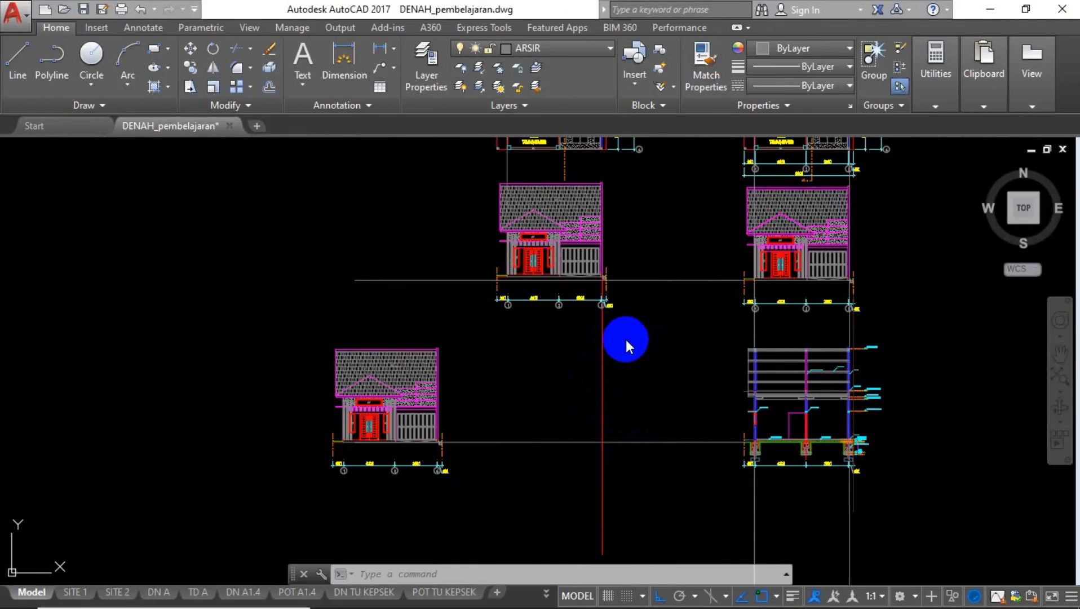
Examine the floor plans, the front elevations and the cross-section with its foundations to see how they line up.
scroll(634, 329, down, 4)
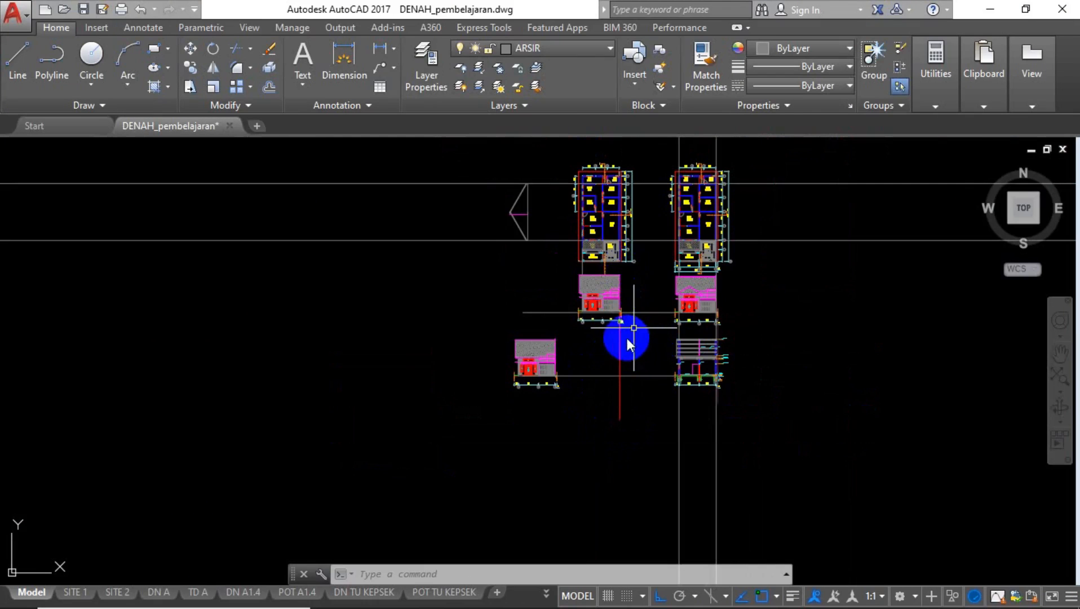
scroll(628, 325, up, 4)
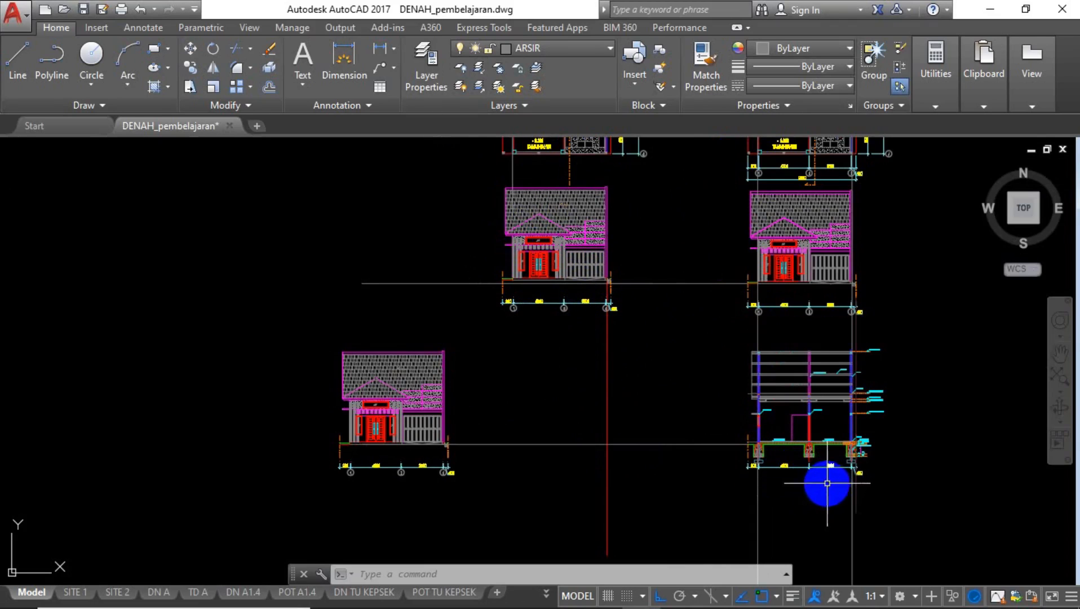
scroll(812, 446, up, 5)
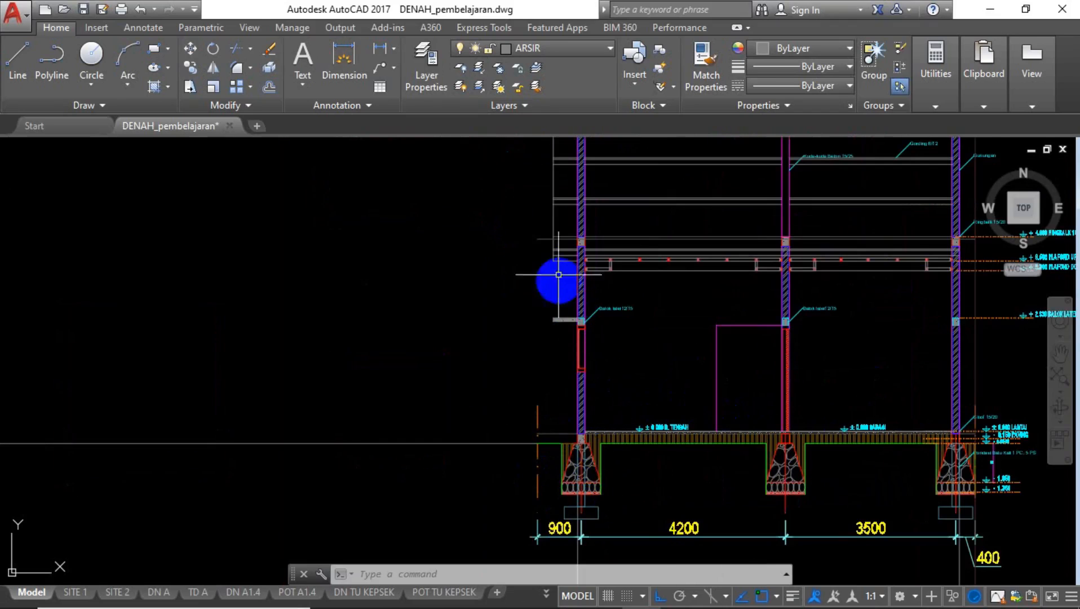
scroll(606, 399, down, 2)
scroll(605, 400, down, 5)
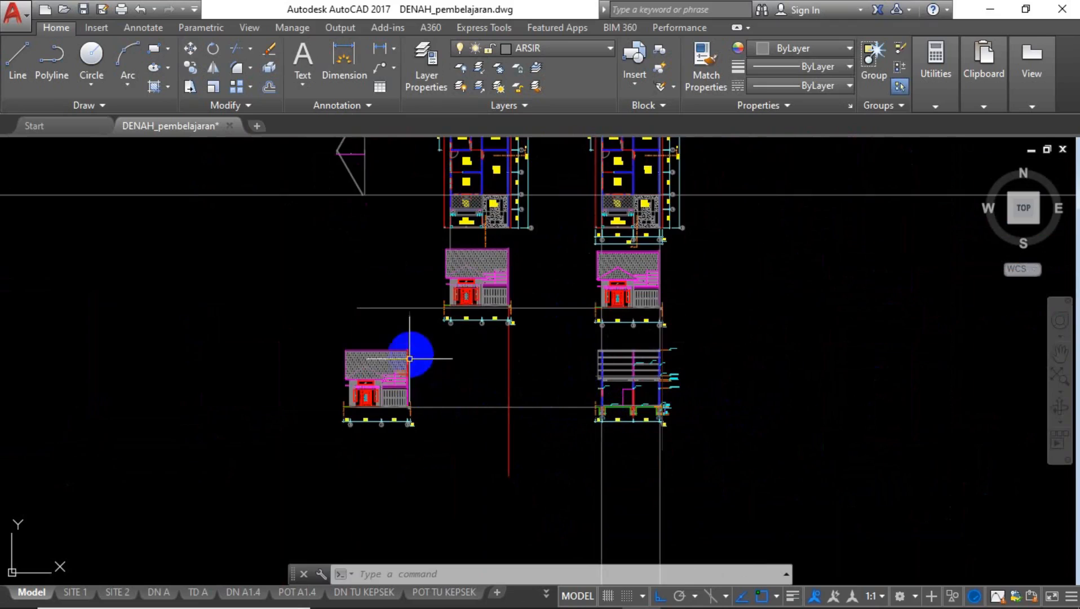
scroll(410, 341, up, 2)
middle_drag(508, 357, 562, 454)
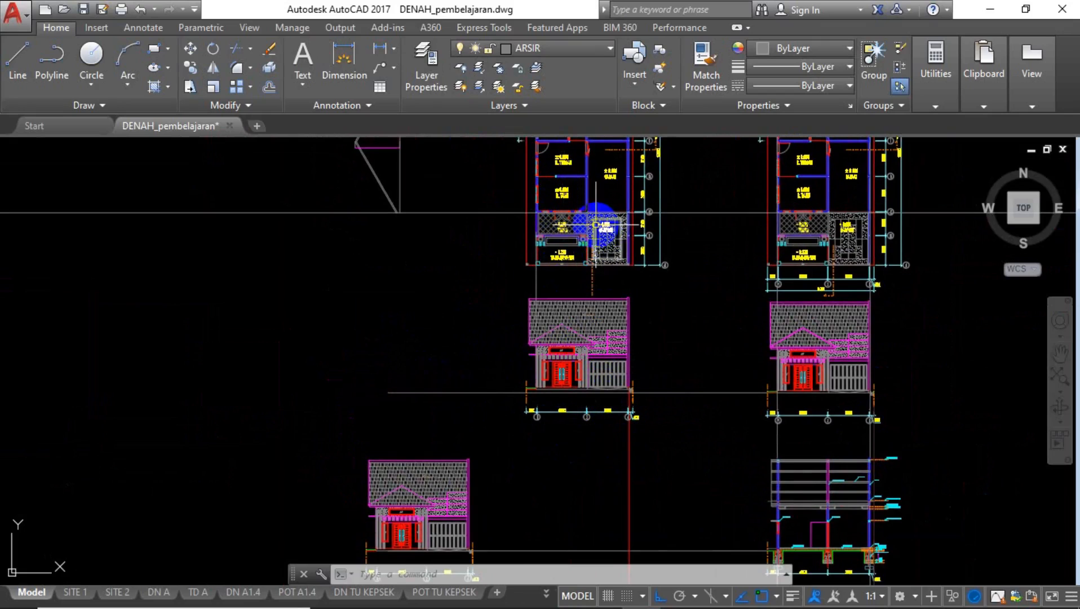
middle_drag(547, 501, 571, 373)
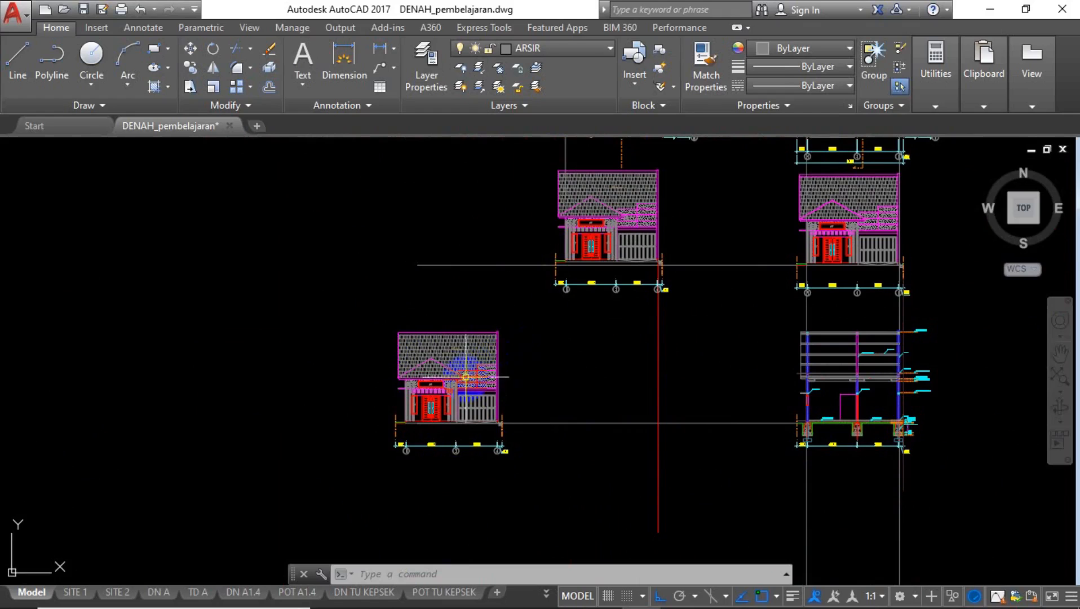
scroll(512, 423, up, 6)
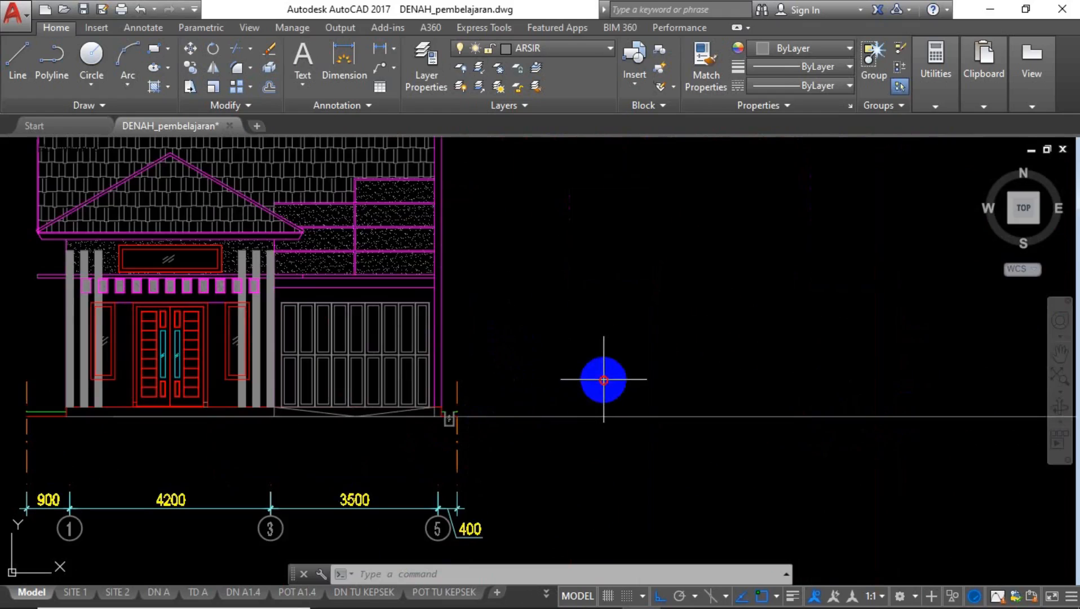
Inspect the horizontal ground line from the lower elevation and the vertical red line from the upper elevation as references.
click(604, 380)
click(520, 454)
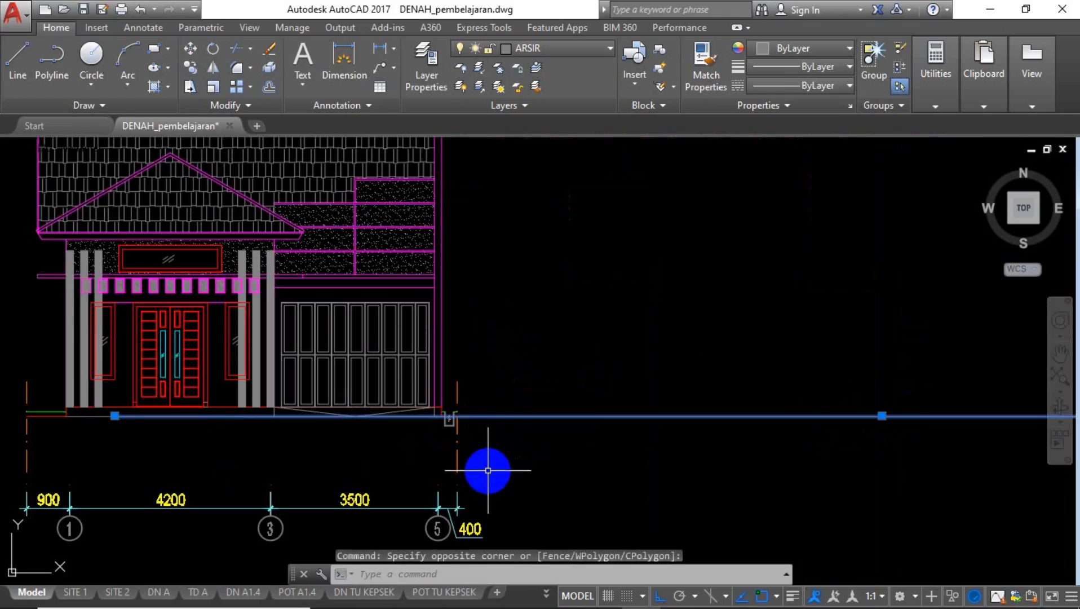
scroll(425, 423, up, 5)
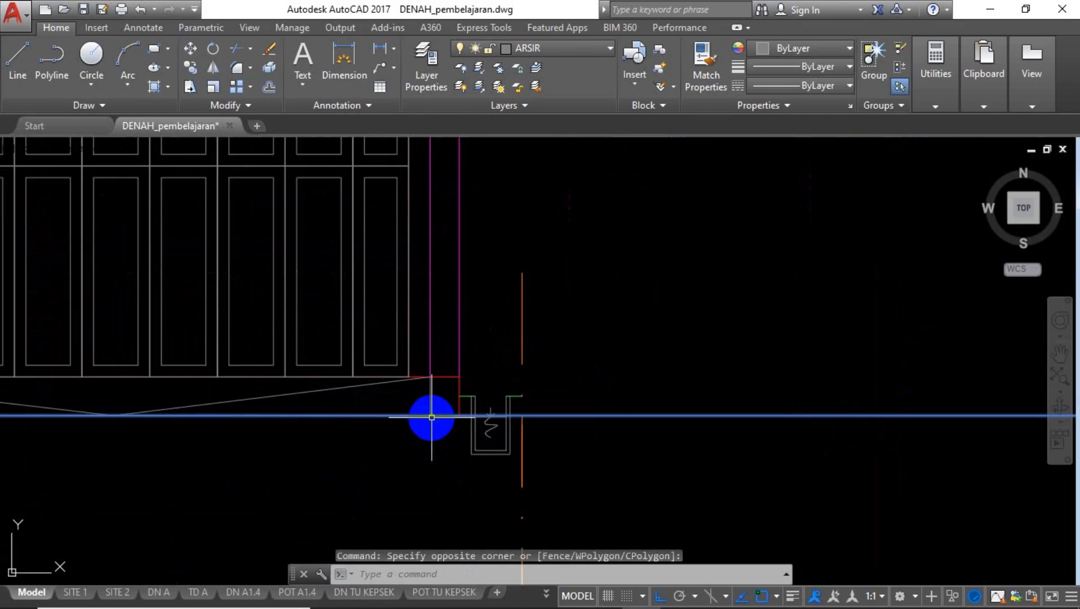
scroll(427, 437, down, 5)
key(Escape)
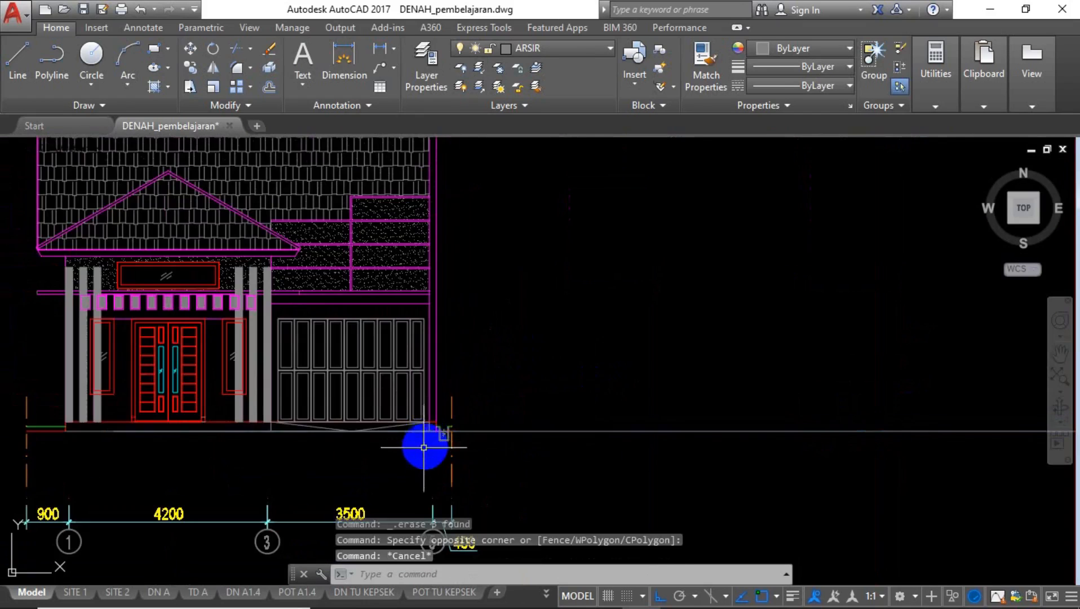
middle_drag(844, 453, 474, 438)
scroll(570, 489, down, 5)
drag(651, 381, 572, 409)
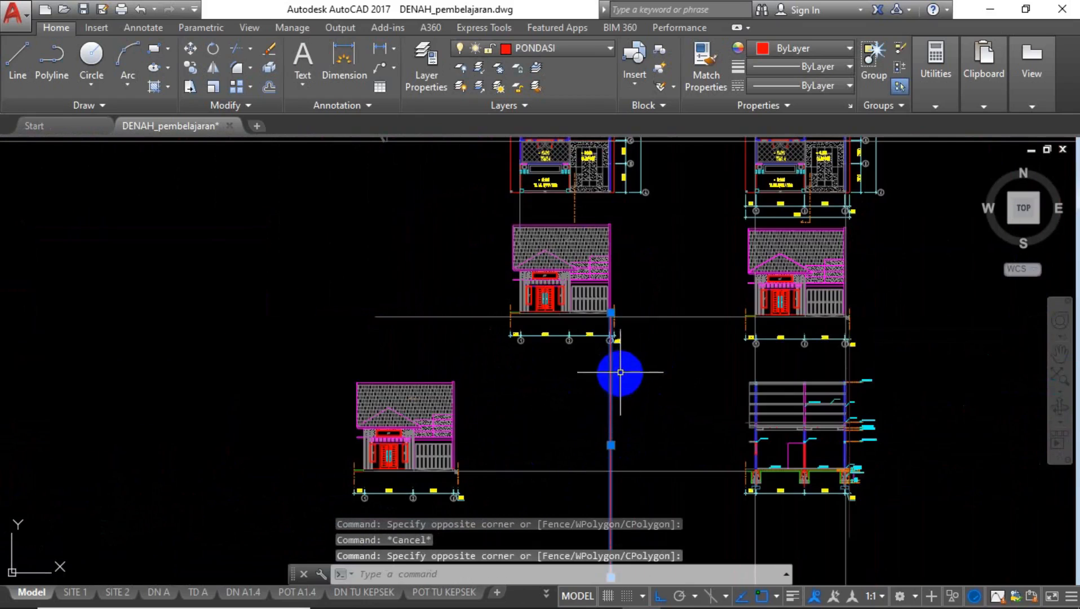
scroll(618, 366, up, 5)
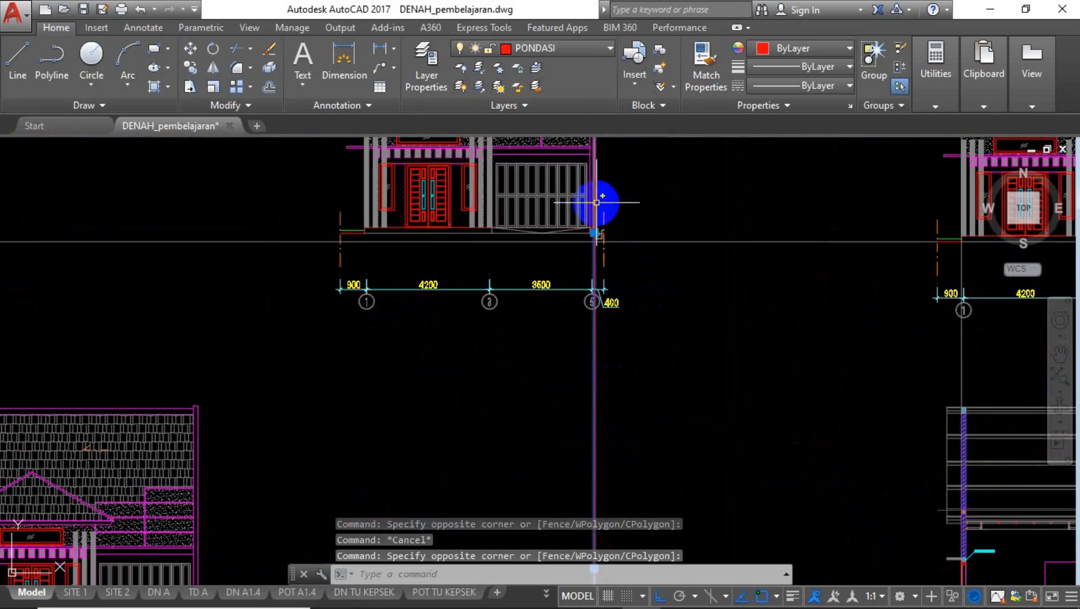
scroll(670, 320, down, 7)
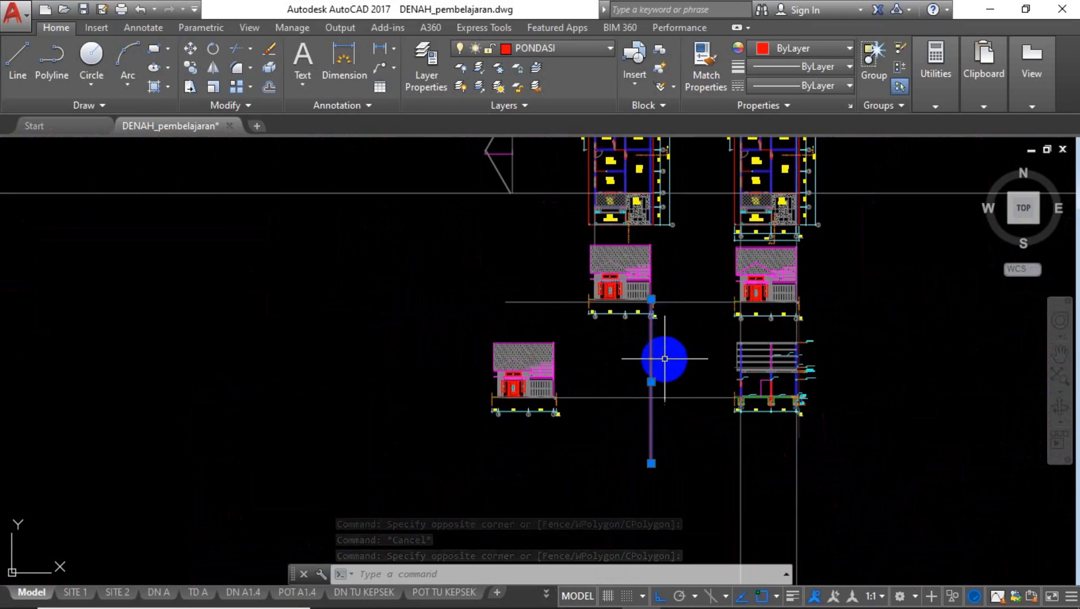
key(Escape)
scroll(633, 404, up, 5)
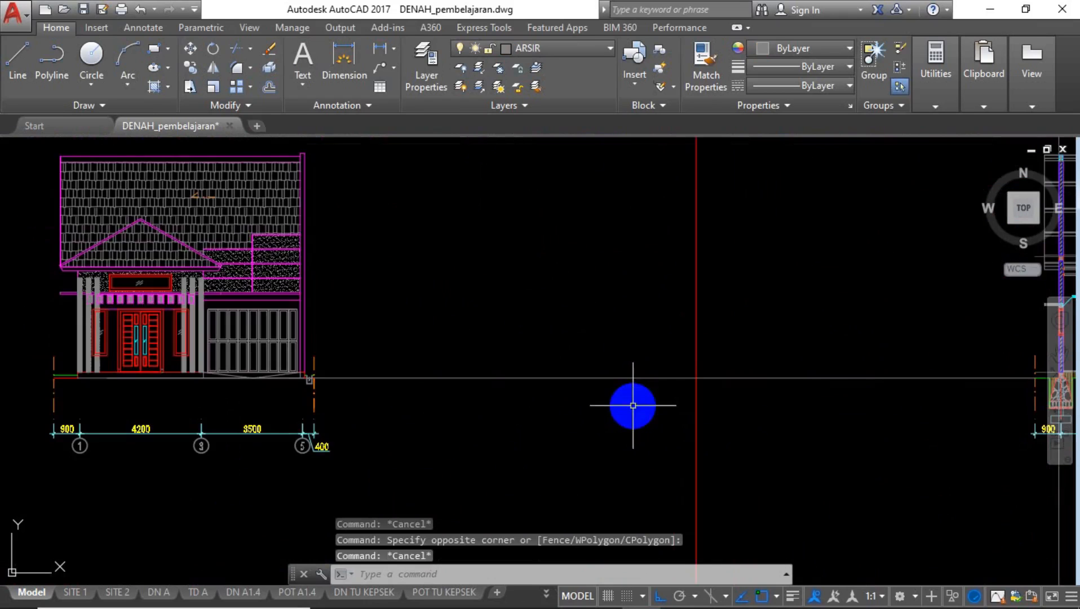
On the sloof layer, draw a 150 by 200 rectangle up and left from the intersection of the ground line and the vertical red line.
click(542, 53)
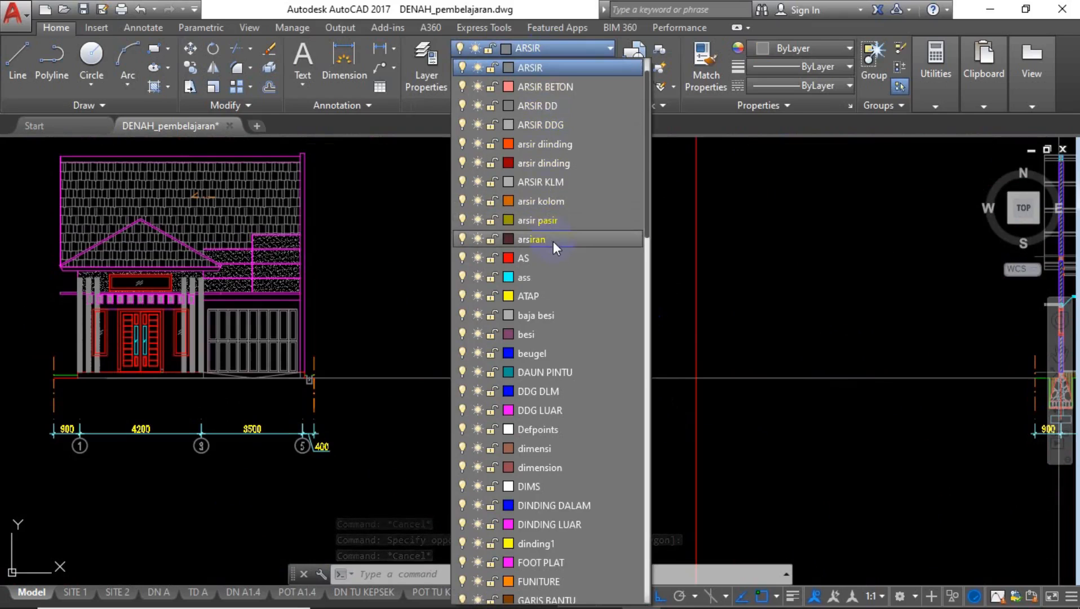
scroll(552, 241, down, 10)
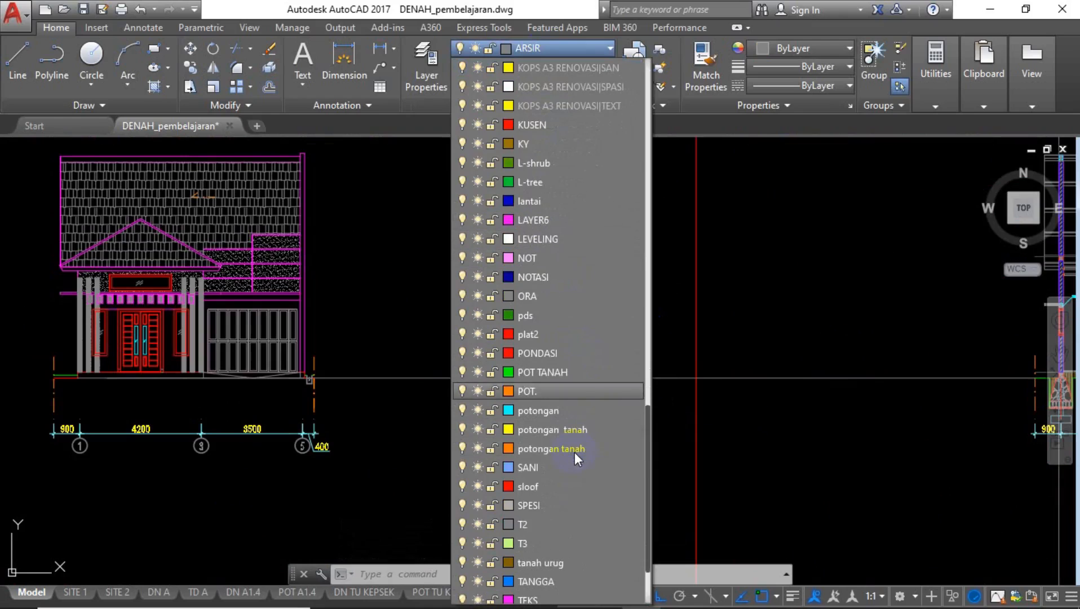
click(565, 487)
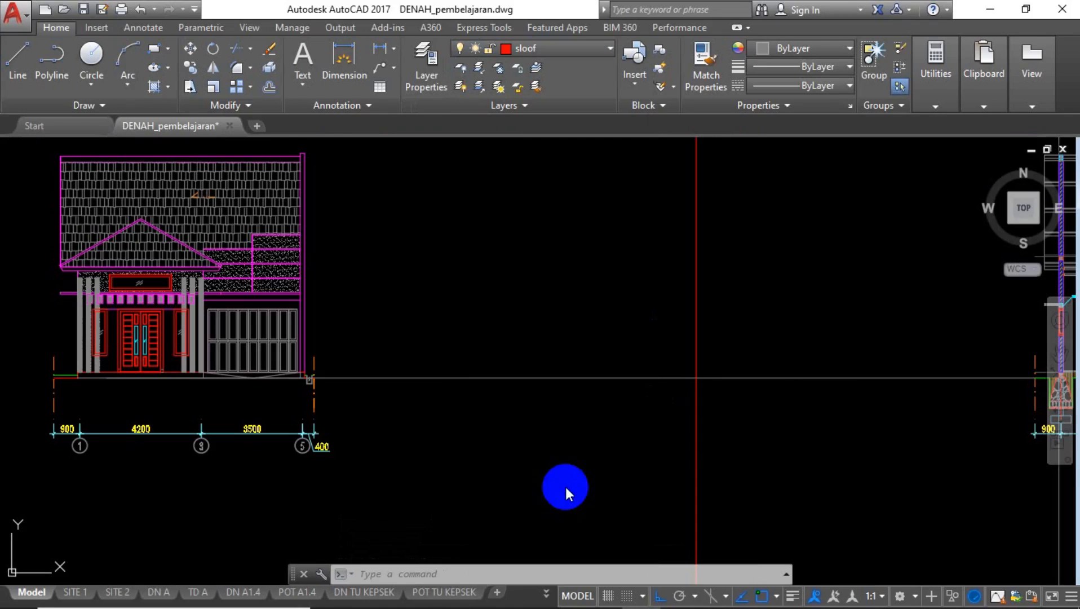
text(rec)
key(Return)
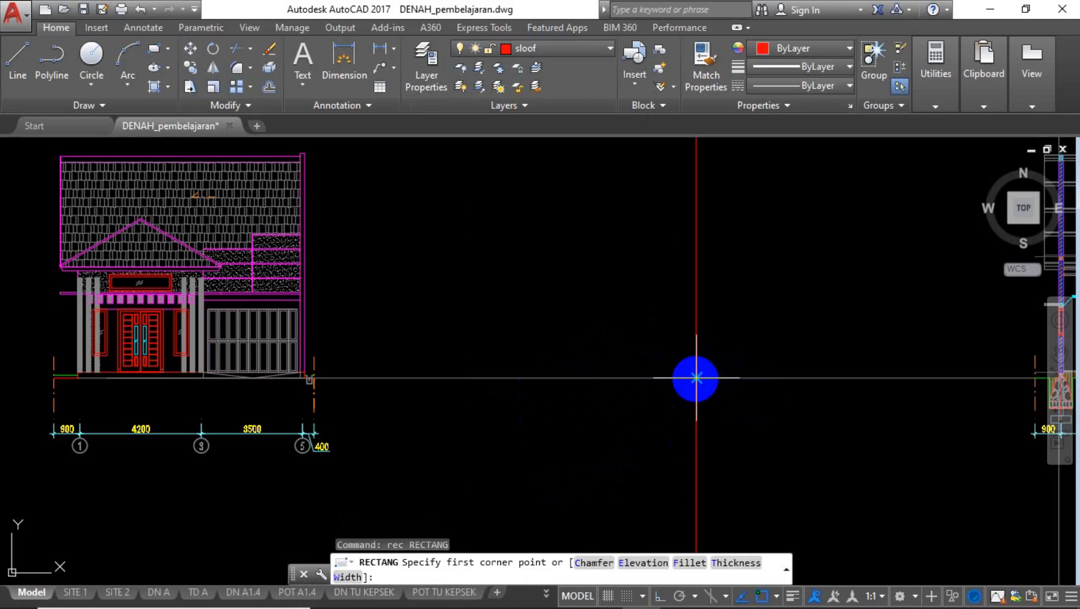
click(696, 378)
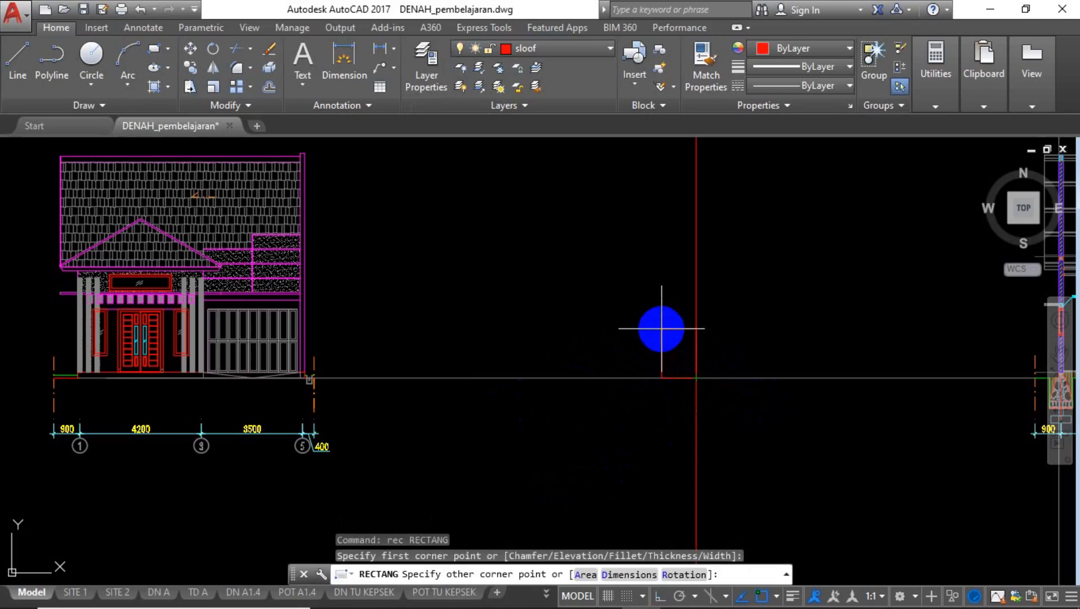
text(d)
key(Return)
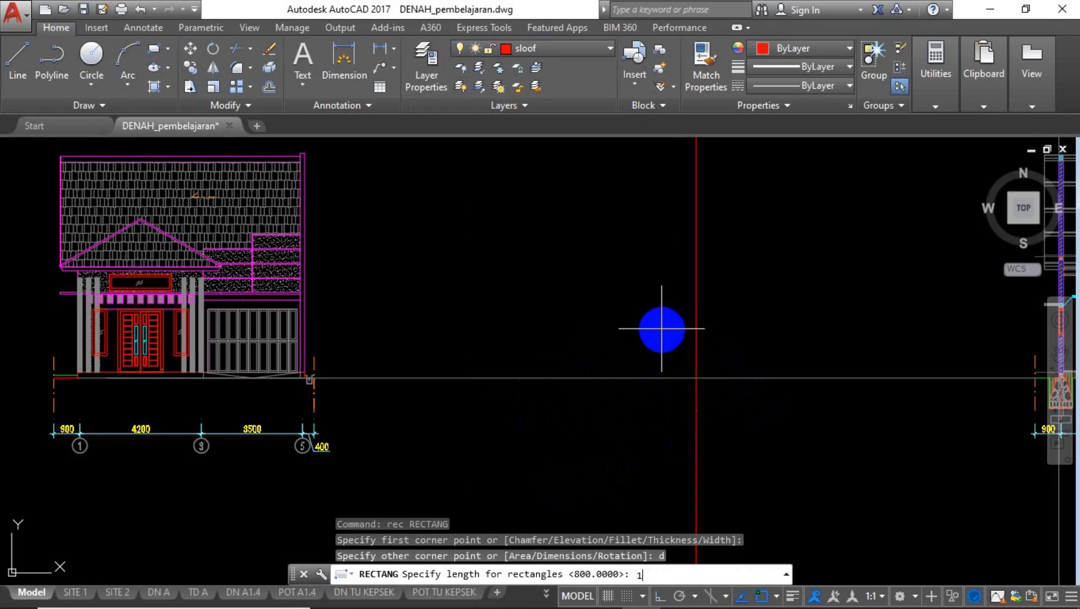
key(Return)
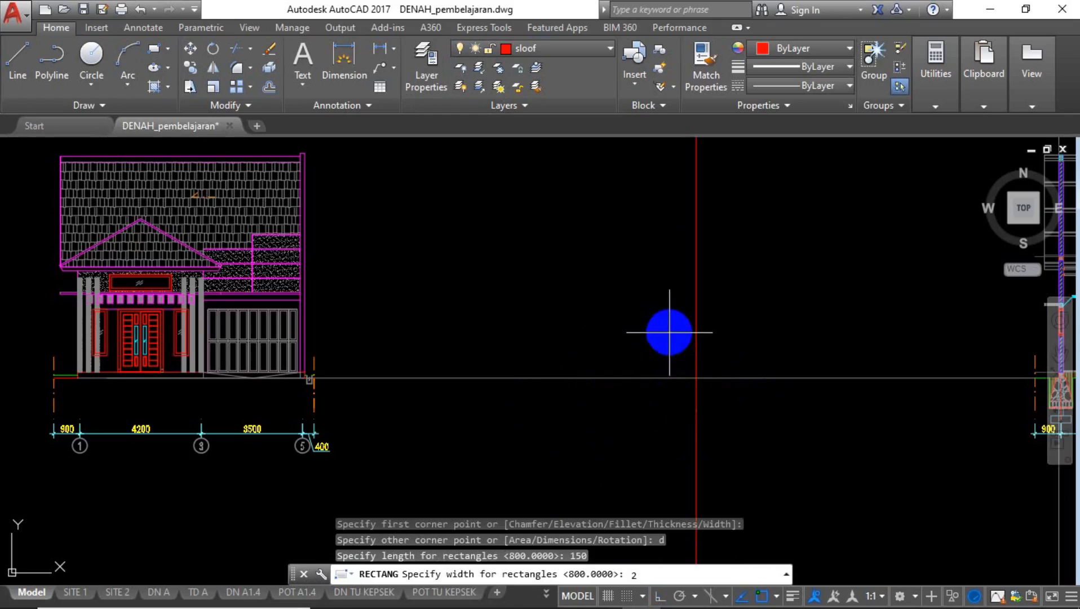
key(Return)
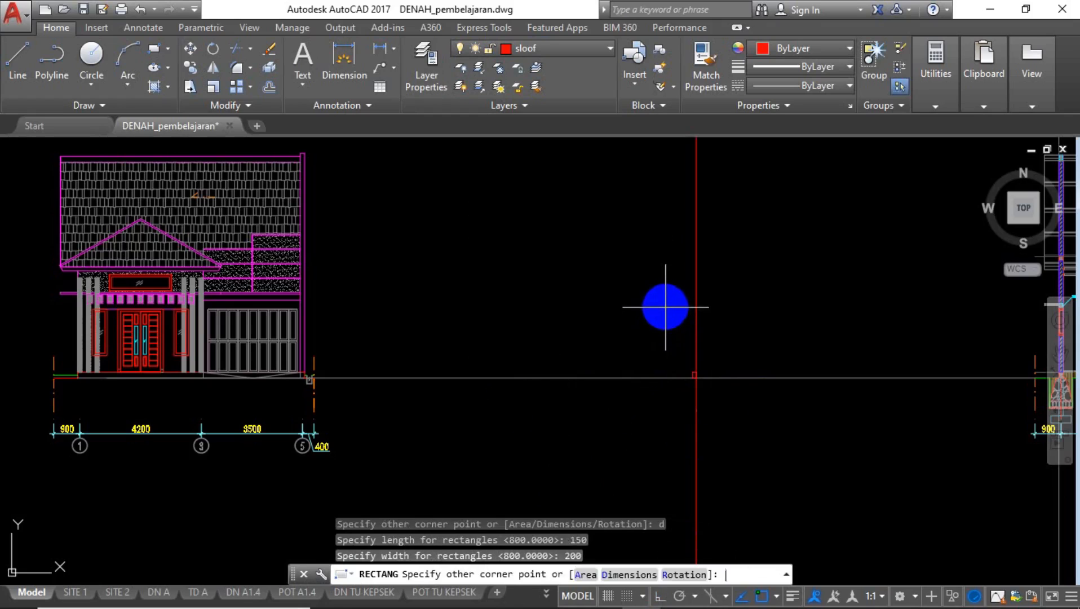
click(667, 304)
Hatch the inside of the sloof rectangle with the AR-CONC pattern on the ARSIR layer.
scroll(316, 445, up, 6)
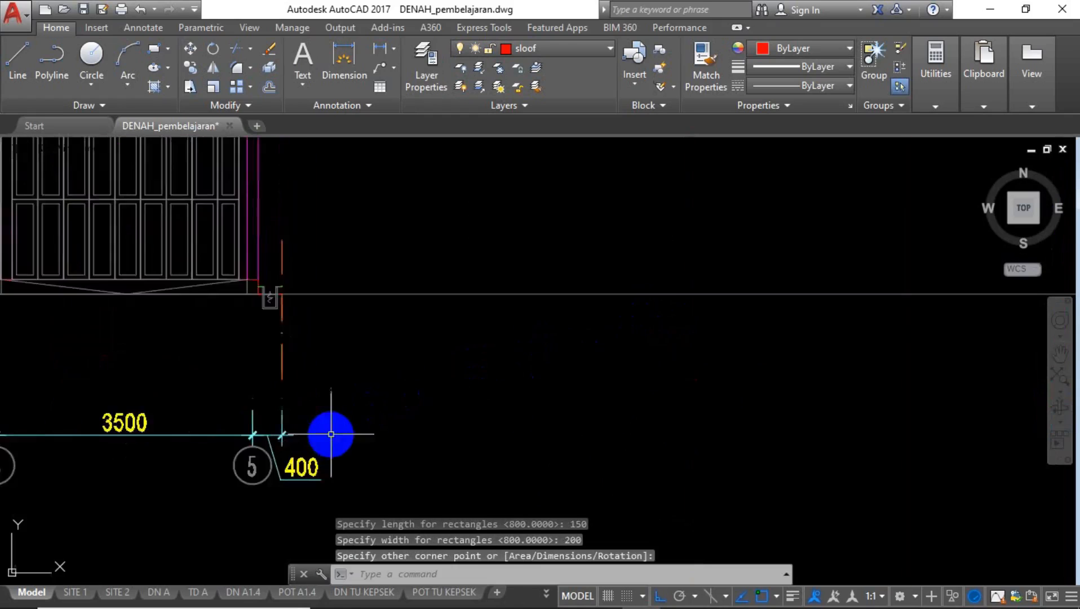
scroll(274, 488, down, 5)
scroll(626, 422, up, 5)
middle_drag(625, 421, 530, 391)
scroll(559, 375, up, 4)
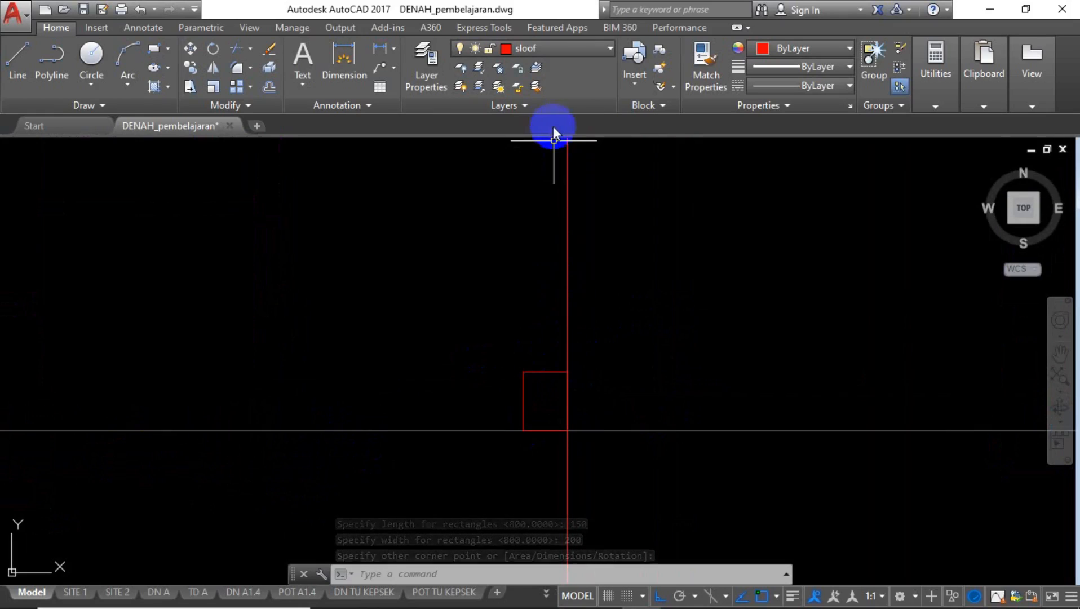
click(557, 49)
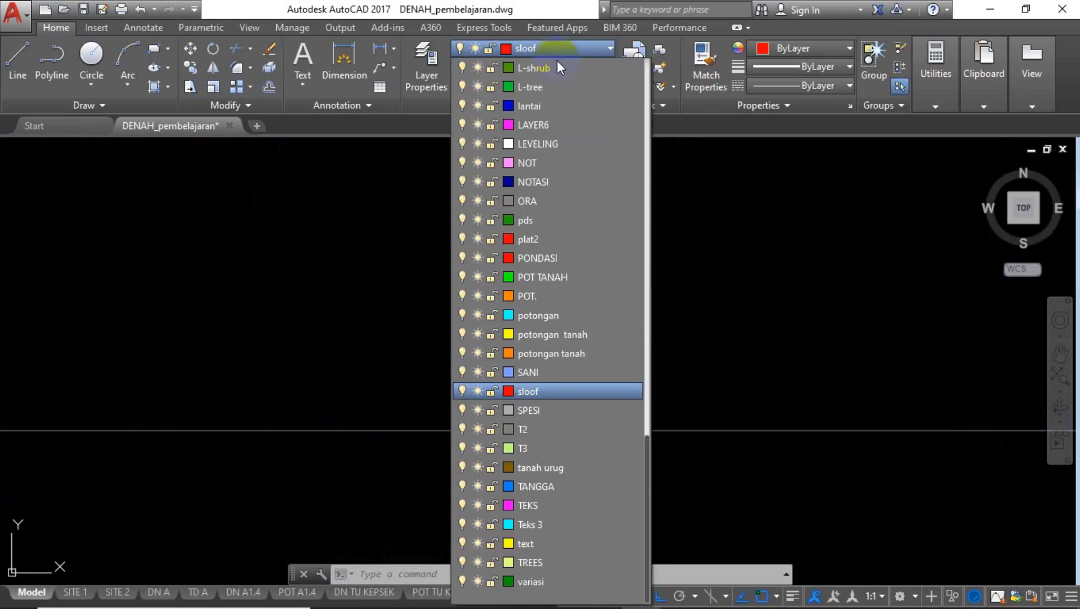
click(549, 87)
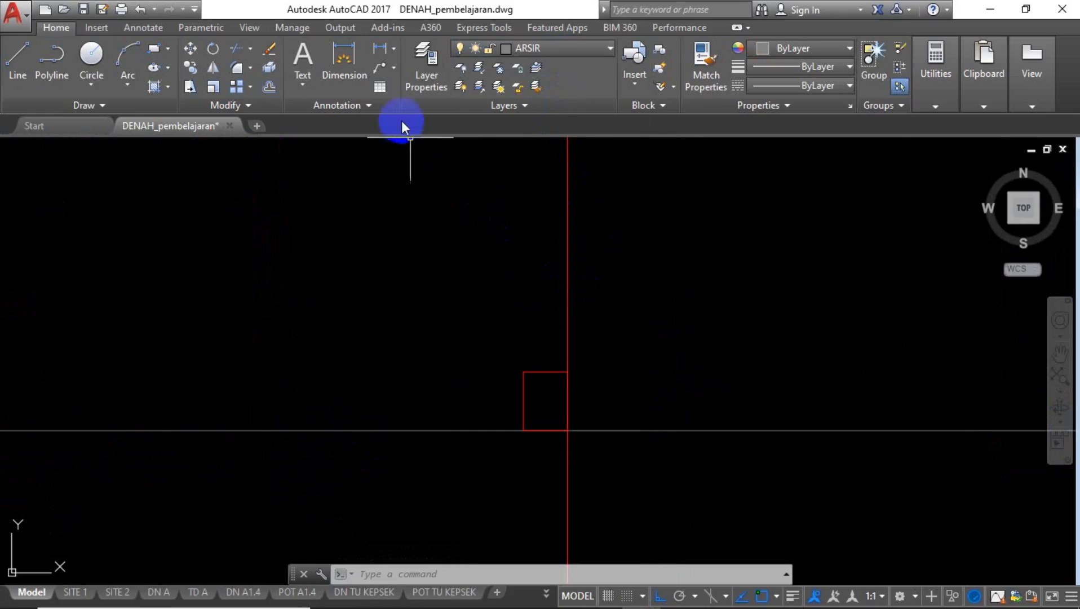
text(H)
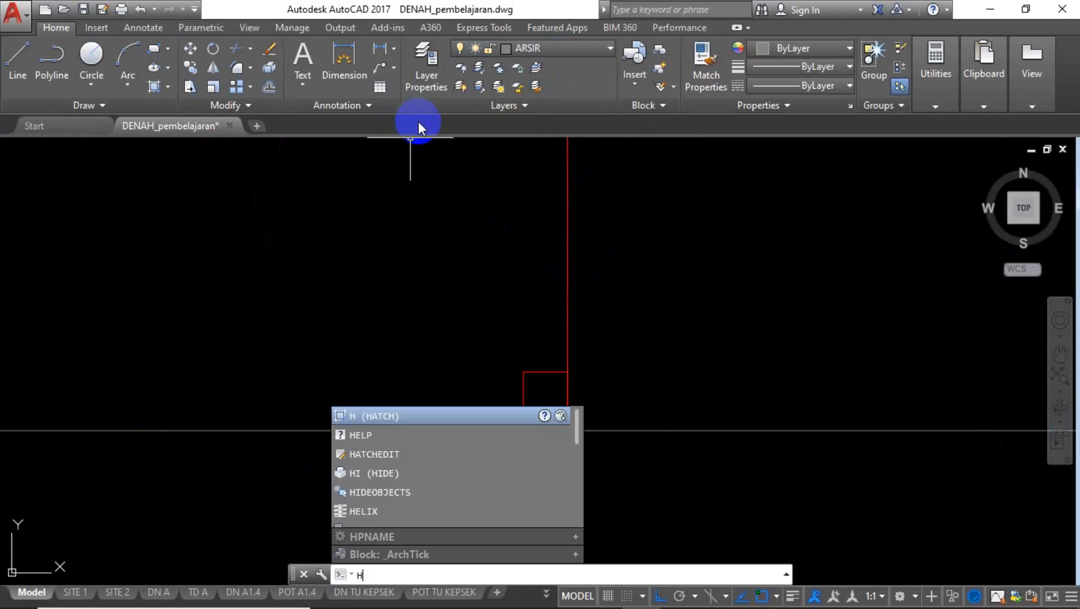
key(Return)
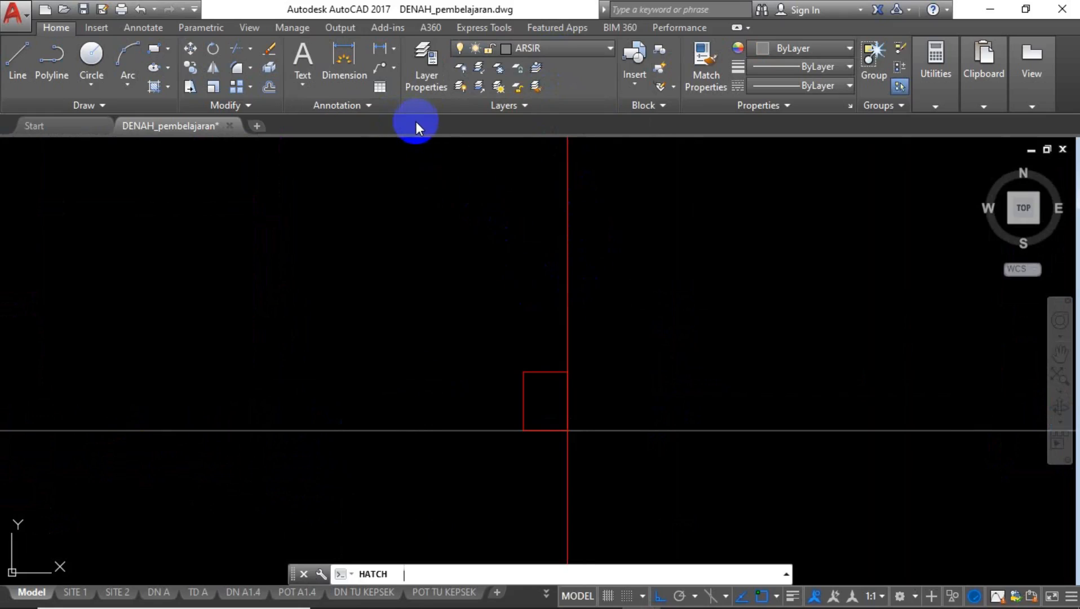
key(Return)
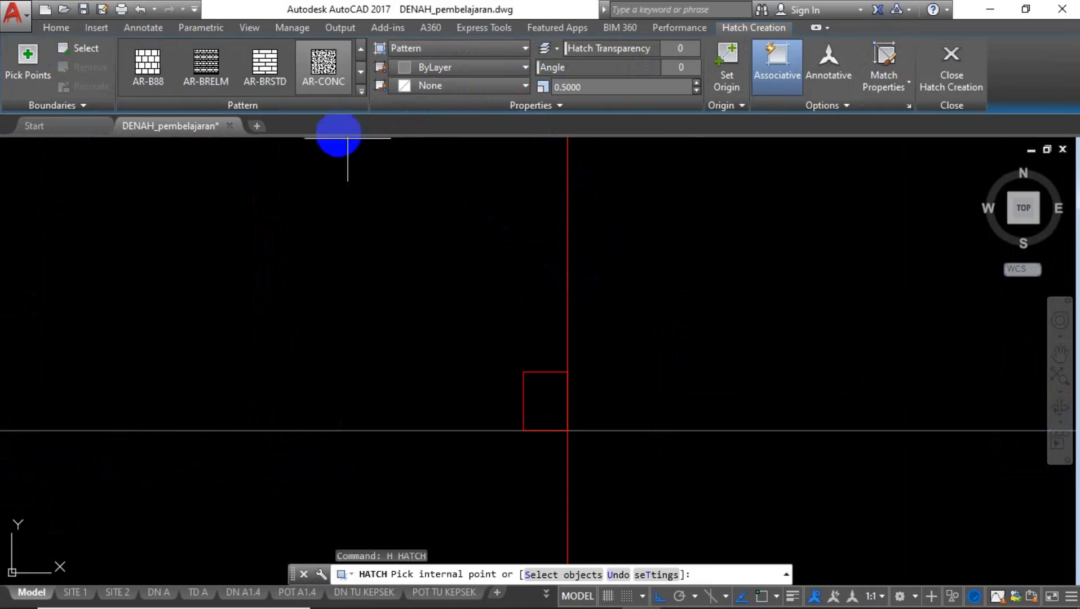
click(336, 77)
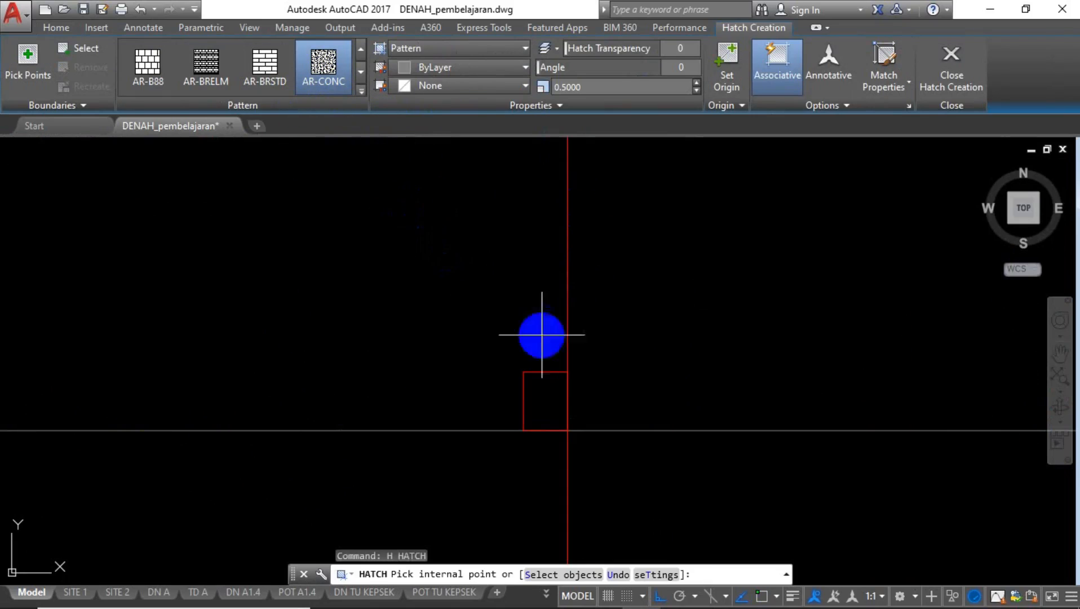
click(548, 400)
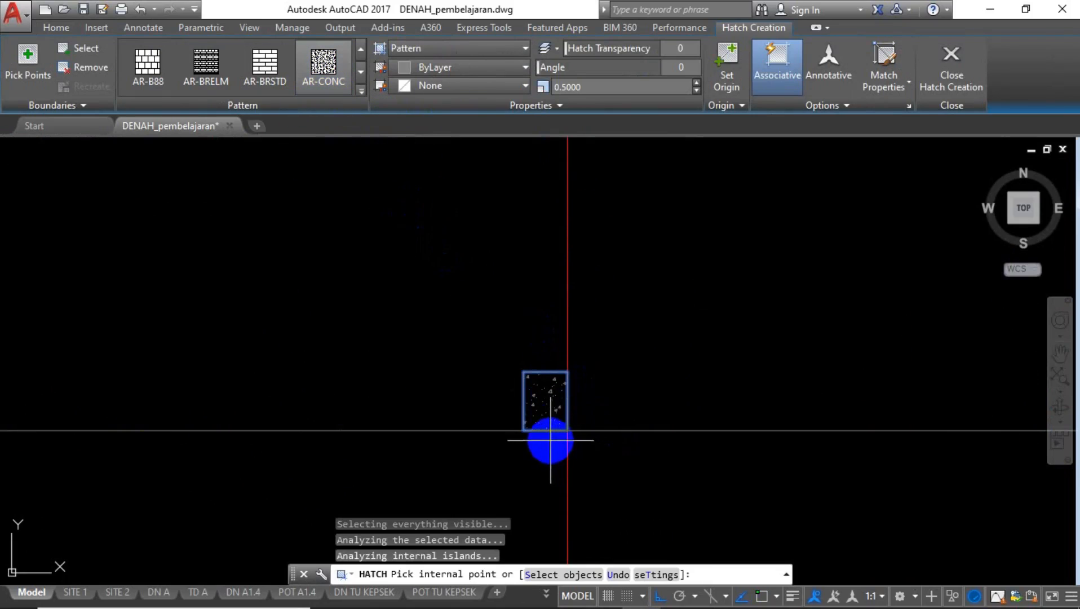
key(Return)
Examine the stone foundation beneath the sloof in the existing cross-section as a reference for the new one.
scroll(542, 398, up, 1)
scroll(572, 361, down, 3)
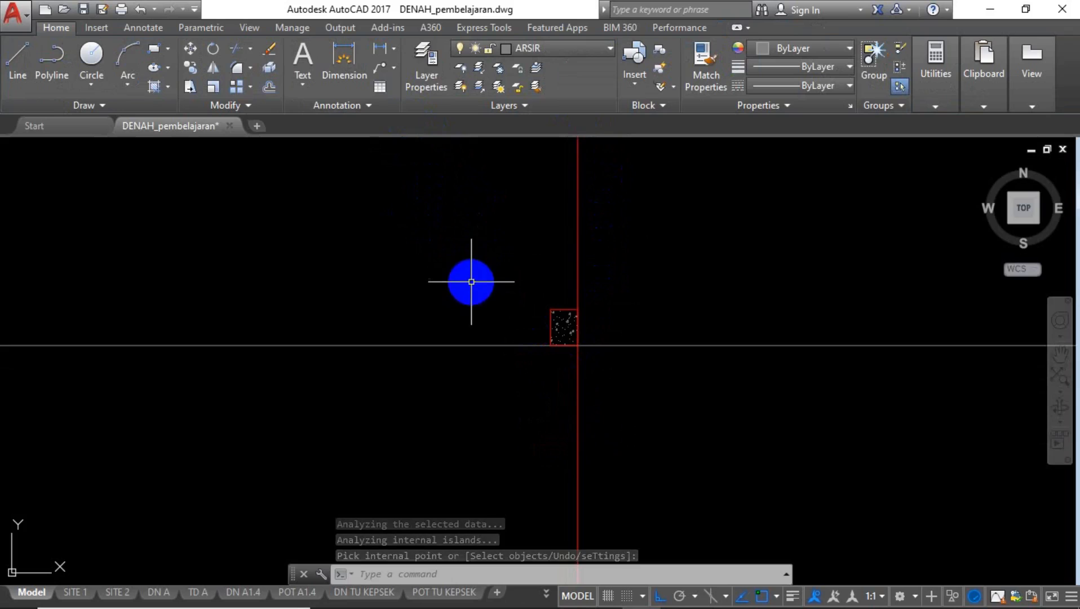
key(Escape)
scroll(510, 334, down, 5)
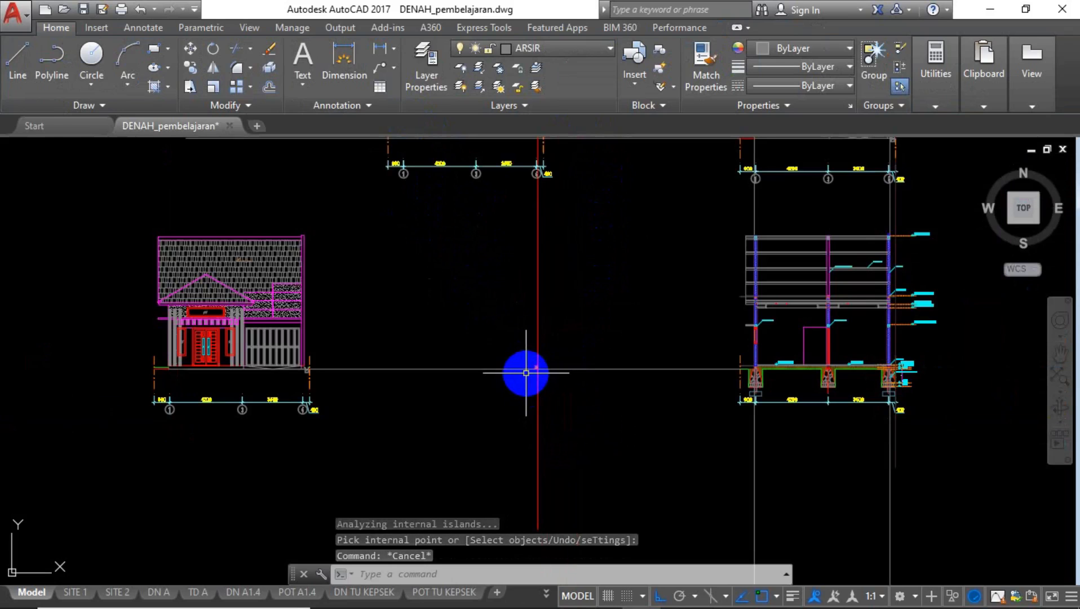
scroll(731, 396, up, 6)
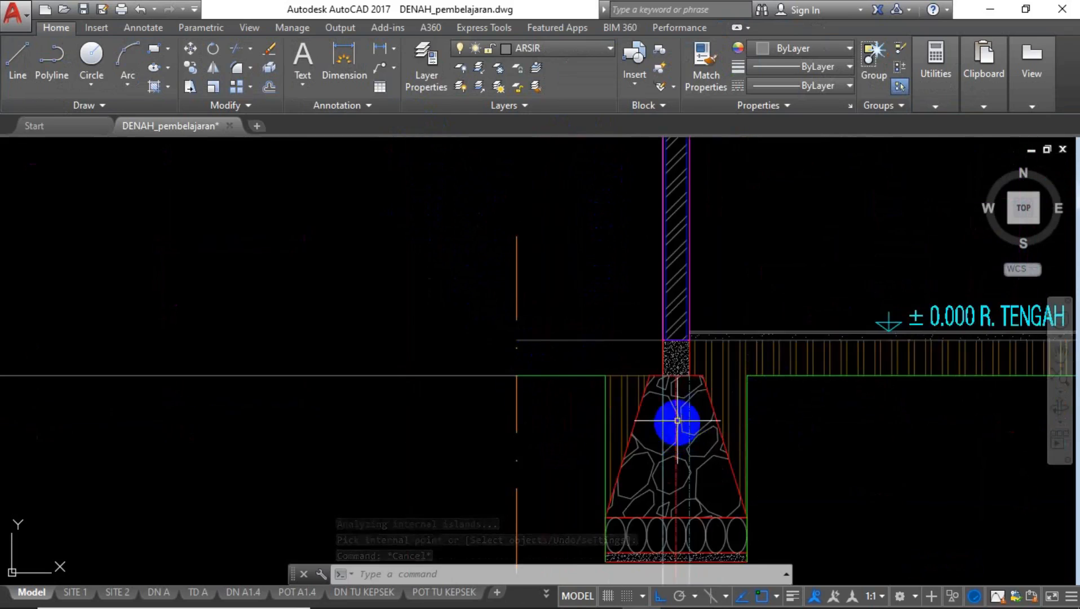
scroll(677, 426, down, 6)
middle_drag(441, 434, 696, 407)
scroll(358, 398, up, 4)
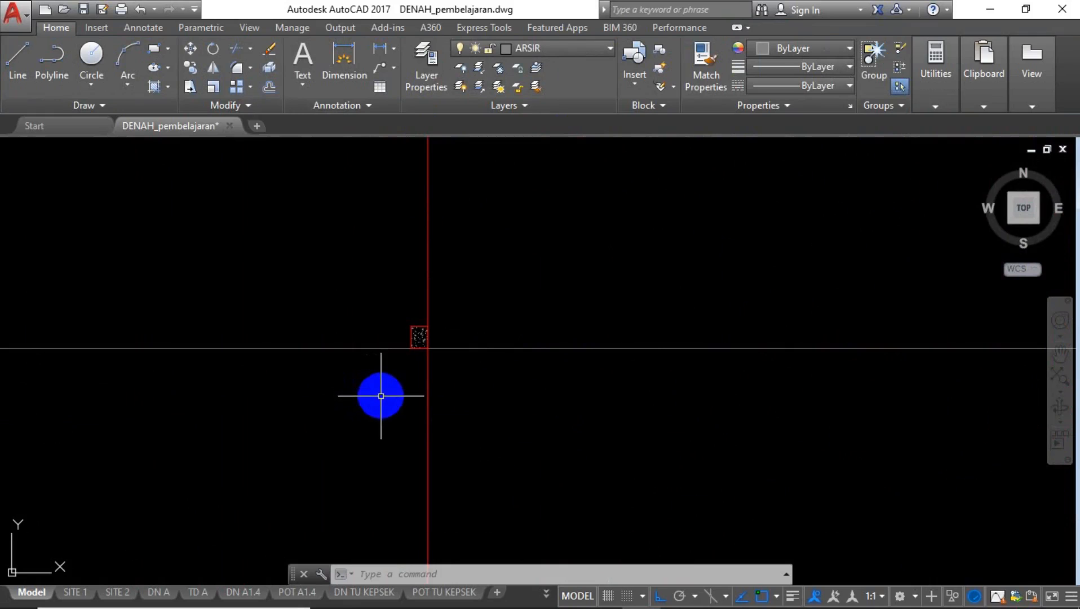
Examine the upper elevation's boundary edge beside the gutter and the existing section's stone foundation as references for placing the new footing.
scroll(381, 397, up, 1)
scroll(485, 378, down, 5)
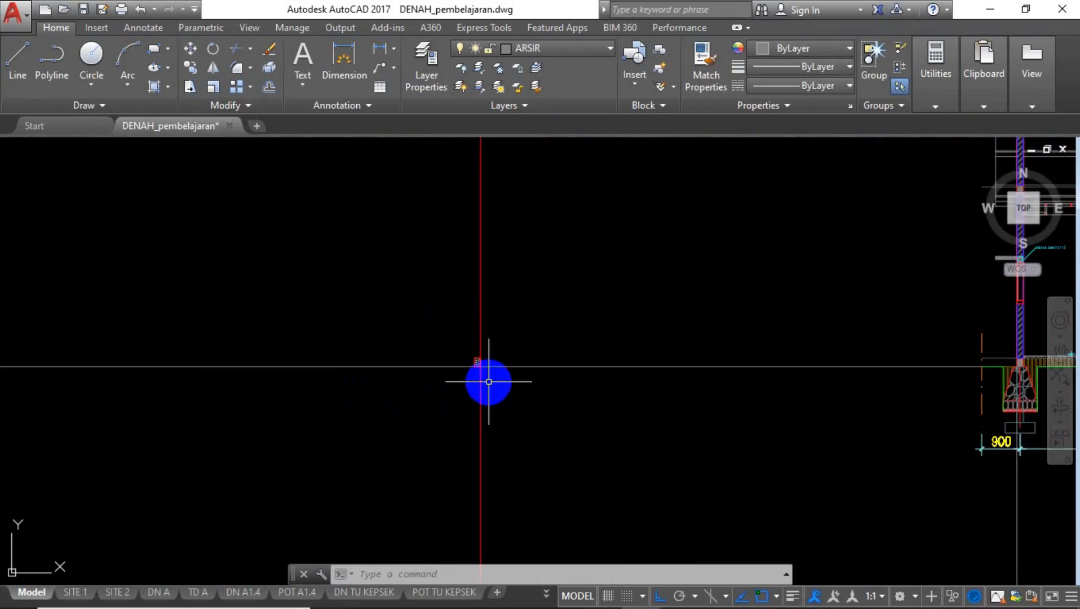
middle_drag(489, 291, 495, 495)
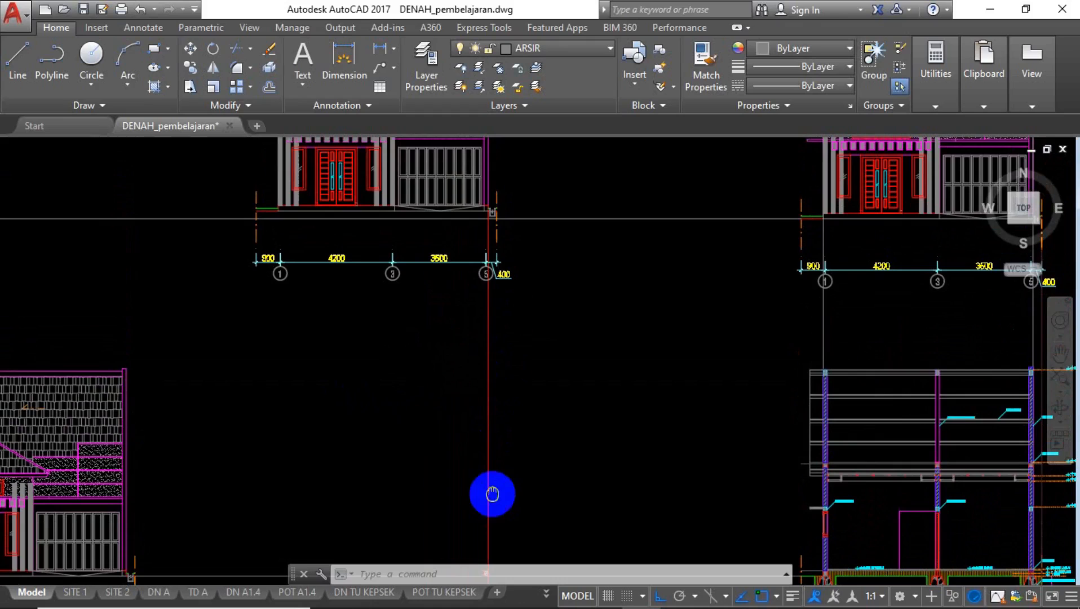
scroll(475, 203, up, 7)
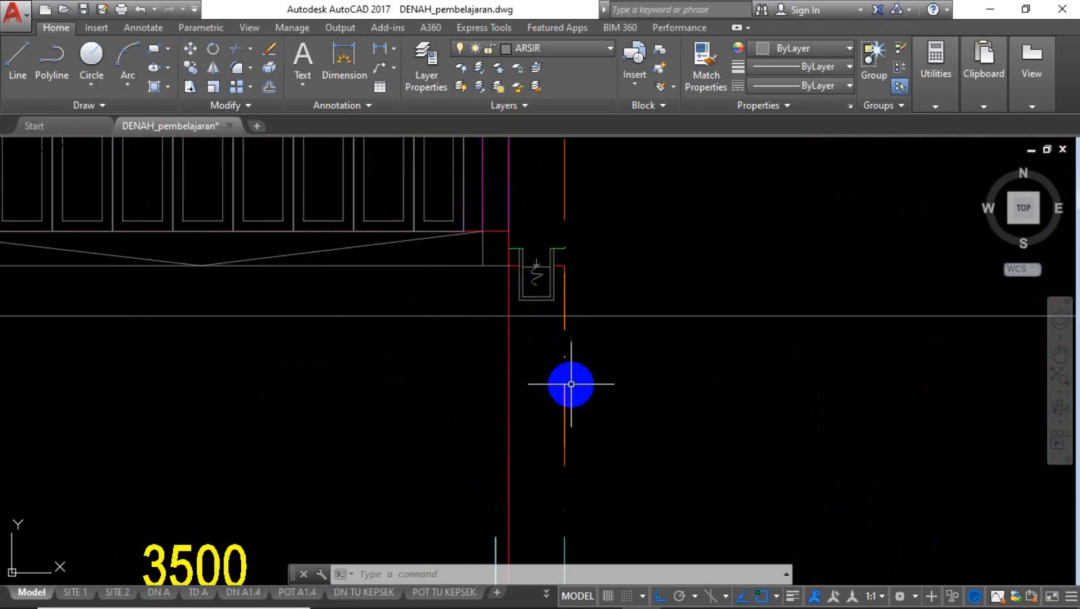
scroll(566, 376, down, 6)
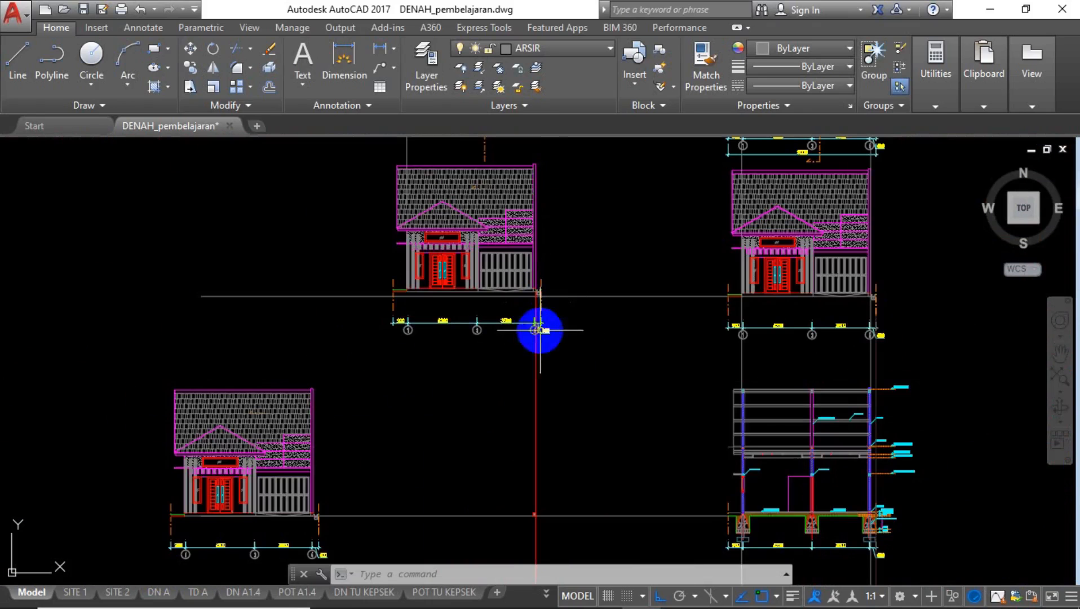
scroll(736, 532, up, 5)
scroll(735, 536, up, 3)
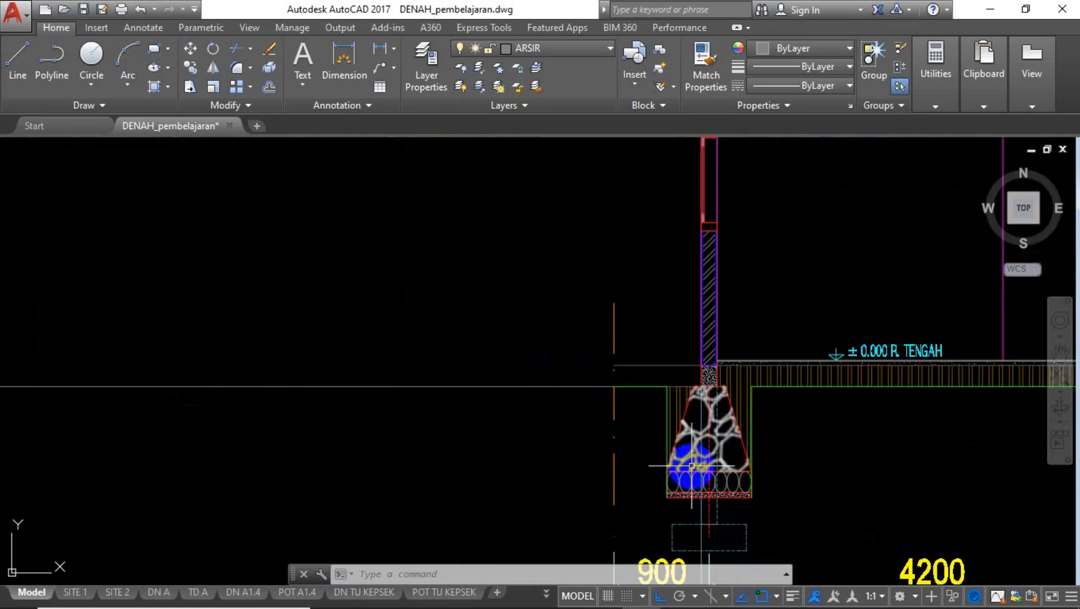
scroll(705, 482, down, 7)
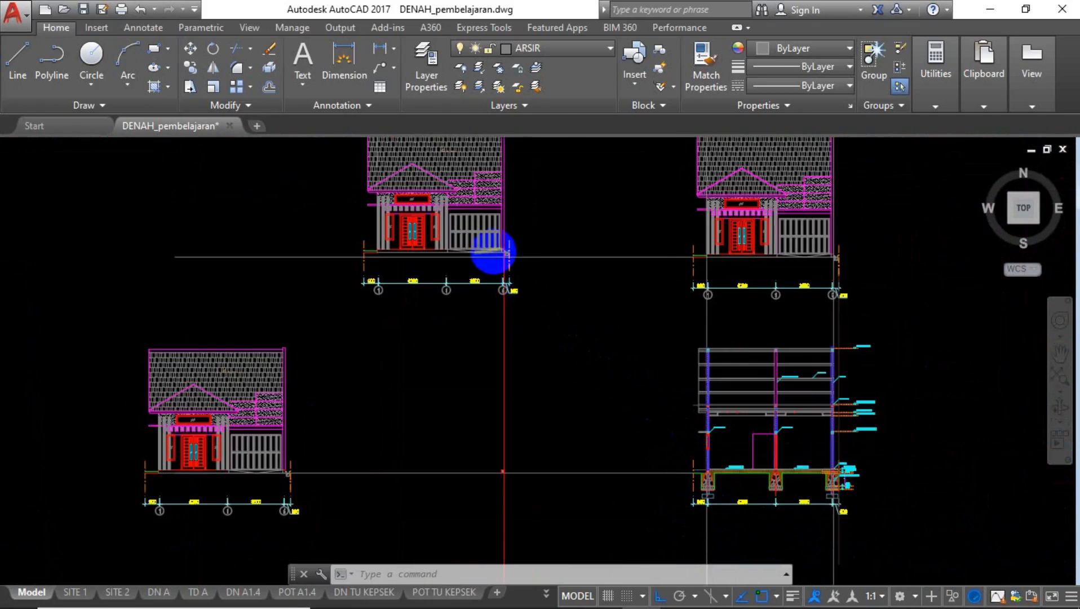
scroll(494, 251, up, 6)
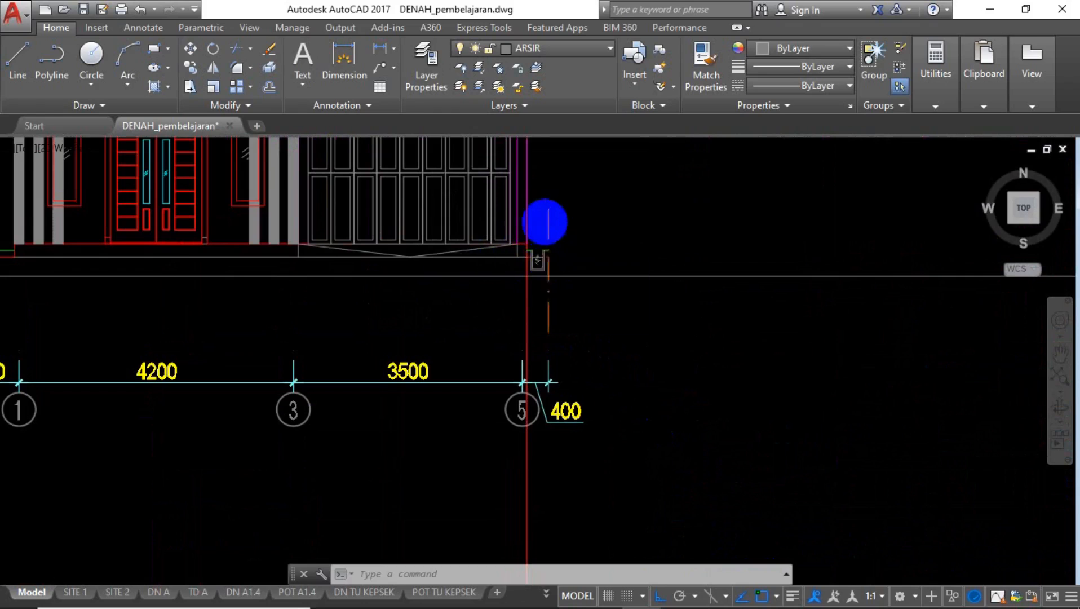
scroll(545, 222, down, 8)
scroll(542, 299, up, 5)
scroll(522, 294, up, 10)
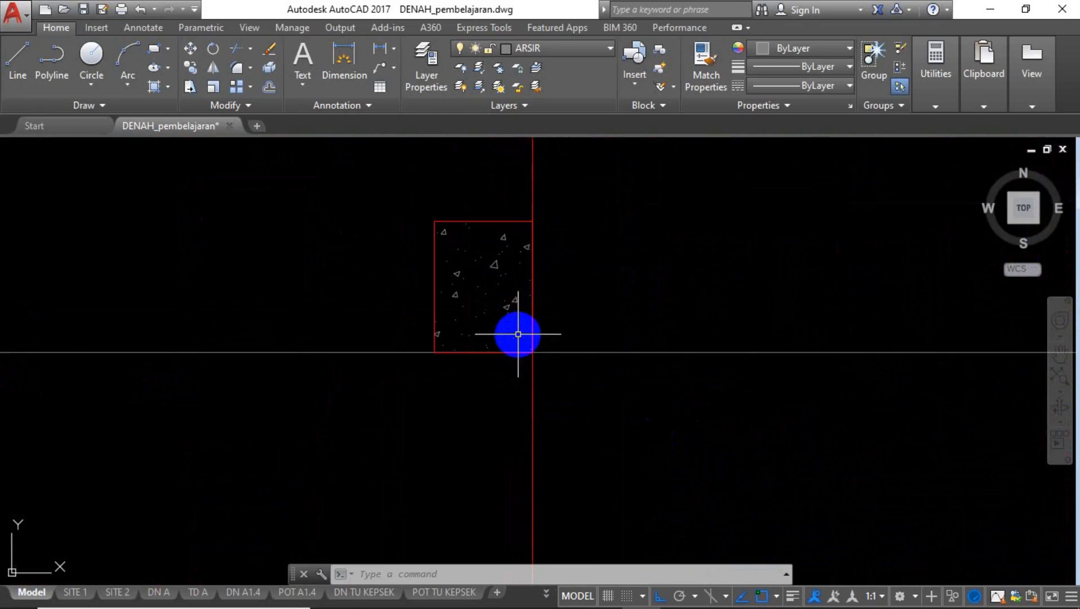
Draw an 800 by 800 rectangle in the free space below and to the right of the sloof.
text(rec)
key(Return)
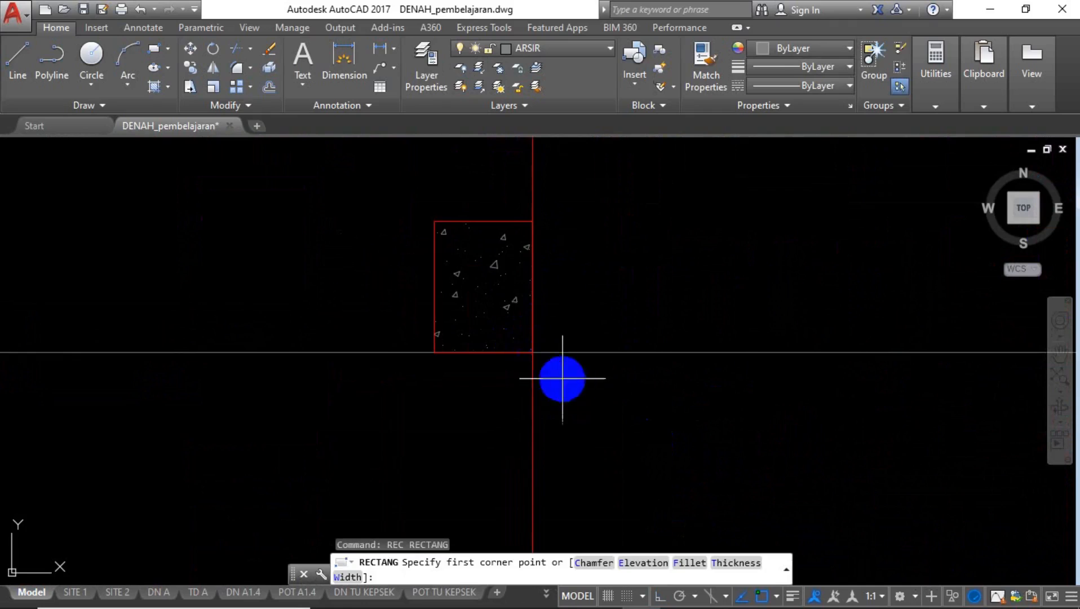
scroll(458, 338, down, 5)
scroll(480, 351, up, 3)
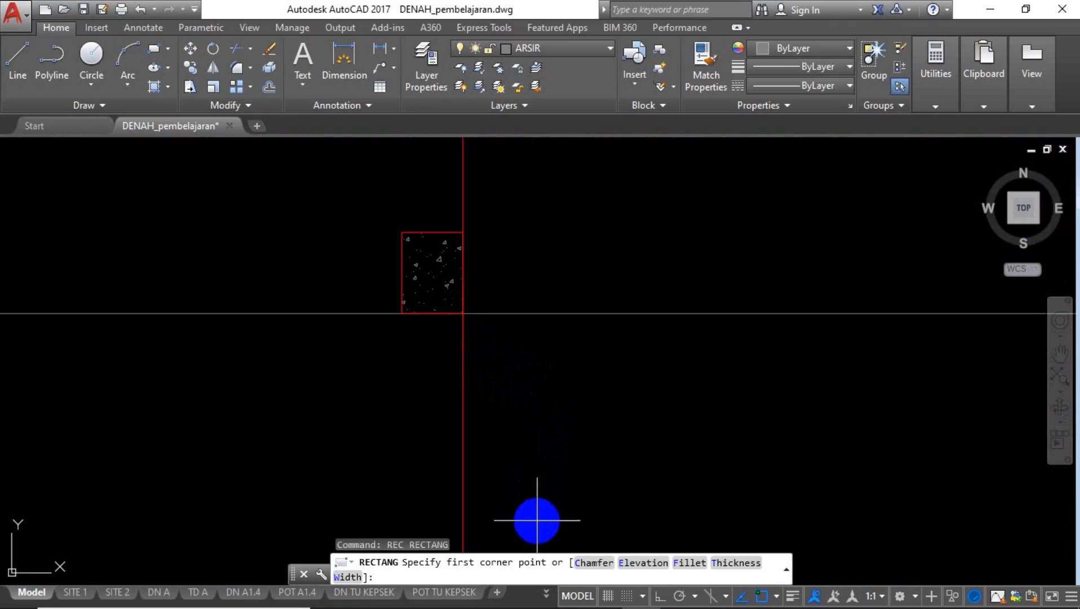
scroll(482, 379, down, 4)
click(517, 492)
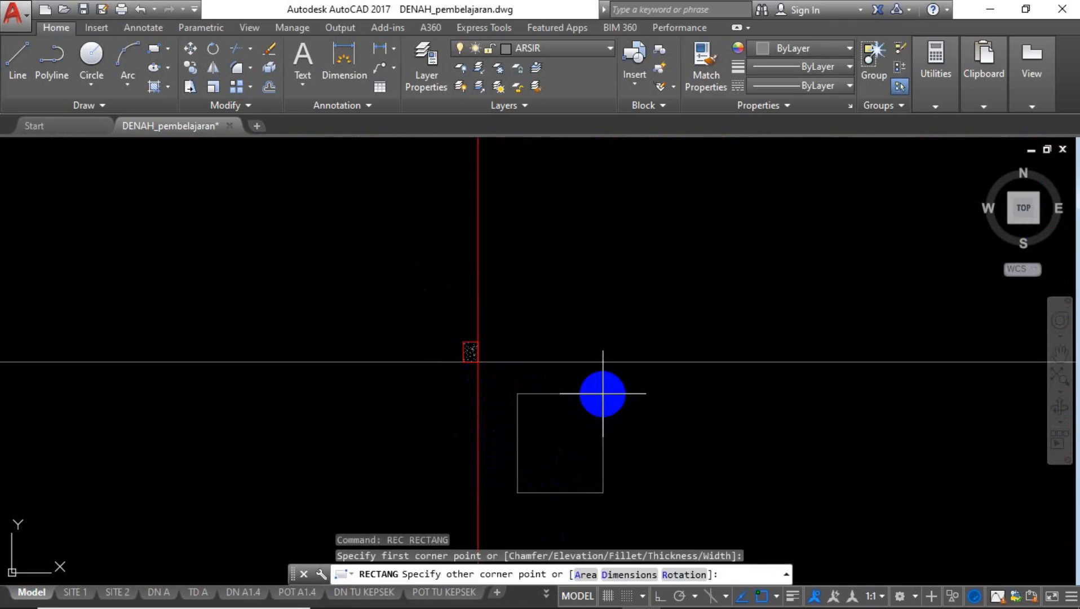
key(Return)
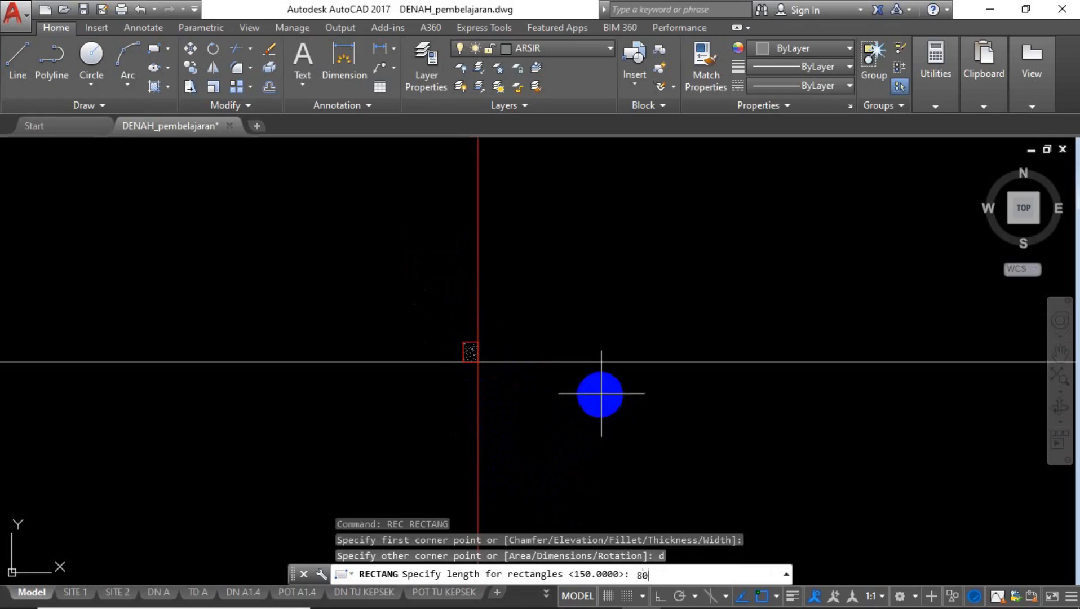
key(Return)
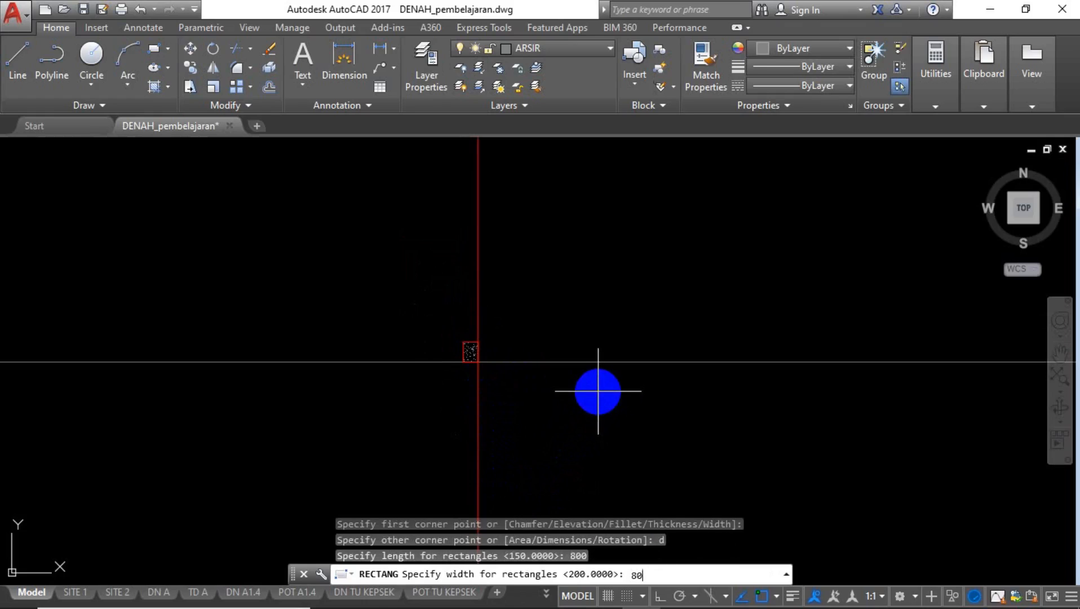
text(800)
key(Return)
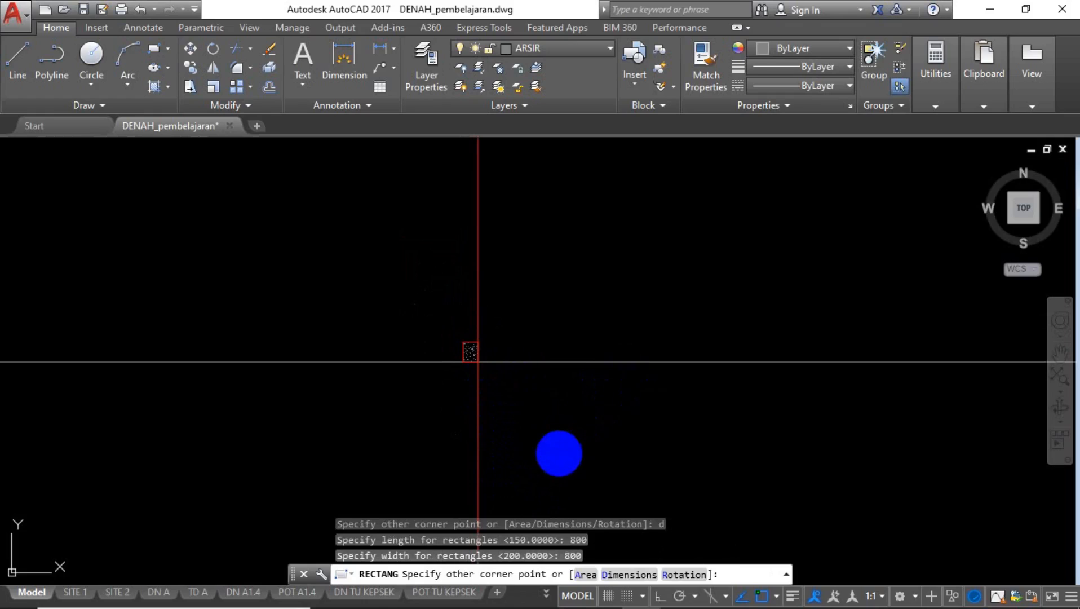
click(633, 388)
Move the 800 by 800 rectangle to the PONDASI layer.
click(575, 433)
click(510, 447)
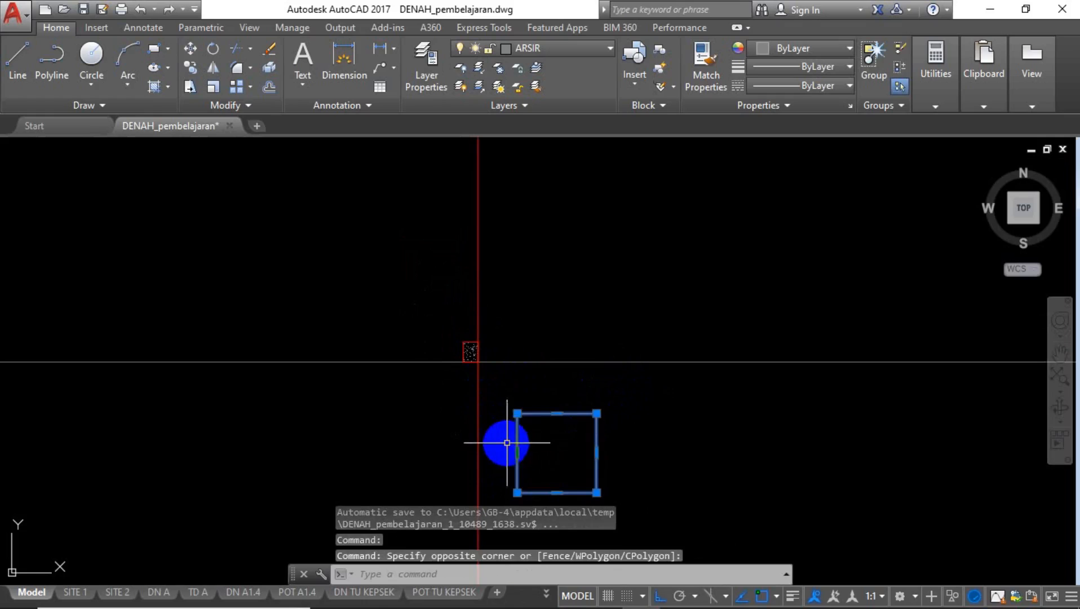
click(584, 50)
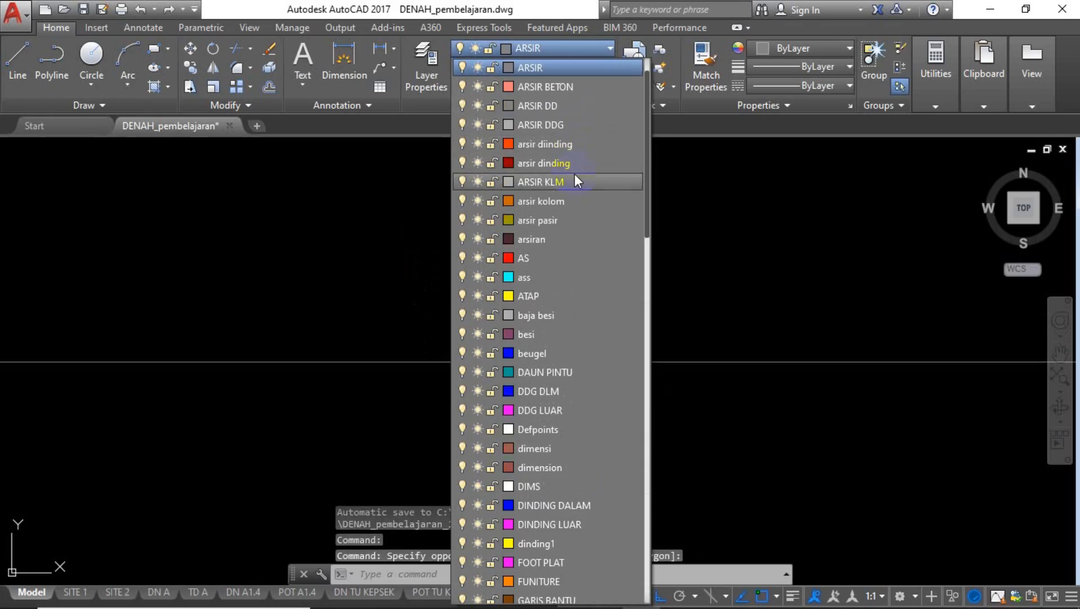
scroll(577, 180, down, 15)
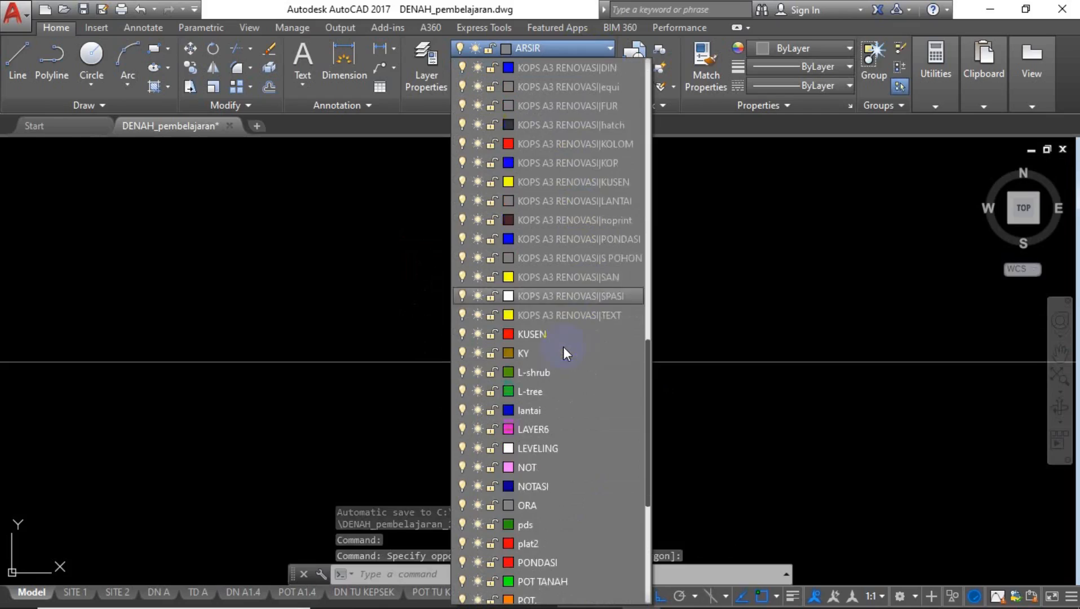
click(579, 448)
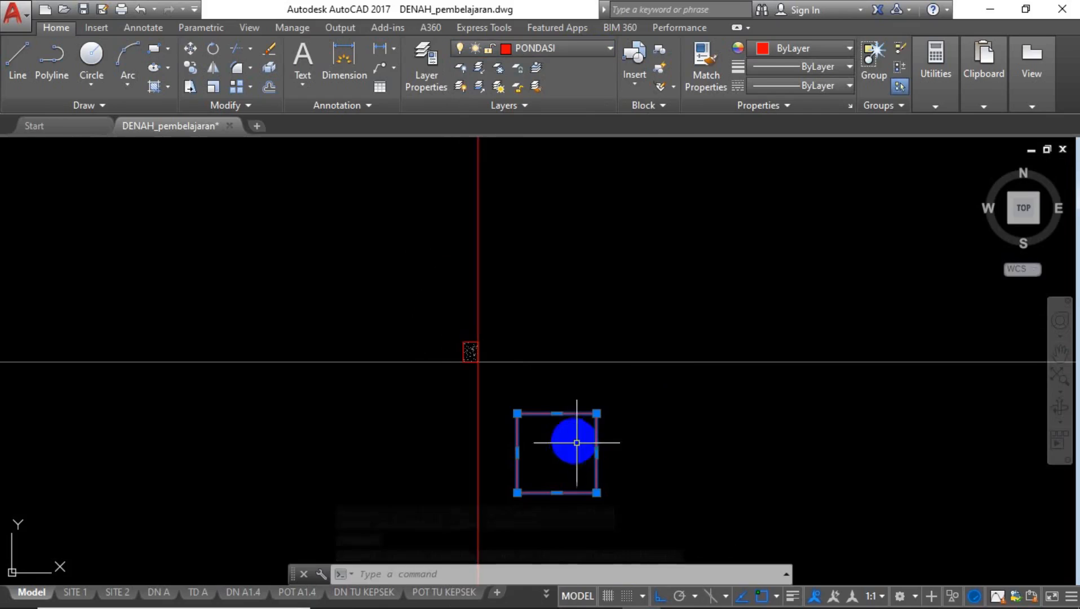
click(563, 431)
key(Escape)
middle_drag(578, 427, 555, 308)
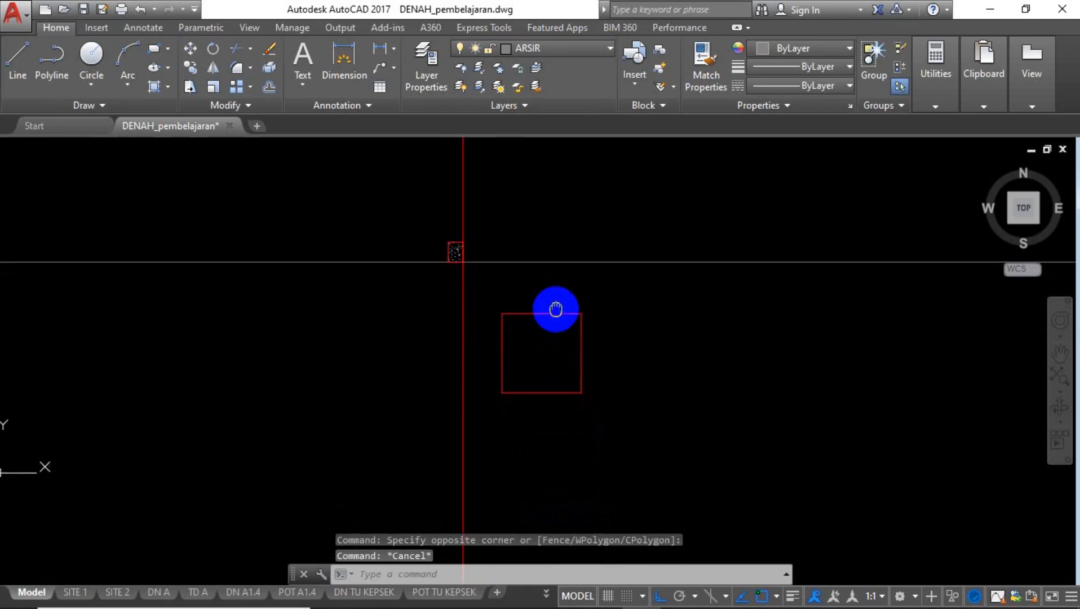
Stretch the upper right corner of the foundation rectangle 250 horizontally inward.
scroll(556, 306, up, 4)
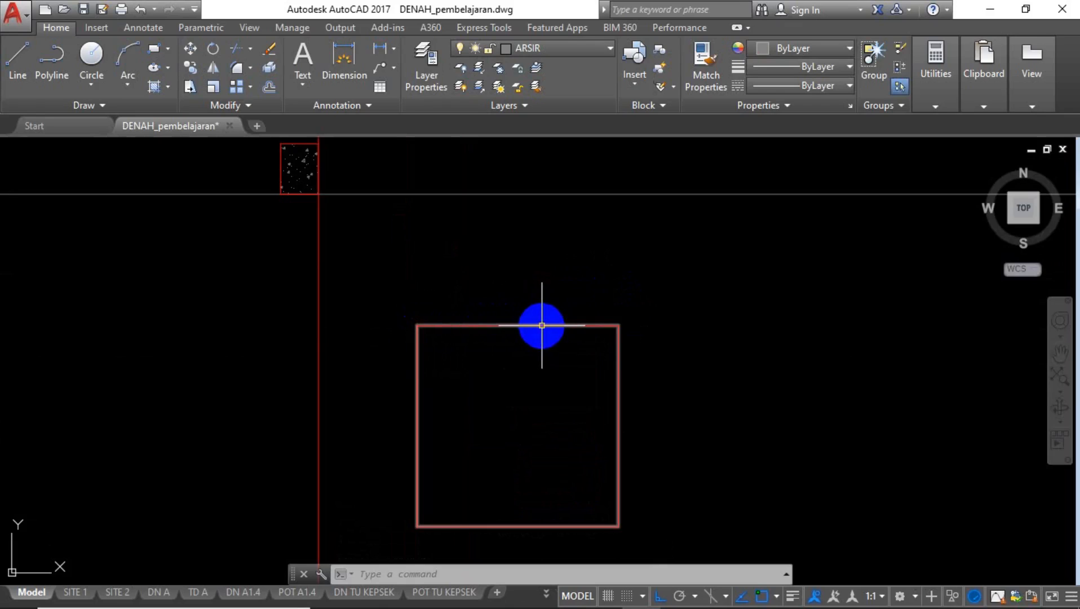
mouse_move(556, 325)
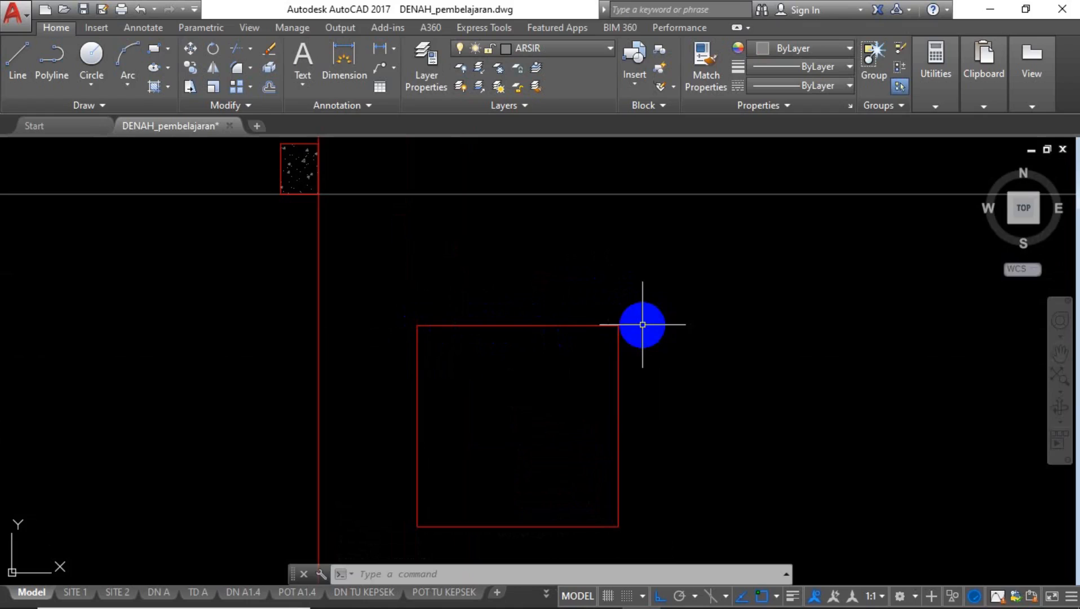
text(s)
key(Return)
click(683, 290)
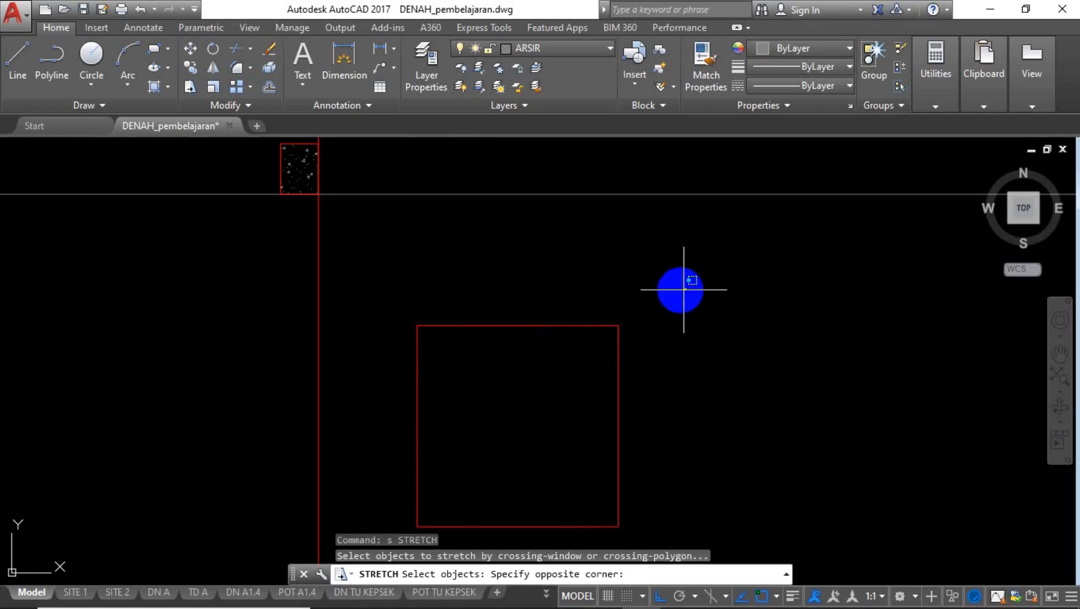
click(591, 354)
key(Return)
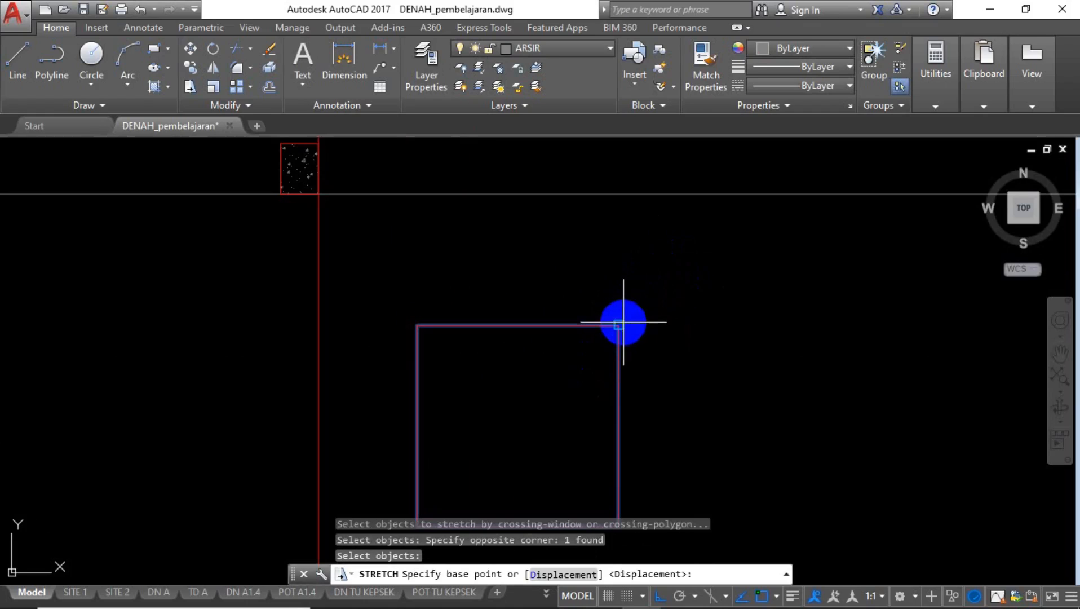
click(619, 324)
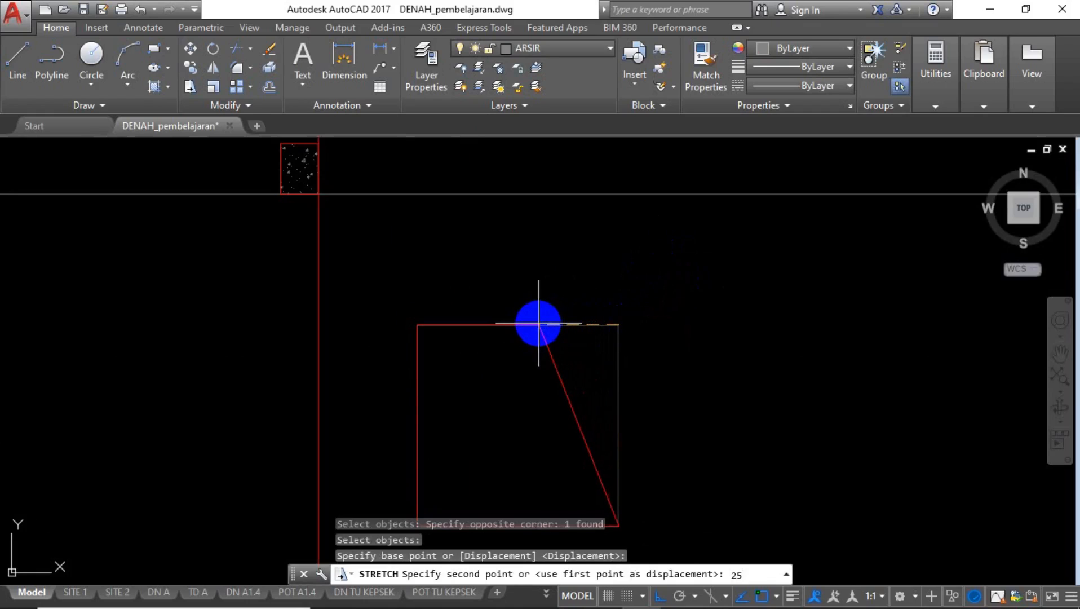
text(0)
key(Return)
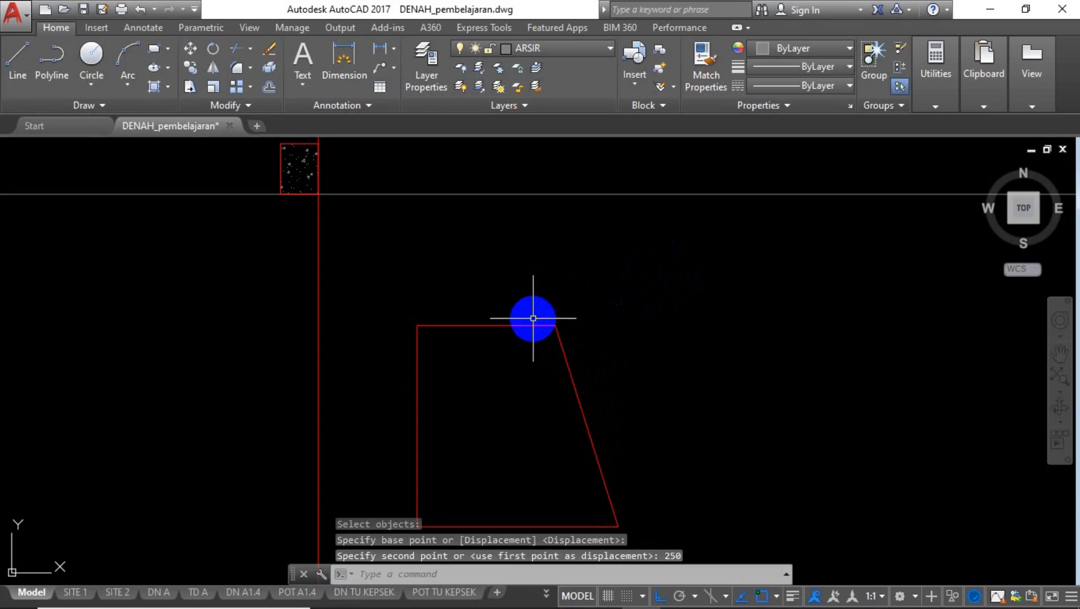
Stretch the upper left corner of the foundation outline 250 horizontally inward to complete the trapezoid.
text(s)
key(Return)
click(457, 294)
click(403, 339)
key(Return)
click(369, 289)
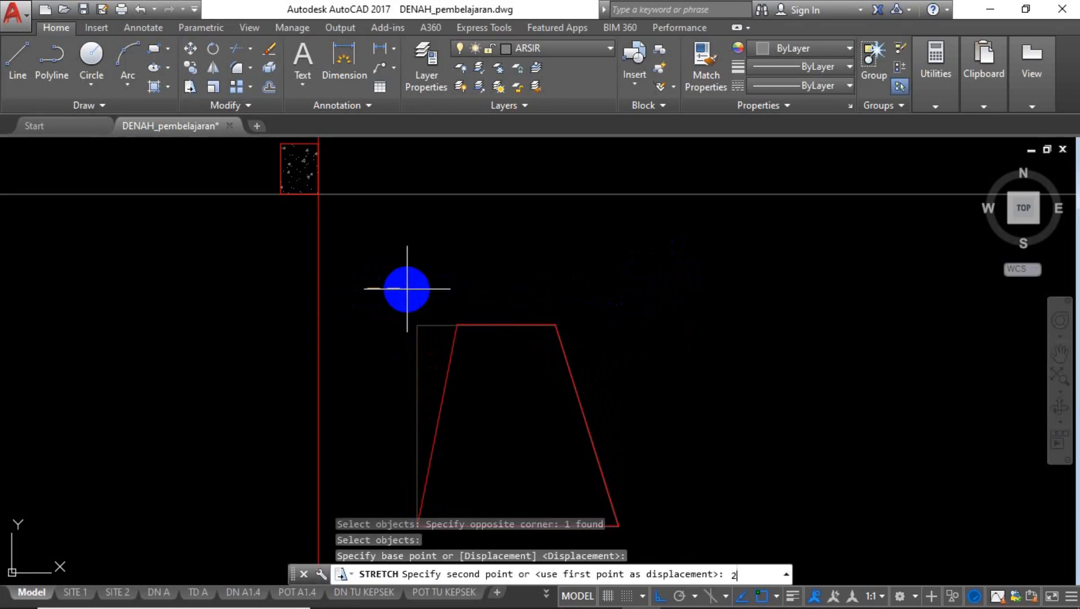
key(Return)
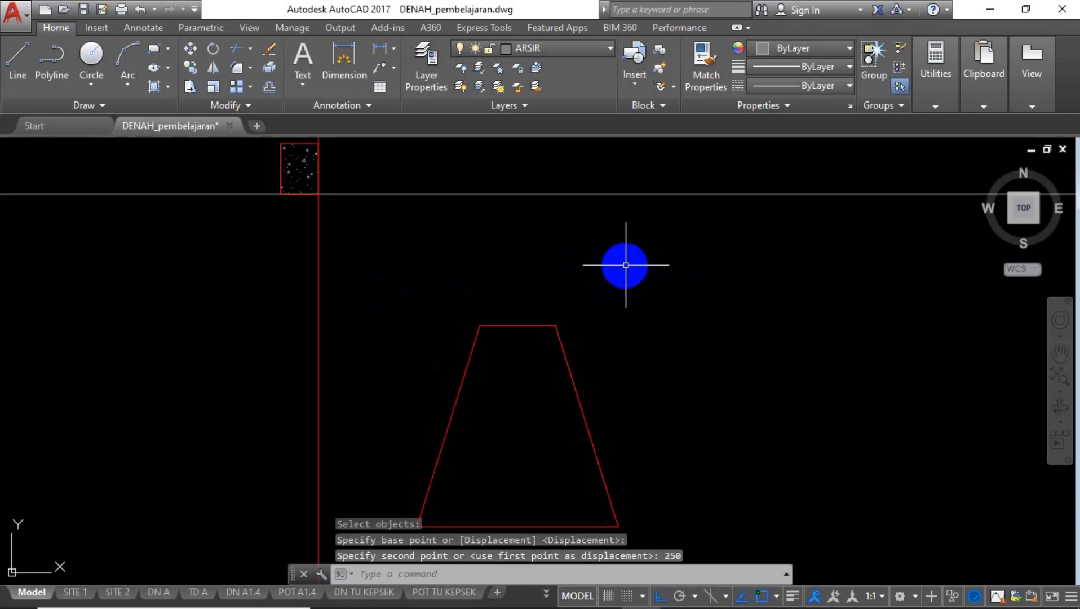
key(Escape)
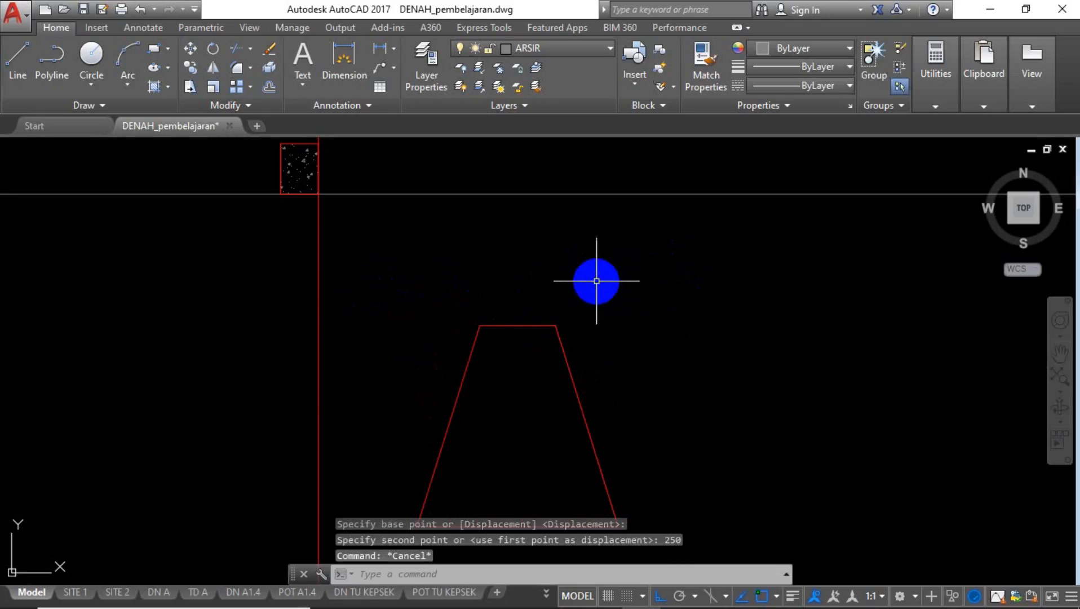
Hatch the inside of the foundation trapezoid with the GRAVEL pattern.
text(h)
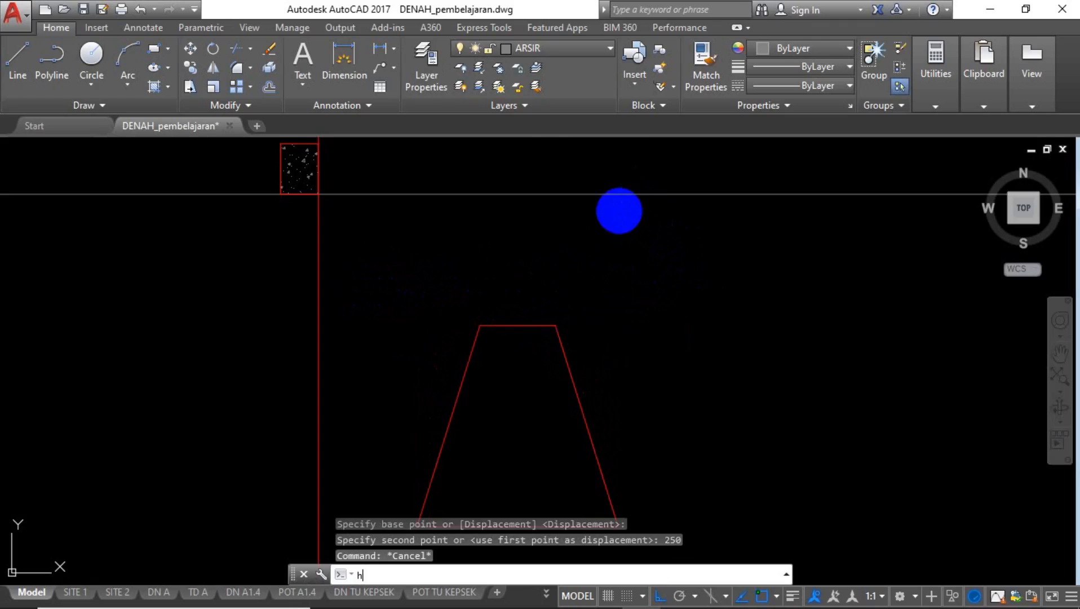
key(Return)
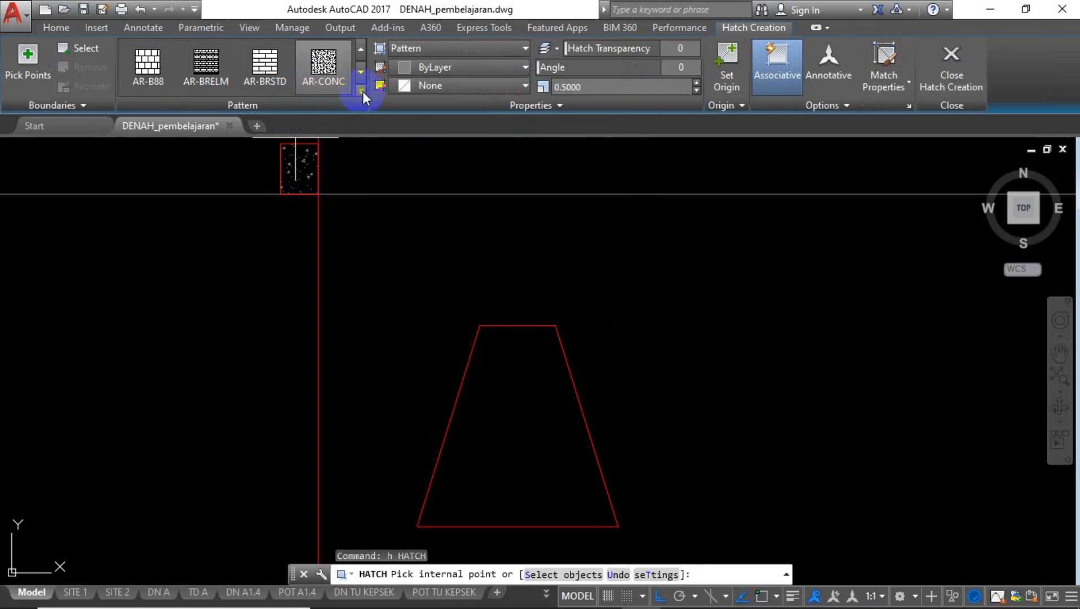
click(362, 90)
scroll(229, 241, down, 3)
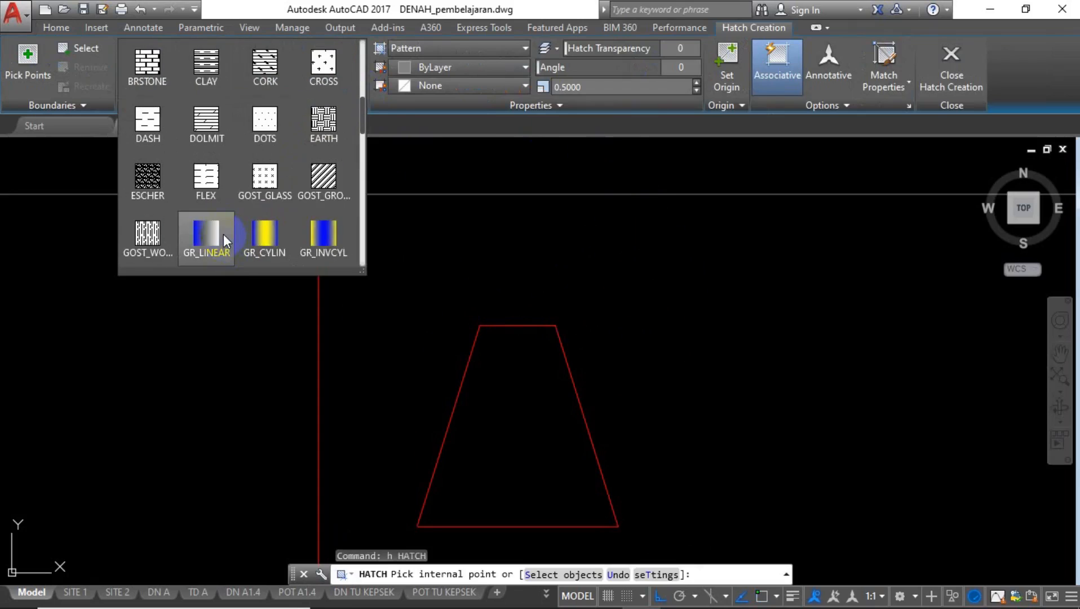
scroll(224, 234, down, 4)
scroll(223, 234, up, 1)
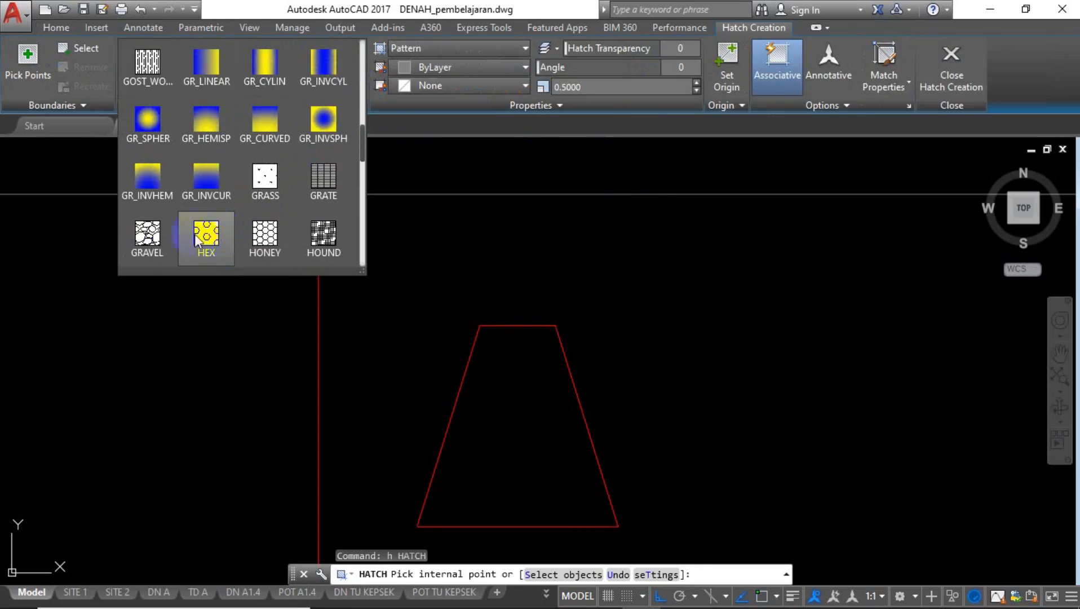
click(157, 236)
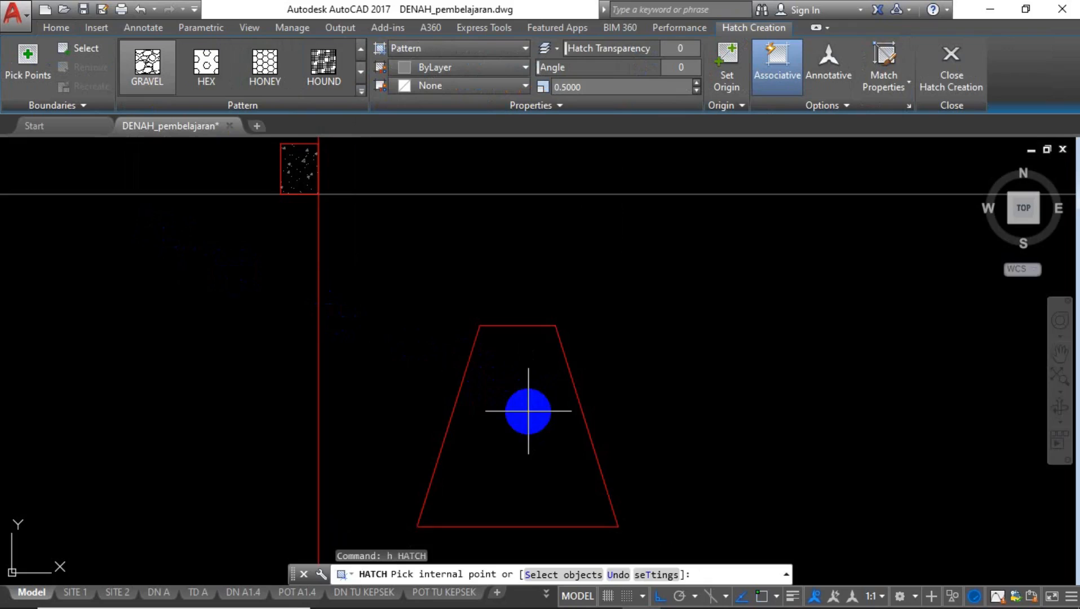
click(528, 411)
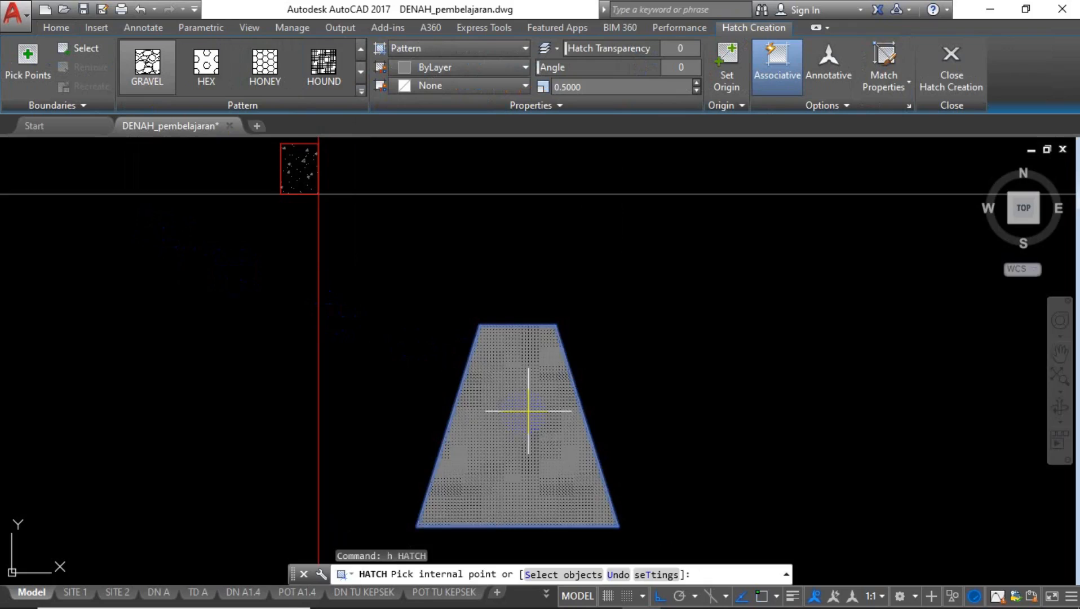
Try scale values of 0.1 and 1 on the foundation's gravel hatch.
click(598, 86)
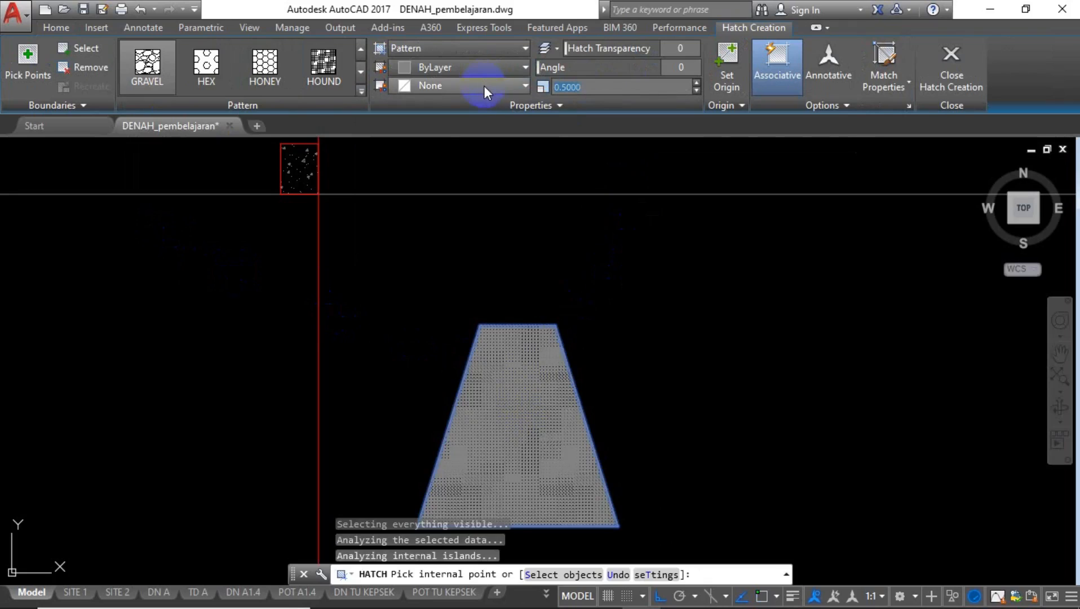
text(.1)
key(Return)
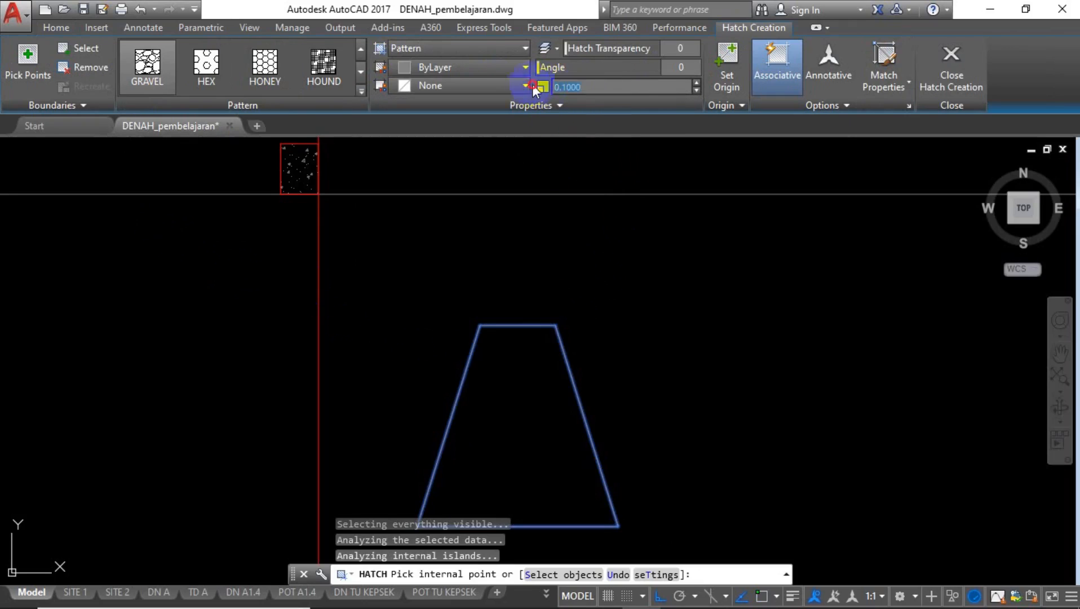
text(1)
key(Return)
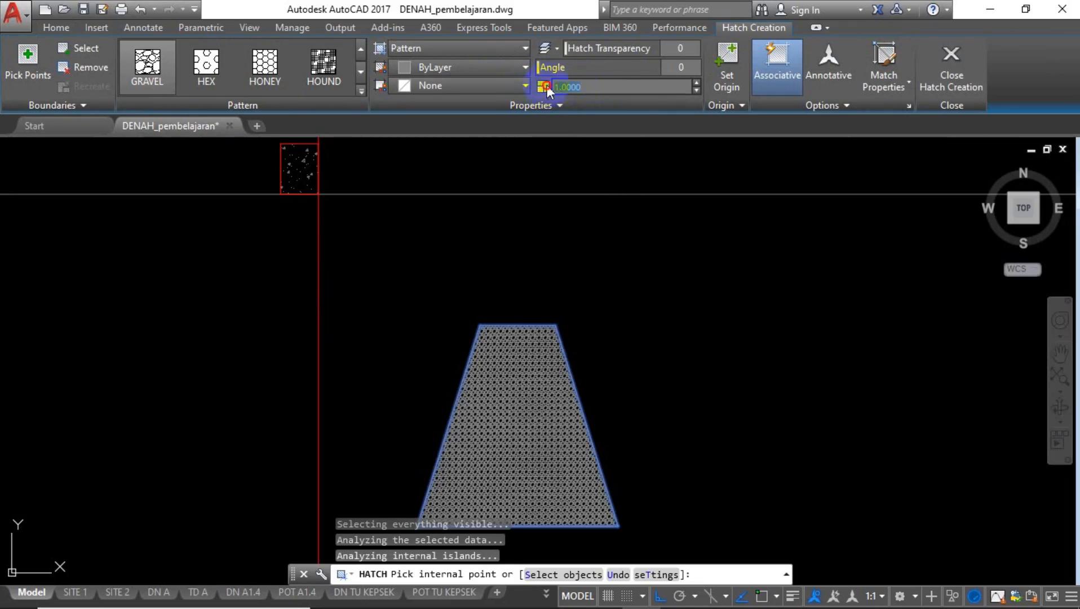
Set the gravel hatch scale to 20 and finish the foundation hatch.
text(2)
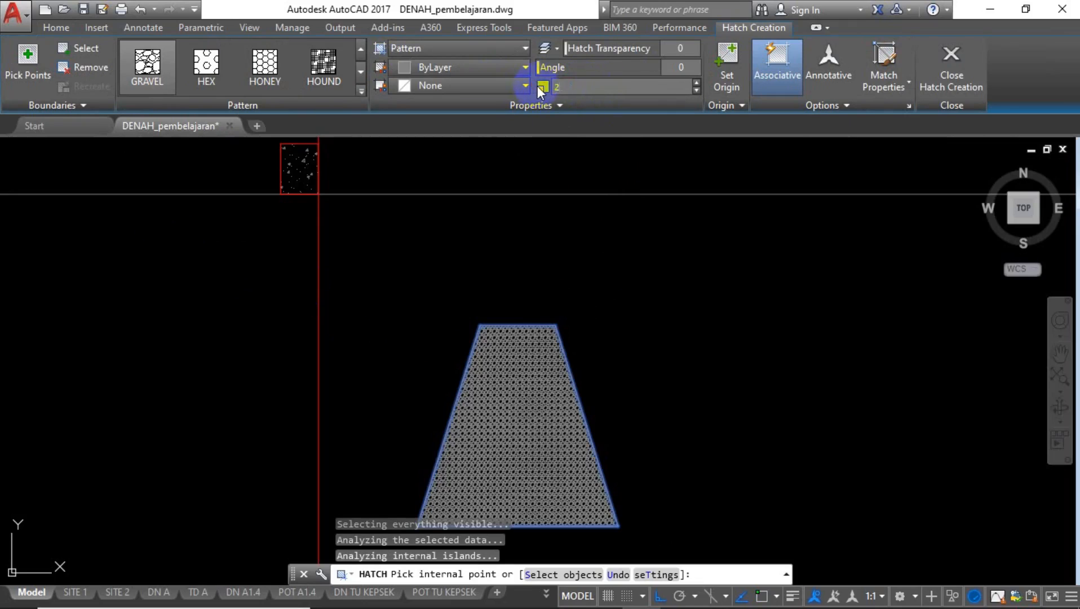
text(0)
key(Return)
scroll(630, 318, down, 4)
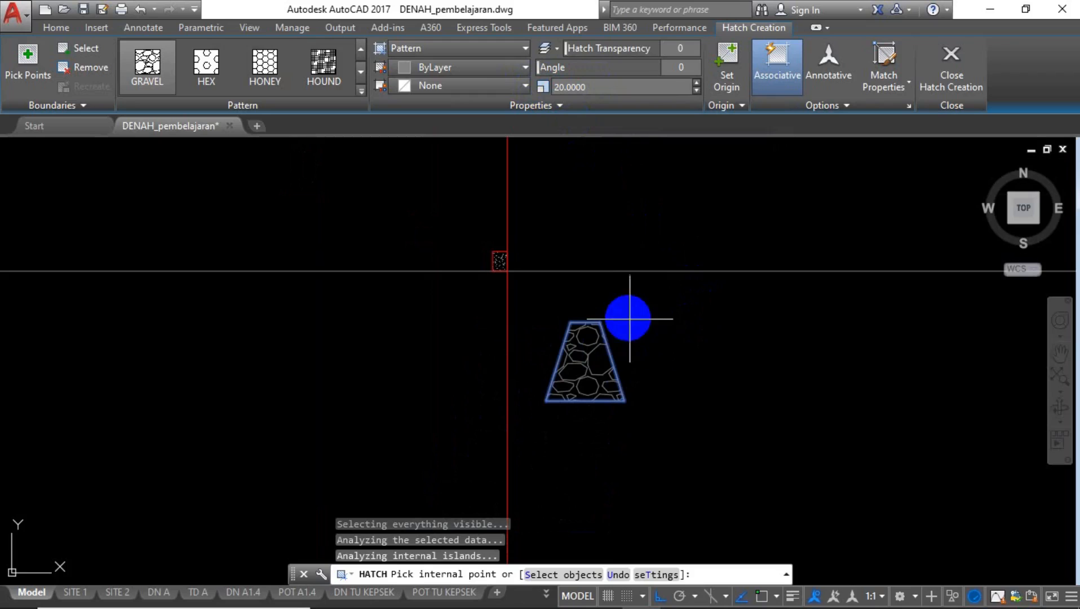
key(Return)
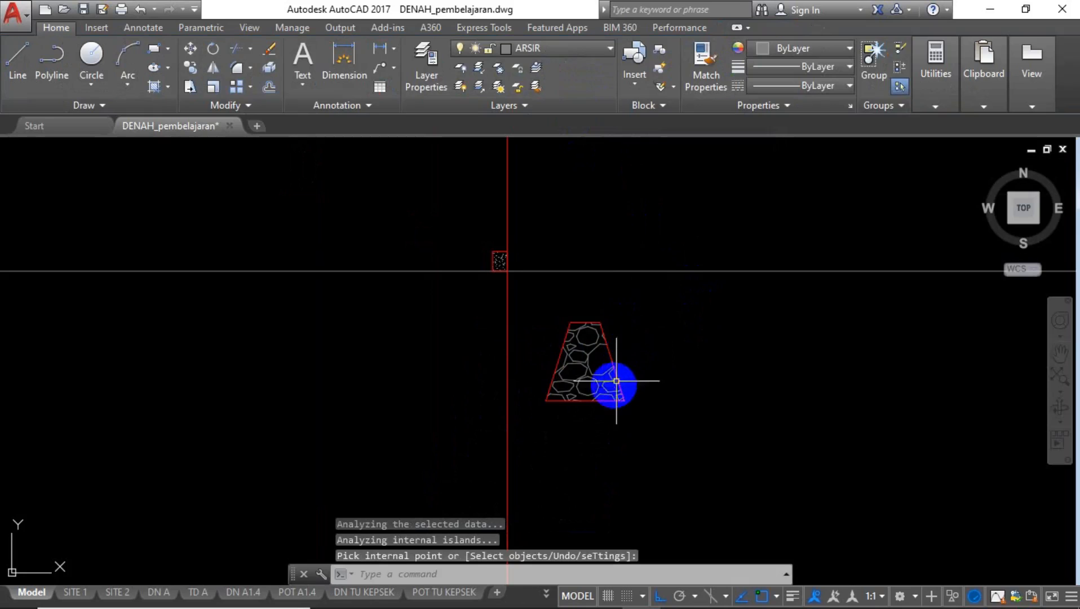
Outline a layer 200 high and 800 wide beneath the foundation with lines from its lower right corner around to its lower left corner.
scroll(612, 381, up, 2)
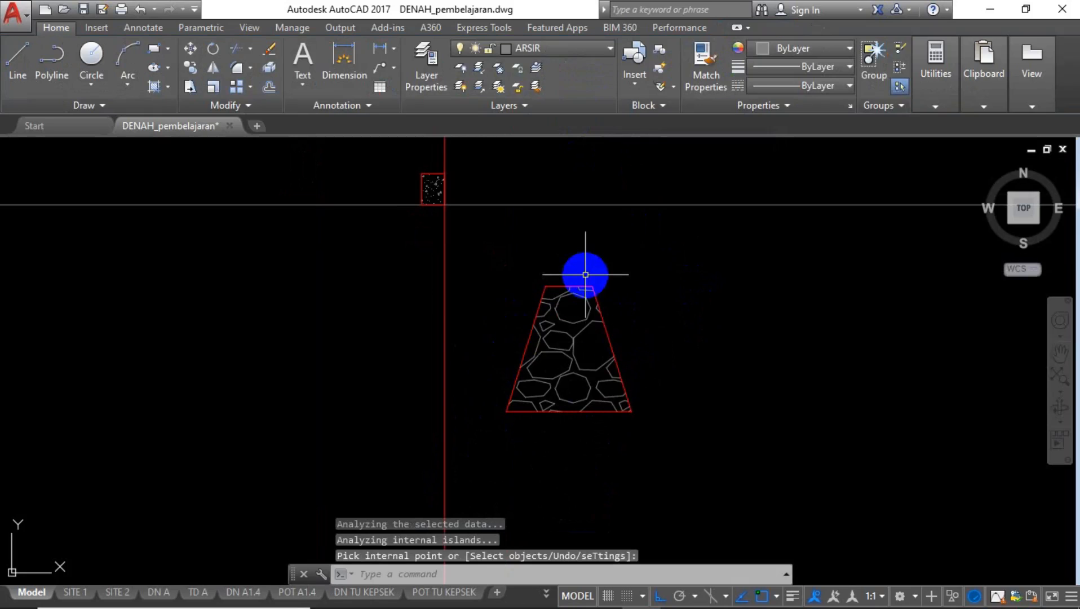
scroll(564, 436, up, 2)
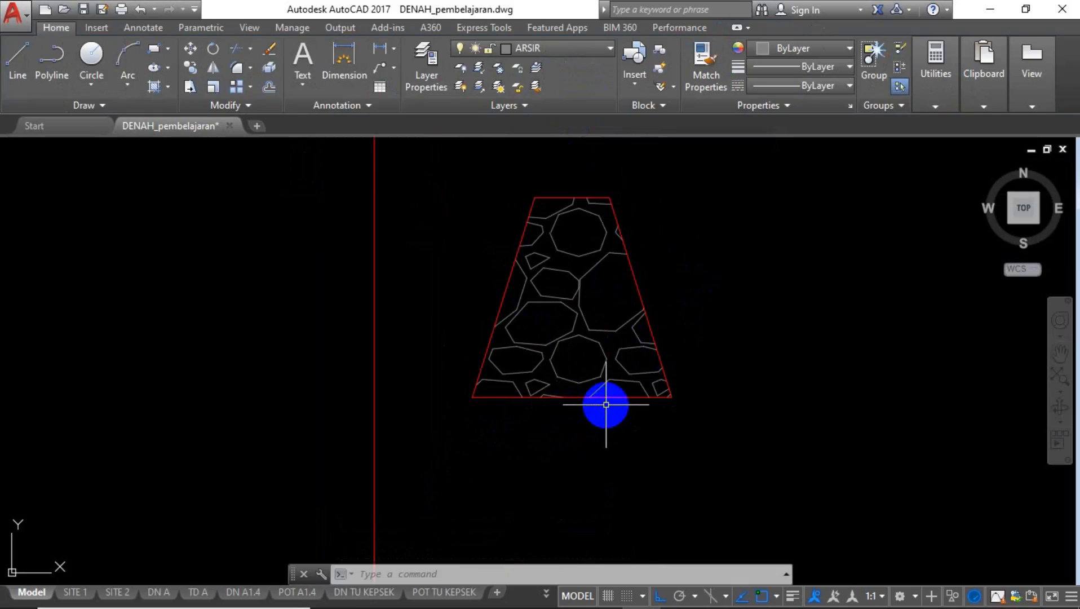
scroll(606, 404, down, 2)
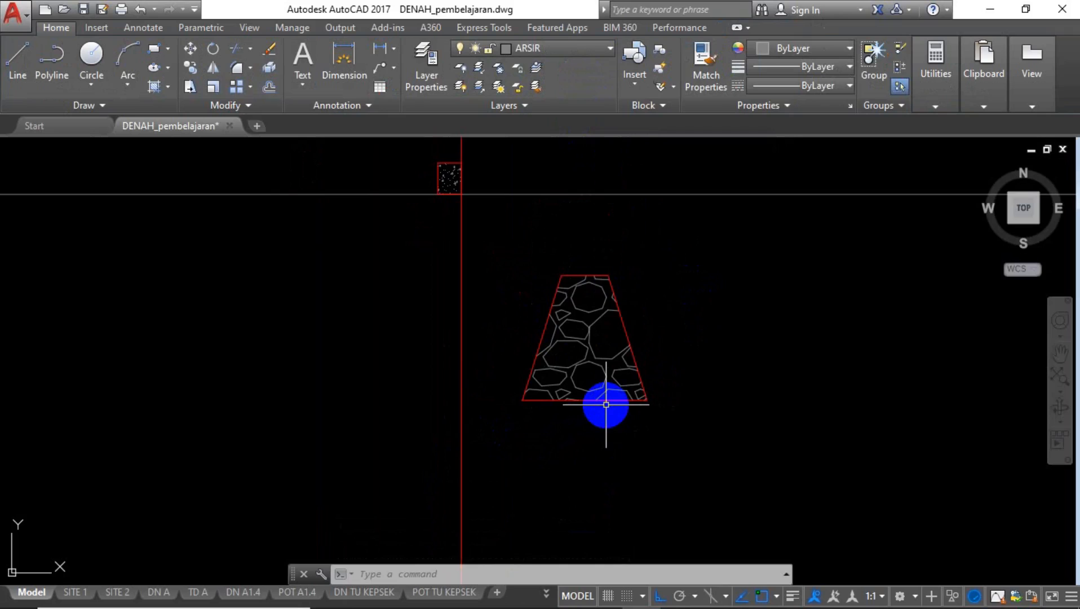
scroll(606, 405, up, 2)
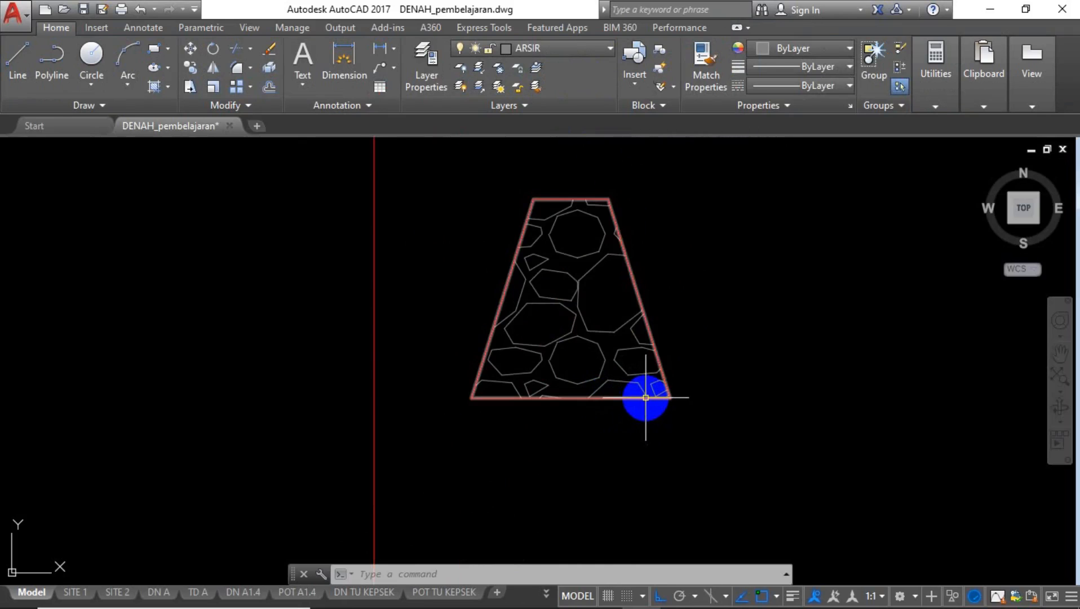
text(l)
key(Return)
scroll(666, 406, up, 2)
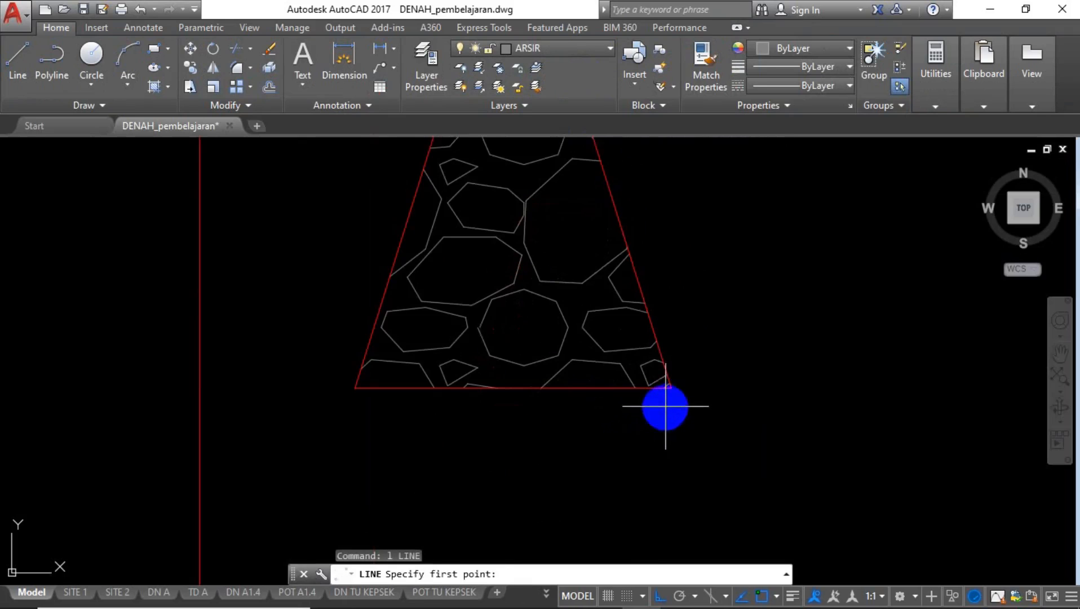
click(672, 387)
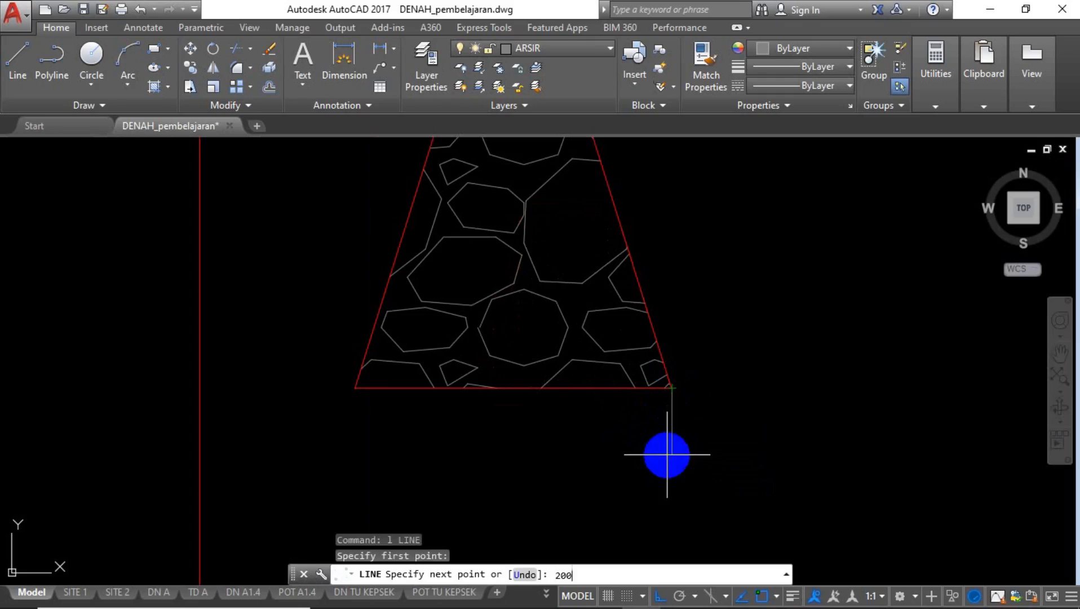
text(200)
key(Return)
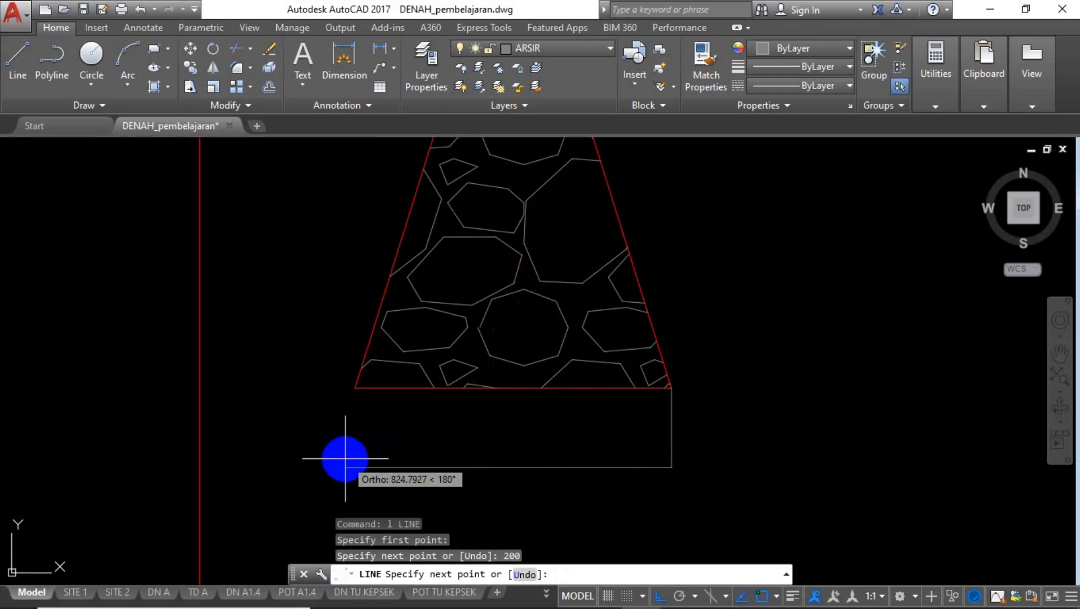
key(Return)
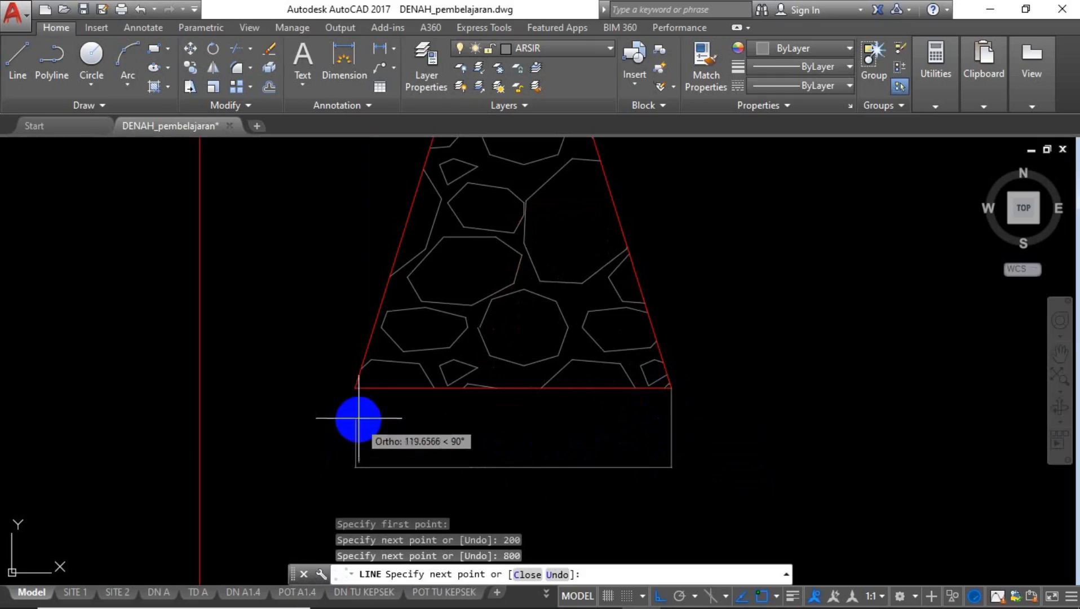
click(355, 388)
key(Return)
Copy the bottom line of the layer beneath the foundation 50 downward.
scroll(528, 373, down, 4)
scroll(529, 402, up, 4)
click(525, 391)
click(424, 486)
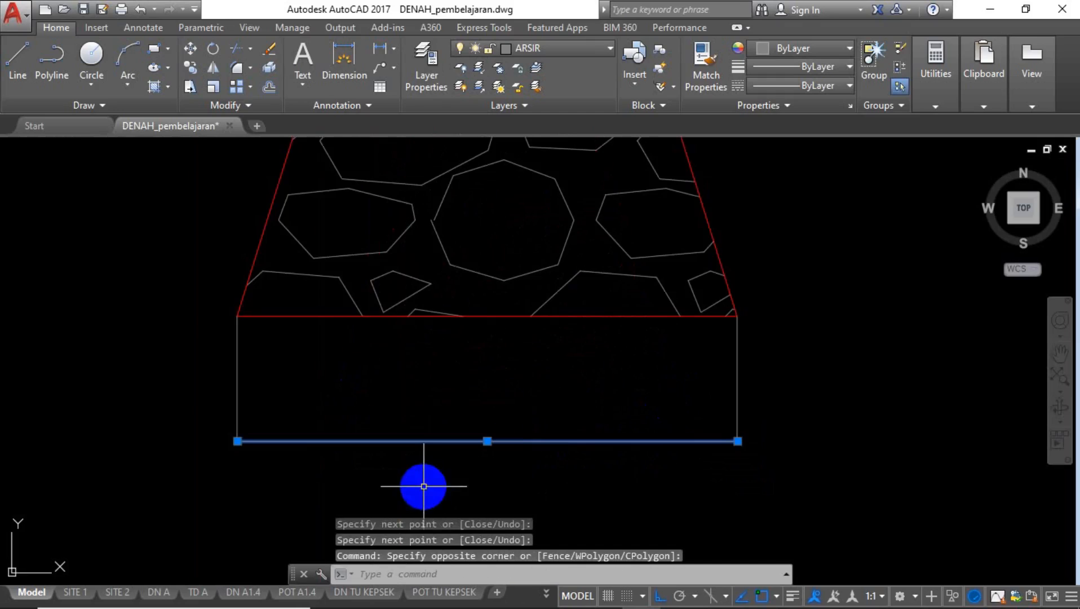
text(co)
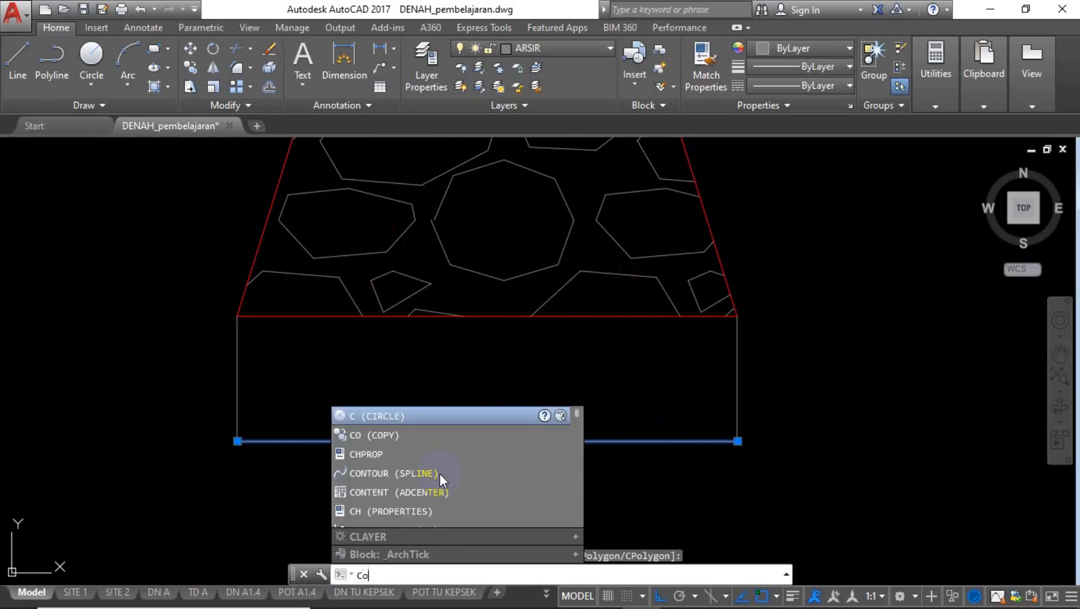
key(Return)
click(813, 424)
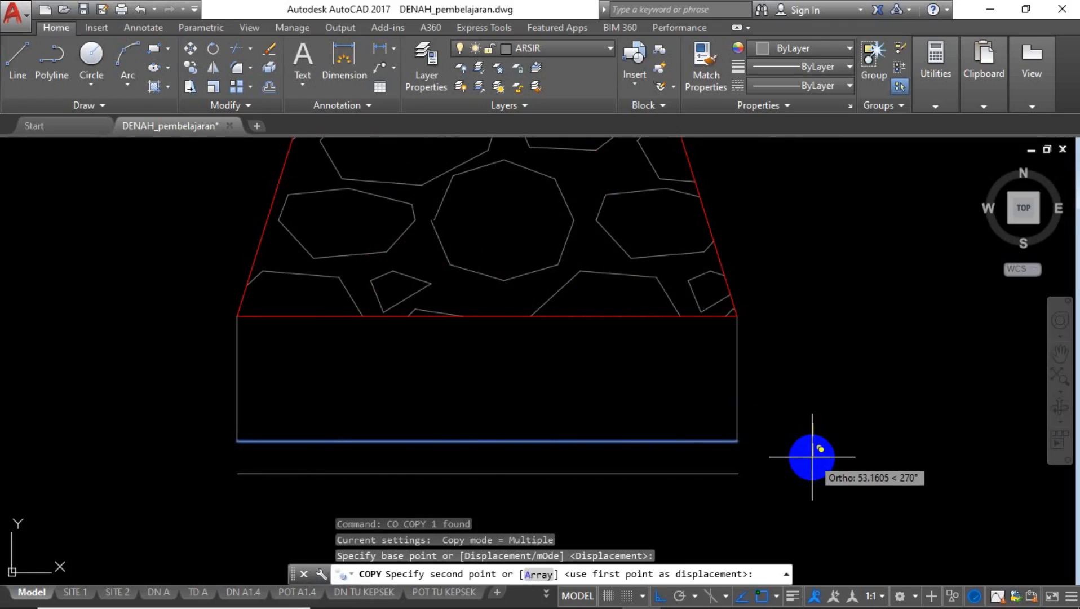
text(50)
key(Return)
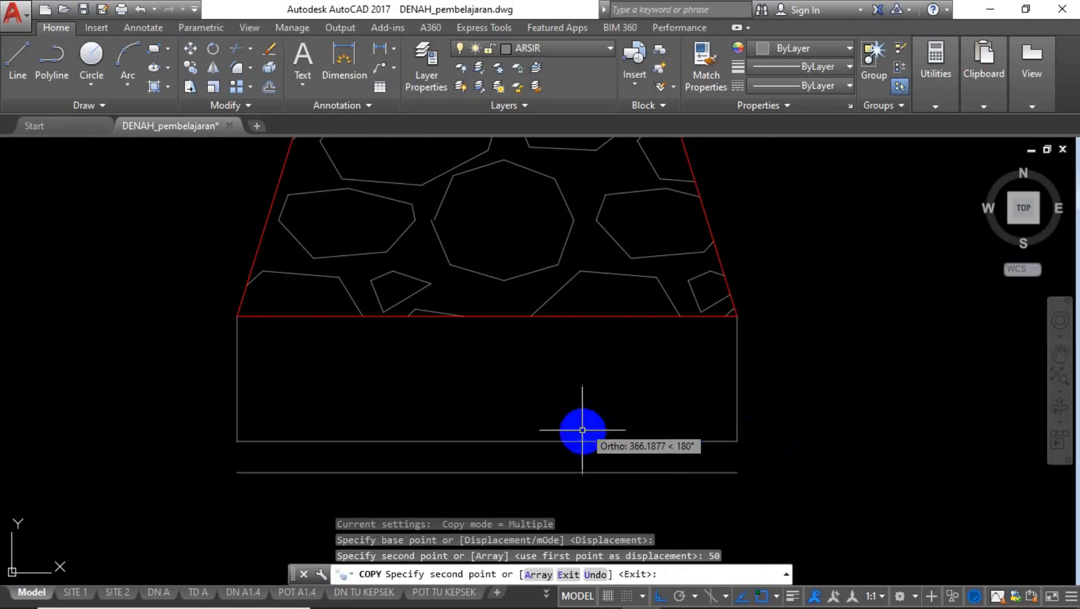
key(Return)
Close the thin strip at the base with short vertical lines at its right and left ends.
text(1)
key(Return)
click(736, 442)
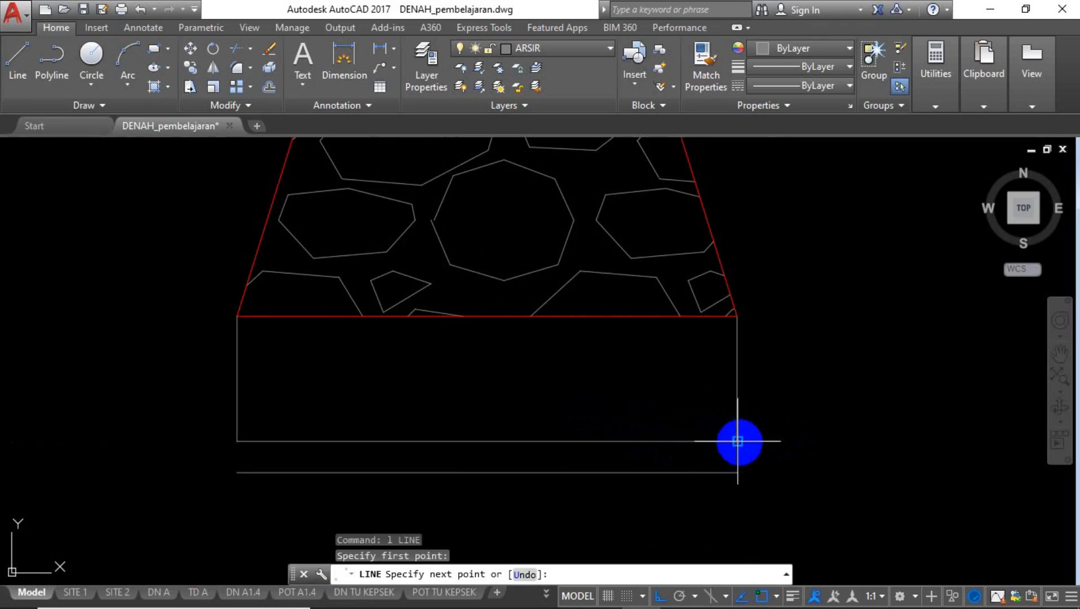
click(728, 469)
key(Return)
key(Return)
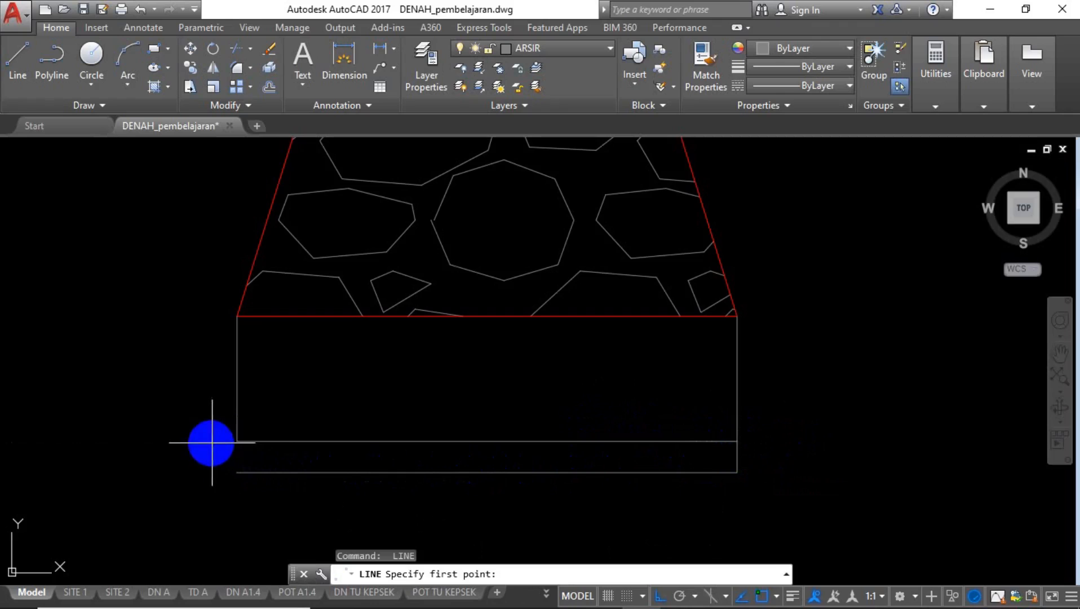
click(235, 441)
click(235, 471)
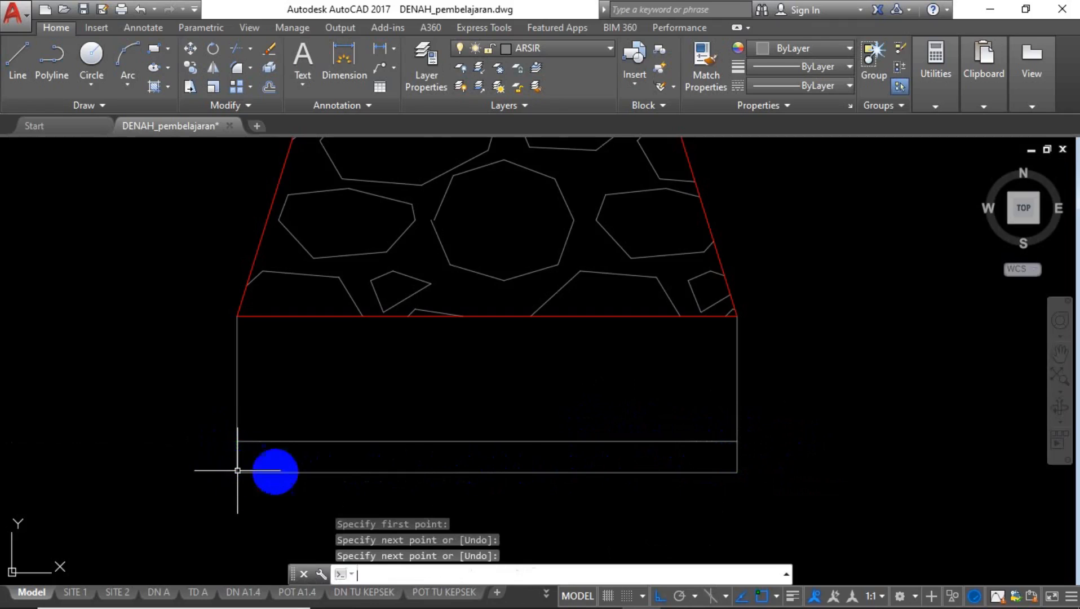
key(Return)
scroll(541, 421, down, 5)
scroll(542, 421, up, 3)
scroll(620, 367, down, 3)
scroll(596, 369, up, 4)
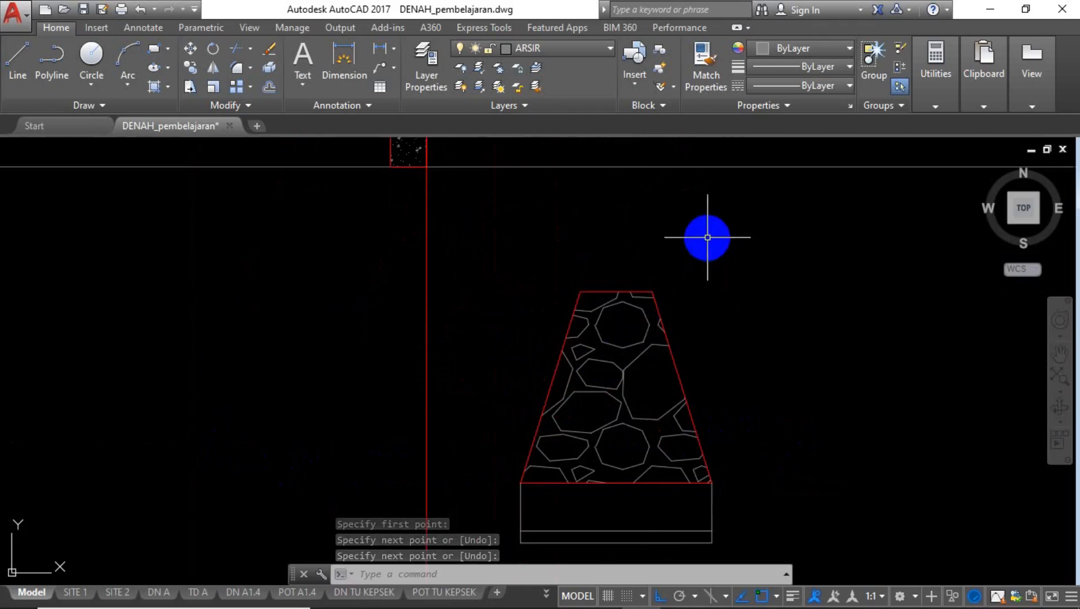
scroll(727, 231, down, 3)
click(739, 230)
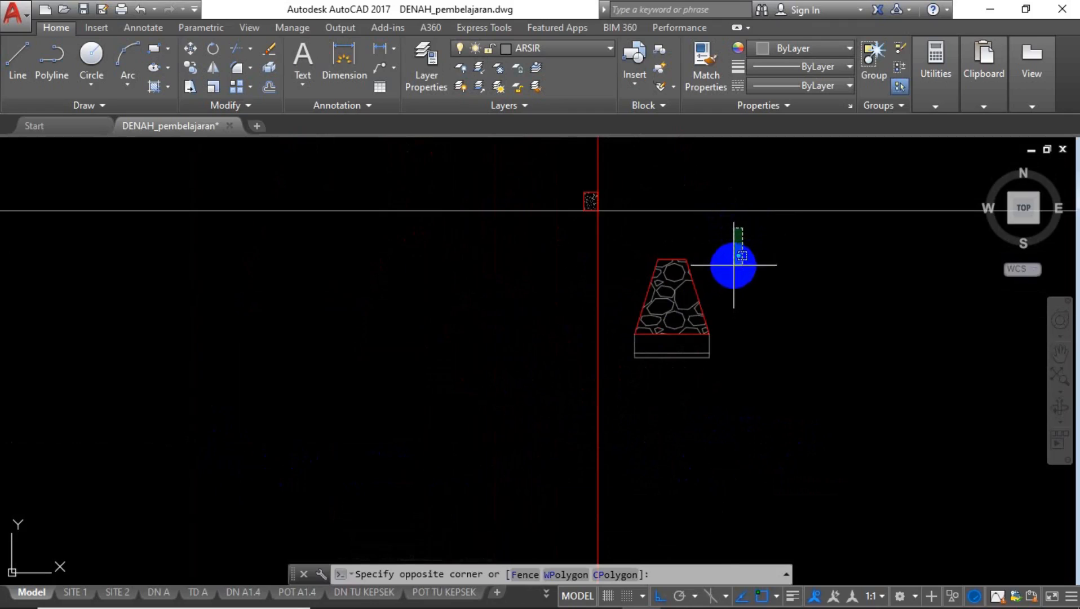
key(Escape)
Draw a vertical line about 950 long upward from the foundation trapezoid's lower right corner.
text(l)
key(Return)
scroll(721, 319, up, 3)
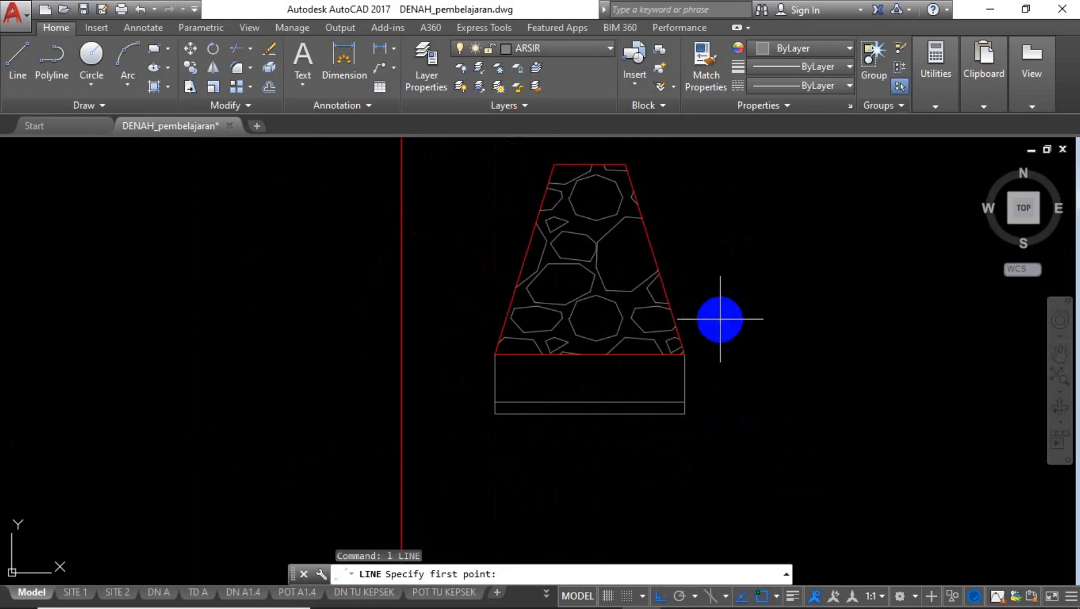
click(685, 354)
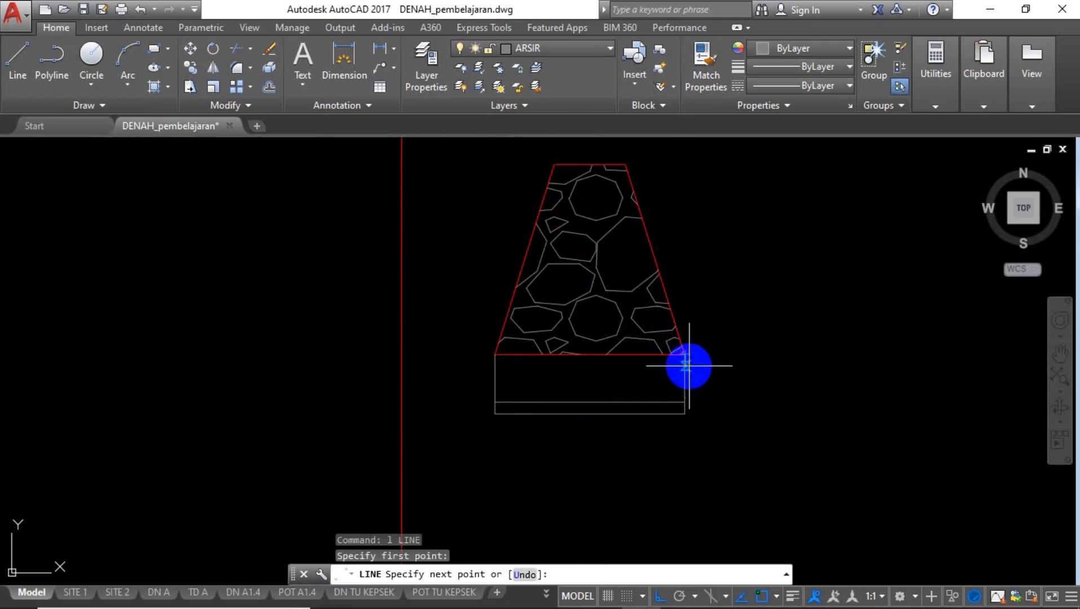
scroll(689, 361, down, 3)
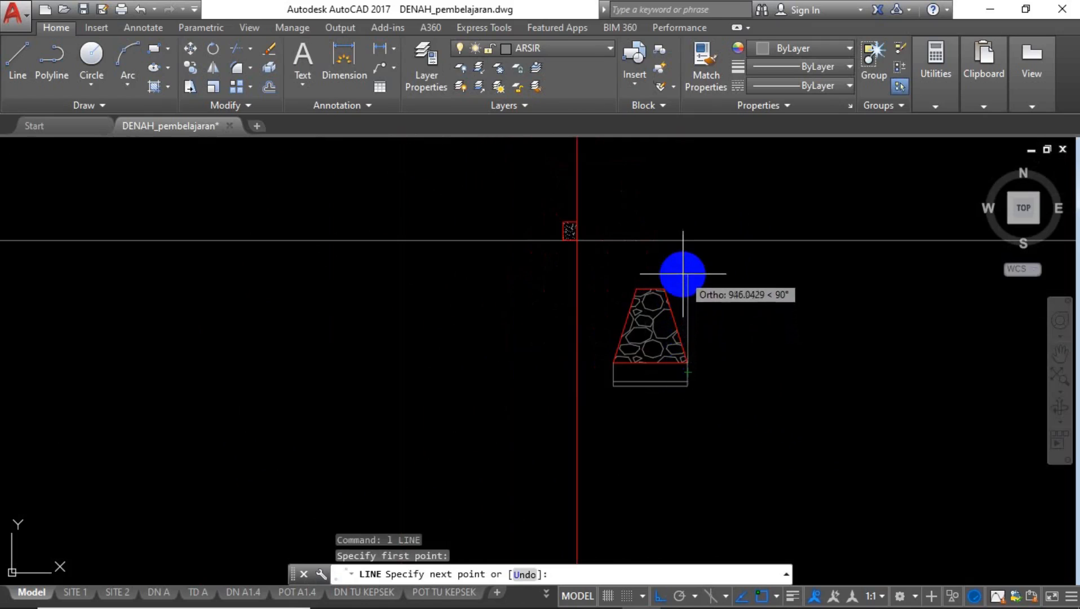
click(683, 276)
key(Return)
Draw a horizontal line from the foundation's upper right corner outward to the right, past the vertical line.
scroll(686, 299, up, 3)
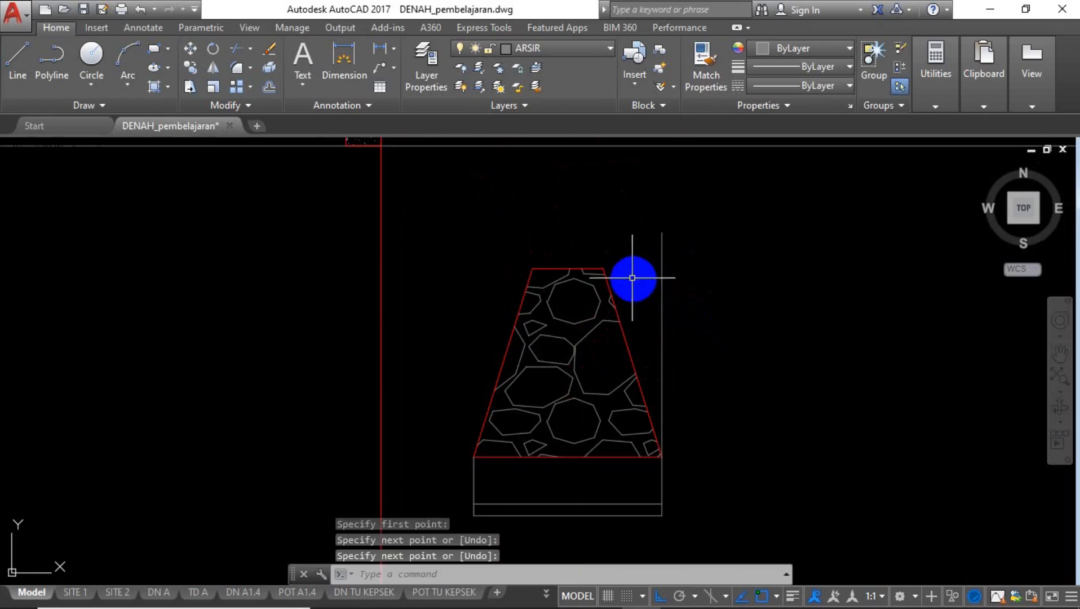
key(Return)
click(603, 268)
click(856, 271)
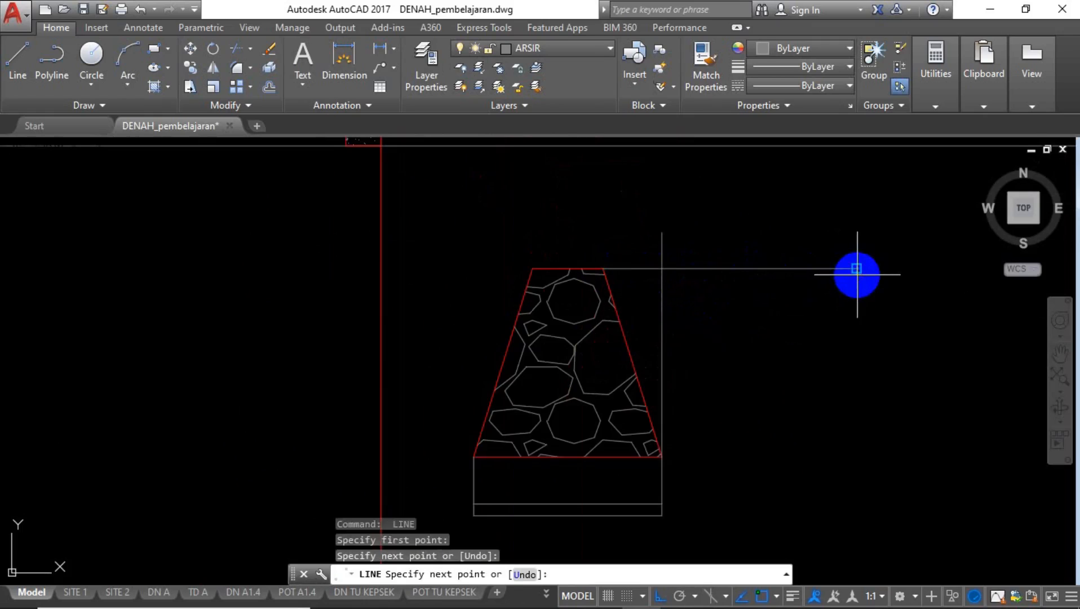
key(Return)
Trim the vertical line above the ground line and the ground line between the foundation and that vertical line.
text(tr)
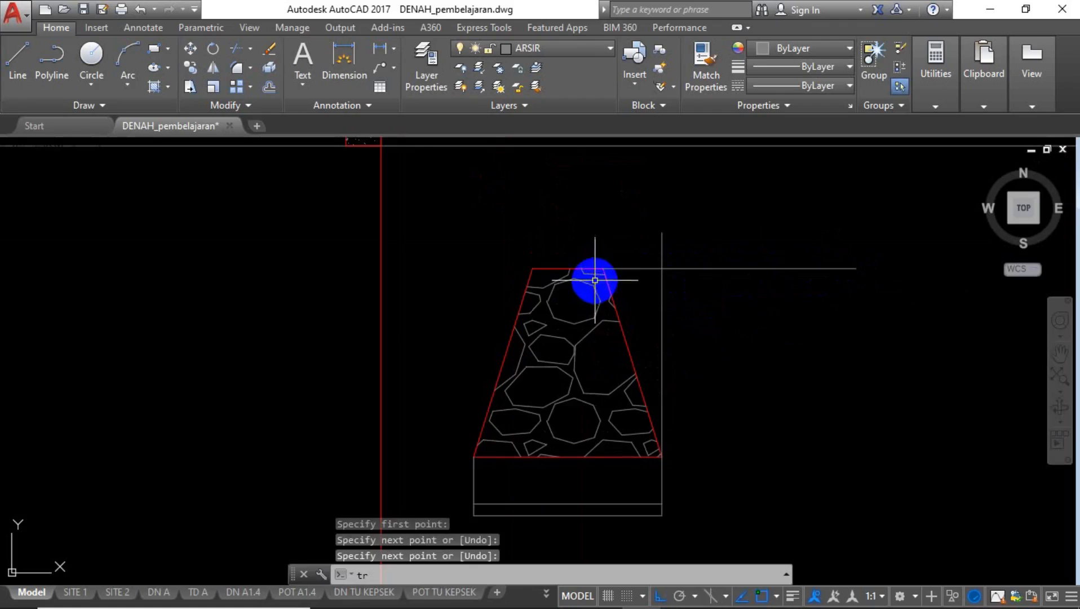
key(Return)
key(Return)
click(680, 231)
click(638, 276)
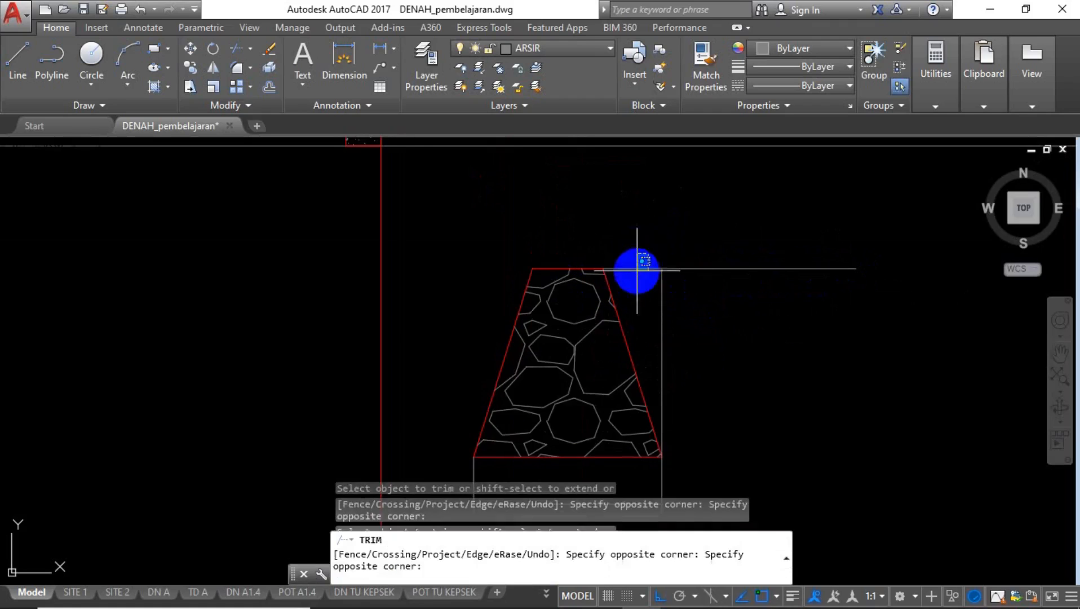
key(Escape)
Mirror the vertical trench line and the ground line across the foundation's vertical centre axis, keeping the originals.
scroll(642, 279, down, 4)
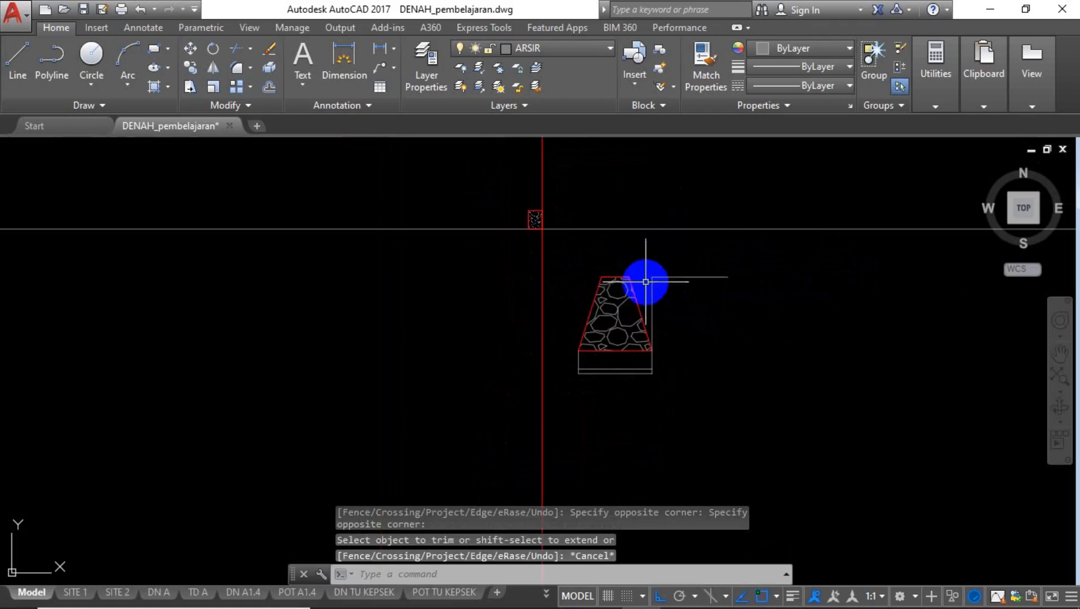
scroll(572, 289, up, 2)
click(831, 229)
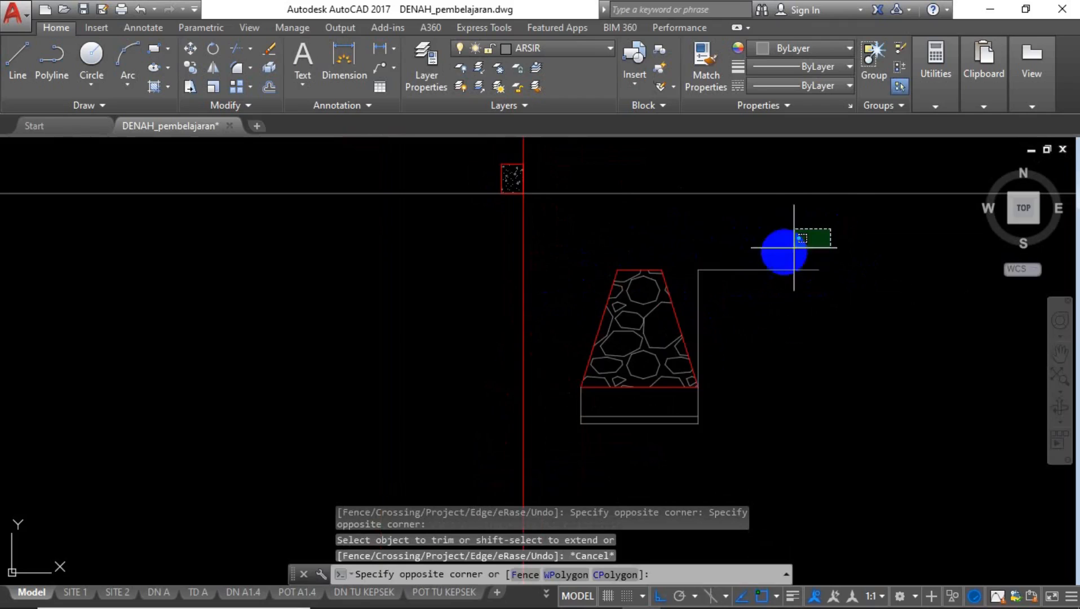
click(688, 303)
text(mi)
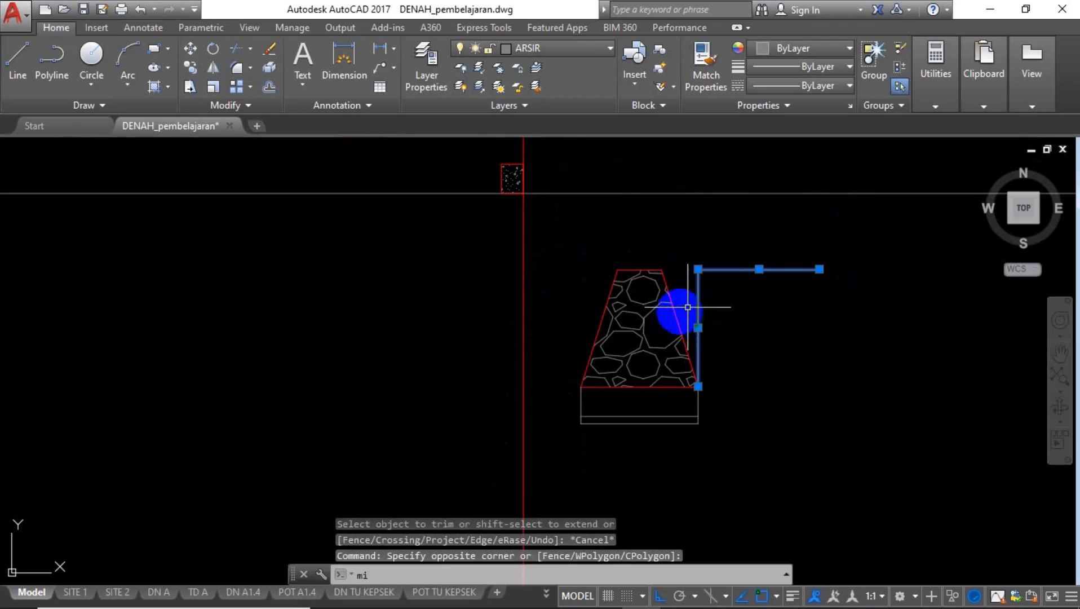
key(Return)
click(639, 387)
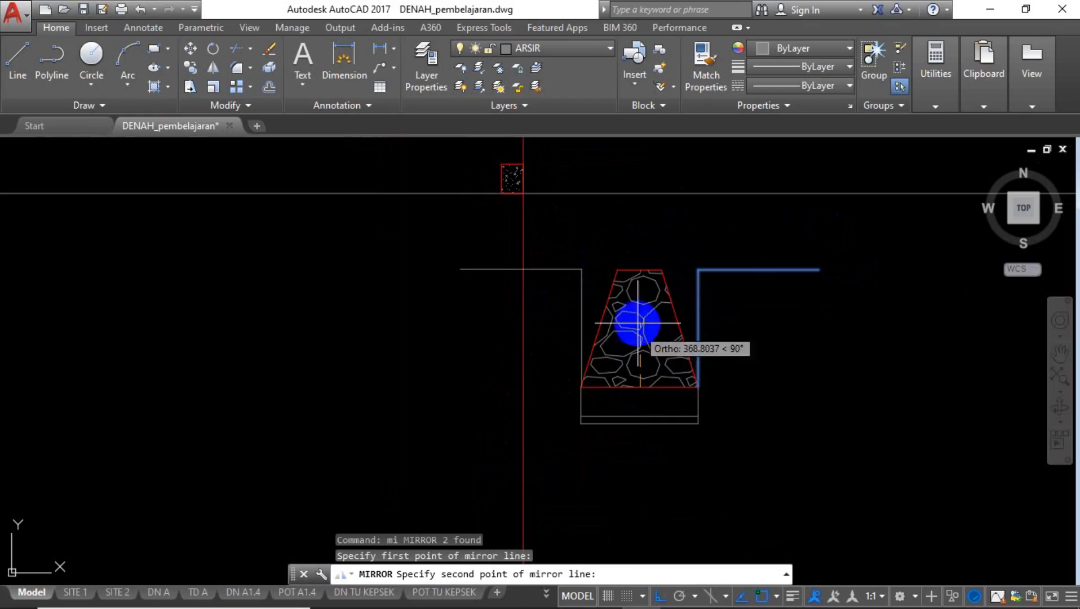
click(642, 273)
key(Return)
Move the foundation with its base layers and ground lines from its top edge midpoint to the sloof's bottom edge midpoint.
click(803, 241)
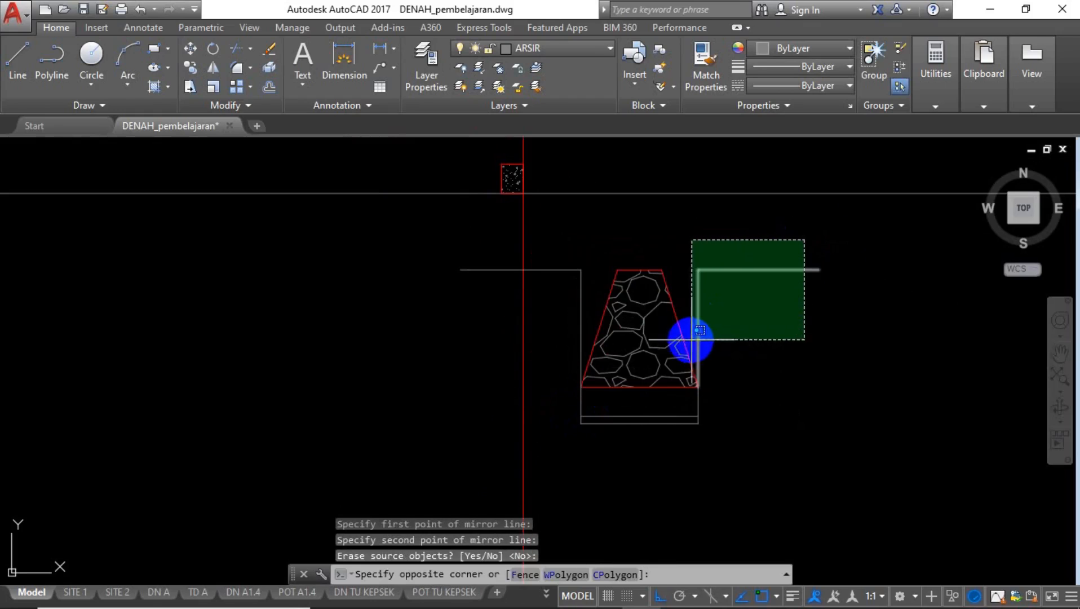
click(558, 452)
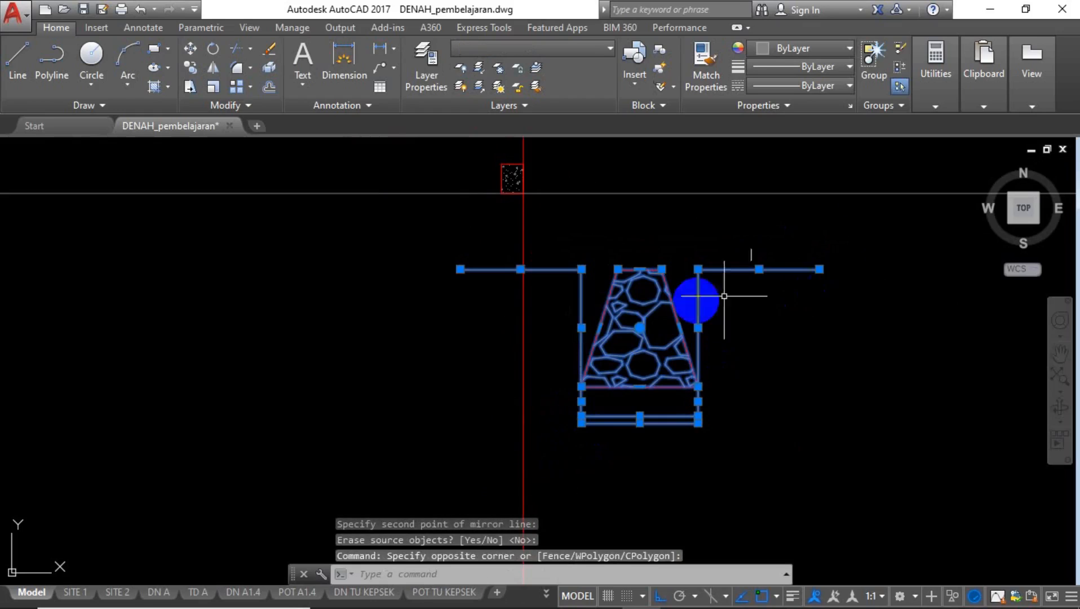
key(Return)
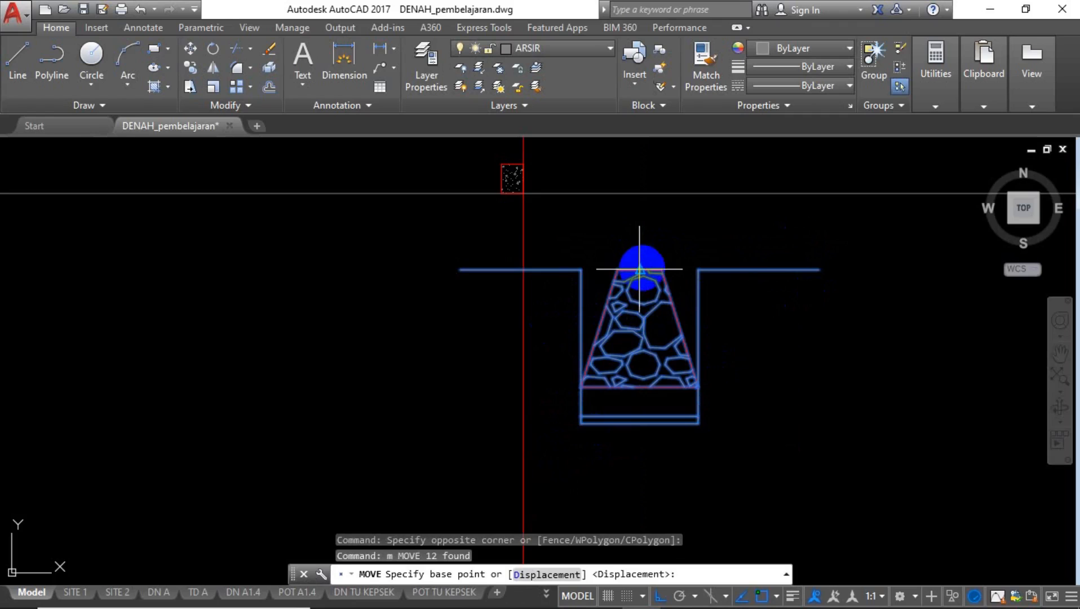
click(638, 265)
scroll(526, 210, up, 6)
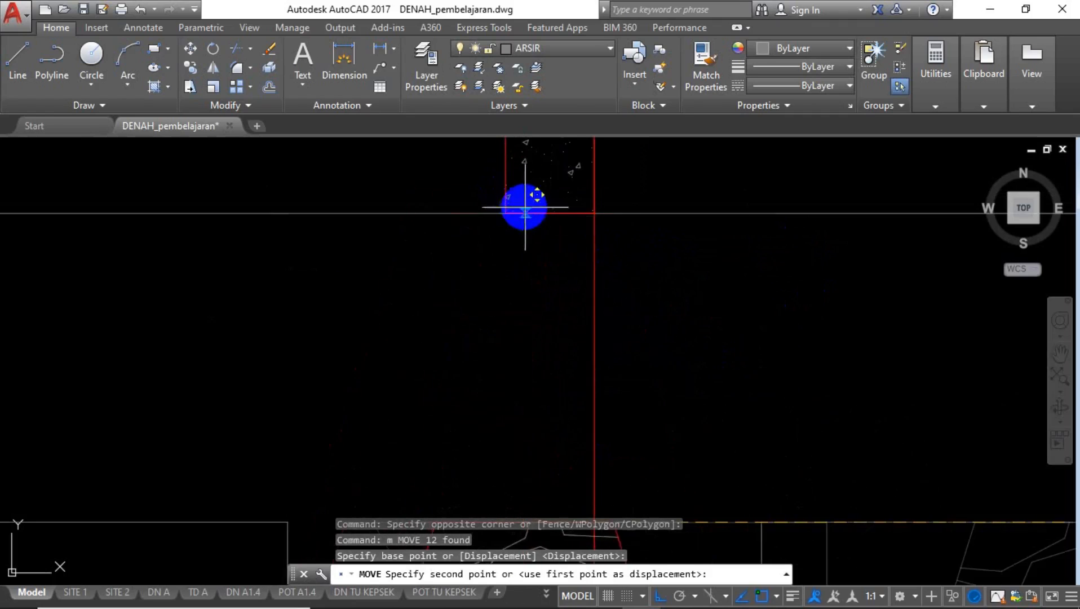
click(547, 212)
Copy the sloof and foundation assembly from the carport's right column centre on grid C to the column between teras and carport.
scroll(699, 304, down, 5)
scroll(679, 314, down, 4)
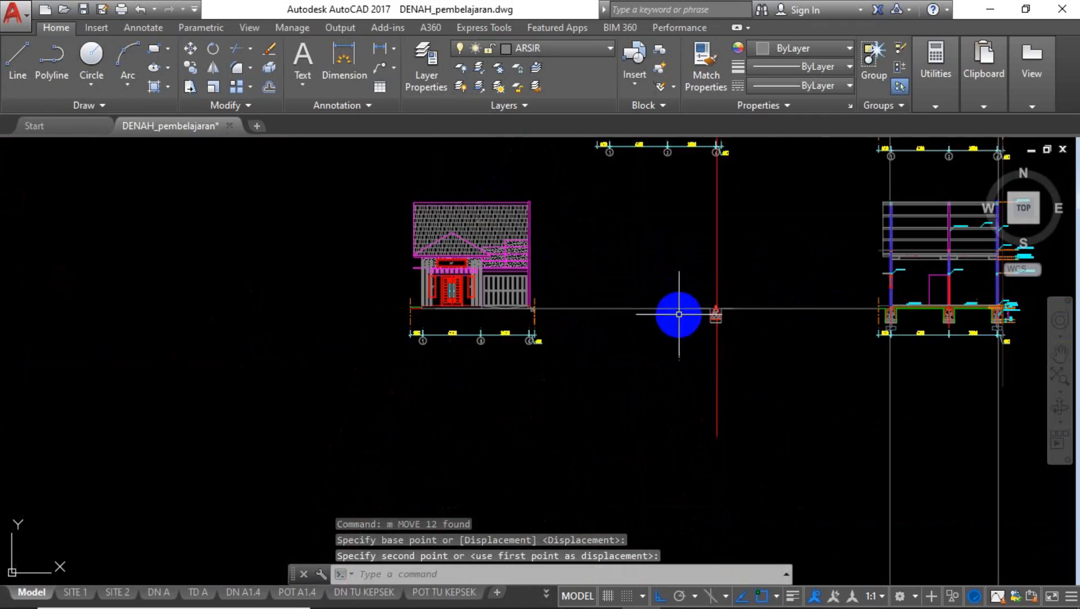
middle_drag(684, 314, 627, 391)
click(633, 356)
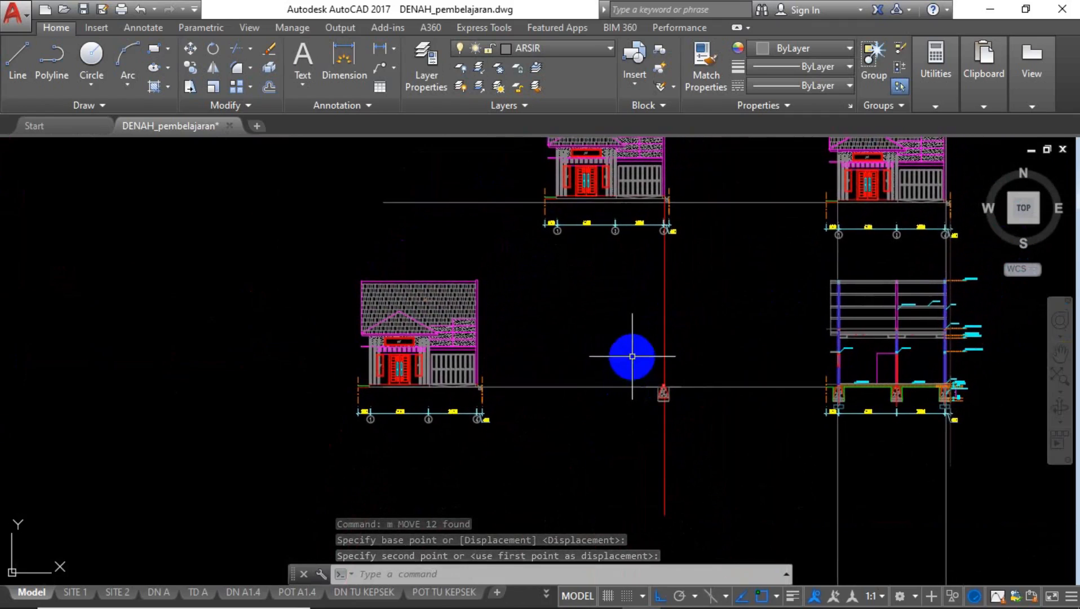
click(697, 411)
text(co)
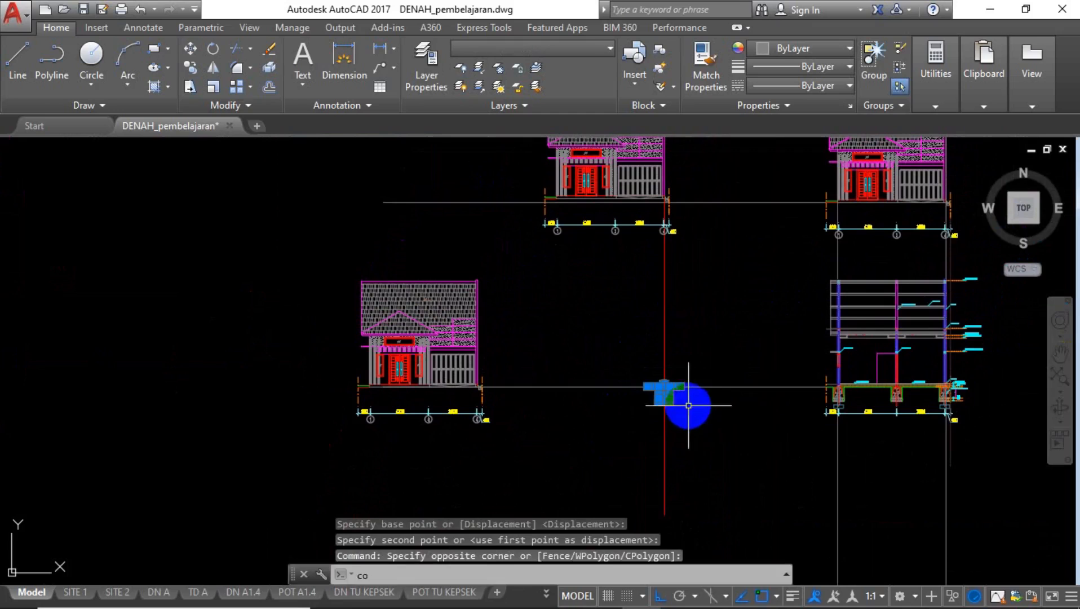
key(Return)
scroll(671, 162, up, 2)
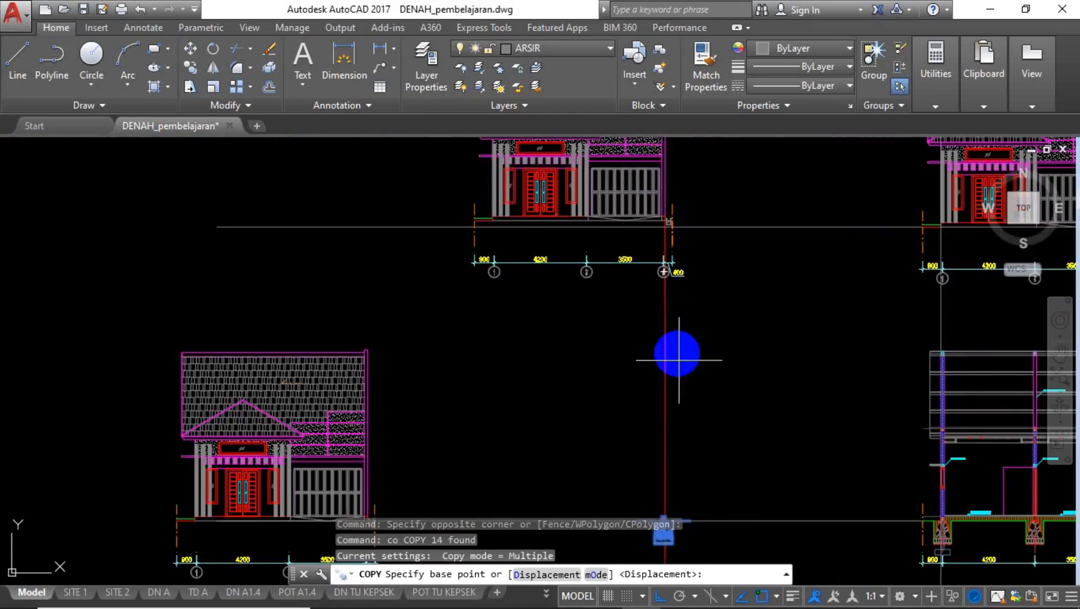
scroll(677, 364, down, 4)
scroll(665, 172, up, 8)
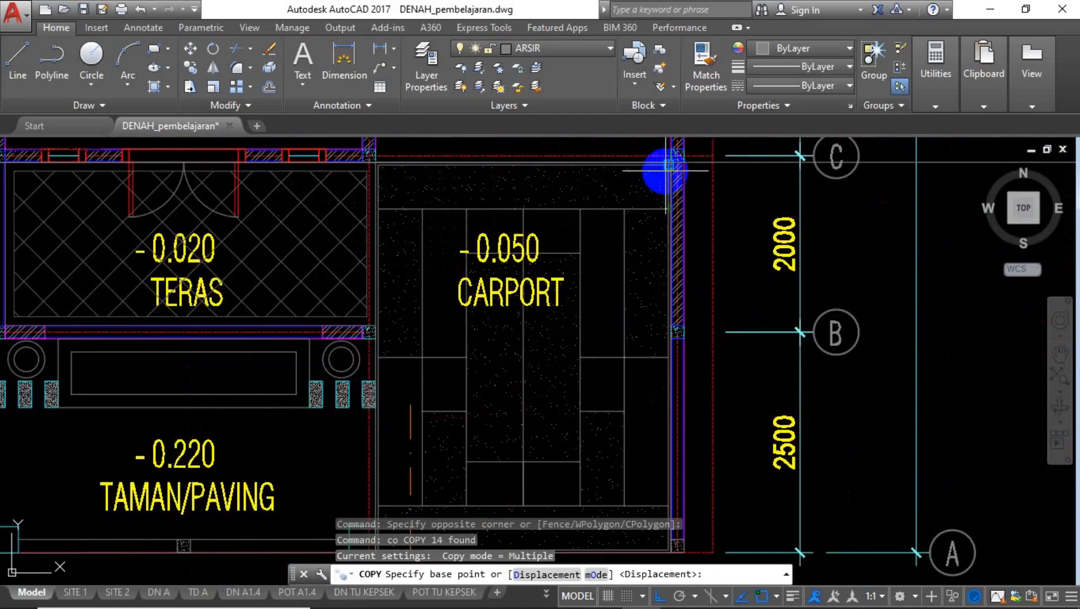
middle_drag(665, 169, 670, 316)
scroll(681, 285, up, 5)
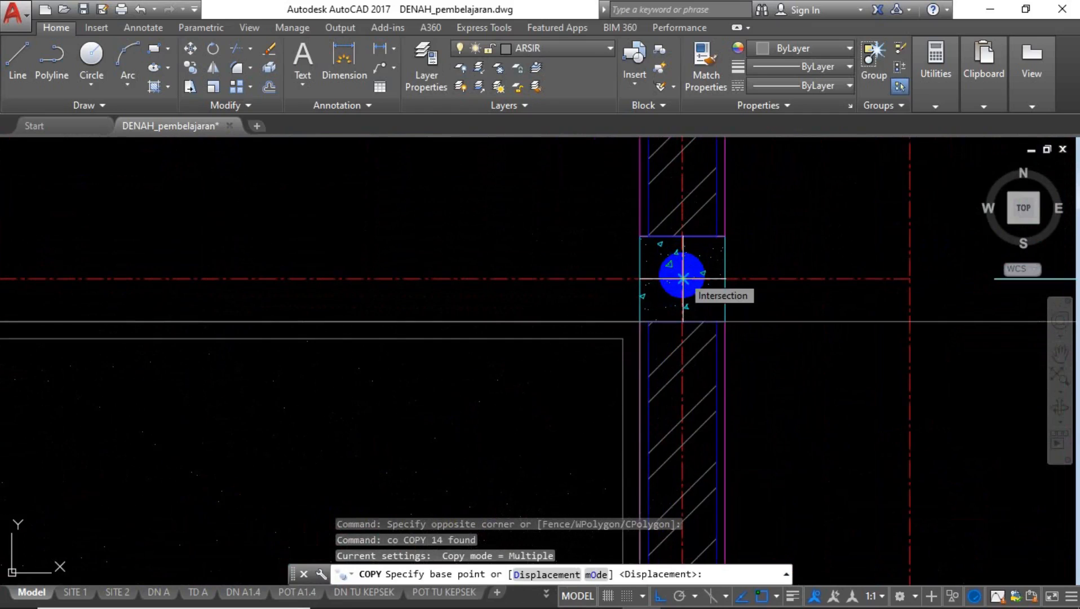
scroll(682, 278, down, 5)
scroll(682, 277, up, 4)
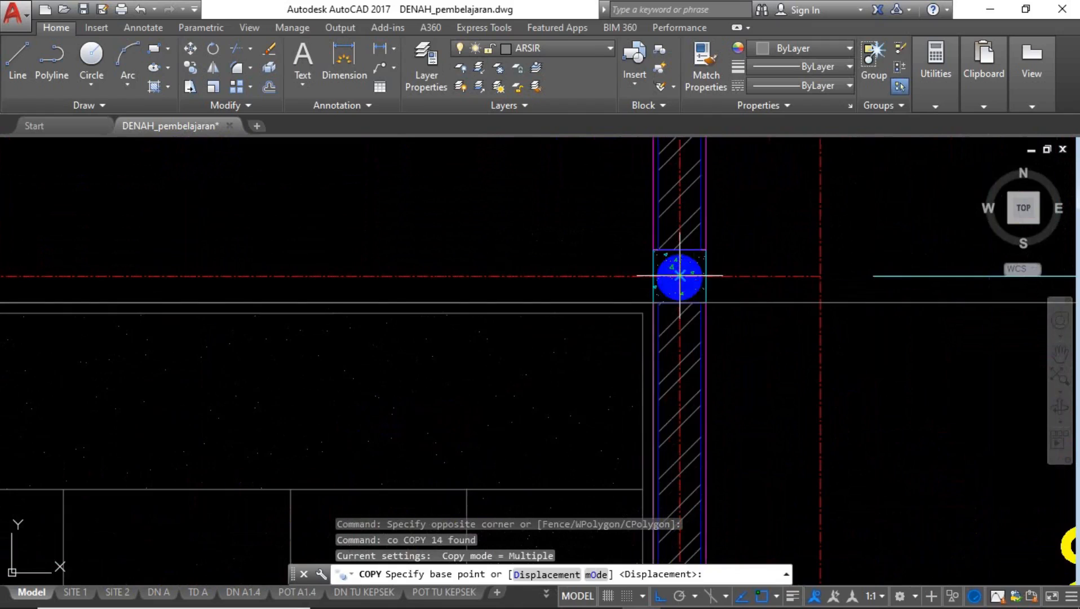
click(680, 275)
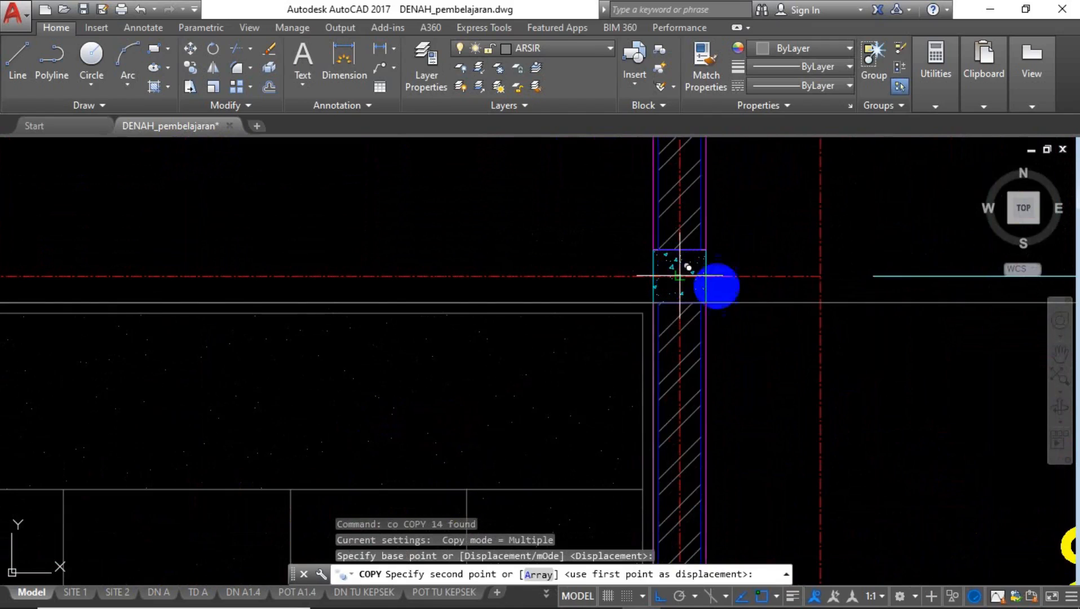
scroll(715, 285, down, 5)
scroll(518, 289, up, 5)
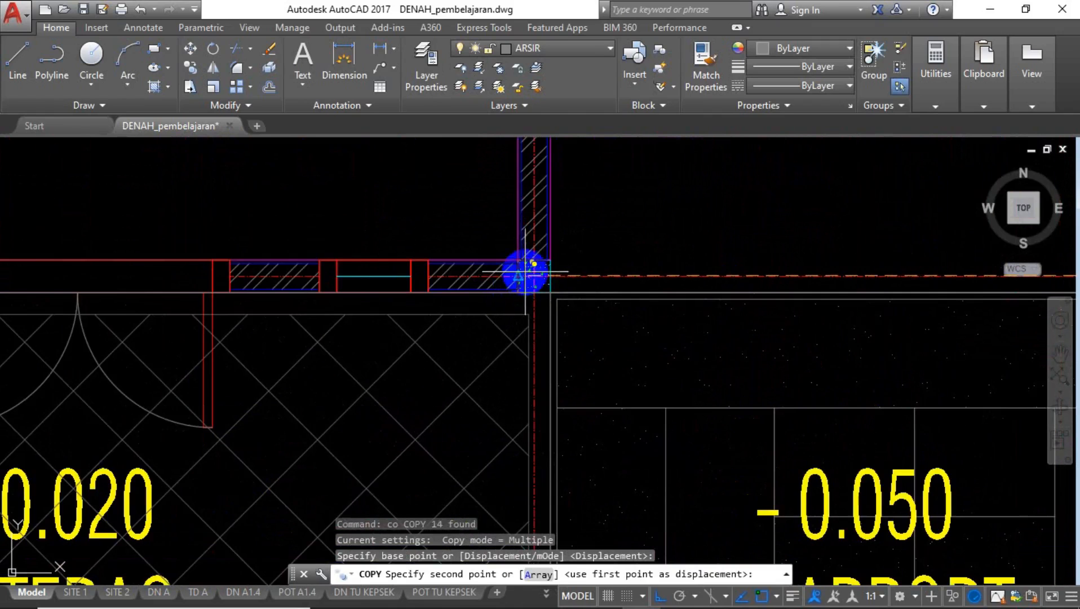
click(531, 275)
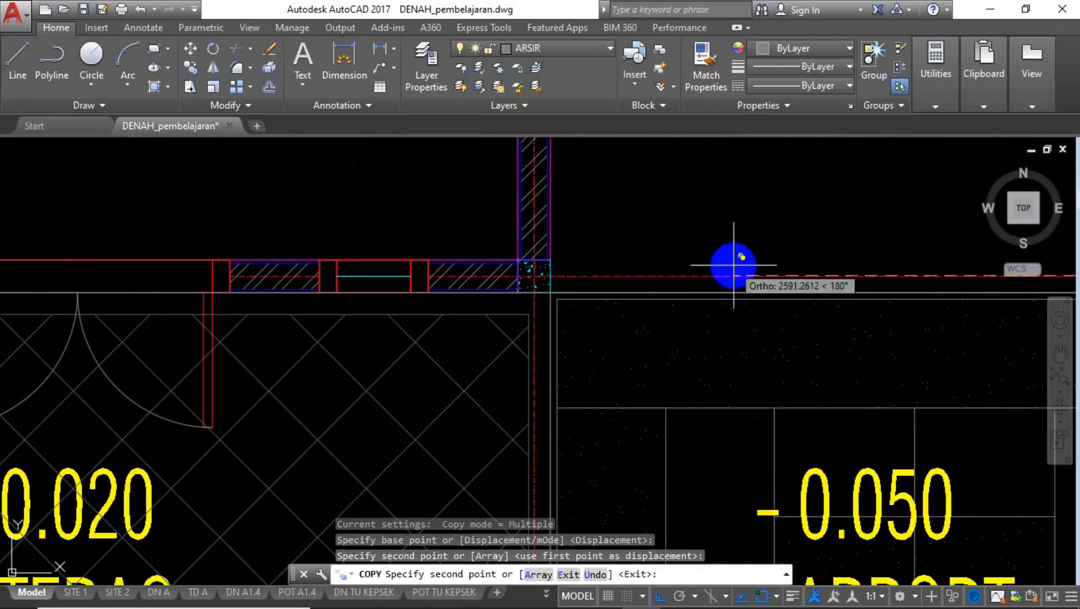
Place another copy of the assembly at the centre of the column at the teras's upper left corner.
scroll(714, 265, down, 5)
scroll(562, 265, up, 5)
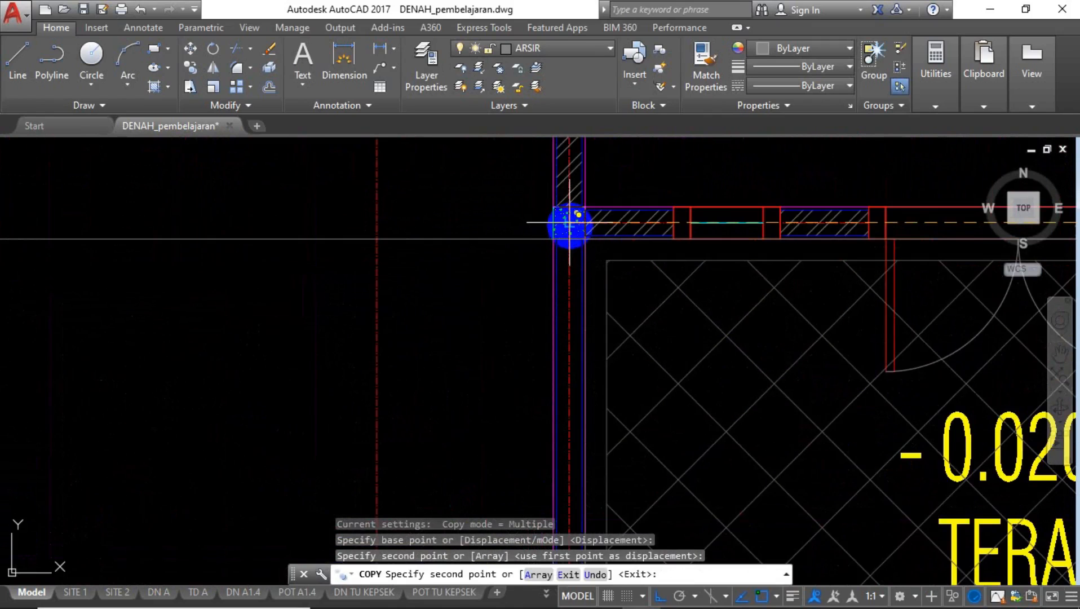
click(570, 224)
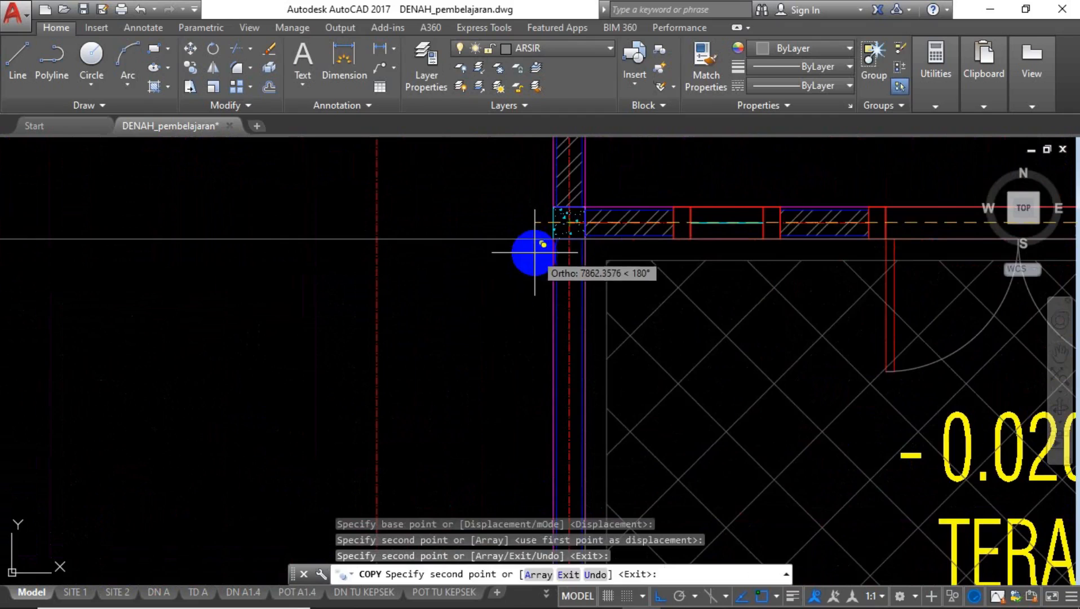
key(Return)
Delete the left vertical lines beside the middle foundation and its upper base layer.
scroll(533, 252, down, 5)
scroll(532, 252, down, 5)
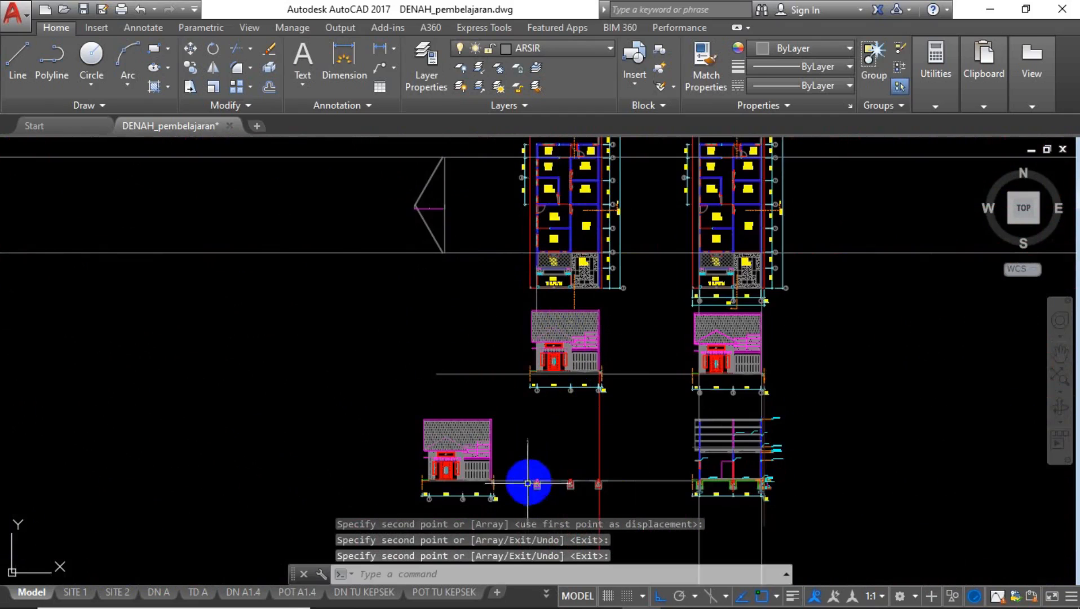
scroll(528, 491, up, 5)
middle_drag(634, 451, 498, 405)
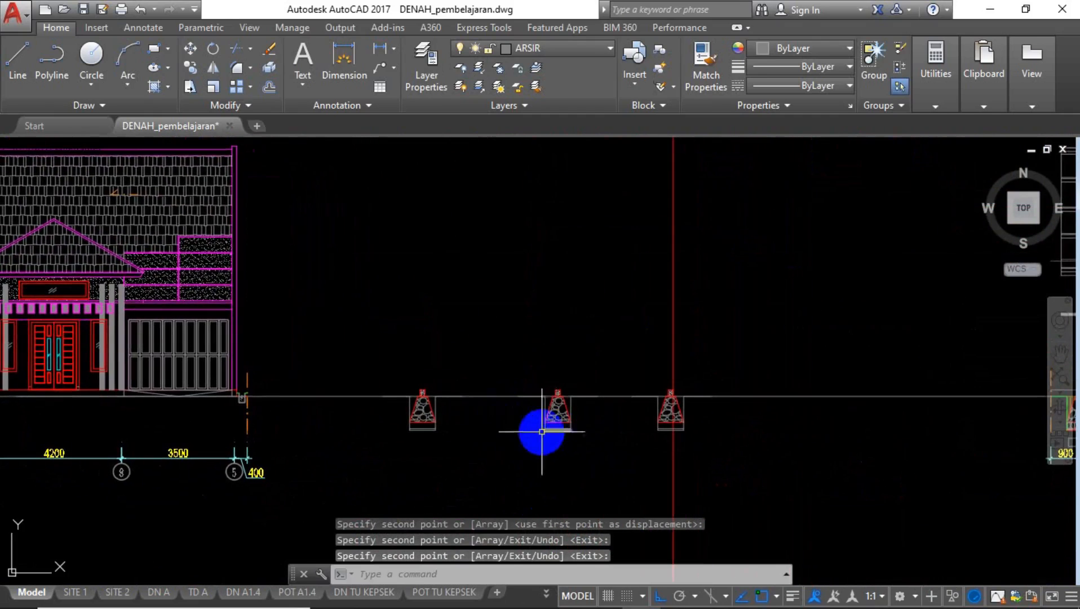
scroll(424, 426, up, 4)
scroll(424, 426, up, 2)
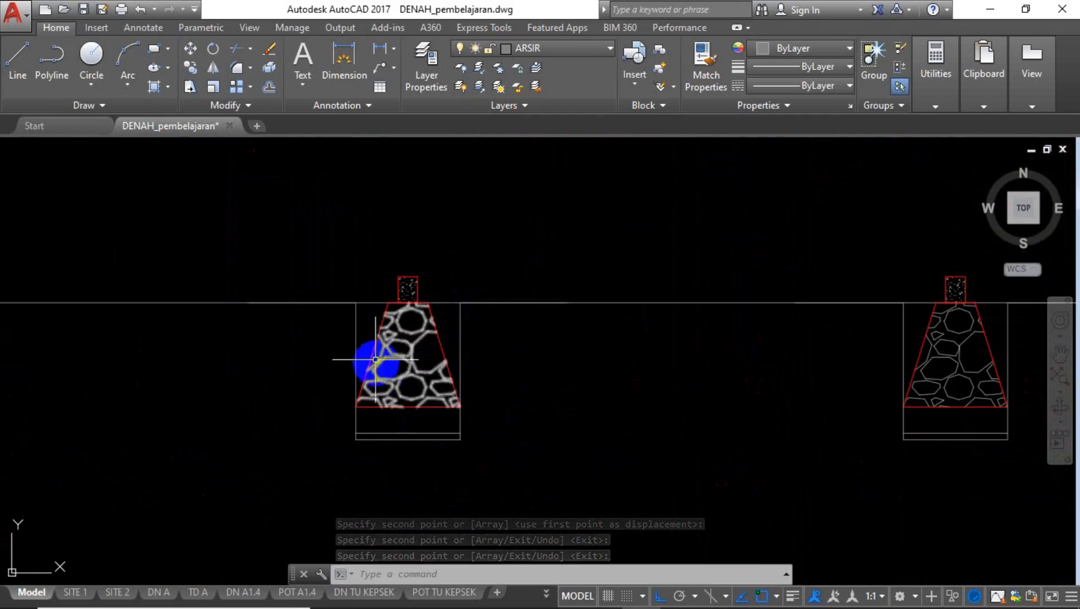
mouse_move(805, 362)
middle_down()
mouse_move(707, 349)
mouse_move(498, 362)
middle_up()
scroll(599, 335, up, 2)
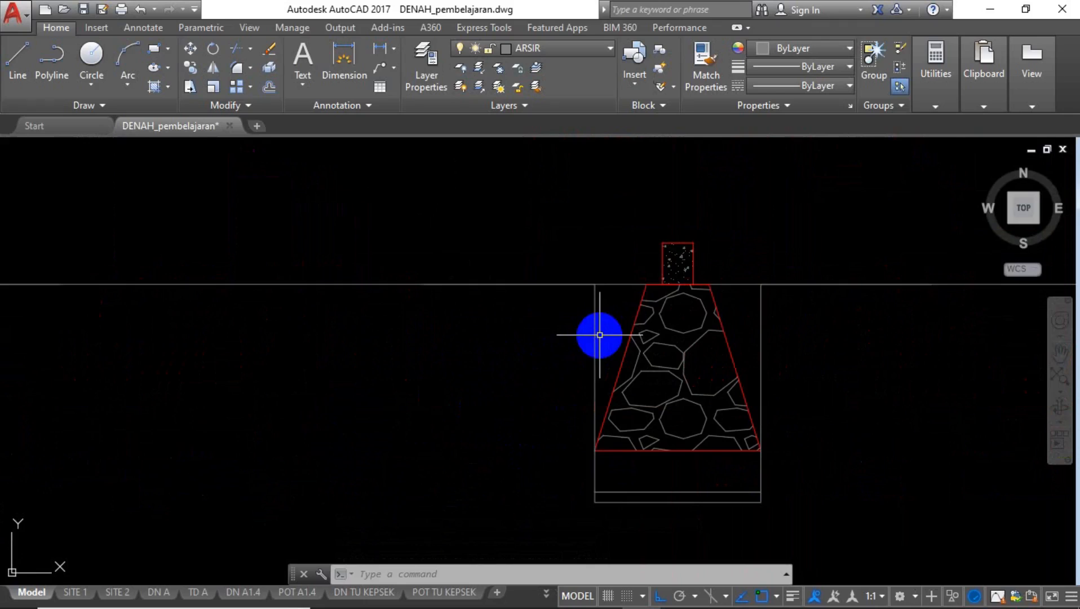
click(602, 334)
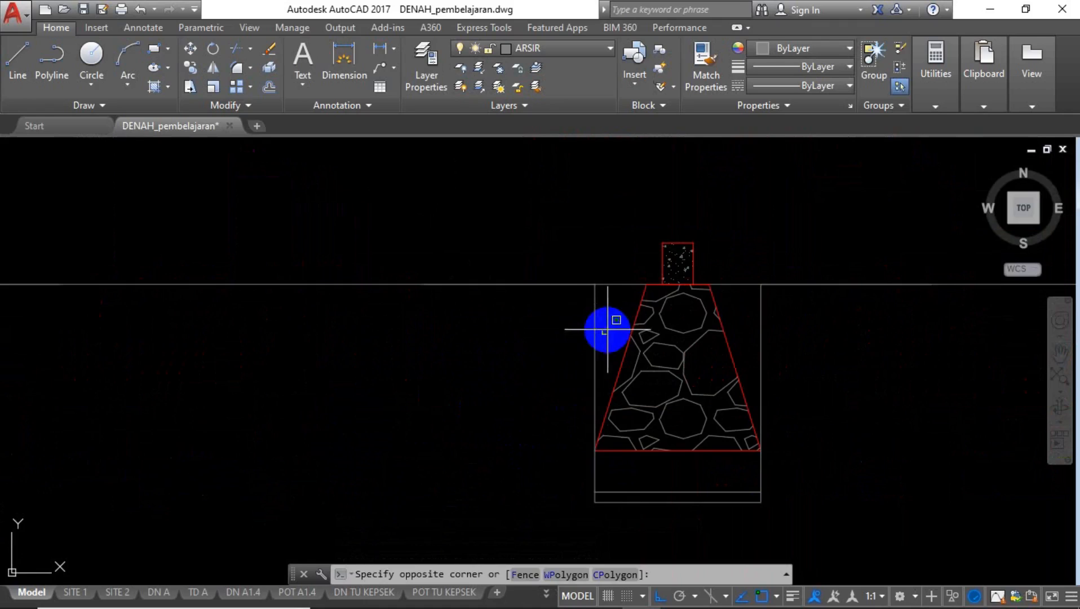
key(Escape)
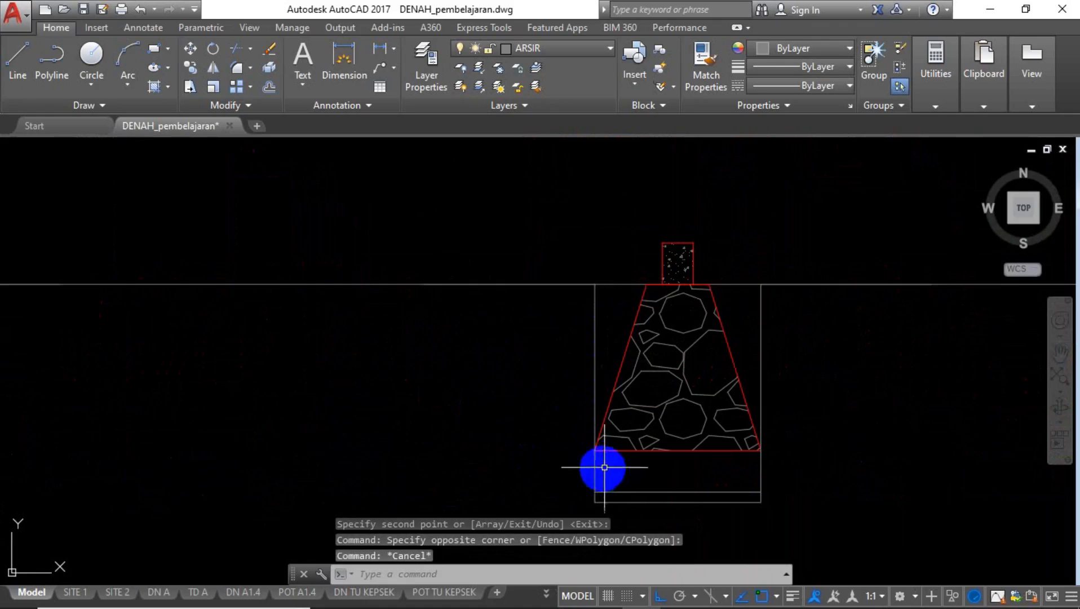
click(601, 470)
click(562, 470)
click(603, 359)
click(562, 388)
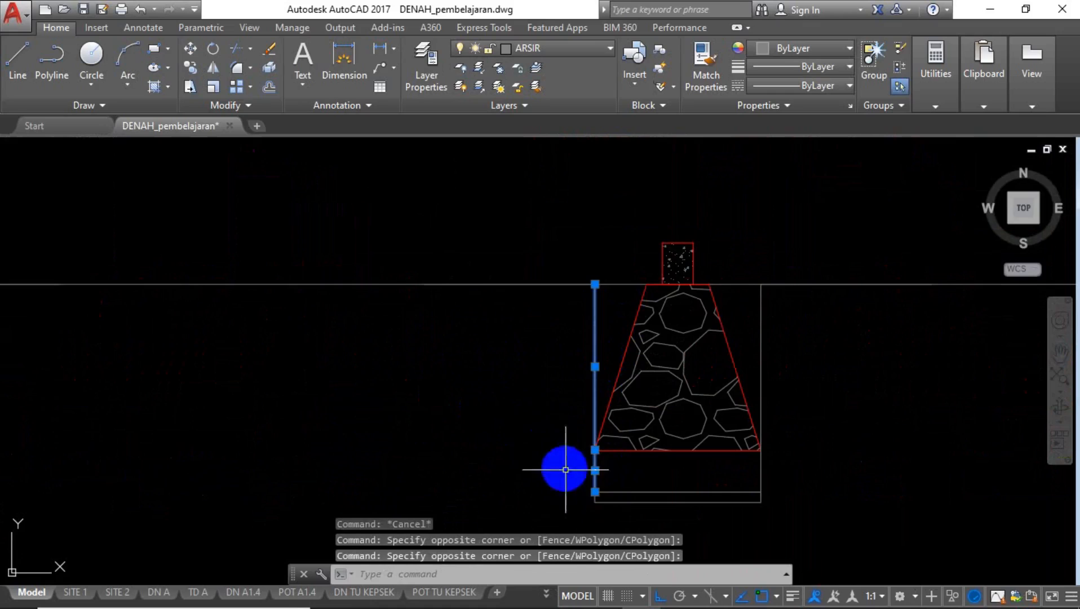
key(Delete)
Delete the short vertical line closing the left end of the thin strip under the middle foundation.
scroll(594, 517, up, 4)
scroll(594, 517, up, 2)
click(608, 434)
click(571, 437)
key(Delete)
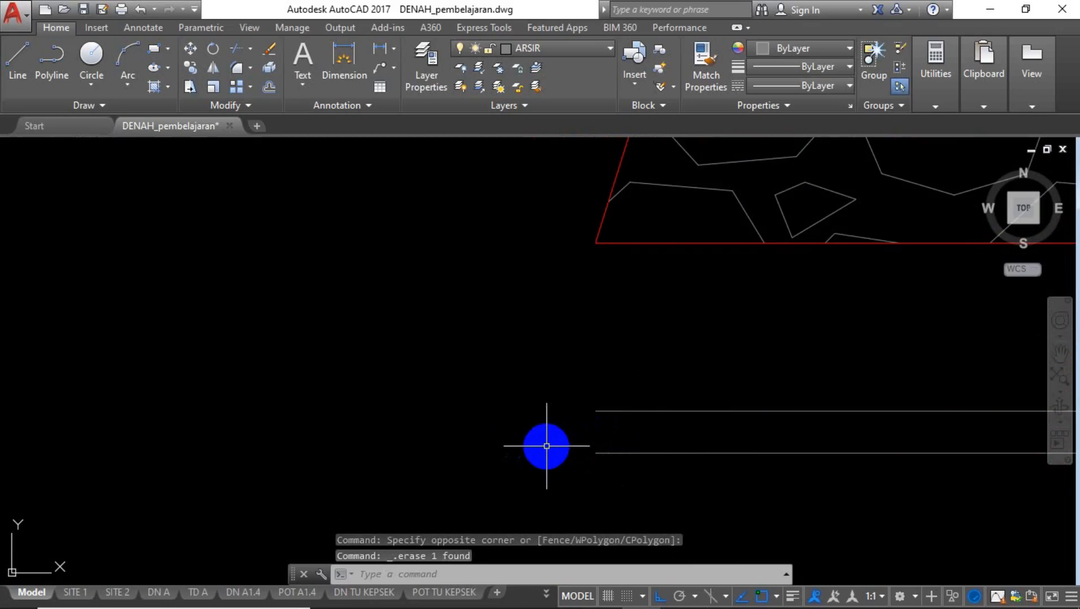
Draw a vertical line 500 long upward from the thin strip's lower left corner at the middle foundation.
text(1)
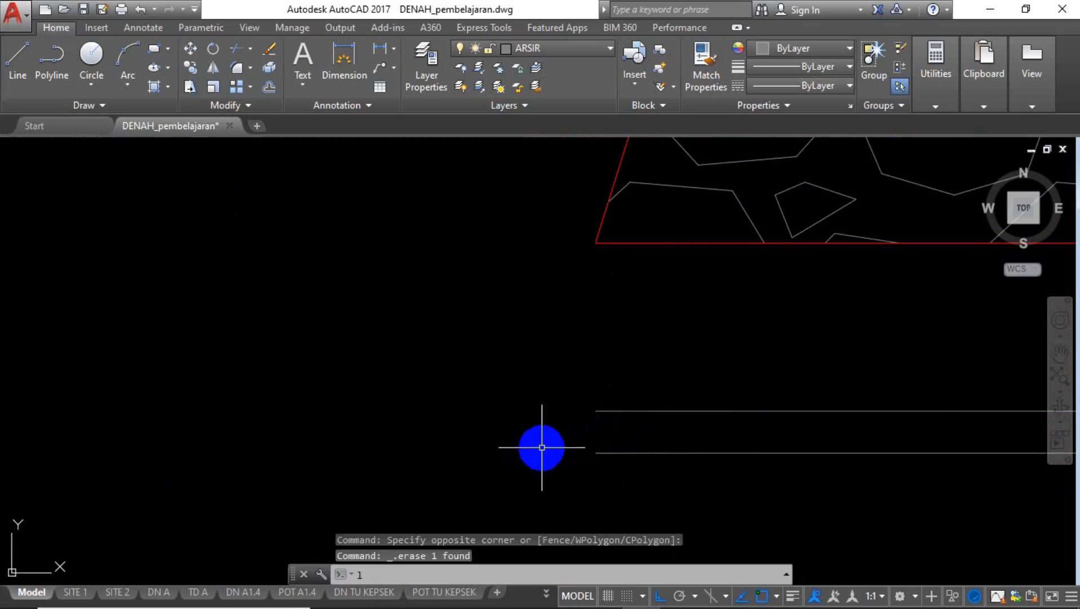
key(Return)
click(596, 453)
scroll(594, 453, down, 4)
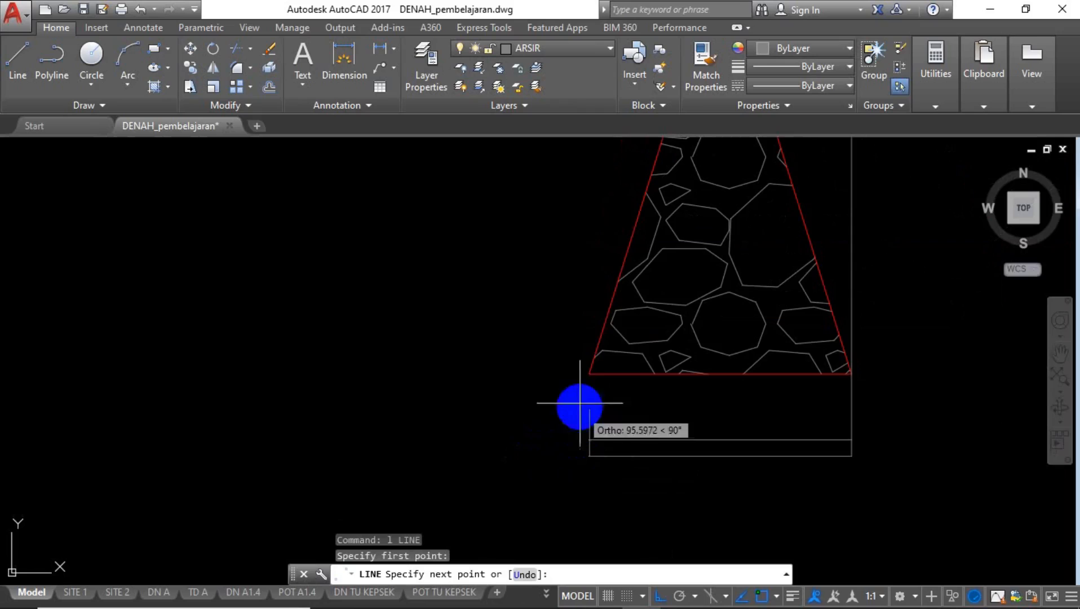
scroll(601, 308, down, 5)
text(5000)
key(Return)
key(ctrl+z)
text(500)
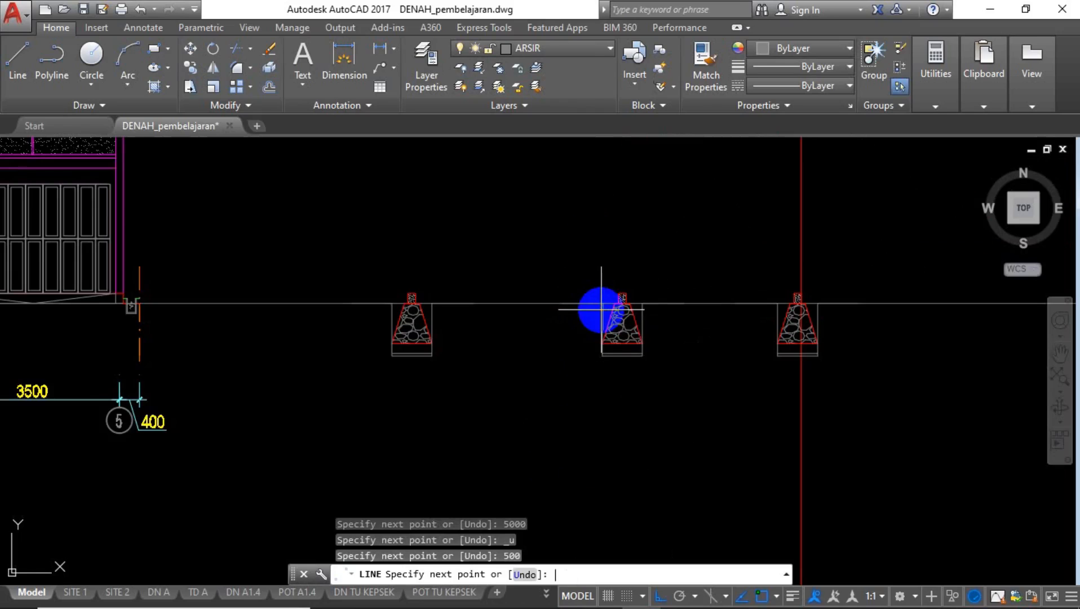
scroll(603, 285, up, 1)
key(Return)
Draw a horizontal line 100 long leftward from the top end of the vertical line at the middle foundation.
scroll(588, 389, up, 4)
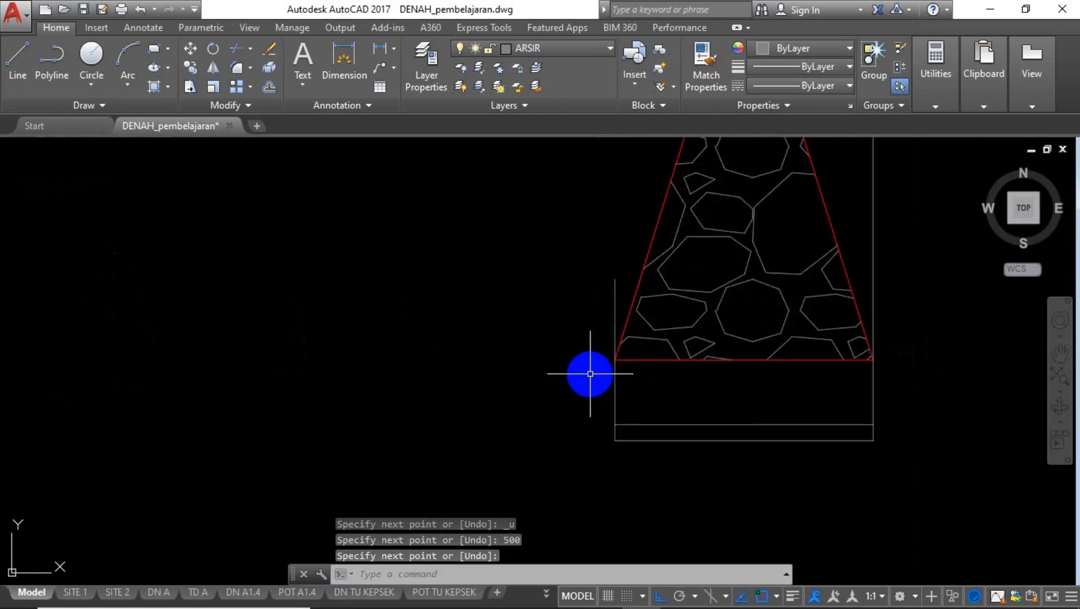
scroll(590, 374, up, 2)
text(l)
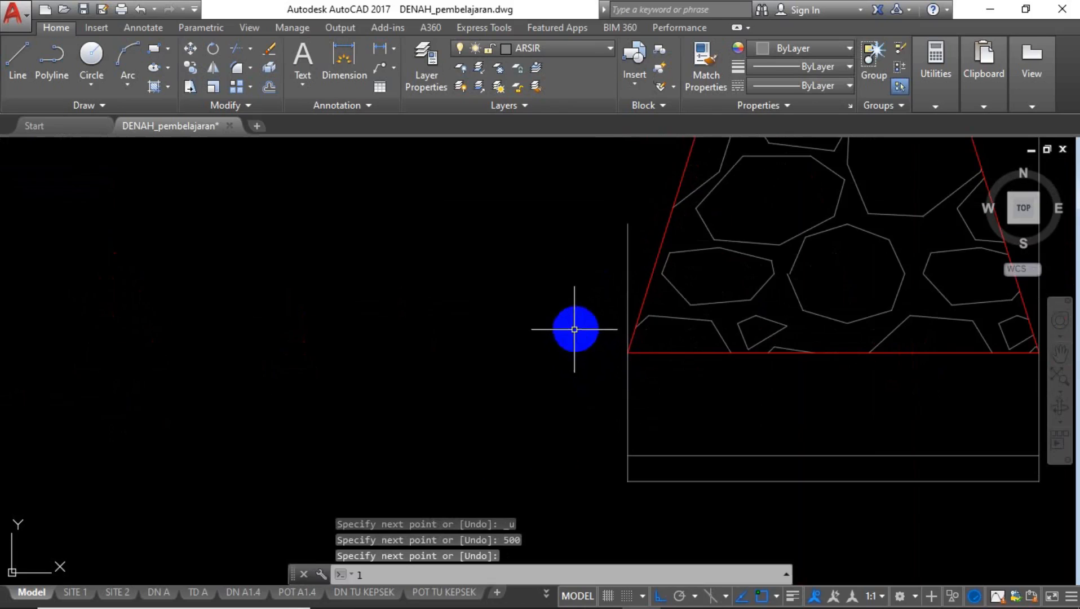
key(Return)
click(625, 223)
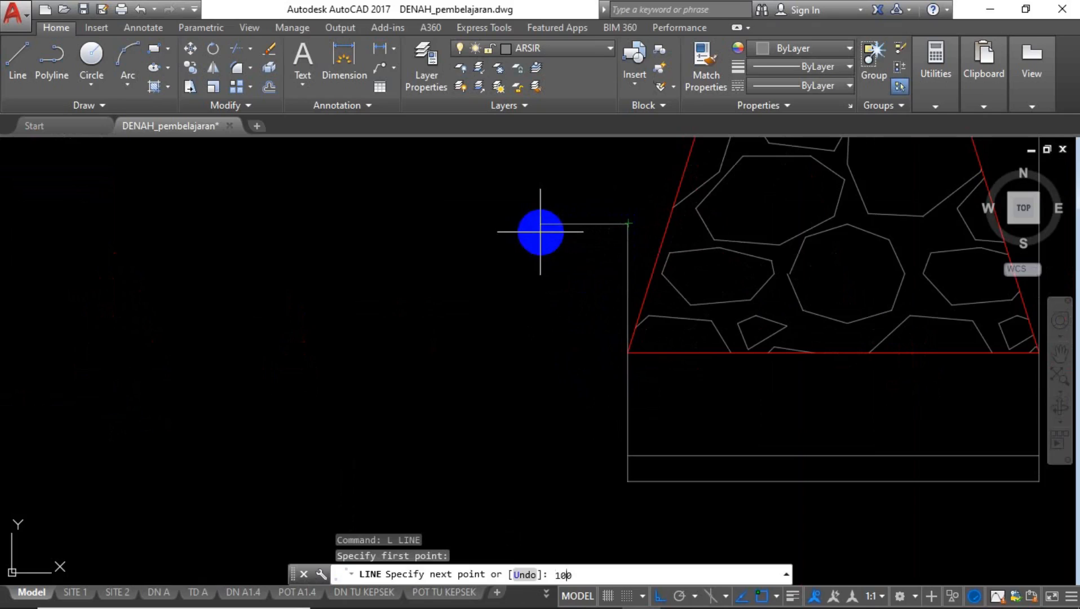
key(Return)
key(Return)
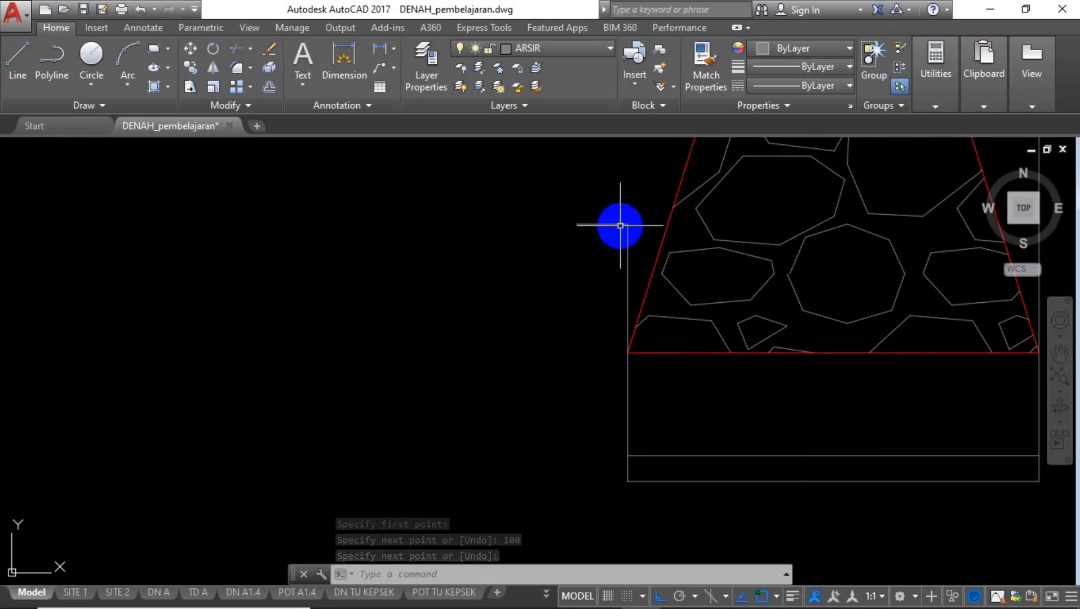
Draw a sloped line from the horizontal line's outer end to the thin strip's lower left corner.
text(l)
key(space)
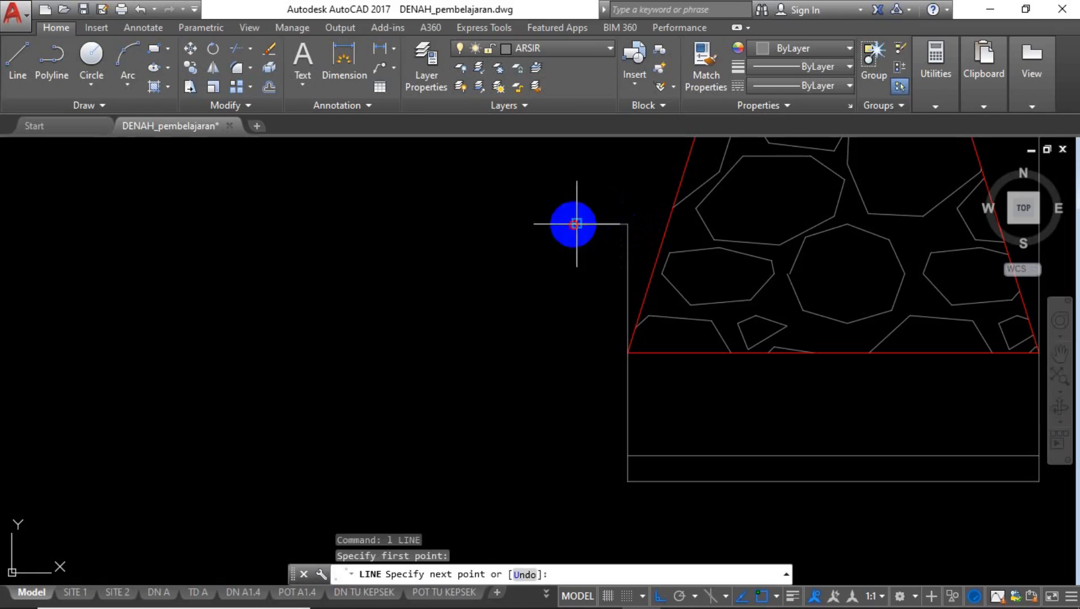
click(628, 481)
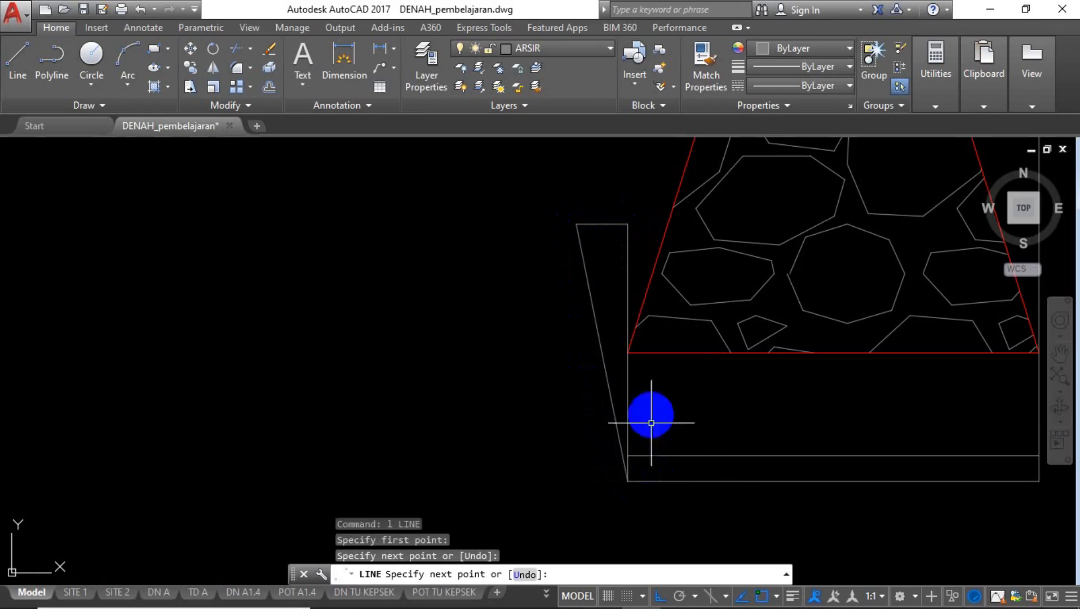
key(space)
Delete the horizontal and vertical helper lines beside the new sloped line.
click(632, 205)
click(609, 246)
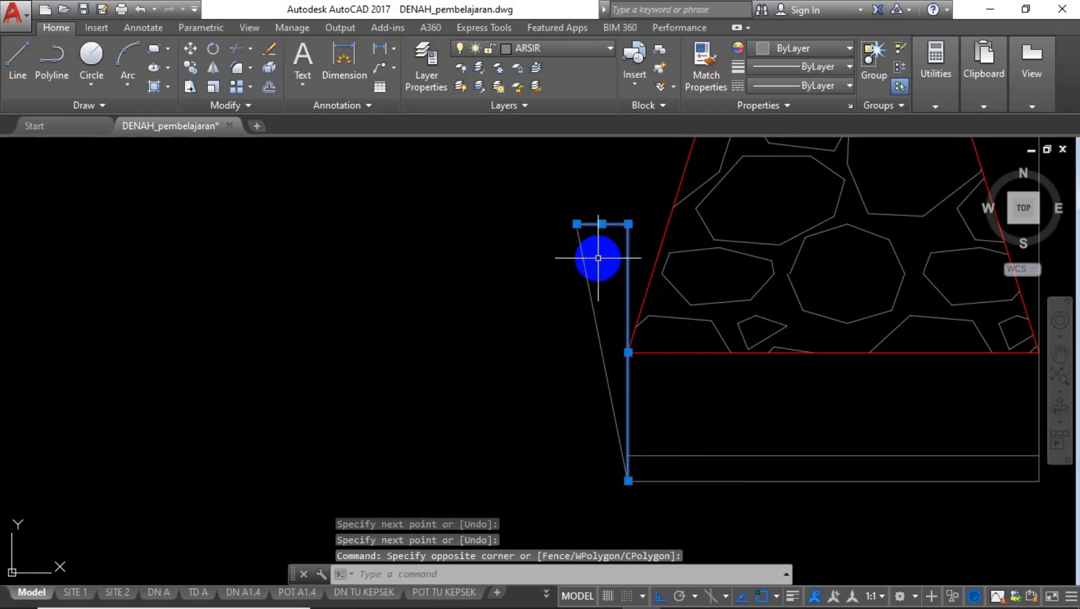
key(Delete)
Delete the right vertical lines beside the middle foundation and its upper base layer.
scroll(451, 389, down, 5)
click(599, 308)
key(Delete)
scroll(615, 414, up, 3)
click(610, 386)
click(571, 389)
key(Delete)
Extend the sloped trench line at the middle foundation up to the ground line.
text(ex)
key(Return)
click(419, 300)
click(381, 342)
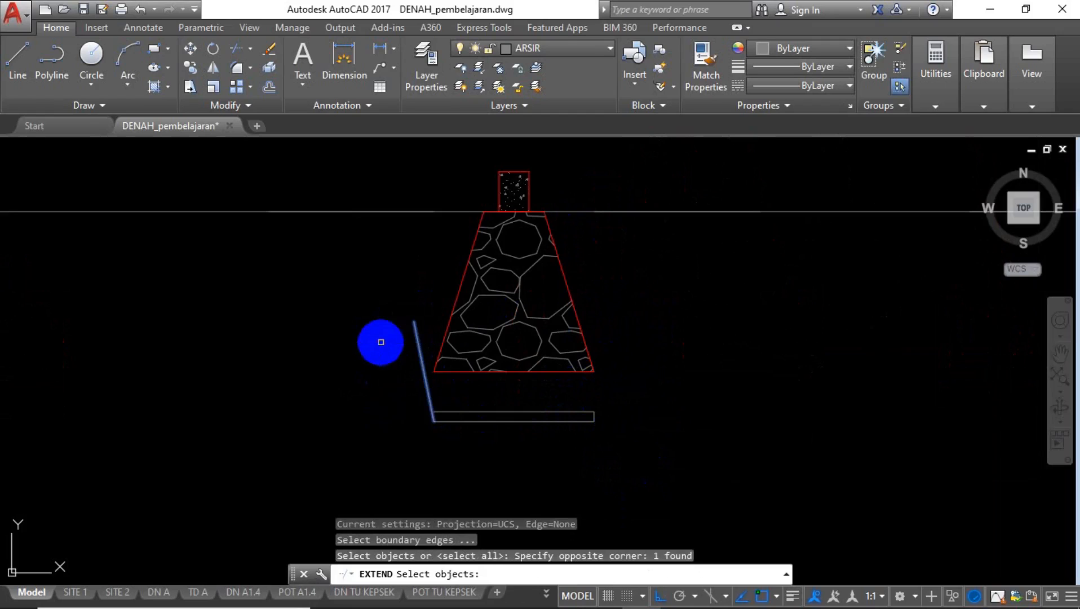
key(Return)
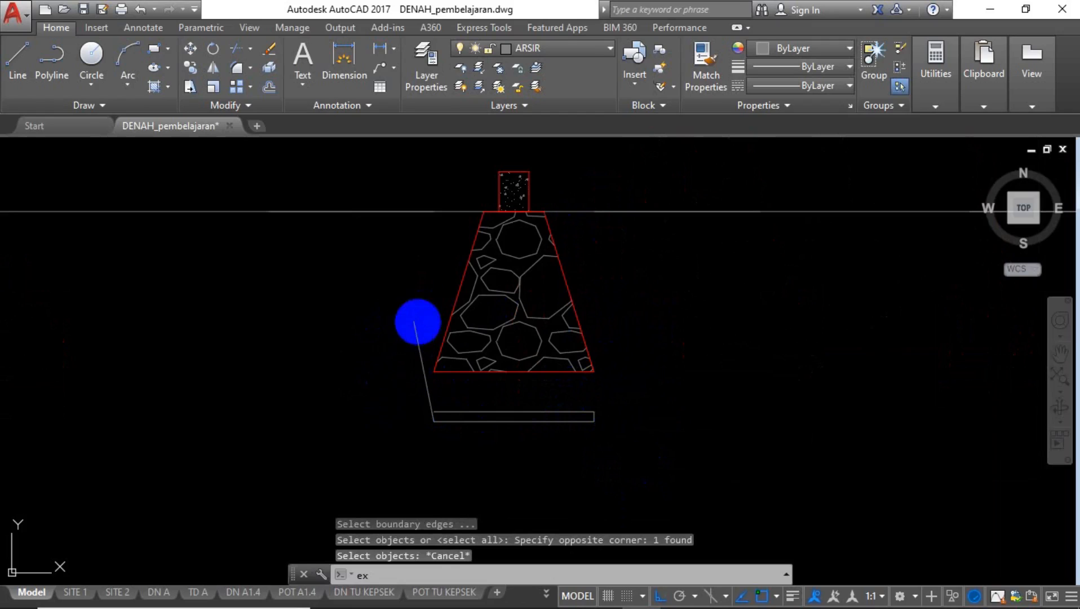
click(441, 294)
click(384, 342)
Extend the thin strip's upper line to the left sloped trench line and delete the leftover short line at that end.
click(427, 375)
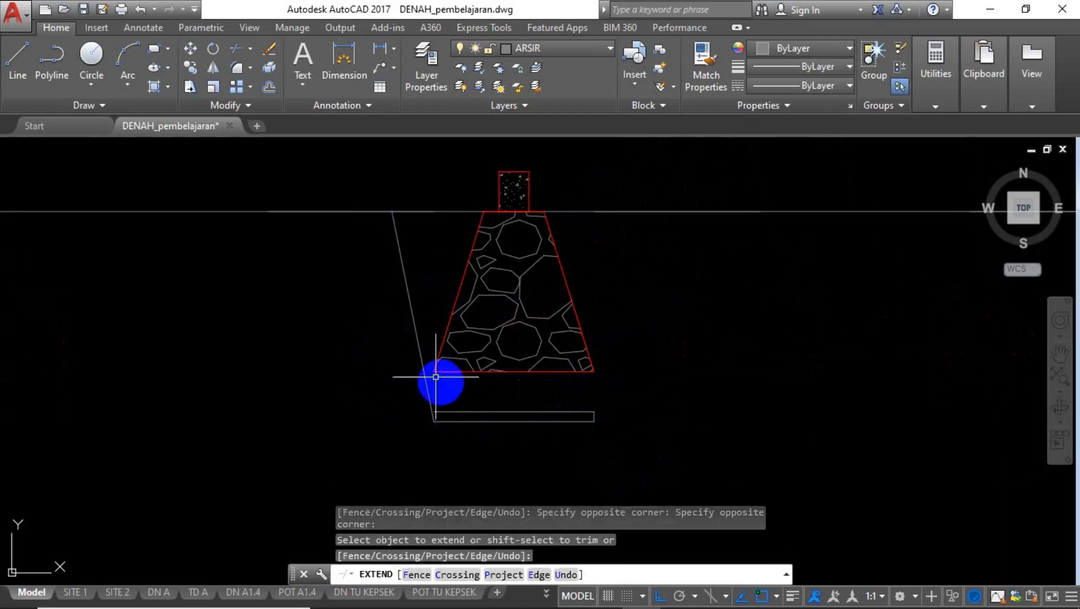
key(Escape)
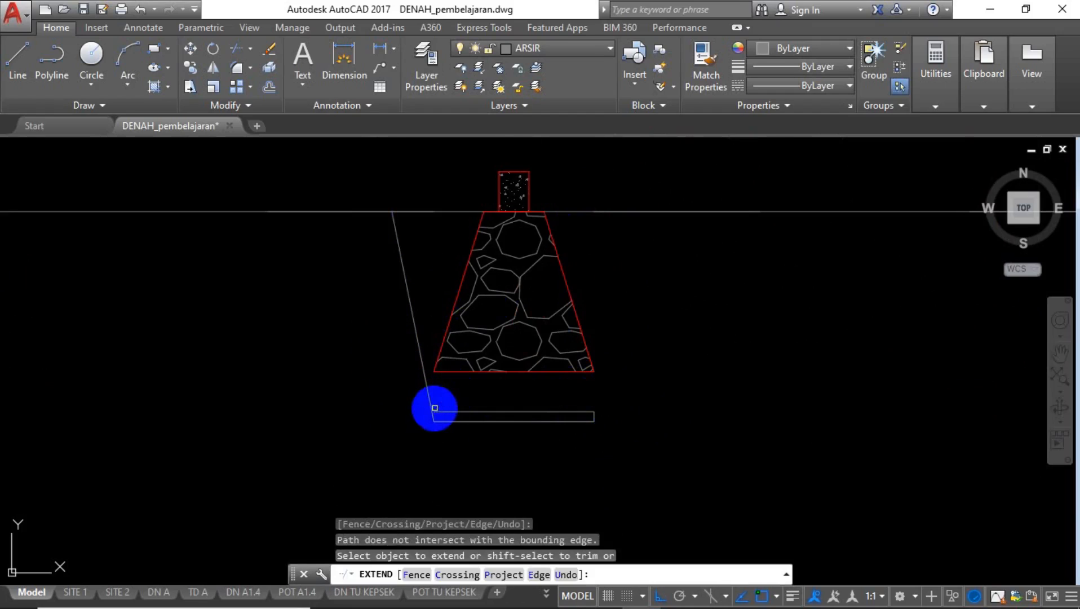
scroll(438, 407, up, 4)
click(443, 400)
click(433, 432)
click(429, 444)
Mirror the sloped trench line to the foundation's right side about the vertical through the strip's bottom midpoint, keeping the original.
text(mi)
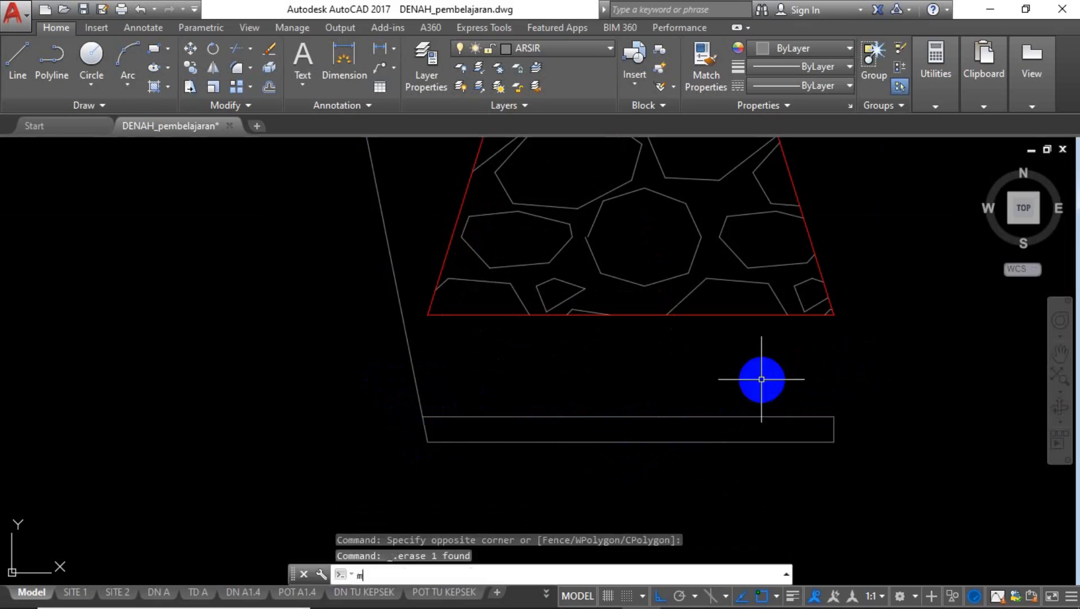
key(Return)
click(437, 374)
click(392, 393)
key(Return)
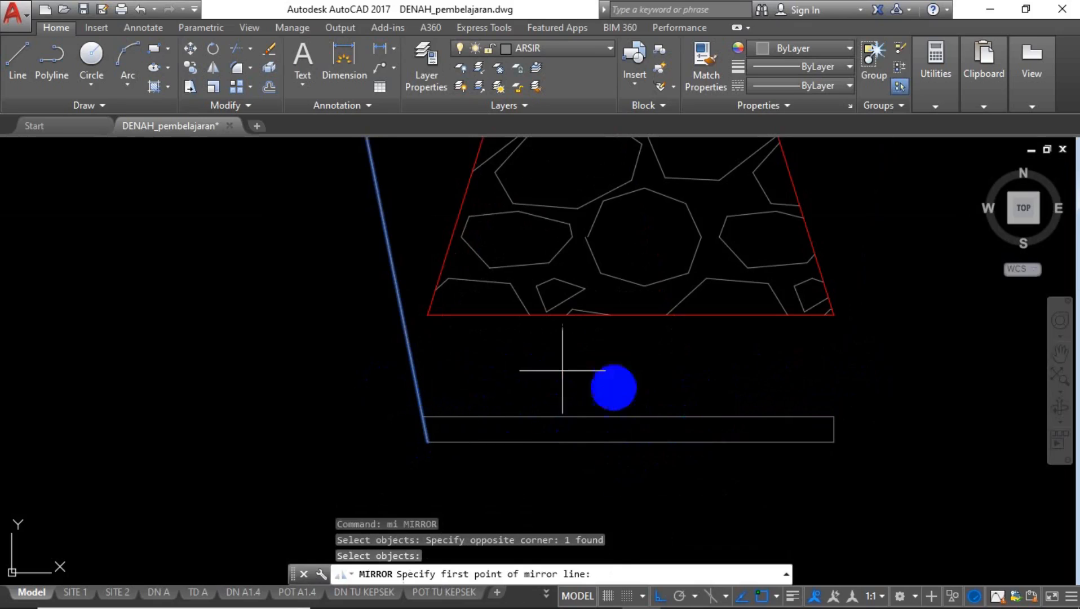
click(630, 441)
click(627, 491)
key(Return)
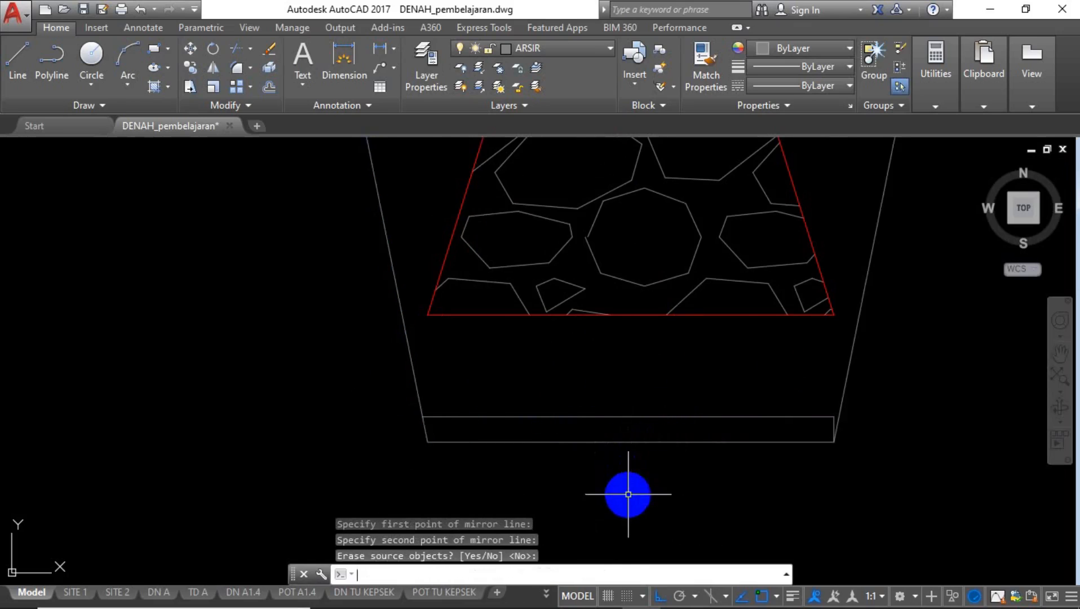
Delete the short vertical line closing the right end of the thin strip under the middle foundation.
scroll(627, 491, down, 5)
scroll(674, 468, up, 7)
scroll(674, 468, up, 2)
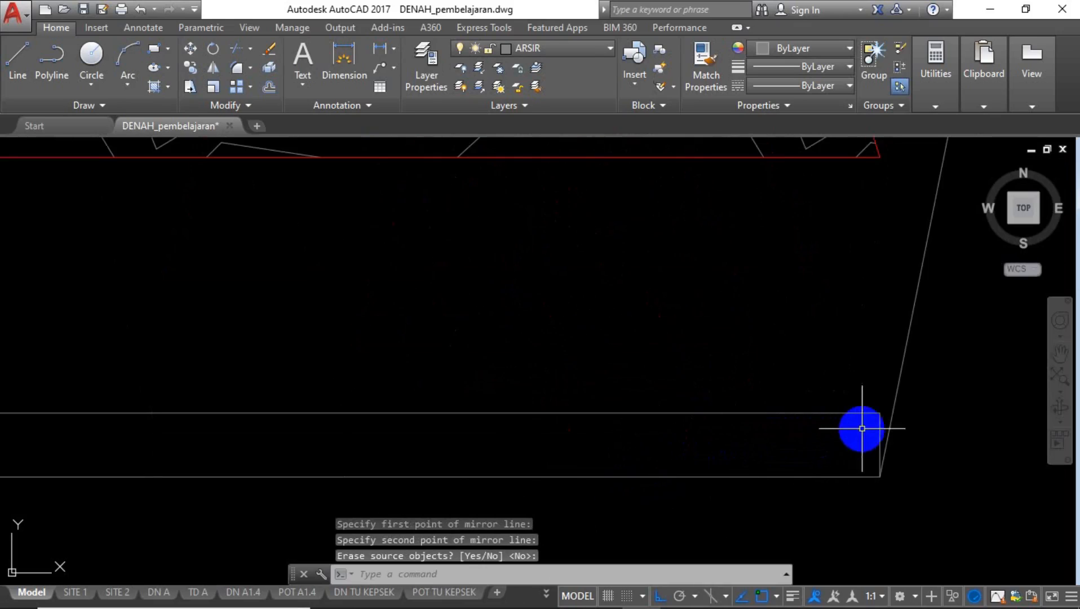
click(879, 427)
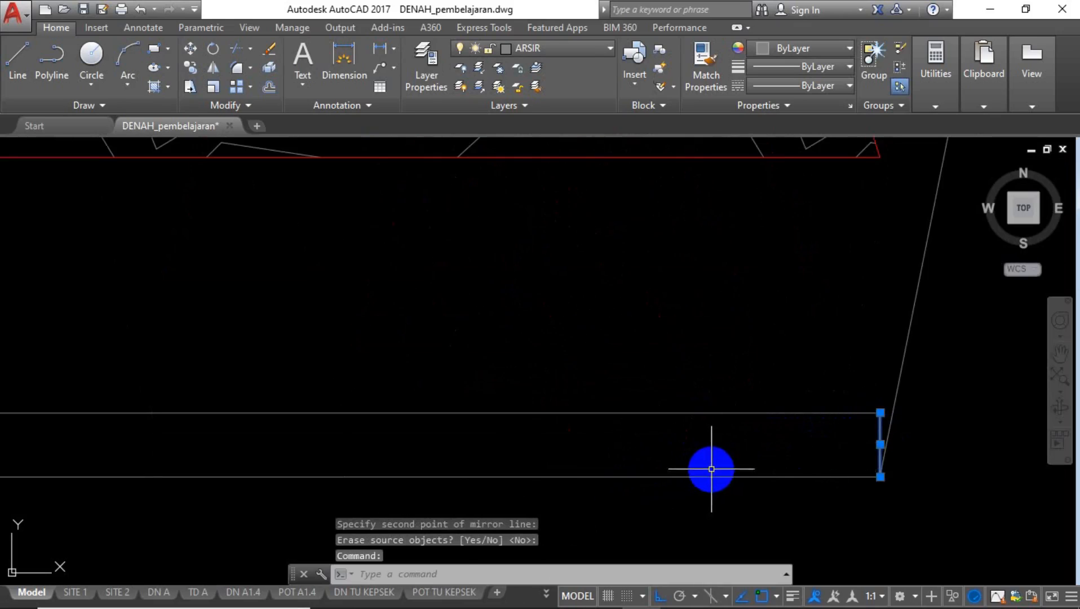
key(Delete)
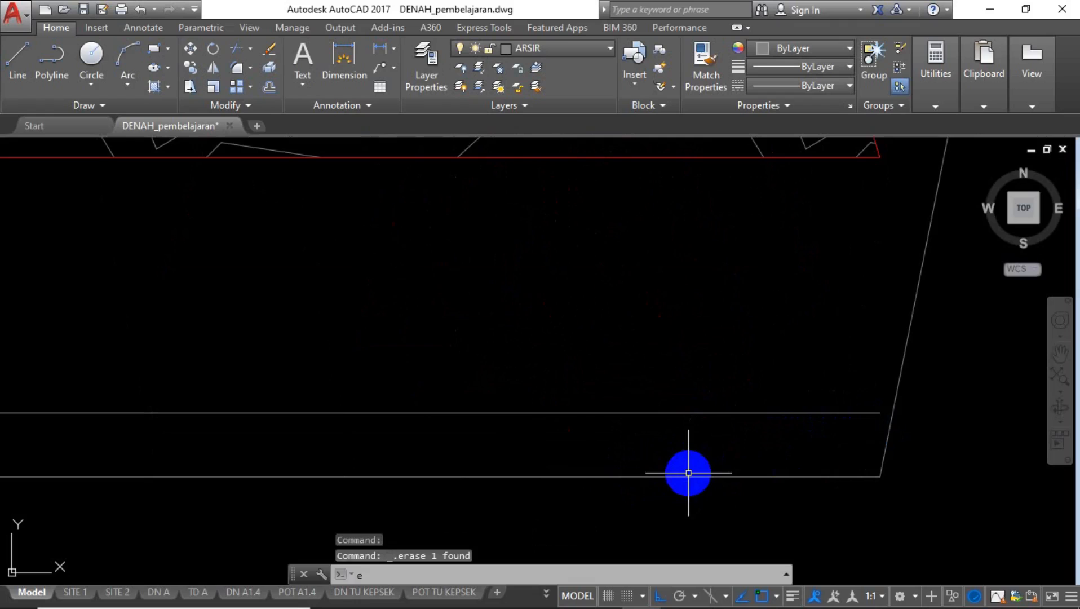
Extend the thin strip's upper line to the right sloped trench line.
text(ex)
key(Return)
key(Return)
click(815, 441)
scroll(814, 445, down, 2)
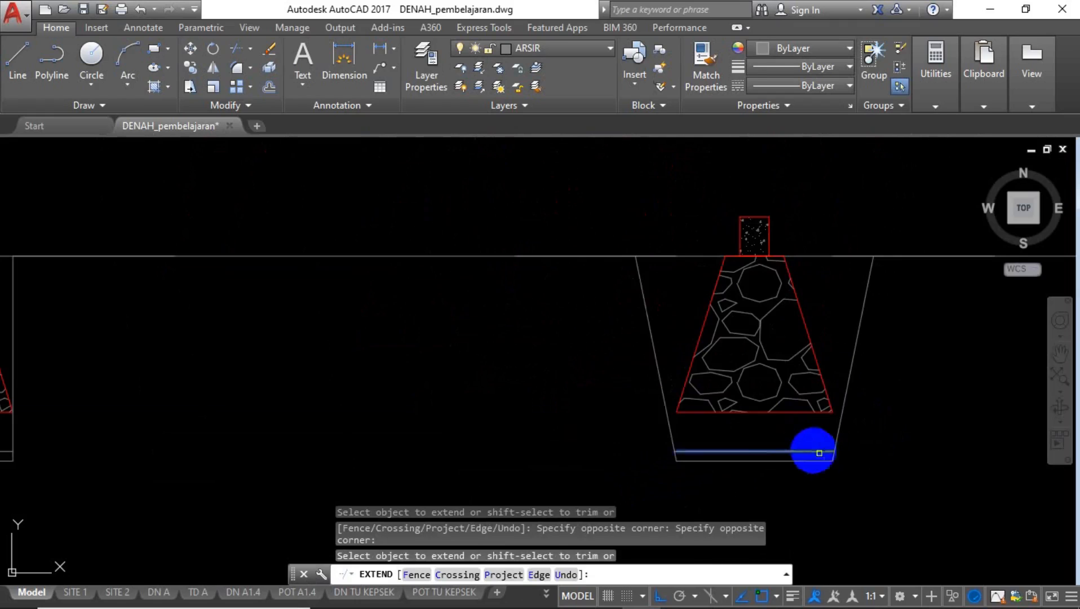
key(Escape)
Draw a horizontal line from the middle stone foundation's lower left corner leftward past the sloped trench line.
text(l)
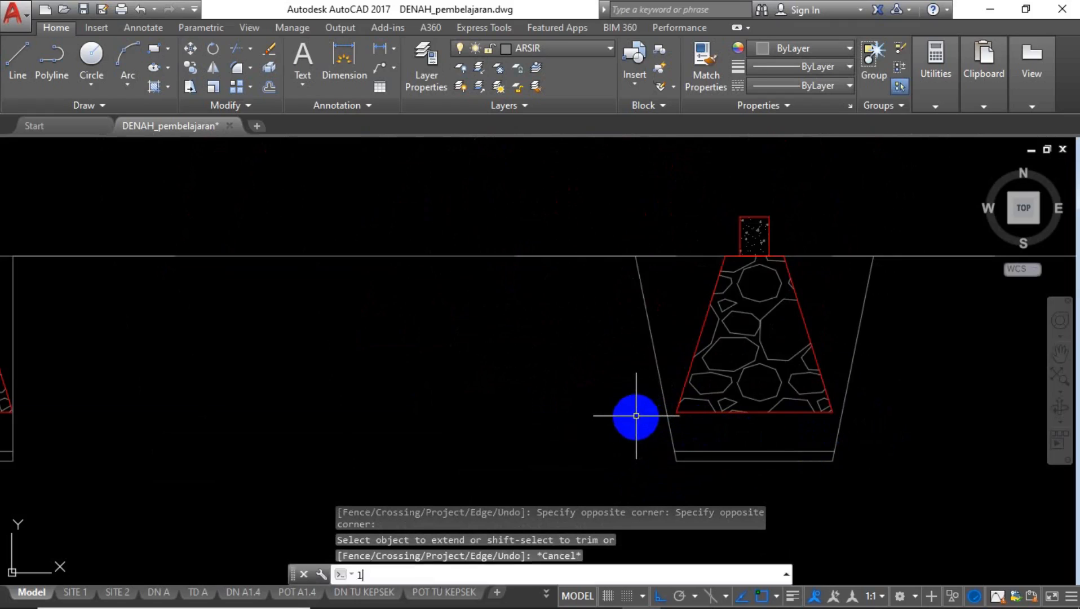
key(Return)
scroll(669, 407, up, 4)
scroll(669, 407, up, 2)
click(688, 427)
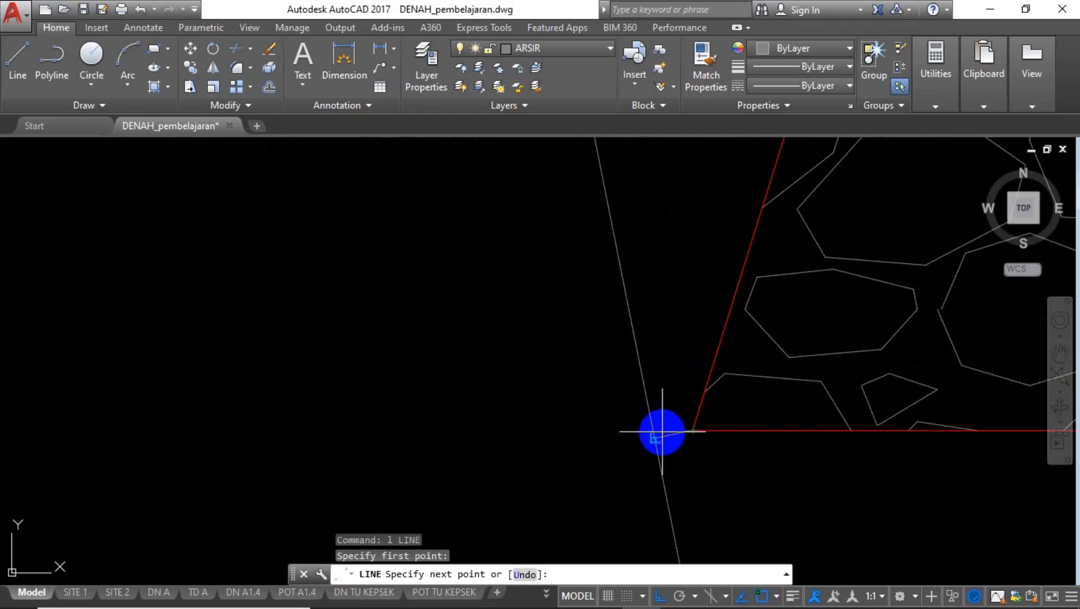
click(537, 430)
key(Return)
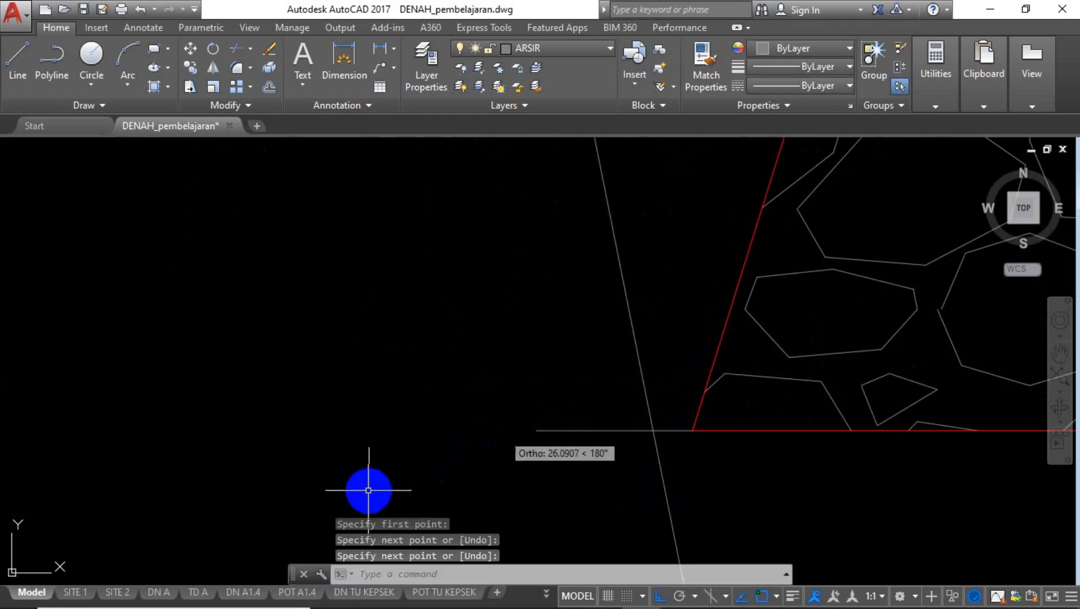
Trim the part of the new horizontal line that lies outside the left sloped trench line.
text(tr)
key(Return)
key(Return)
drag(591, 385, 528, 456)
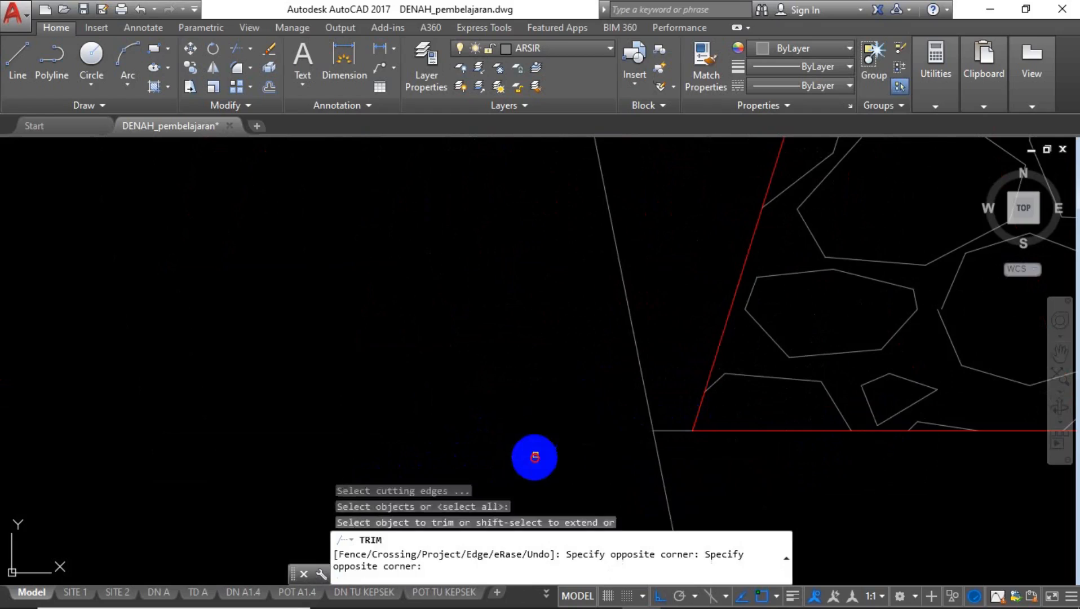
scroll(527, 461, down, 4)
key(Escape)
Mirror the short horizontal line to the right side about the vertical through the foundation's bottom midpoint, keeping the original.
scroll(577, 451, up, 2)
click(586, 427)
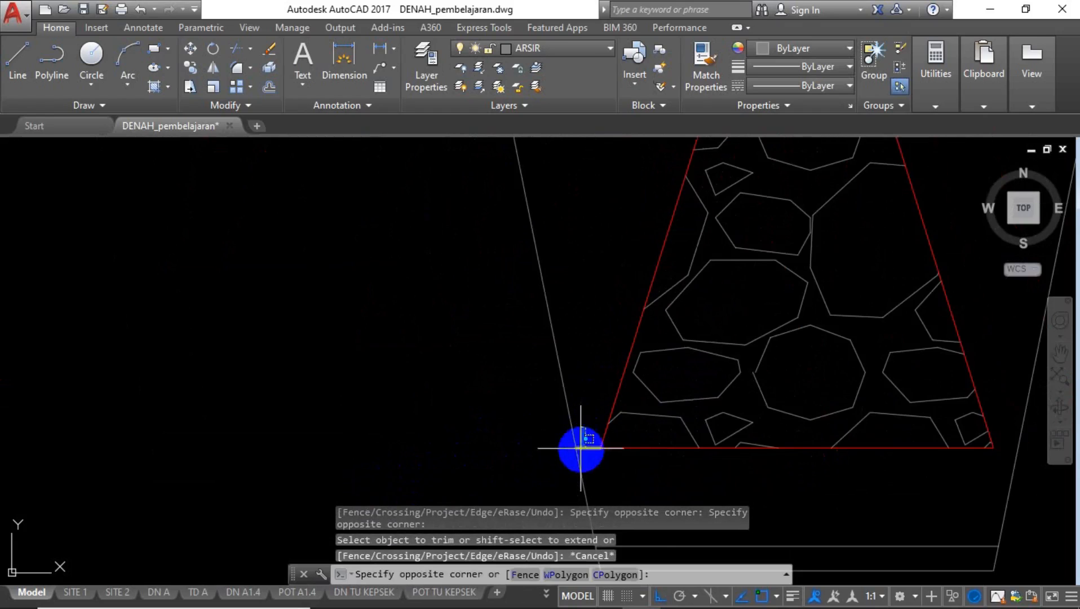
click(579, 458)
text(mi)
key(Return)
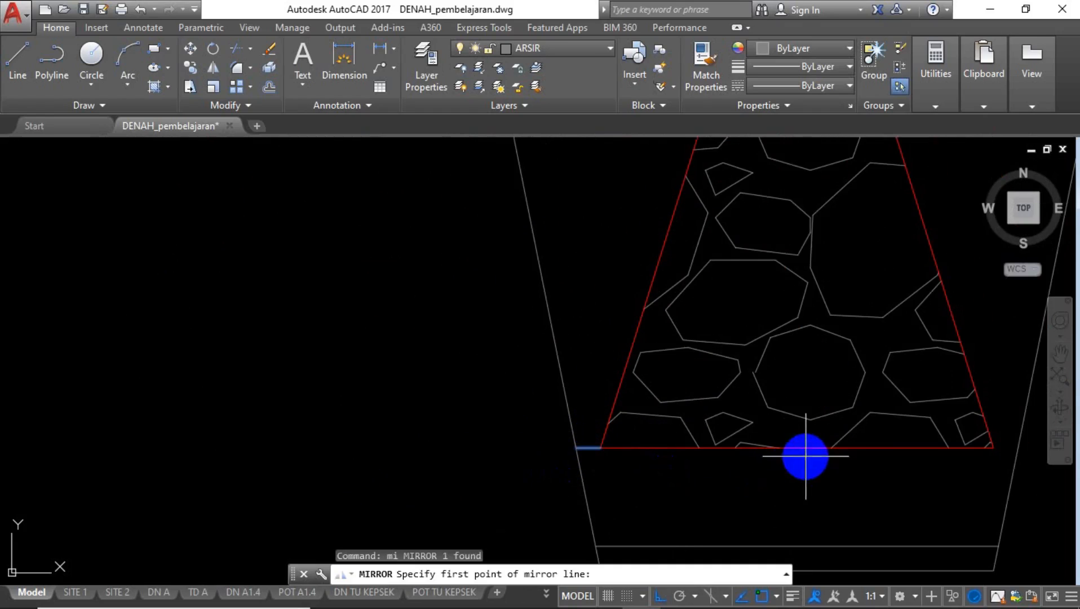
click(792, 450)
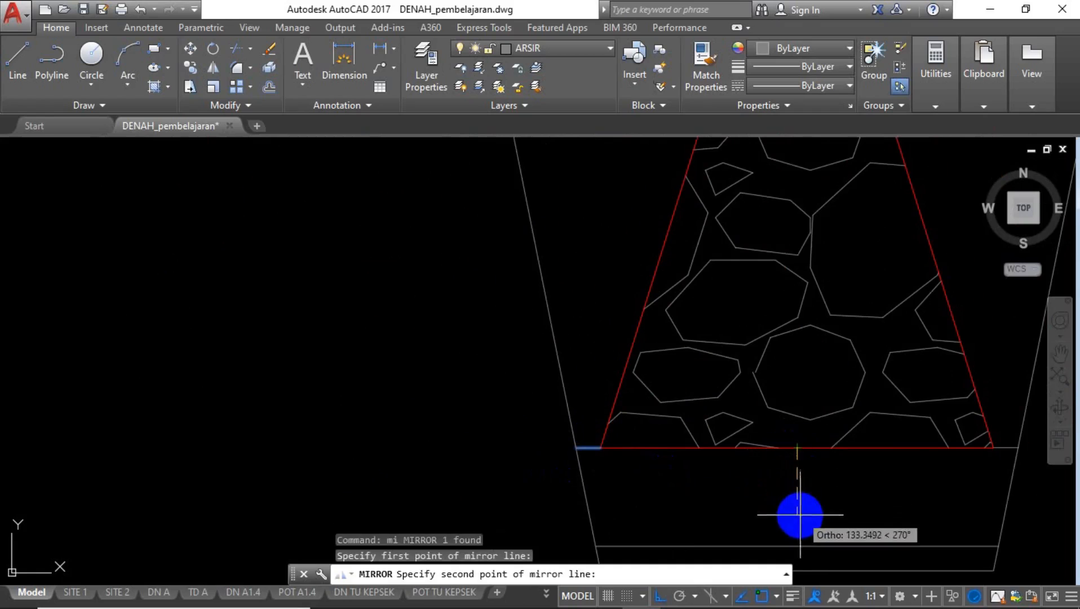
click(800, 542)
key(Return)
Draw a vertical line from the midpoint of the middle foundation's bottom edge down to the thin strip's upper line.
scroll(663, 432, down, 10)
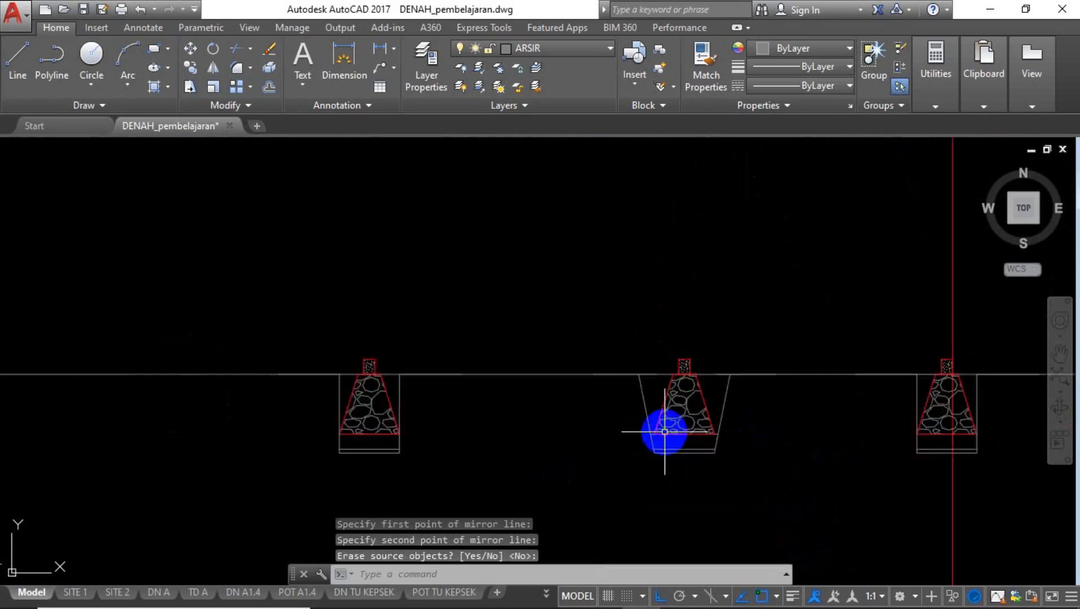
scroll(819, 484, up, 4)
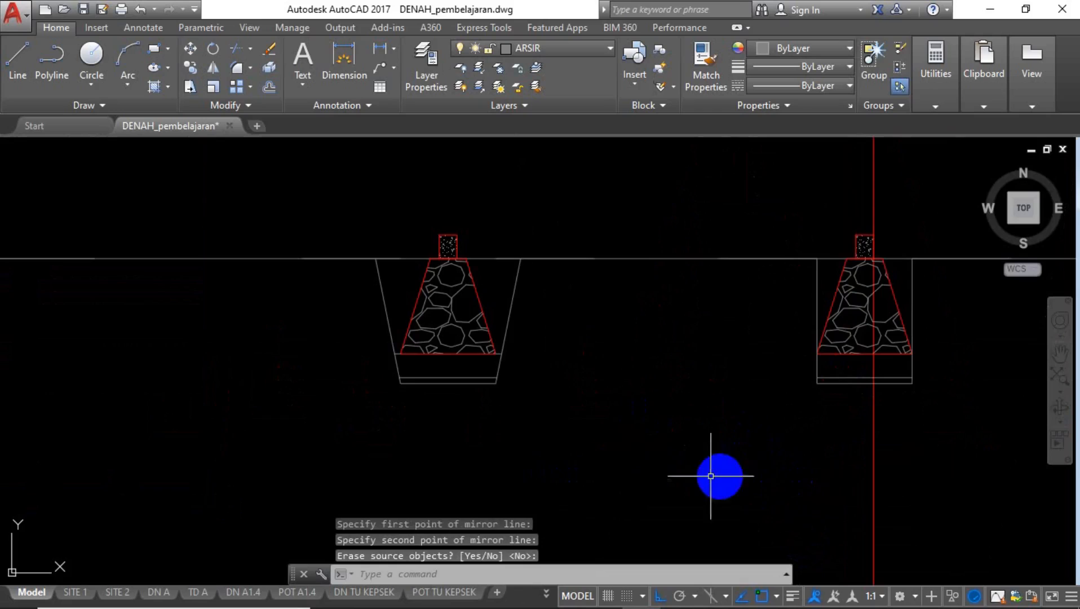
scroll(473, 391, up, 4)
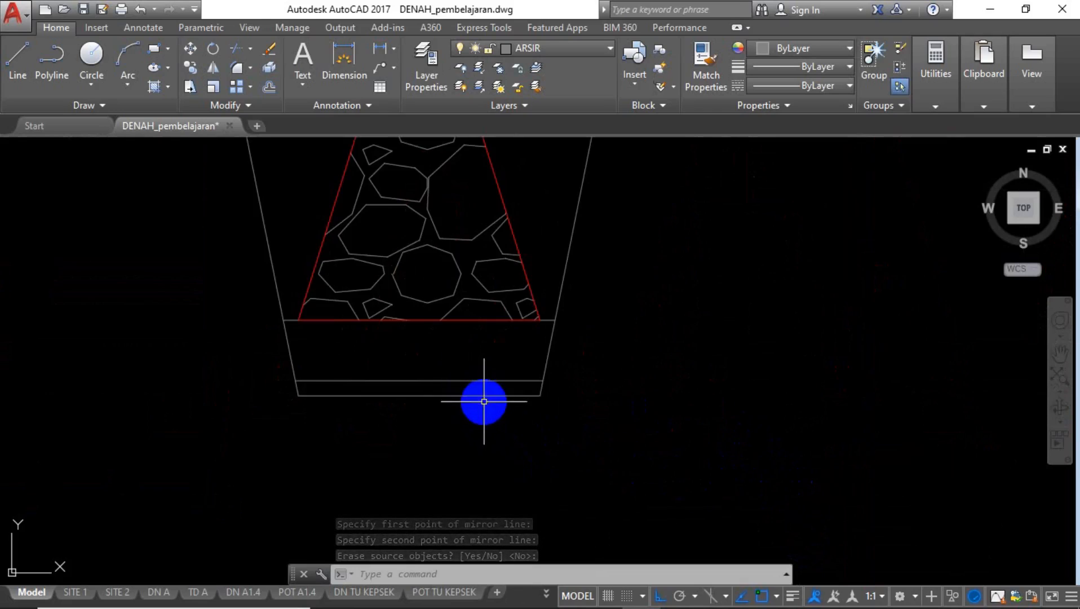
text(l)
key(Return)
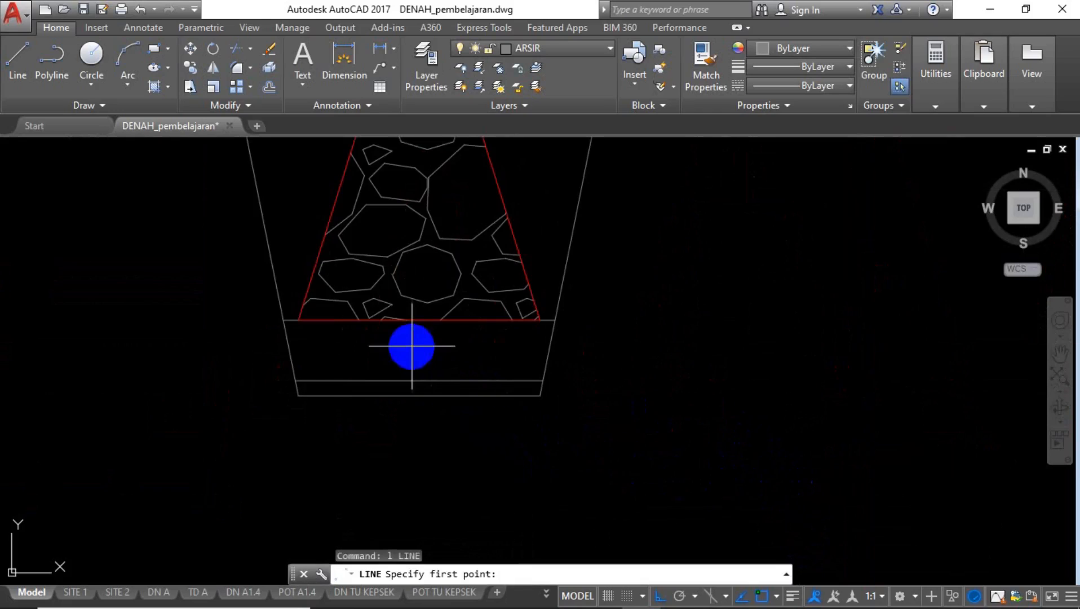
click(419, 320)
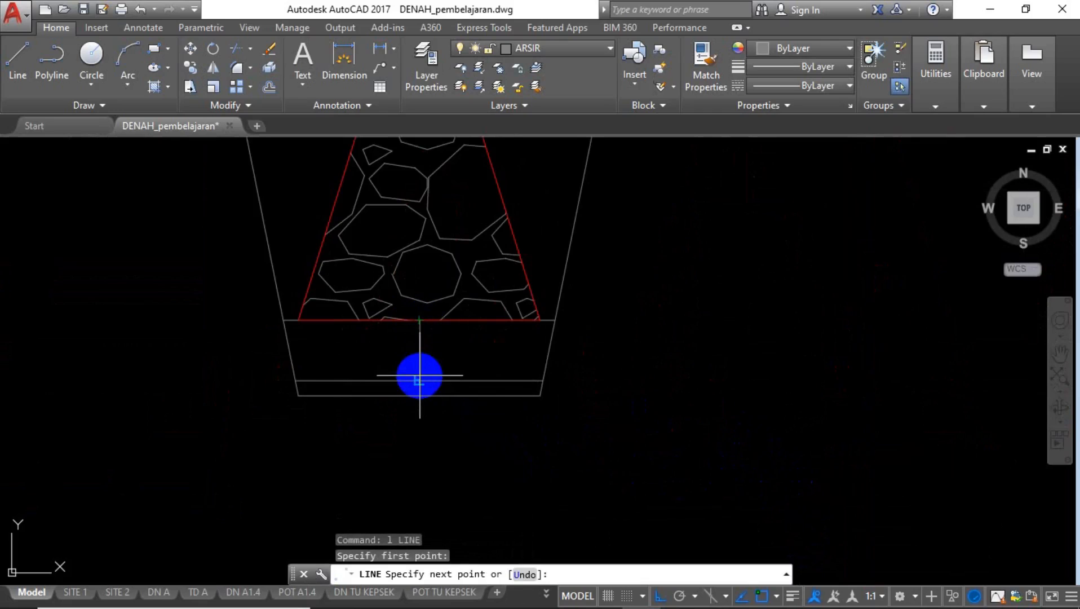
click(420, 381)
key(Return)
Draw a narrow upright ellipse centred on the vertical line's midpoint, with its long axis ending at the line's top end.
text(el)
key(Return)
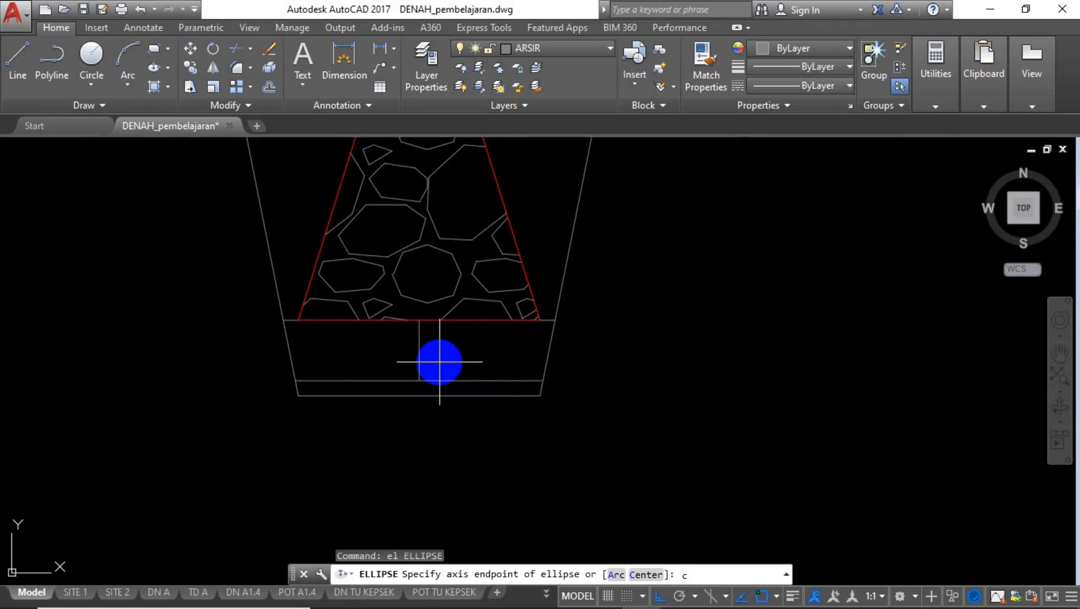
text(c)
key(Return)
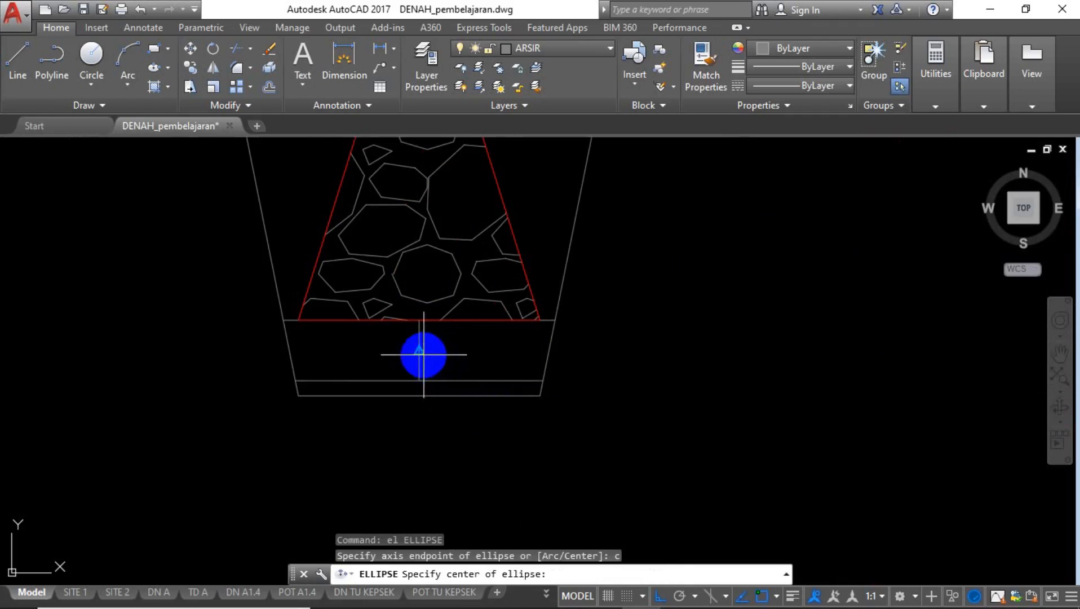
click(423, 355)
scroll(422, 338, up, 4)
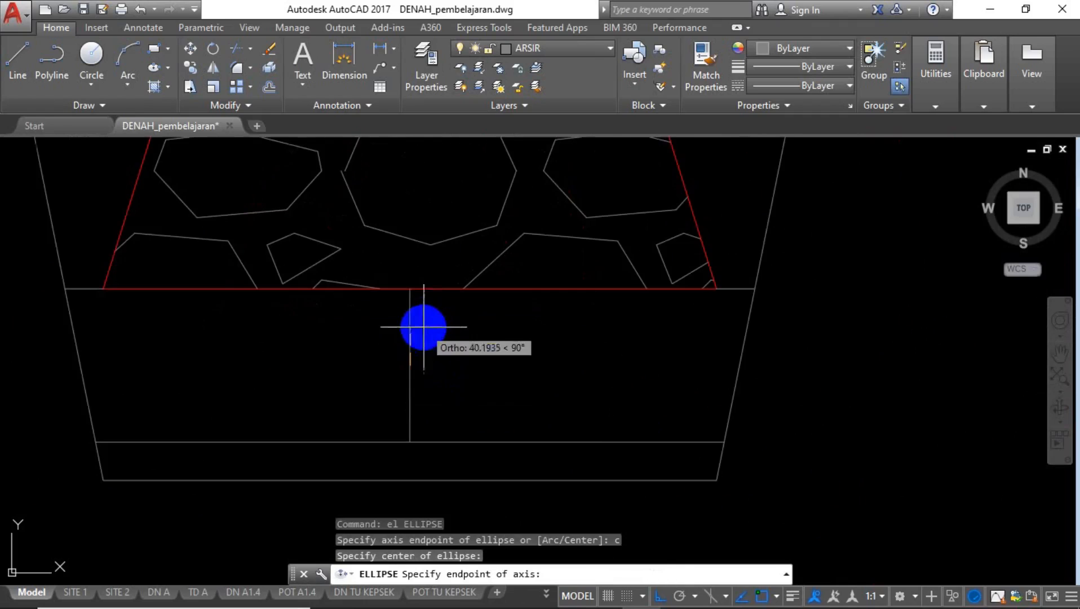
click(410, 289)
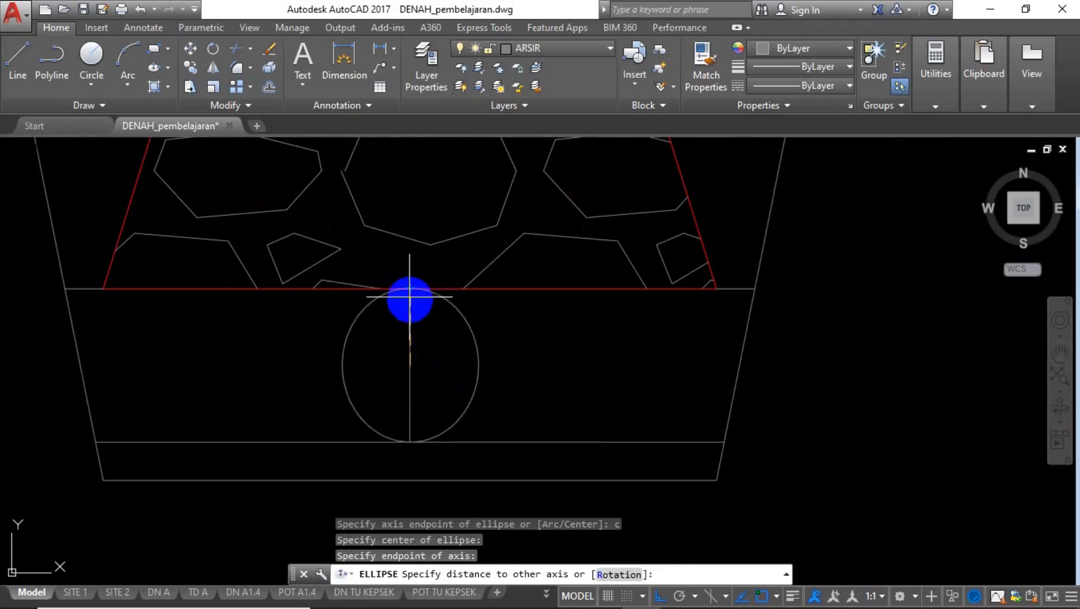
click(416, 323)
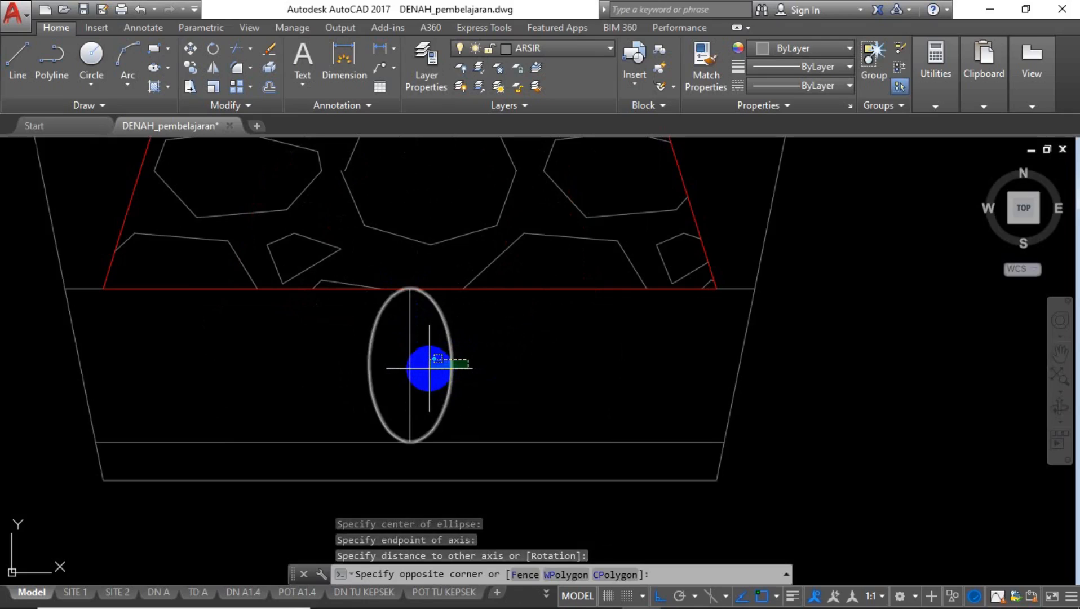
Copy the ellipse horizontally to the right so the copy sits directly beside the original.
click(434, 359)
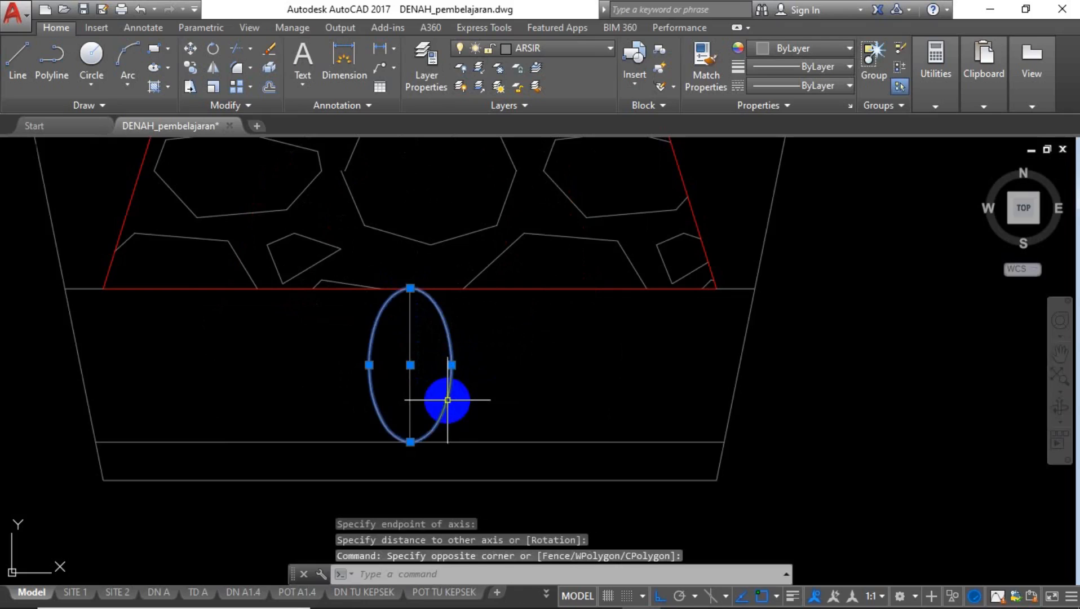
key(Return)
click(410, 365)
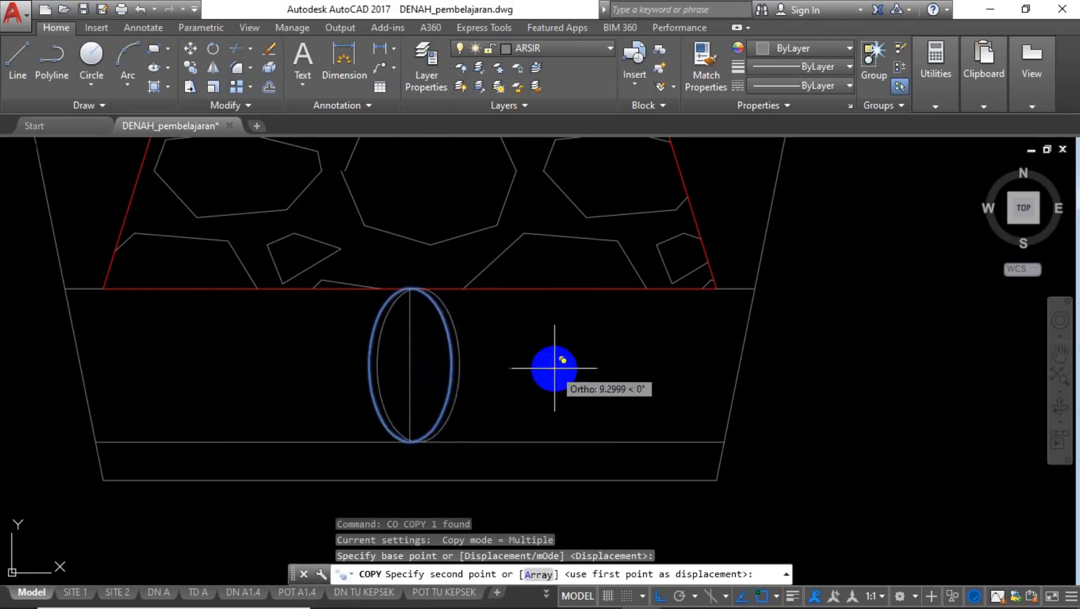
click(630, 368)
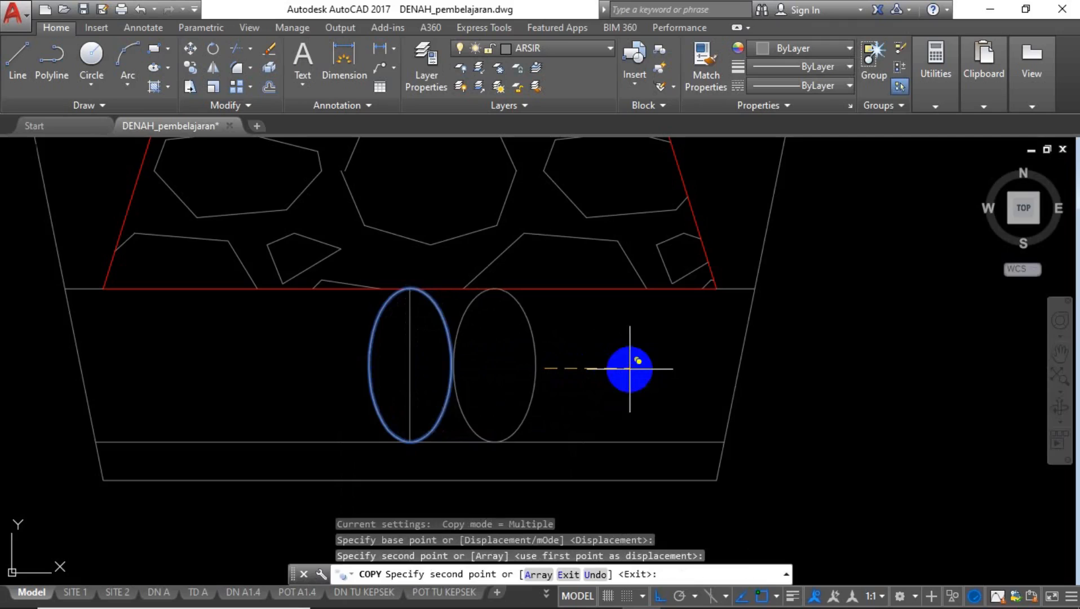
key(Escape)
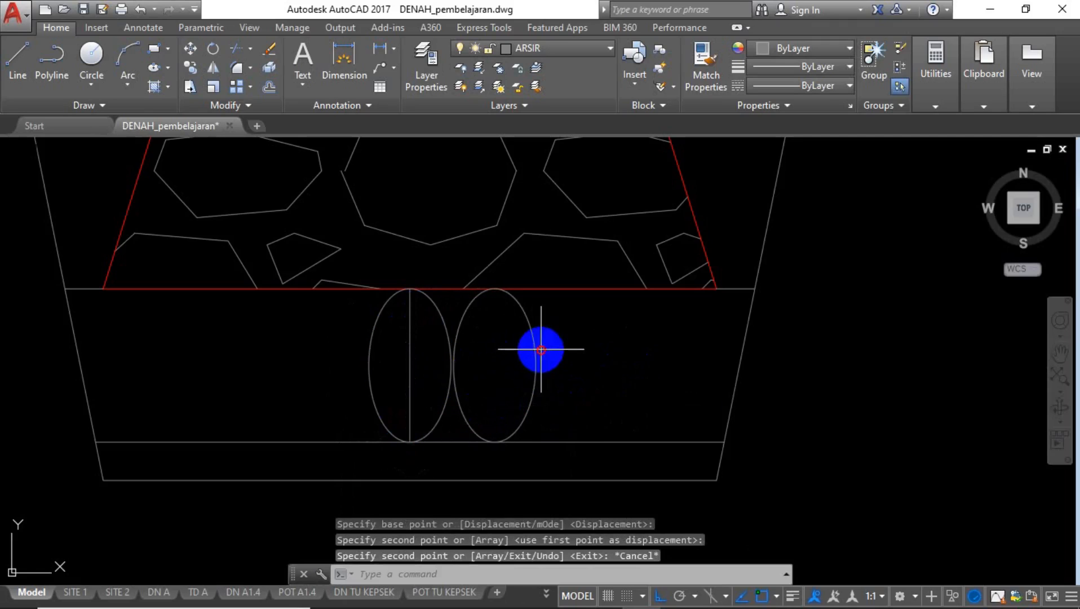
Copy the second ellipse three more times to the right at the same spacing, continuing the row past the right sloped trench line.
click(540, 350)
click(495, 365)
text(co)
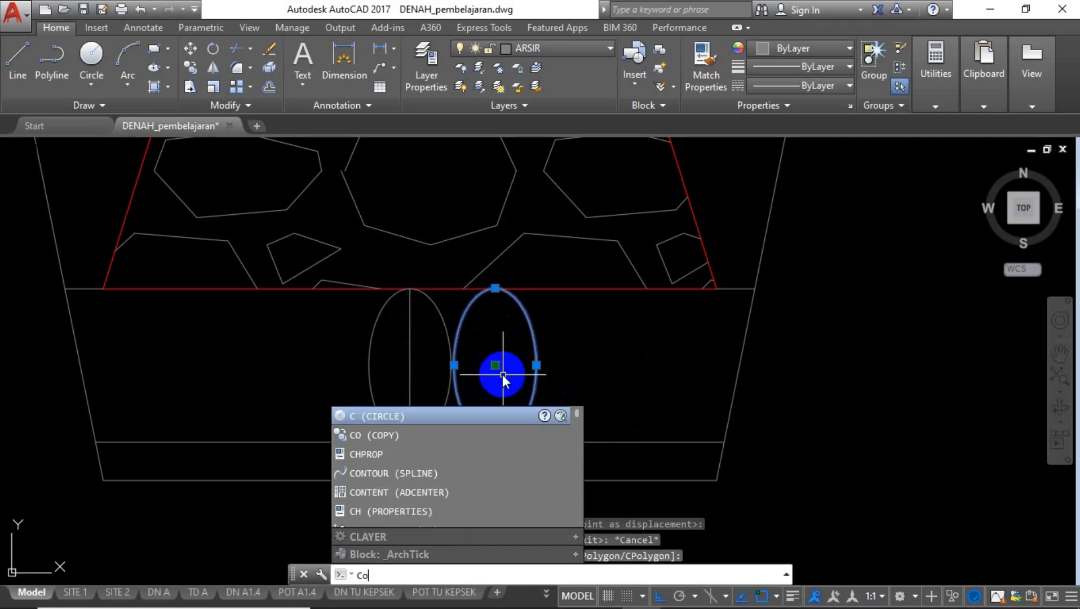
key(Return)
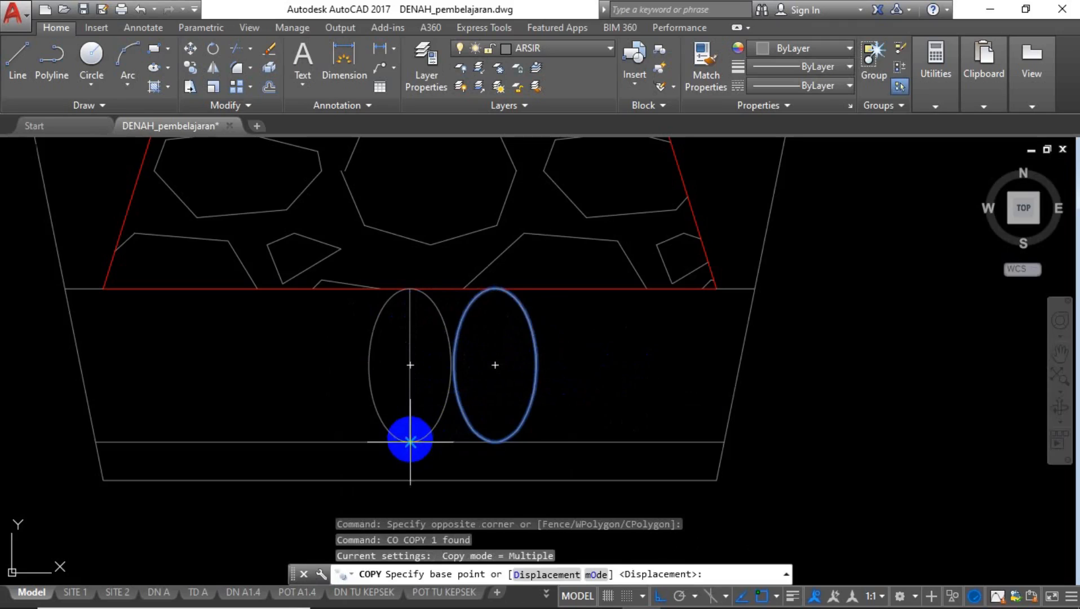
click(410, 441)
click(495, 442)
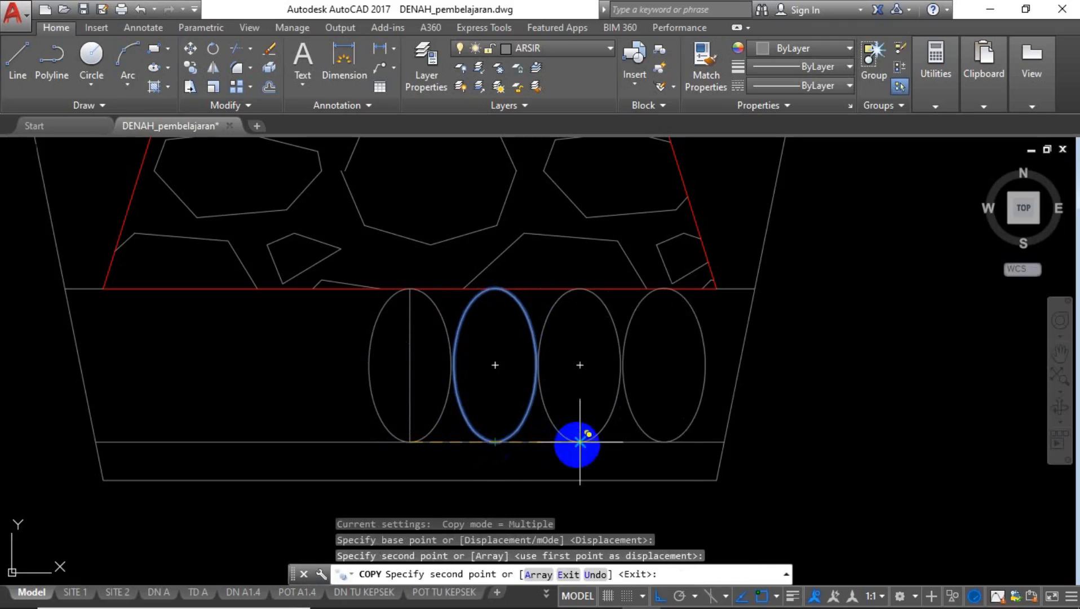
click(579, 442)
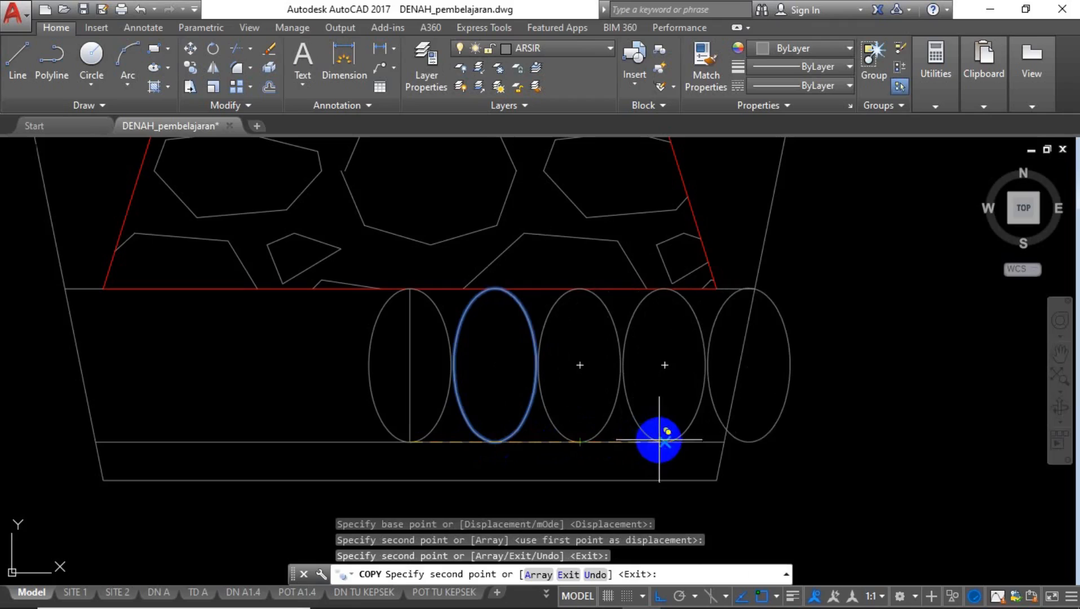
click(664, 441)
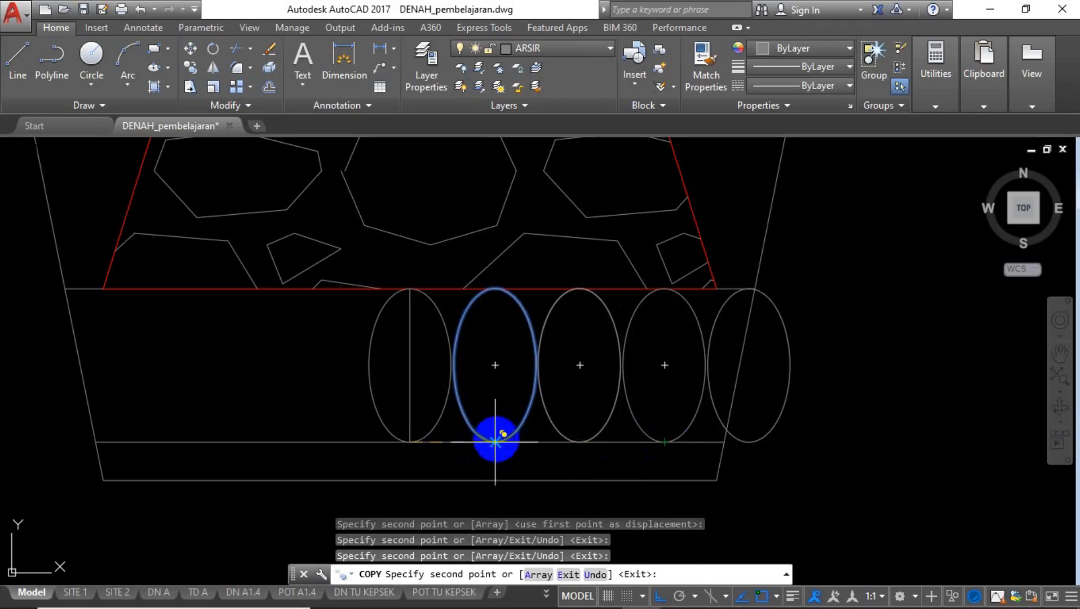
key(Escape)
Mirror the four right-hand ellipses to the left about the vertical through the central ellipse, keeping the originals.
click(715, 357)
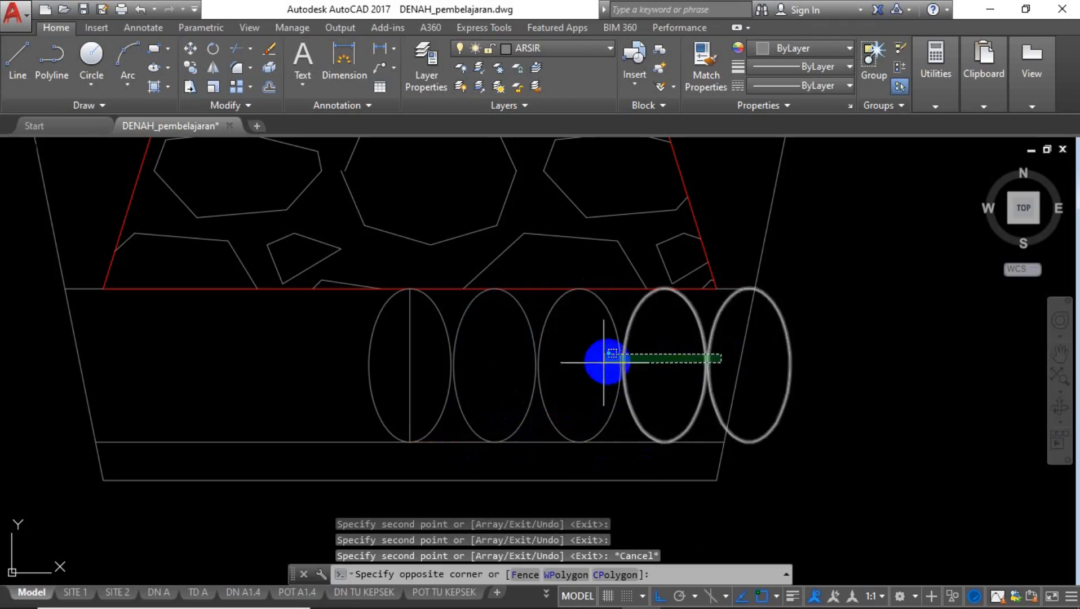
click(488, 387)
text(mi)
key(Return)
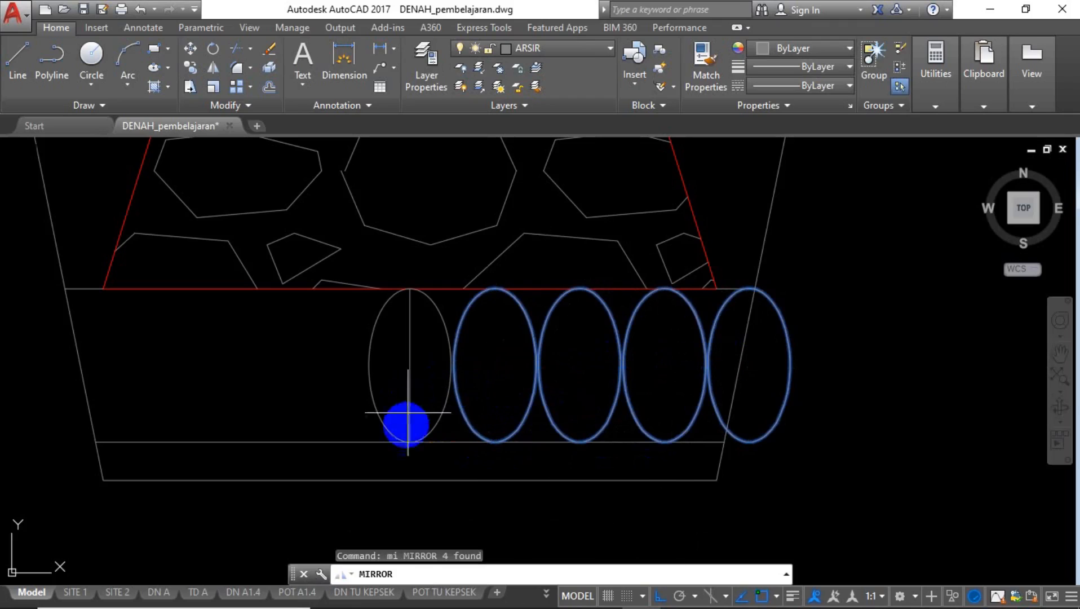
click(410, 442)
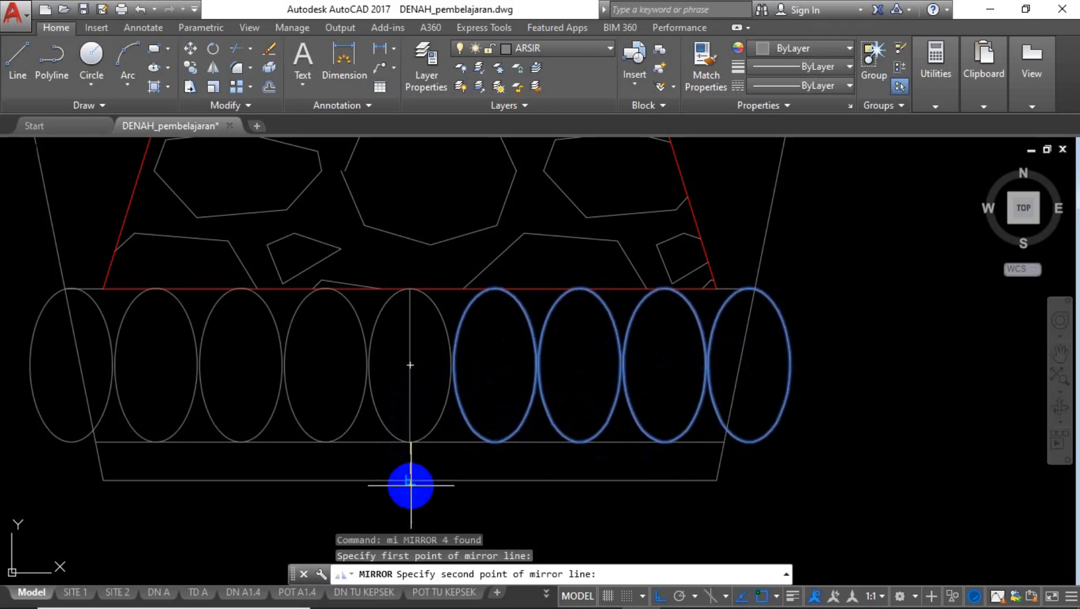
click(410, 485)
key(Return)
Trim the parts of the two outermost ellipses that lie outside the sloped trench lines.
text(tr)
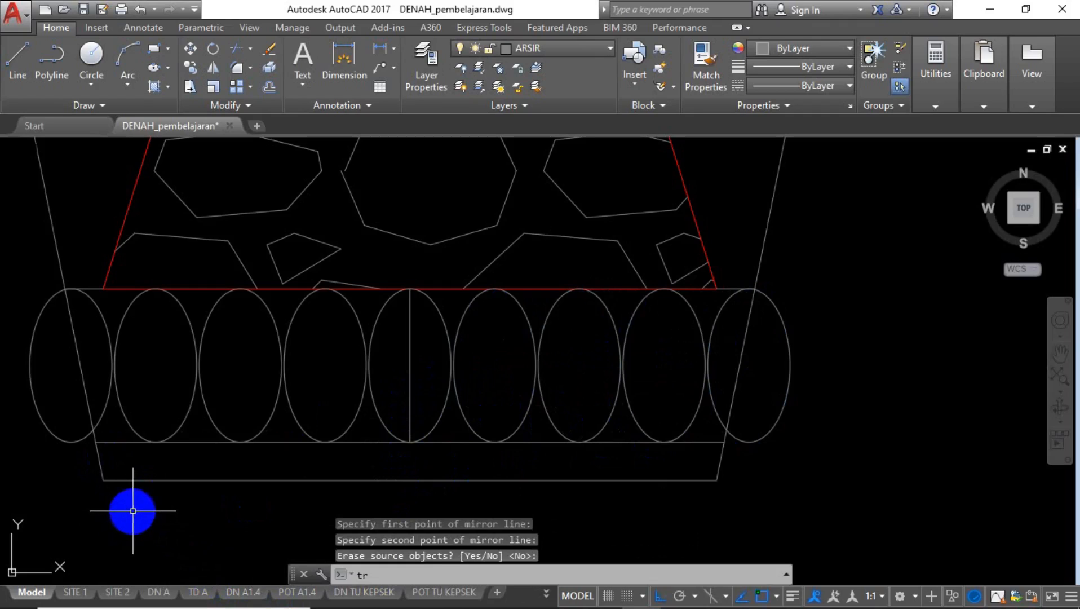
key(Return)
key(Return)
click(45, 395)
click(20, 434)
click(856, 334)
click(783, 384)
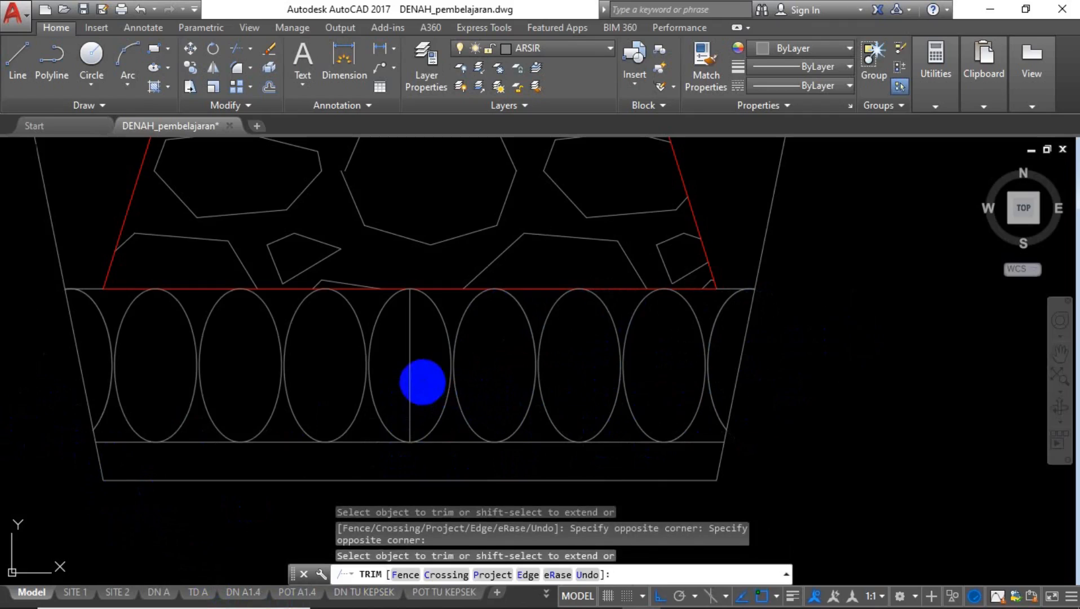
key(Escape)
Erase the vertical construction line inside the central ellipse.
click(422, 381)
click(399, 390)
key(Delete)
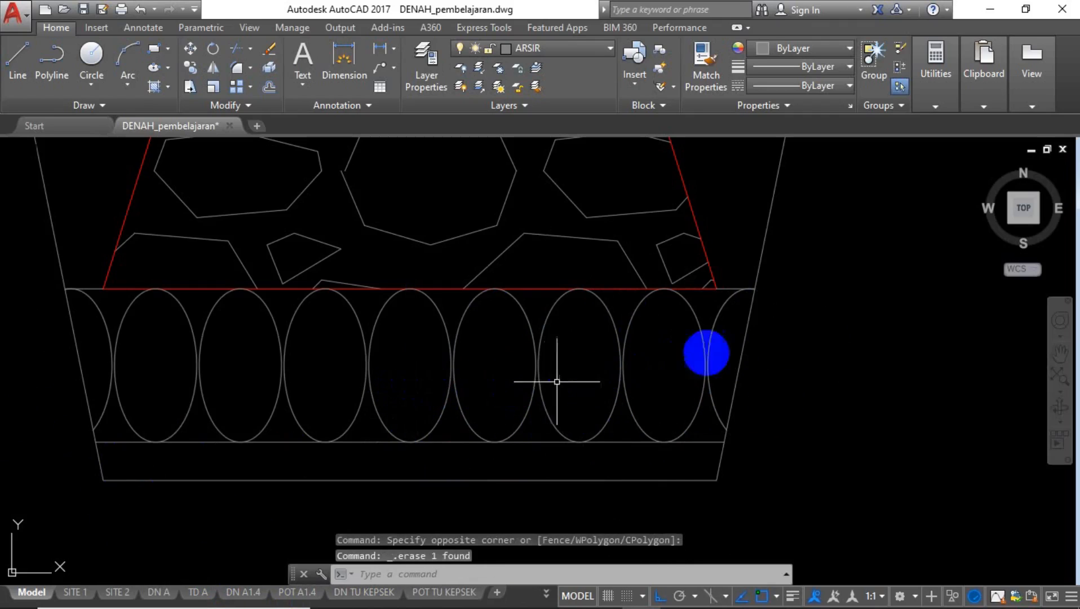
click(721, 349)
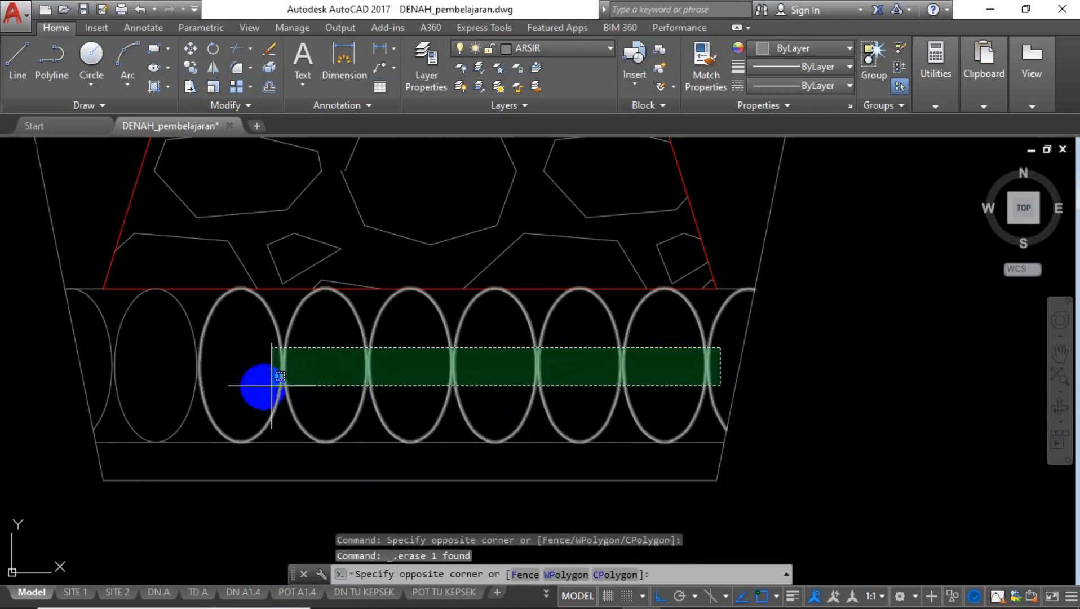
click(78, 380)
key(Escape)
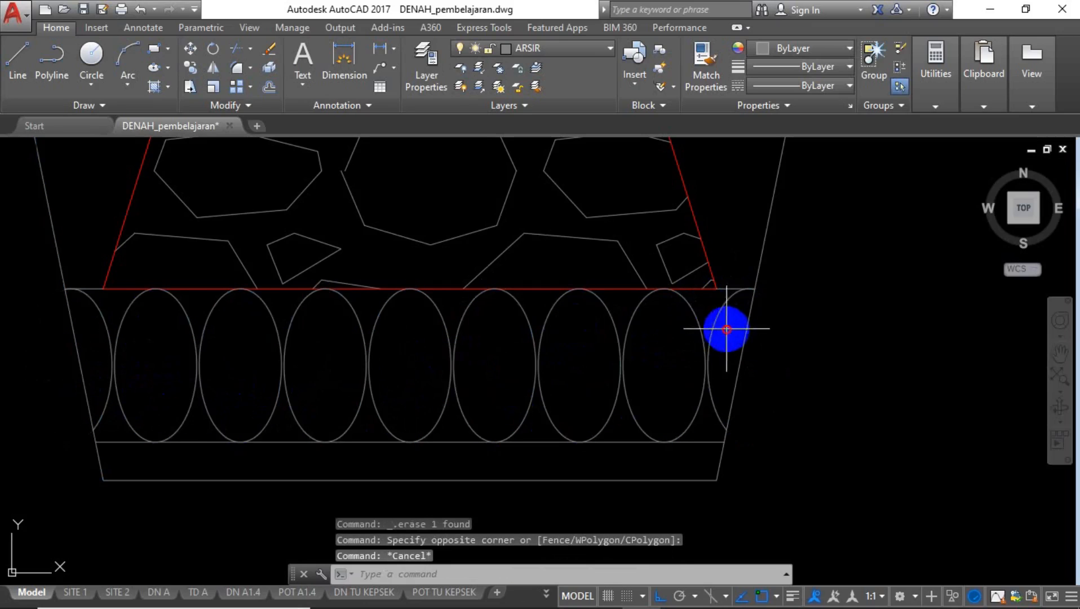
Copy the whole row of ellipses from the top of the central ellipse to the bottom-edge midpoints of the right and left foundations.
click(727, 329)
click(93, 381)
text(co)
key(Return)
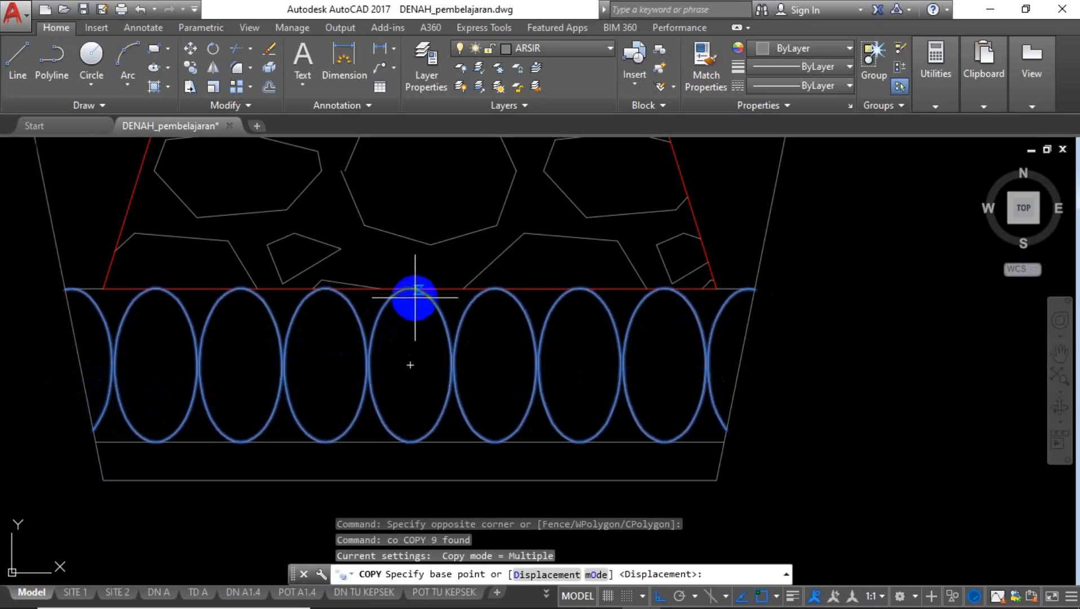
click(415, 297)
scroll(369, 324, down, 10)
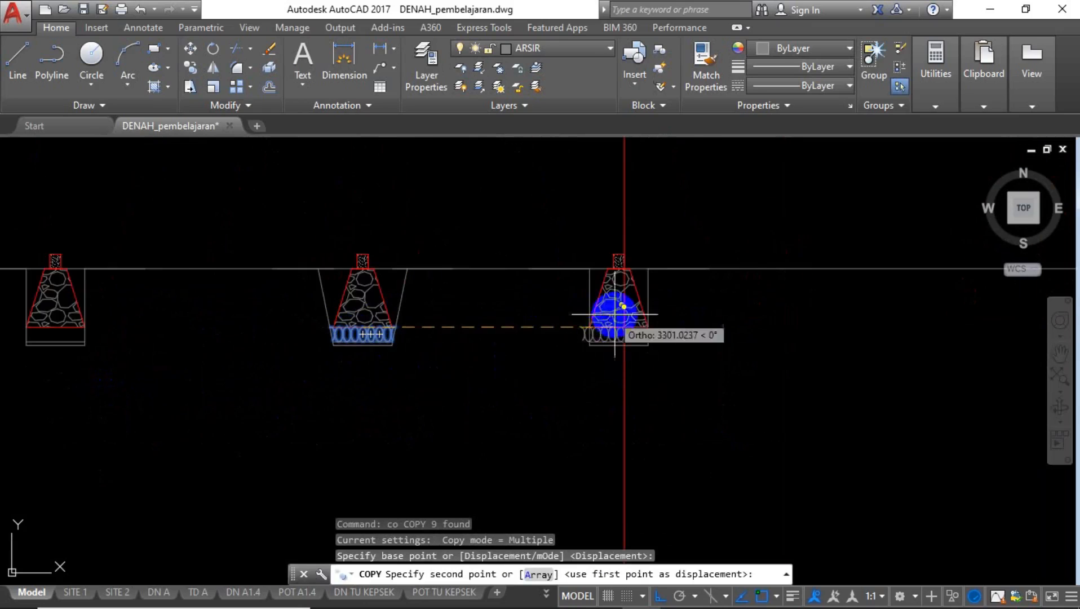
scroll(614, 314, up, 8)
click(600, 395)
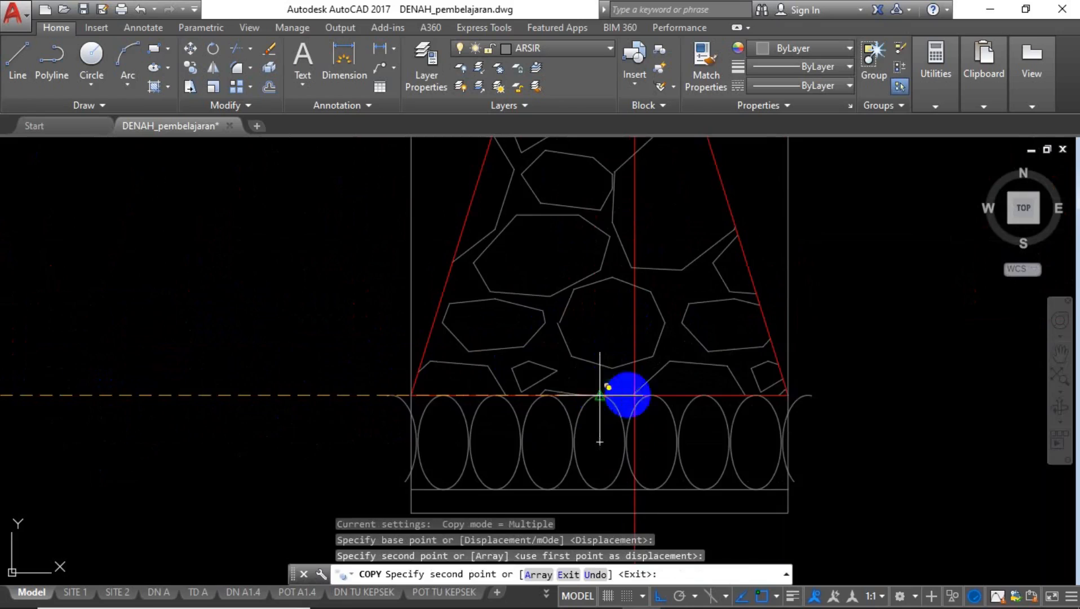
scroll(732, 389, down, 5)
scroll(338, 372, down, 6)
scroll(502, 333, up, 5)
scroll(501, 326, up, 6)
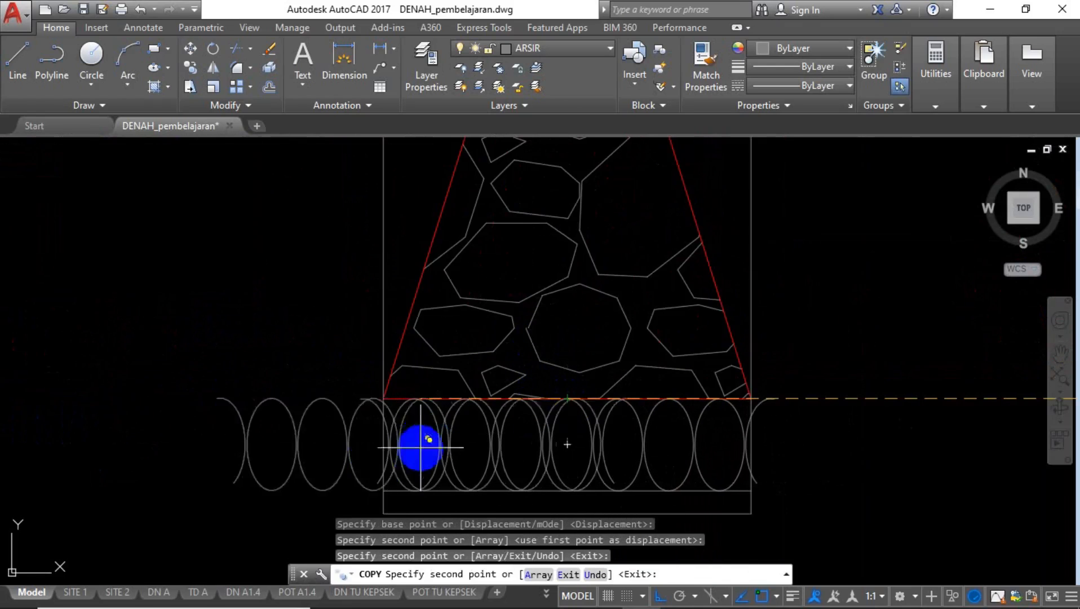
key(Escape)
Erase the two partial ellipses that overhang the sides of the left foundation's trench.
click(374, 384)
click(366, 429)
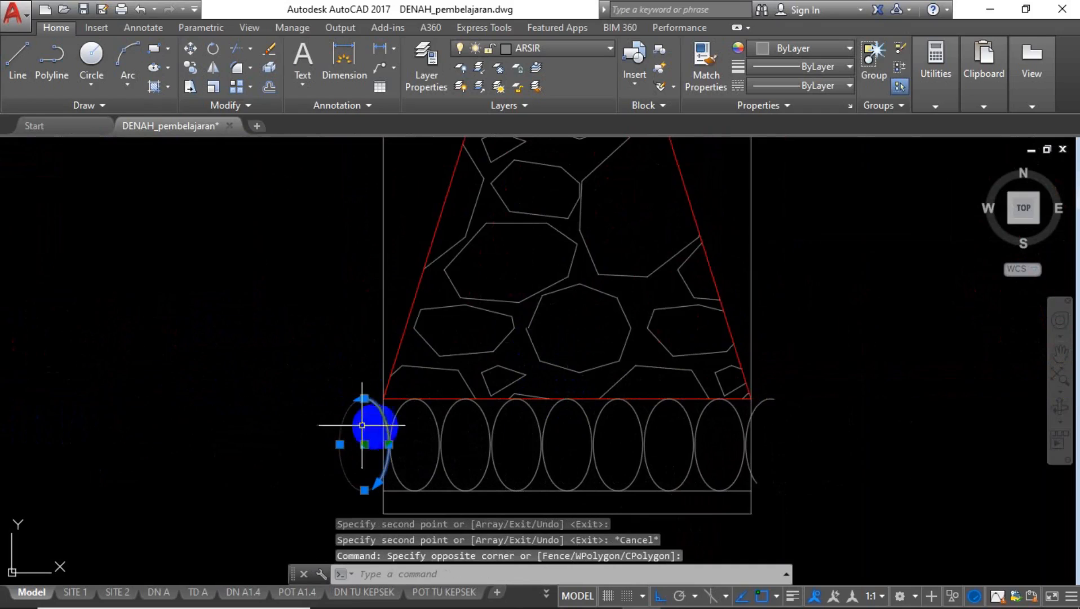
click(837, 363)
click(762, 424)
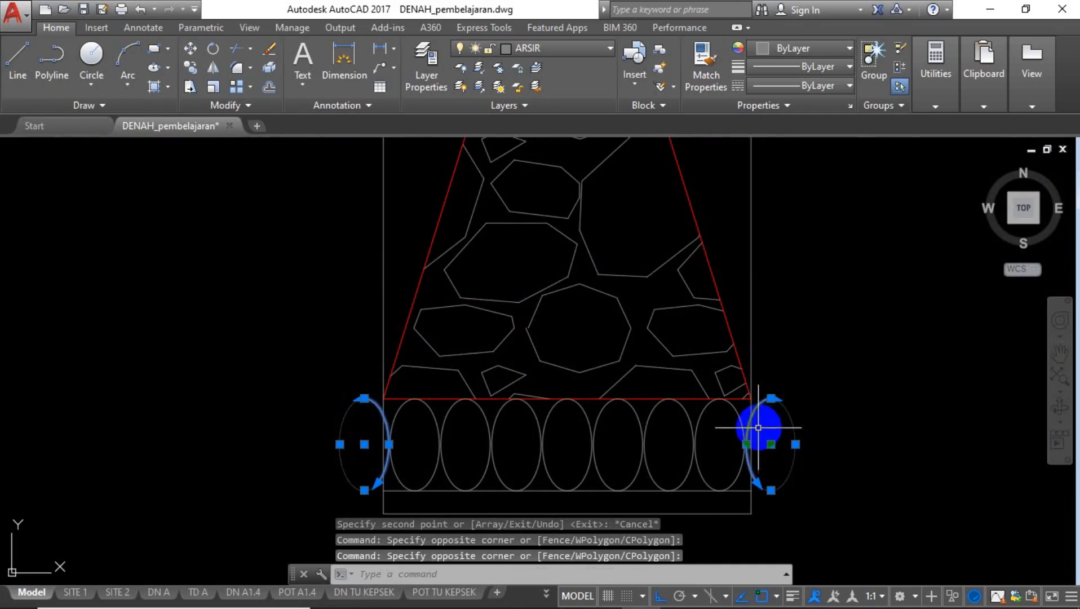
key(Delete)
Erase the two partial ellipses that overhang the sides of the right foundation's trench.
scroll(569, 414, down, 4)
scroll(892, 402, up, 8)
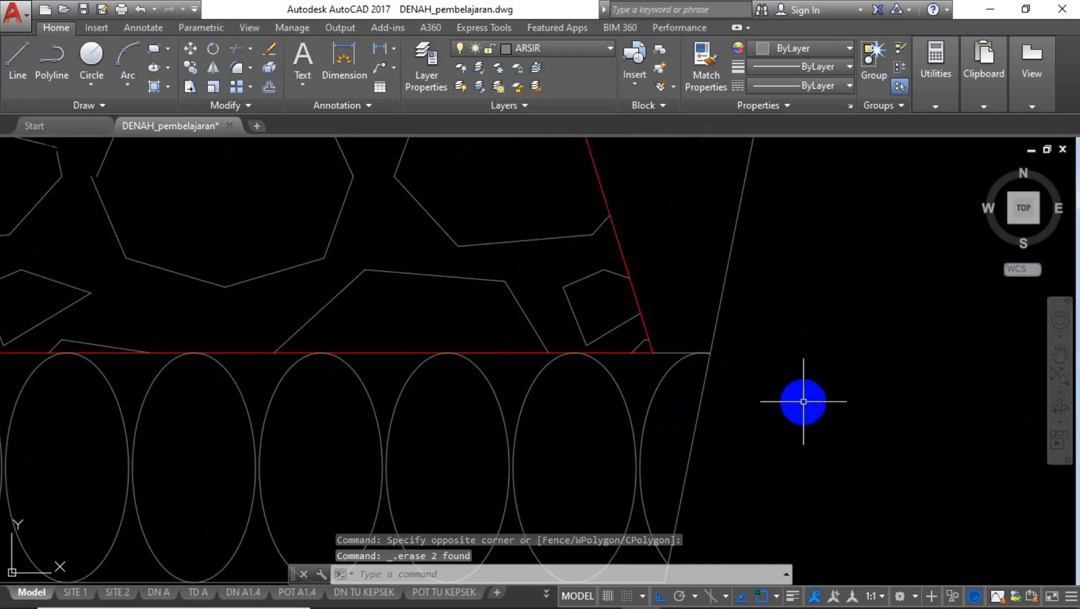
scroll(812, 393, down, 5)
scroll(869, 379, down, 4)
scroll(670, 395, up, 8)
click(751, 292)
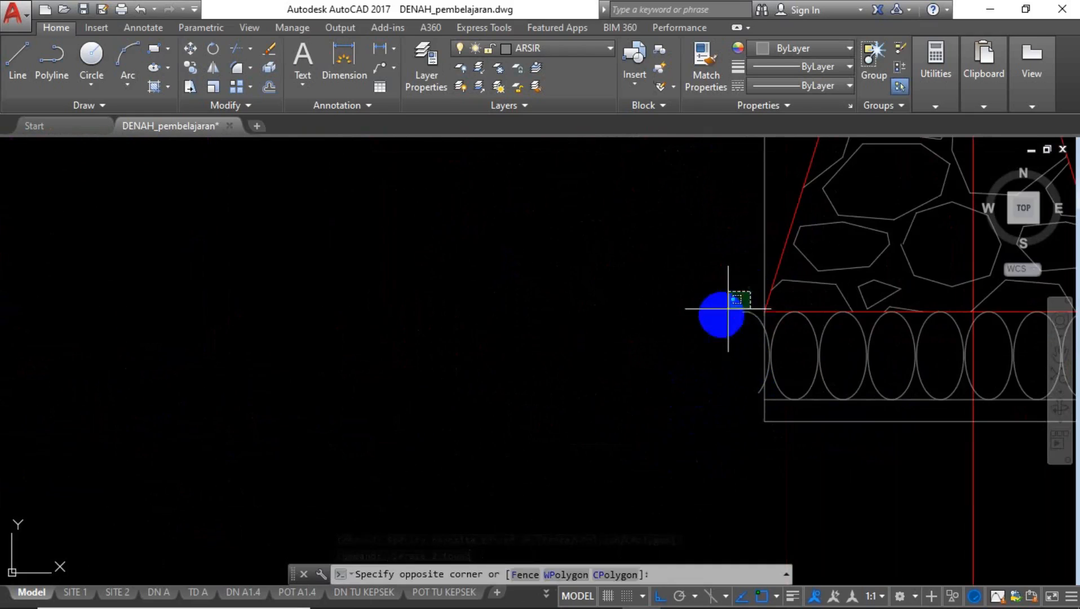
click(697, 360)
key(Delete)
scroll(656, 390, down, 3)
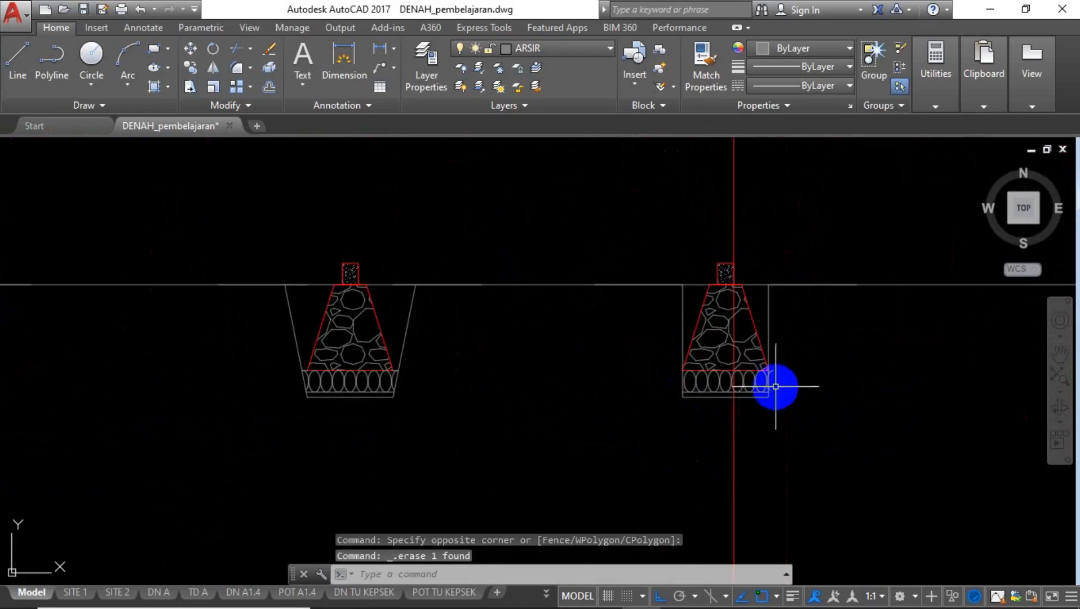
scroll(774, 390, up, 3)
click(793, 342)
click(755, 396)
scroll(760, 398, down, 6)
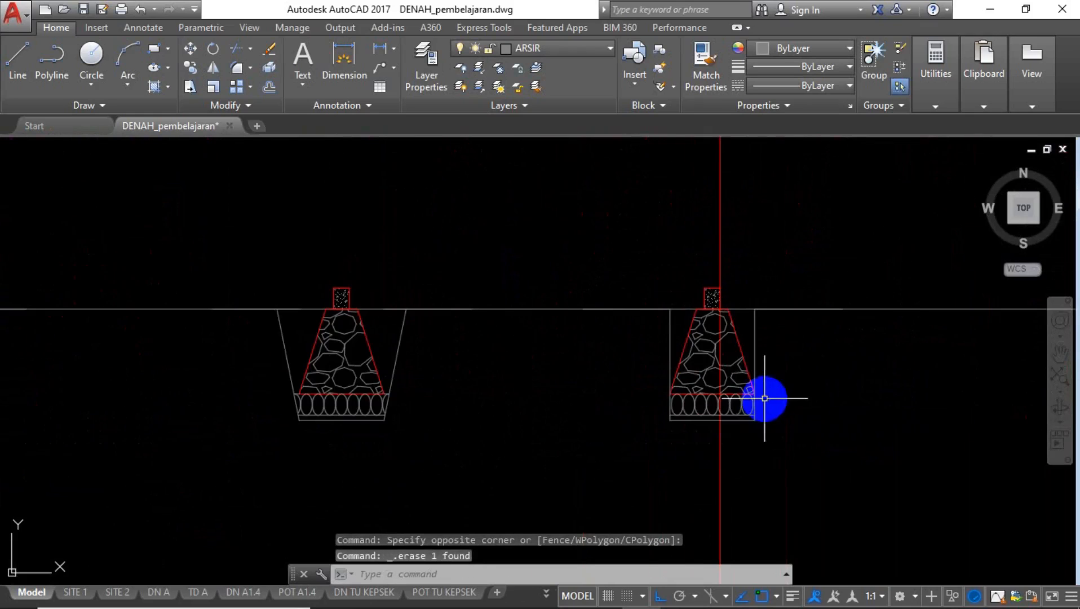
Hatch the thin strip beneath the central foundation's ellipses with the AR-SAND pattern at scale 1.
scroll(278, 415, up, 5)
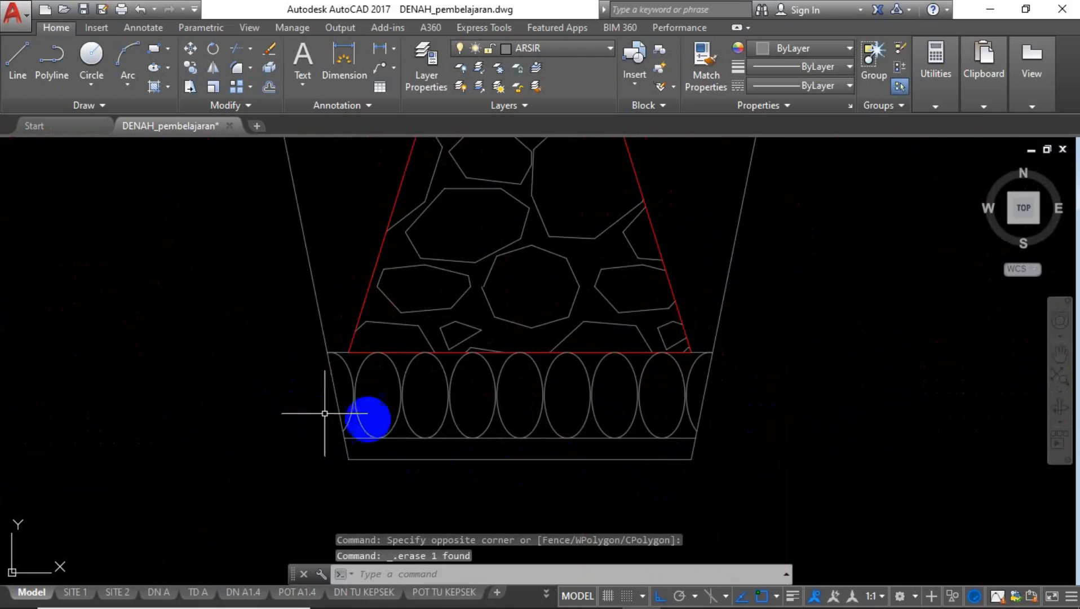
scroll(496, 372, down, 8)
scroll(483, 335, up, 6)
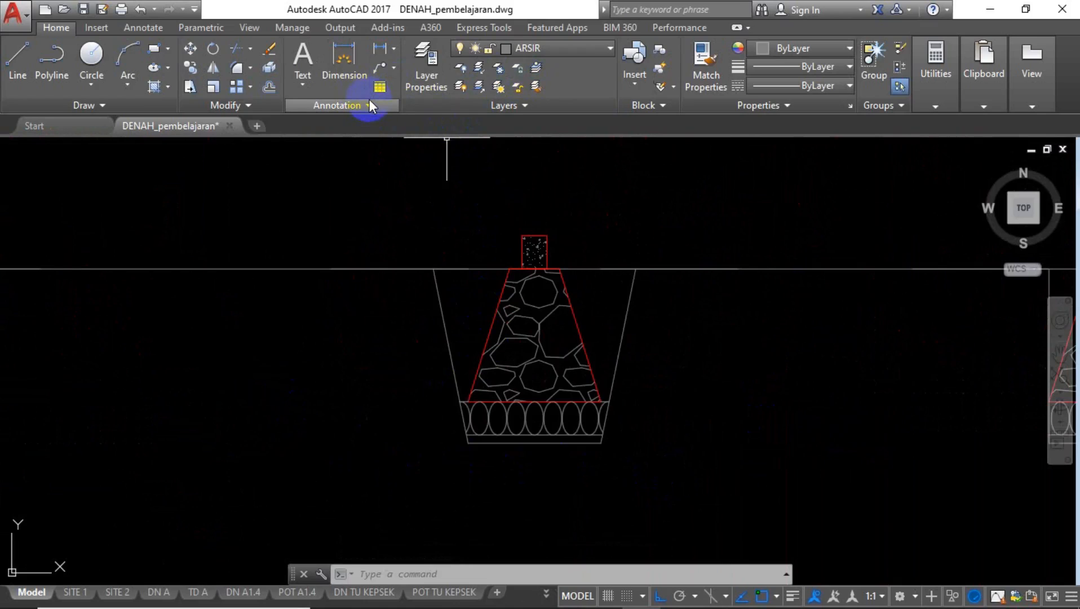
text(h)
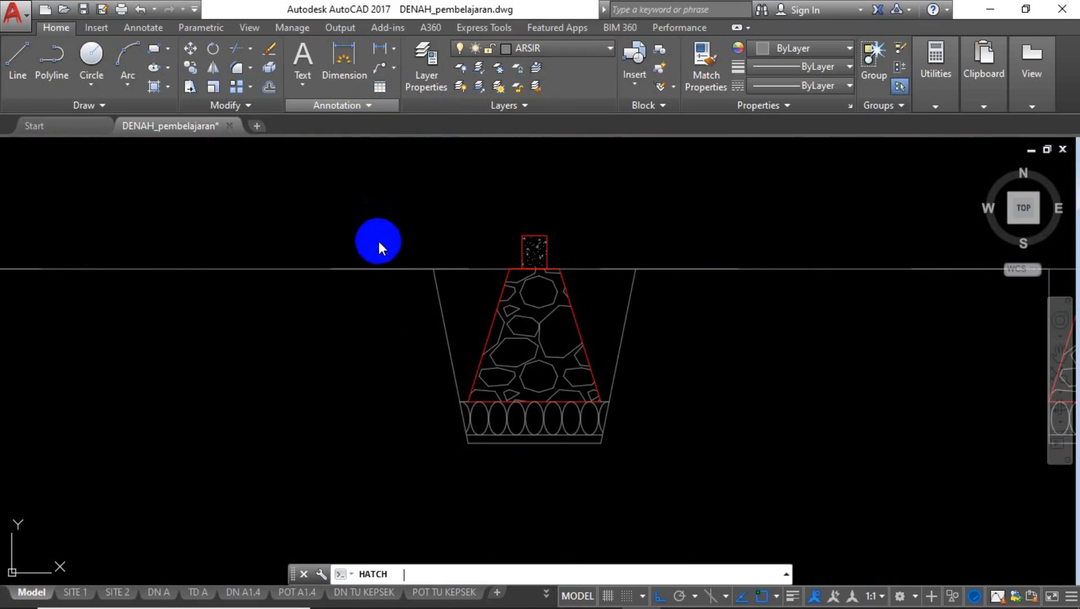
key(Return)
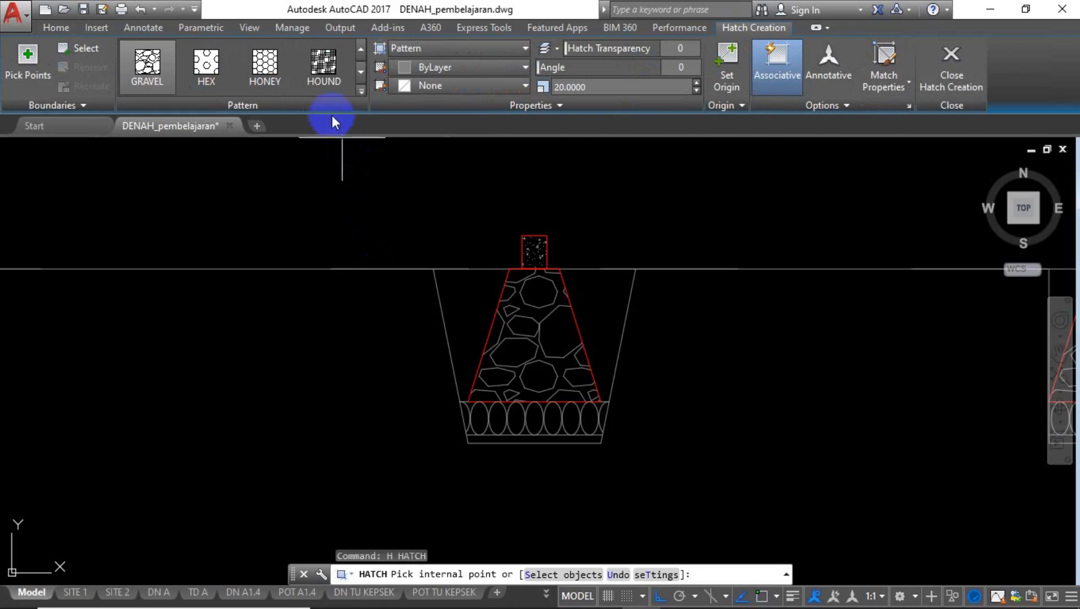
click(360, 91)
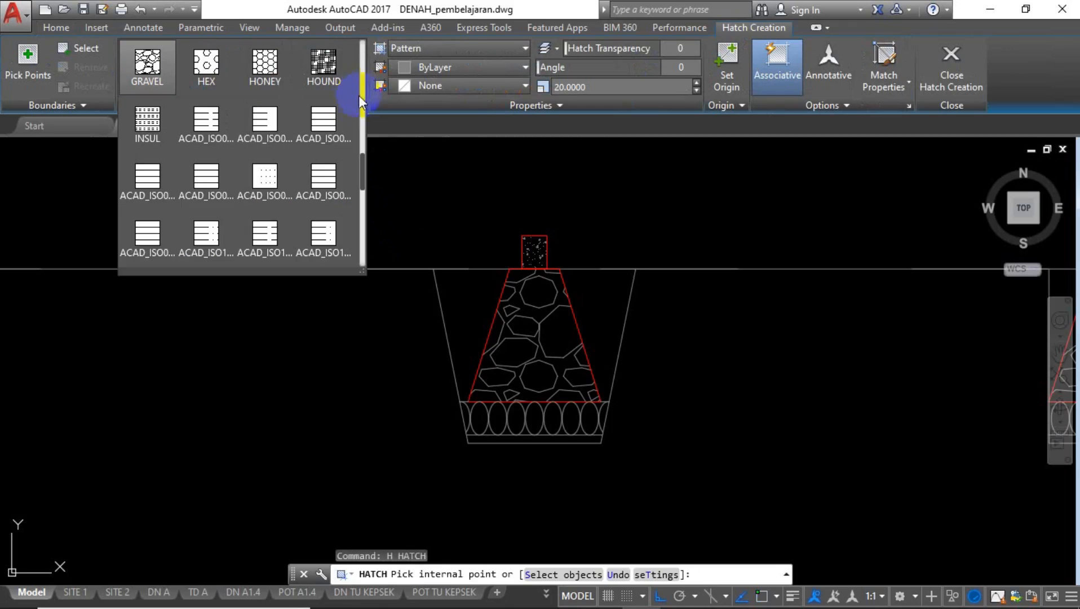
scroll(309, 154, down, 5)
scroll(309, 155, up, 3)
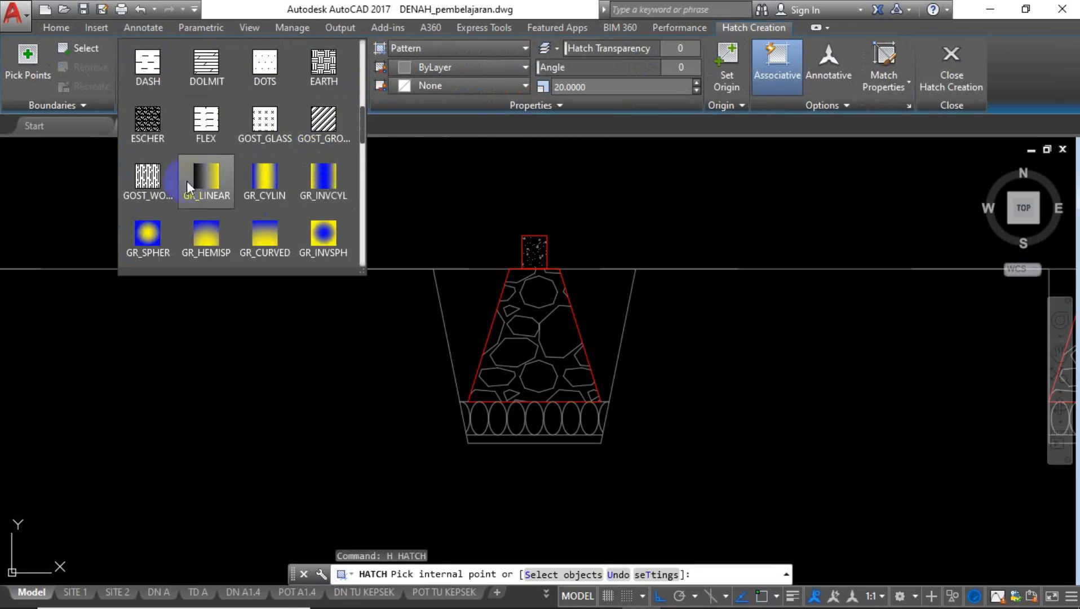
scroll(278, 153, up, 5)
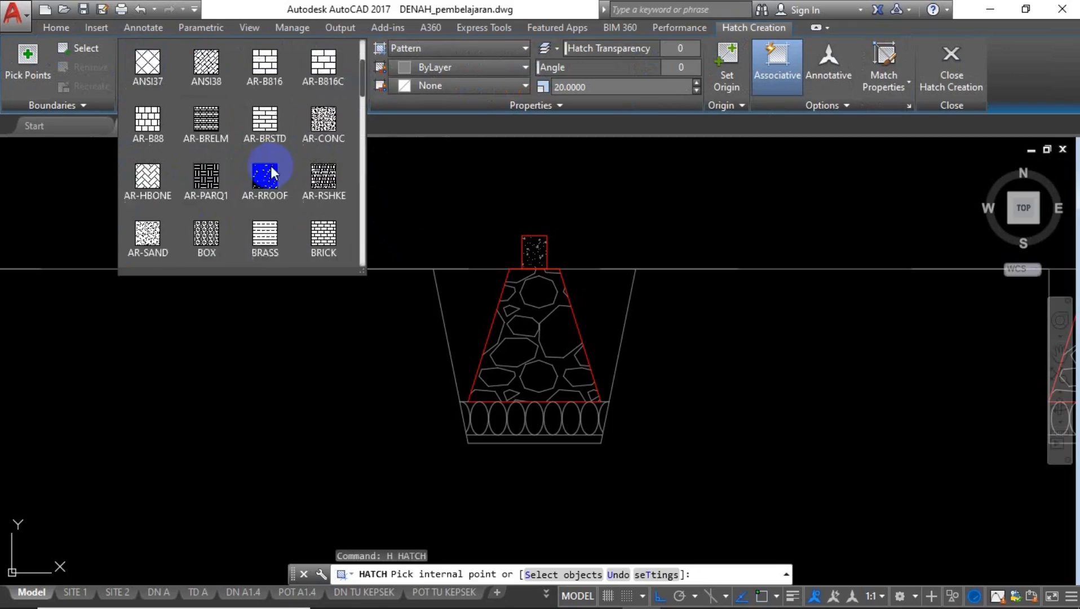
scroll(311, 243, down, 4)
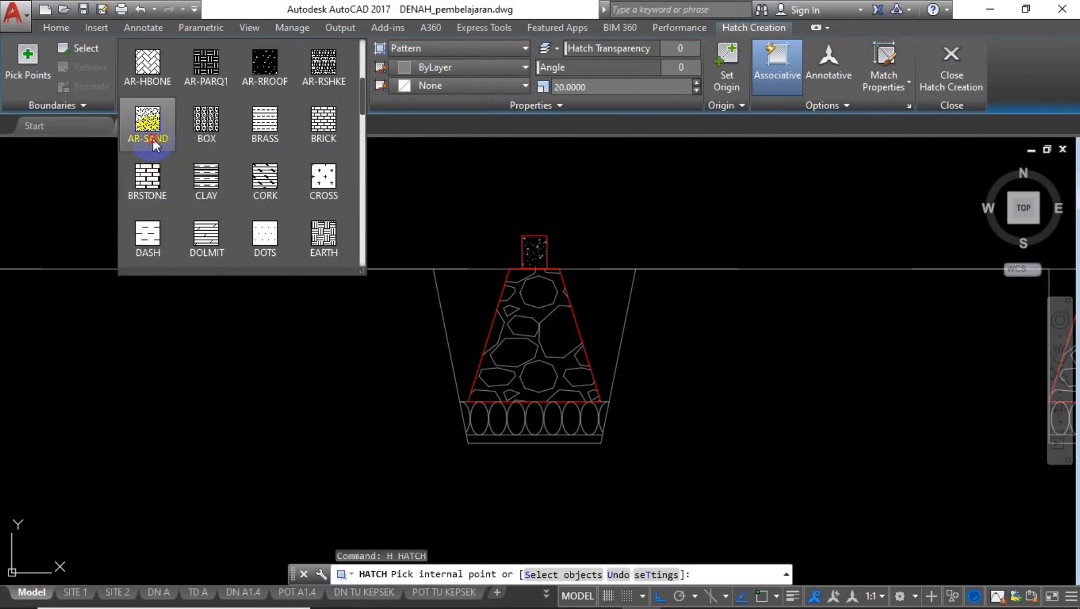
click(150, 137)
scroll(512, 451, up, 5)
click(512, 415)
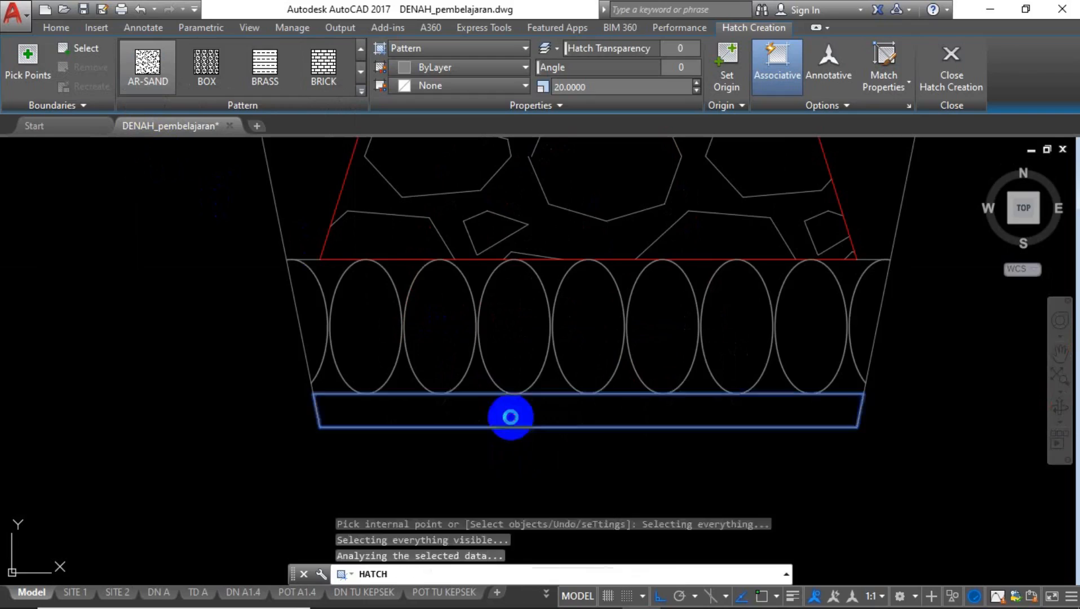
click(644, 82)
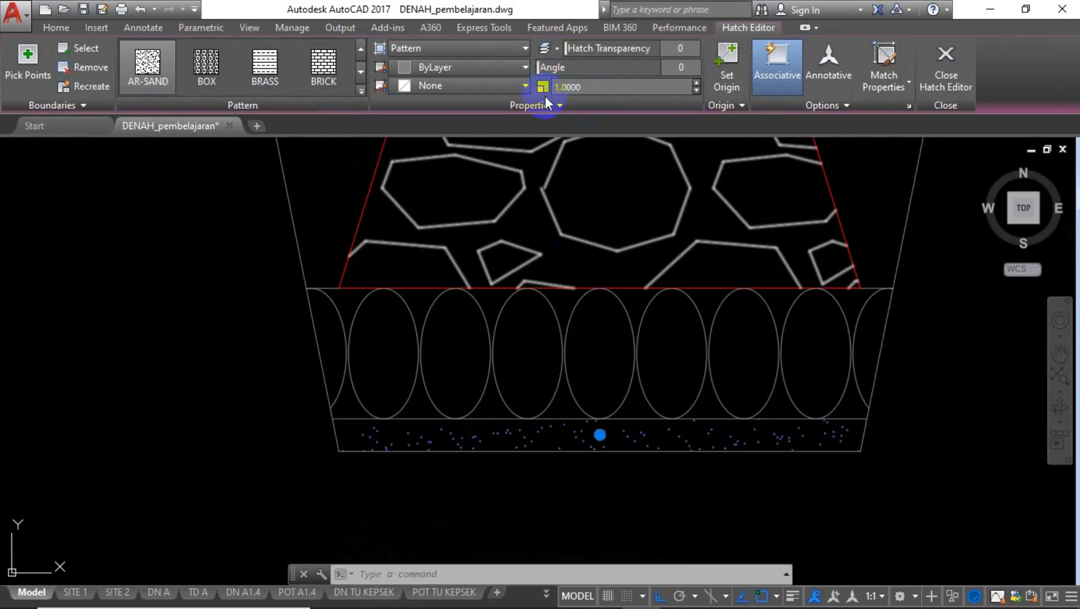
key(Escape)
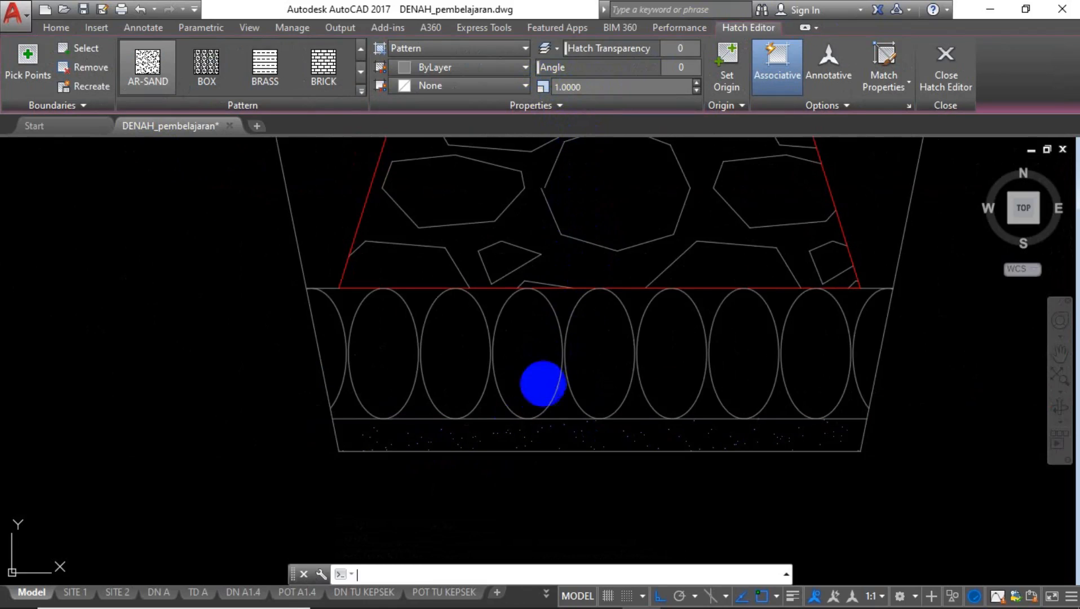
key(Return)
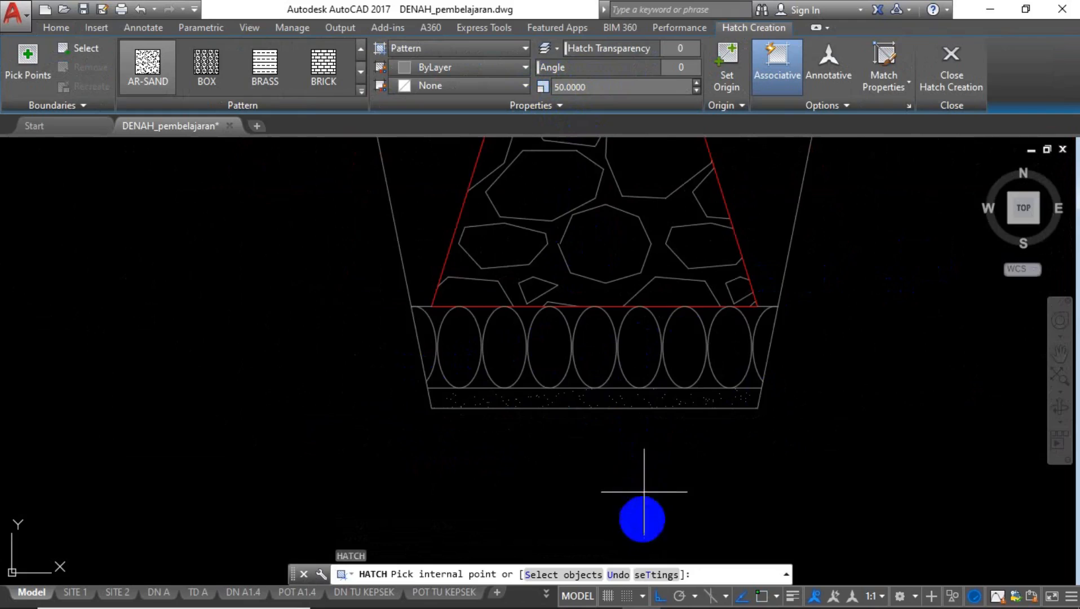
scroll(649, 541, up, 2)
click(619, 345)
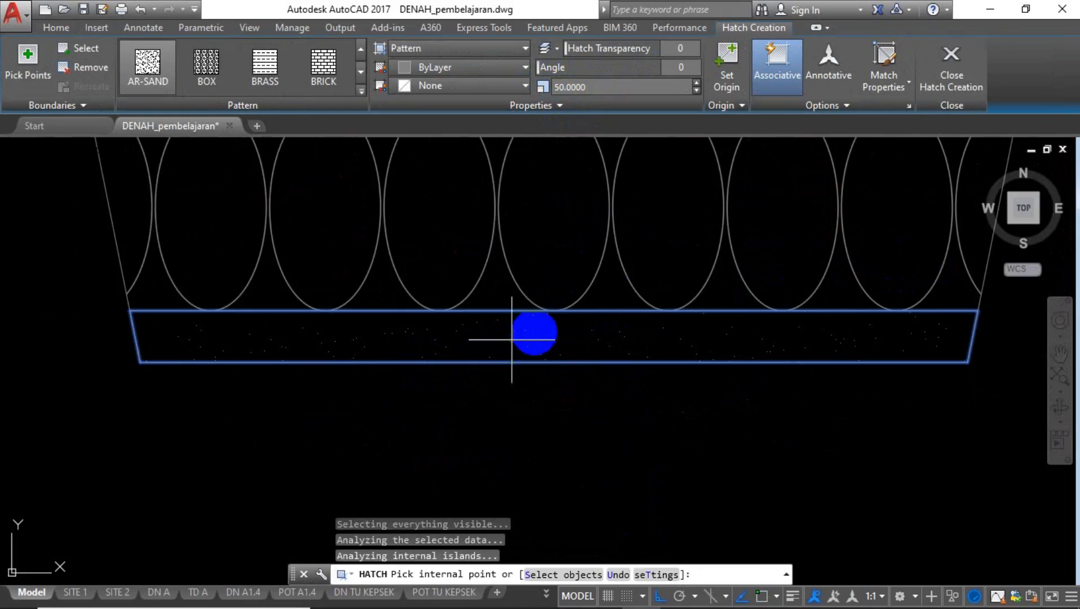
key(Escape)
scroll(550, 332, down, 5)
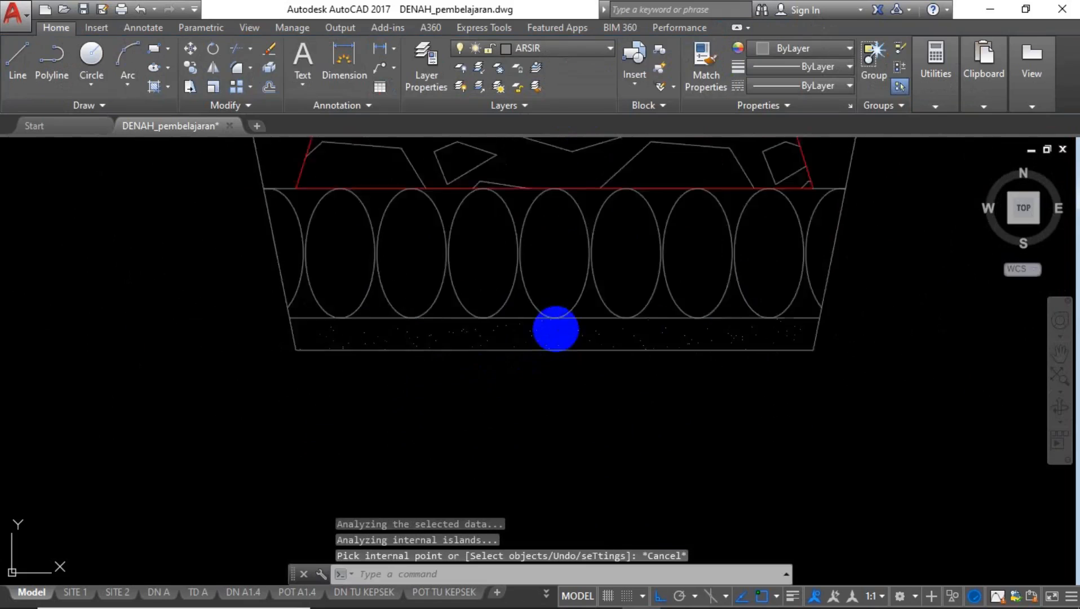
Hatch both parts of the right foundation's bottom strip, either side of the red vertical line, with AR-SAND at scale 1.
text(h)
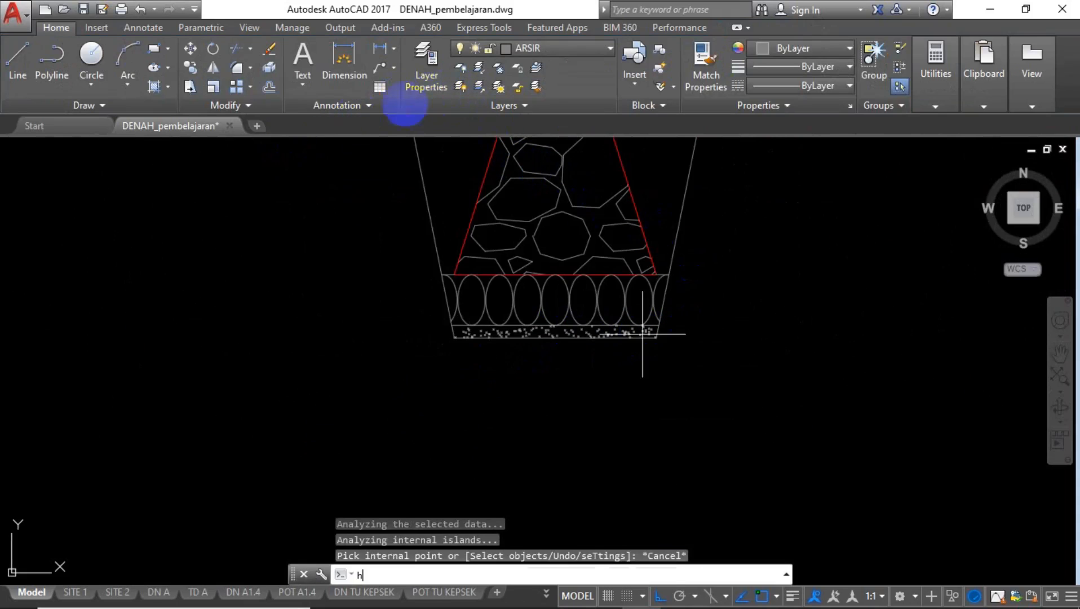
key(Return)
scroll(646, 338, up, 3)
click(627, 340)
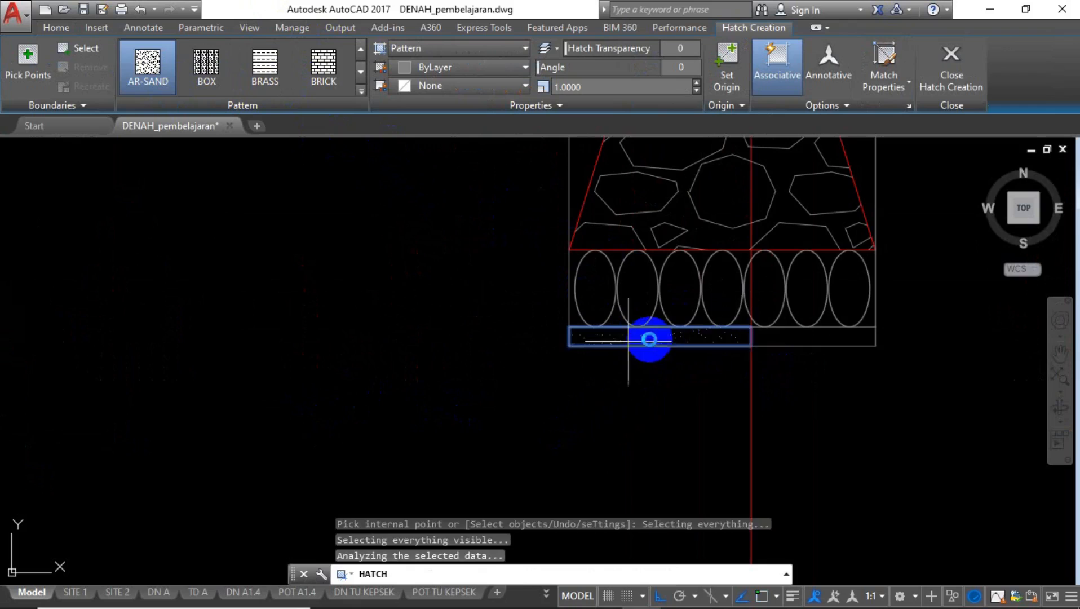
click(812, 340)
key(Return)
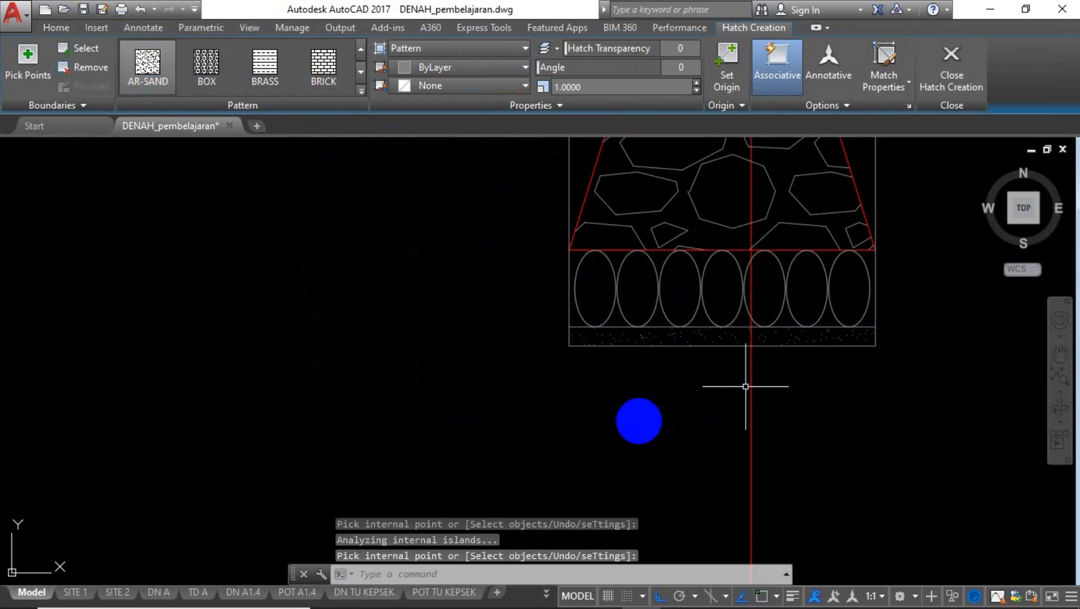
Copy the hatched sloof sections of all three foundations straight up by 4000.
scroll(590, 429, down, 10)
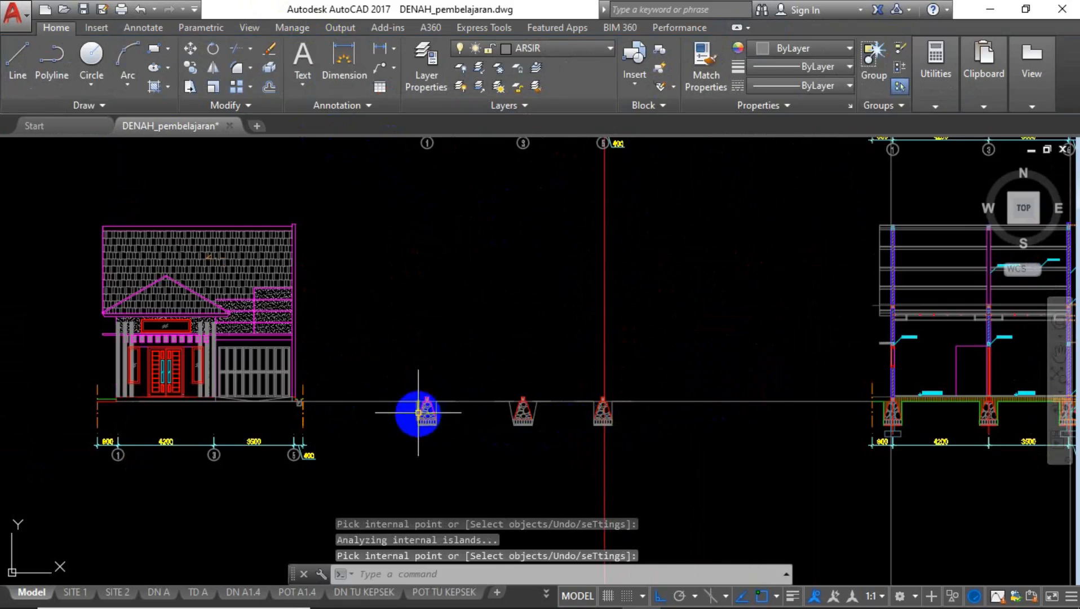
scroll(418, 413, up, 4)
mouse_move(423, 410)
middle_down()
mouse_move(471, 422)
mouse_move(480, 445)
middle_up()
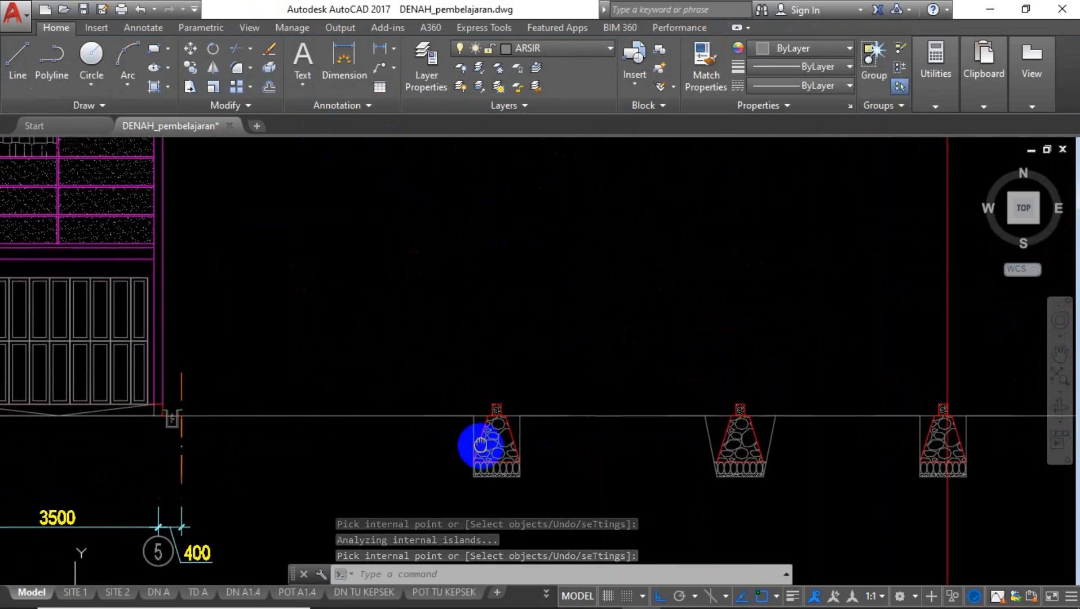
scroll(499, 401, up, 4)
click(555, 365)
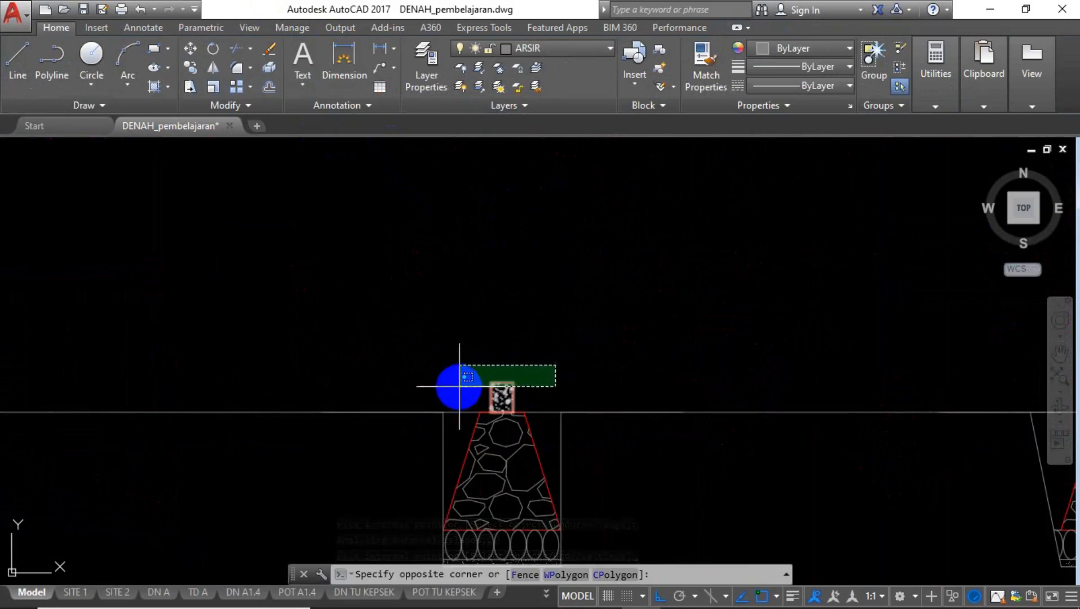
scroll(410, 393, down, 4)
scroll(677, 397, up, 6)
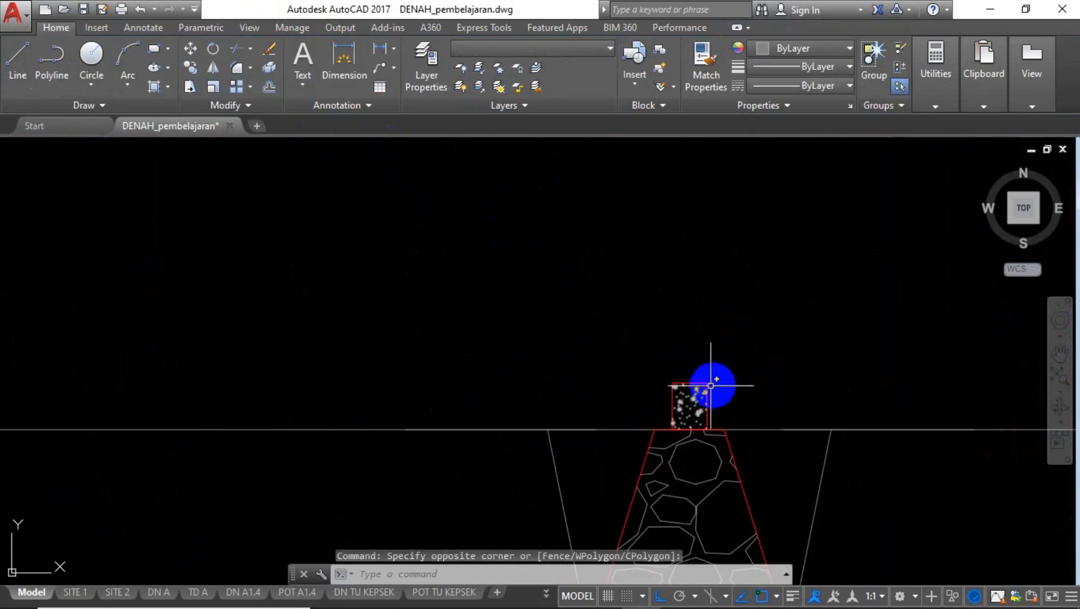
click(633, 393)
scroll(564, 405, down, 2)
scroll(848, 378, up, 3)
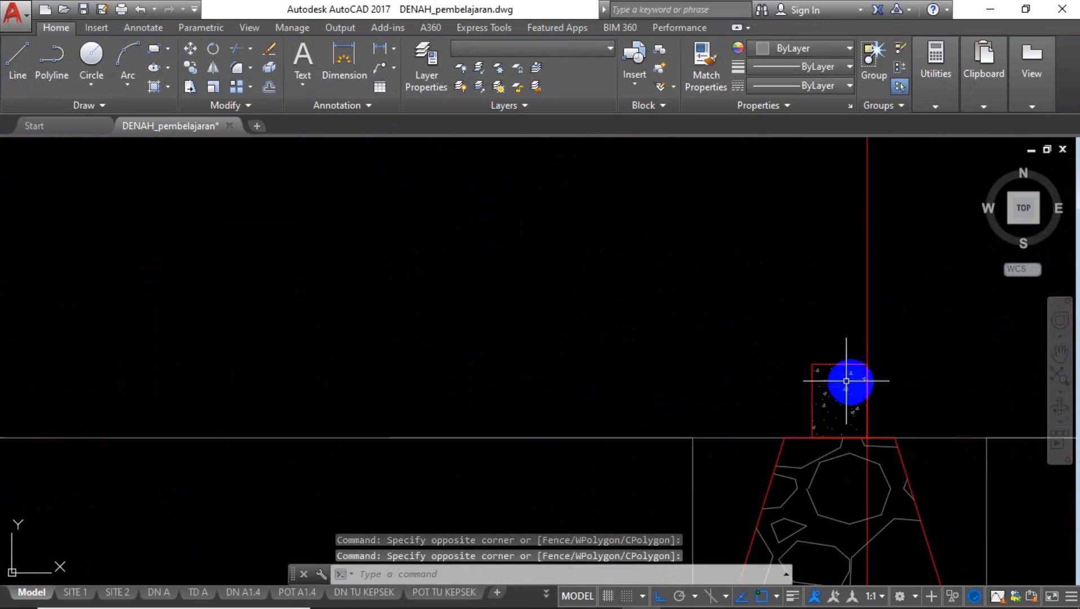
click(832, 341)
click(728, 386)
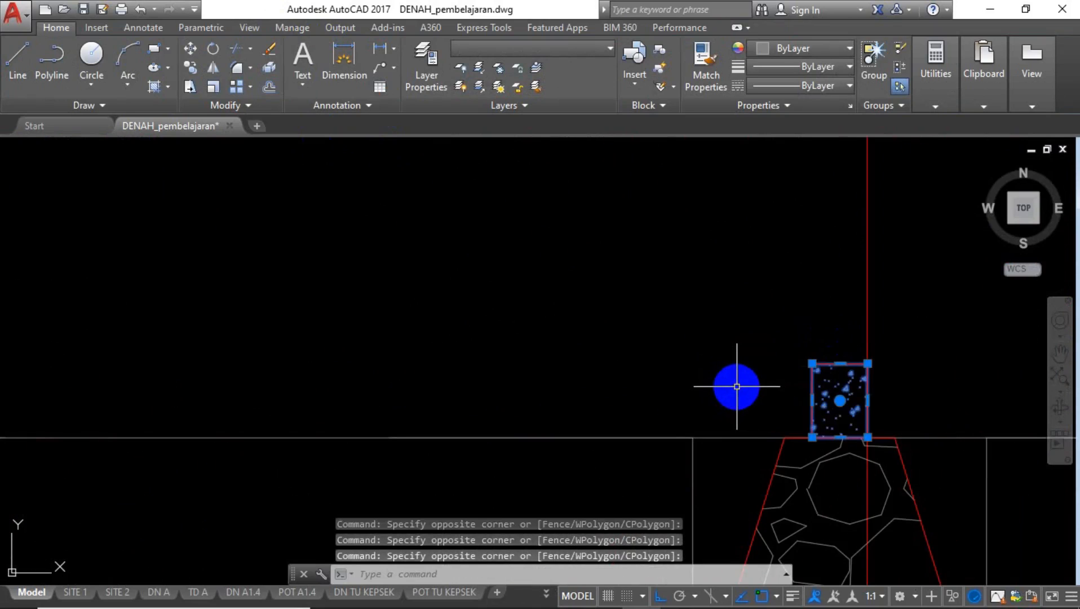
text(co)
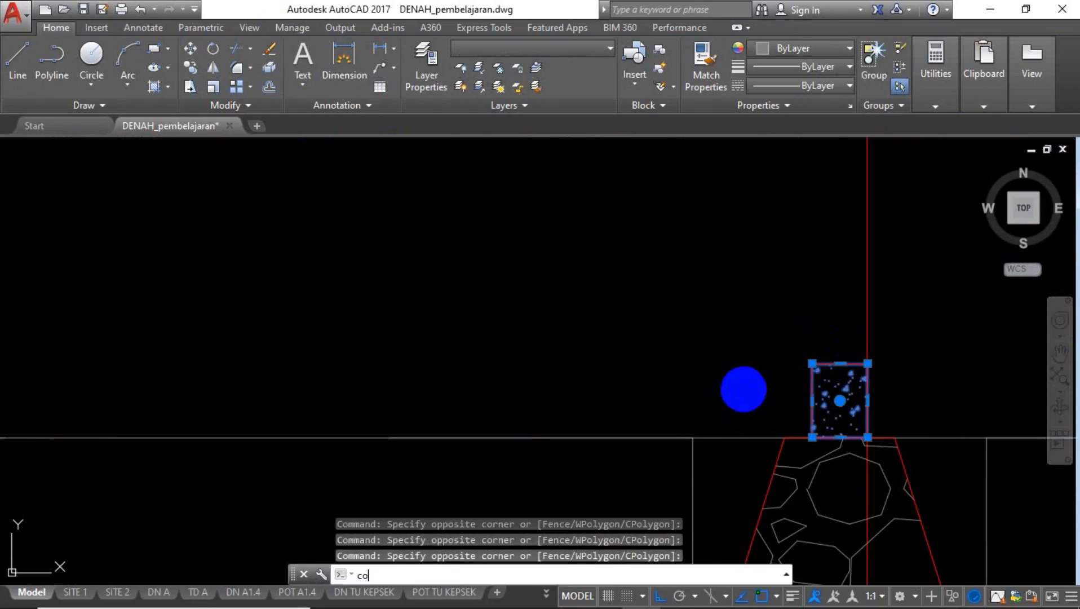
key(Return)
scroll(673, 401, down, 5)
click(809, 391)
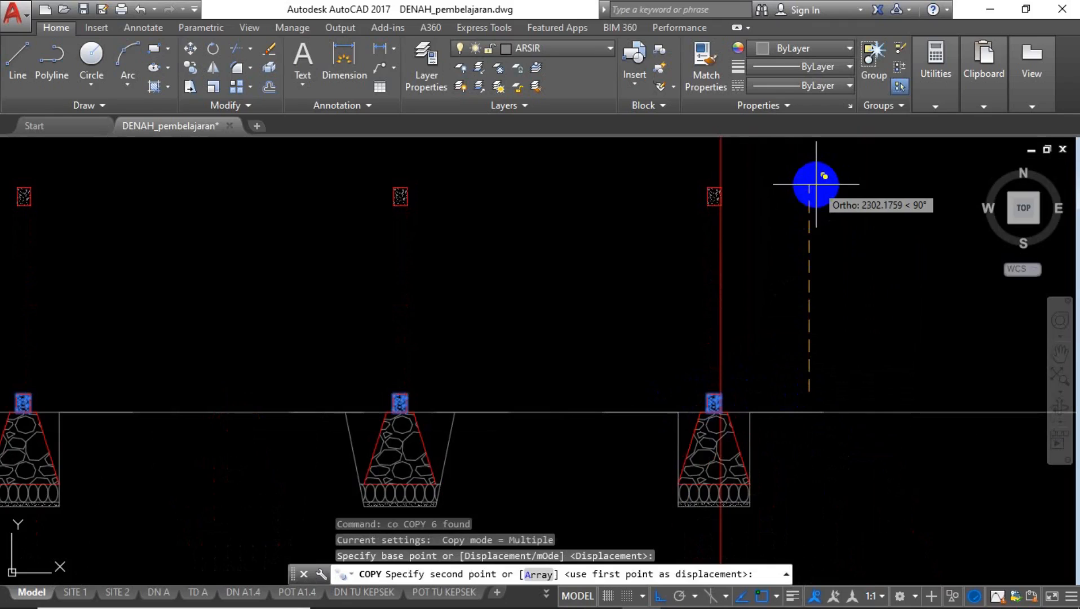
text(4)
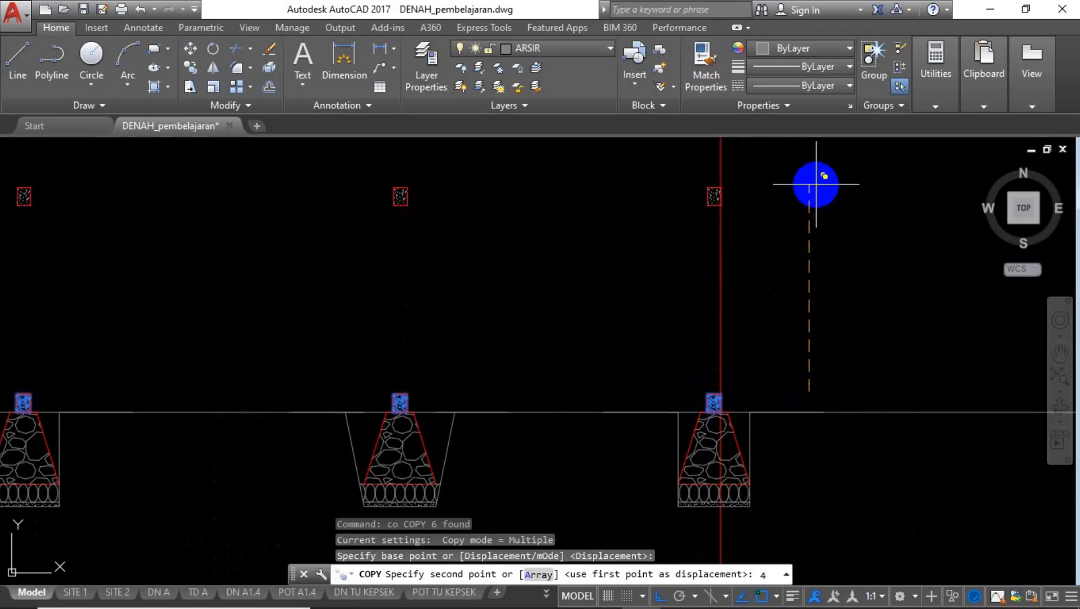
text(000)
key(Return)
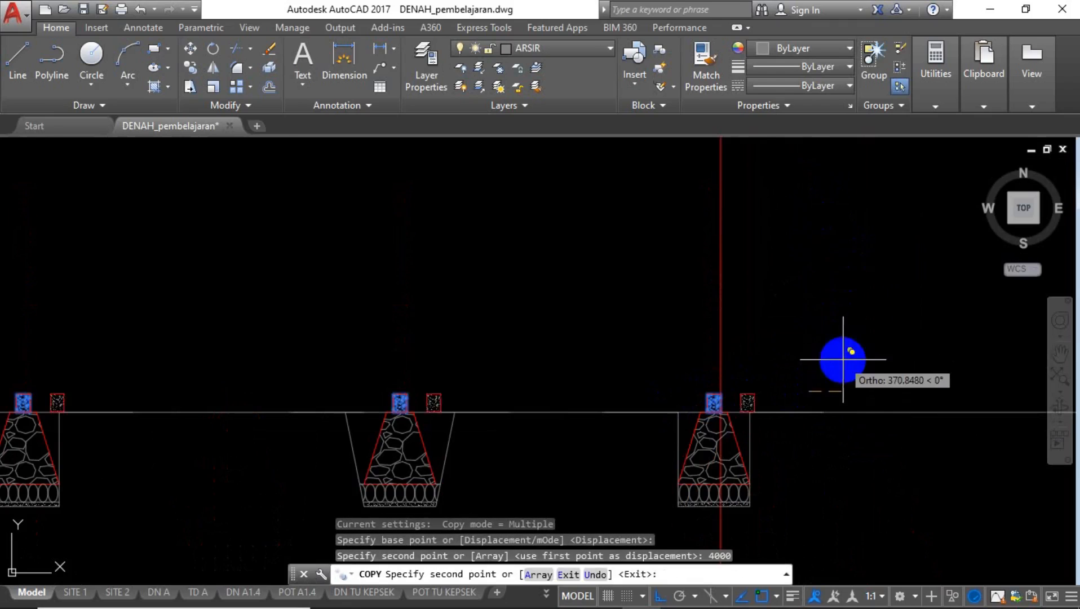
scroll(840, 360, down, 5)
middle_drag(803, 309, 539, 297)
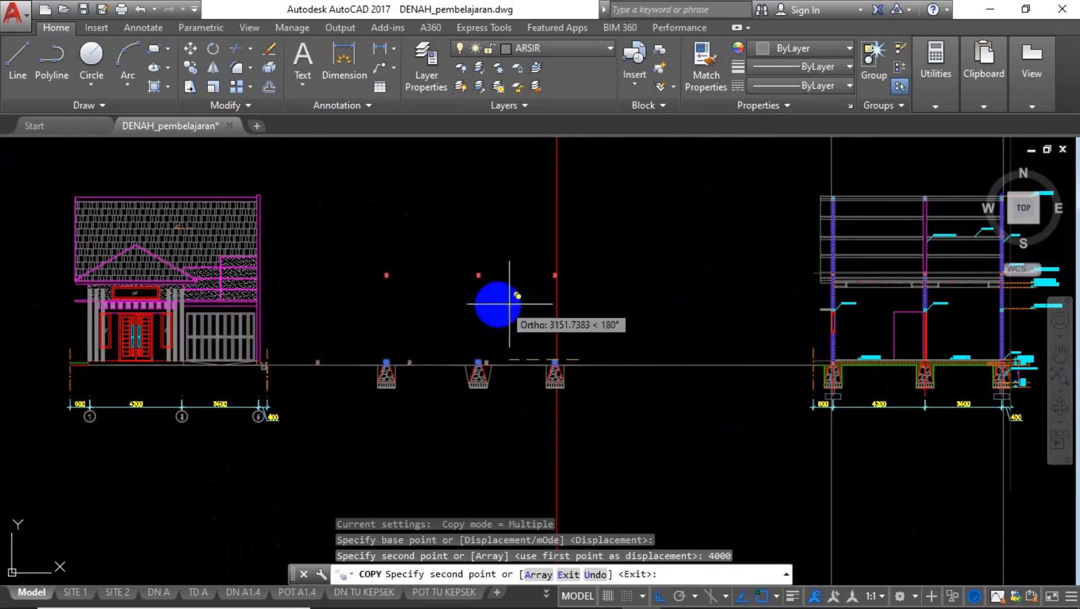
key(Escape)
Draw a horizontal projection line from the right end of the front elevation's lower ridge line across to the existing section.
scroll(355, 325, up, 2)
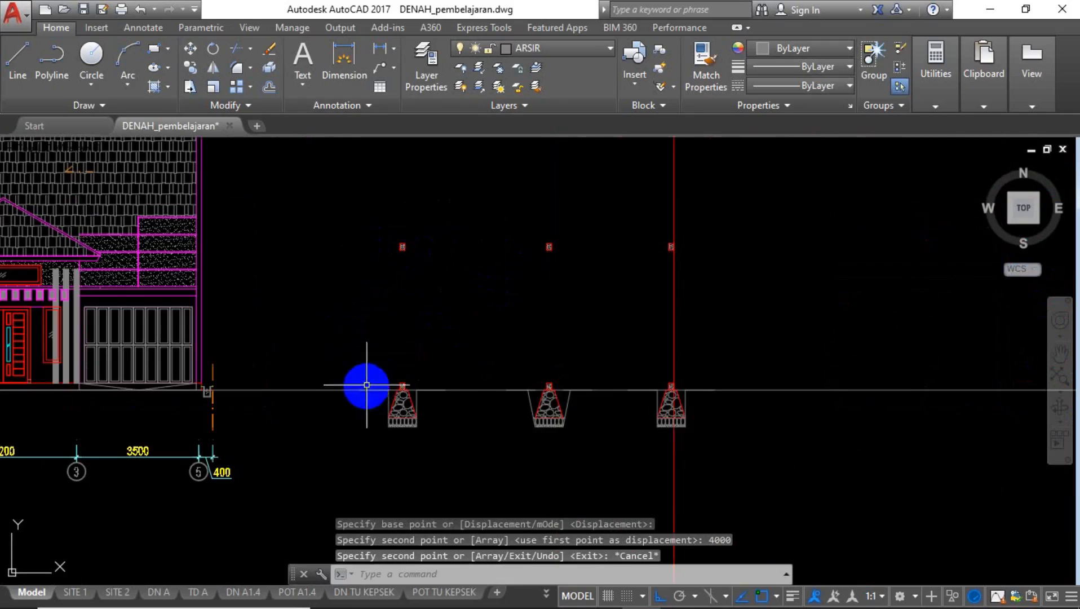
middle_drag(401, 378, 504, 494)
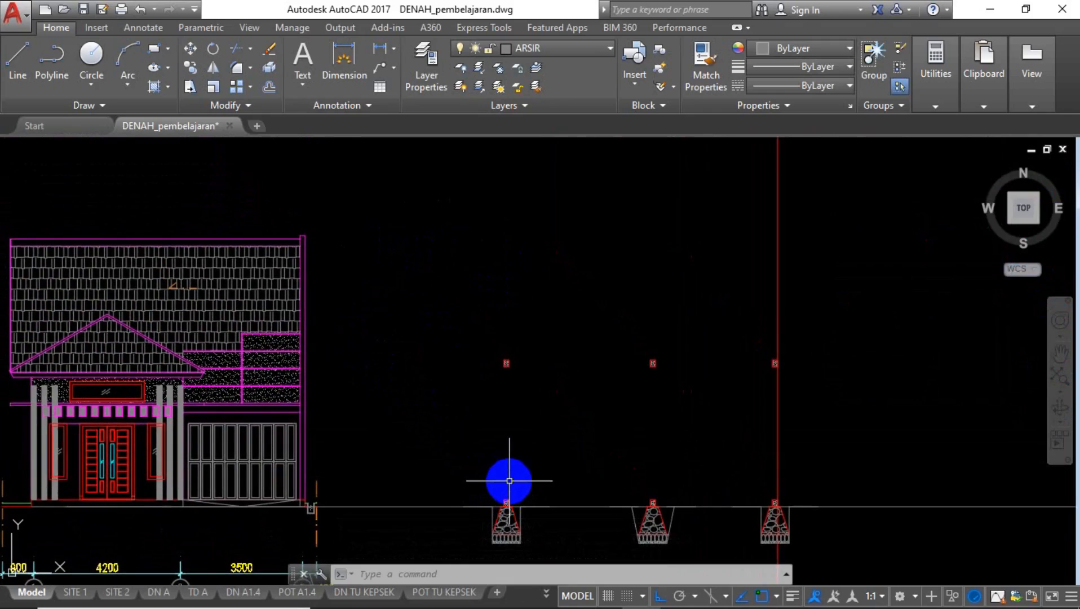
text(m)
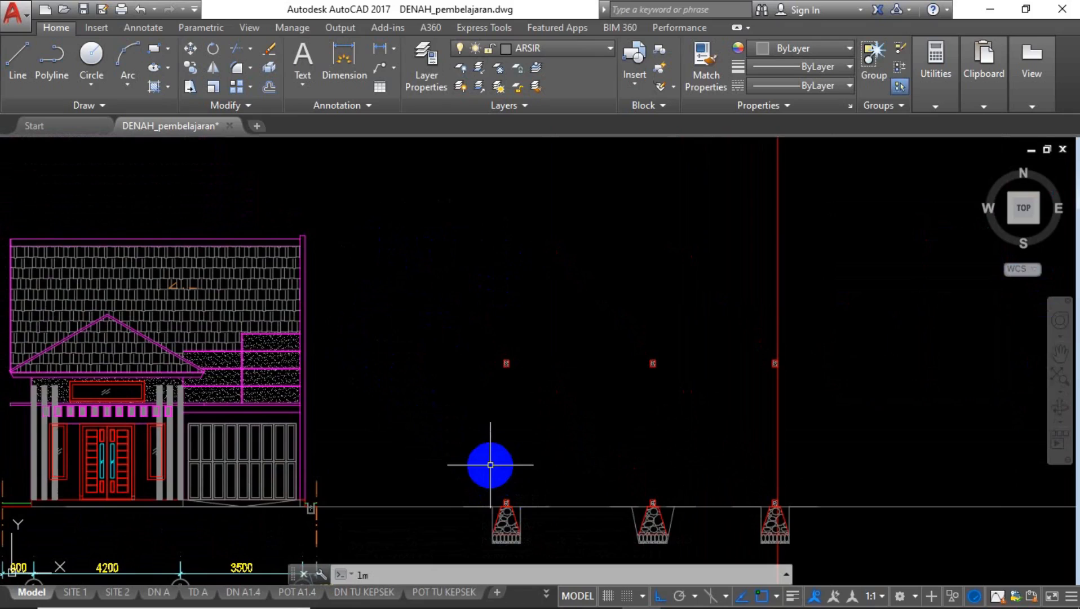
key(Return)
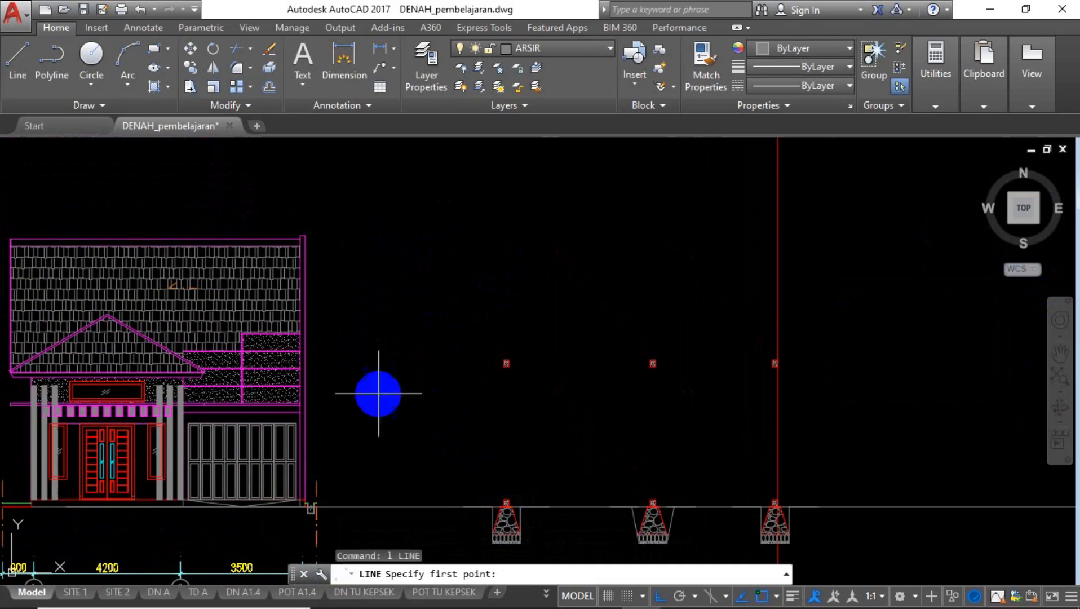
scroll(291, 236, up, 5)
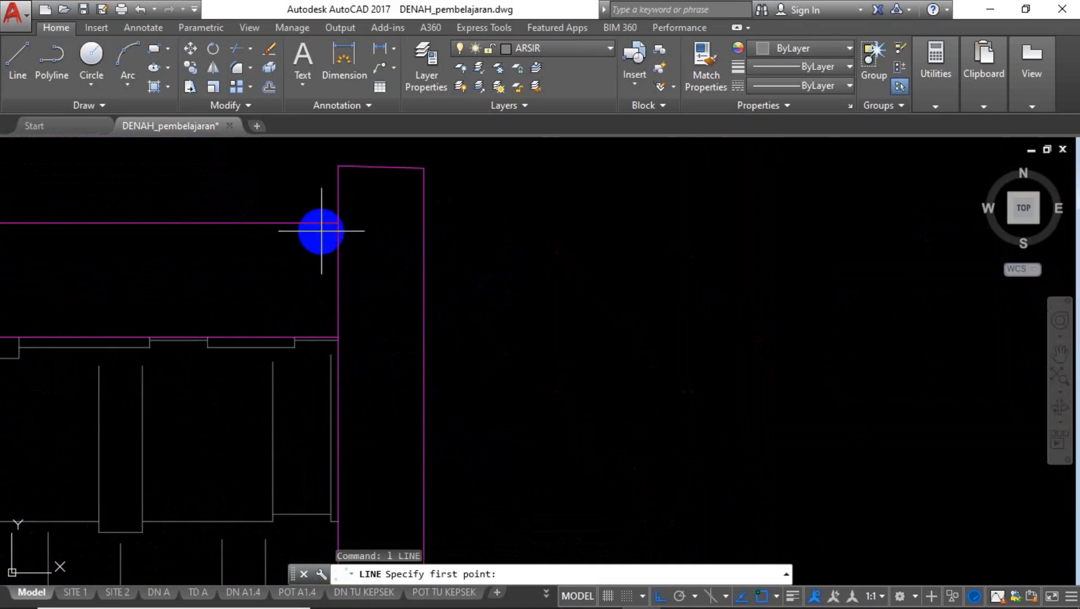
scroll(381, 296, down, 5)
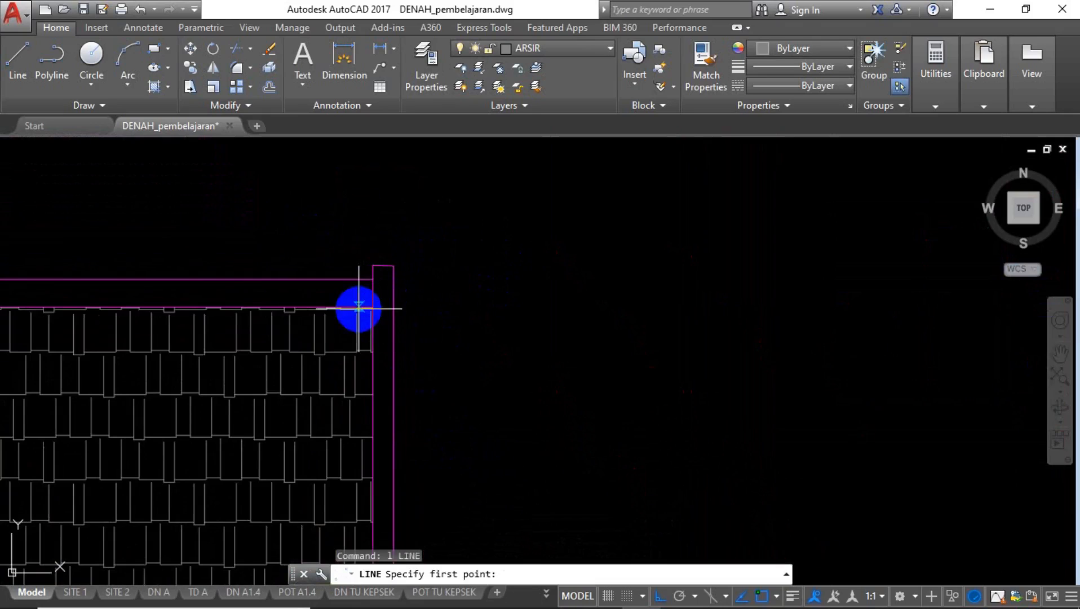
scroll(358, 308, up, 2)
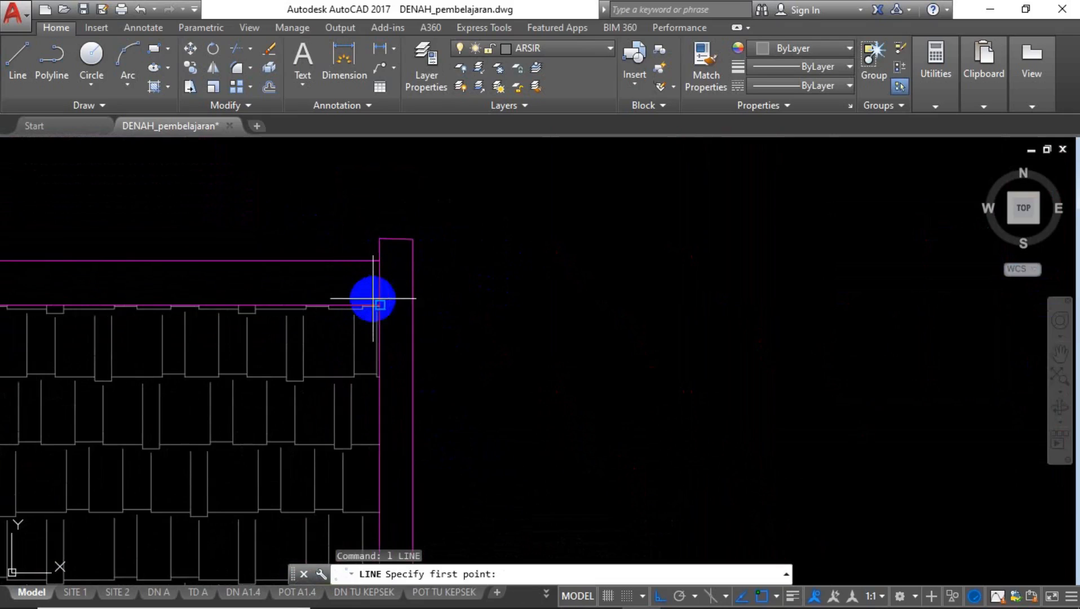
scroll(374, 301, up, 5)
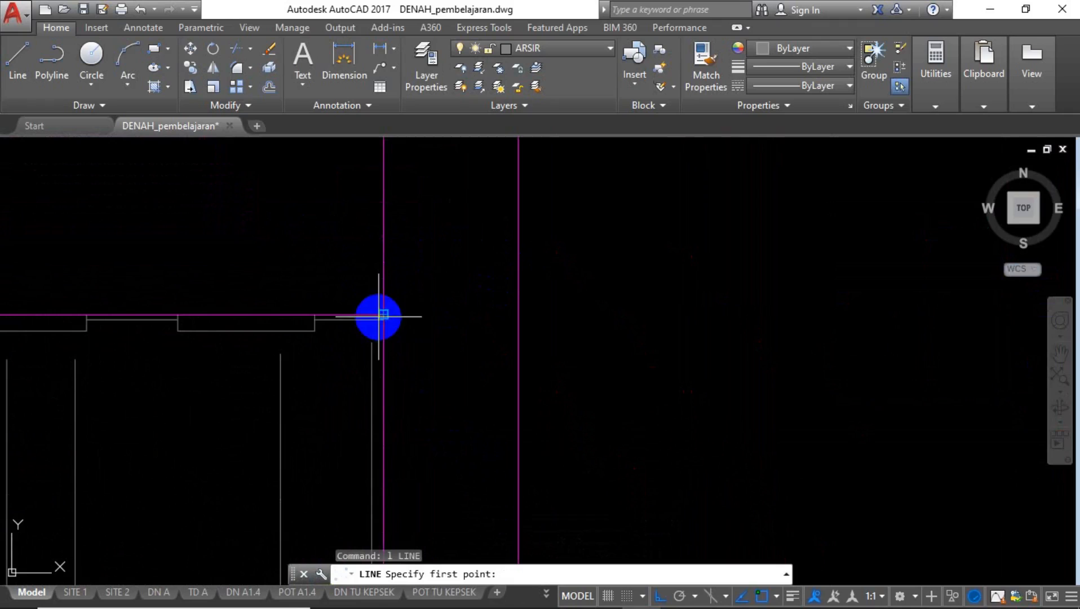
click(382, 314)
scroll(357, 308, down, 6)
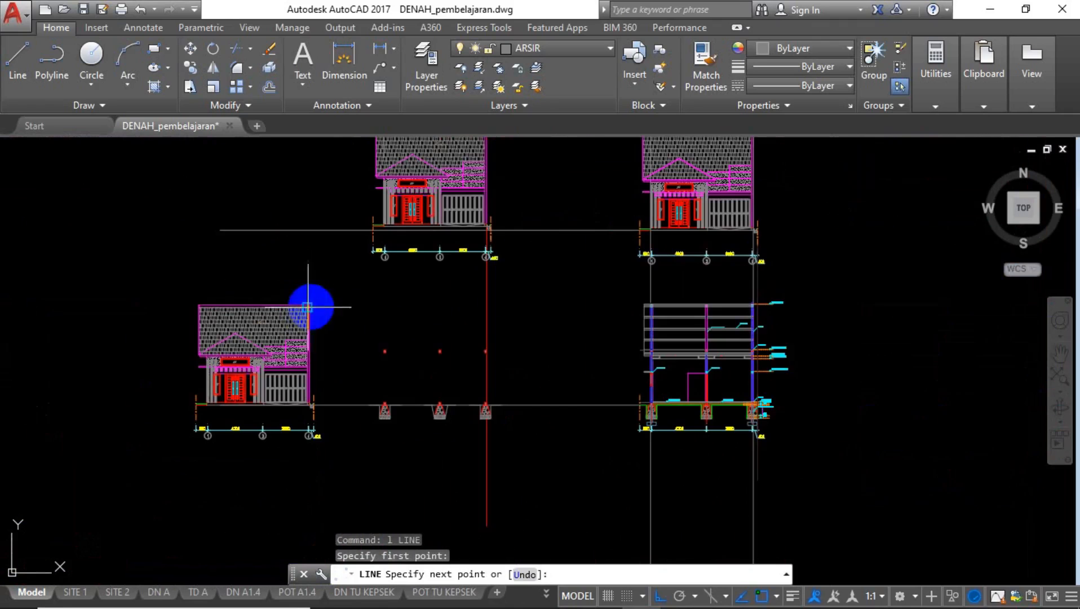
scroll(649, 309, up, 3)
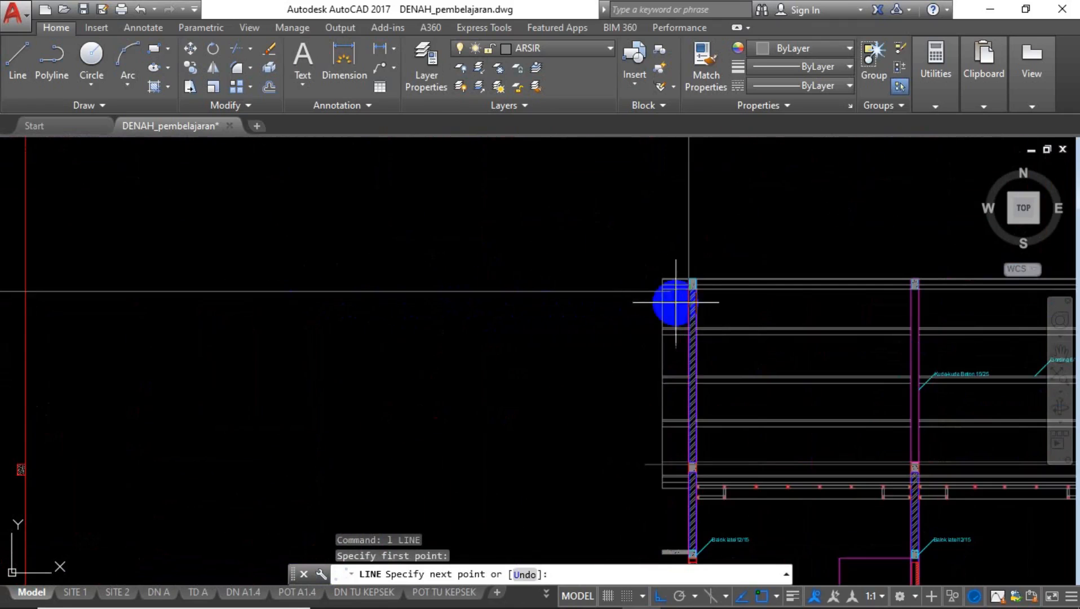
scroll(671, 290, up, 5)
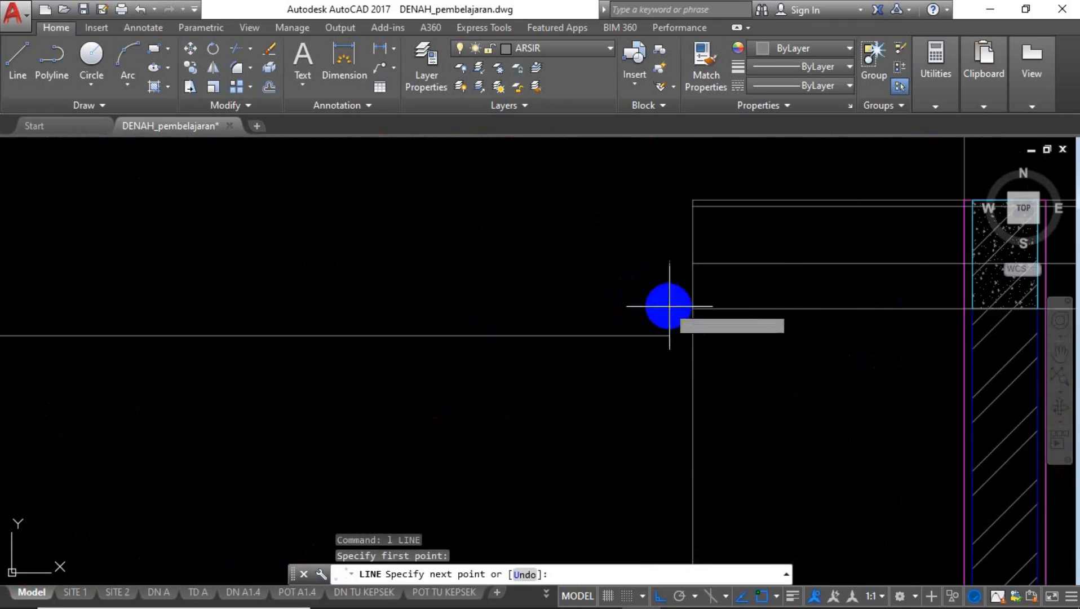
click(746, 333)
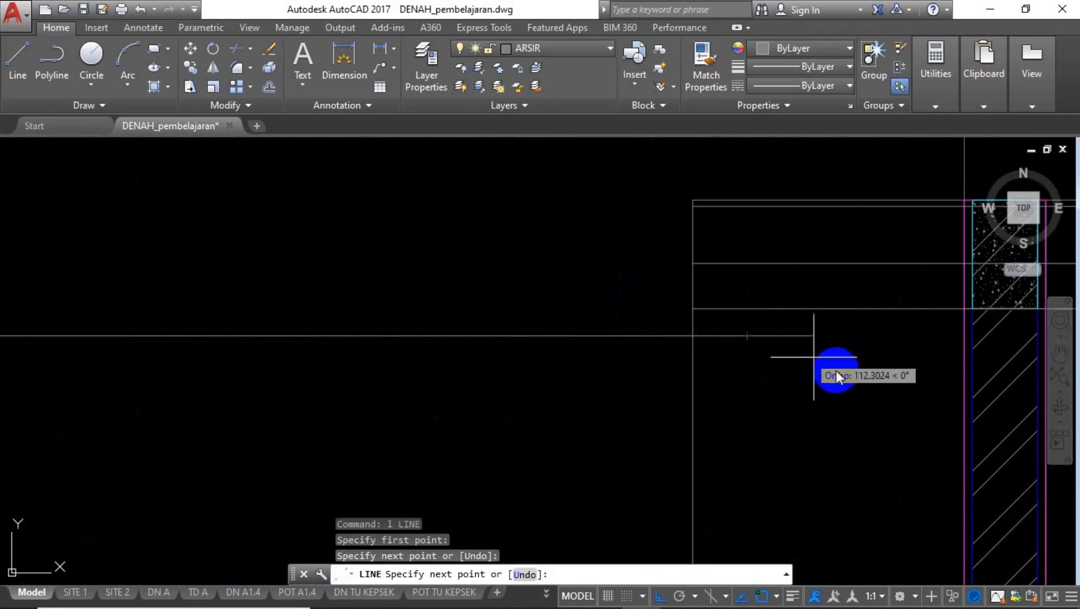
key(Return)
scroll(828, 368, down, 3)
scroll(828, 368, down, 2)
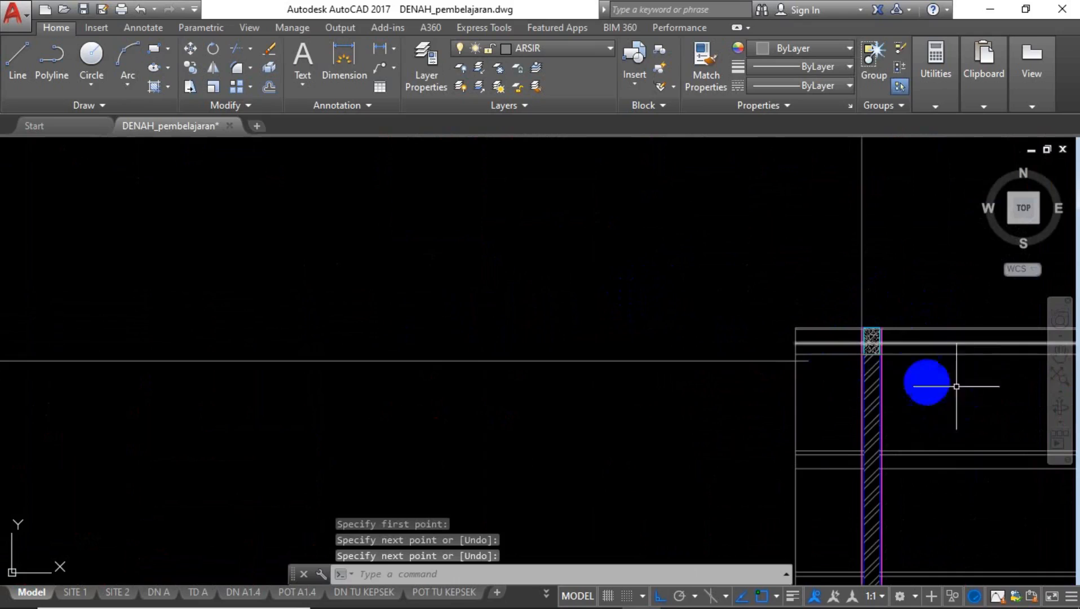
scroll(936, 366, down, 4)
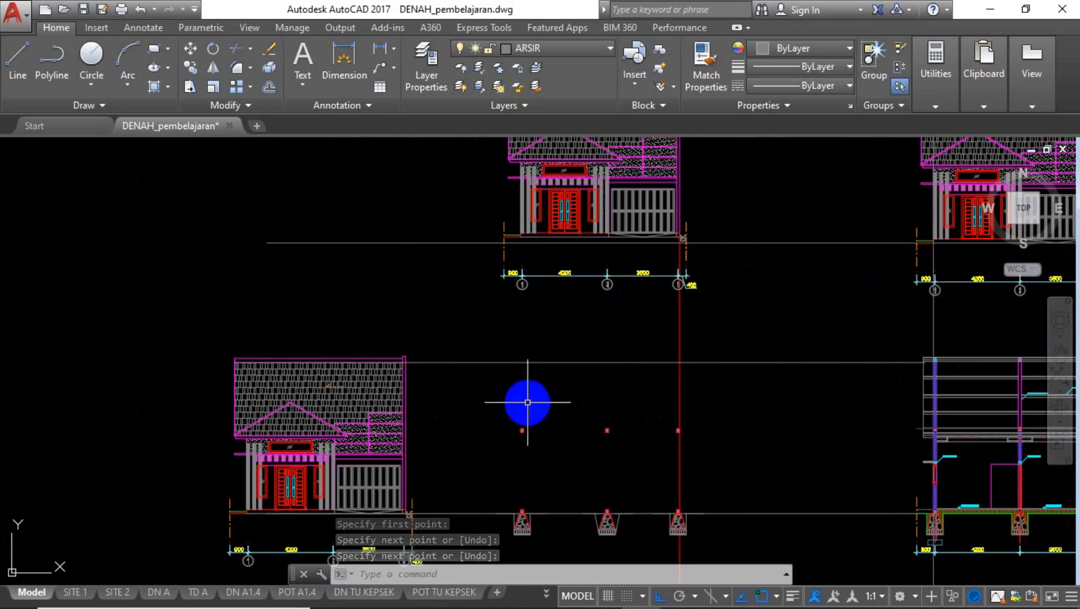
Copy the hatched left and right upper beams straight up so their top edges meet the roof projection line.
scroll(516, 378, up, 2)
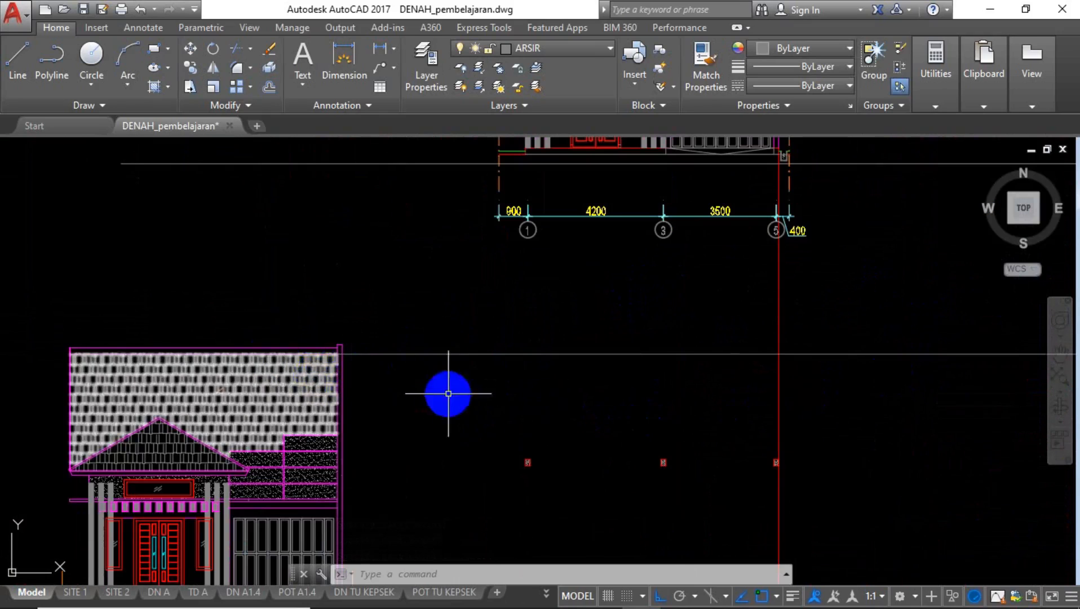
middle_drag(473, 359, 475, 265)
scroll(520, 345, up, 2)
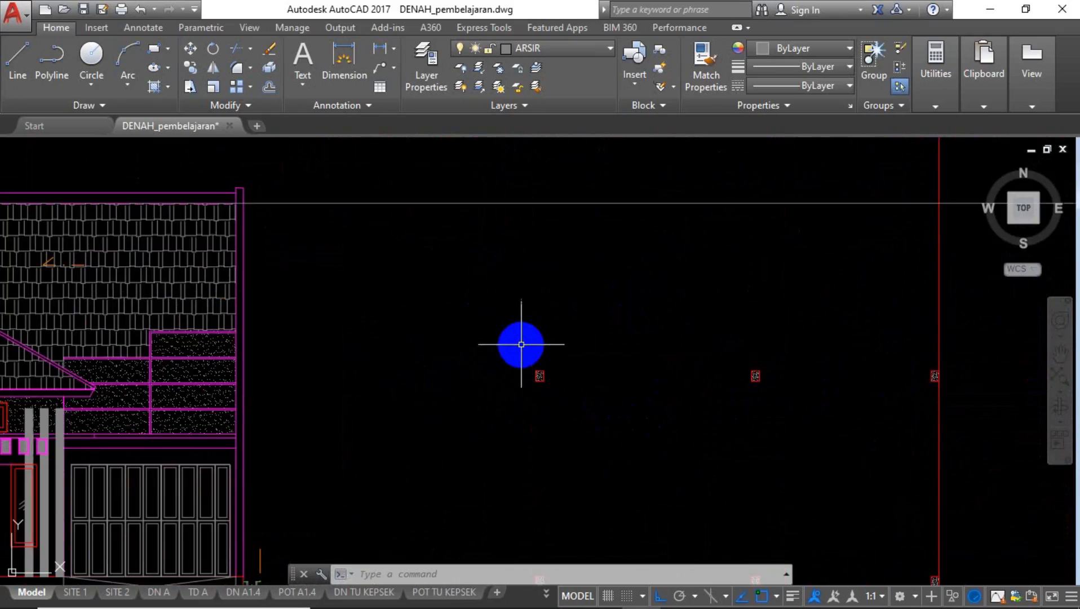
scroll(465, 348, down, 2)
click(465, 337)
click(508, 383)
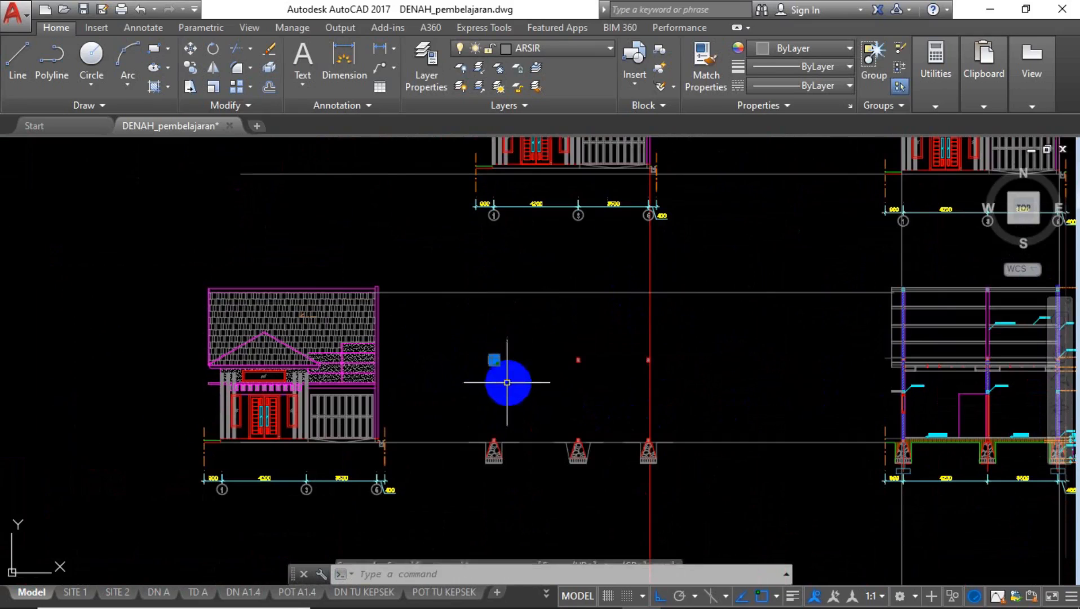
click(622, 345)
click(671, 375)
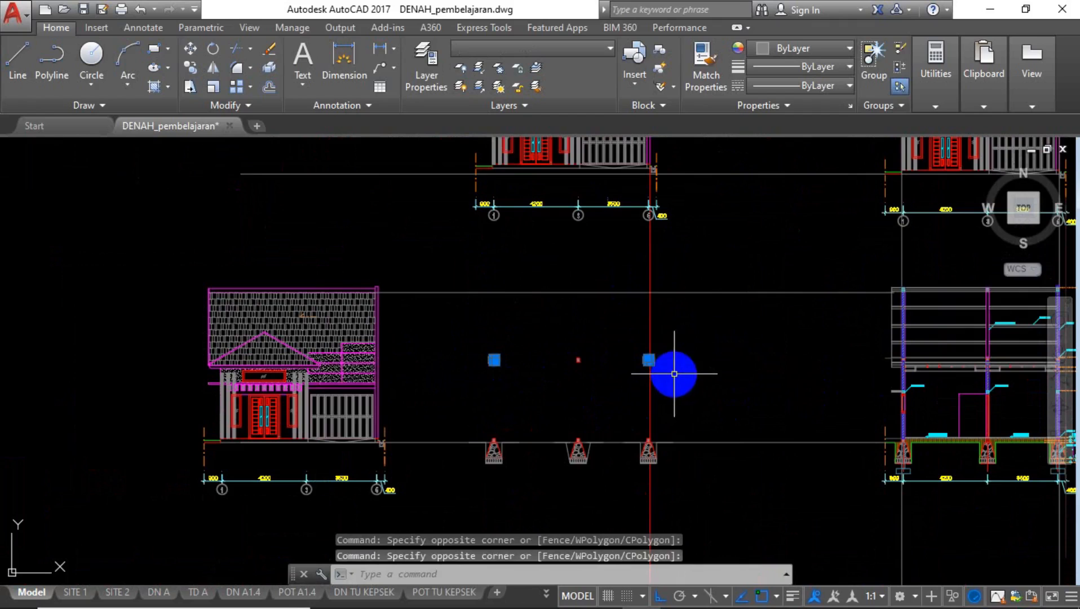
text(co)
key(Return)
scroll(490, 361, up, 4)
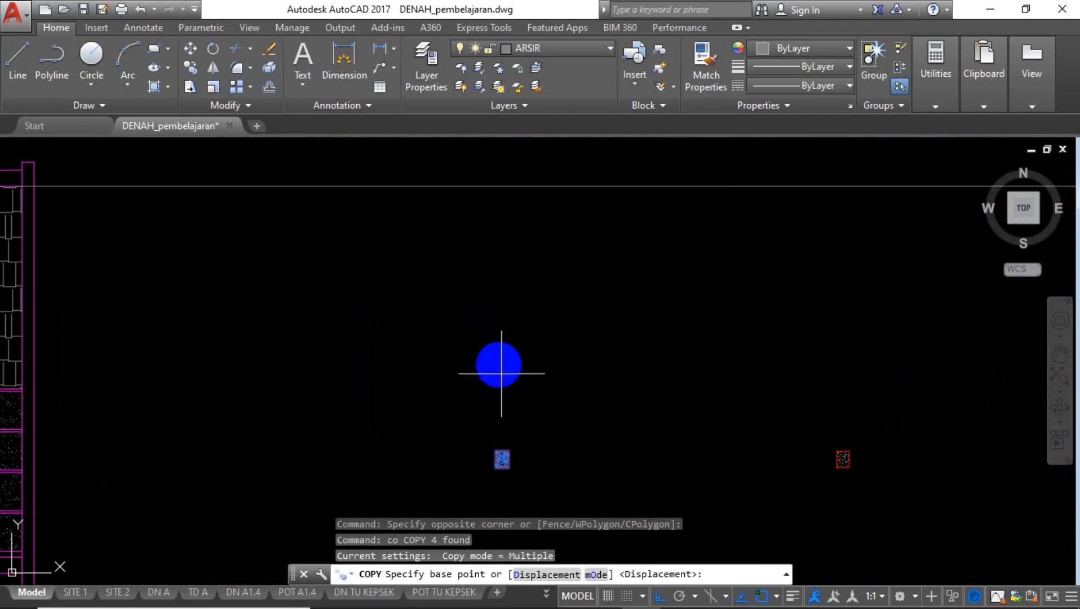
scroll(510, 442, up, 2)
scroll(514, 448, up, 1)
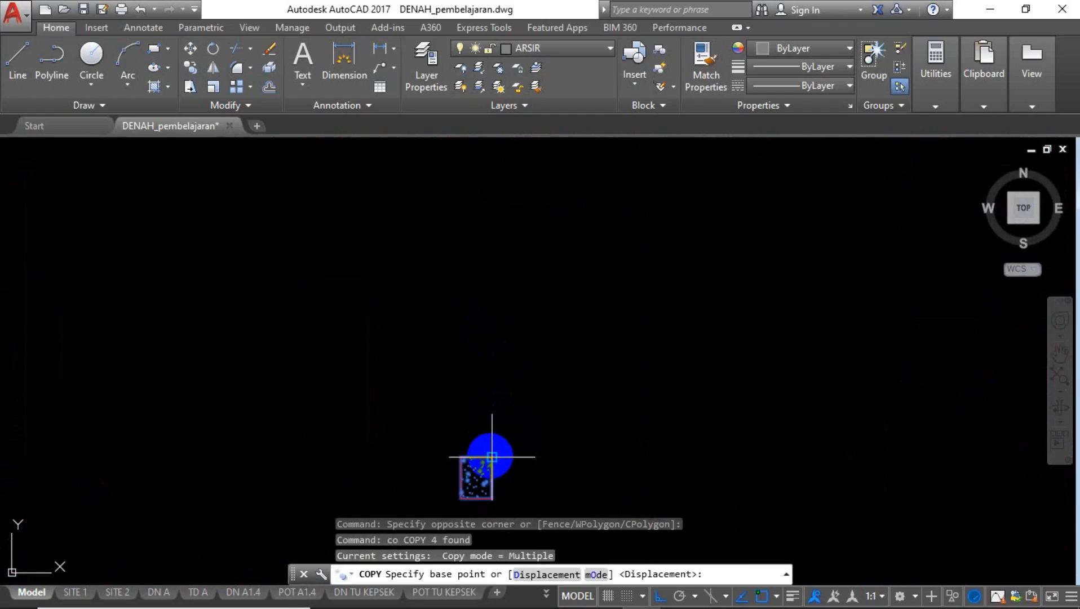
scroll(494, 451, up, 2)
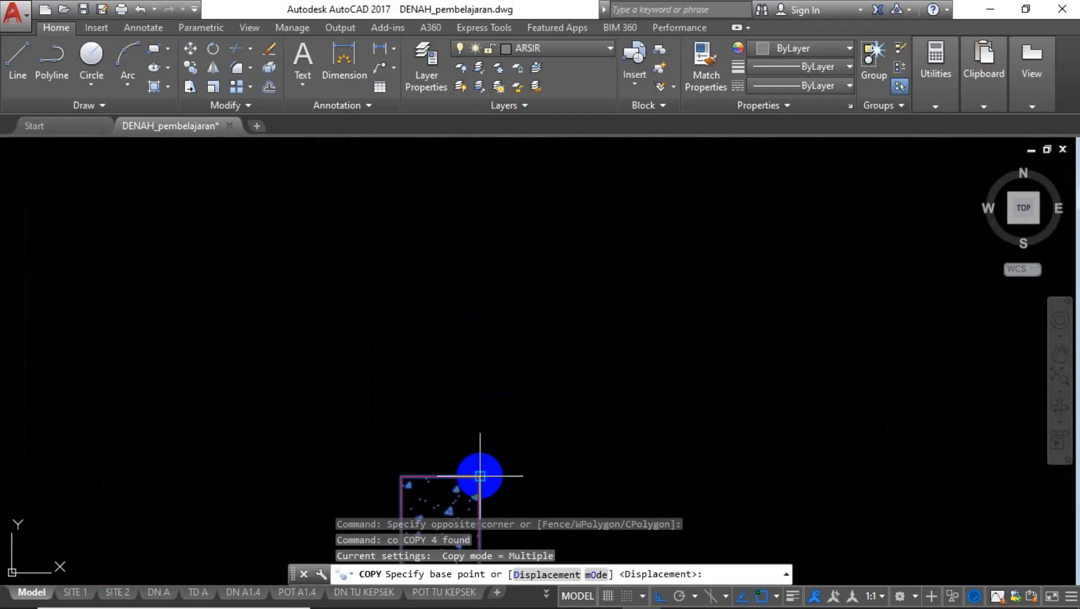
click(480, 475)
scroll(474, 470, down, 4)
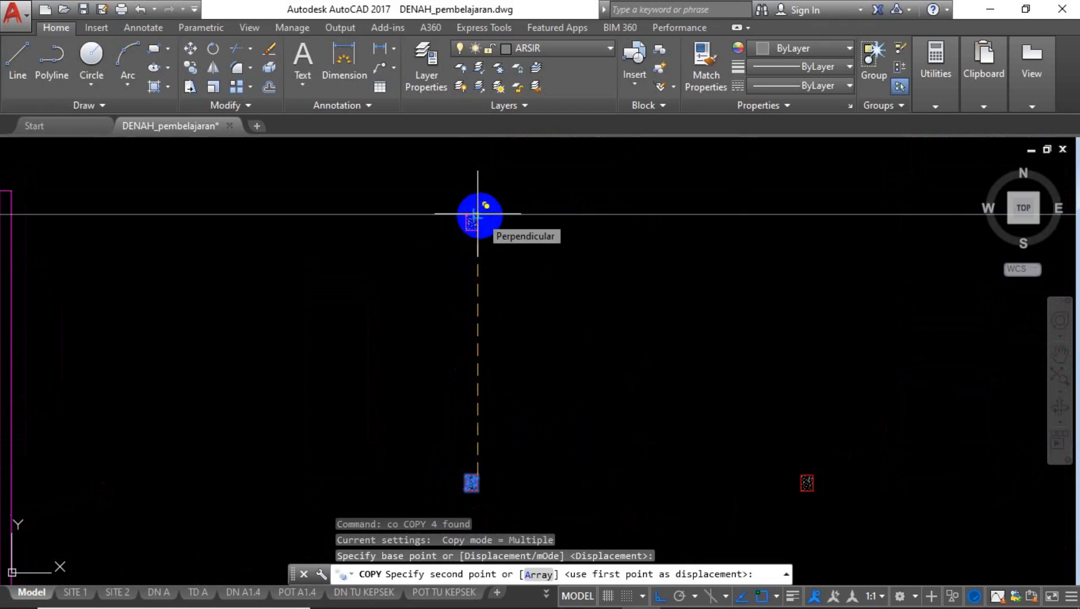
click(478, 213)
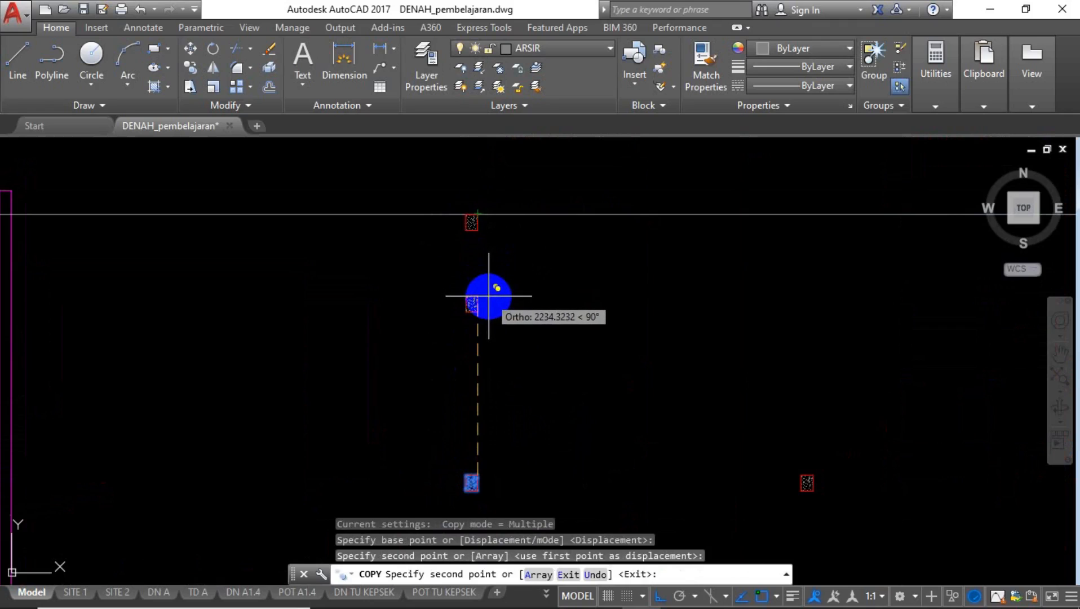
key(Escape)
On the DINDING LUAR layer, draw a vertical wall line from the lower-left corner of the left roof-level beam to the beam below.
scroll(495, 308, down, 4)
middle_drag(532, 378, 449, 354)
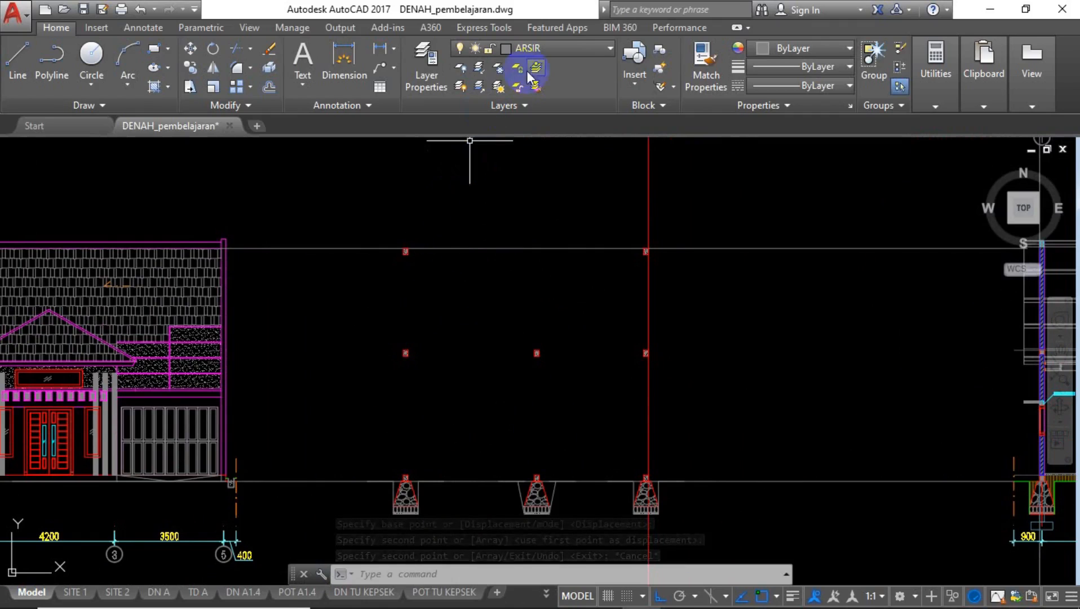
click(526, 48)
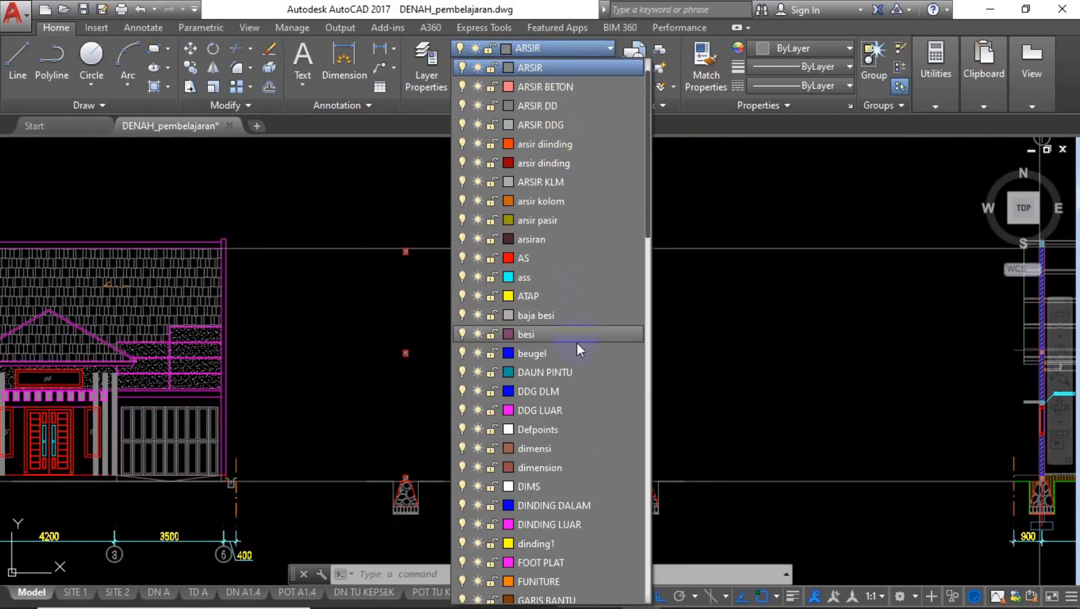
click(568, 522)
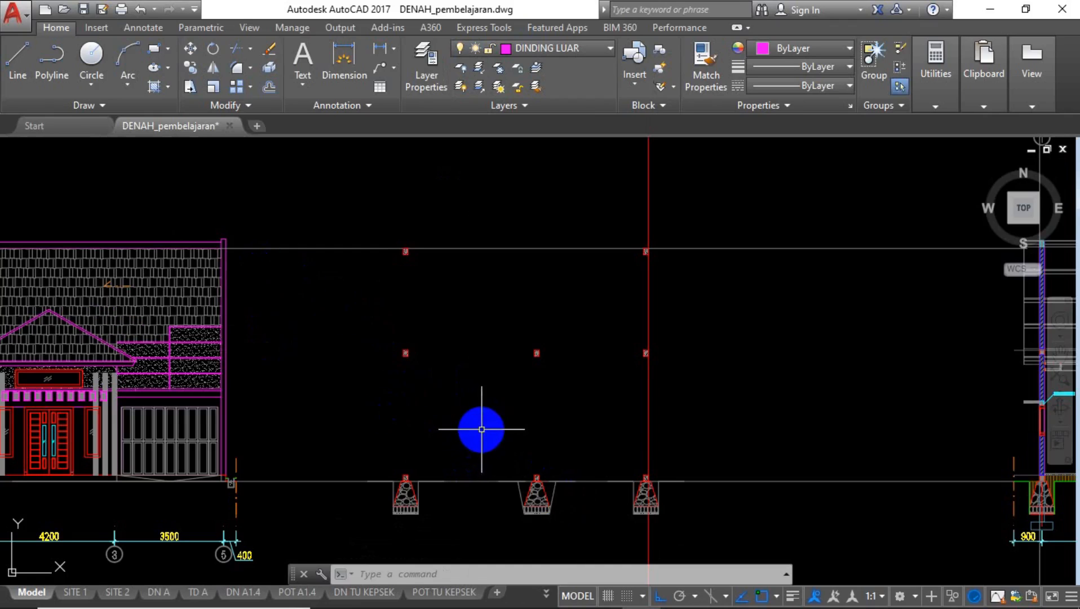
text(l)
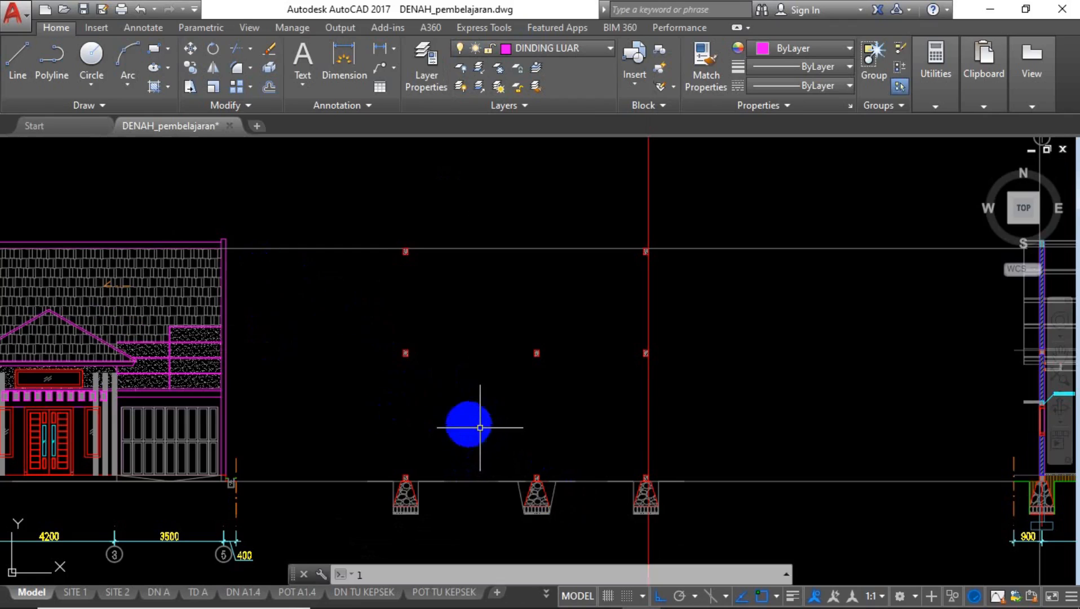
key(Return)
scroll(396, 249, up, 5)
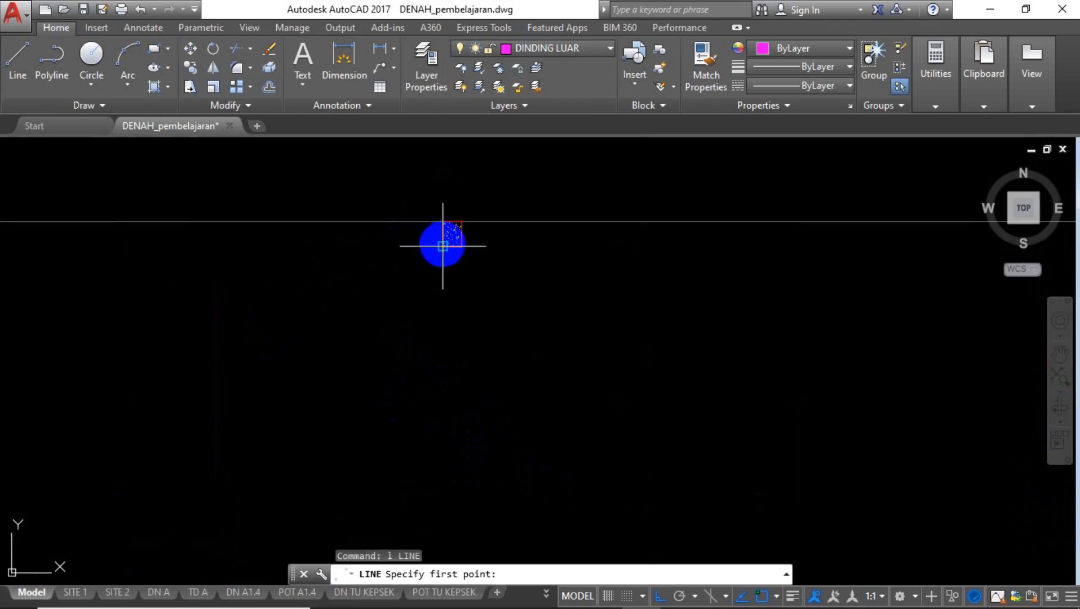
click(442, 245)
scroll(434, 257, down, 3)
scroll(440, 304, up, 3)
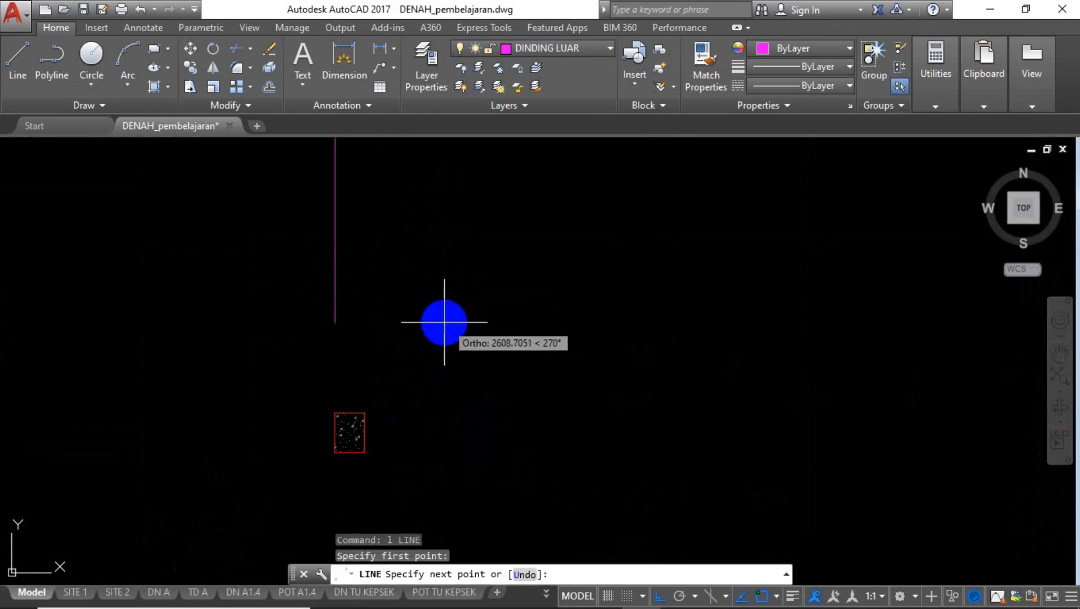
click(337, 403)
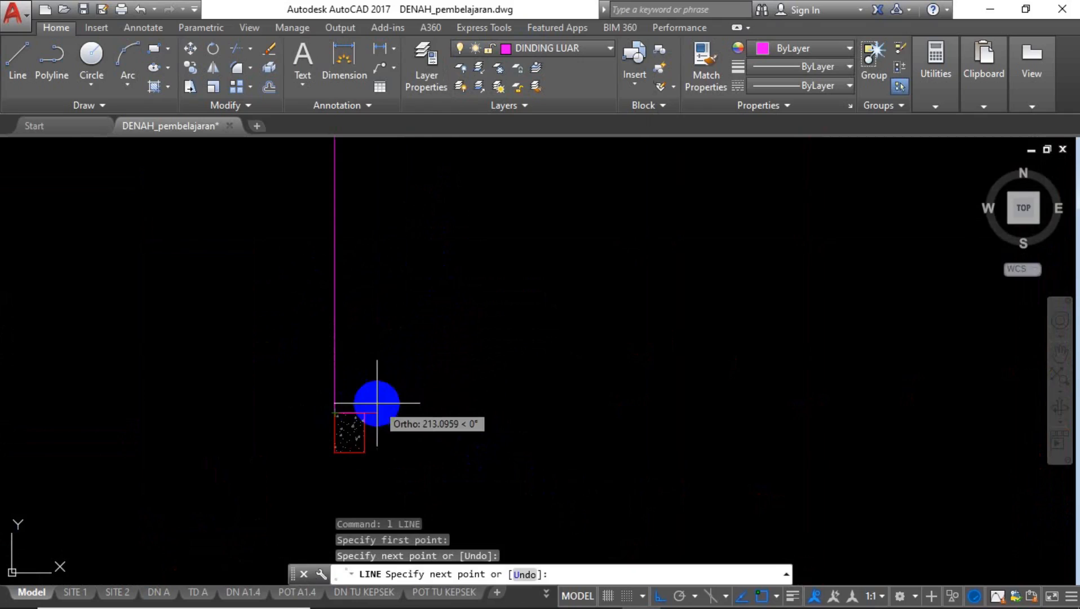
key(Return)
Copy the left upper wall line to the right edge of the left beam and to both edges of the right beam.
click(372, 341)
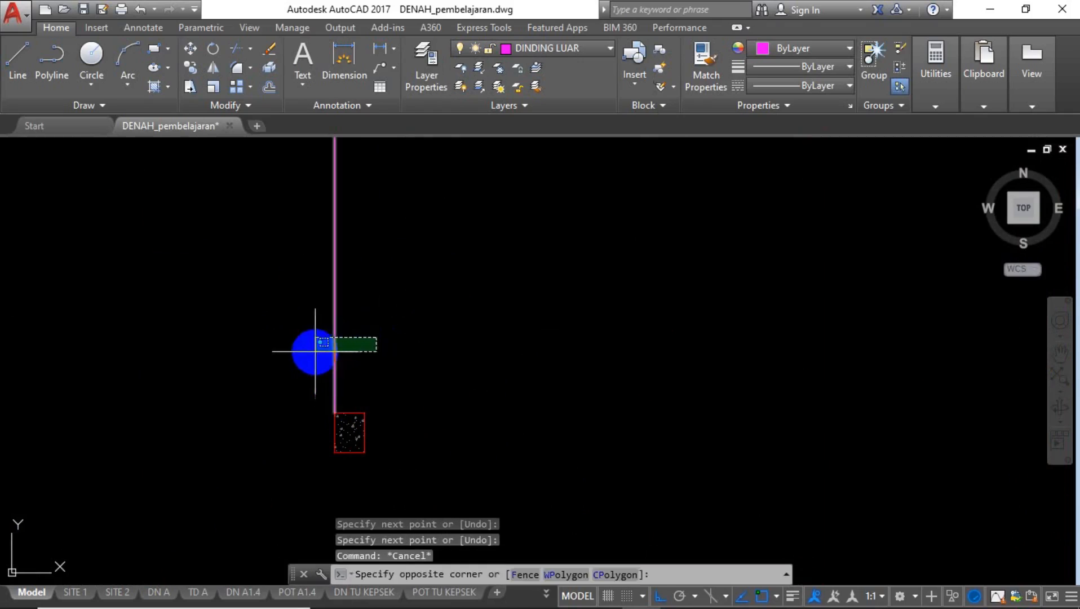
click(314, 353)
text(co)
key(Return)
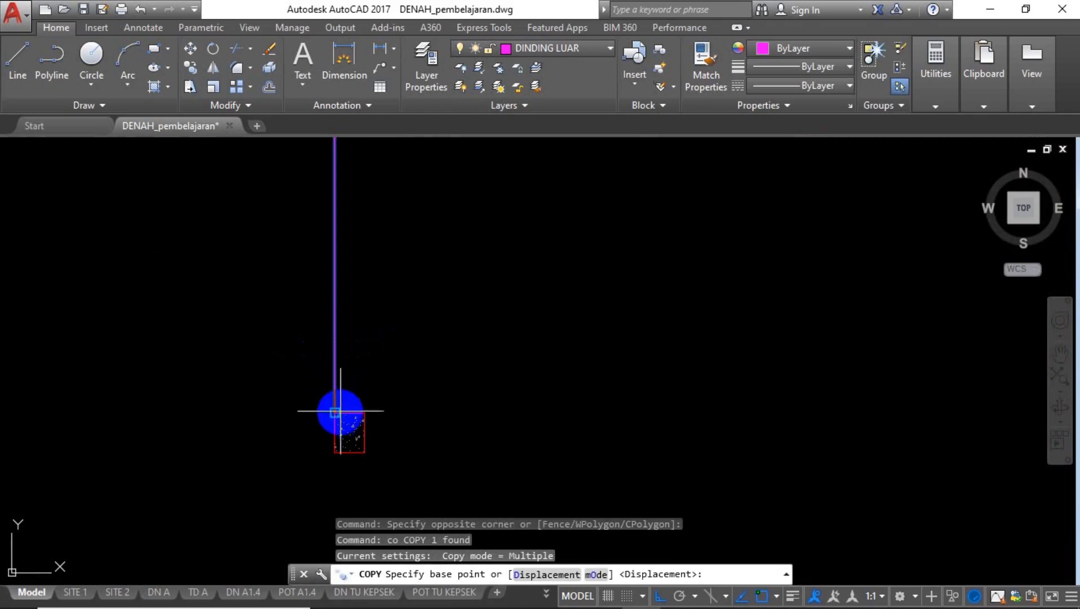
click(335, 412)
scroll(310, 417, down, 5)
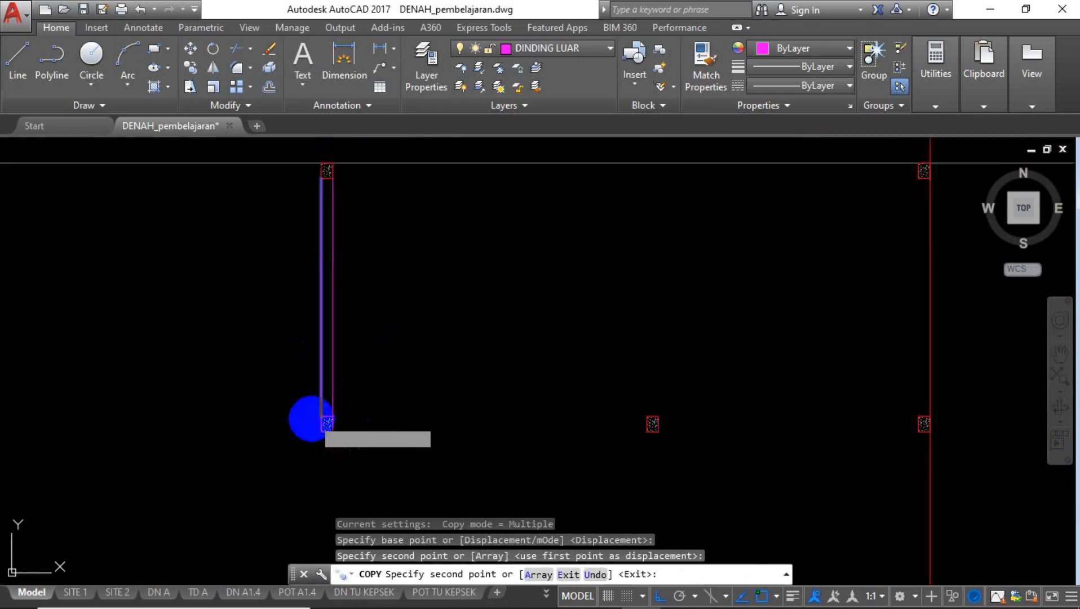
scroll(520, 416, up, 4)
click(598, 462)
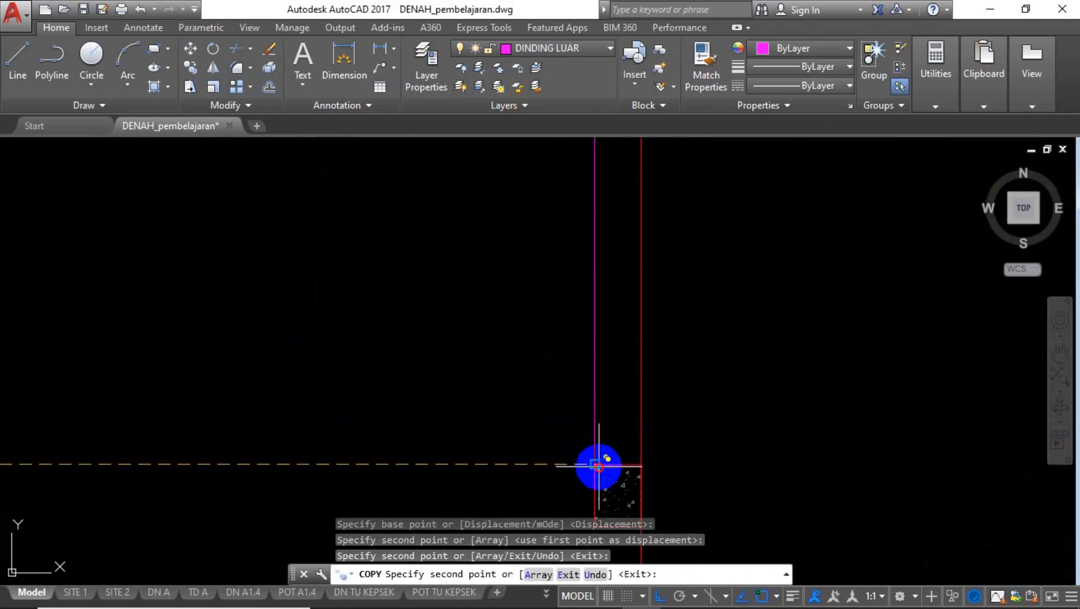
scroll(641, 395, down, 4)
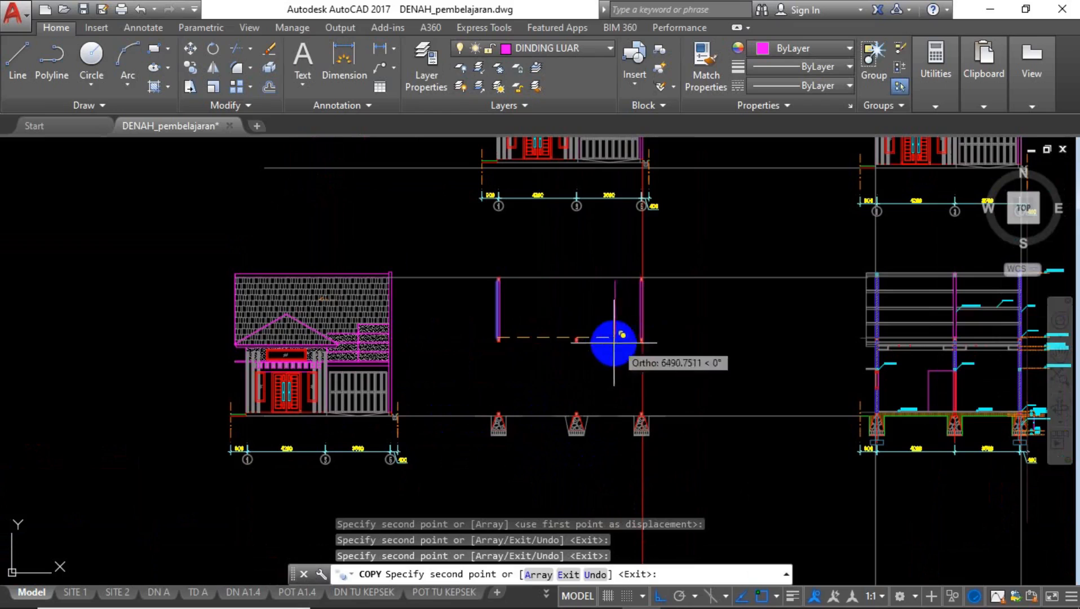
key(Escape)
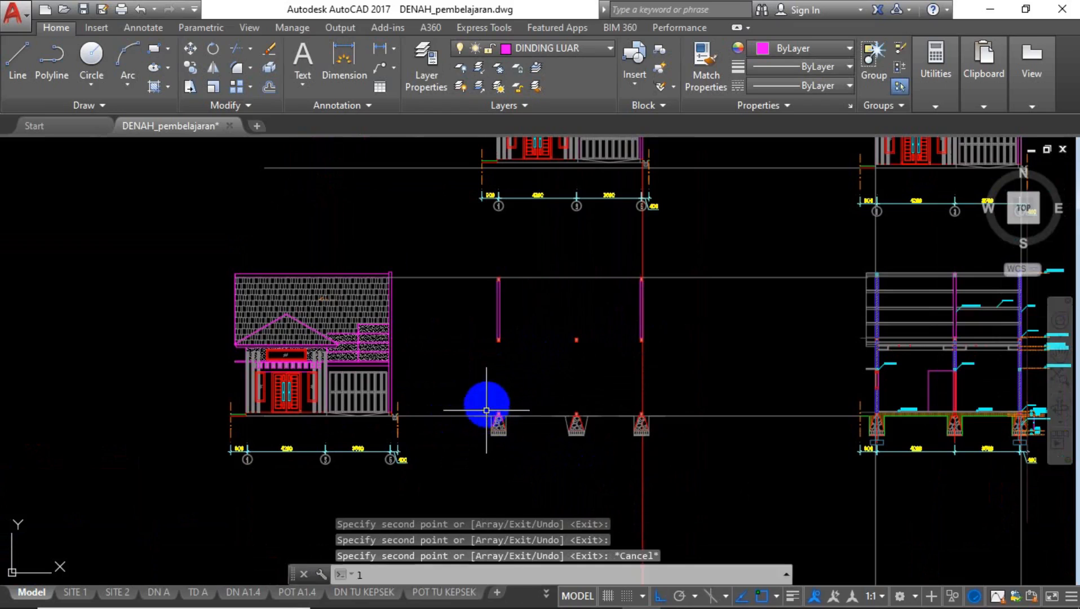
Draw a vertical wall line from the lower-left corner of the left 4000-level beam down to the top-left corner of the left sloof.
text(l)
key(Return)
scroll(494, 338, up, 8)
click(495, 260)
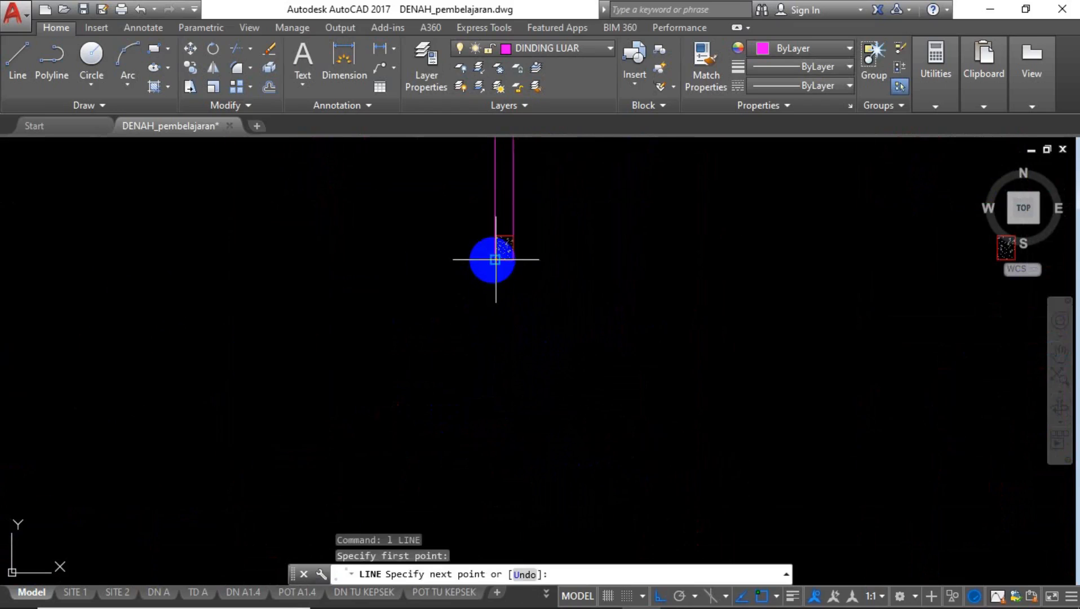
scroll(489, 265, down, 5)
scroll(489, 352, up, 6)
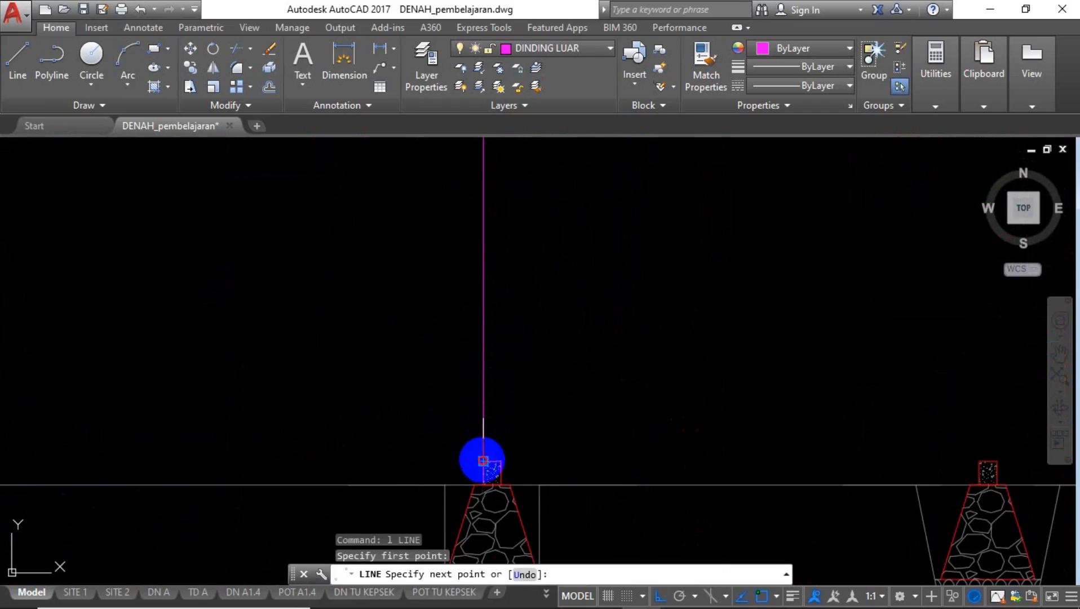
click(482, 454)
key(Escape)
Copy the left lower wall line to the right edge of the left sloof and to both edges of the middle and right sloofs.
click(513, 413)
click(448, 403)
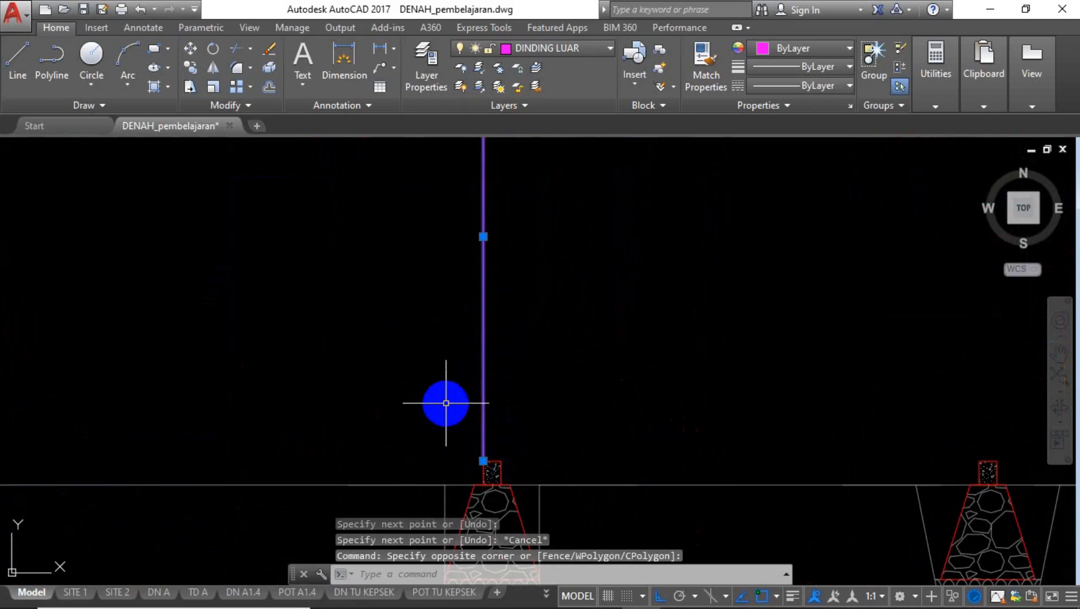
text(co)
key(Return)
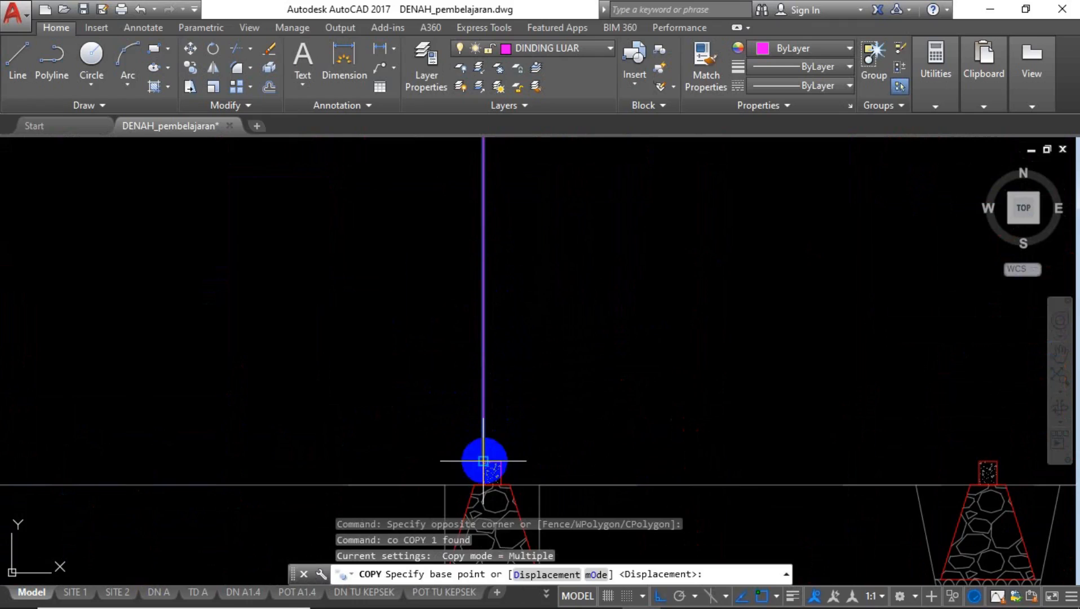
click(483, 461)
click(501, 460)
scroll(374, 424, down, 2)
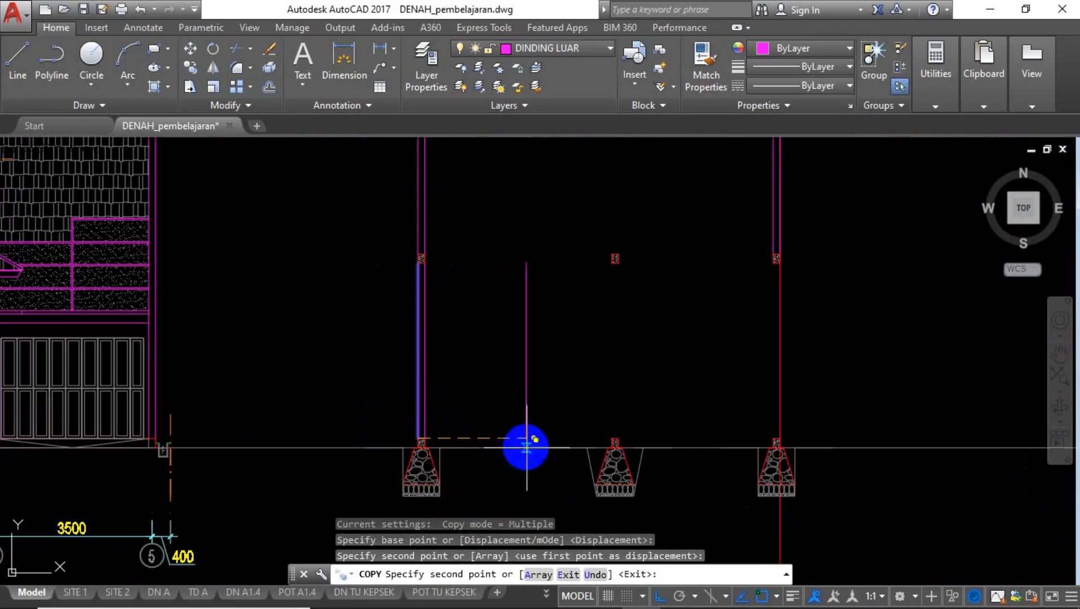
scroll(608, 448, up, 2)
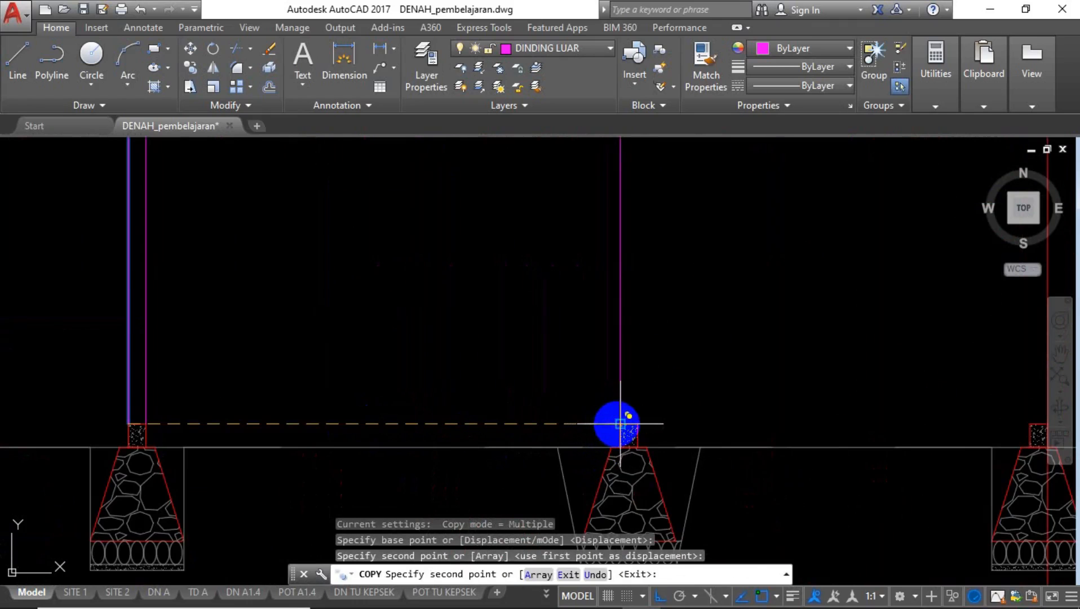
click(620, 424)
click(637, 423)
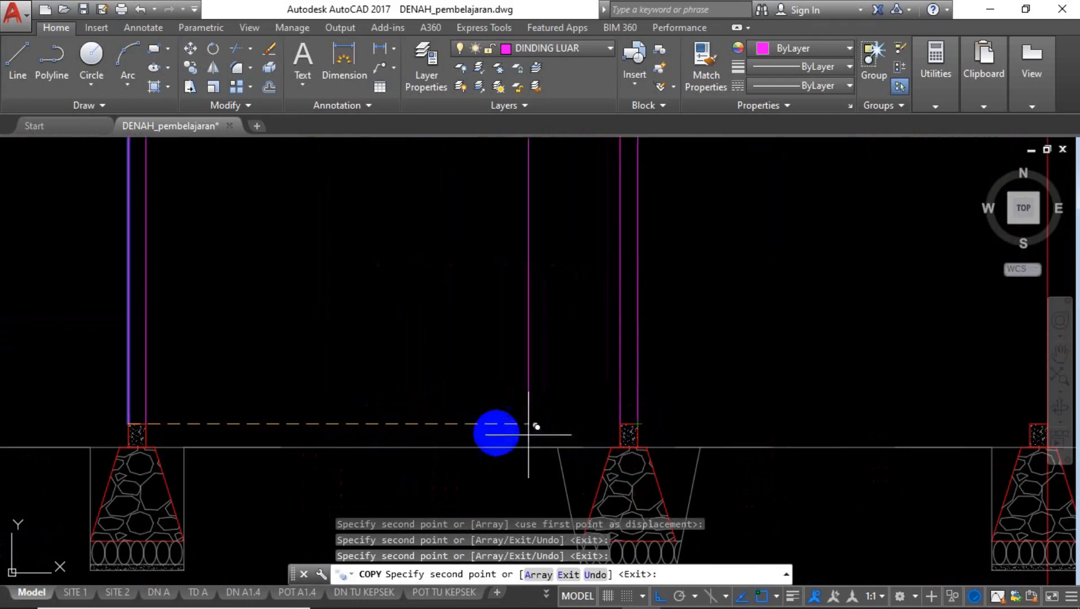
scroll(508, 433, down, 2)
scroll(702, 430, up, 3)
scroll(704, 431, up, 1)
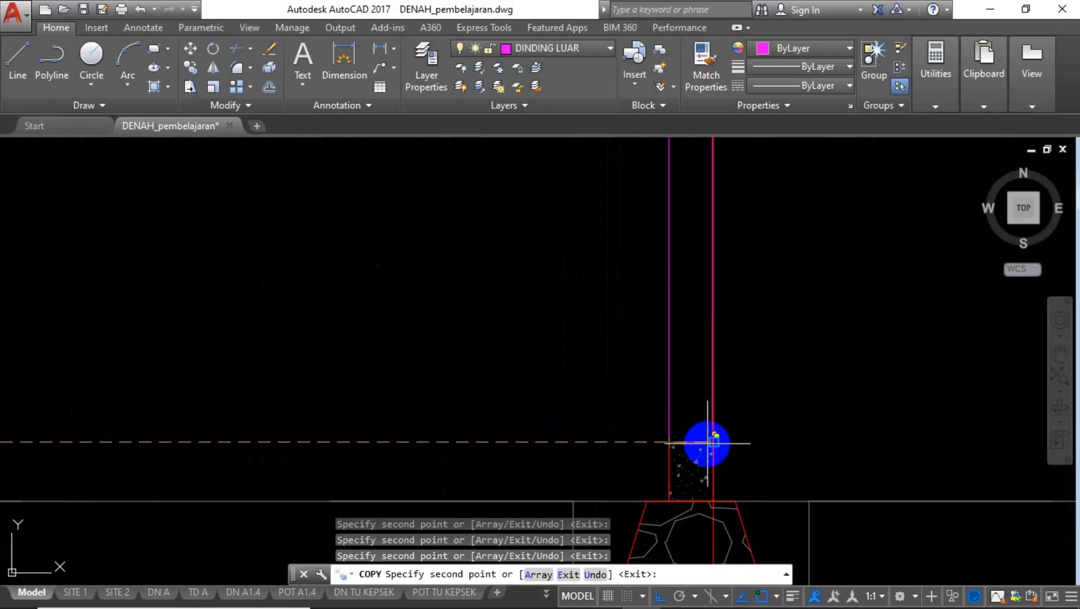
key(Return)
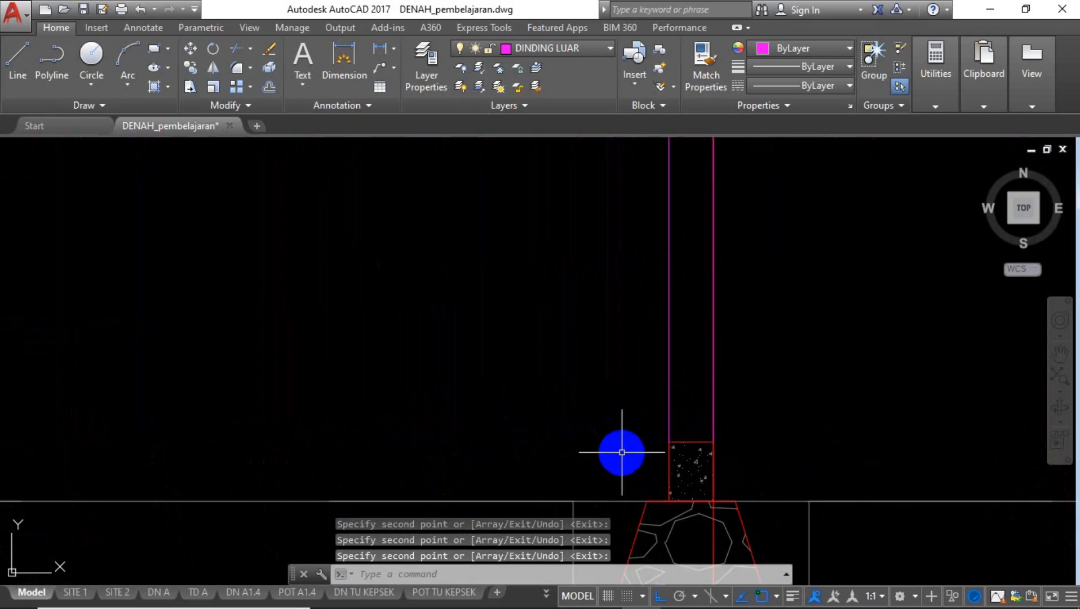
scroll(622, 452, down, 3)
scroll(578, 417, down, 1)
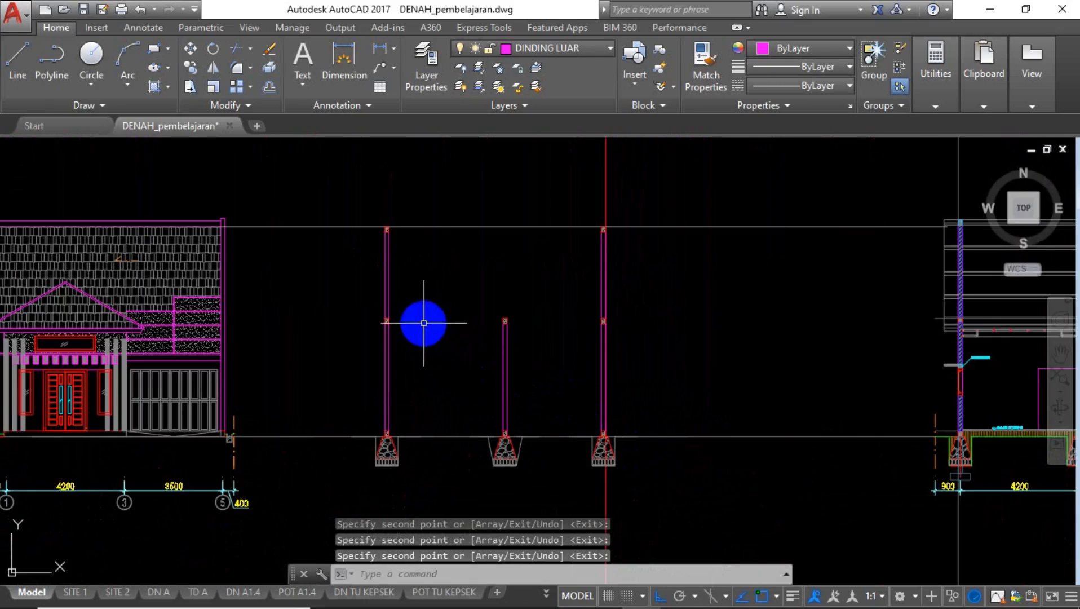
scroll(389, 331, up, 3)
middle_drag(453, 315, 545, 482)
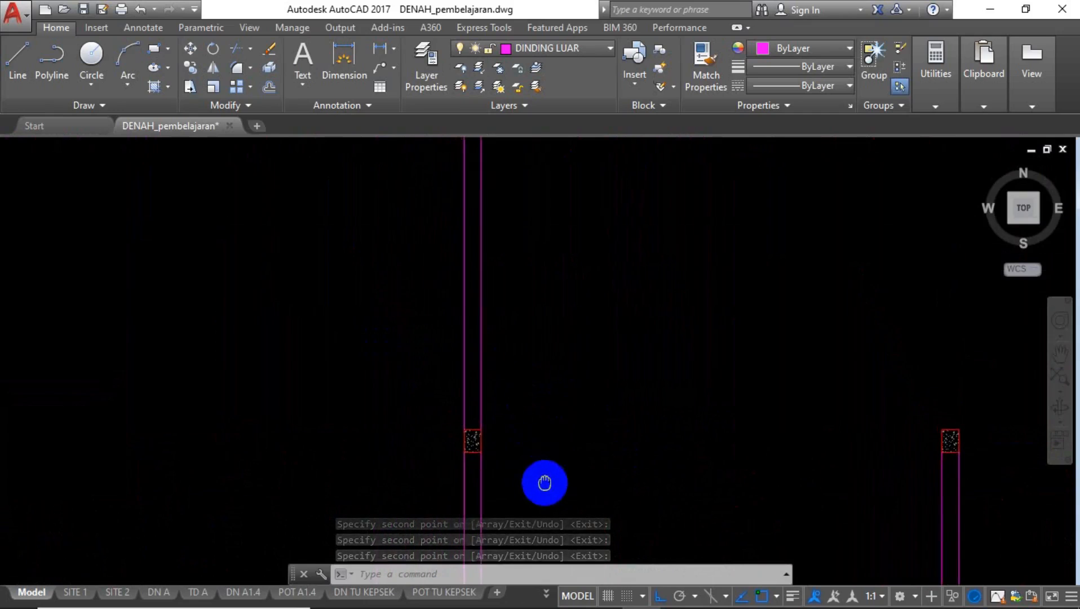
scroll(558, 422, down, 4)
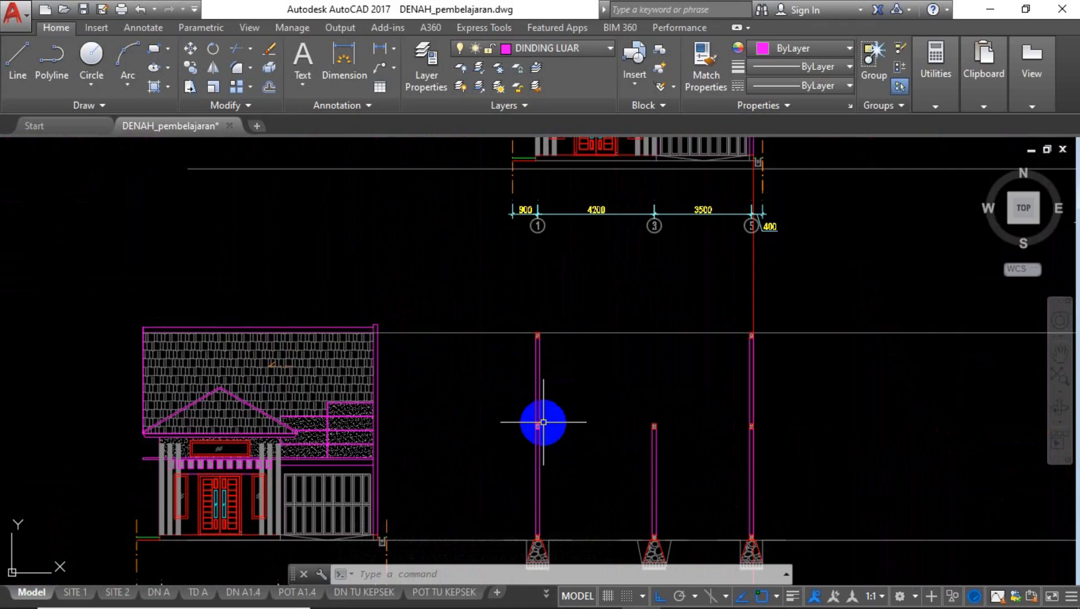
scroll(542, 421, up, 5)
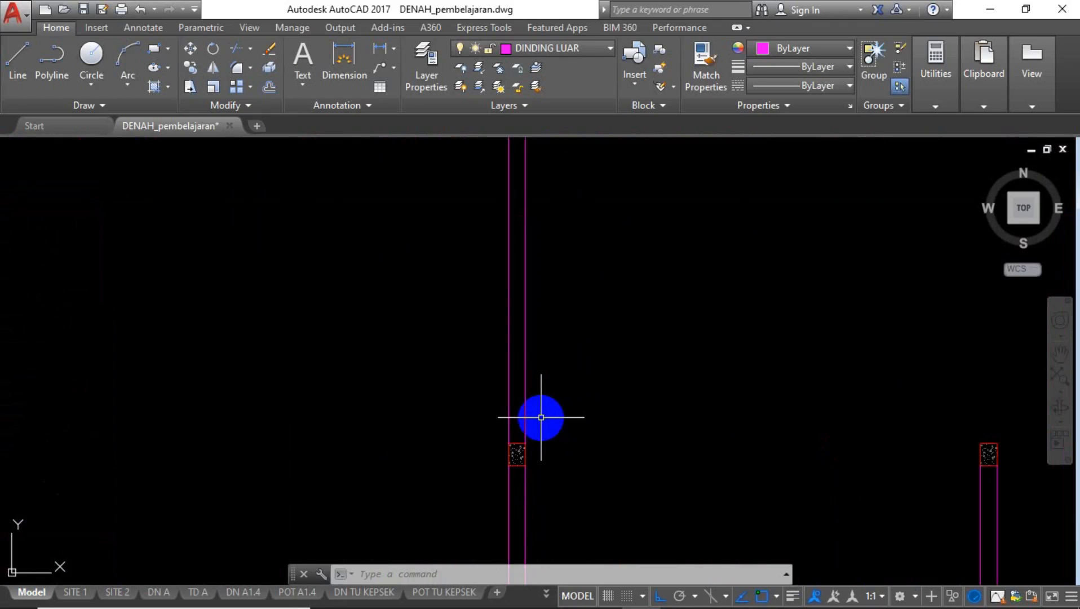
text(REC)
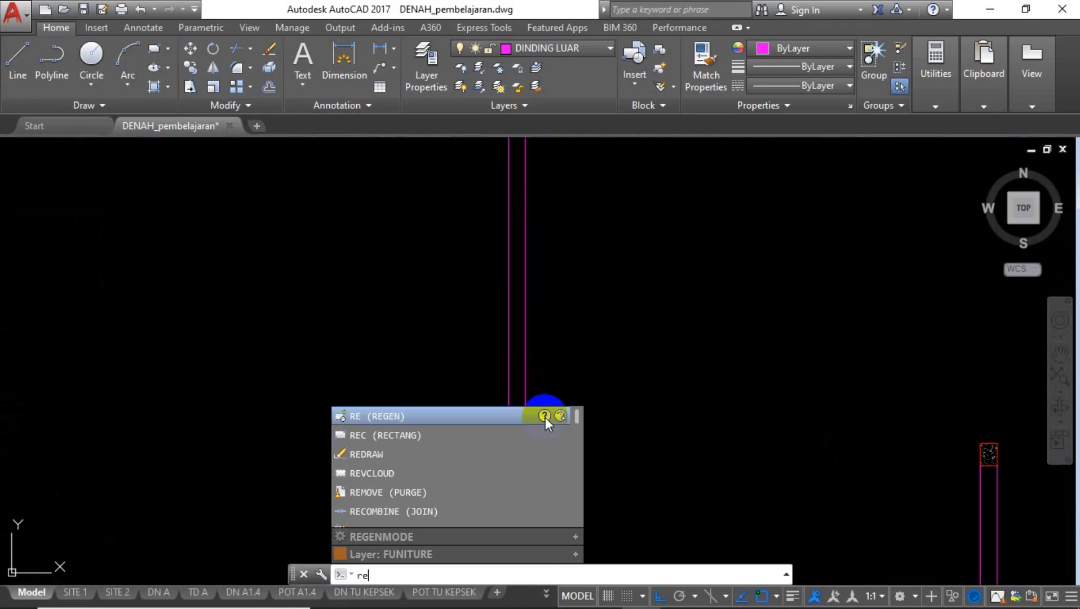
key(Return)
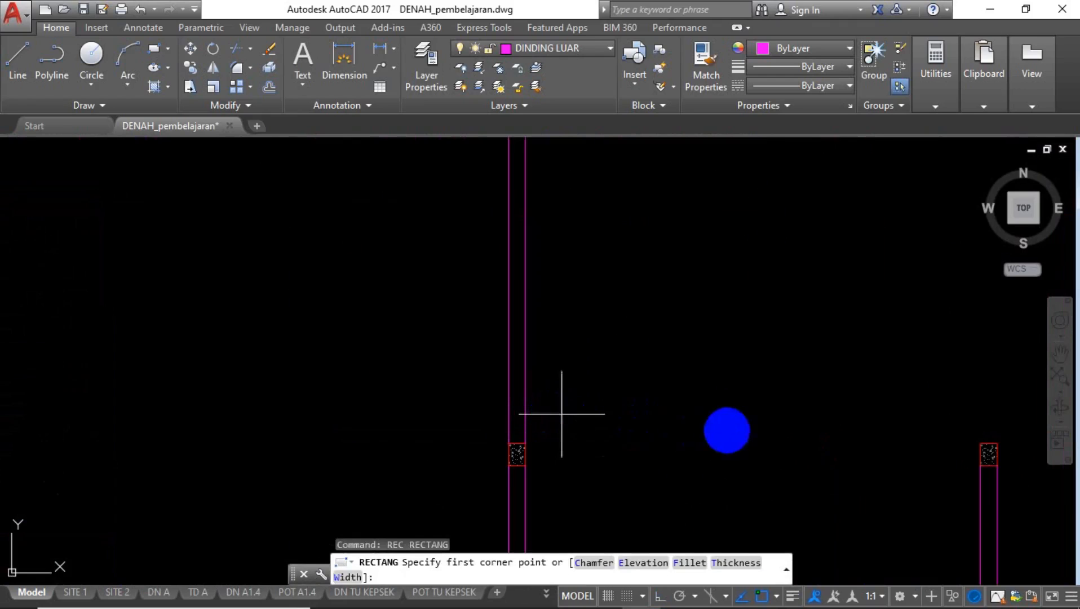
click(654, 466)
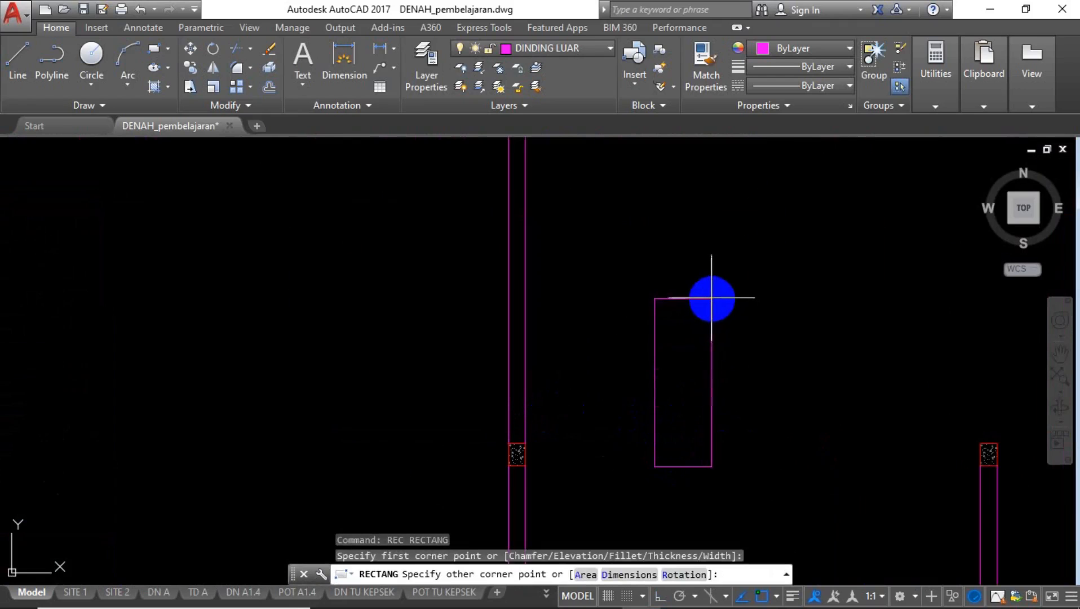
key(Escape)
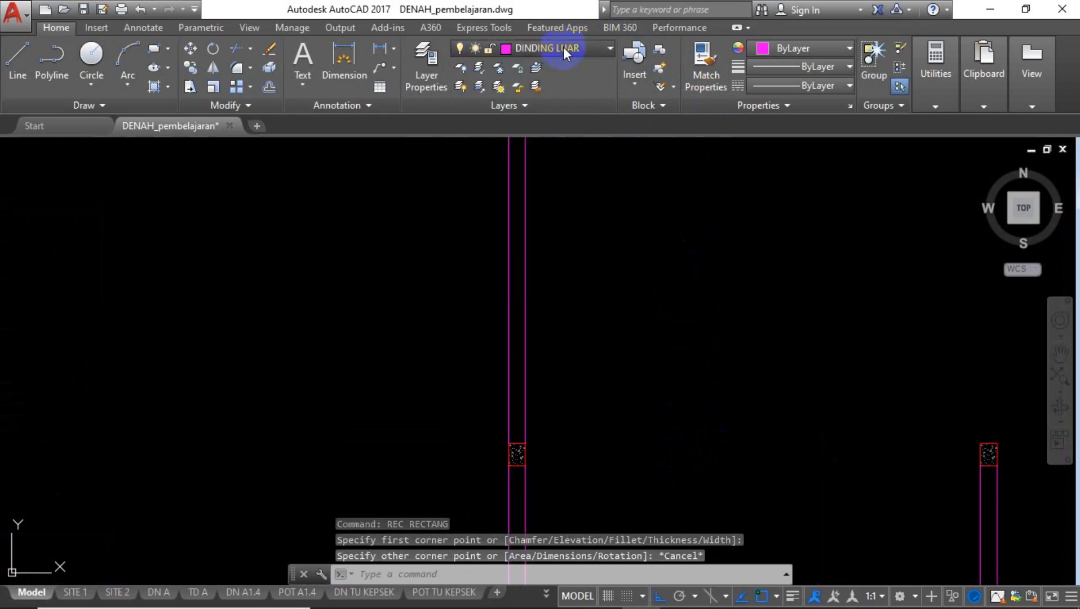
On the DINDING DALAM layer, draw a rectangle 120 long and 1000 wide just right of the left wall, beside its middle beam.
click(563, 46)
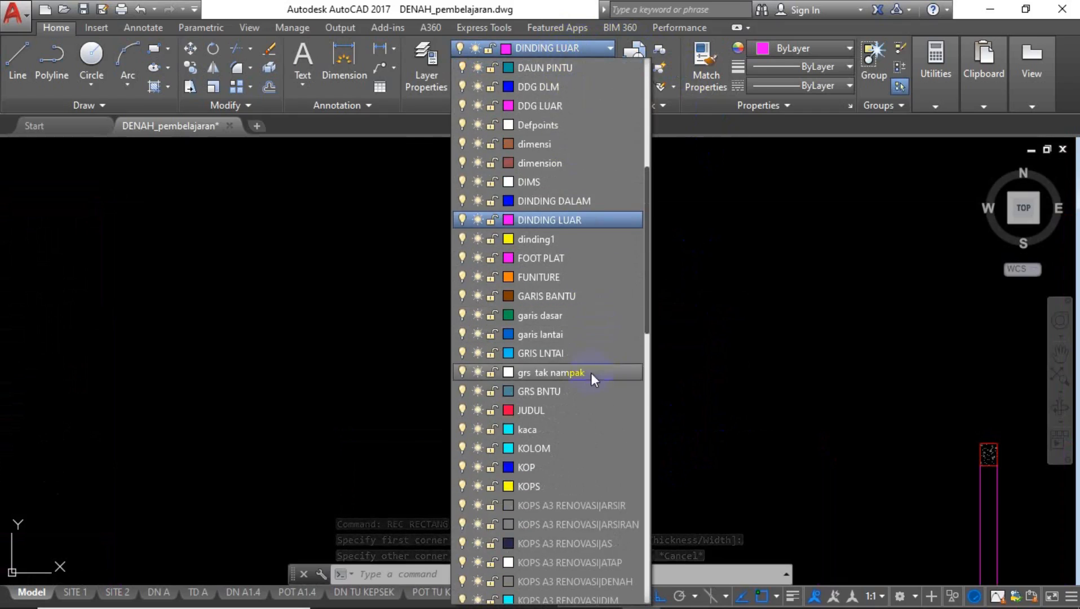
click(572, 198)
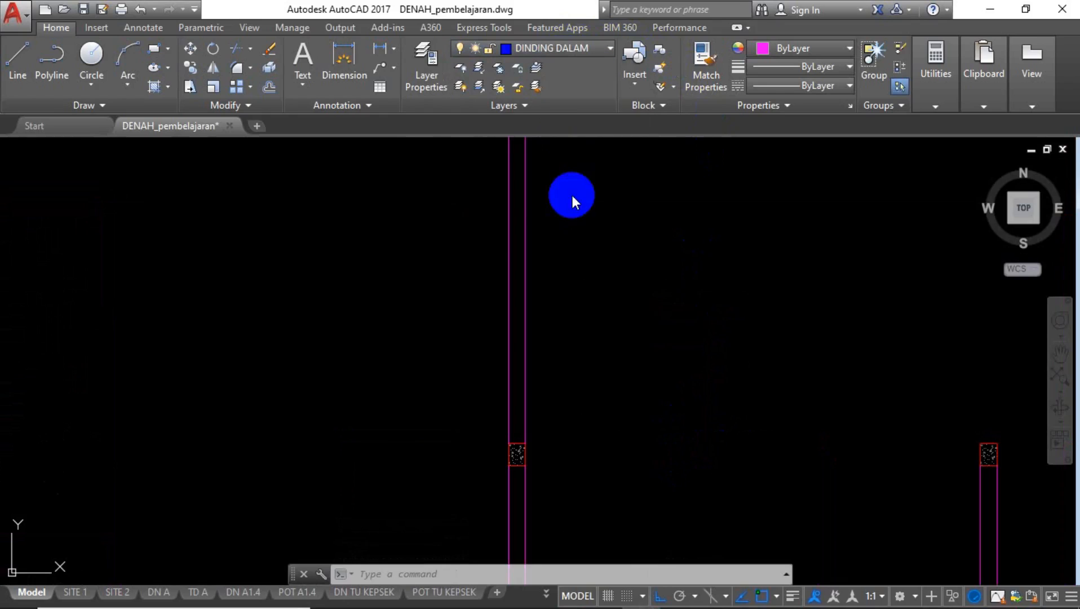
text(re)
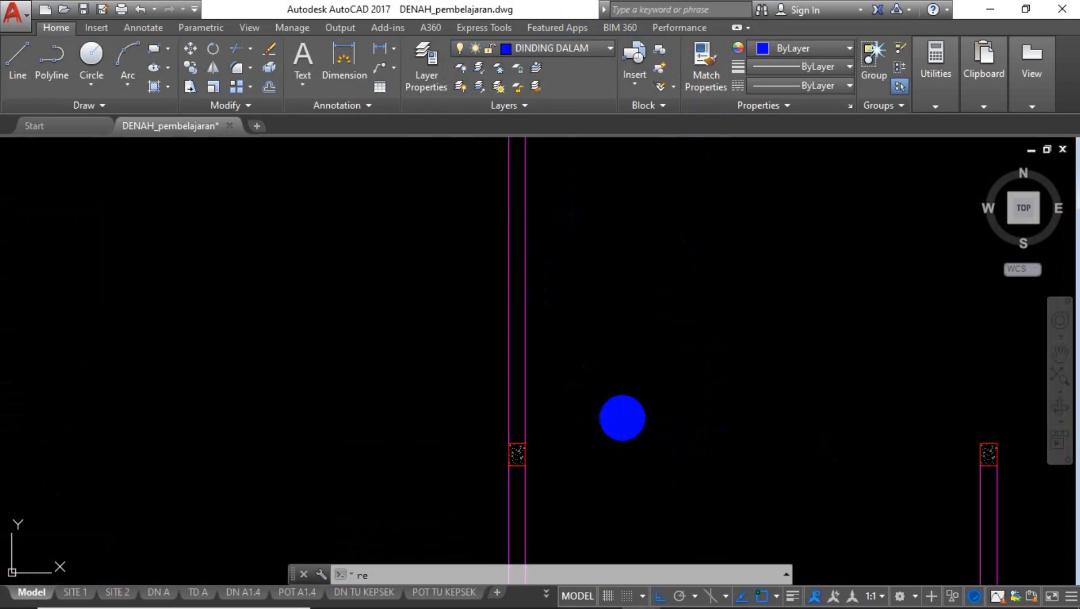
text(c)
key(Return)
click(618, 471)
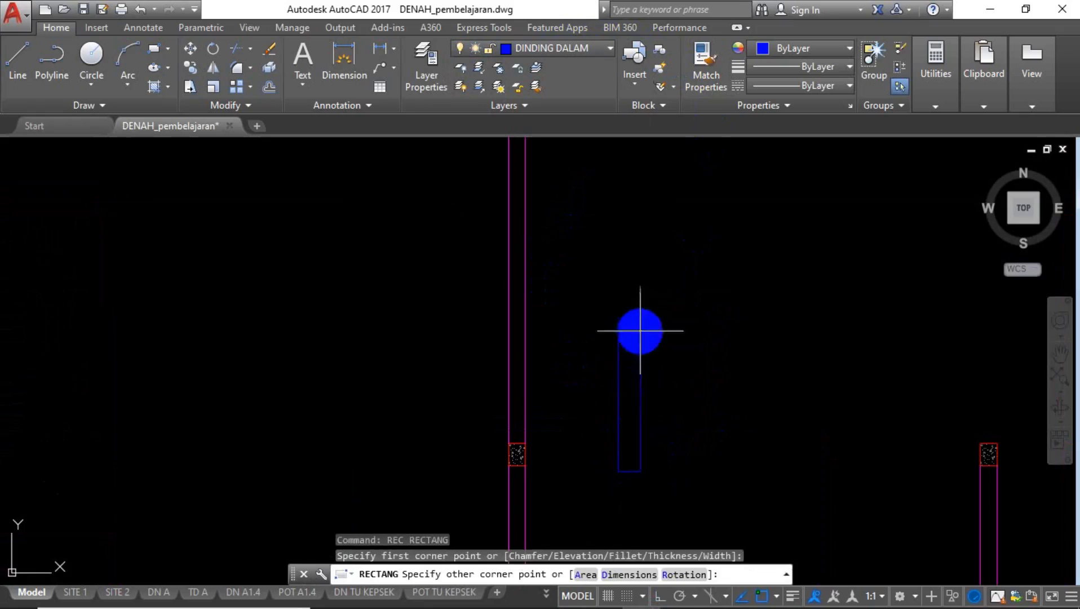
key(Return)
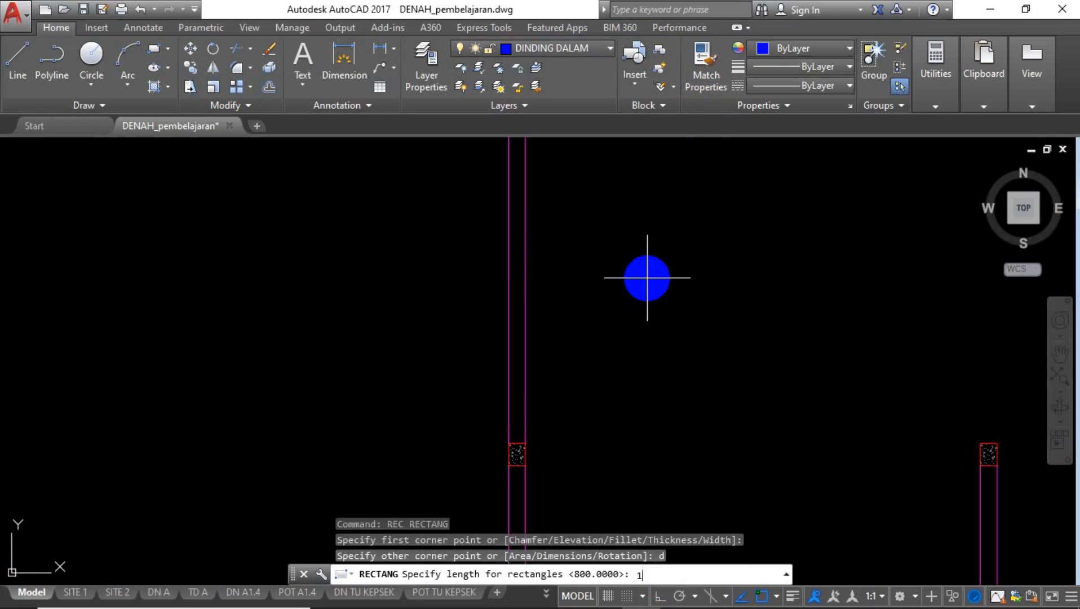
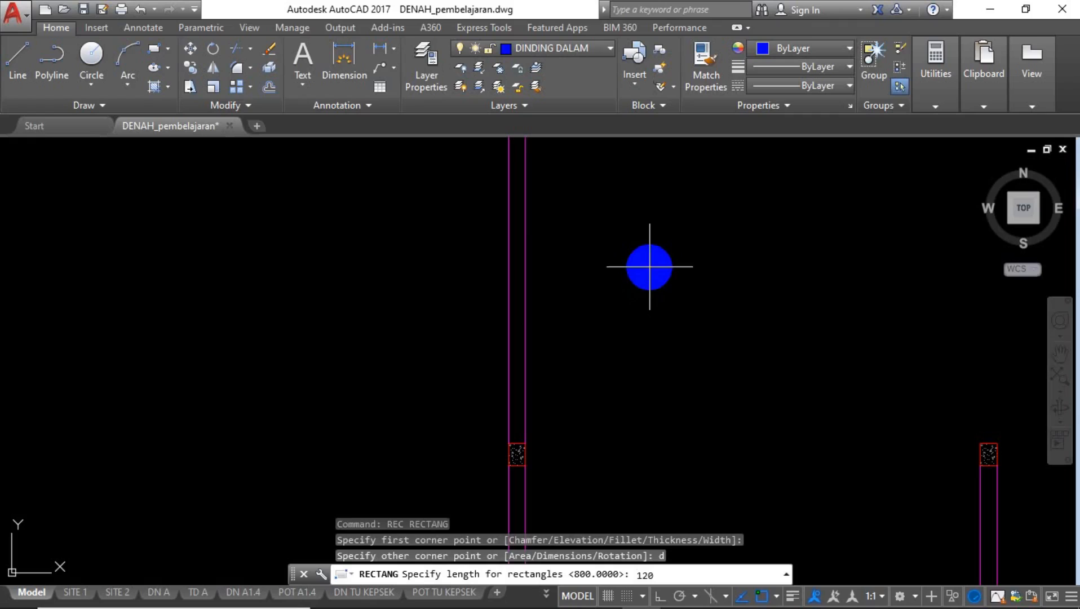
key(Return)
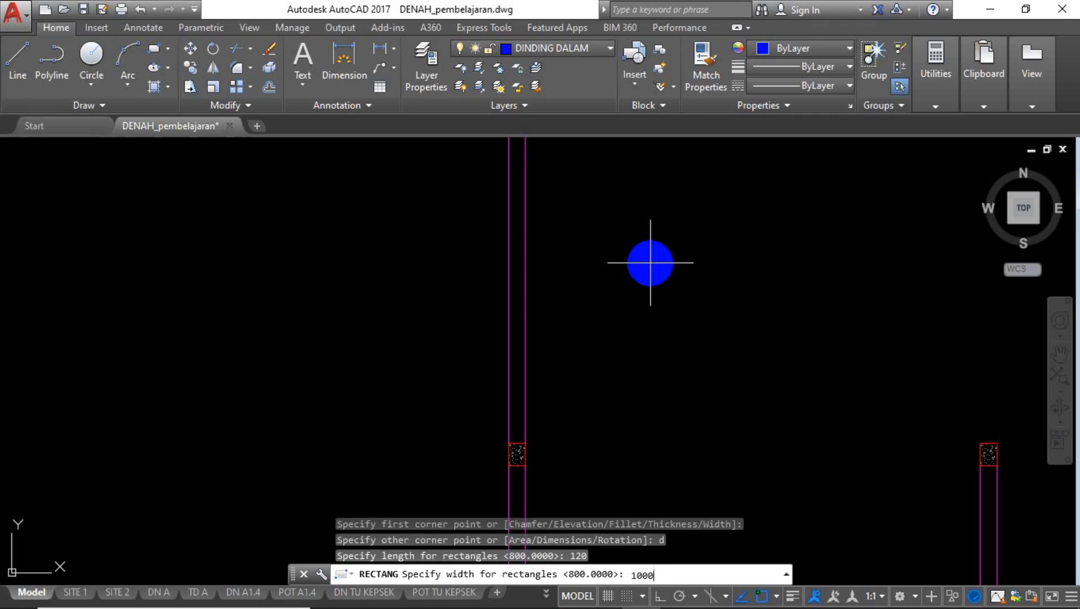
key(Return)
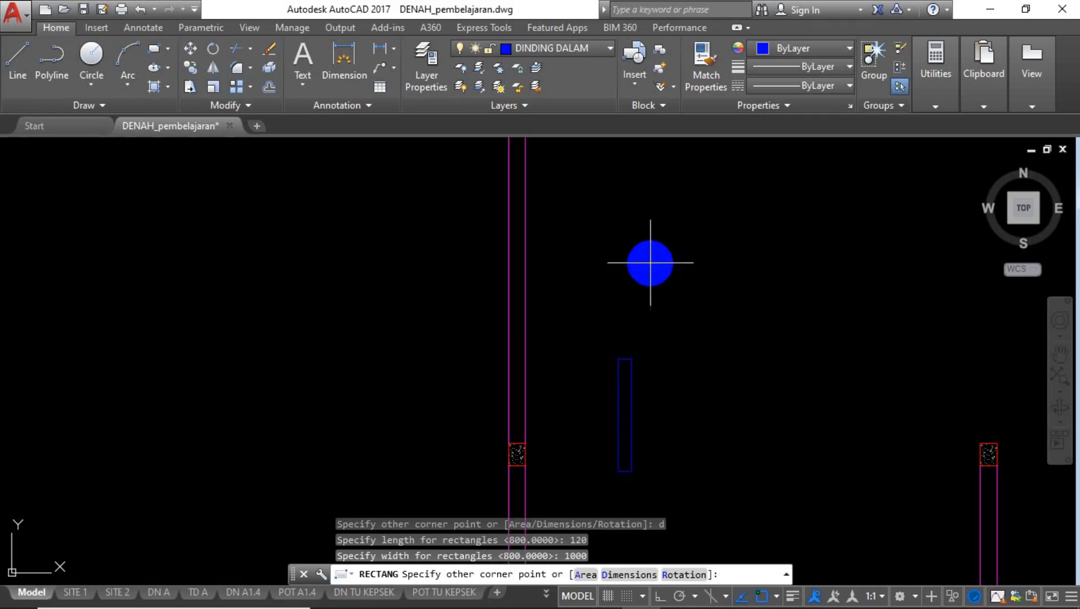
click(654, 352)
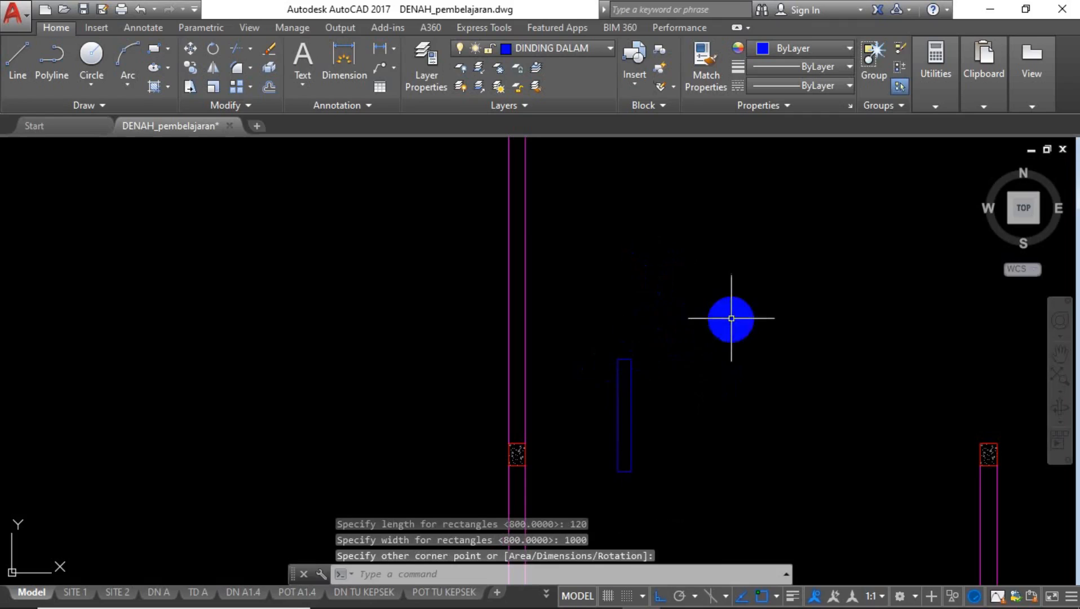
On the ARSIR layer, hatch the inside of the small inner wall rectangle with the ANSI32 pattern.
click(581, 49)
scroll(584, 46, up, 8)
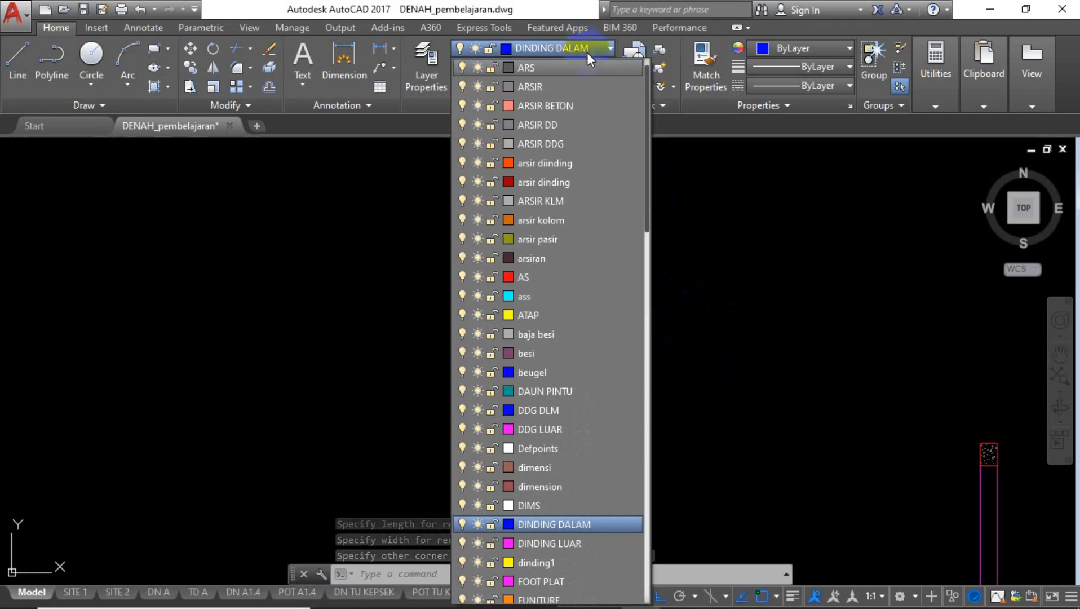
click(580, 87)
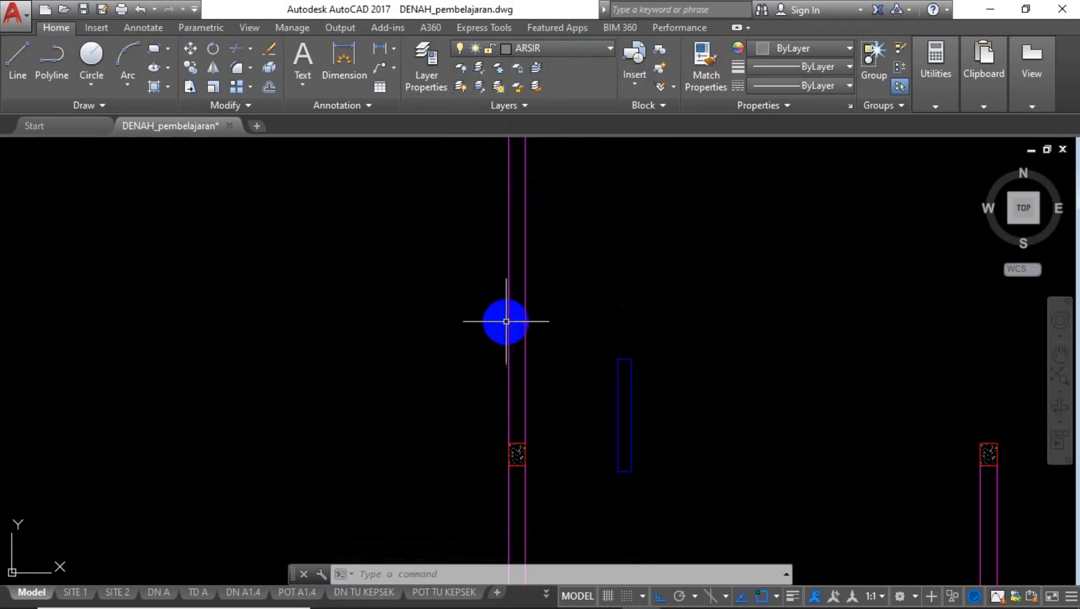
text(h)
key(Return)
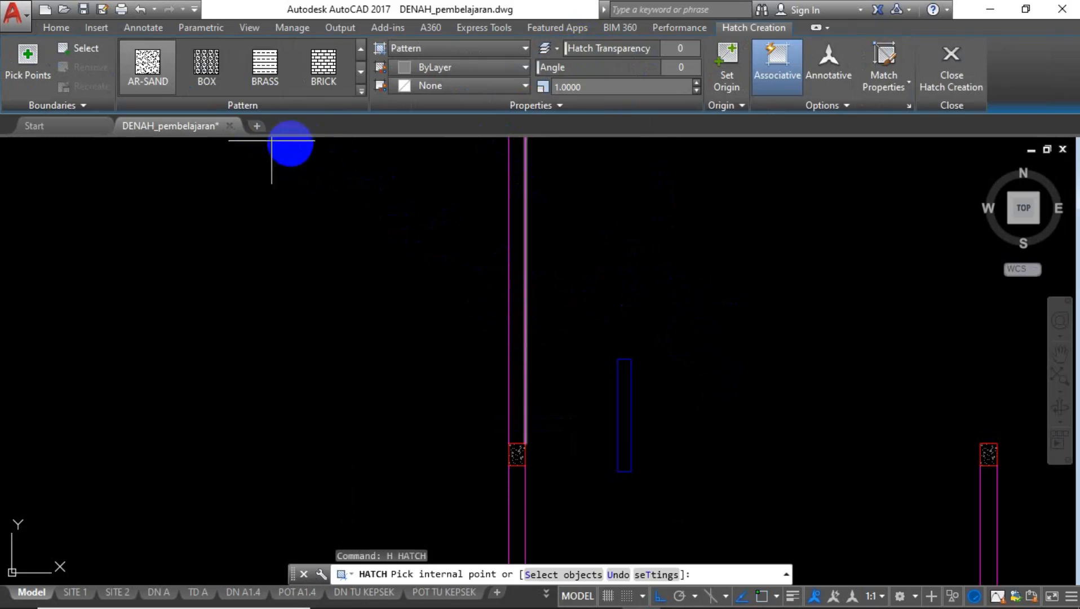
click(360, 90)
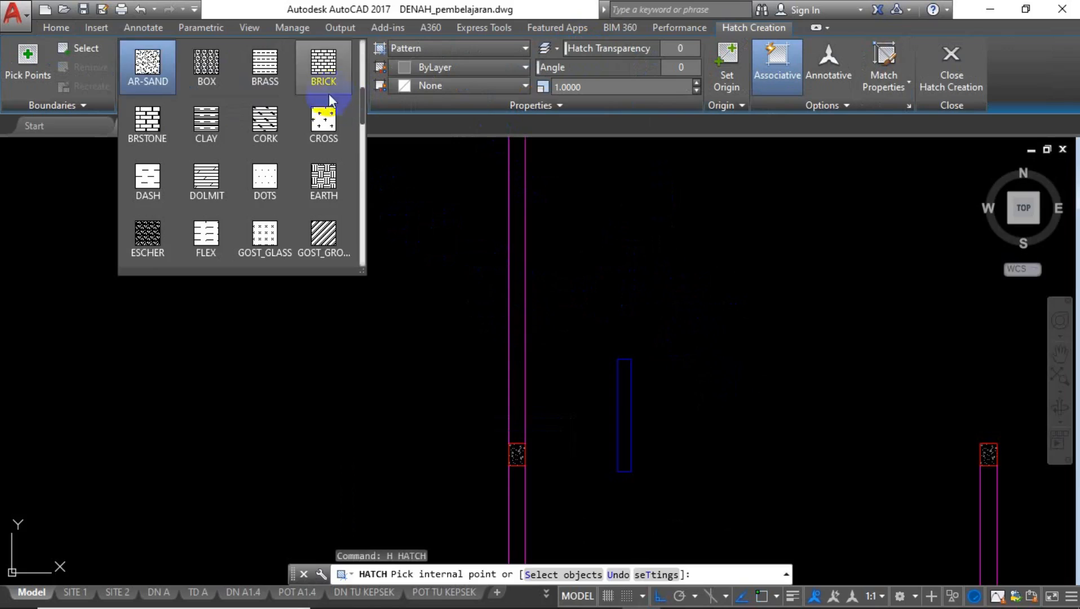
scroll(320, 131, up, 3)
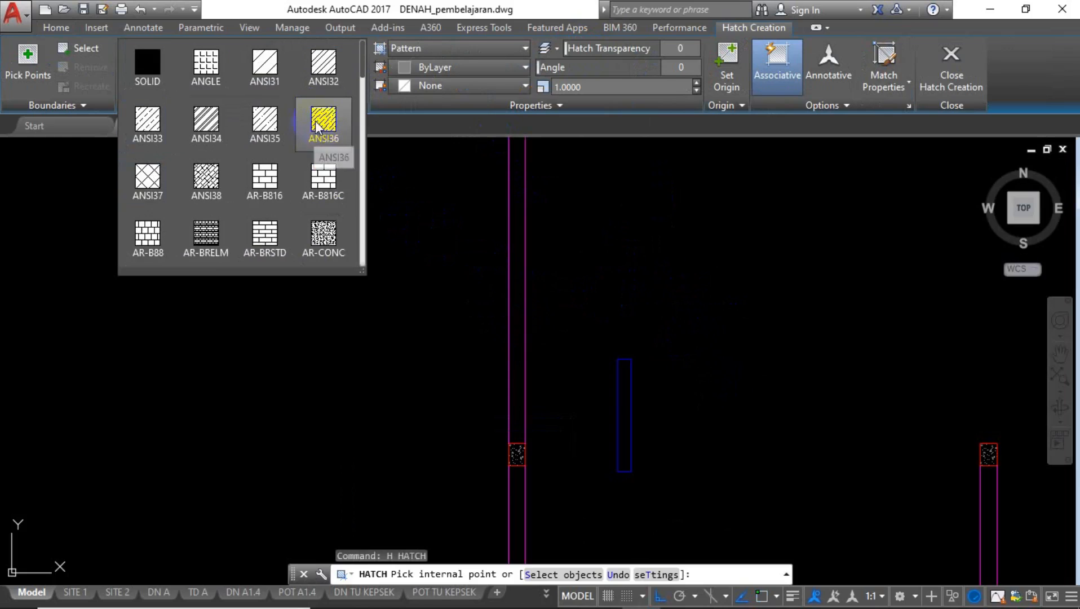
click(315, 70)
scroll(620, 423, up, 5)
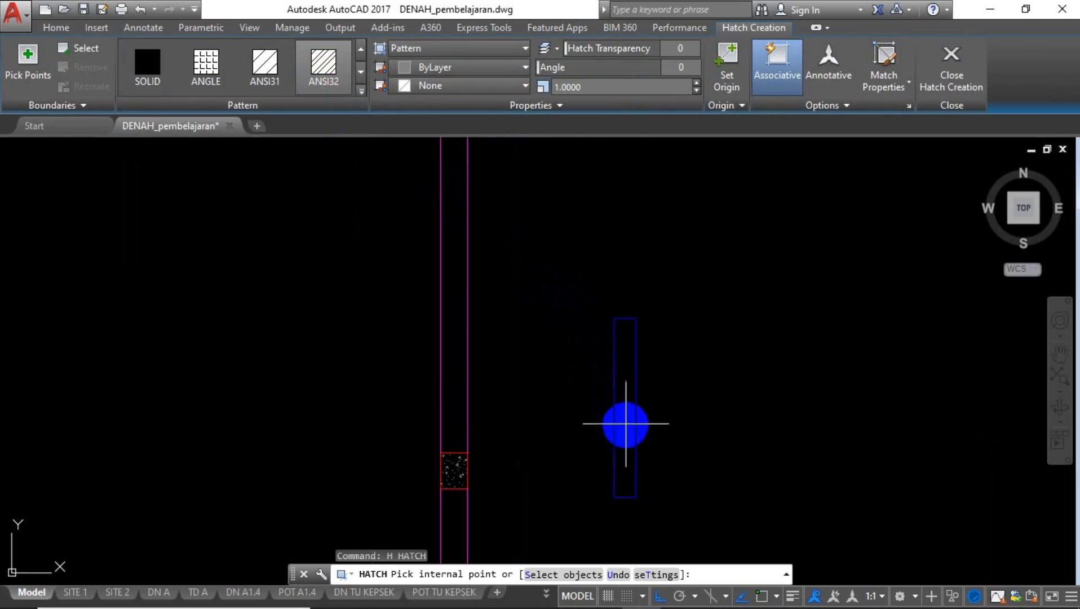
click(620, 386)
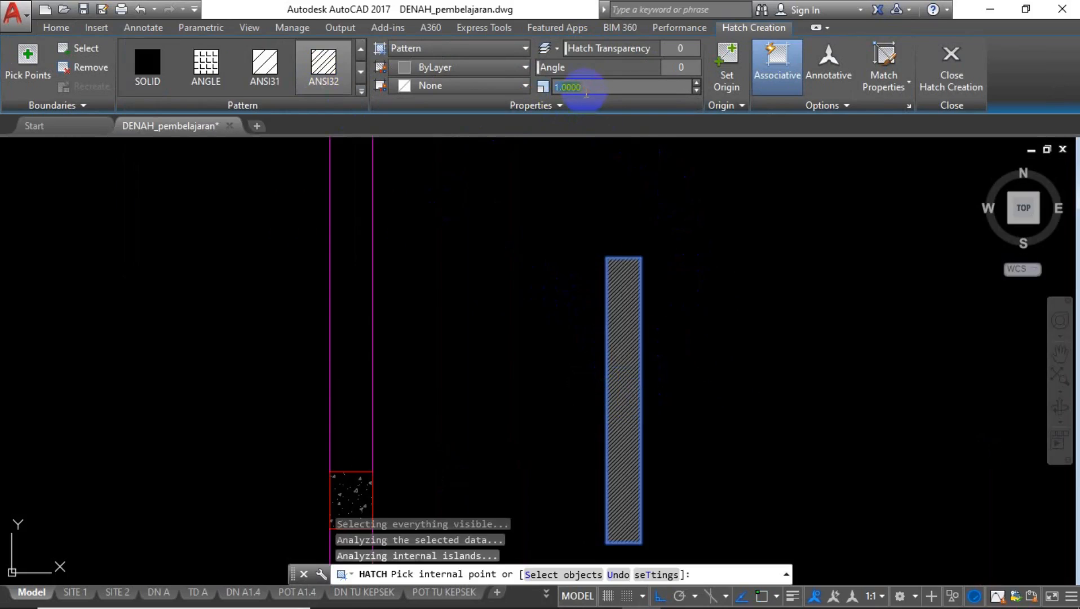
Try a hatch scale of 20, set it to 10 instead and finish the inner wall hatch.
key(Return)
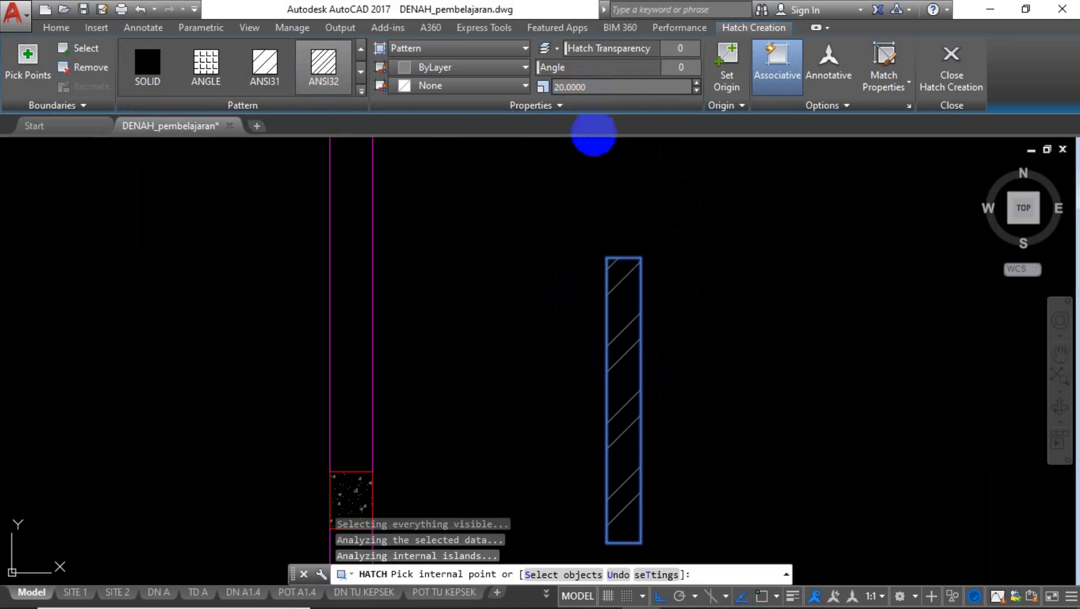
scroll(631, 287, down, 5)
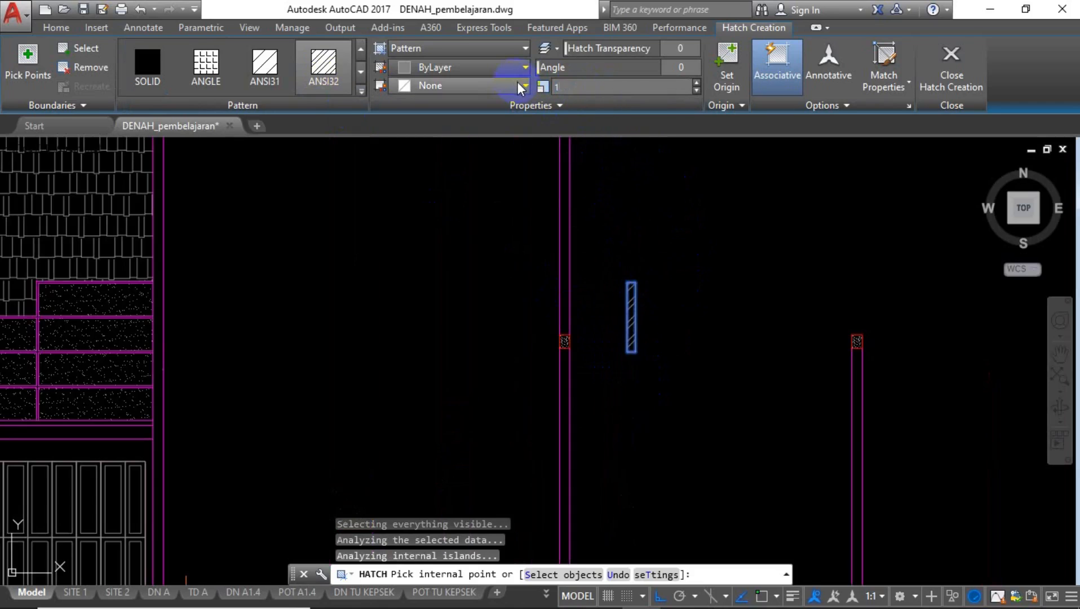
scroll(627, 273, up, 6)
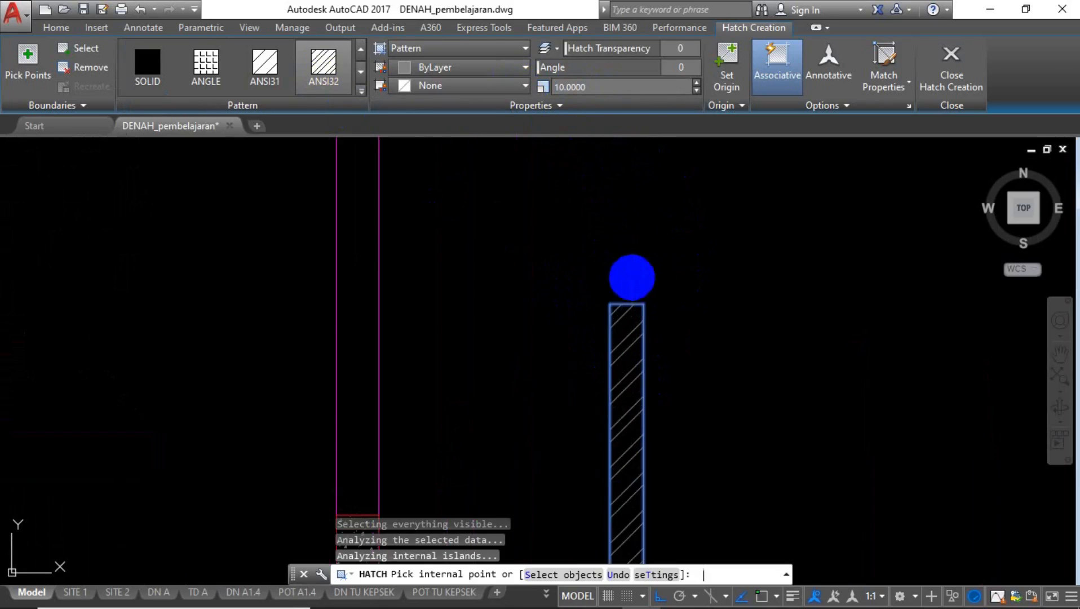
key(Return)
Copy the hatched inner wall rectangle by its bottom midpoint to the top-edge midpoint of the left 4000-level beam.
scroll(651, 313, down, 2)
click(678, 343)
click(578, 370)
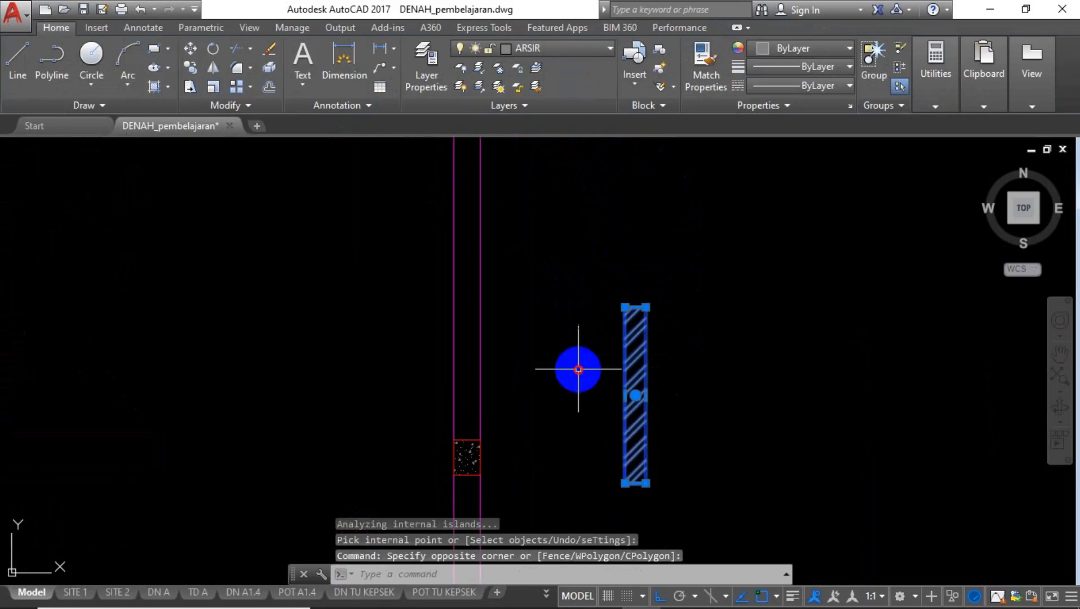
text(co)
key(Return)
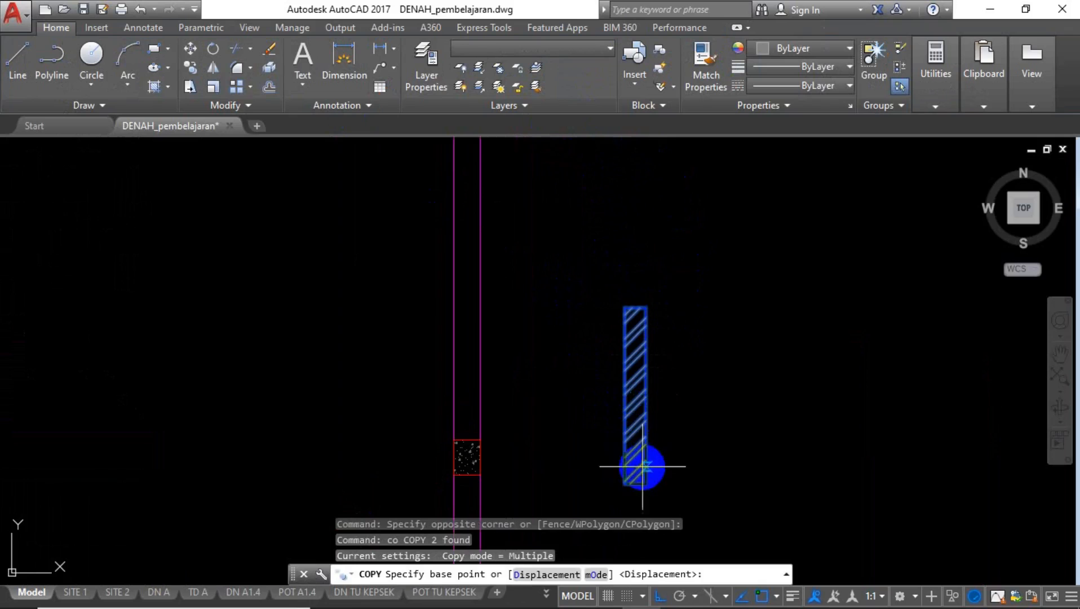
scroll(636, 479, up, 2)
click(632, 488)
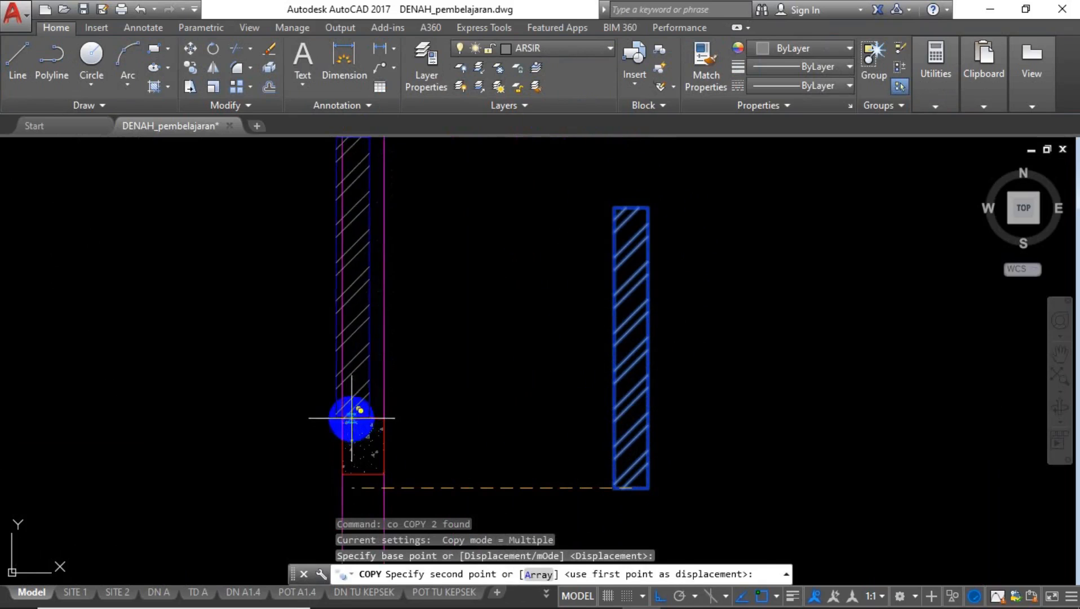
scroll(394, 445, down, 2)
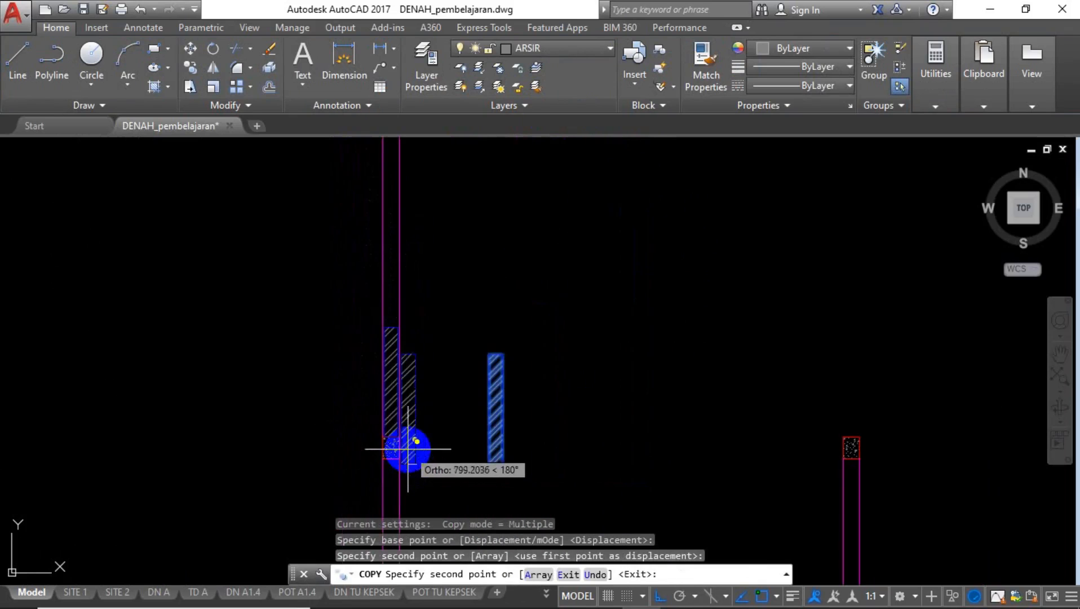
key(Escape)
Stretch the top end of the copied hatched rectangle up to the bottom-edge midpoint of the left roof-level beam.
text(s)
key(Return)
scroll(398, 316, up, 3)
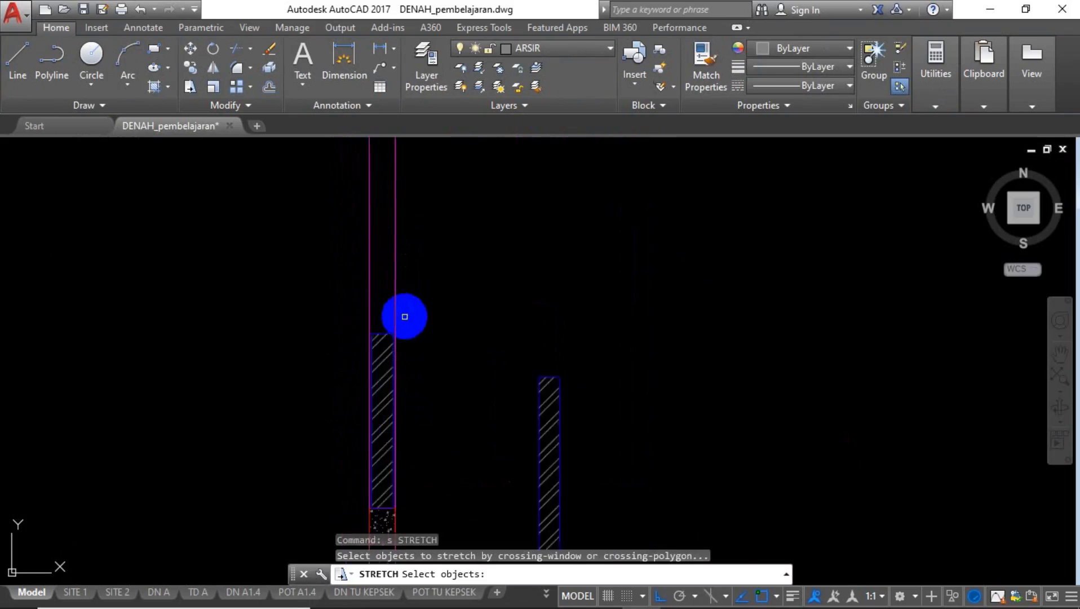
click(351, 360)
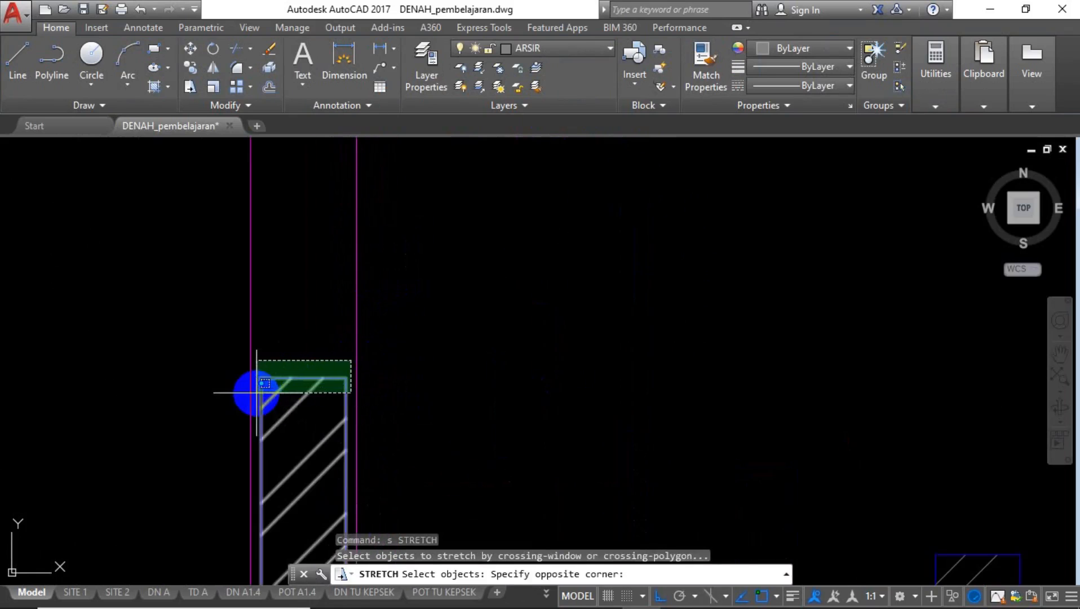
click(257, 392)
key(Return)
click(304, 378)
scroll(314, 390, down, 5)
scroll(314, 337, up, 4)
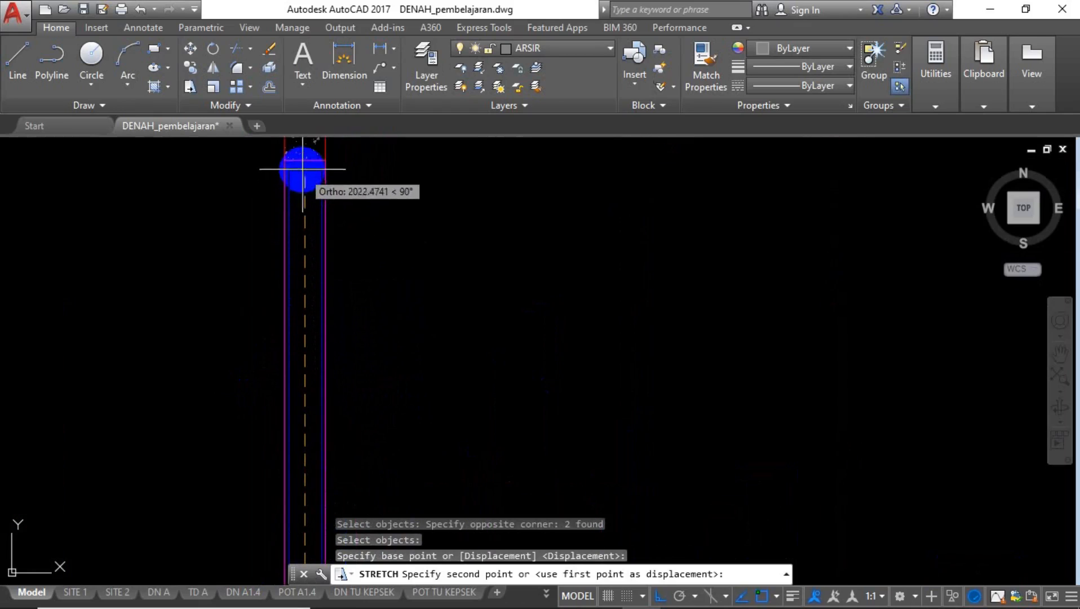
click(305, 161)
key(Return)
scroll(295, 198, up, 5)
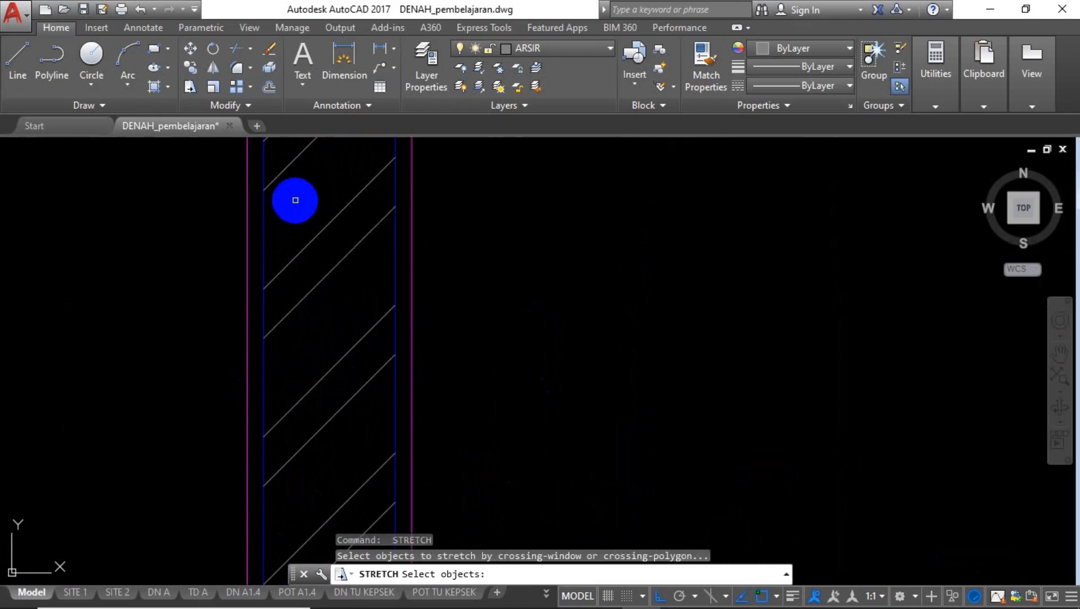
key(Escape)
Copy the stretched hatched wall from the left 4000-level beam to the top-edge midpoint of the right 4000-level beam.
click(299, 195)
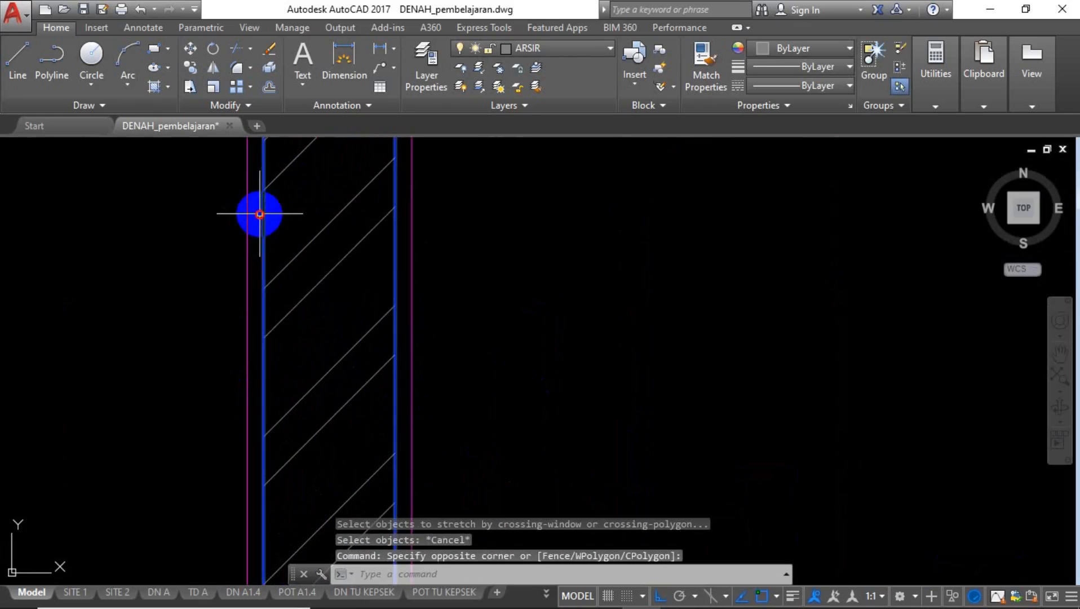
click(290, 315)
text(c)
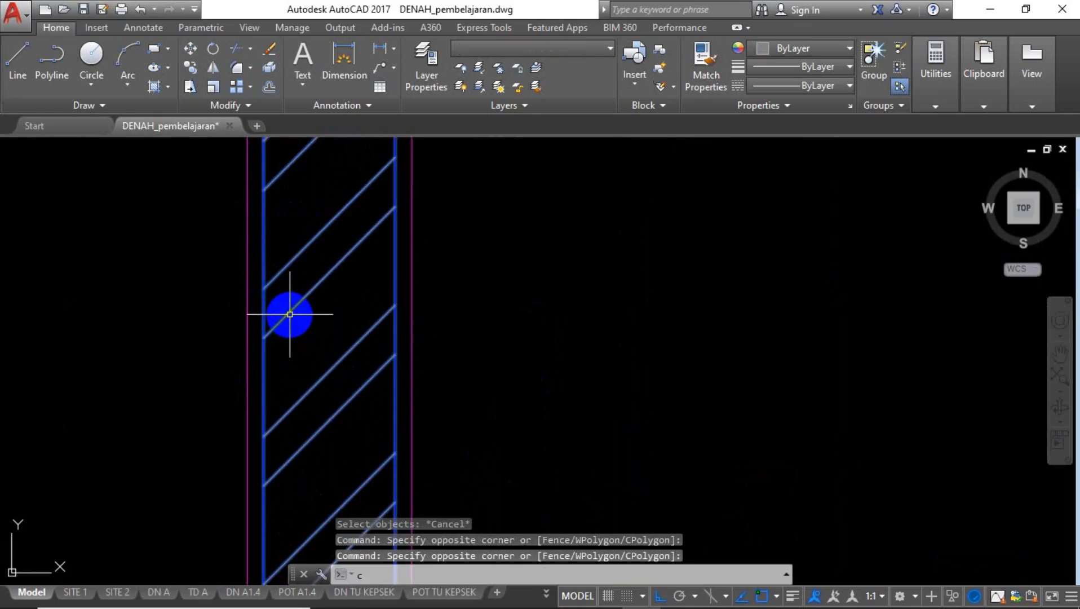
text(o)
key(Return)
scroll(290, 314, down, 6)
scroll(313, 405, up, 6)
click(249, 387)
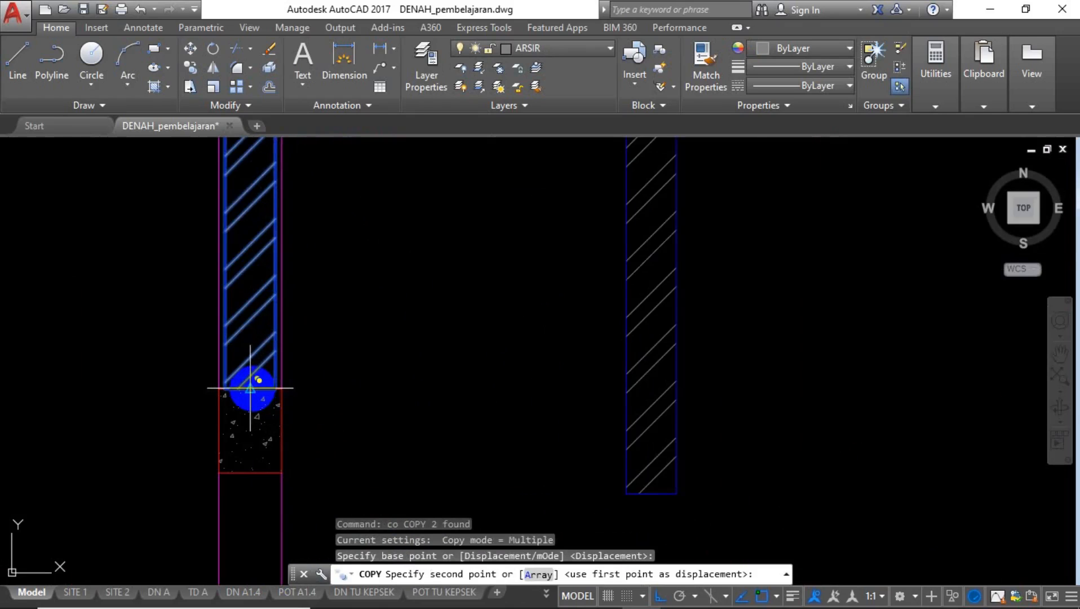
scroll(374, 391, down, 5)
scroll(556, 379, up, 5)
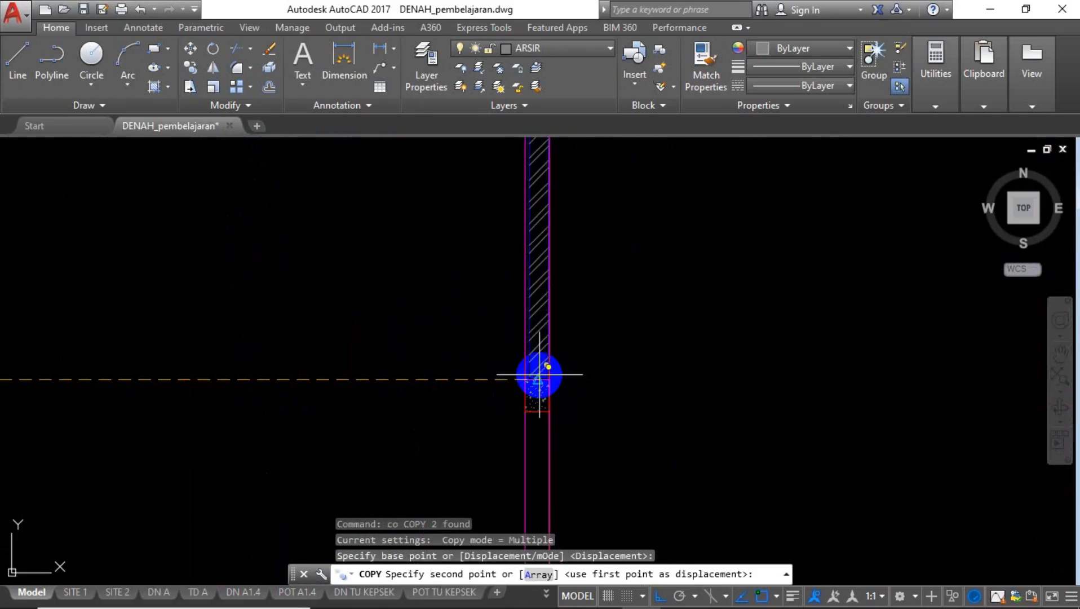
scroll(538, 378, down, 5)
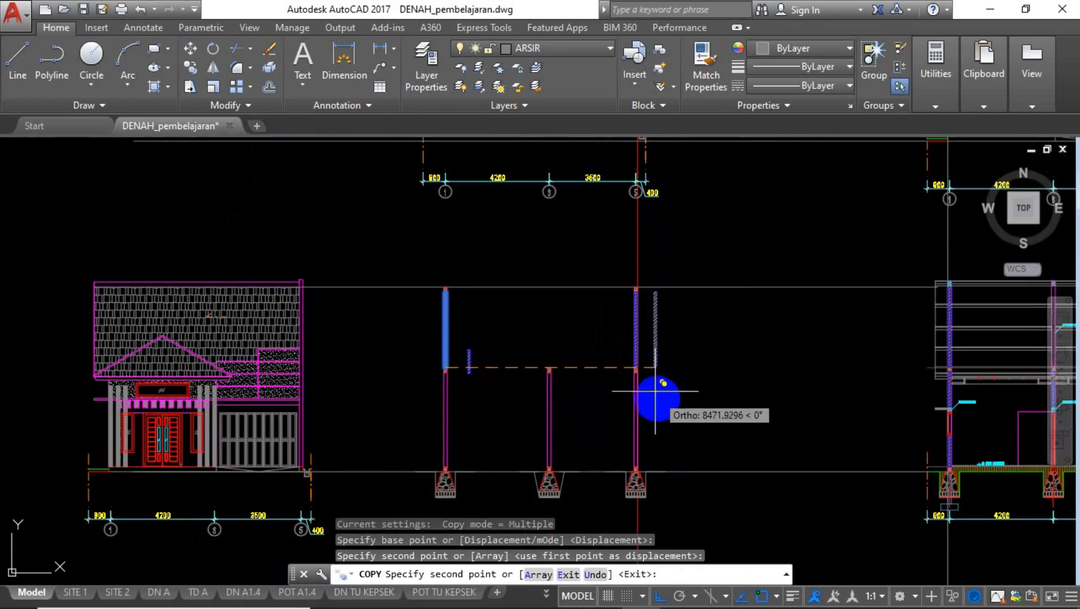
click(637, 398)
key(Escape)
scroll(436, 436, up, 3)
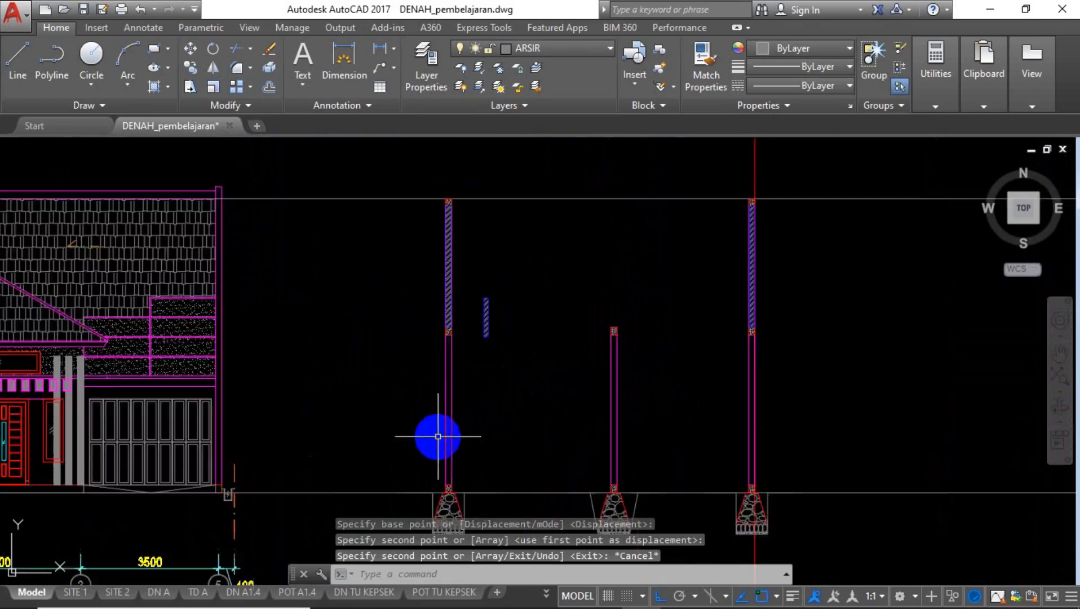
middle_drag(484, 395, 465, 332)
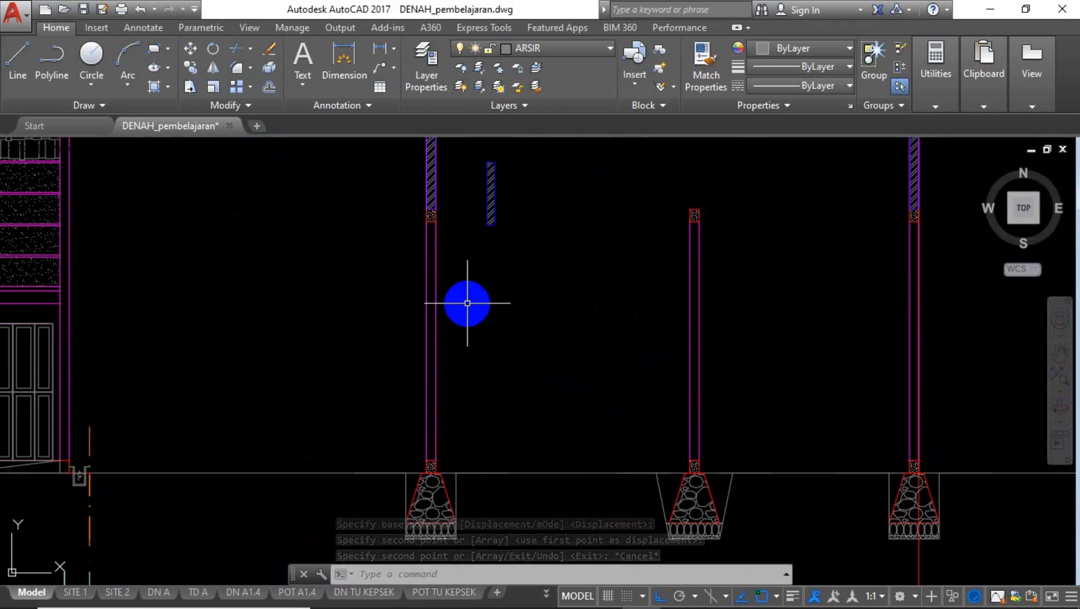
scroll(569, 357, down, 5)
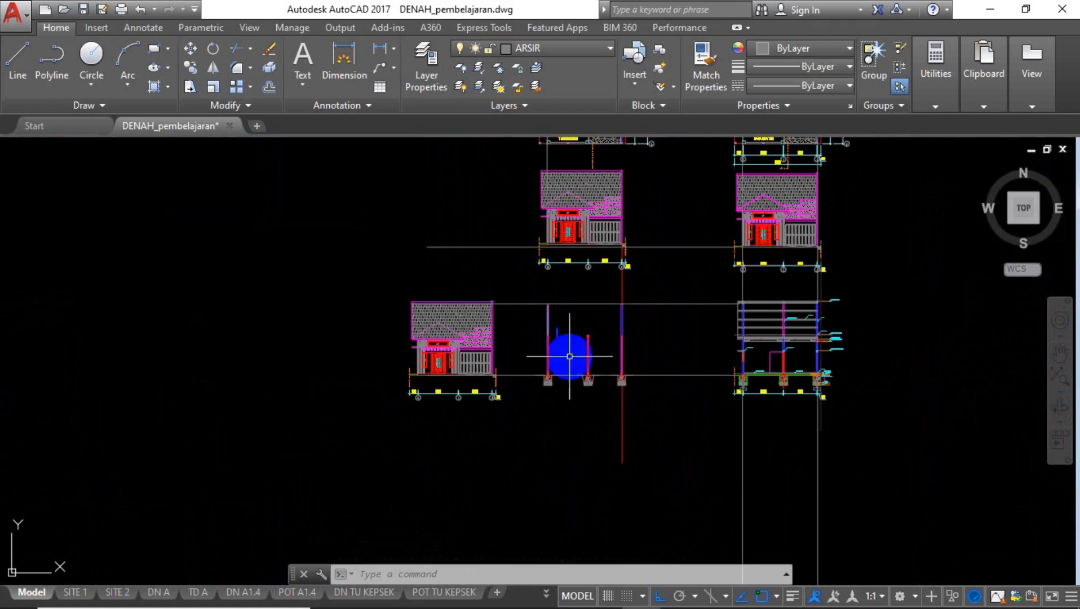
scroll(604, 348, up, 2)
scroll(528, 328, up, 6)
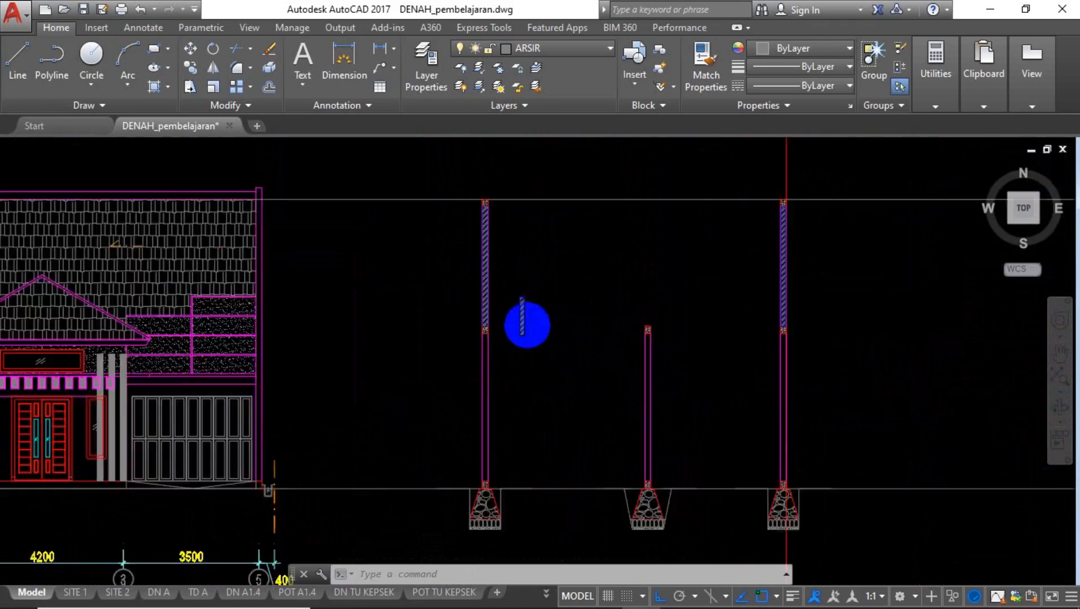
click(540, 288)
click(493, 308)
text(c)
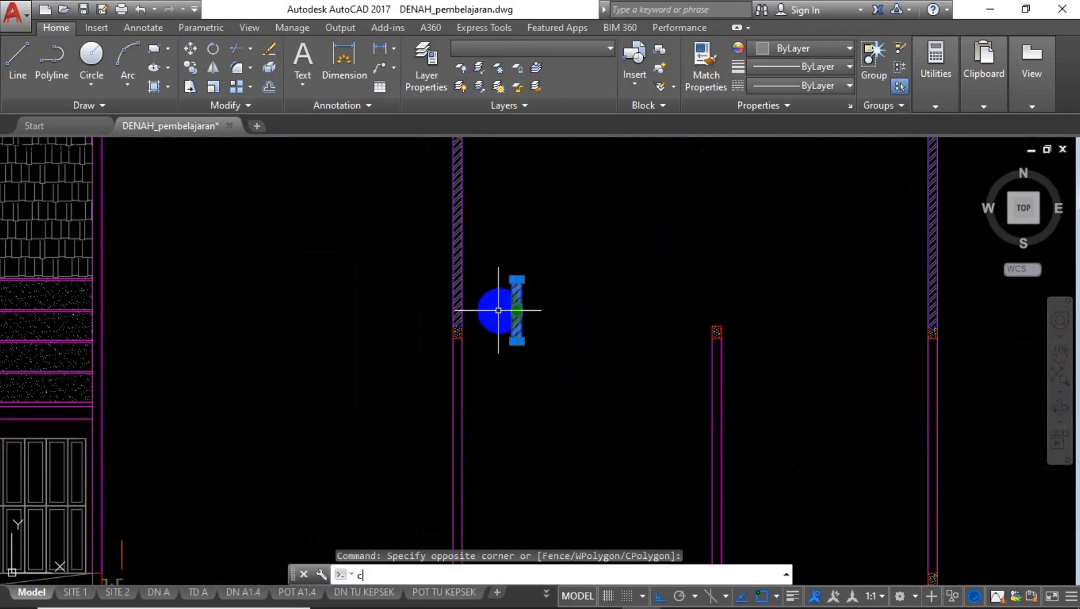
key(Return)
scroll(535, 385, up, 4)
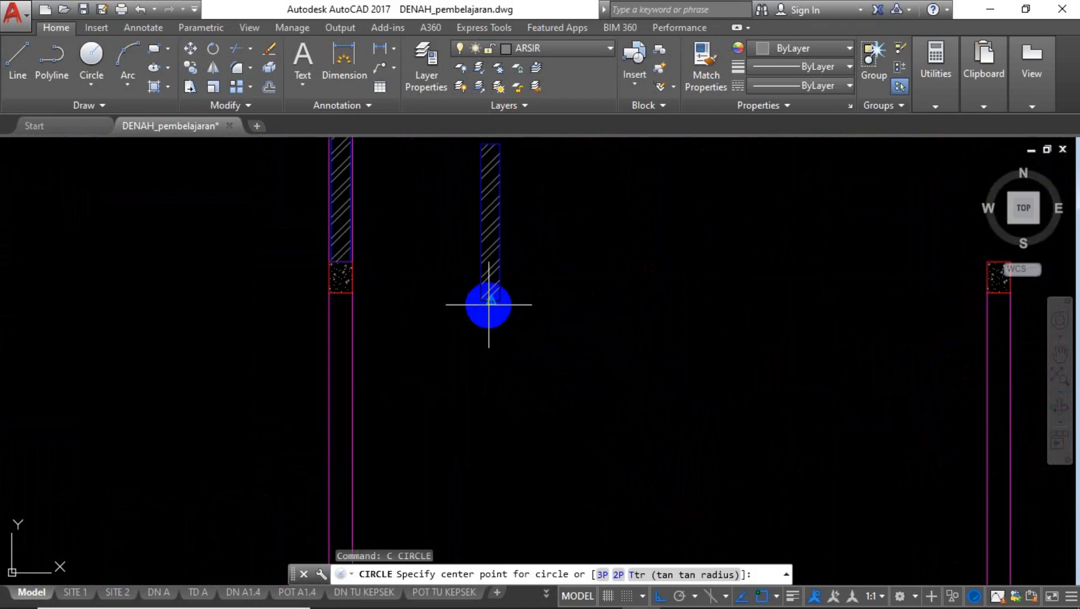
click(489, 304)
scroll(485, 303, down, 6)
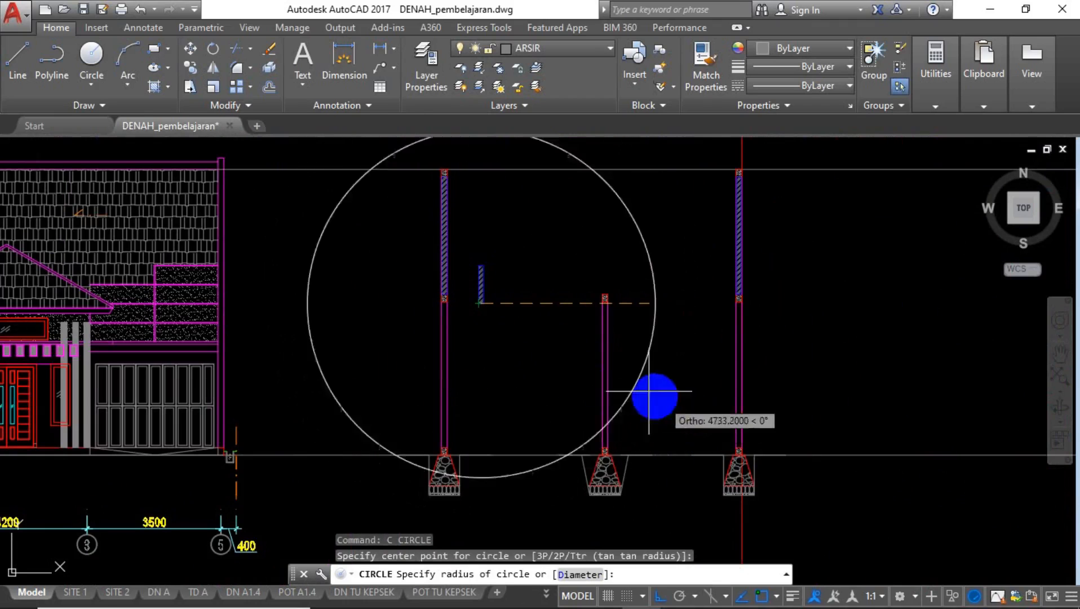
key(Escape)
Copy the small hatched rectangle by its bottom midpoint to the top-edge midpoint of the right sloof.
click(542, 264)
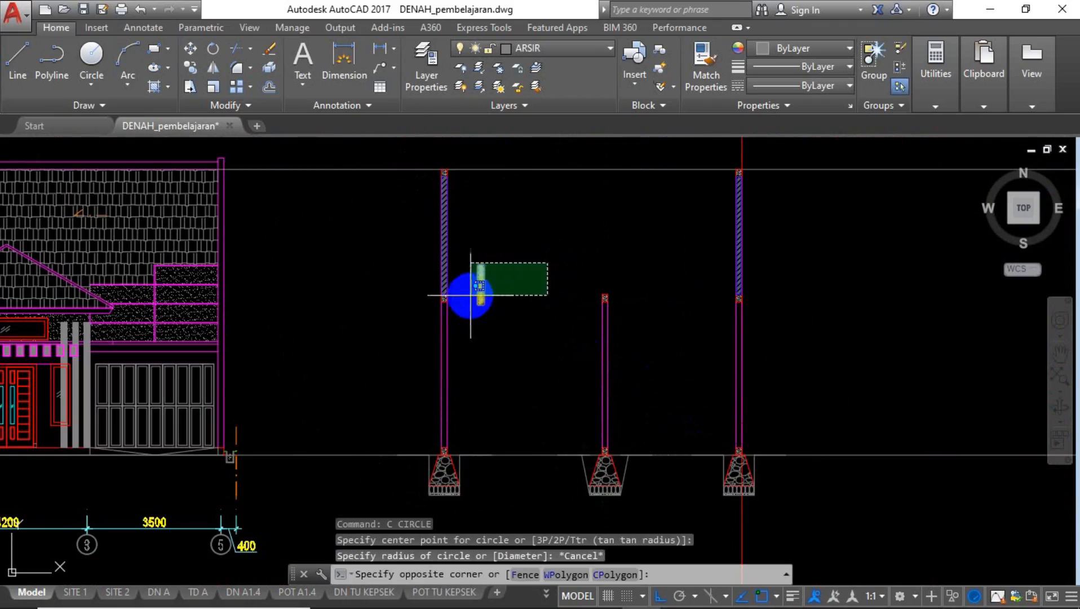
text(co)
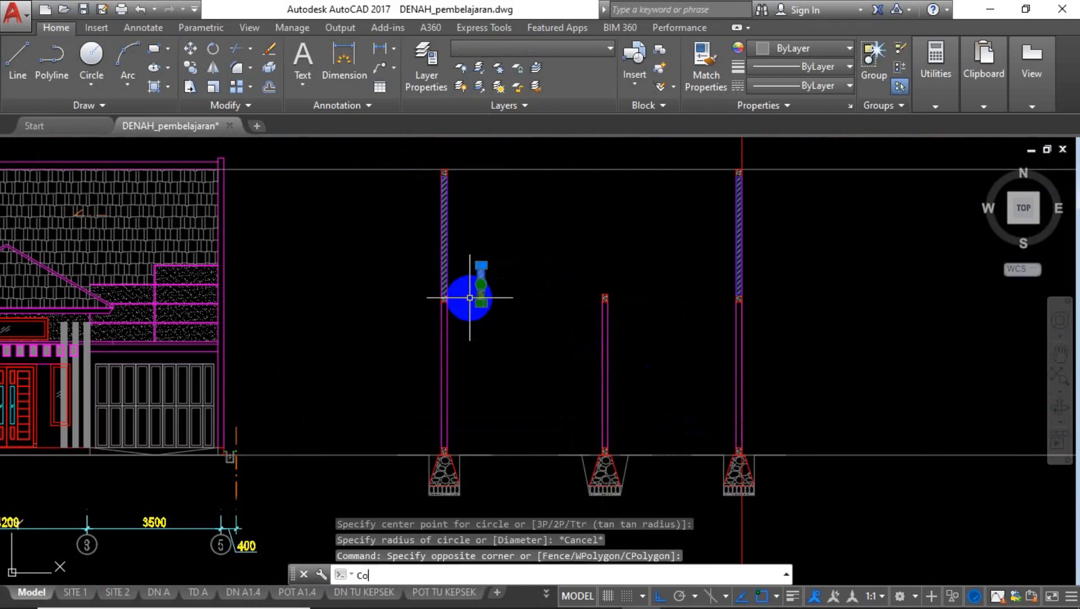
key(Return)
scroll(472, 286, up, 3)
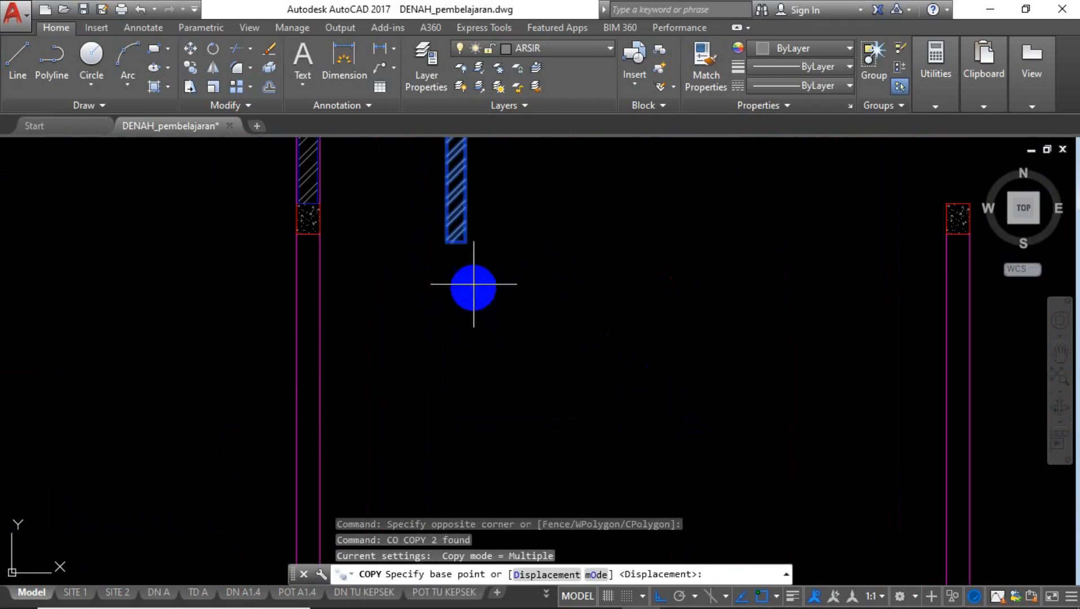
click(456, 241)
scroll(453, 245, down, 4)
scroll(615, 349, up, 5)
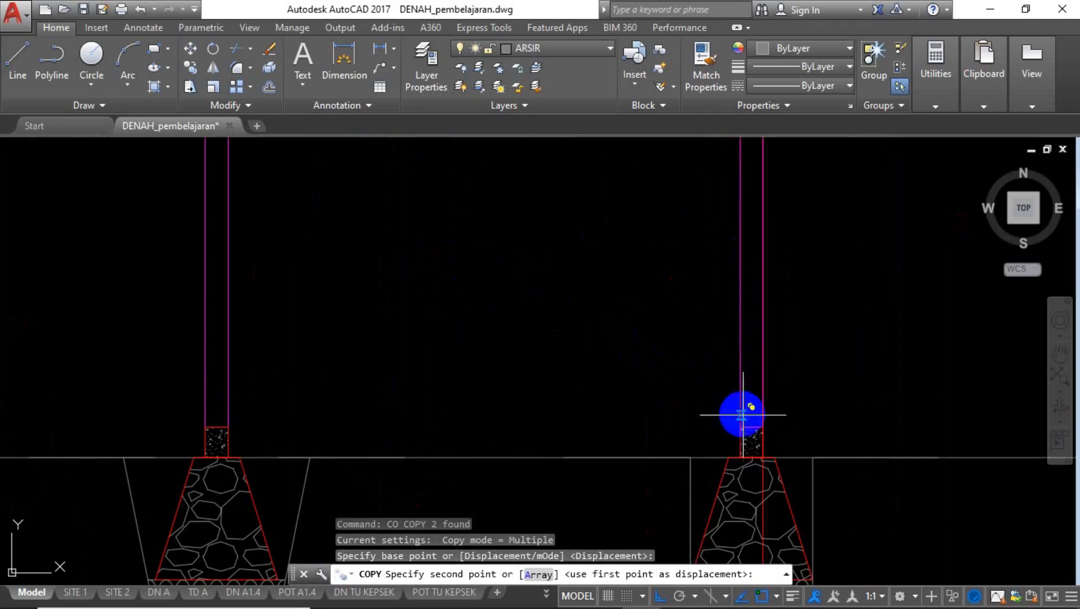
click(753, 427)
key(Escape)
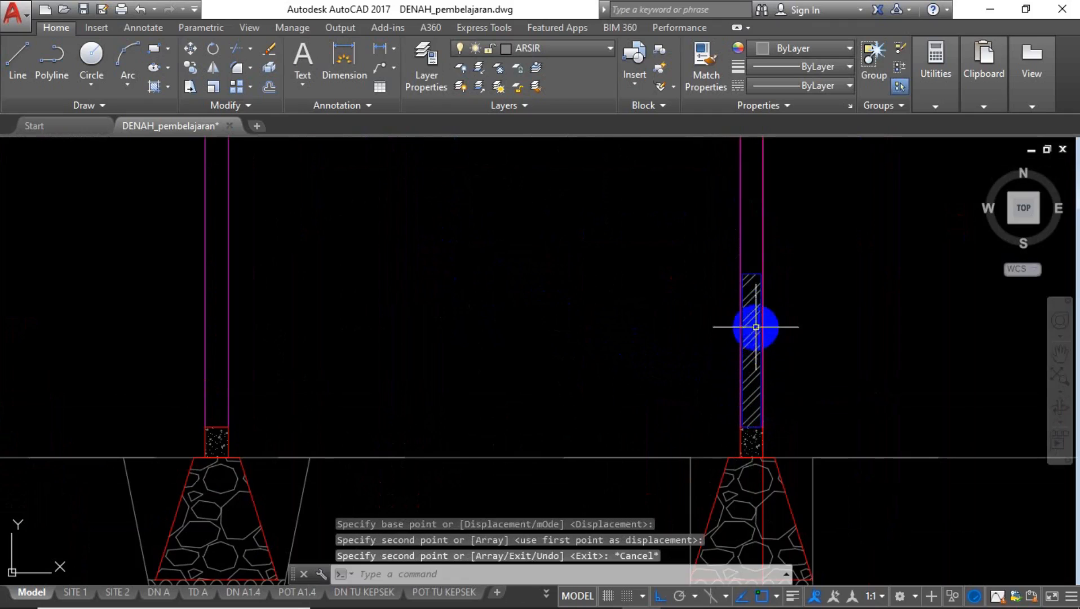
Stretch the top end of the hatched rectangle on the right sloof upward between the outer wall lines.
text(s)
key(Return)
scroll(758, 268, up, 4)
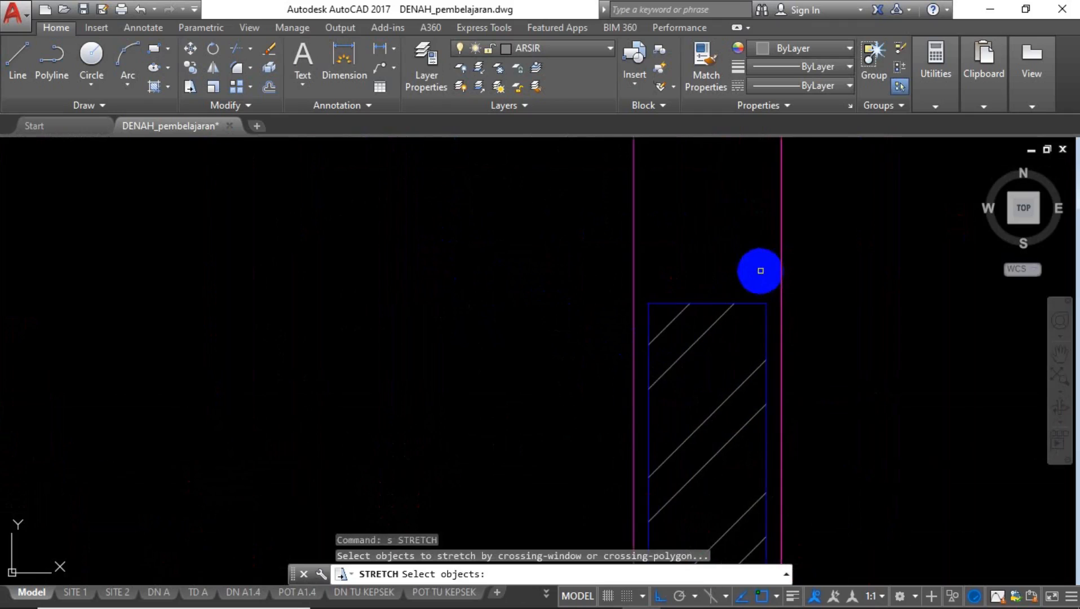
Stretch the hatched infill of the rightmost wall up to the underside of its upper concrete beam.
click(644, 327)
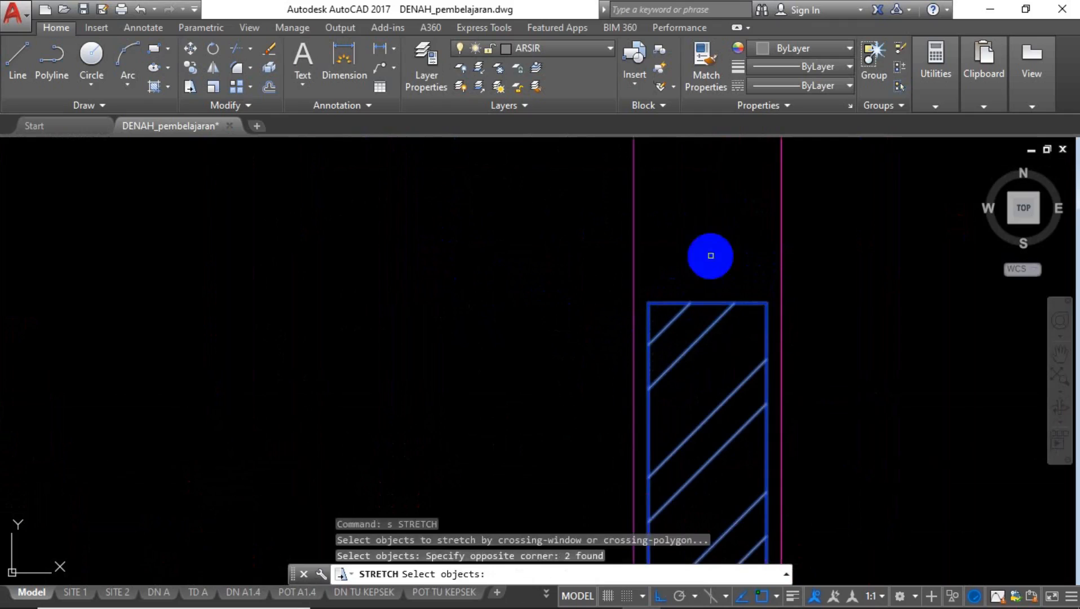
key(Return)
click(705, 302)
scroll(707, 345, down, 5)
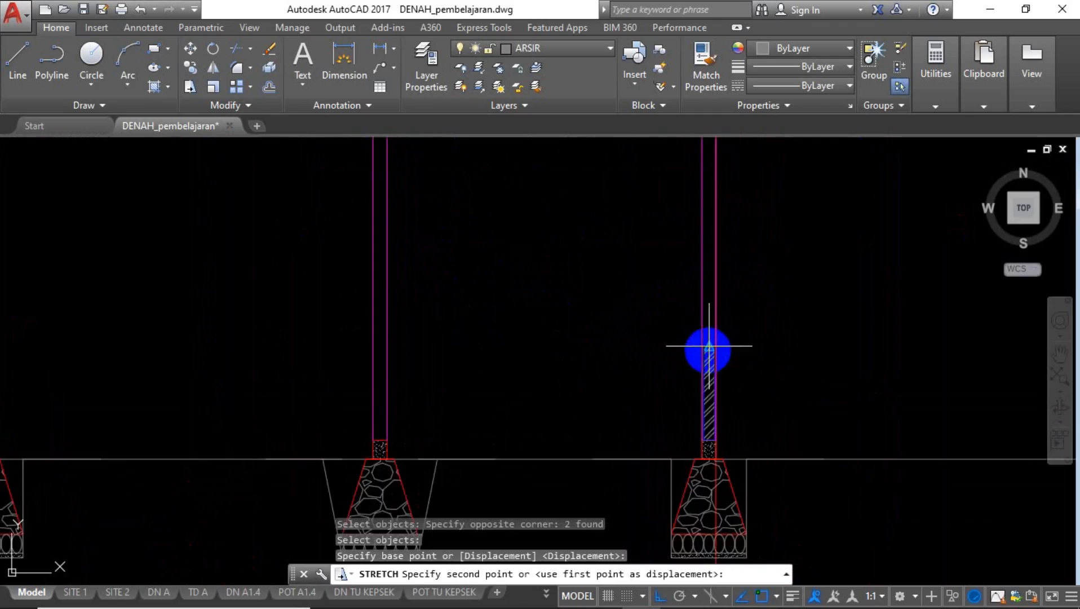
scroll(706, 186, up, 5)
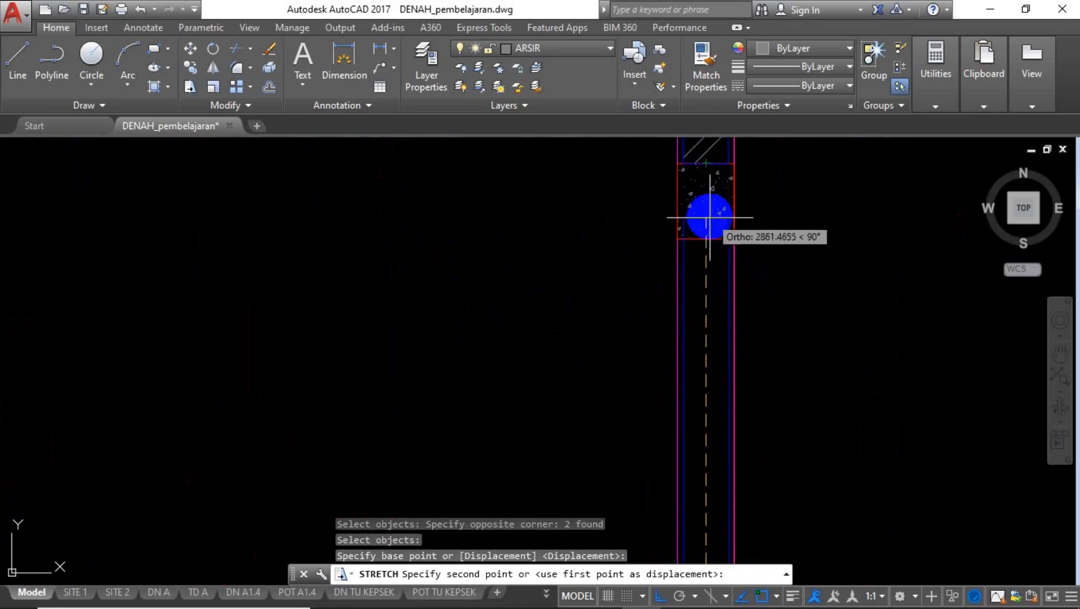
click(704, 237)
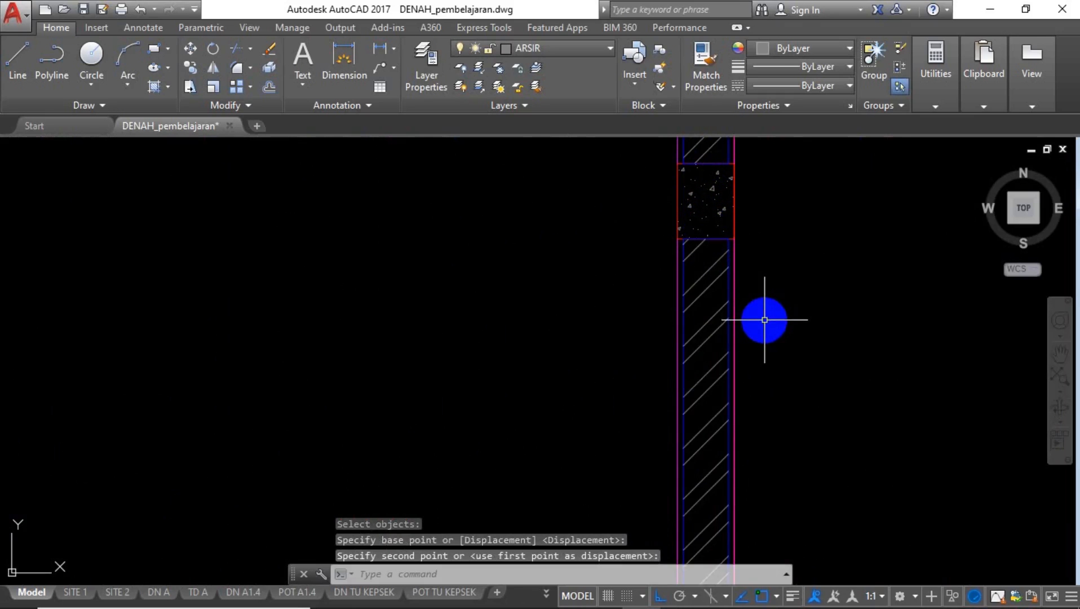
key(Escape)
Examine the door opening between R. TENGAH and GARASI in the floor plan, comparing it with the front elevation and the section's middle wall.
scroll(765, 320, down, 5)
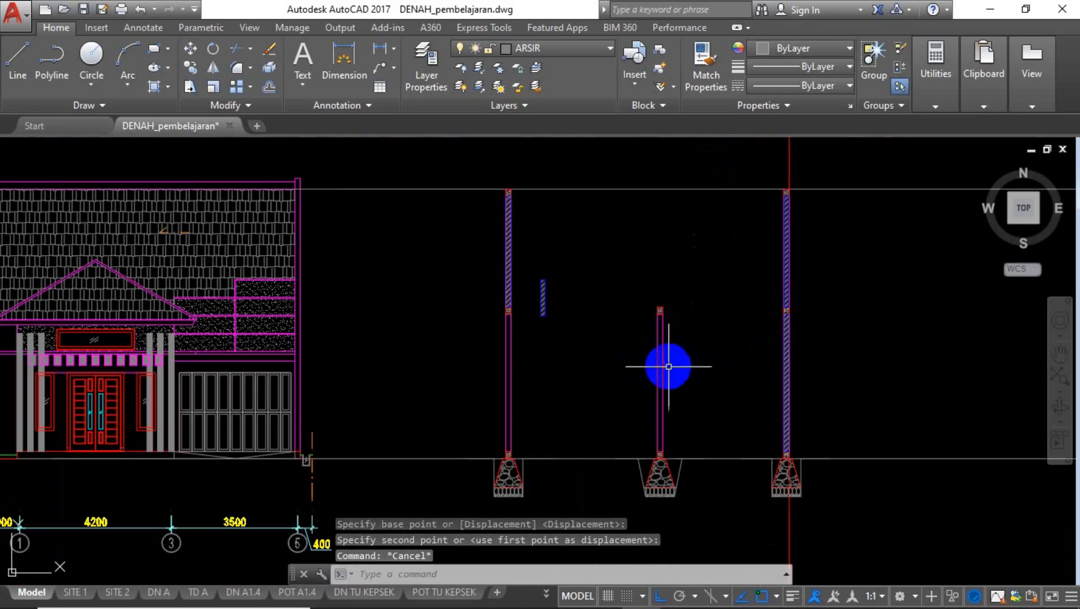
scroll(648, 405, down, 6)
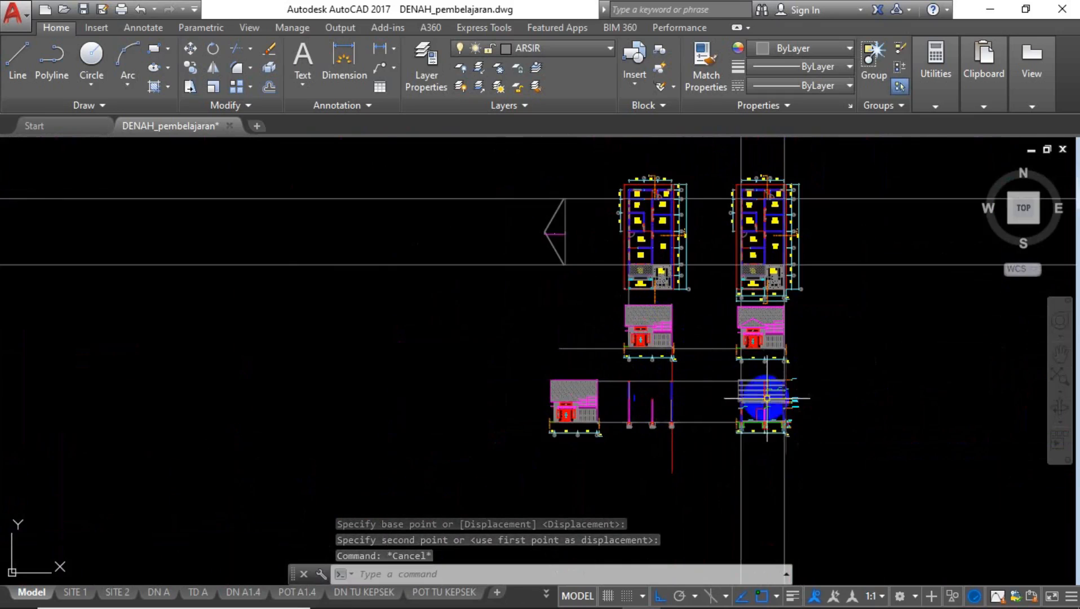
scroll(654, 226, up, 2)
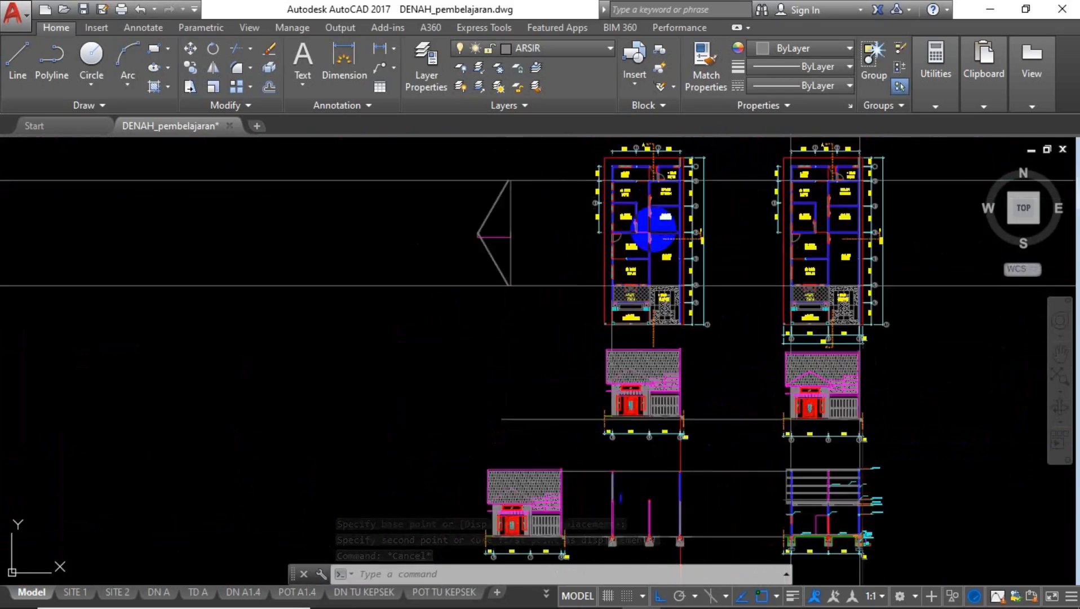
scroll(654, 227, up, 8)
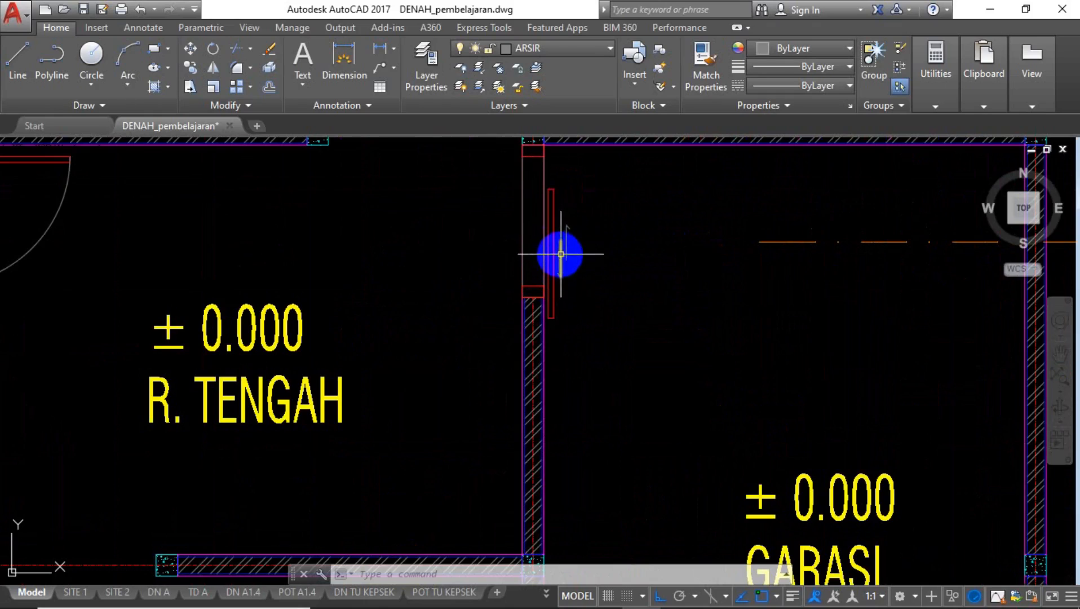
mouse_move(567, 246)
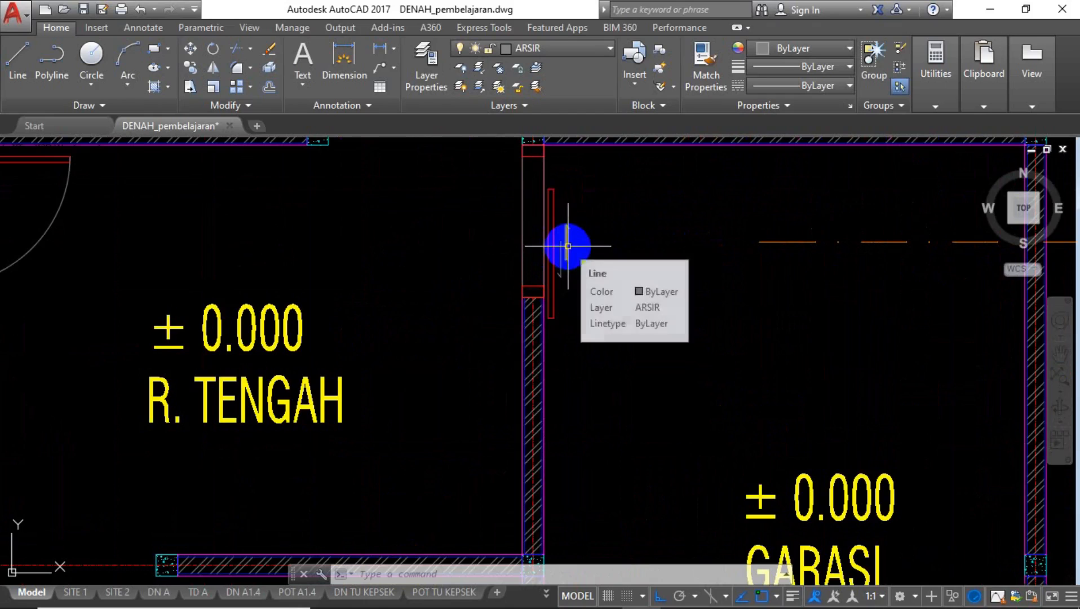
scroll(568, 246, down, 6)
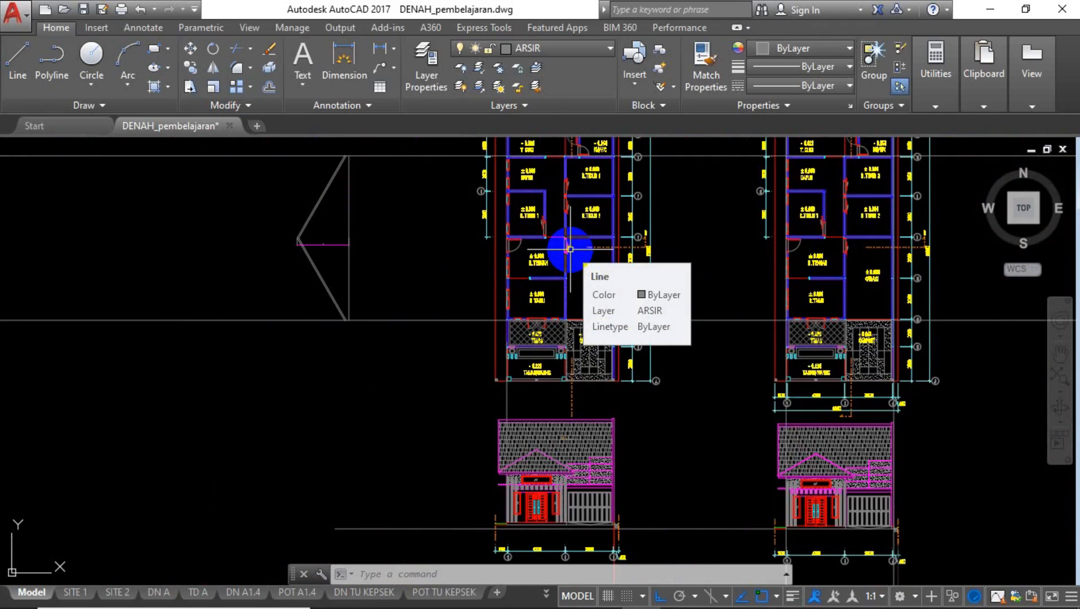
scroll(557, 543, up, 4)
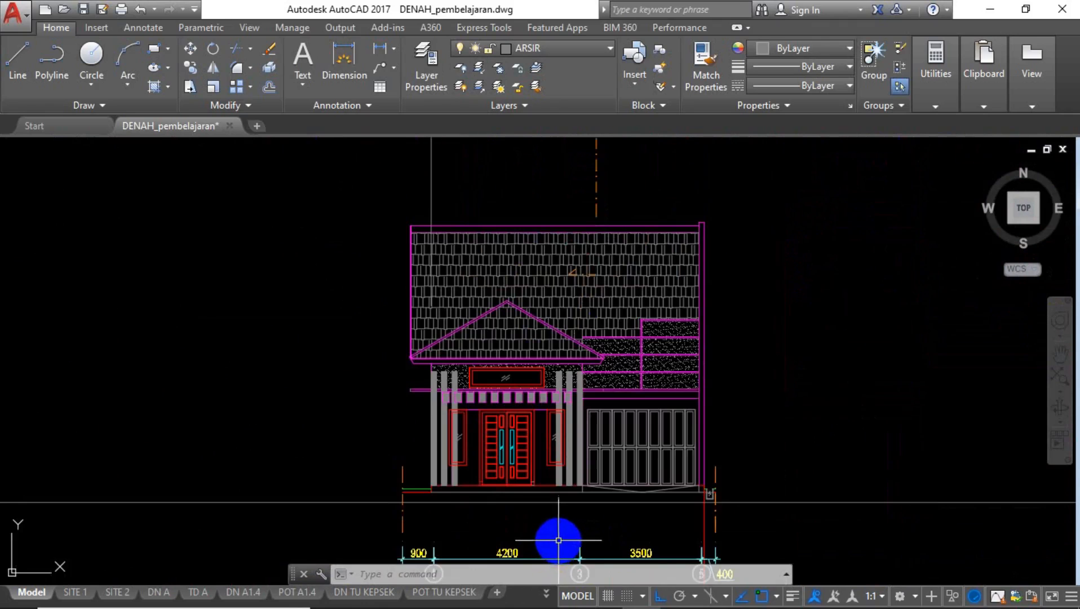
scroll(559, 539, down, 5)
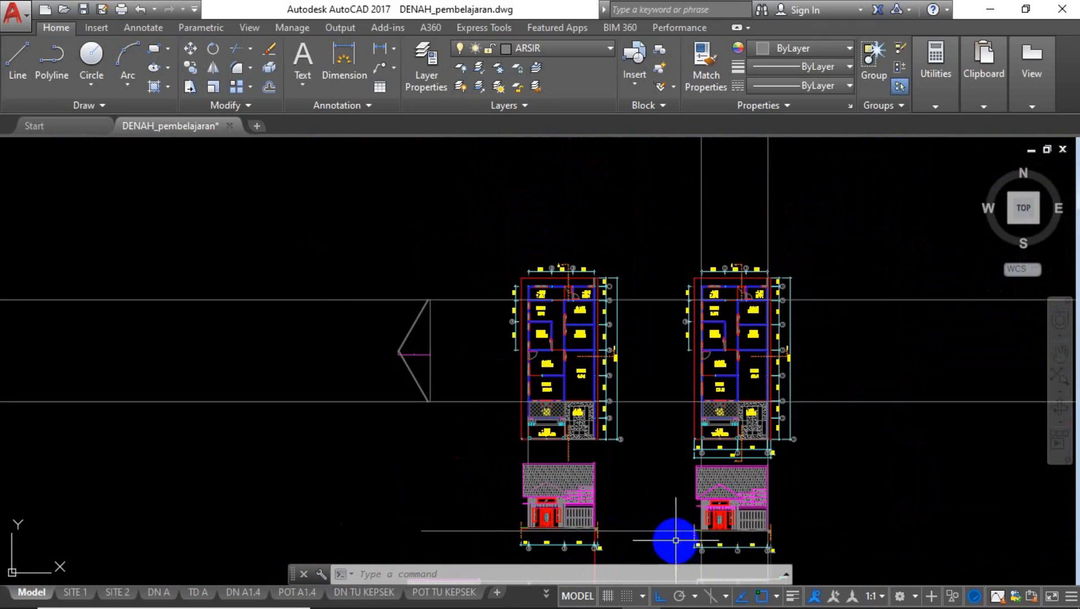
scroll(675, 540, up, 4)
mouse_move(628, 367)
middle_down()
mouse_move(658, 255)
mouse_move(668, 137)
middle_up()
scroll(422, 524, up, 5)
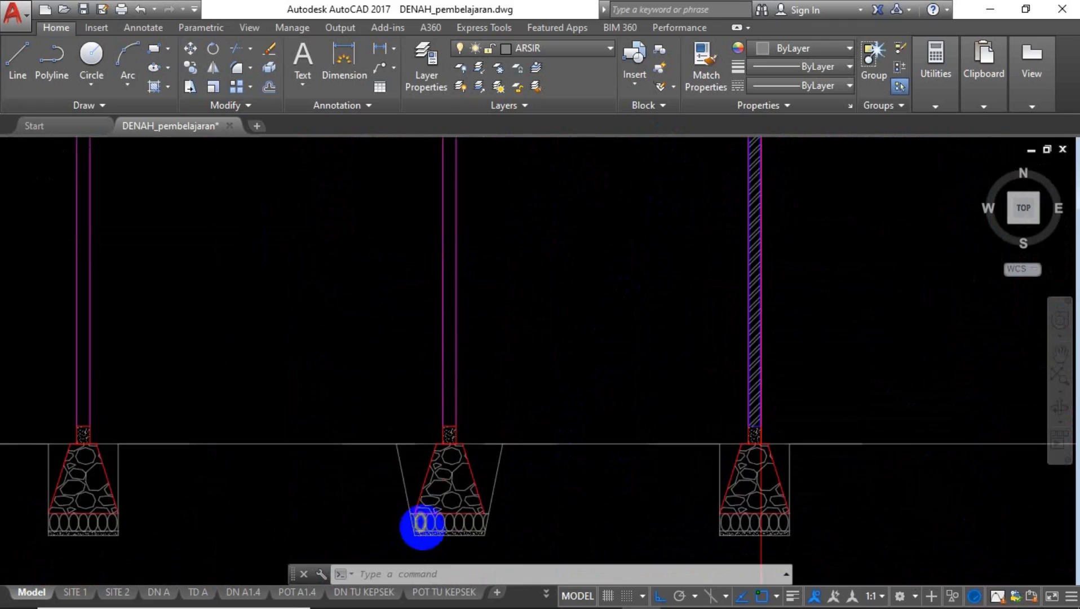
Copy the horizontal ground line from the bottom to the top of the concrete beam on the middle wall's foundation.
scroll(422, 527, up, 2)
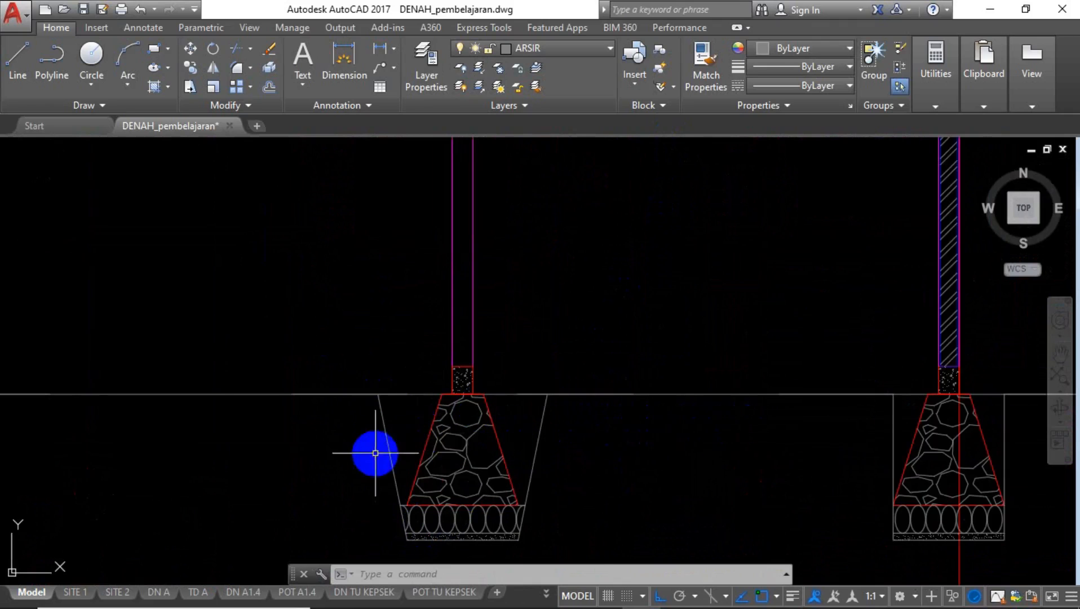
scroll(375, 453, down, 3)
scroll(429, 434, up, 4)
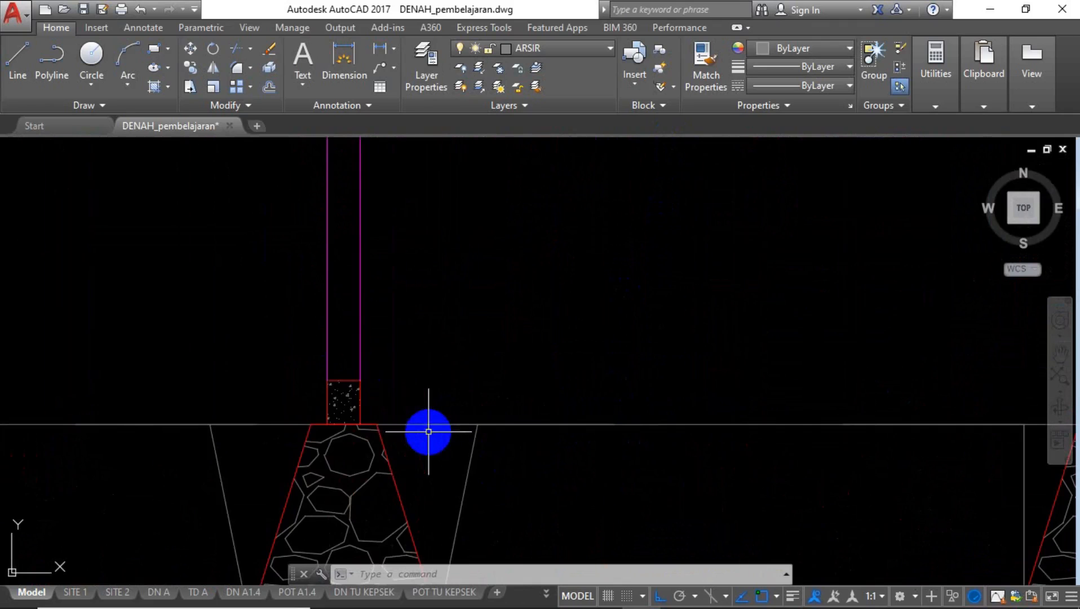
scroll(418, 462, down, 3)
scroll(373, 453, up, 3)
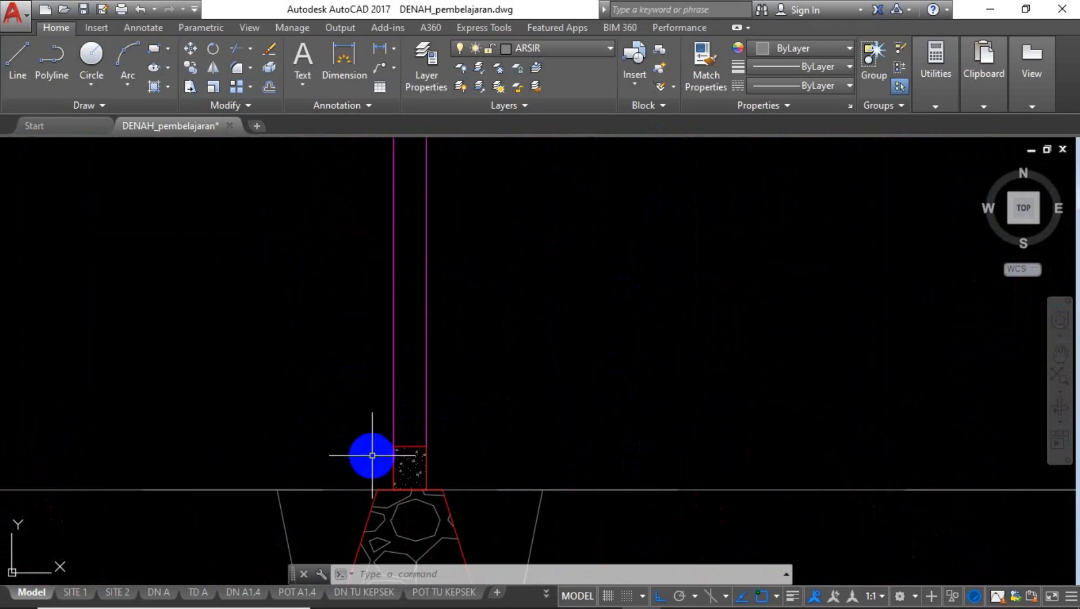
scroll(400, 458, up, 4)
click(564, 509)
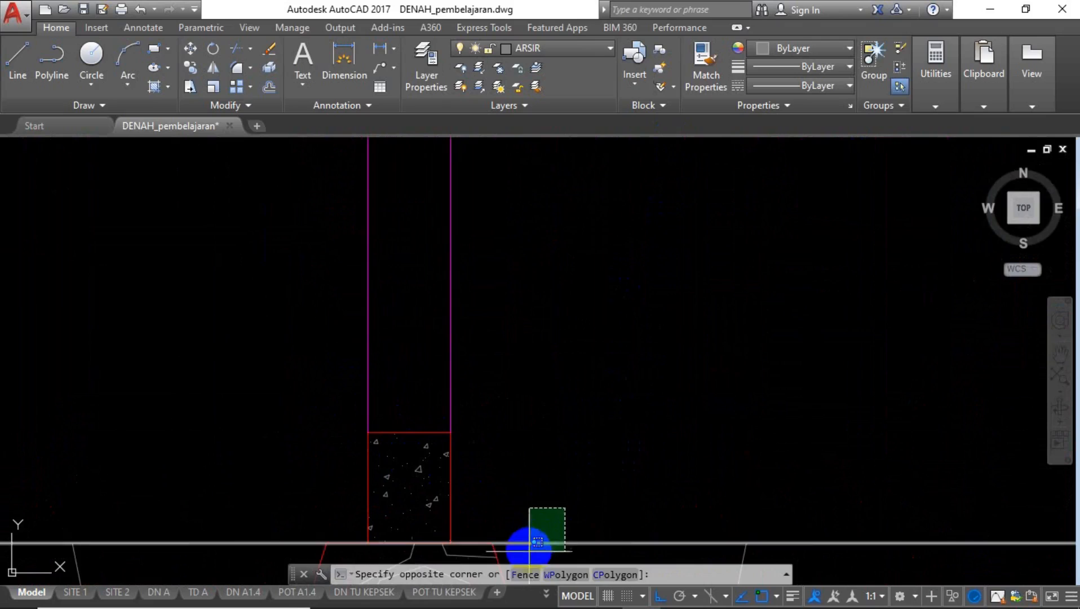
text(c)
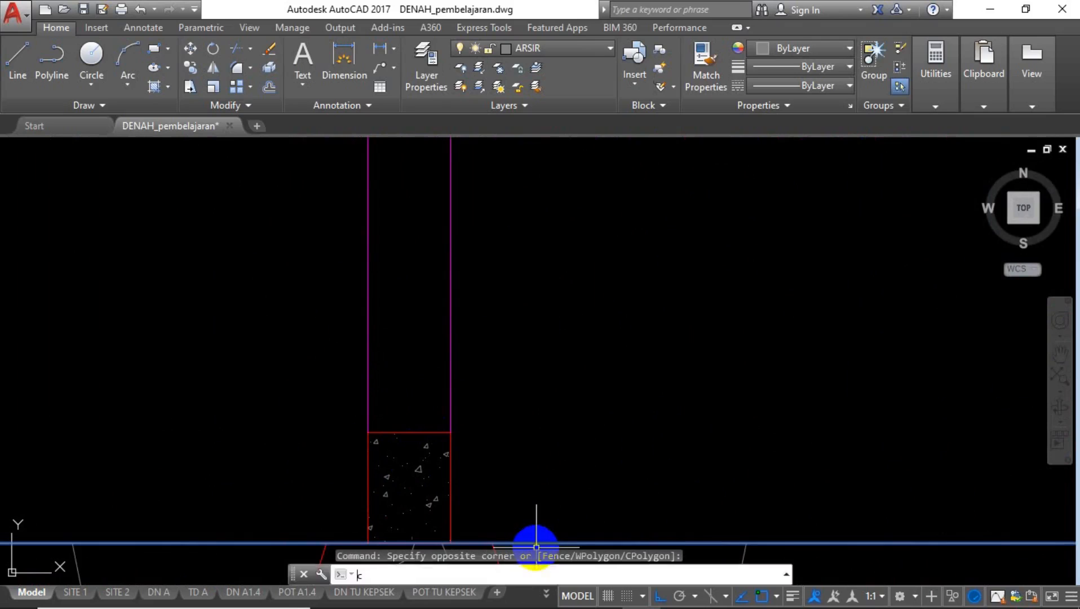
text(o)
key(Return)
scroll(513, 434, down, 5)
scroll(508, 446, up, 3)
click(512, 448)
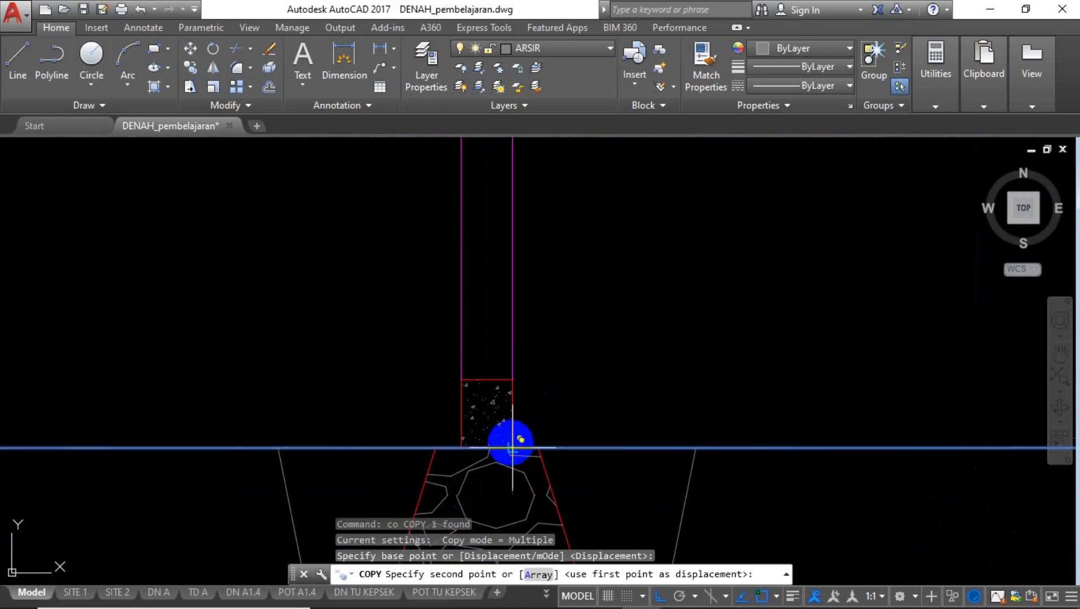
click(513, 380)
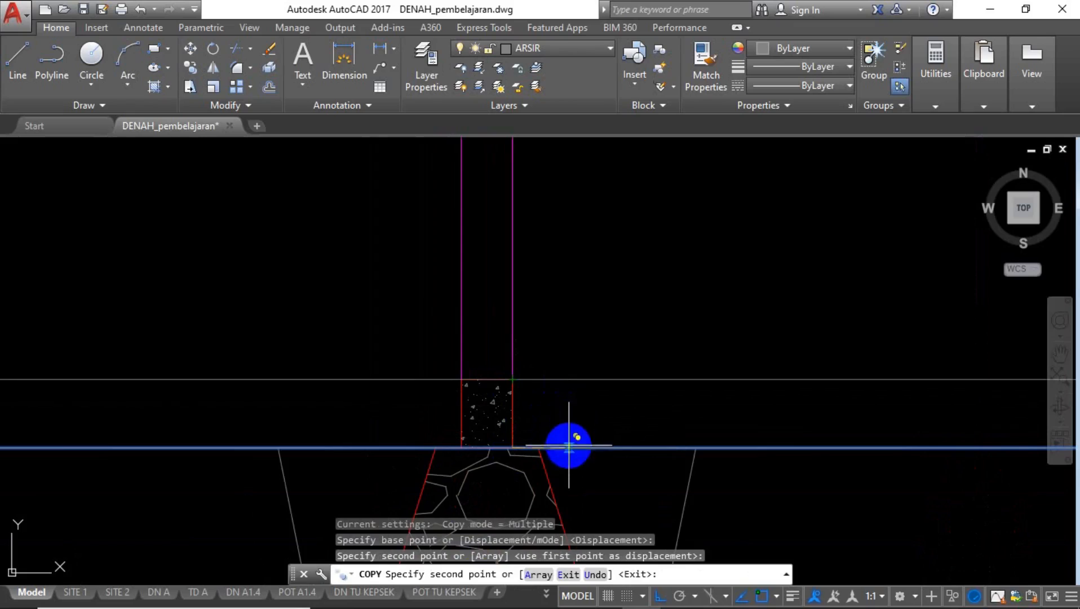
key(Escape)
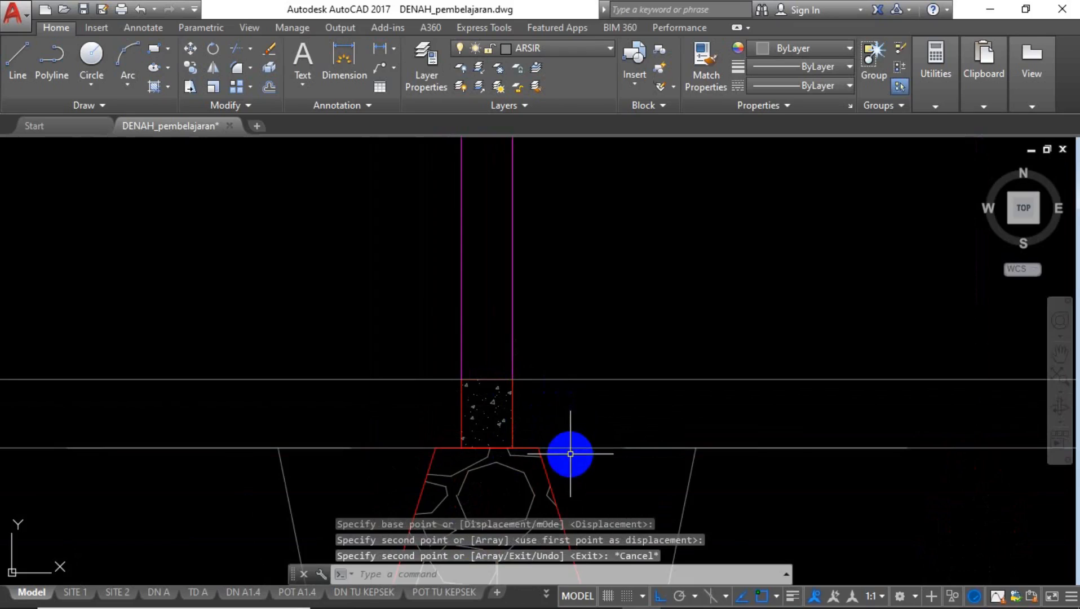
Copy the horizontal line at the top of the foundation beam 20 upward.
click(597, 360)
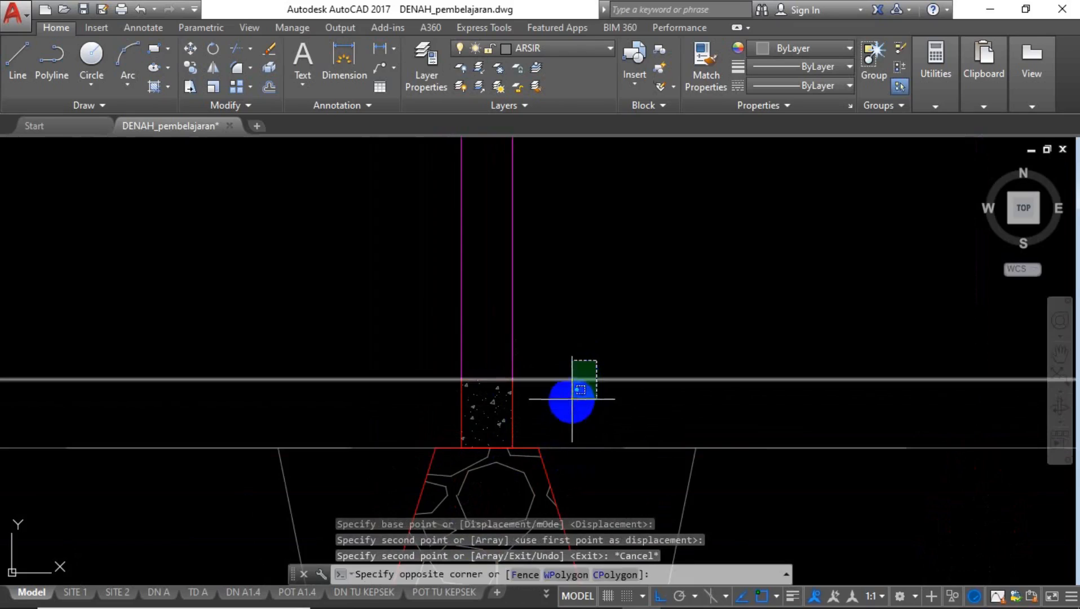
click(571, 399)
text(co)
key(Return)
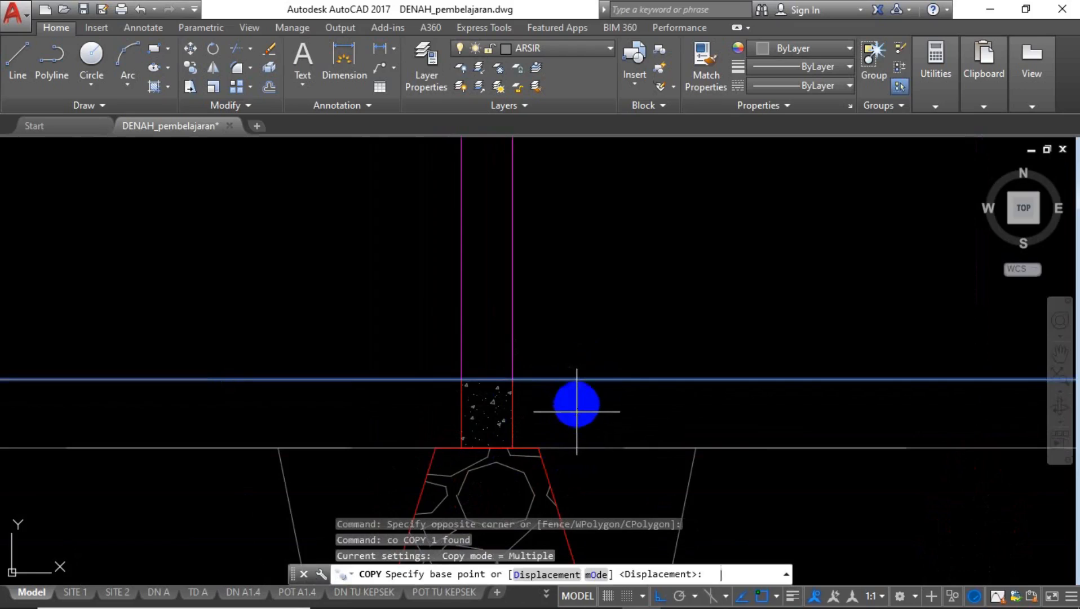
click(628, 332)
text(2)
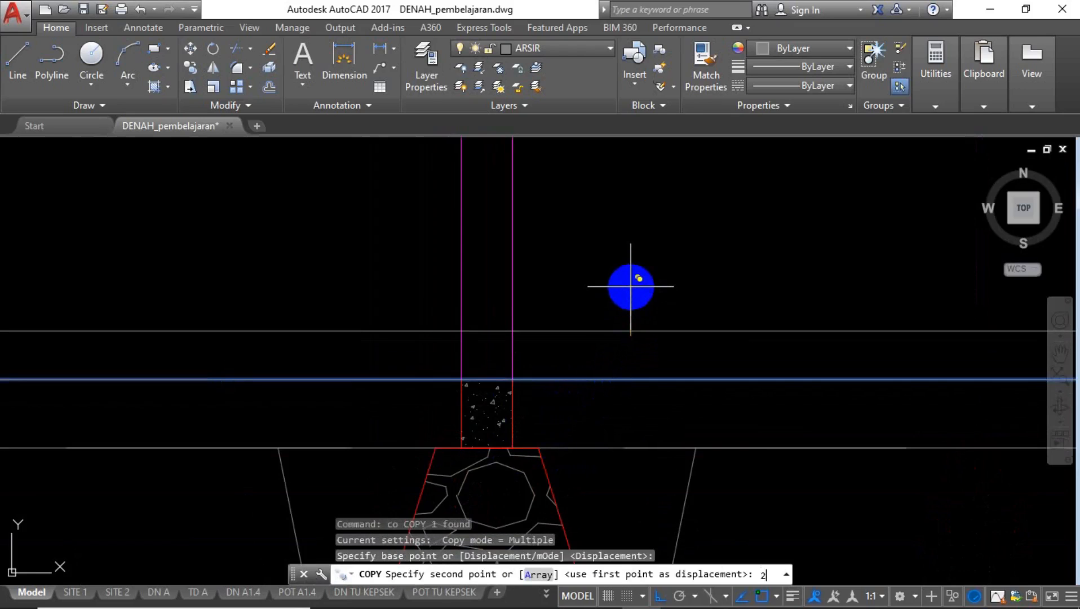
text(0)
key(Return)
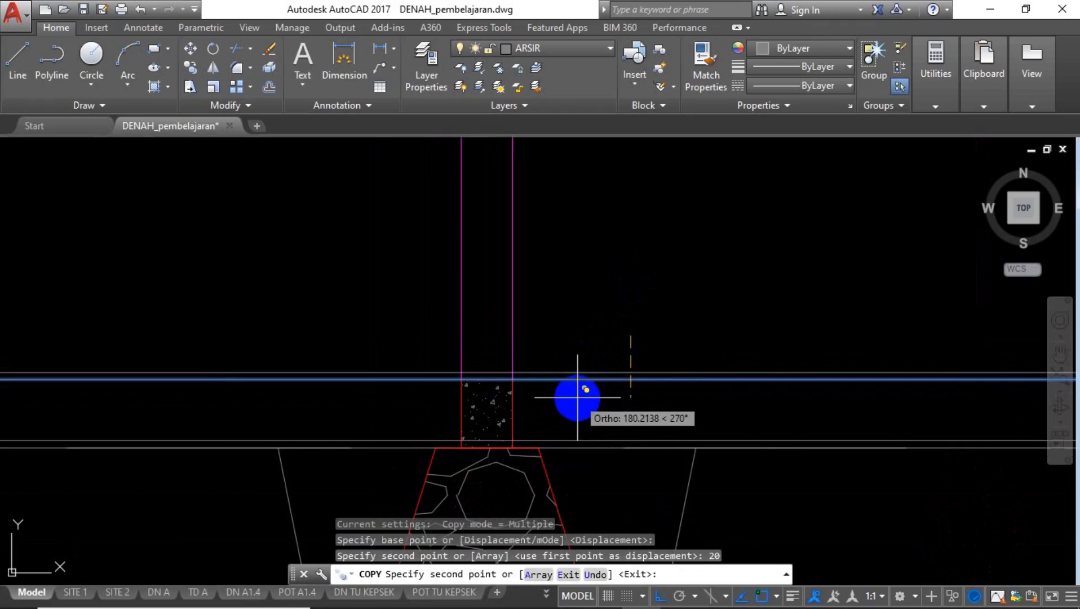
key(Escape)
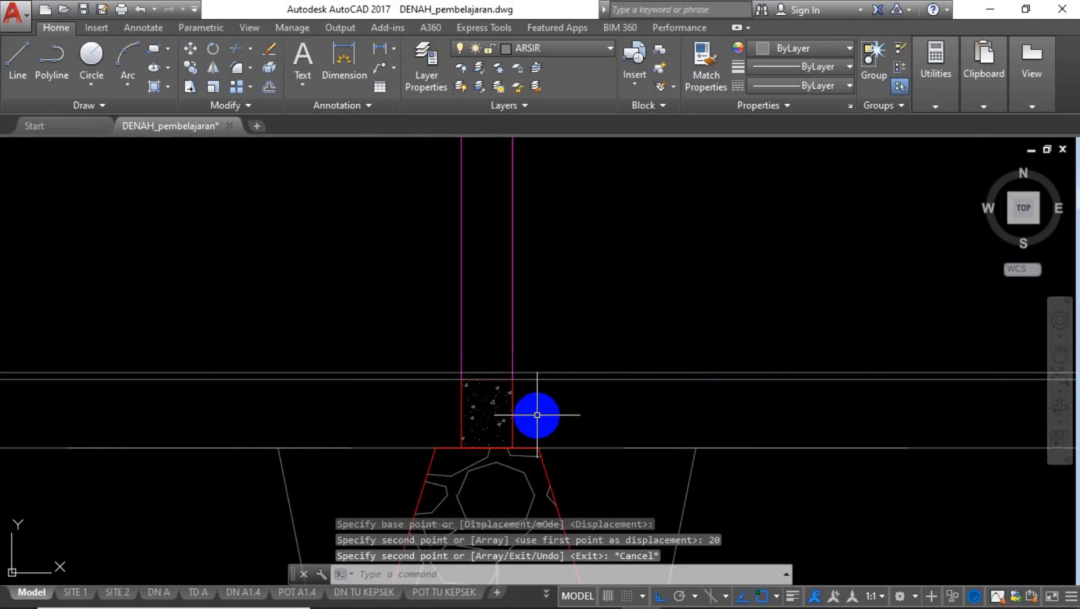
Offset the upper of the two closely spaced floor lines 2100 upward across the walls.
middle_drag(537, 393, 540, 480)
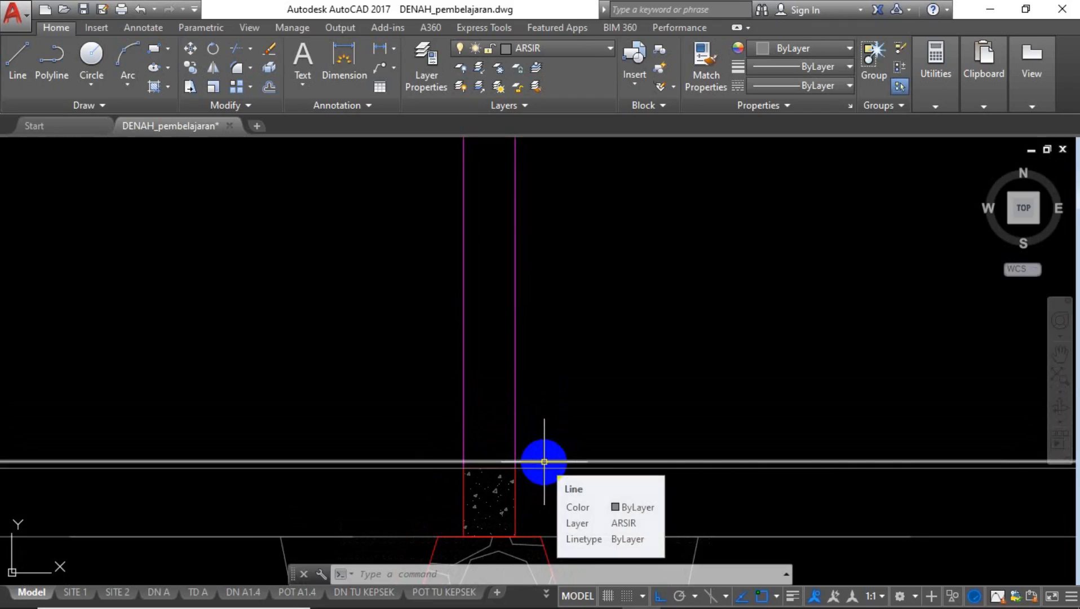
text(o)
key(Return)
text(2100)
key(Return)
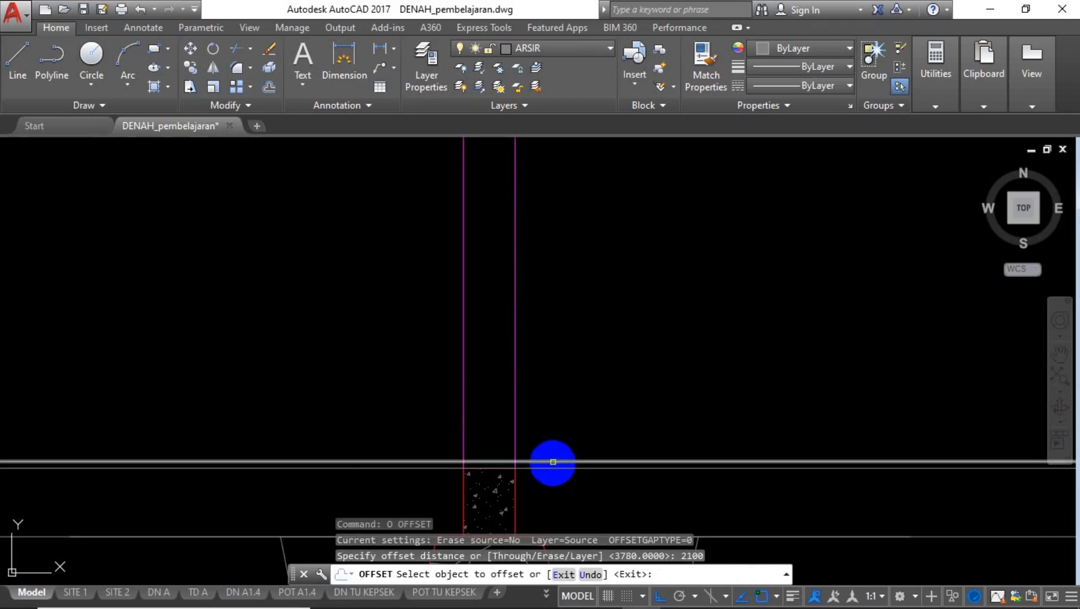
click(552, 461)
click(605, 304)
scroll(592, 471, down, 3)
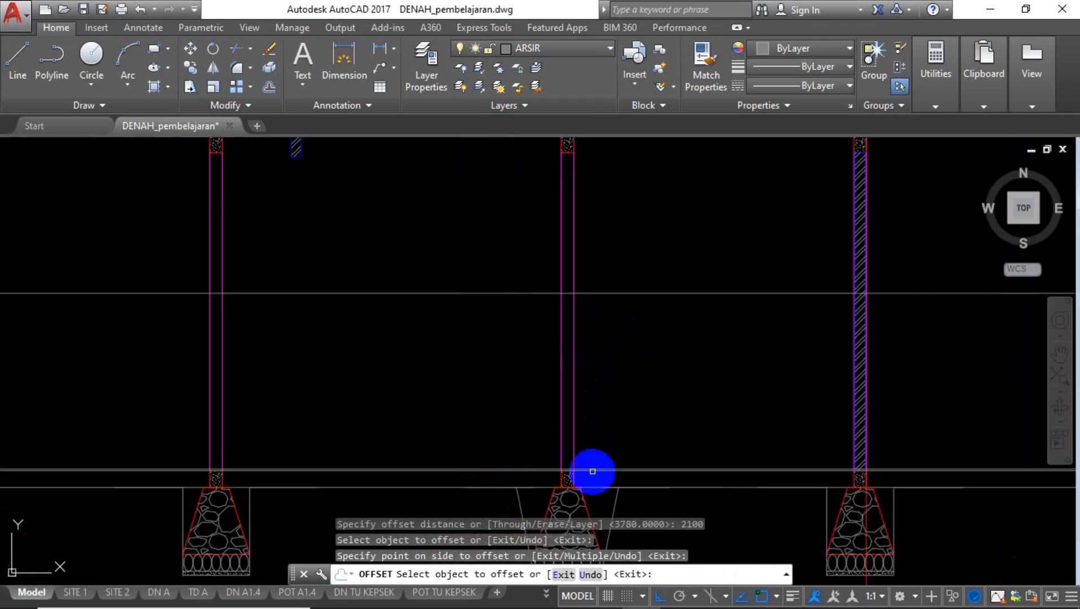
key(Escape)
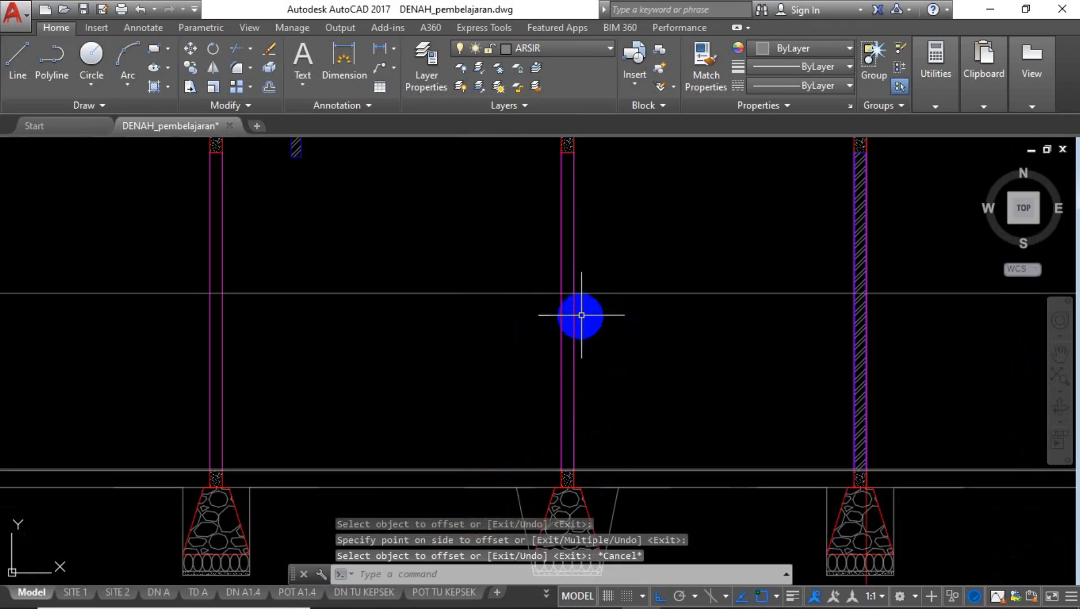
scroll(580, 313, up, 6)
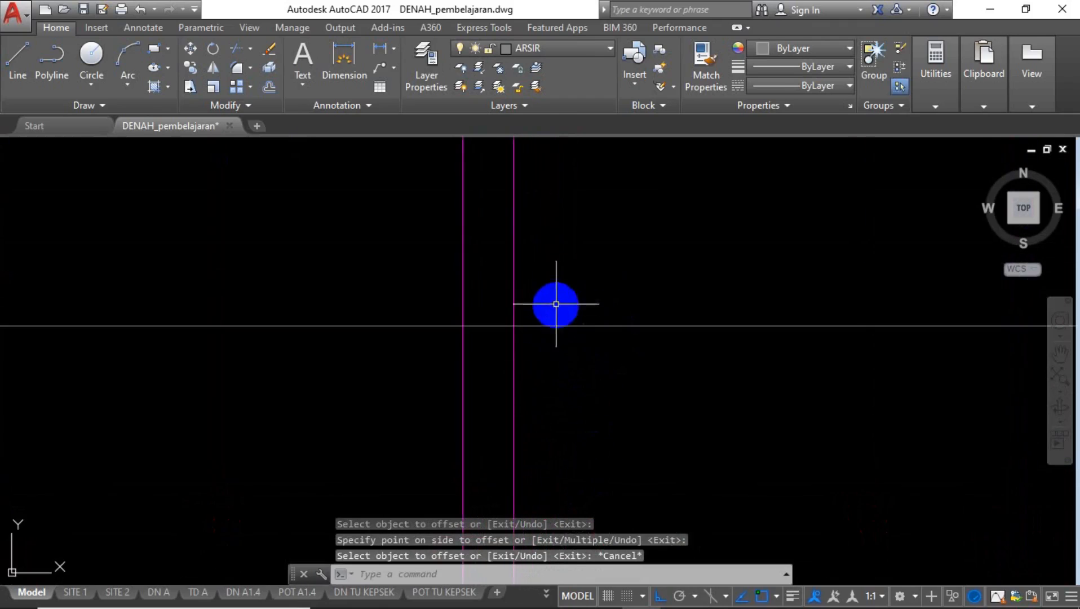
scroll(556, 293, down, 8)
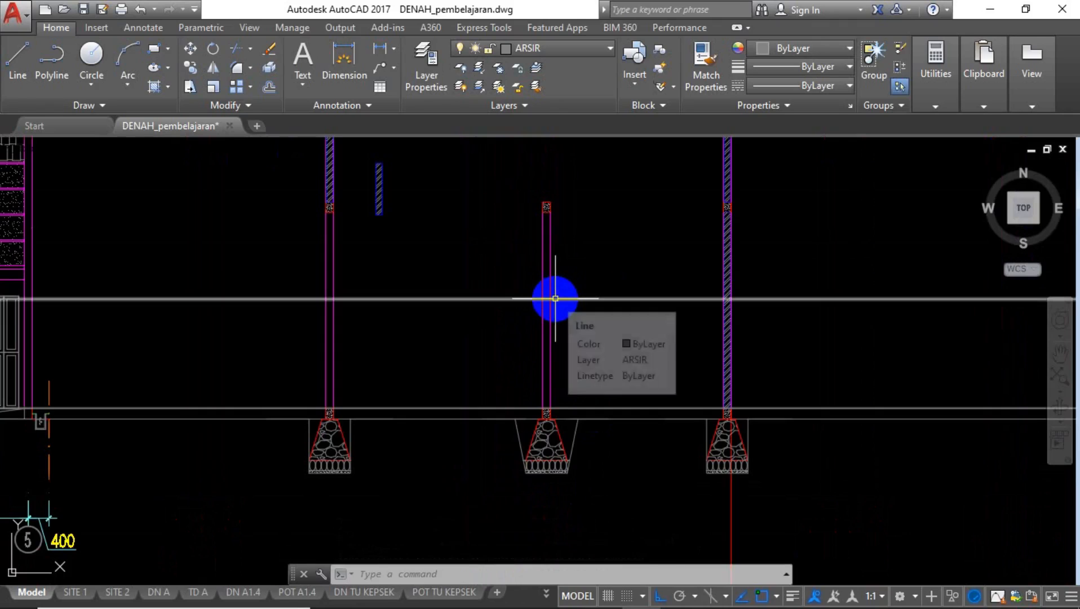
scroll(555, 298, up, 6)
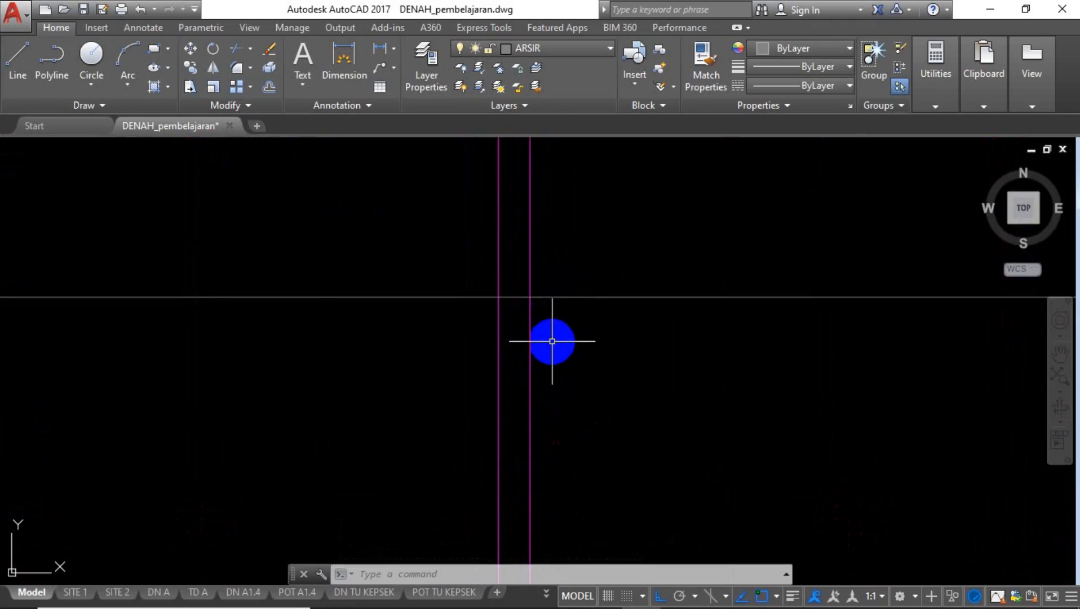
scroll(551, 341, down, 4)
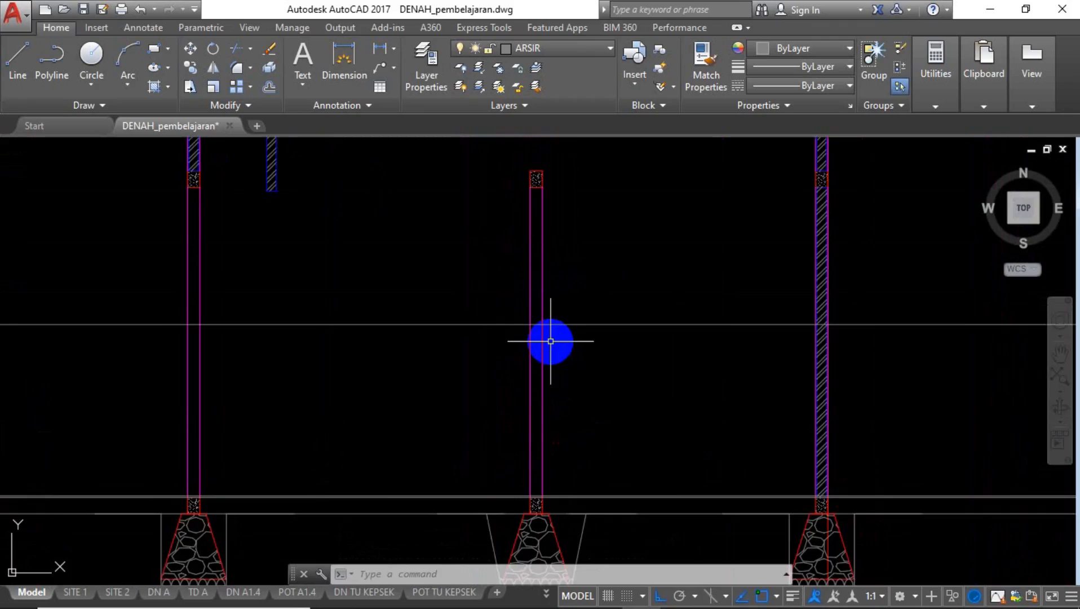
scroll(551, 341, down, 3)
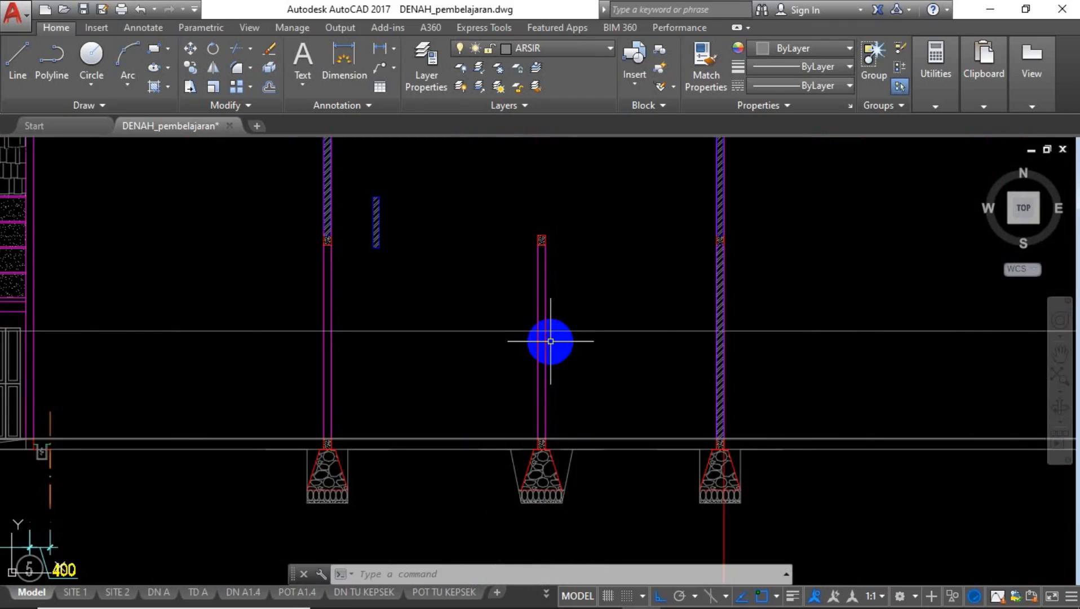
Check the door-height line against the front elevation's main door and measure the thickness of the door frame's head.
scroll(551, 341, down, 5)
scroll(373, 358, up, 6)
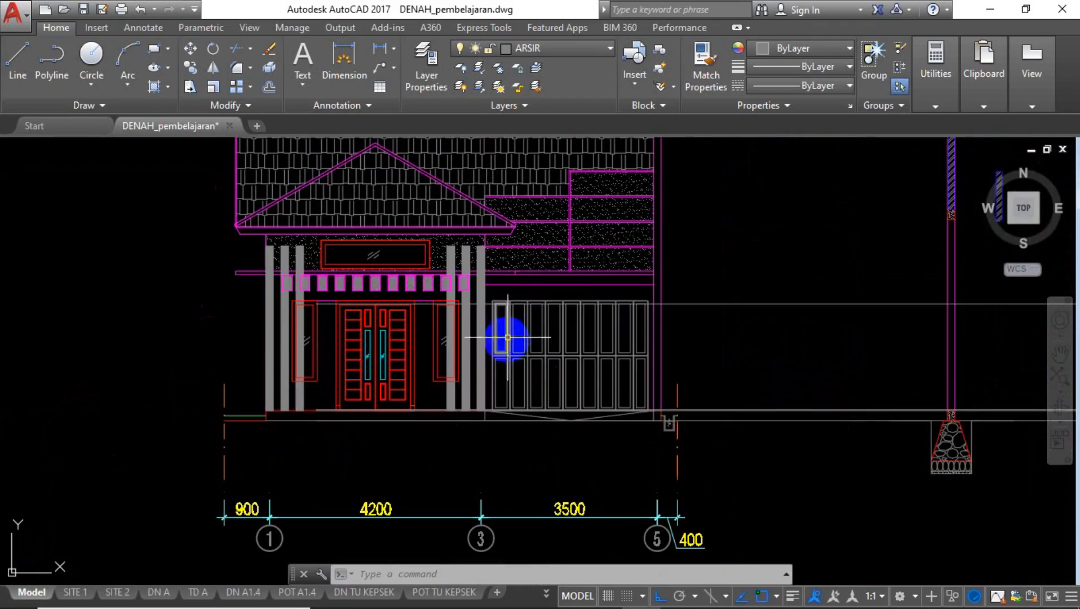
click(770, 281)
click(706, 327)
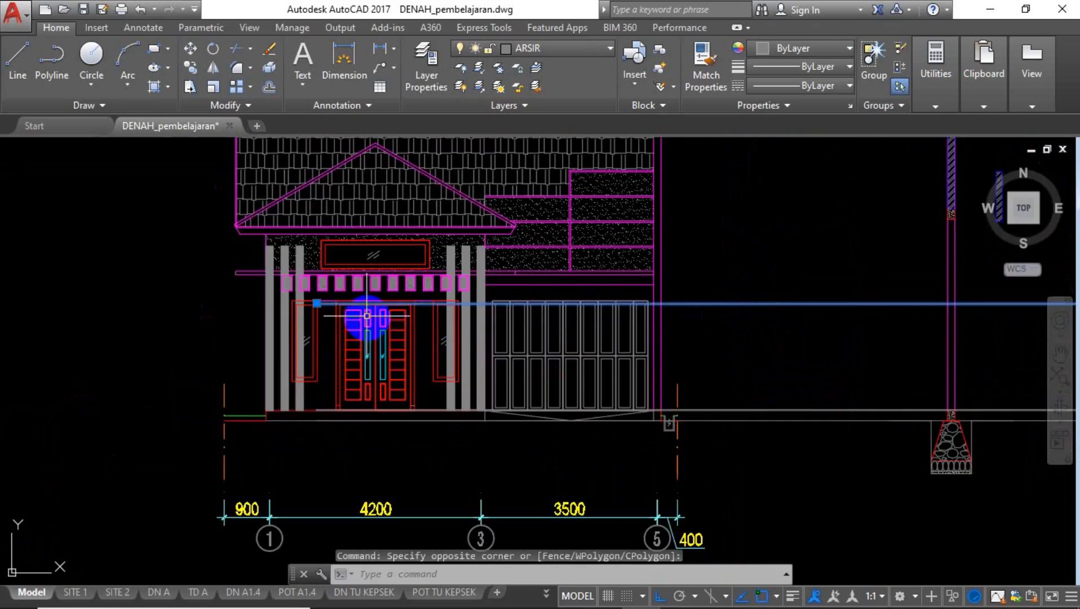
scroll(365, 300, up, 7)
scroll(402, 313, down, 2)
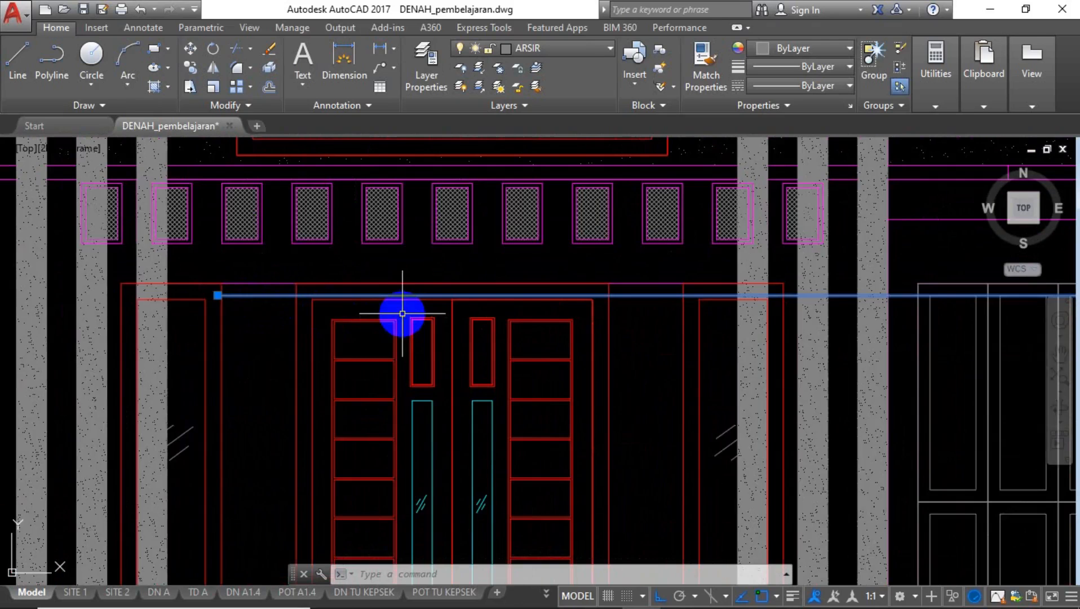
scroll(325, 296, up, 3)
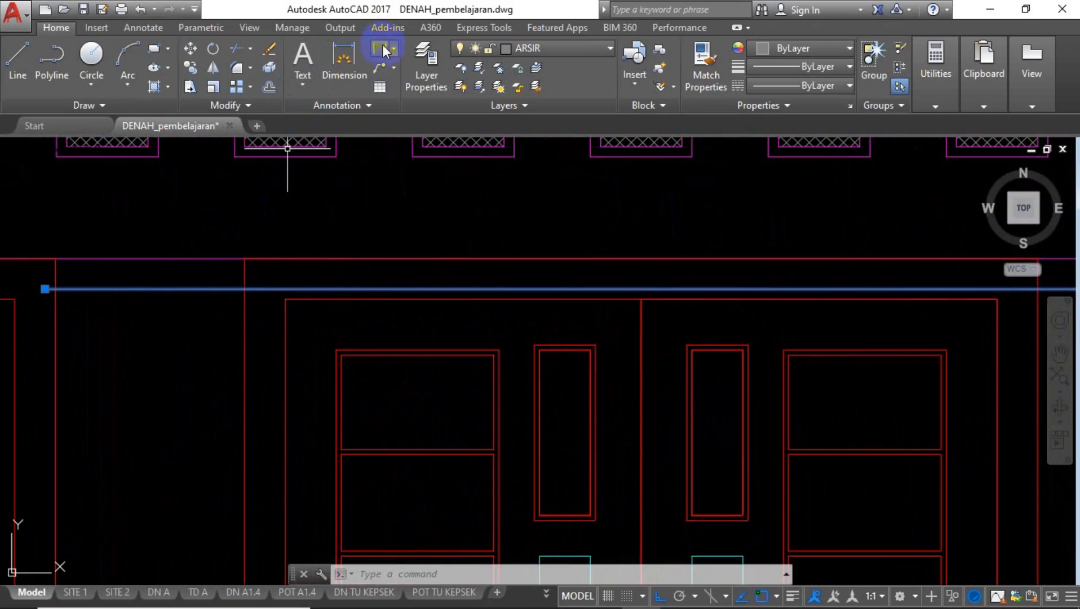
click(381, 49)
click(280, 301)
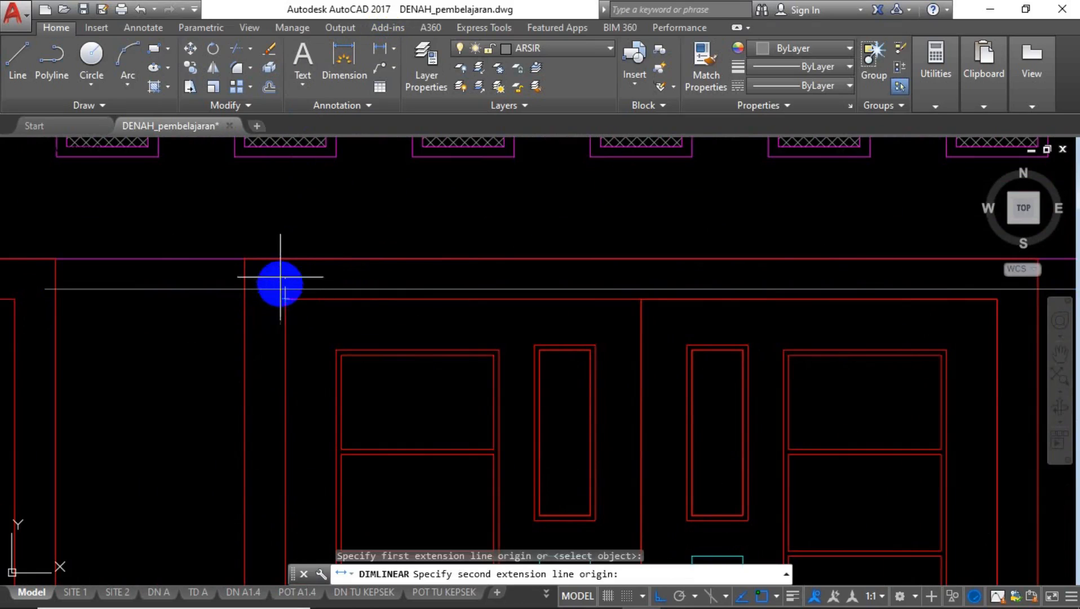
click(272, 258)
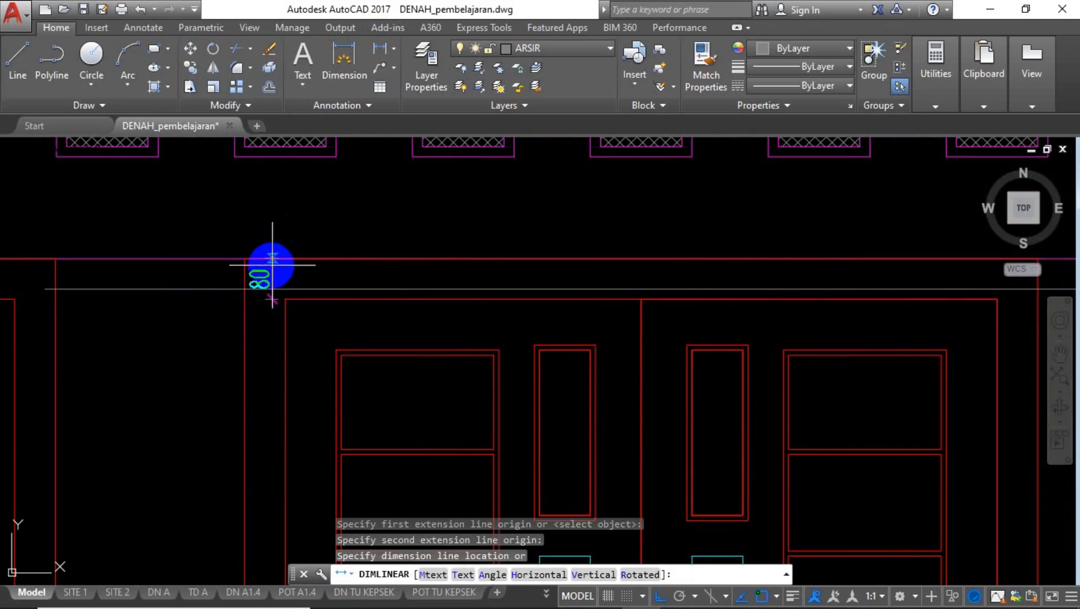
key(Escape)
scroll(283, 320, down, 4)
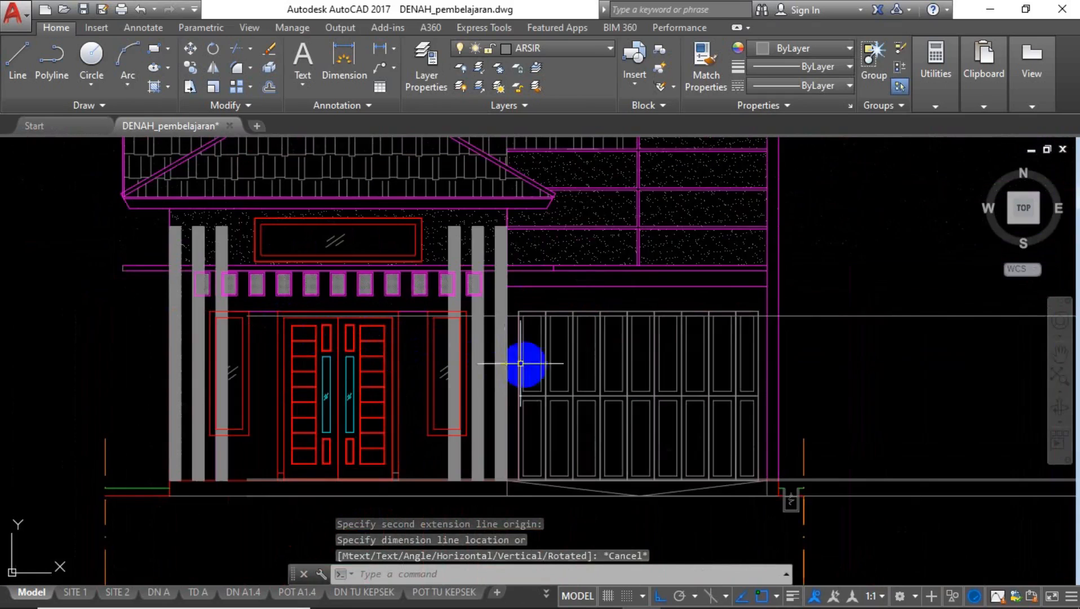
Offset the horizontal door-height line crossing the section walls 80 upward.
middle_drag(829, 378, 313, 382)
scroll(304, 382, down, 3)
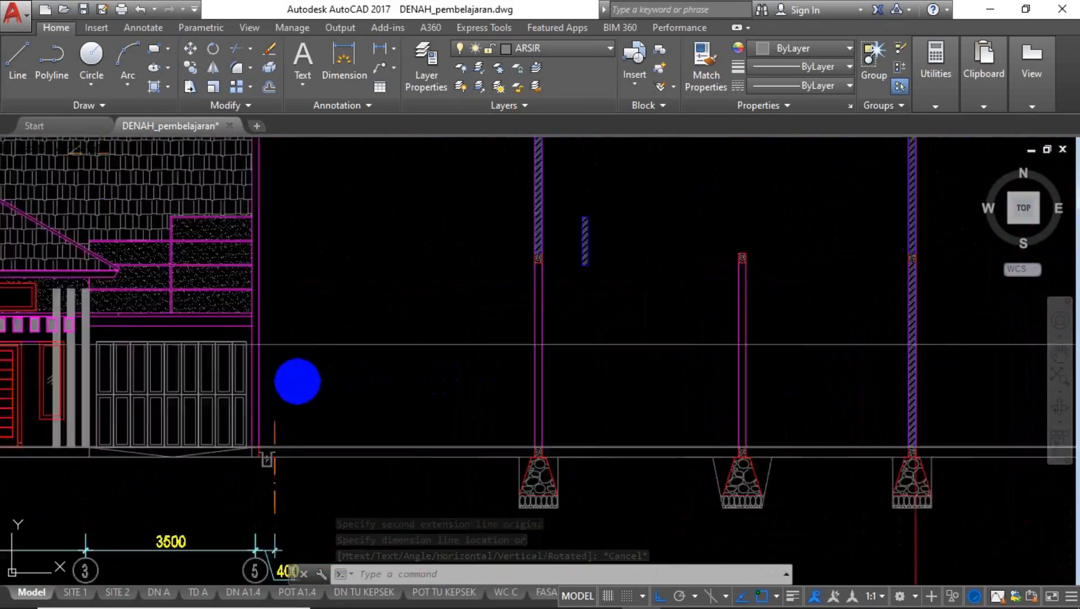
scroll(605, 367, up, 5)
middle_drag(607, 365, 565, 438)
scroll(573, 437, down, 5)
scroll(124, 429, up, 3)
mouse_move(124, 428)
middle_down()
mouse_move(104, 391)
mouse_move(90, 390)
middle_up()
middle_drag(329, 344, 291, 342)
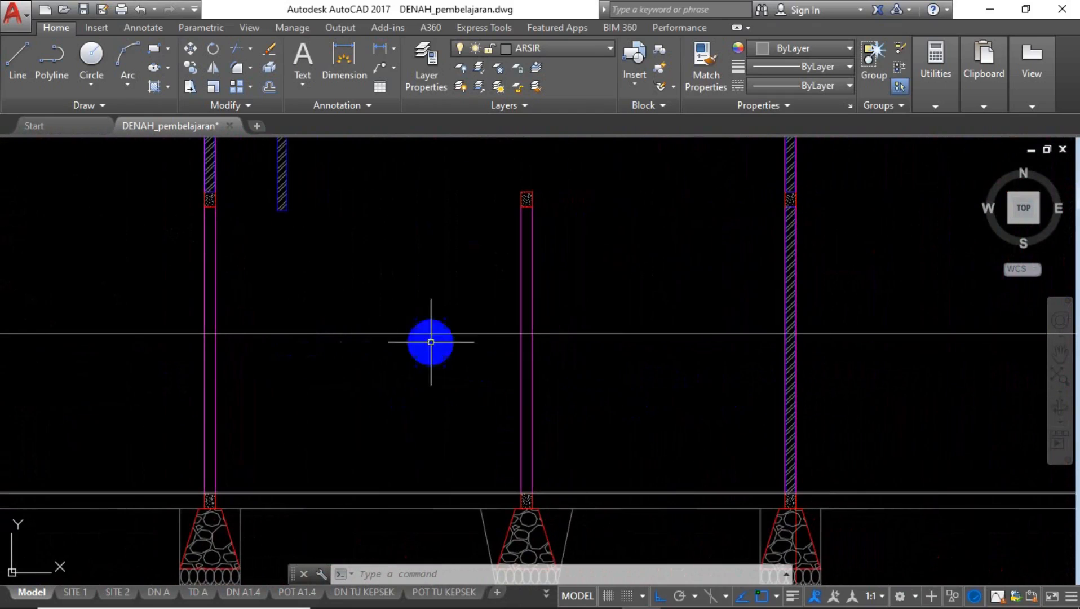
click(635, 314)
click(605, 365)
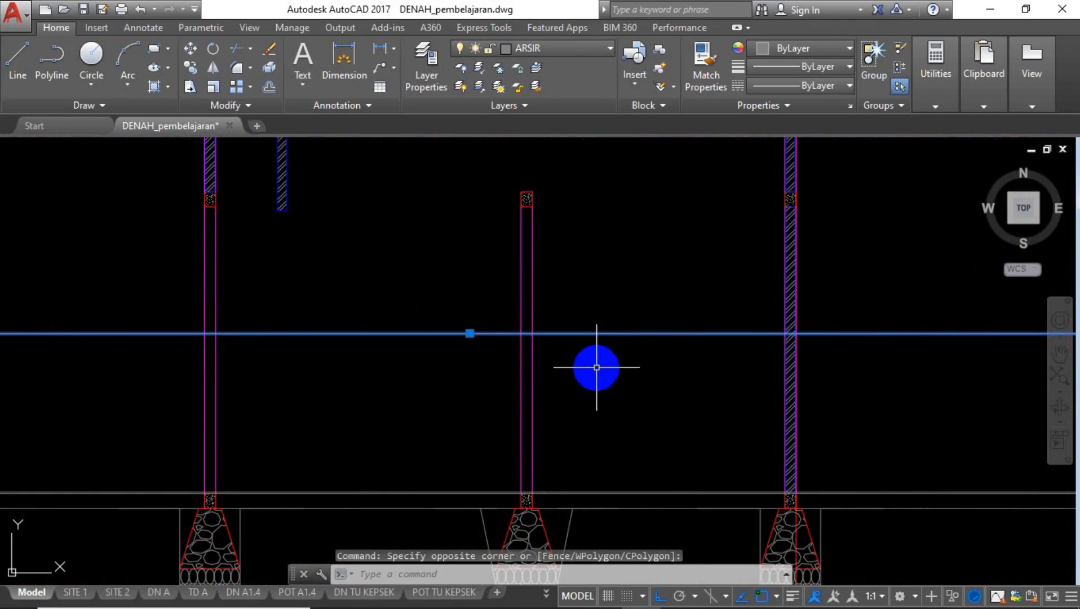
text(p)
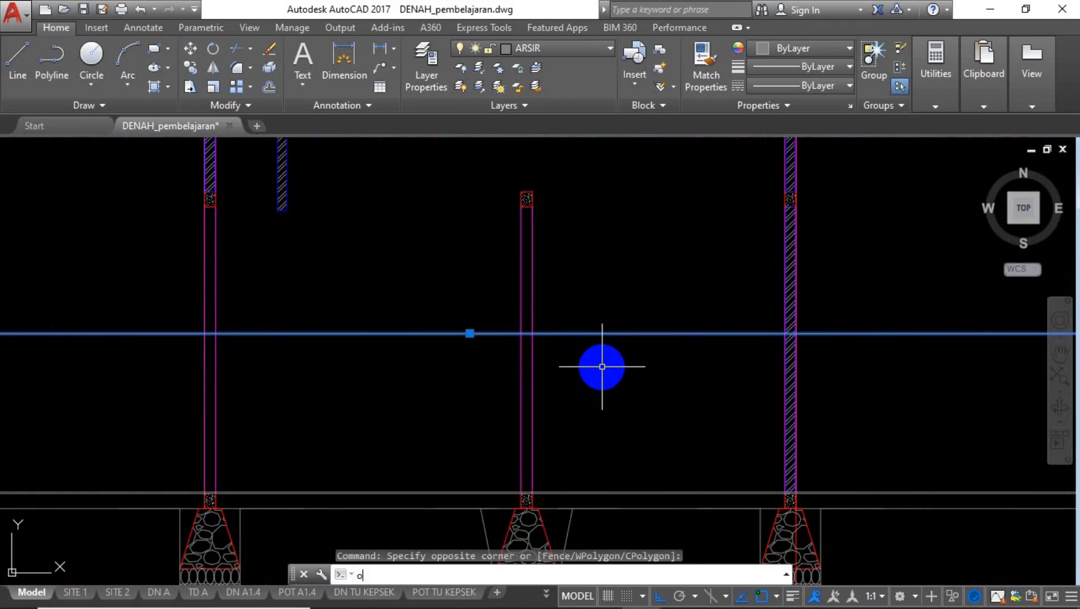
key(Return)
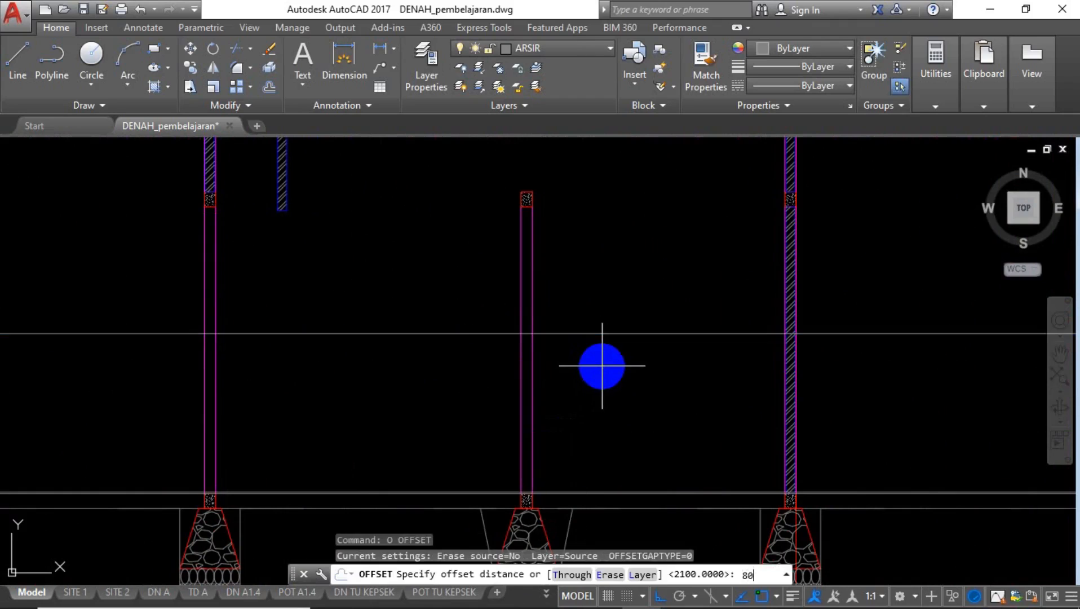
text(80)
key(Return)
click(570, 311)
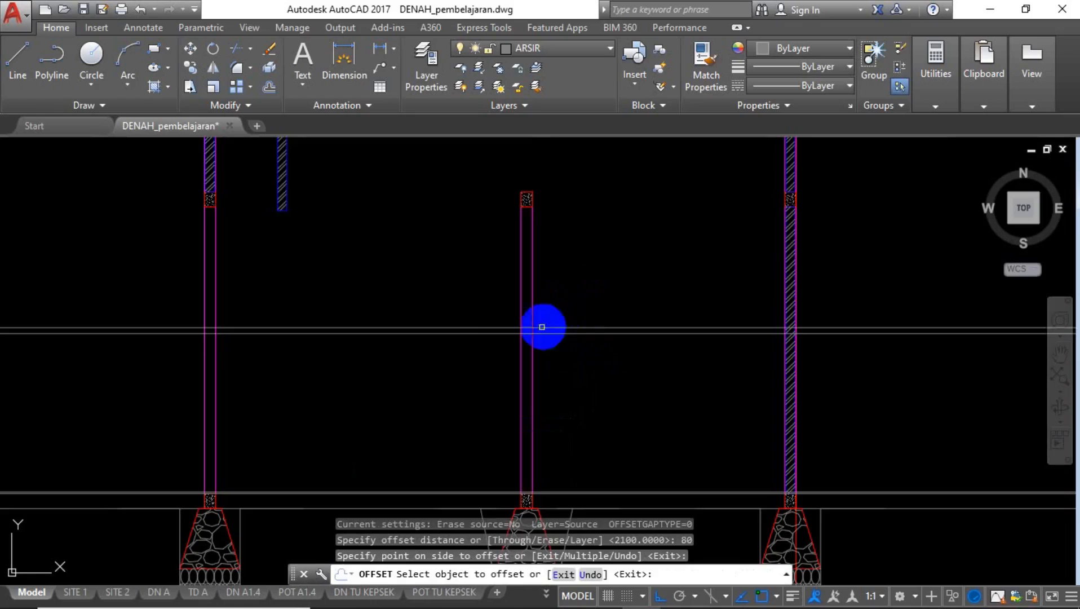
scroll(540, 328, up, 5)
key(Escape)
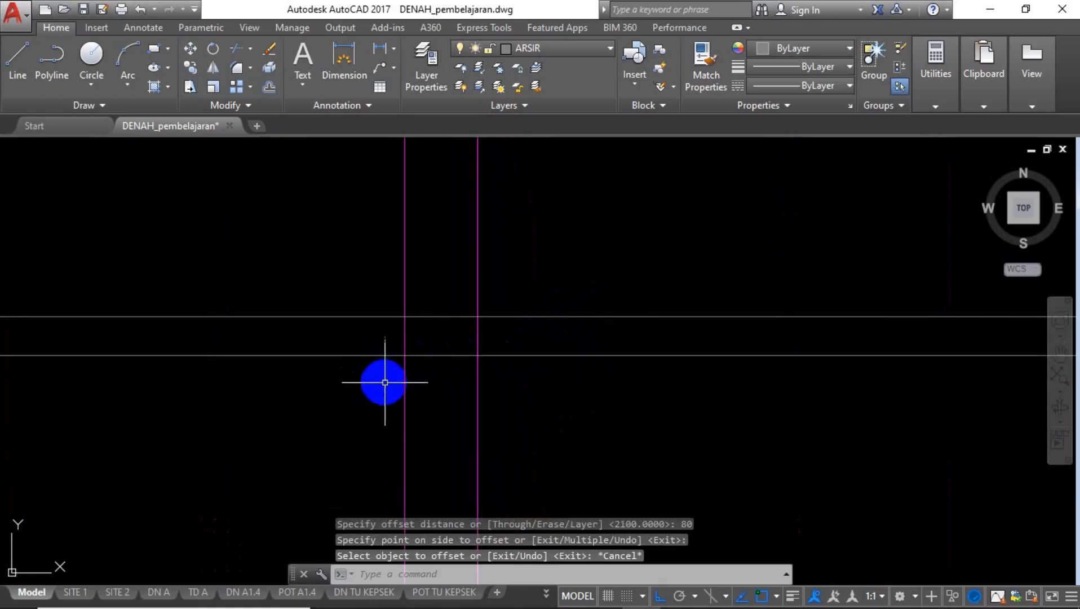
Make KUSEN the current layer and draw a frame rectangle across the middle wall between the two door-height lines.
scroll(402, 386, down, 5)
scroll(409, 384, up, 6)
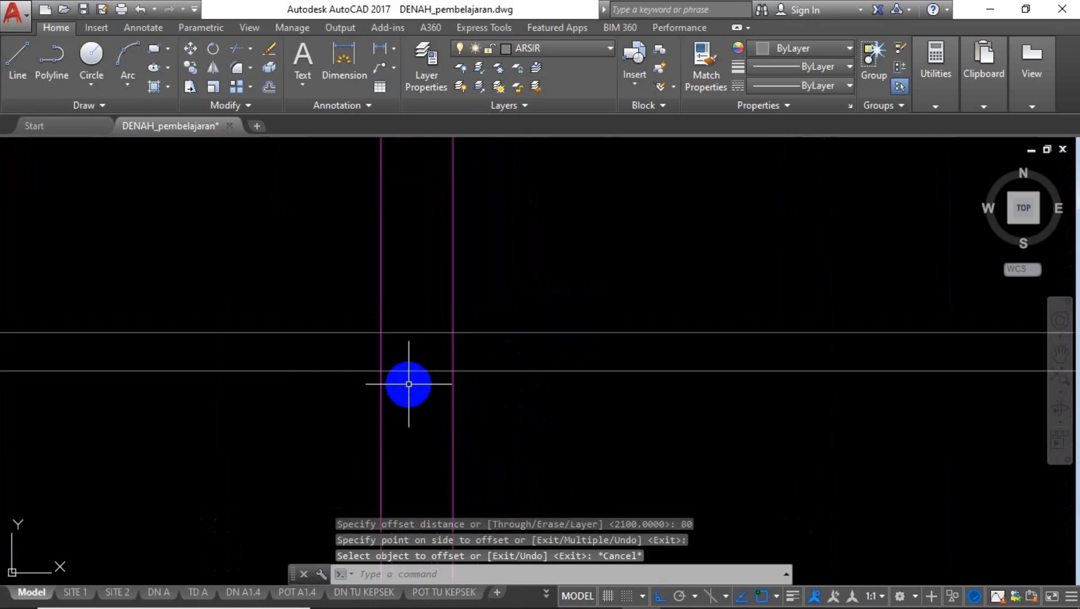
click(610, 49)
click(536, 499)
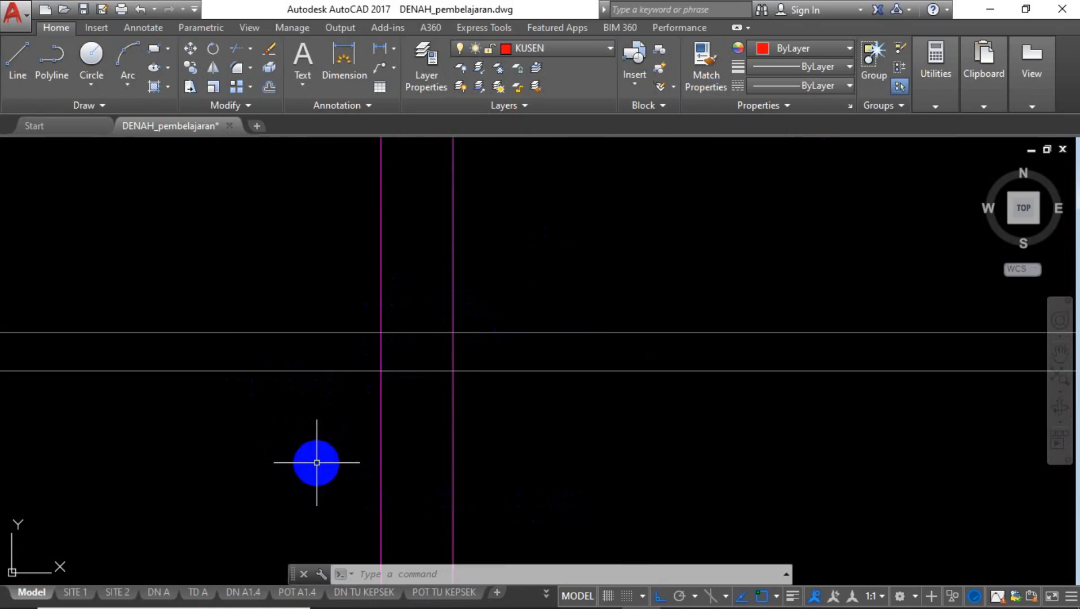
text(rec)
key(Return)
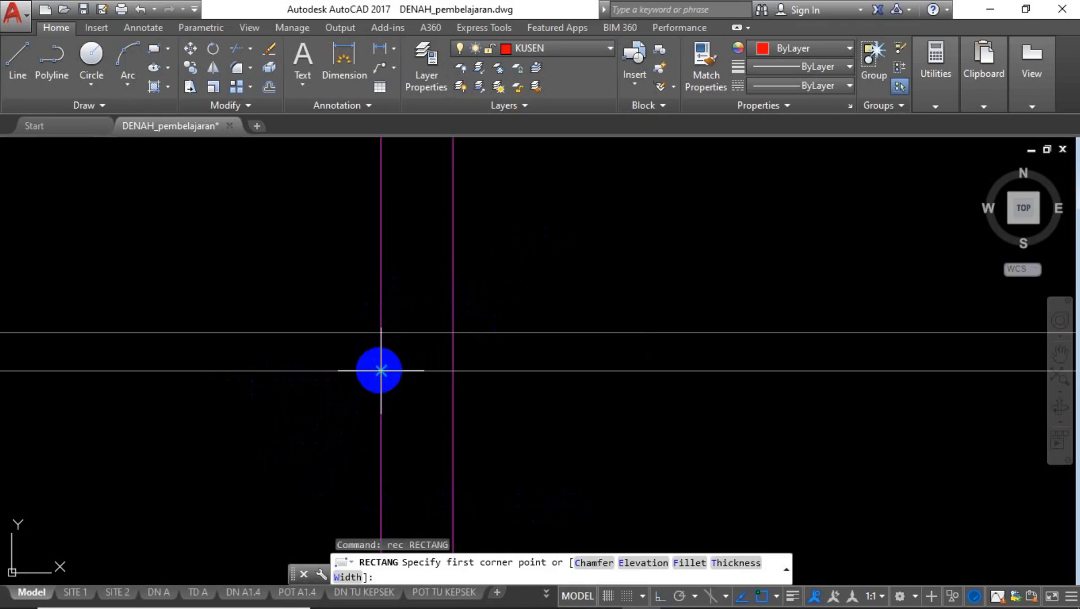
click(381, 371)
click(454, 332)
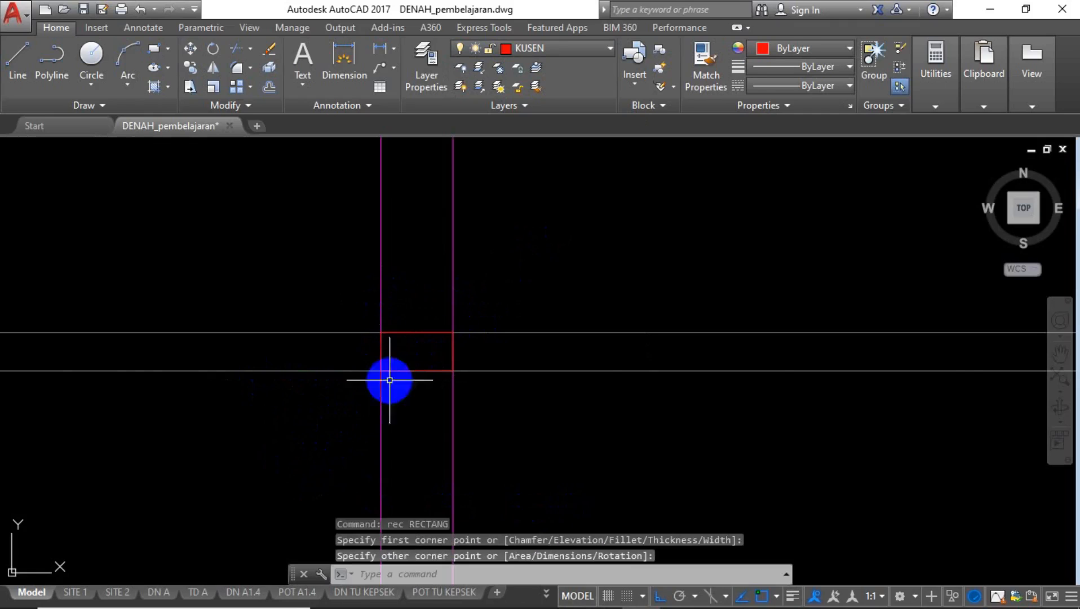
key(Return)
scroll(485, 376, down, 10)
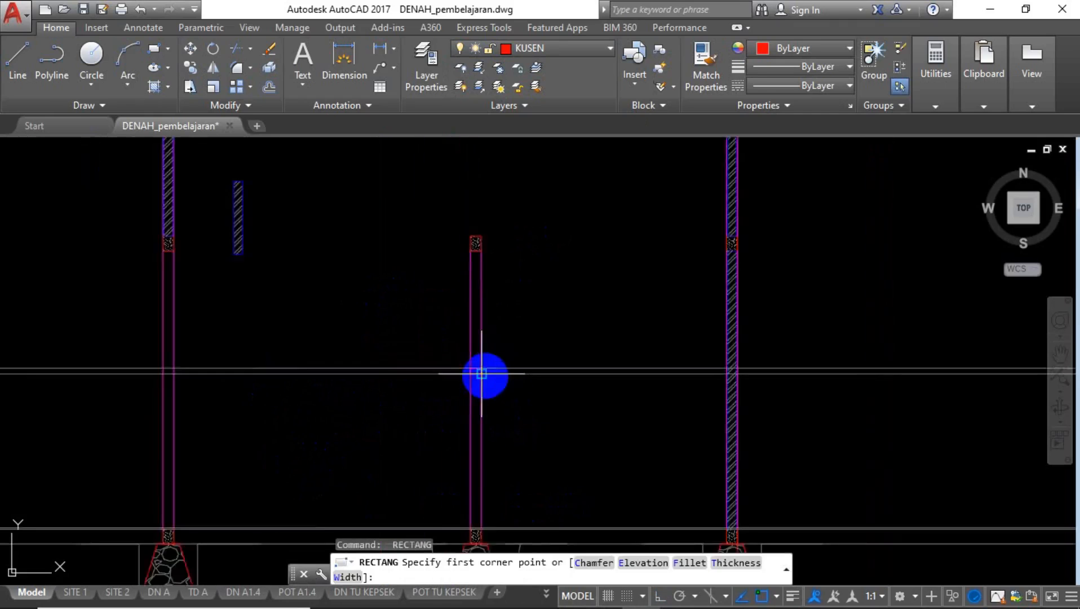
scroll(534, 392, up, 4)
click(342, 324)
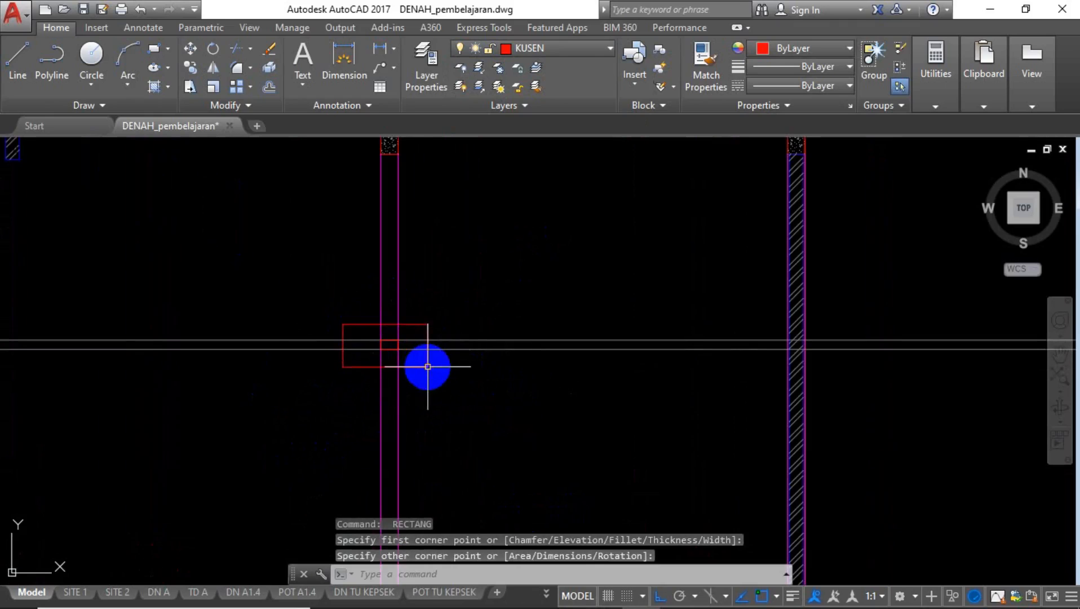
key(Escape)
click(434, 310)
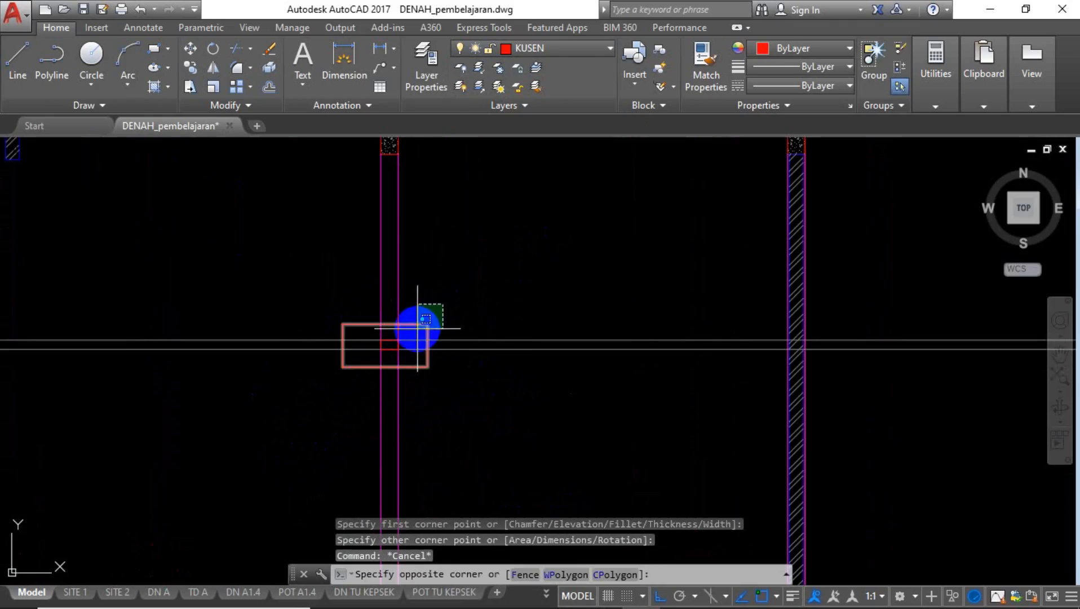
click(413, 332)
key(Delete)
Copy the frame rectangle from the middle wall to the left wall between the same two horizontal lines.
click(338, 333)
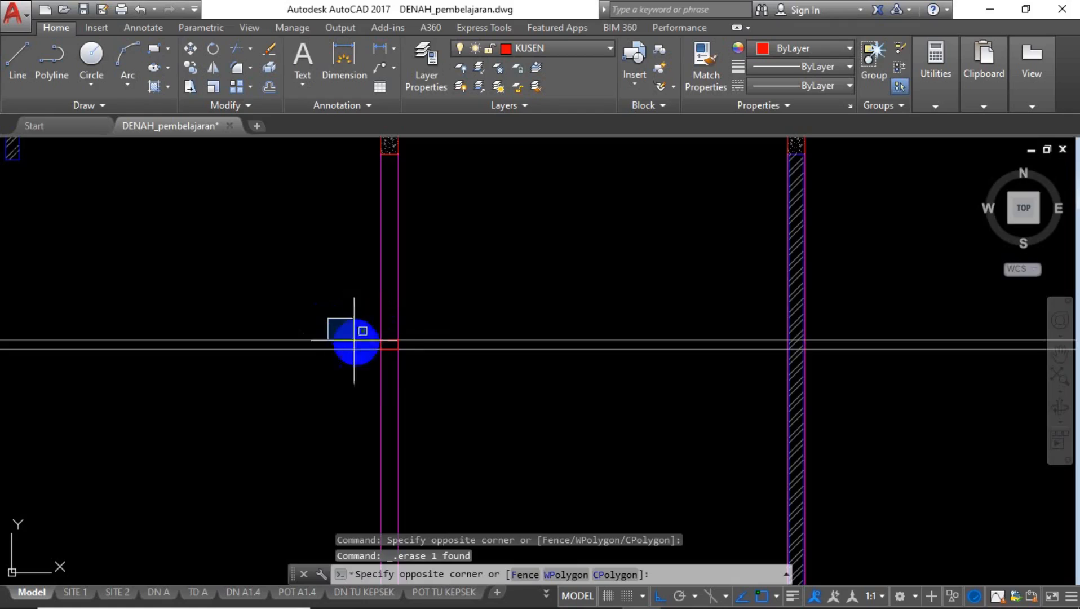
click(415, 366)
text(co)
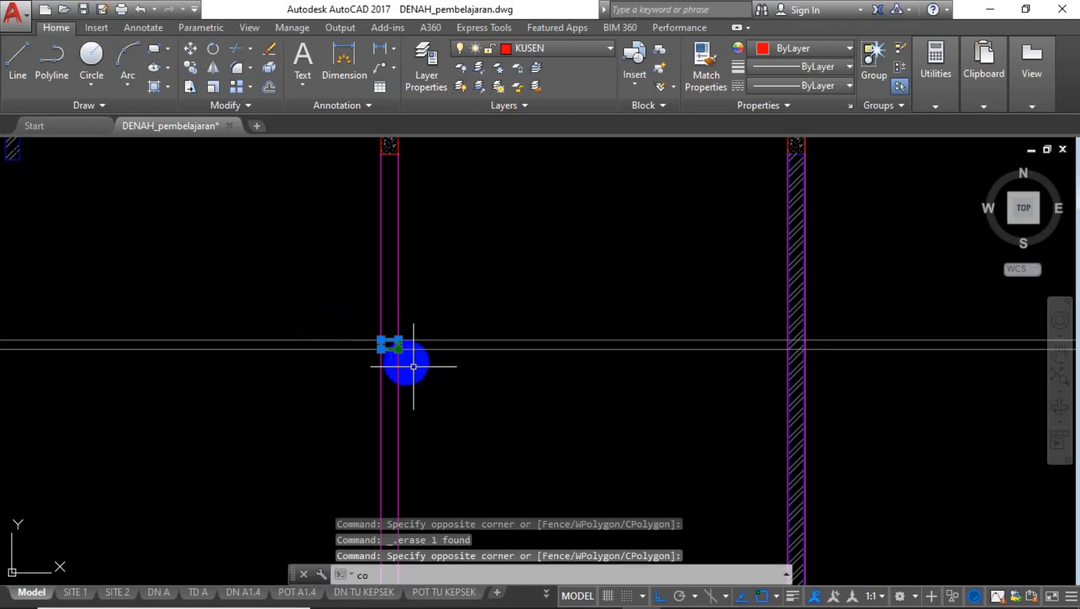
key(Return)
click(398, 339)
scroll(422, 332, down, 3)
scroll(400, 332, up, 4)
click(436, 363)
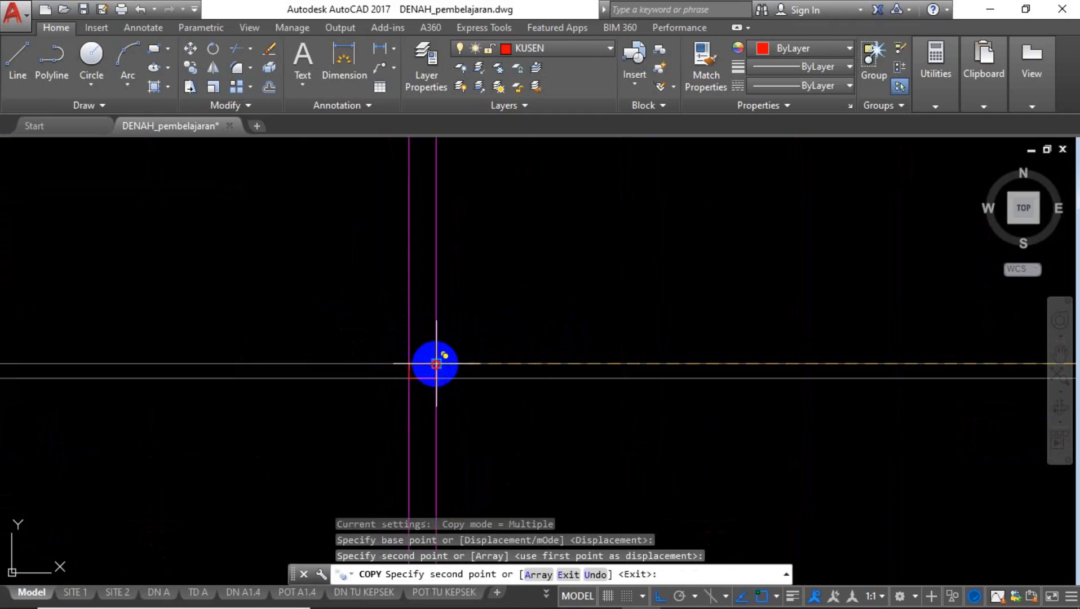
key(Return)
scroll(358, 354, down, 3)
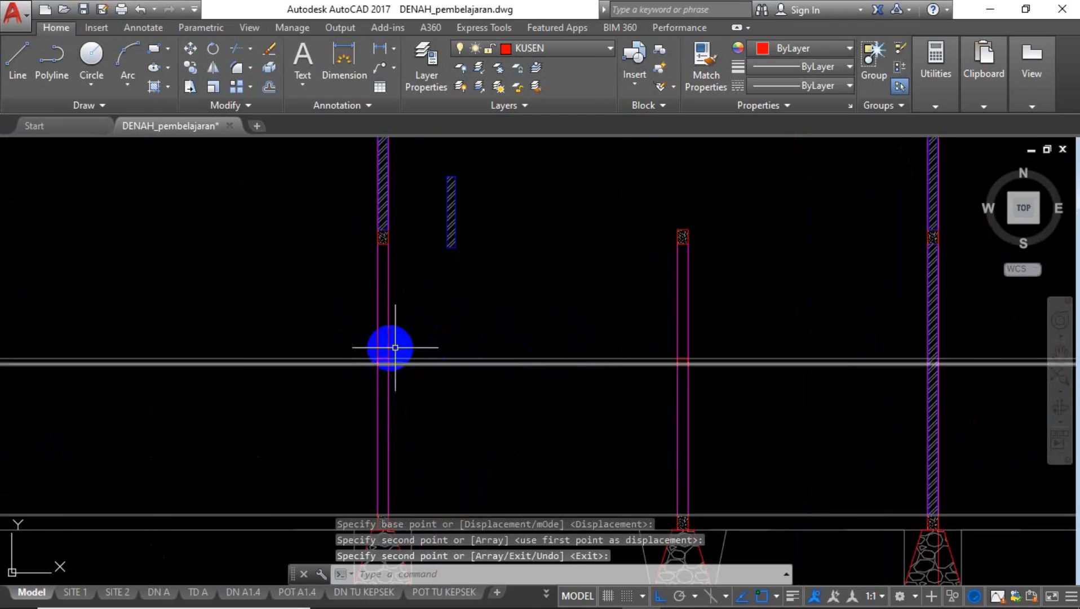
Examine the door and window openings in the house's 3D perspective image, comparing them with the section's left wall.
scroll(438, 364, down, 2)
scroll(174, 361, down, 2)
scroll(136, 355, up, 5)
scroll(136, 355, up, 2)
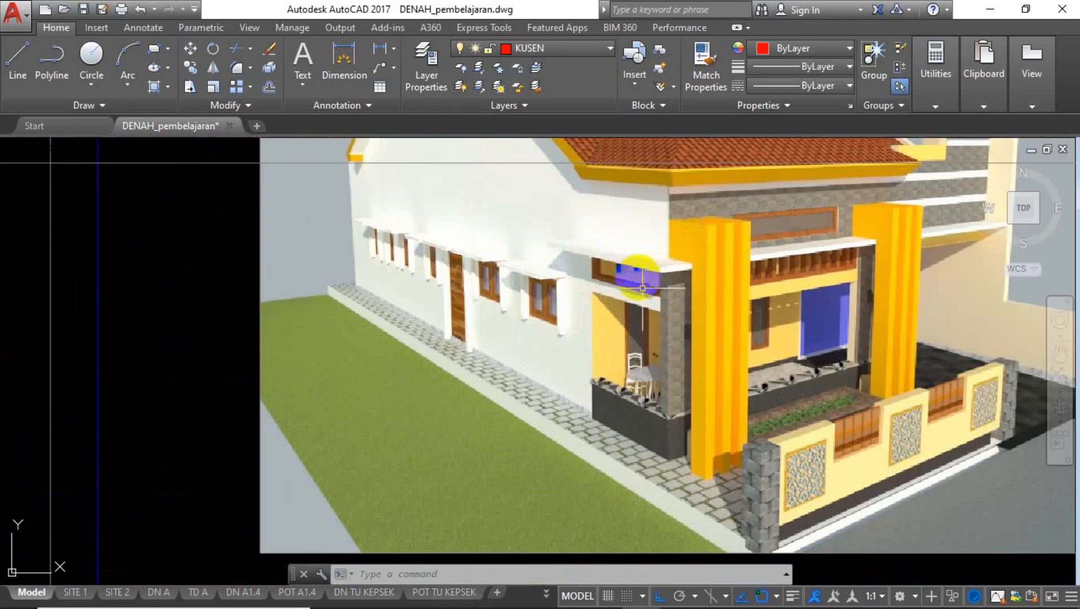
scroll(699, 341, down, 8)
scroll(689, 372, down, 8)
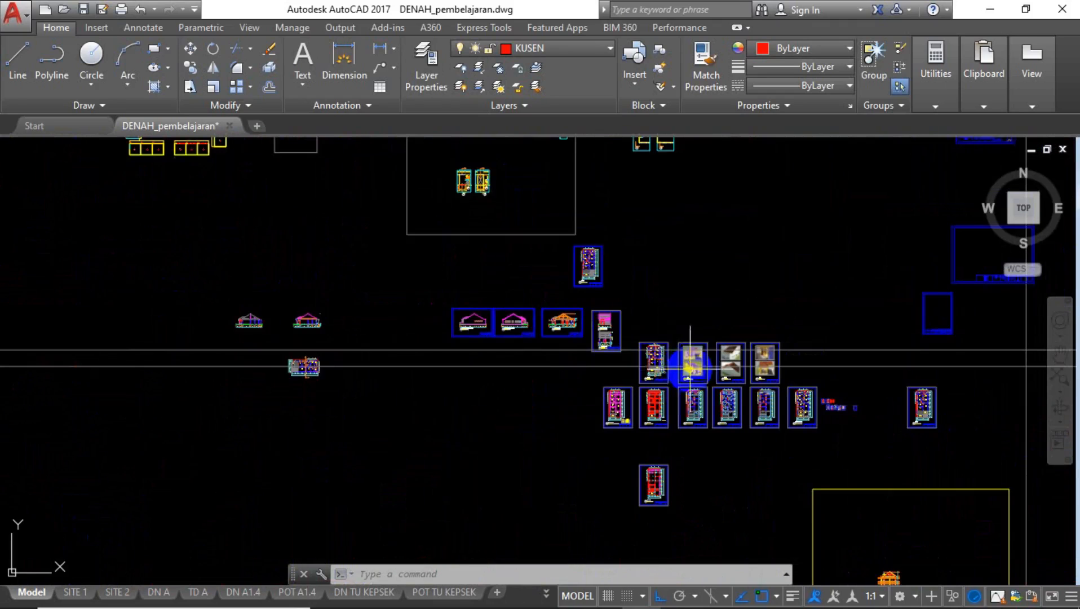
scroll(280, 368, up, 5)
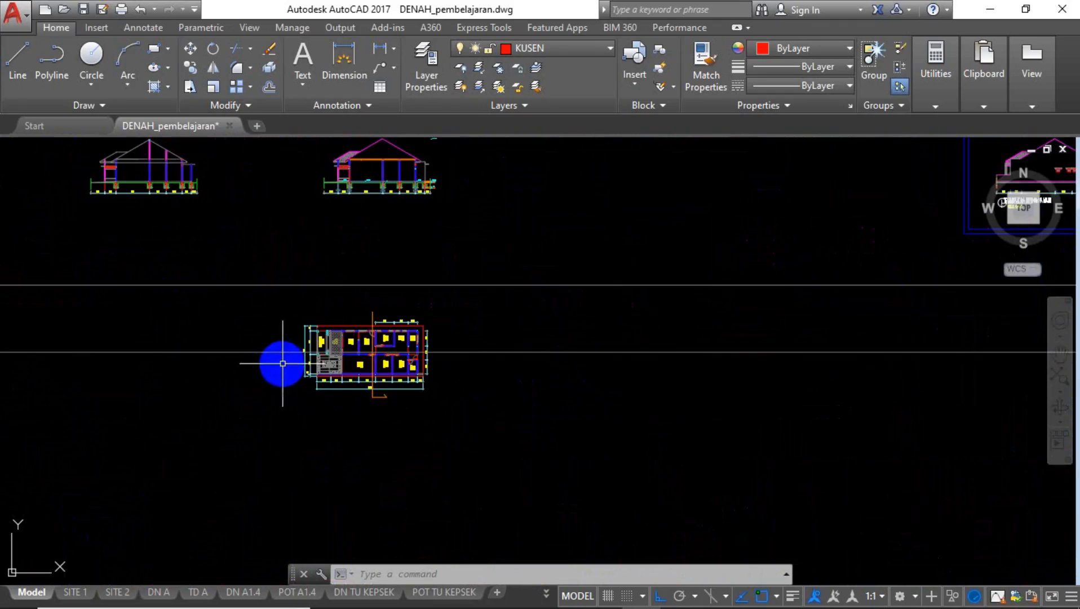
scroll(886, 374, down, 8)
scroll(458, 378, up, 10)
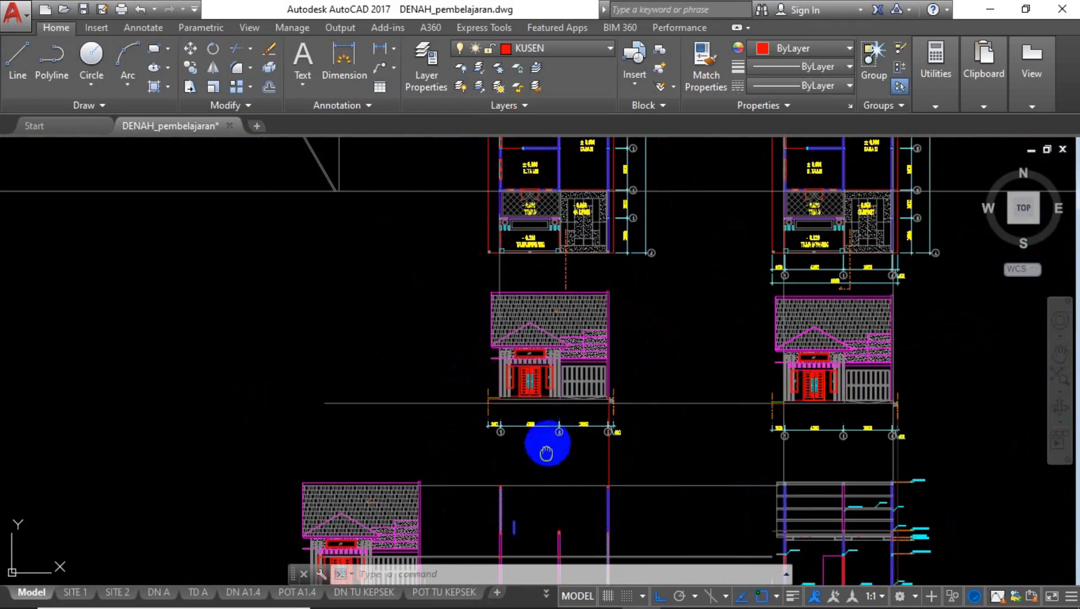
middle_drag(546, 454, 576, 374)
scroll(520, 451, up, 8)
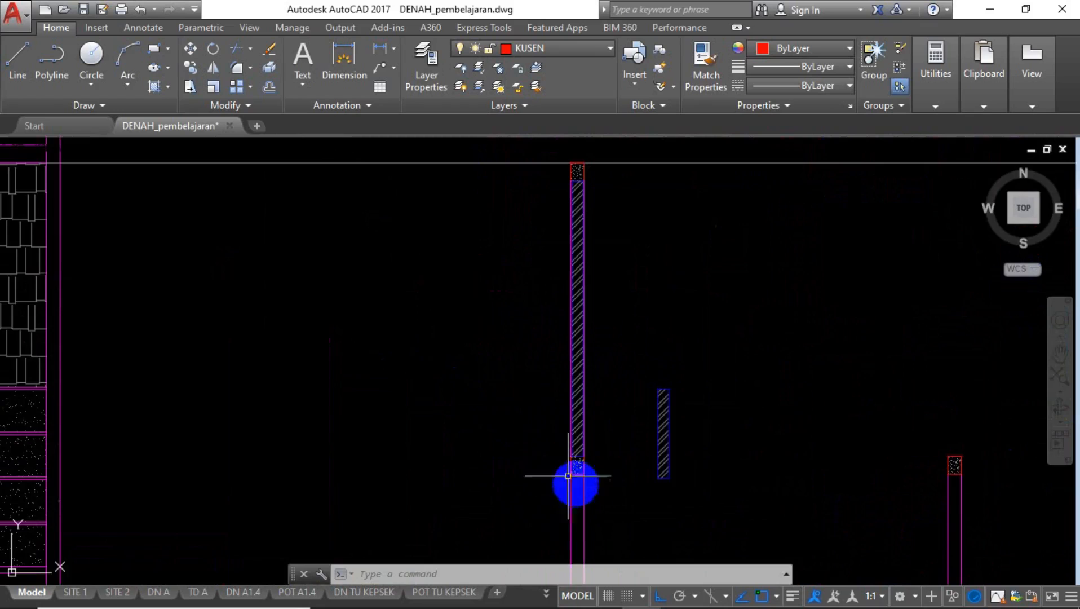
scroll(480, 356, down, 8)
scroll(518, 426, up, 8)
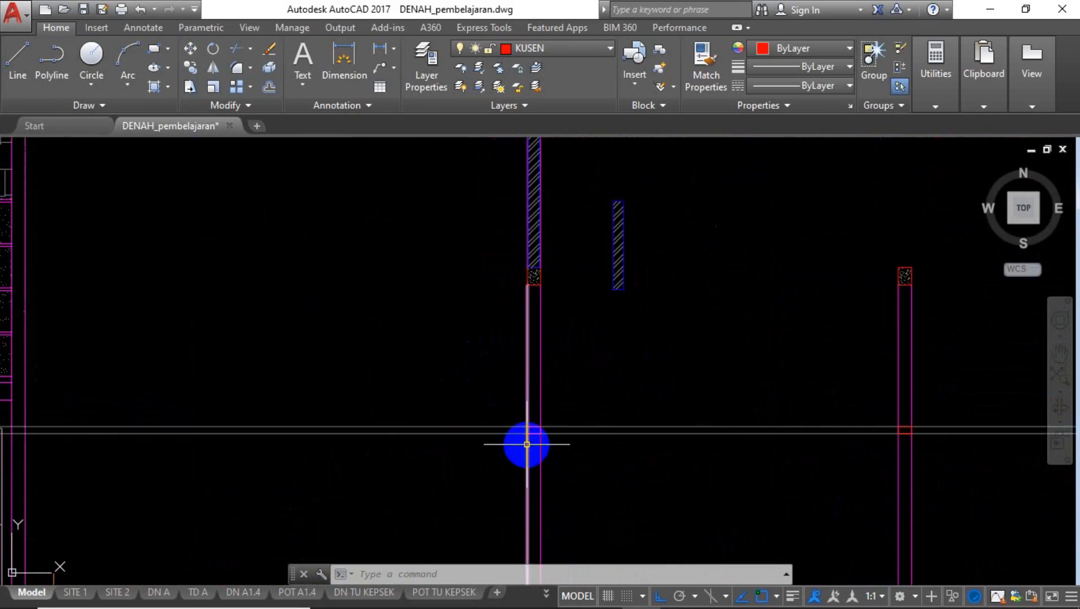
scroll(527, 444, up, 4)
text(re)
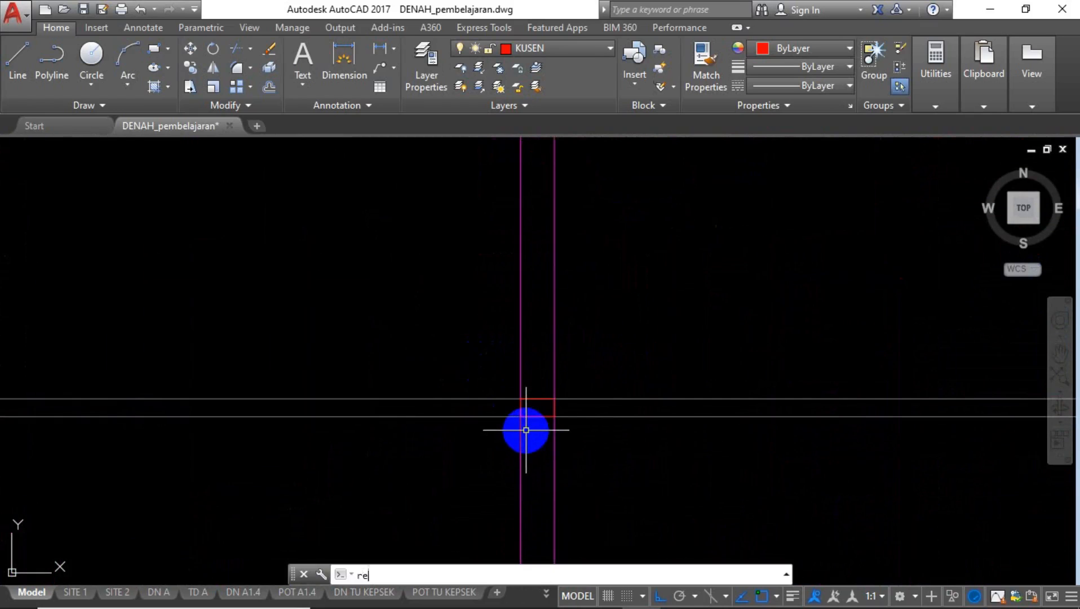
click(524, 434)
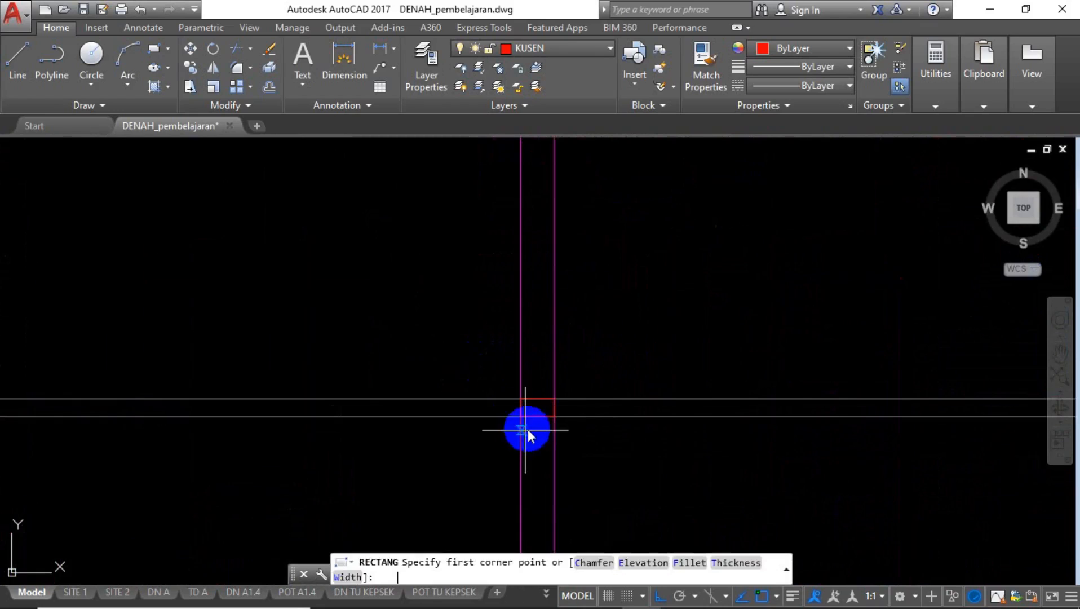
scroll(624, 383, up, 2)
Make sloof the current layer and draw a 120 by 120 rectangle in the empty space beside the left section wall.
click(621, 382)
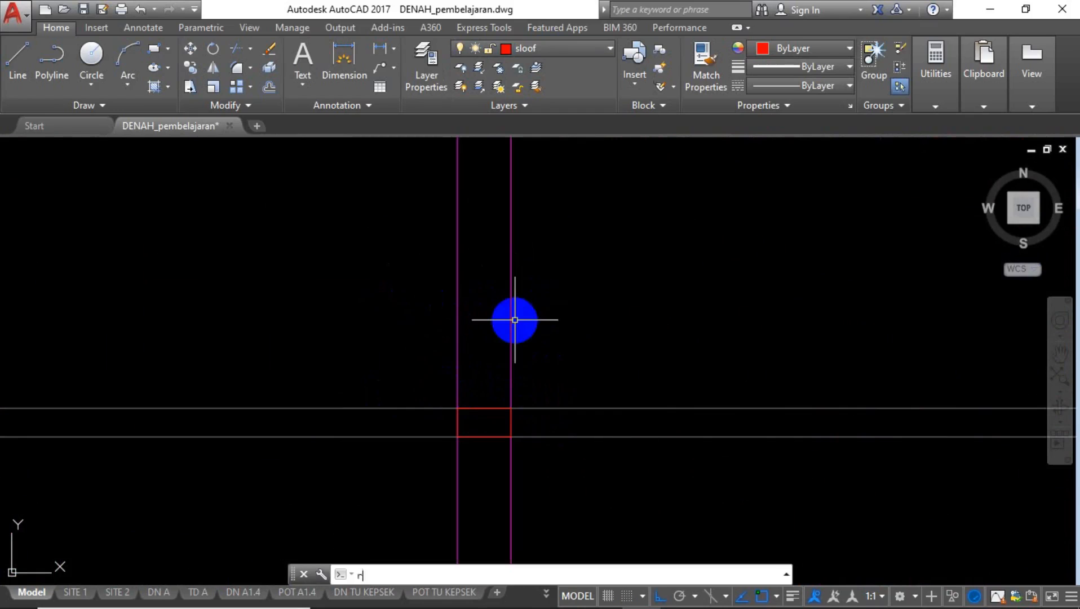
text(rec)
key(Return)
click(578, 391)
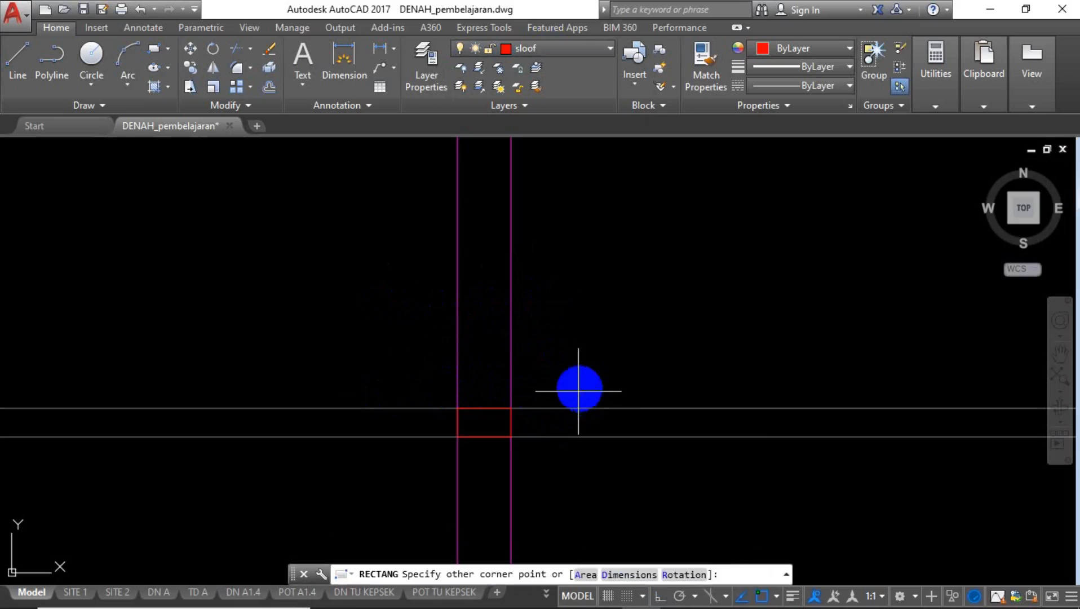
text(d)
key(Return)
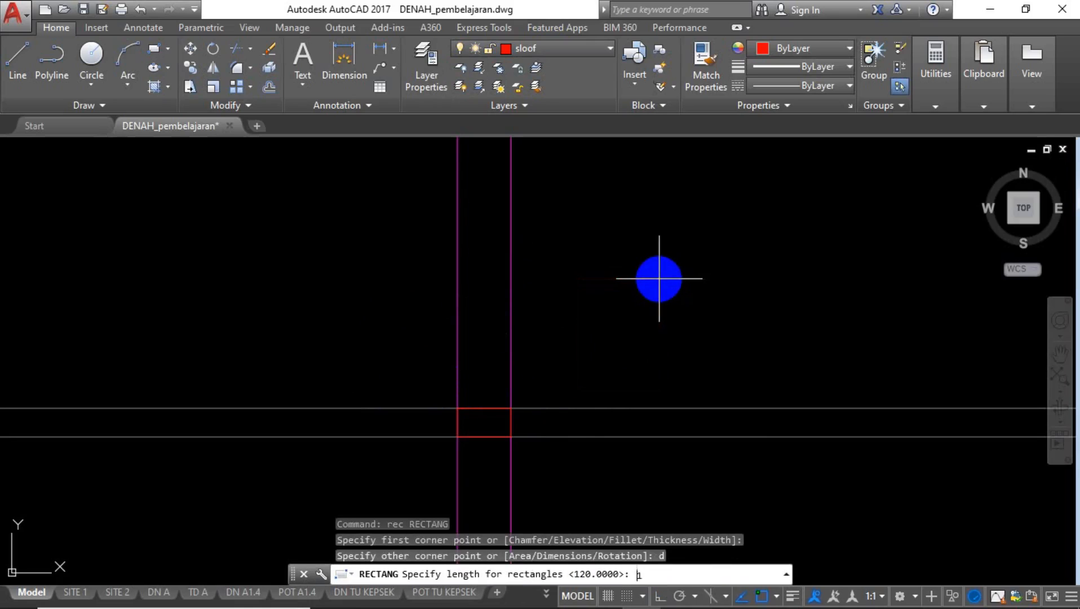
key(Return)
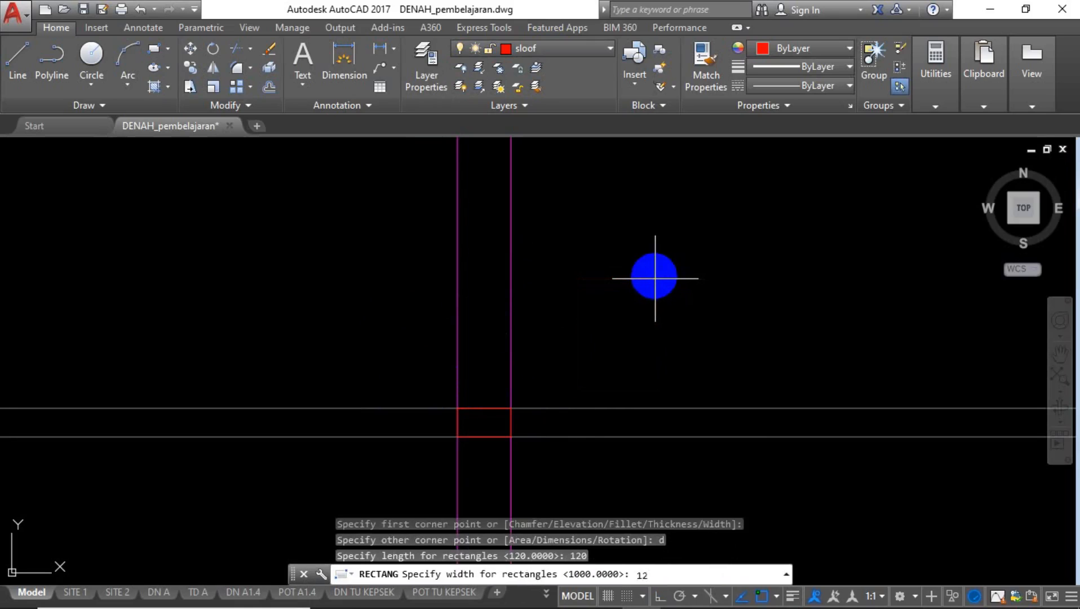
text(120)
key(Return)
click(637, 319)
Move the 120 square so its bottom midpoint sits on the midpoint of the left wall frame rectangle's upper edge.
click(583, 363)
click(547, 310)
click(665, 314)
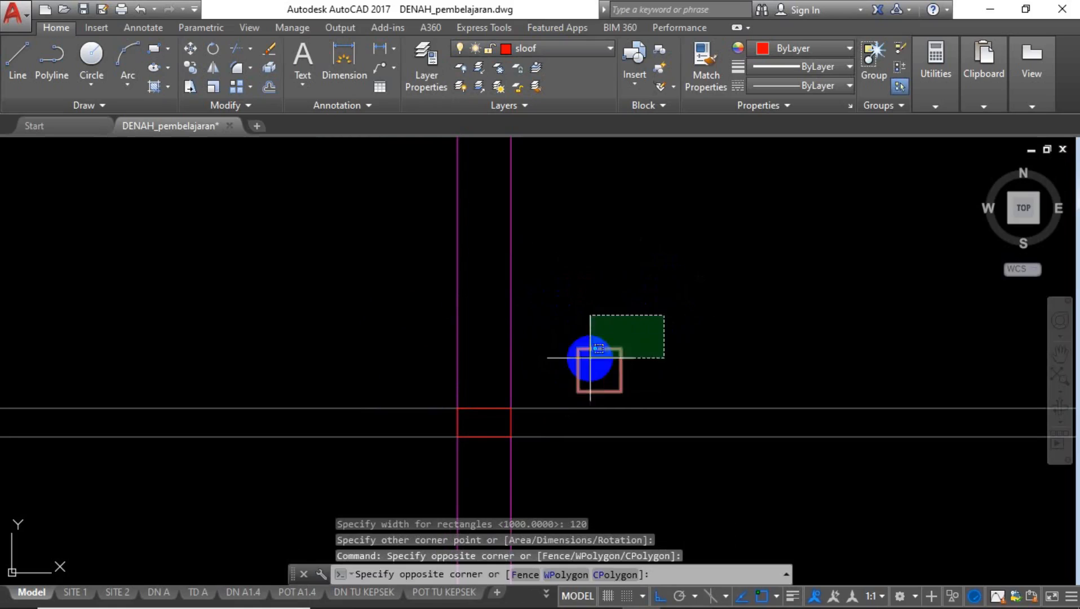
click(588, 358)
text(m)
key(Return)
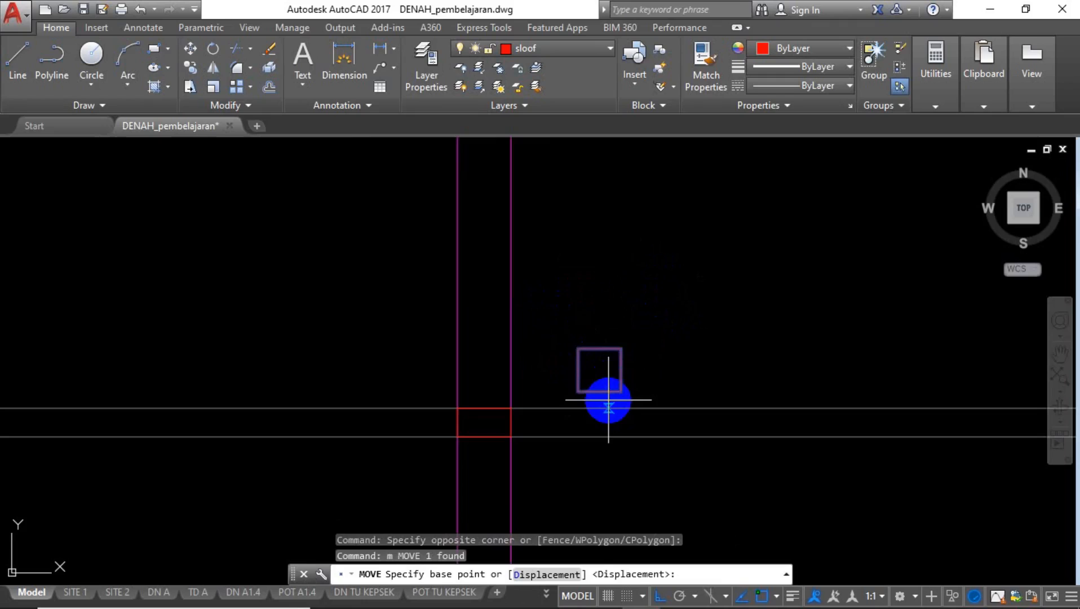
scroll(608, 400, up, 4)
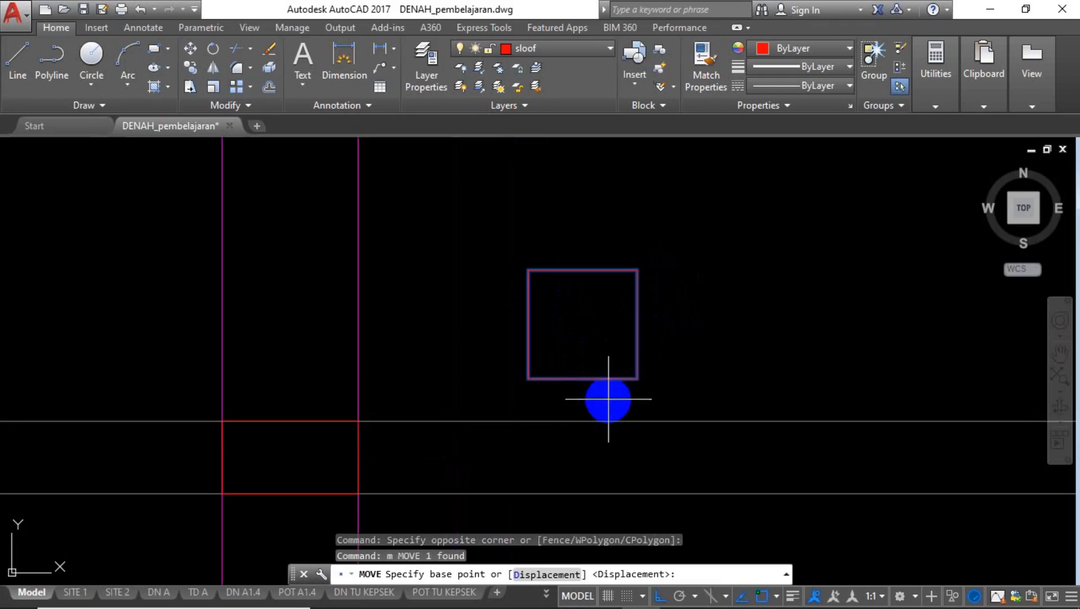
click(588, 378)
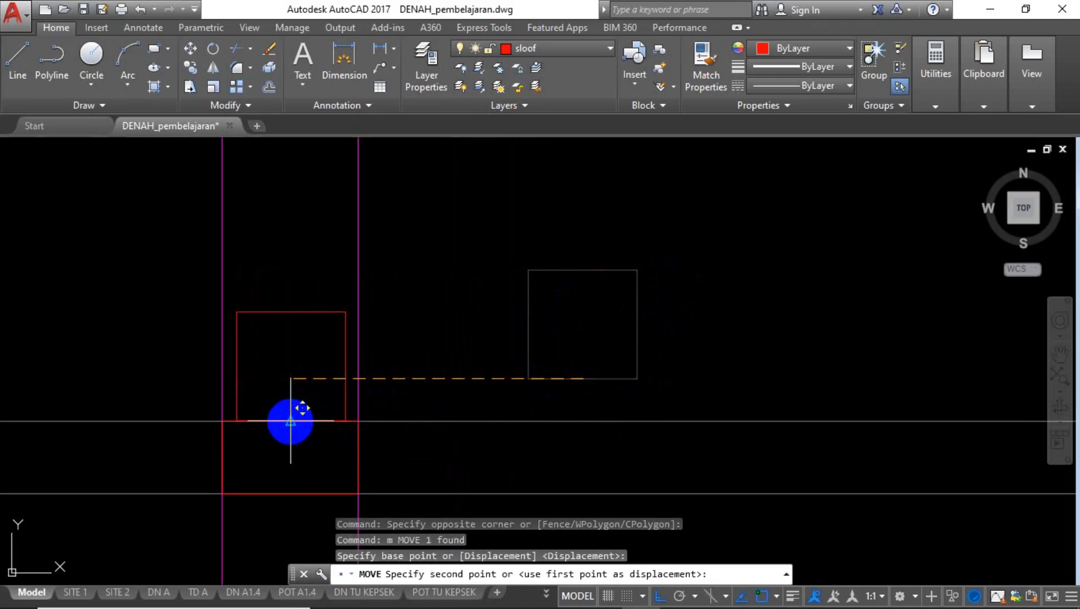
click(290, 421)
scroll(438, 333, down, 2)
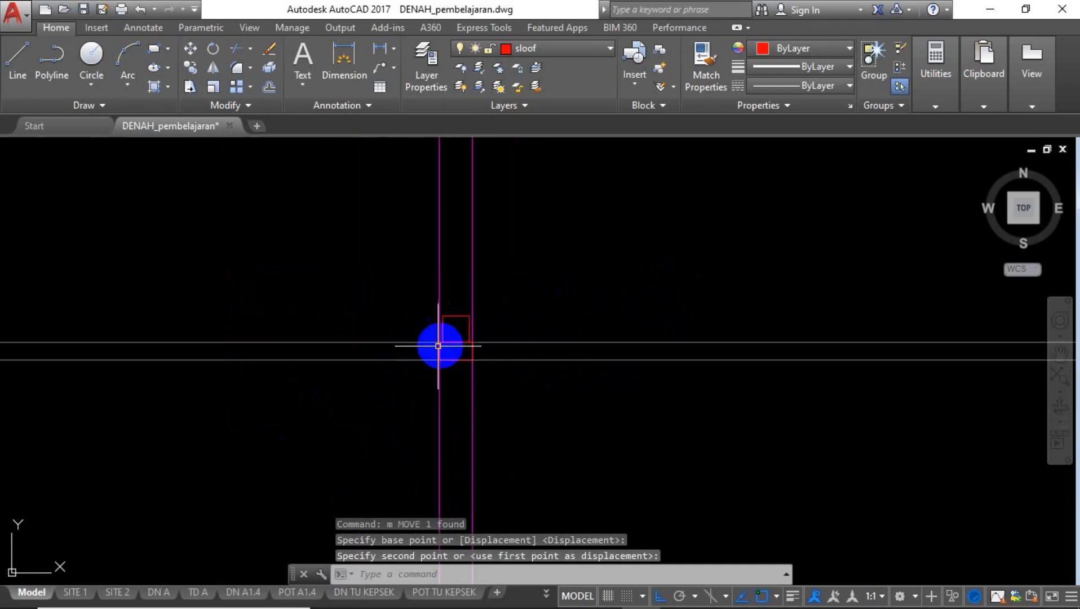
Offset the left section wall's outer line 600 outward, away from the building.
scroll(575, 318, down, 8)
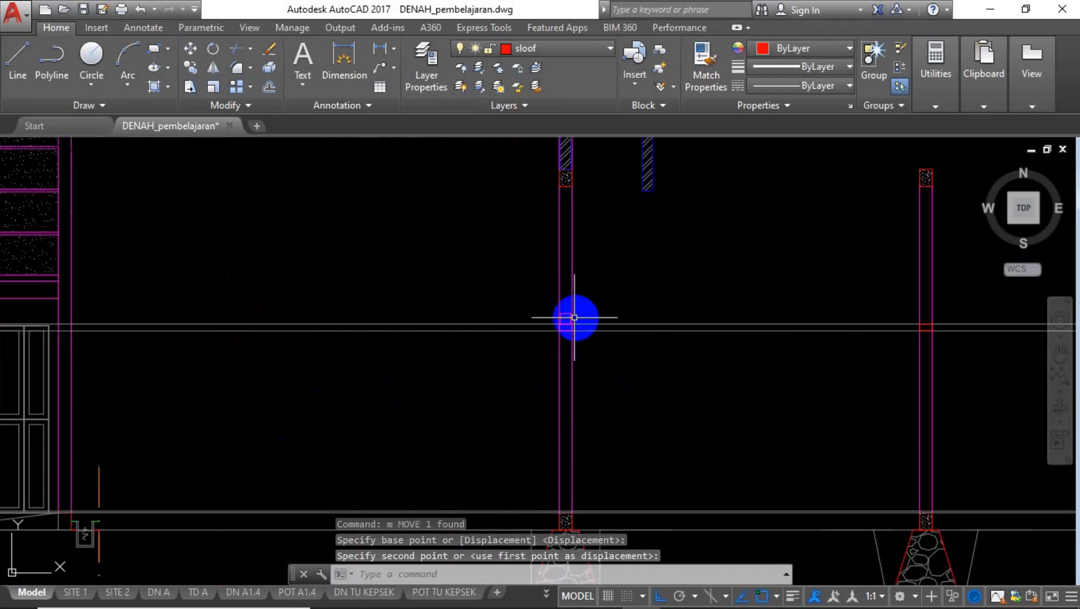
scroll(530, 318, up, 5)
click(633, 270)
click(562, 296)
text(o)
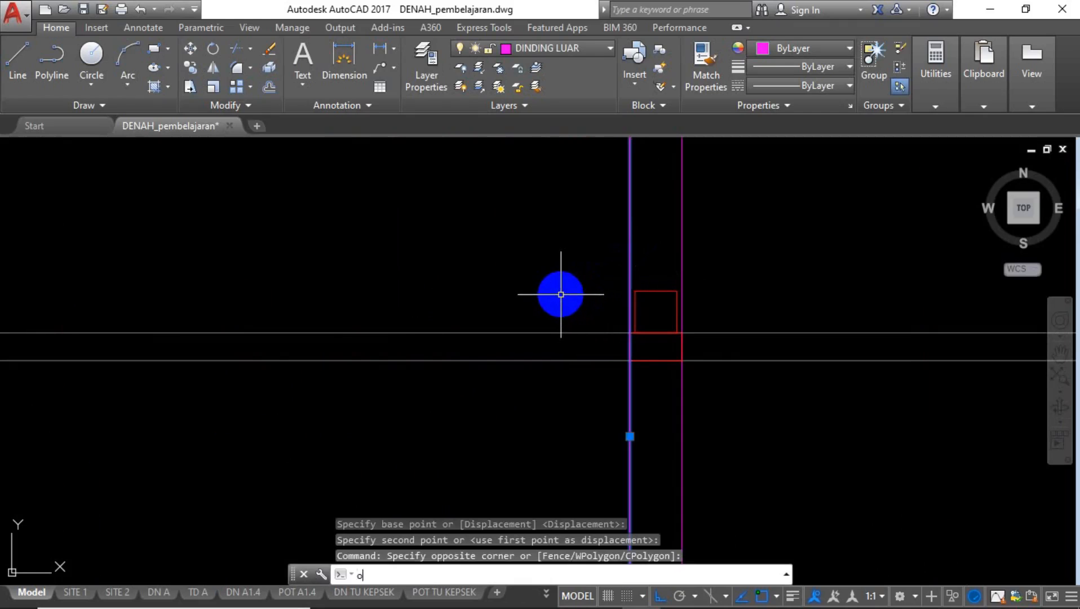
key(Return)
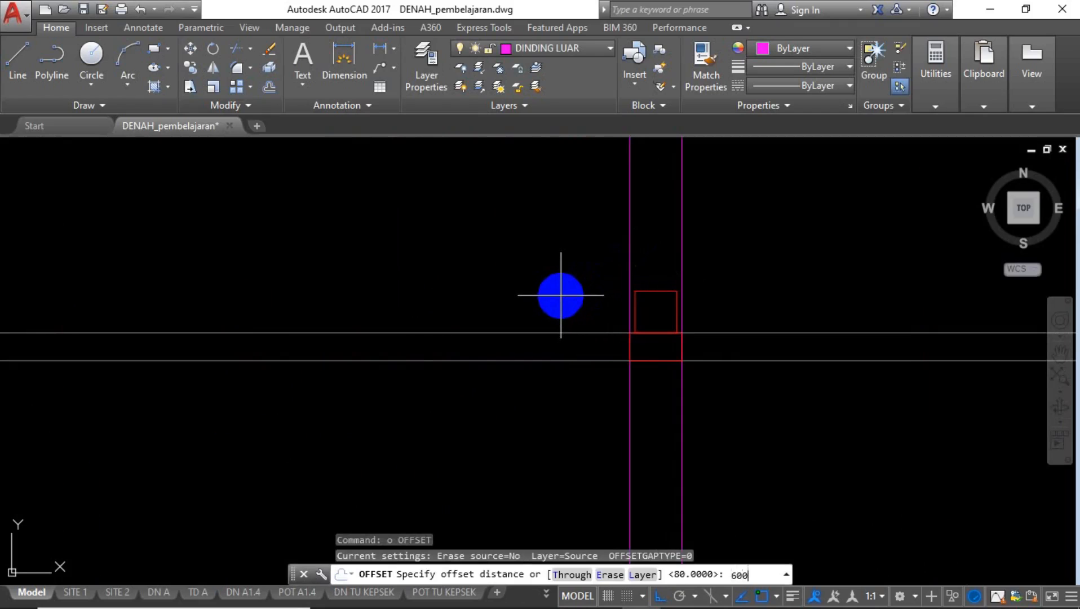
text(600)
key(Return)
click(561, 295)
key(Escape)
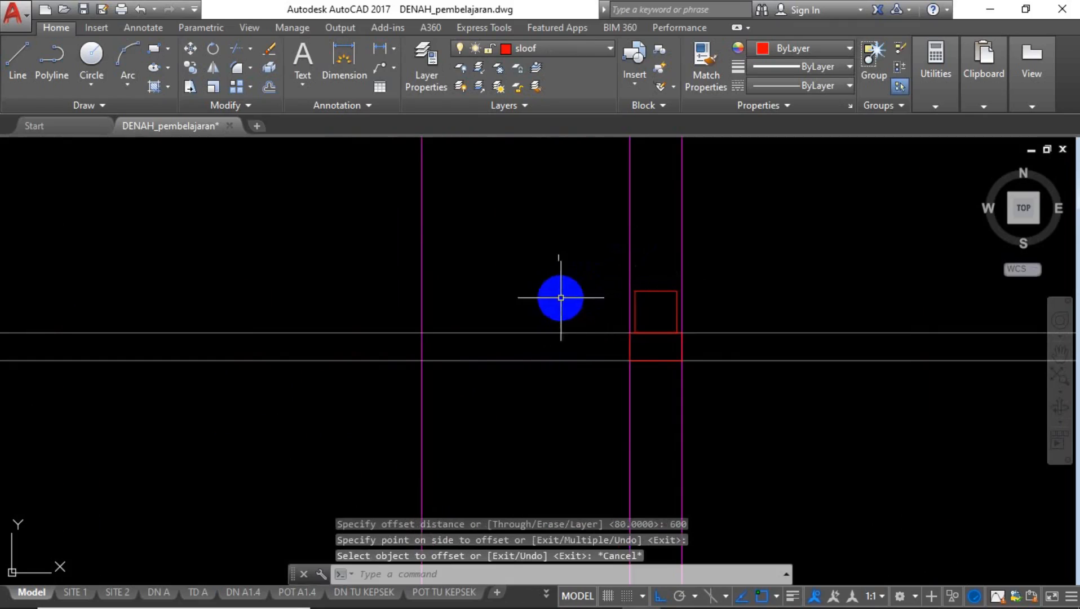
Draw a horizontal line from the 120 square's upper outer corner to just past the 600-offset wall line.
text(l)
key(Return)
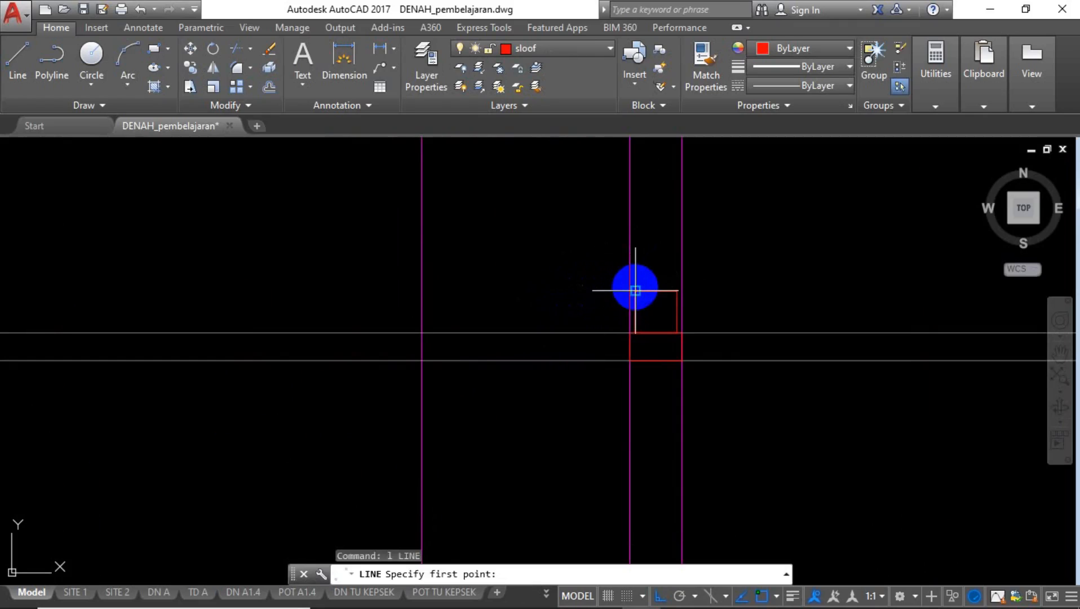
click(636, 291)
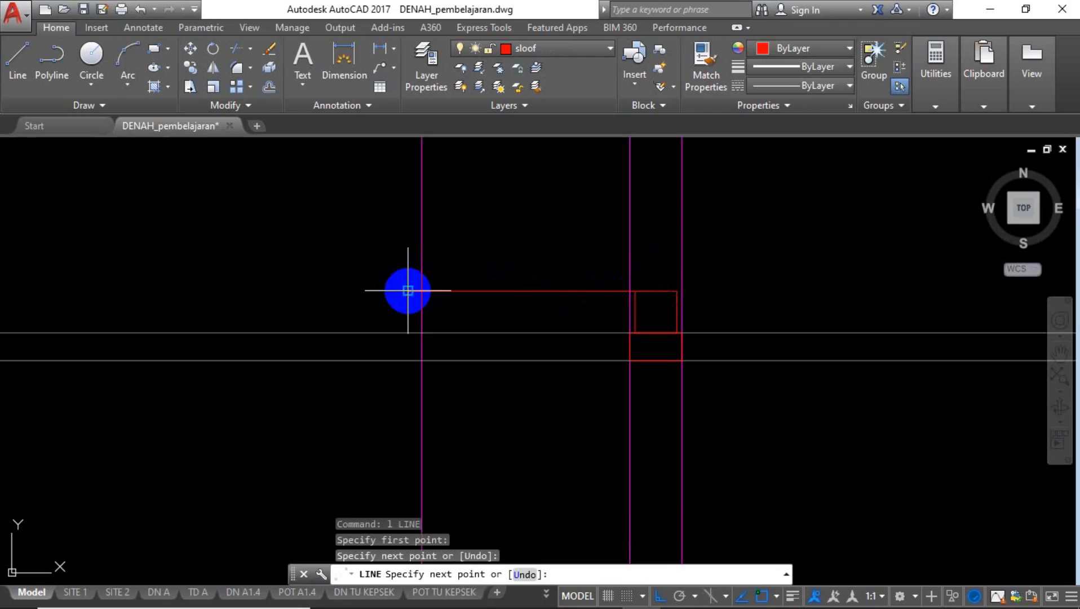
click(408, 291)
key(Return)
Offset the horizontal canopy line at the top of the square 60 downward.
text(o)
key(Return)
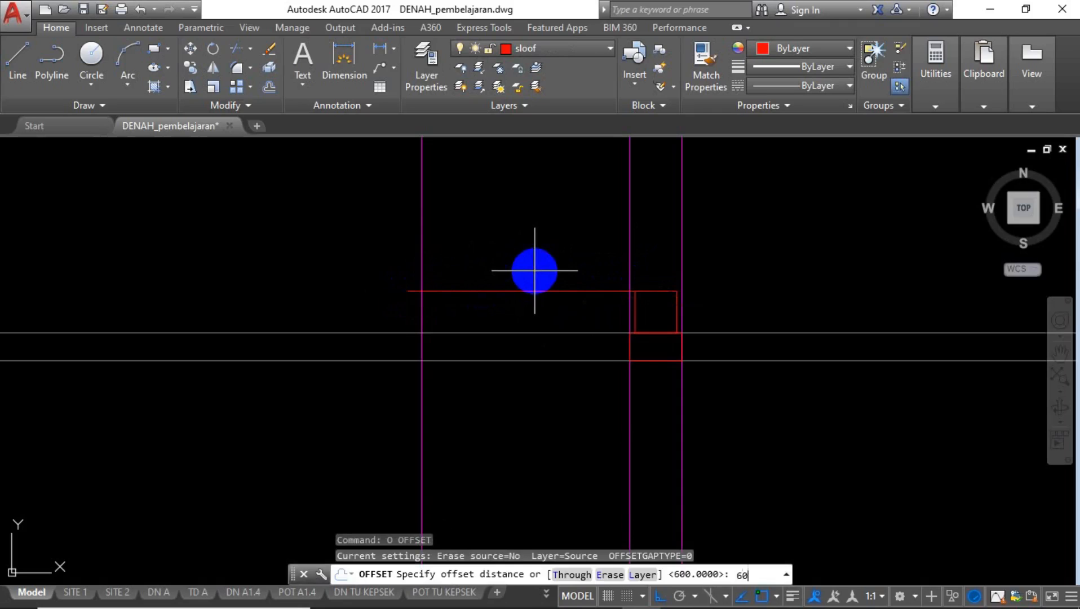
key(Return)
click(535, 291)
click(525, 307)
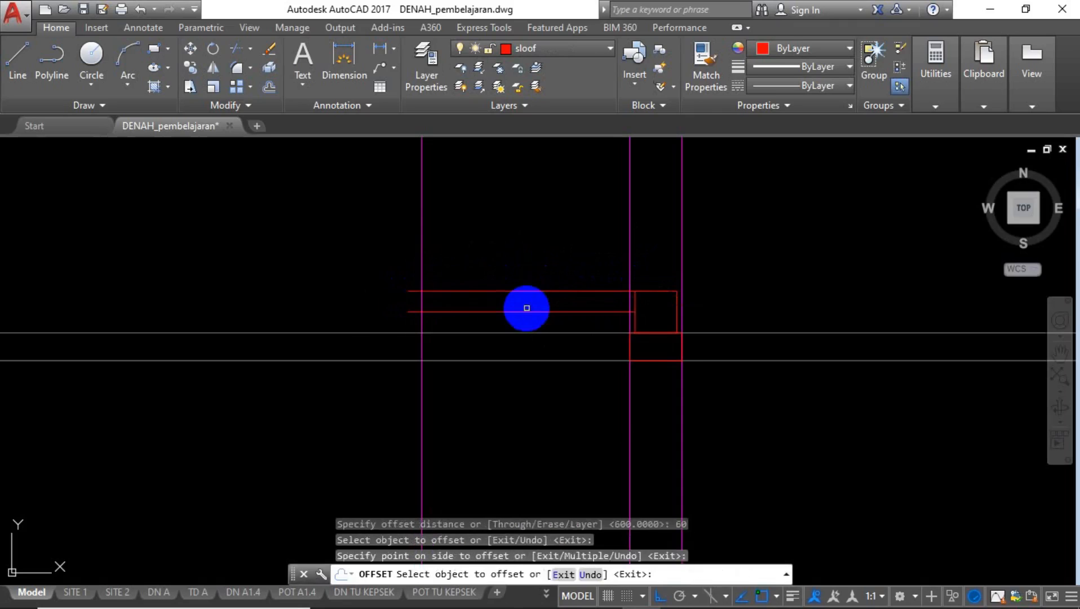
key(Escape)
Trim the ends of both horizontal canopy lines that project beyond the 600-offset vertical line.
text(tr)
key(Return)
key(Return)
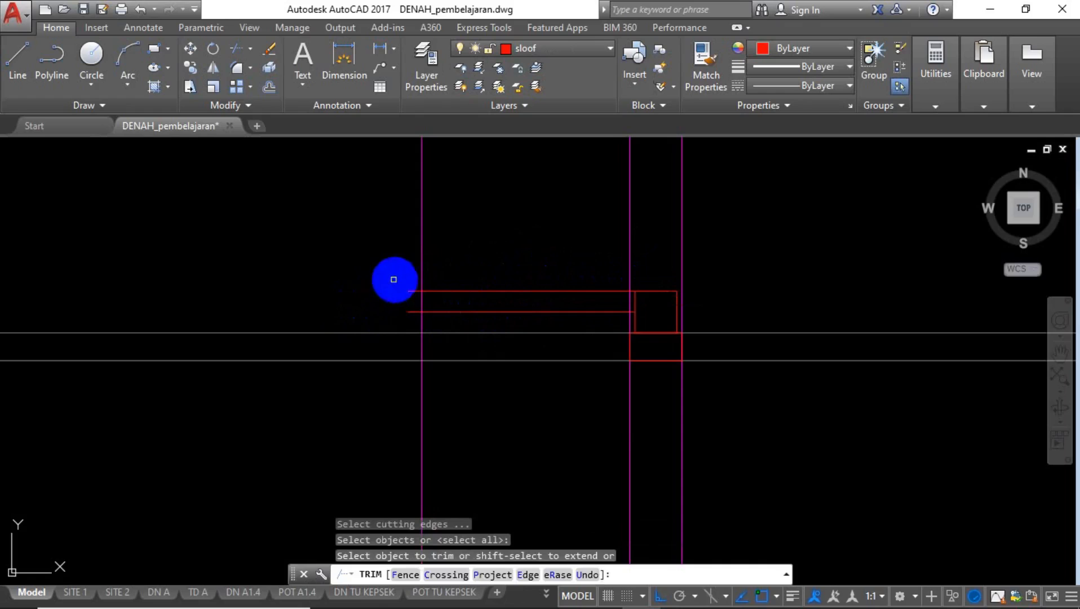
click(410, 280)
click(402, 312)
key(Escape)
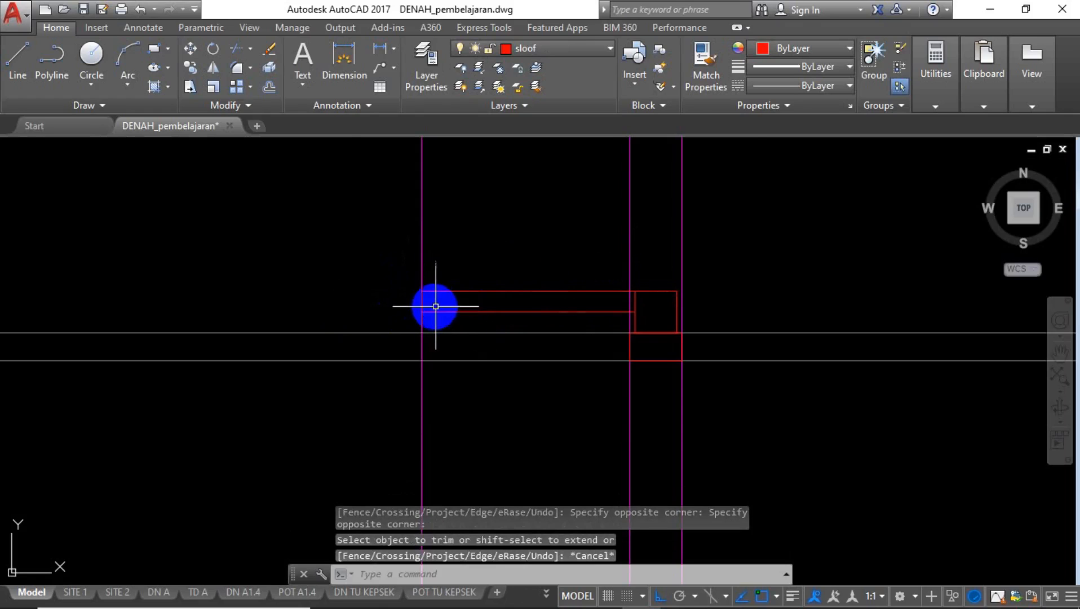
Trim the 600-offset vertical line above and below the two canopy lines, using those lines as cutting edges.
text(tr)
key(Return)
click(476, 259)
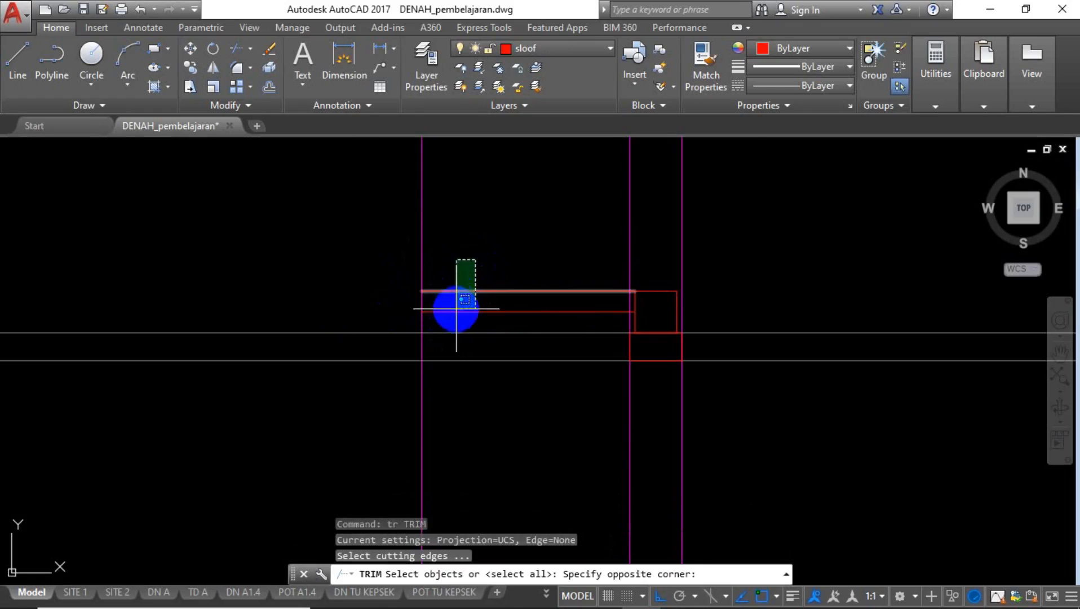
click(456, 316)
key(Return)
click(481, 214)
click(396, 256)
click(492, 415)
click(362, 423)
key(Escape)
Undo the last trim, which cut the left wall's outer line around the canopy.
scroll(637, 309, up, 4)
key(ctrl+z)
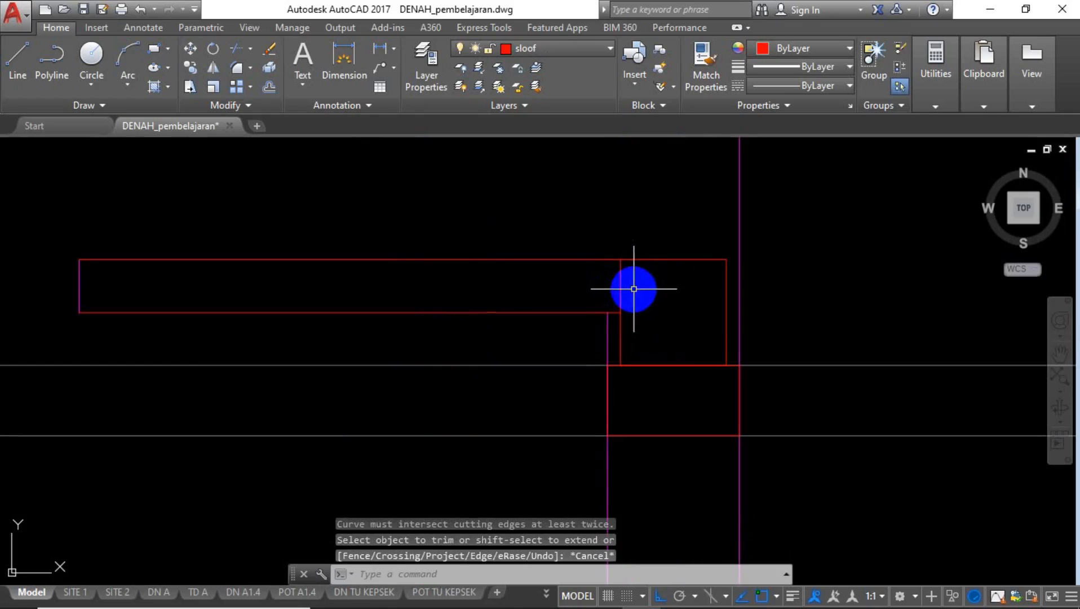
scroll(575, 342, down, 5)
scroll(570, 327, up, 3)
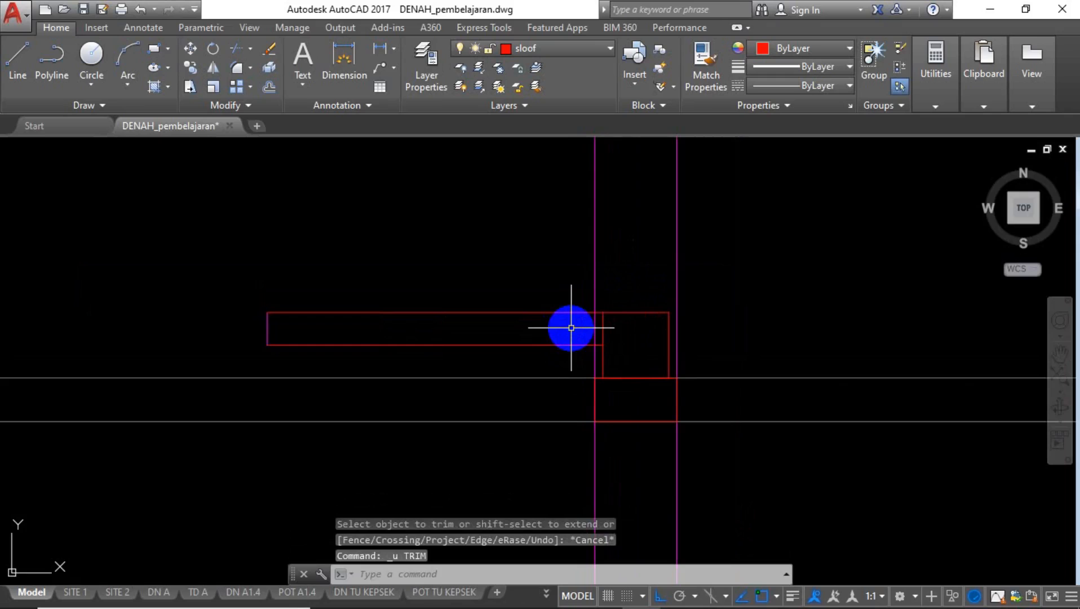
Trim the wall line and square edge inside the junction so the canopy slab and beam share one continuous outline.
text(tr)
key(Return)
key(Return)
scroll(596, 324, up, 2)
click(573, 330)
click(615, 326)
scroll(614, 331, down, 3)
key(Escape)
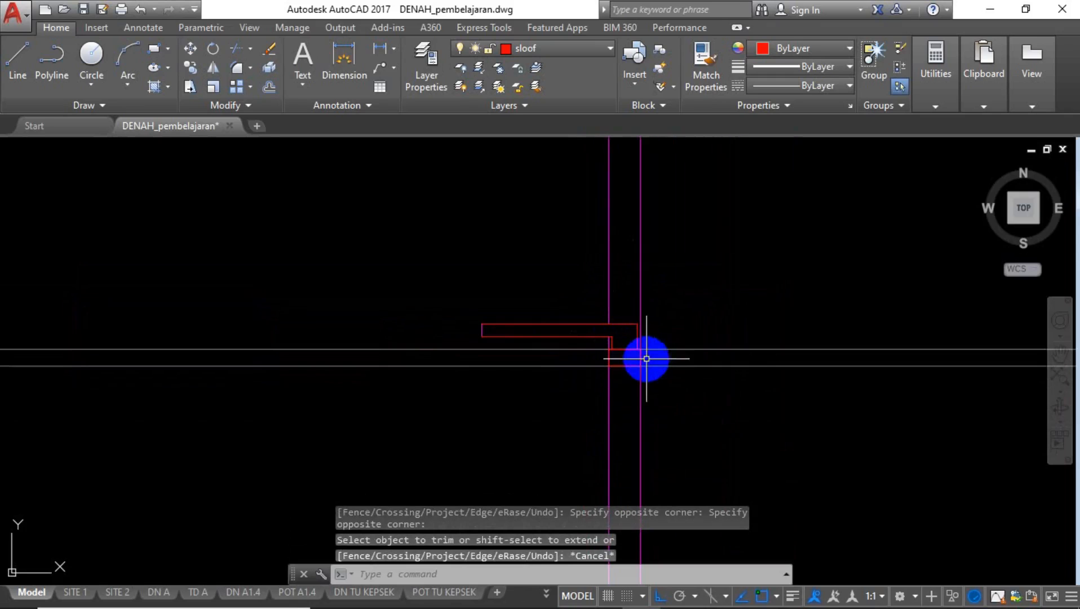
Match the properties of the canopy's short vertical end line to those of its upper horizontal line.
scroll(502, 333, up, 3)
click(542, 277)
click(506, 325)
text(ma)
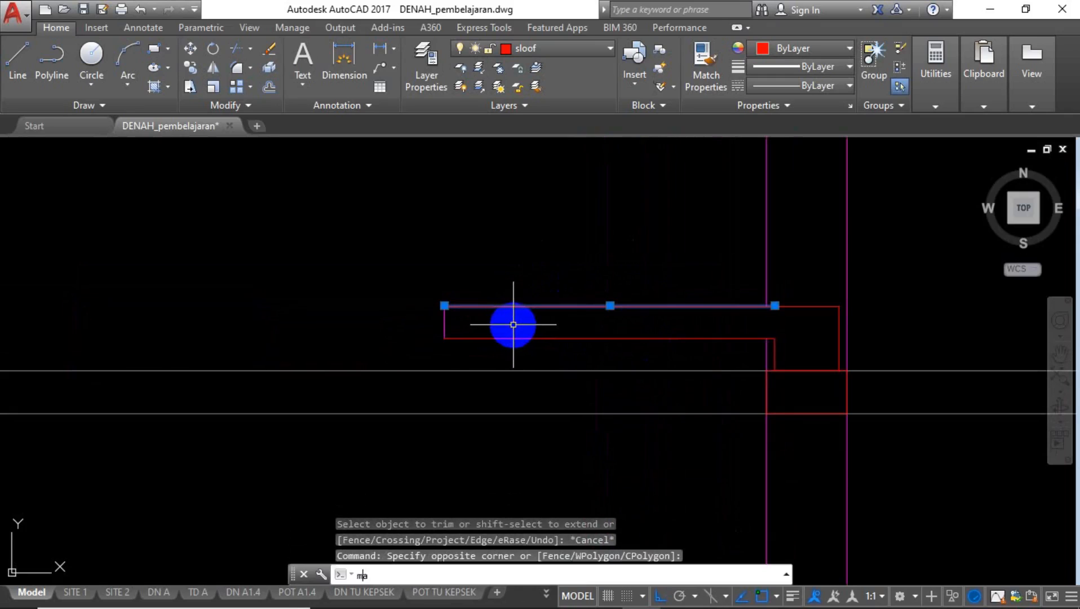
key(Return)
click(424, 327)
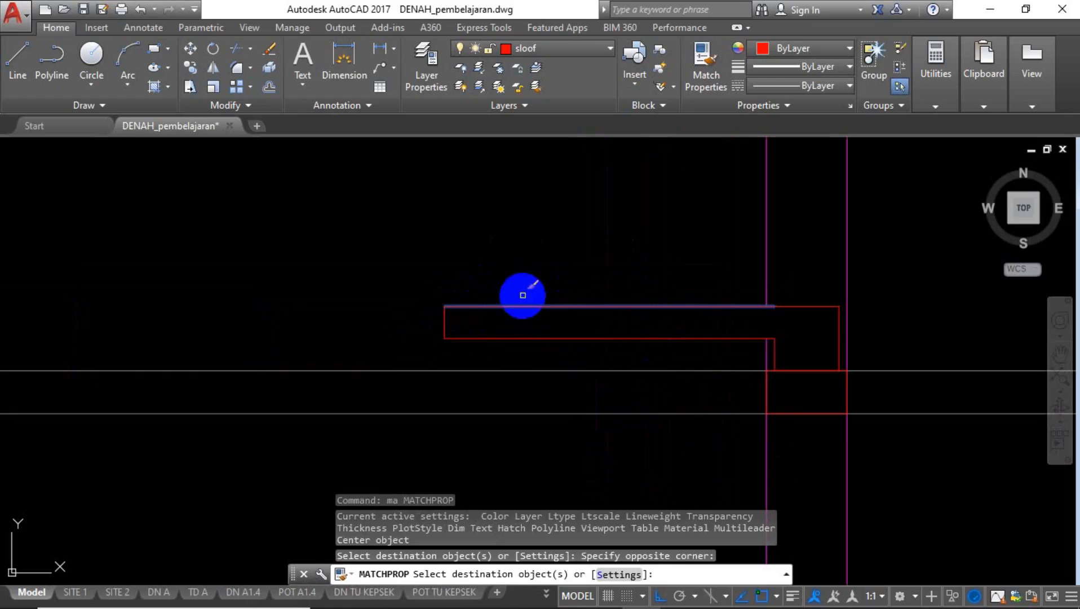
click(558, 308)
click(567, 315)
key(Escape)
Make ARSIR the current layer and hatch the canopy slab and beam outline with the AR-CONC pattern.
scroll(451, 331, down, 4)
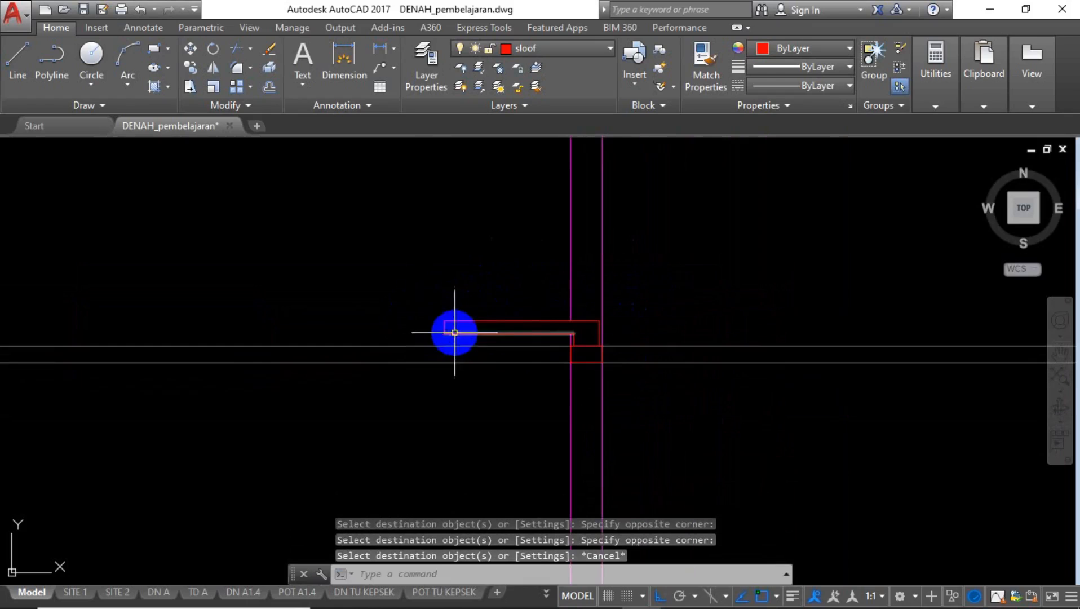
scroll(546, 344, up, 2)
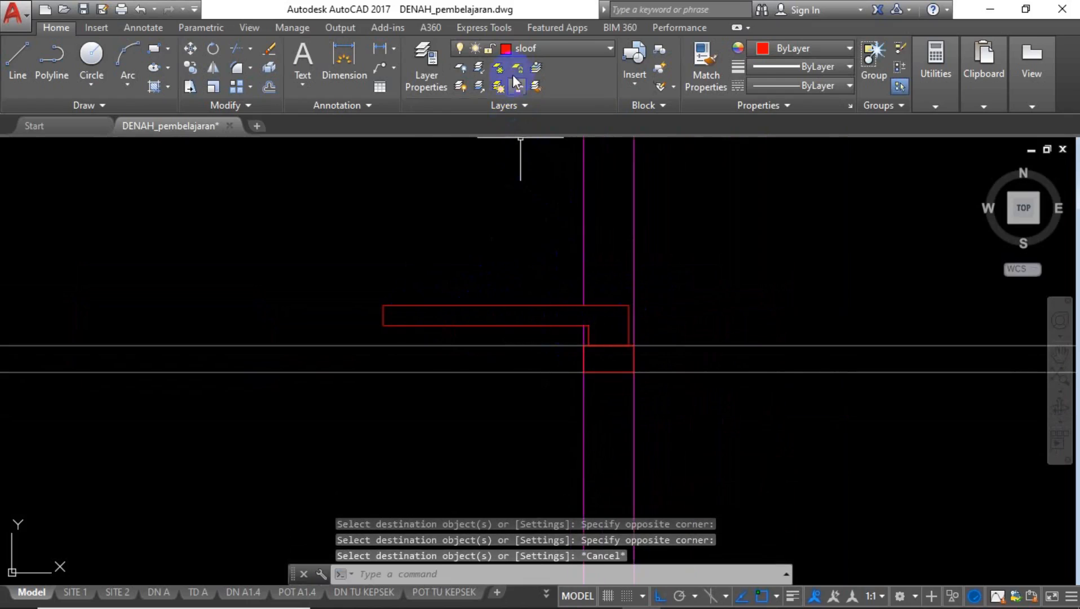
click(511, 52)
scroll(530, 93, up, 10)
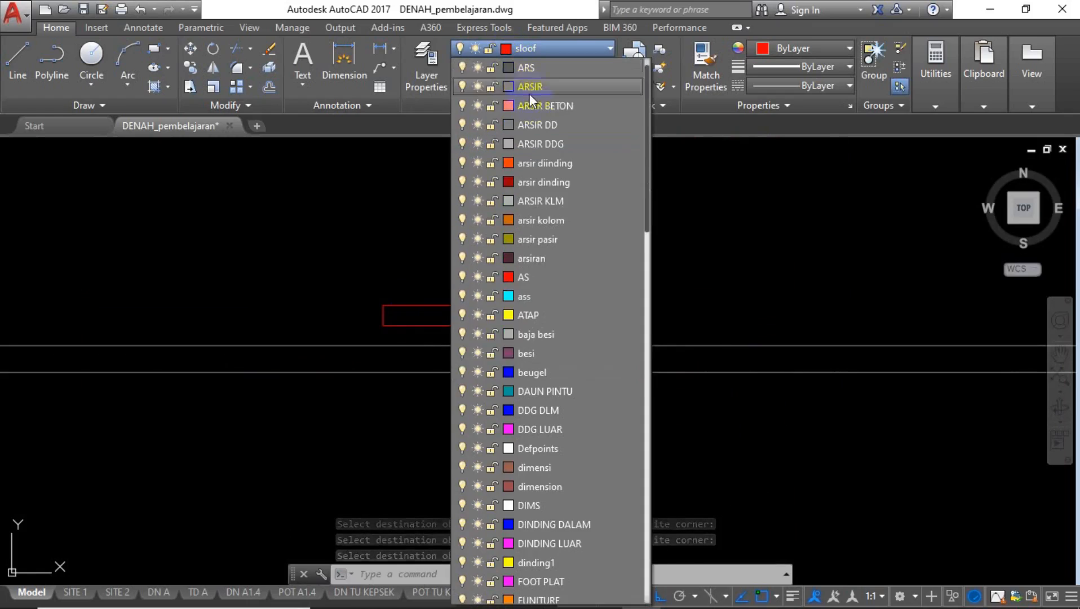
click(536, 90)
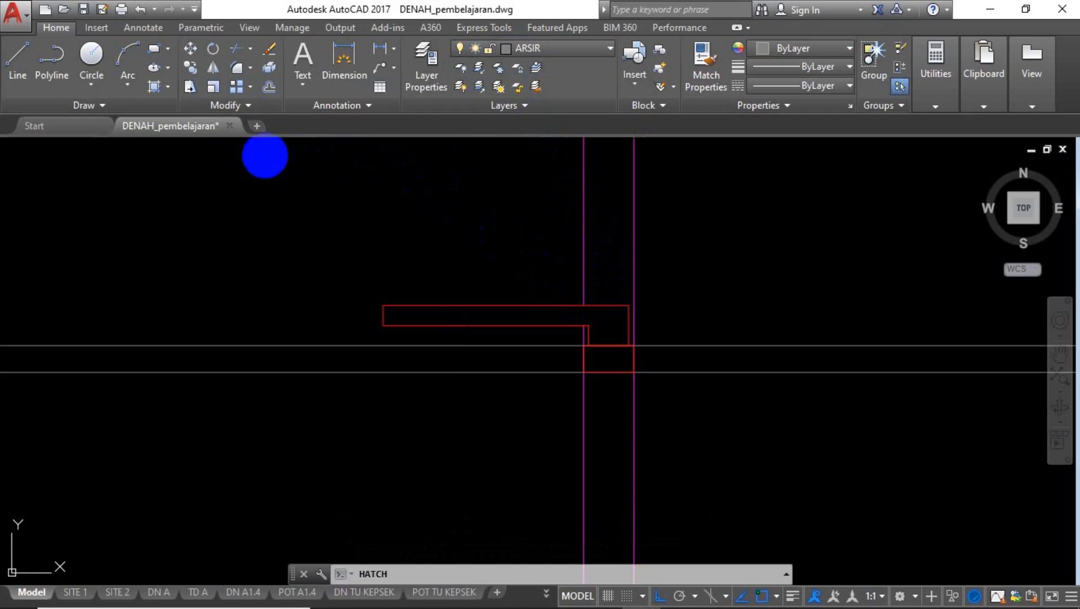
key(Return)
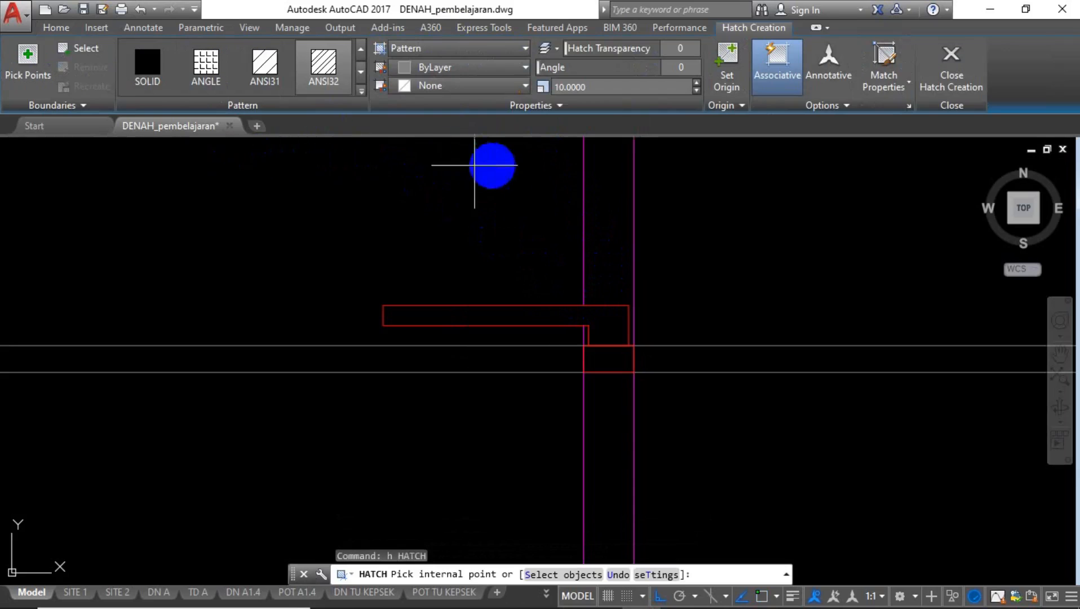
click(362, 90)
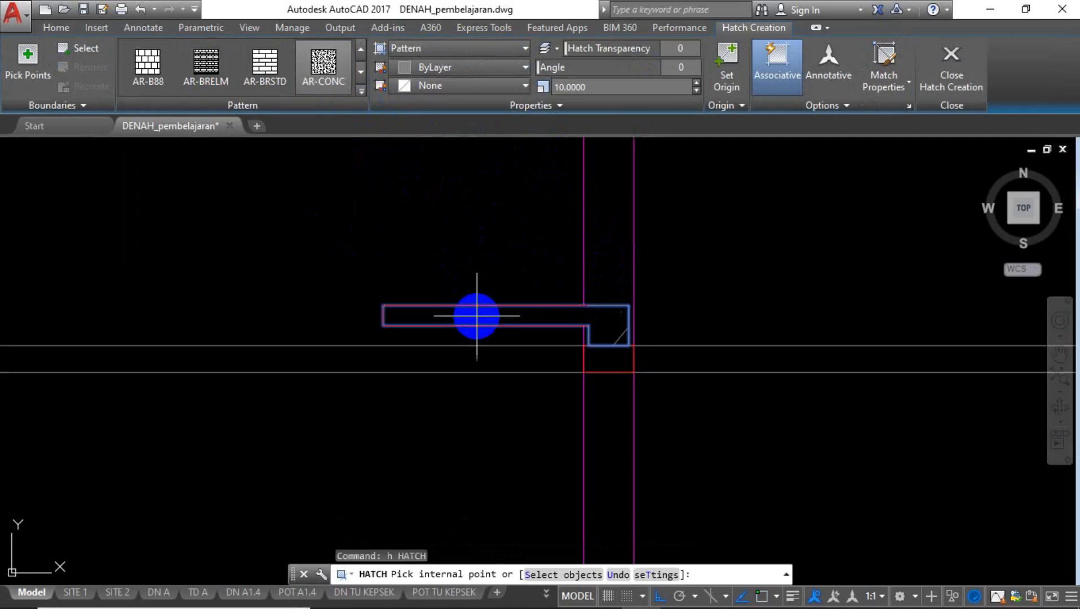
click(477, 316)
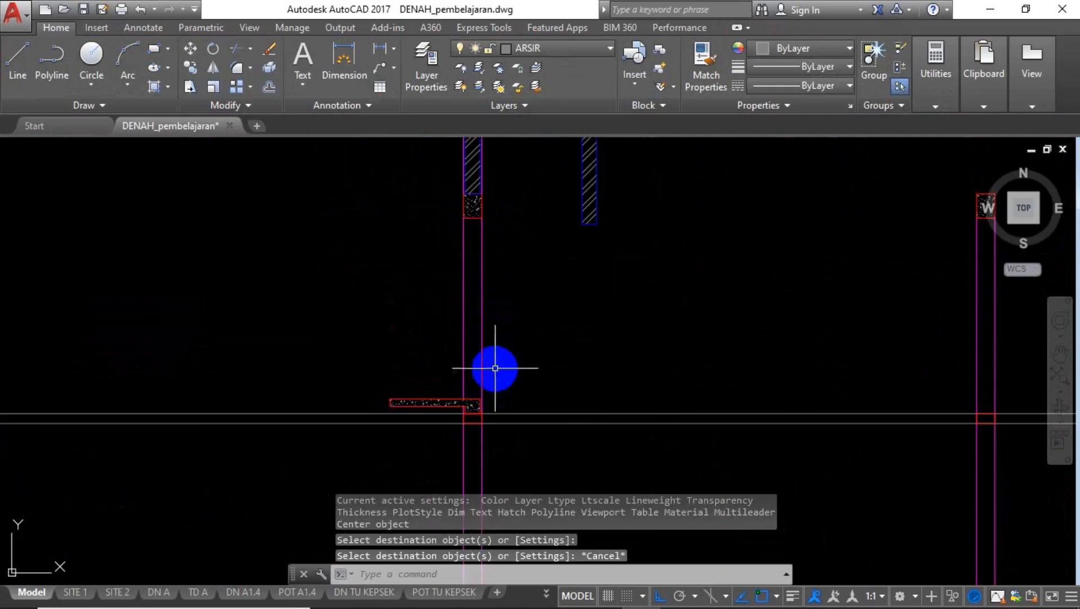
key(Escape)
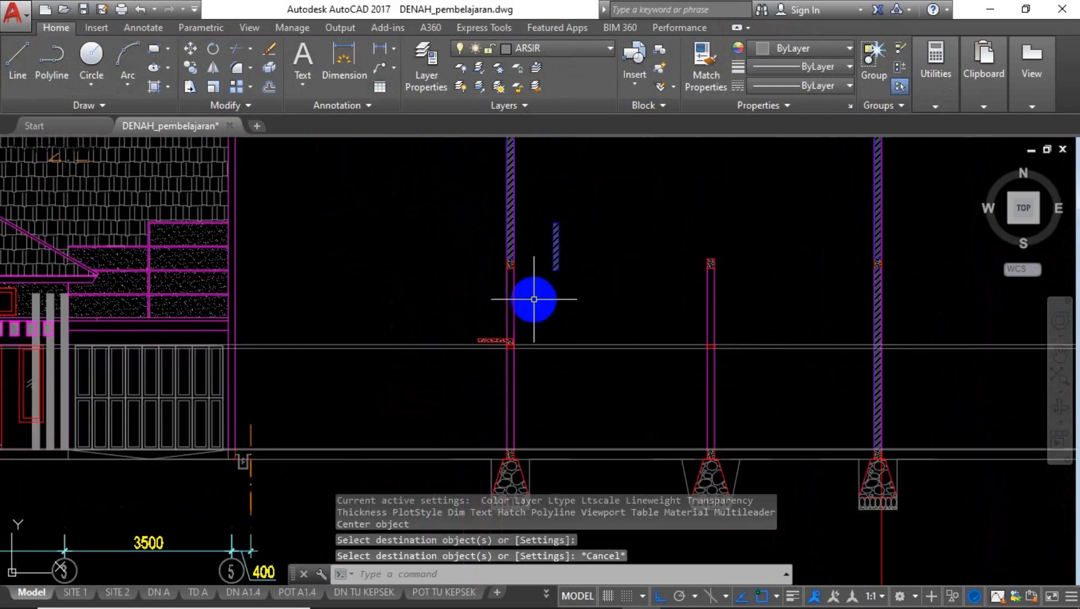
Copy the loose hatched wall piece to the underside of the left wall's upper concrete beam, centred within the wall lines.
scroll(552, 248, up, 4)
click(606, 177)
click(524, 268)
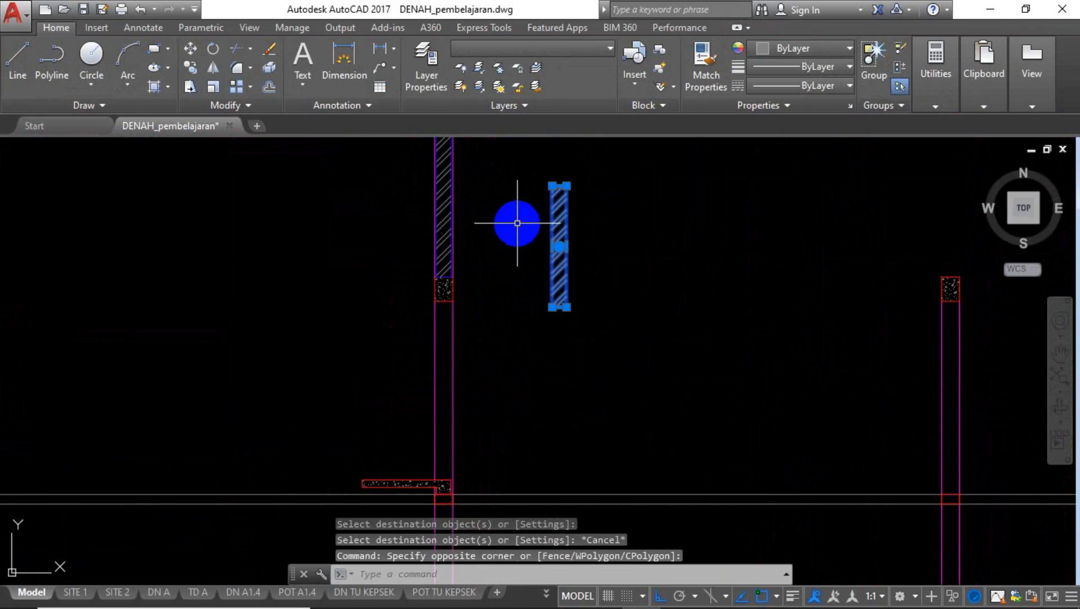
text(co)
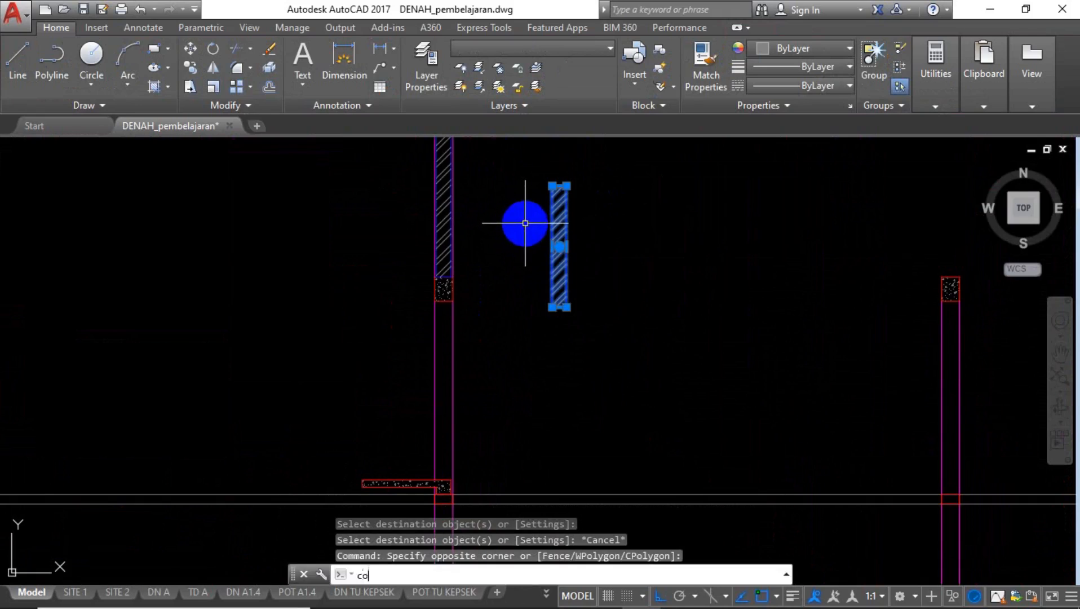
key(Return)
scroll(546, 180, up, 2)
click(581, 191)
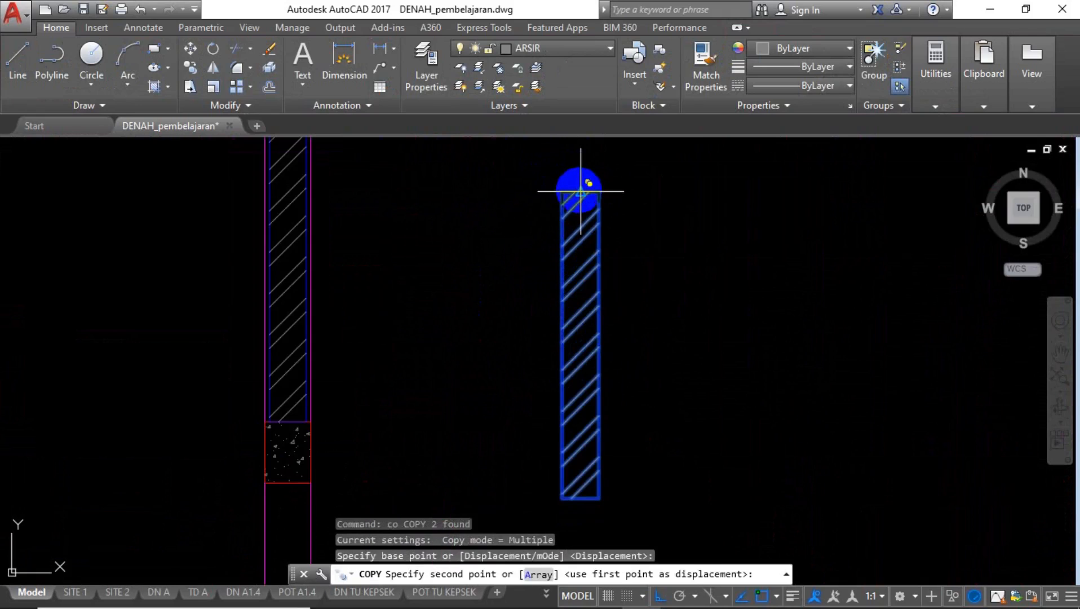
scroll(538, 239, down, 3)
scroll(484, 248, up, 1)
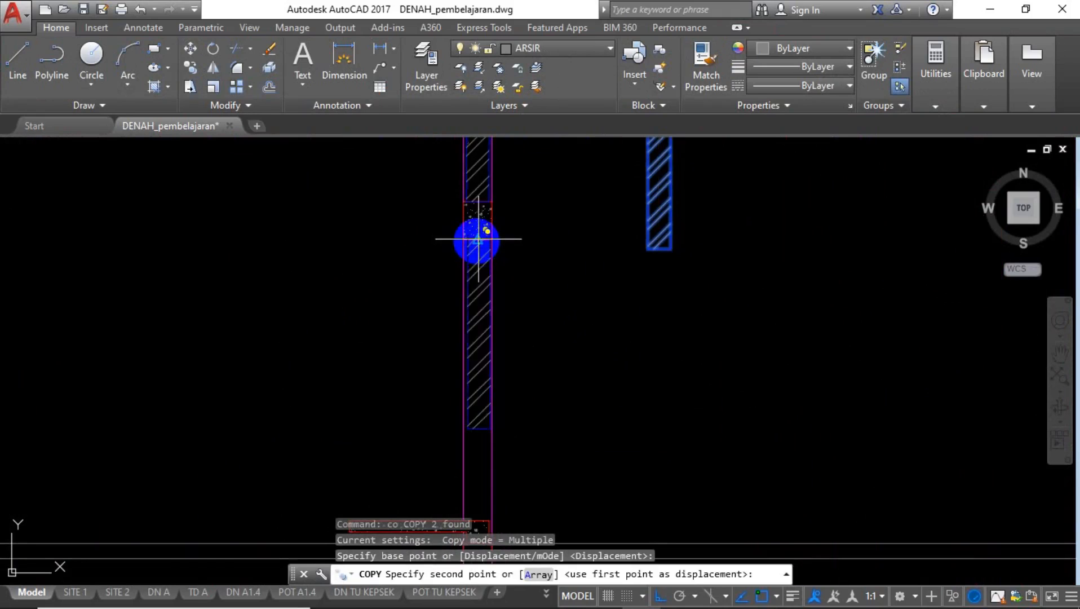
click(479, 240)
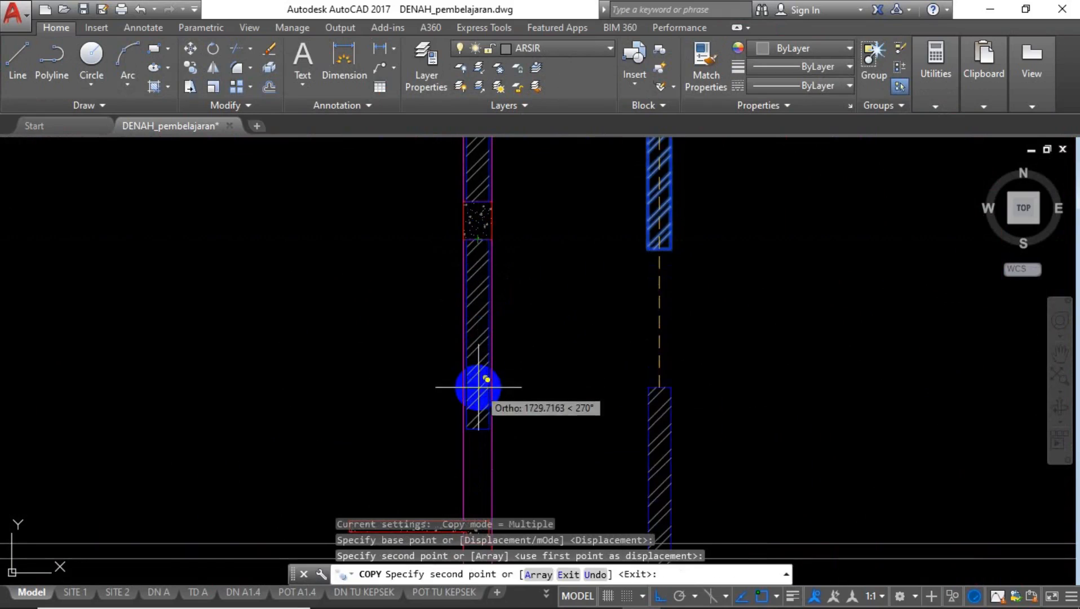
key(Escape)
Stretch the lower end of the copied wall piece down to the top of the canopy slab.
scroll(474, 420, up, 2)
text(s)
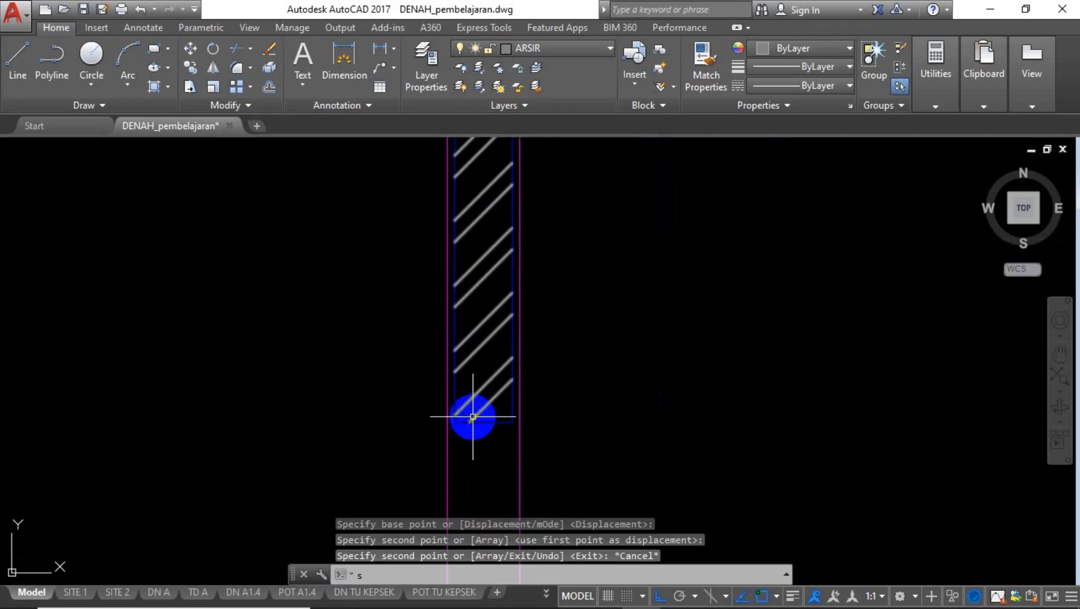
key(Return)
scroll(501, 426, up, 4)
click(529, 399)
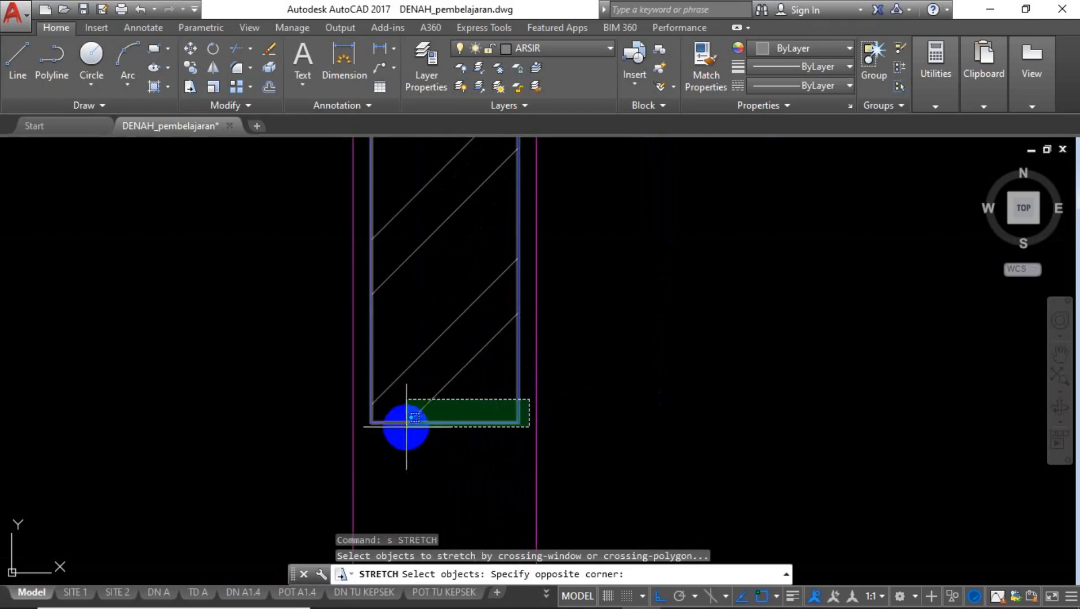
click(361, 429)
click(440, 422)
scroll(458, 338, down, 5)
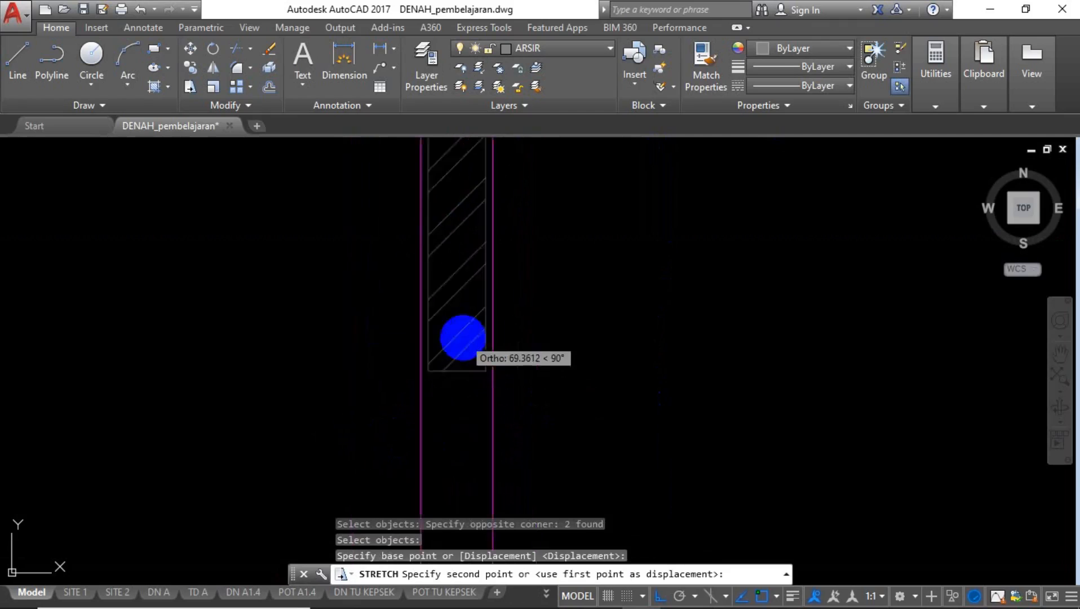
click(462, 448)
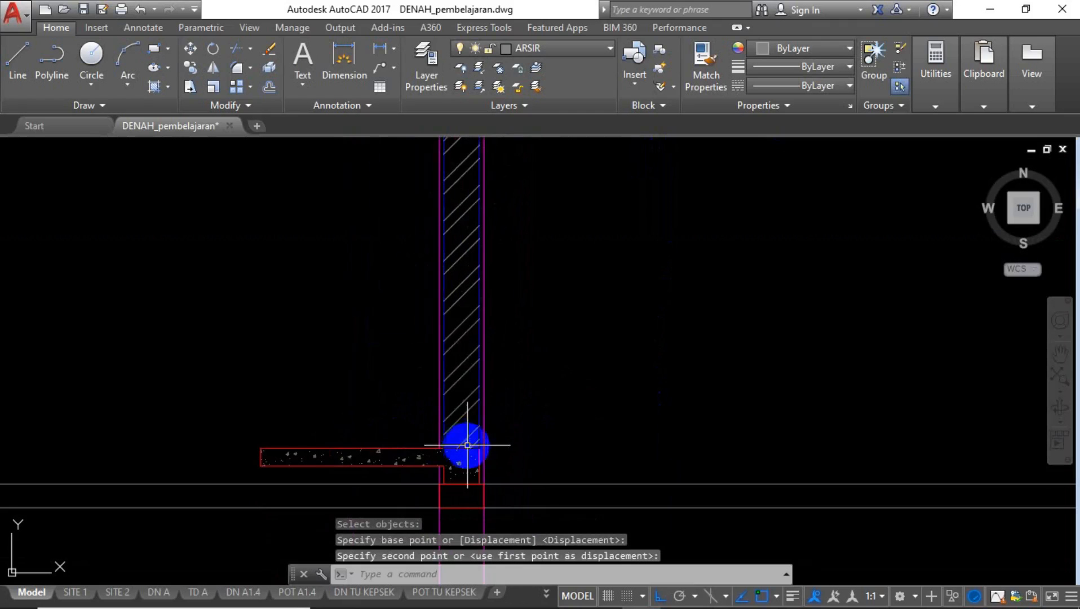
key(Return)
scroll(483, 443, up, 5)
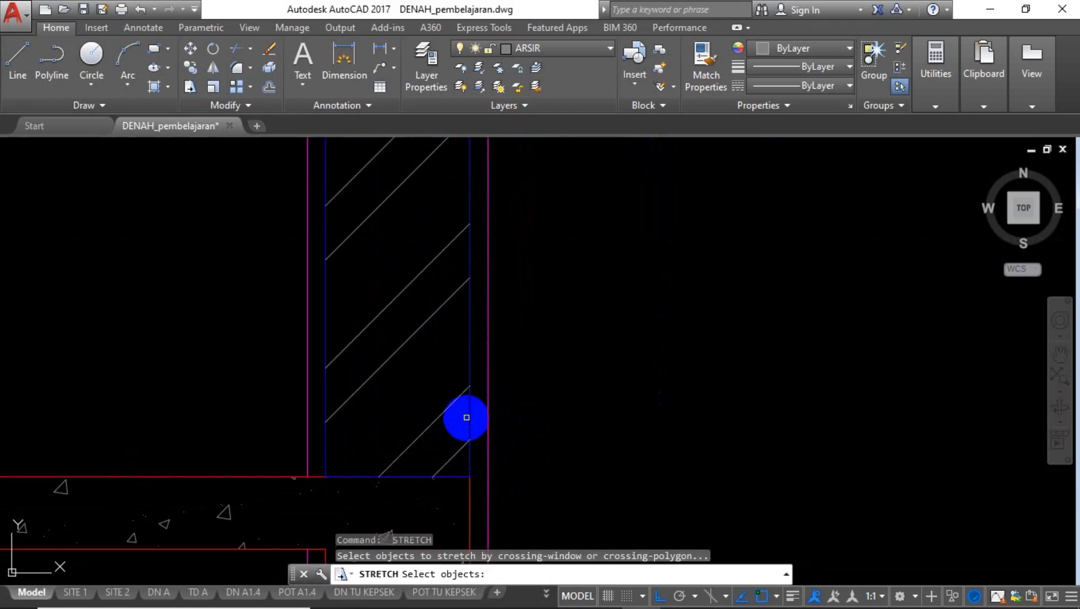
key(Escape)
scroll(459, 374, down, 8)
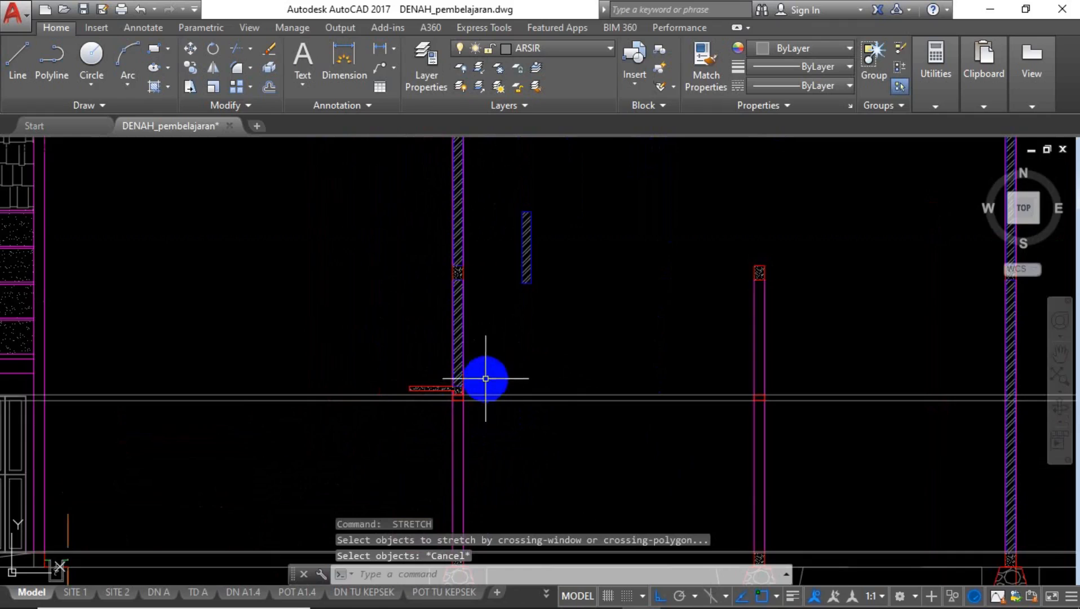
Copy the lengthened hatched wall piece from the left wall to the middle wall, directly under its top concrete beam.
scroll(465, 361, up, 6)
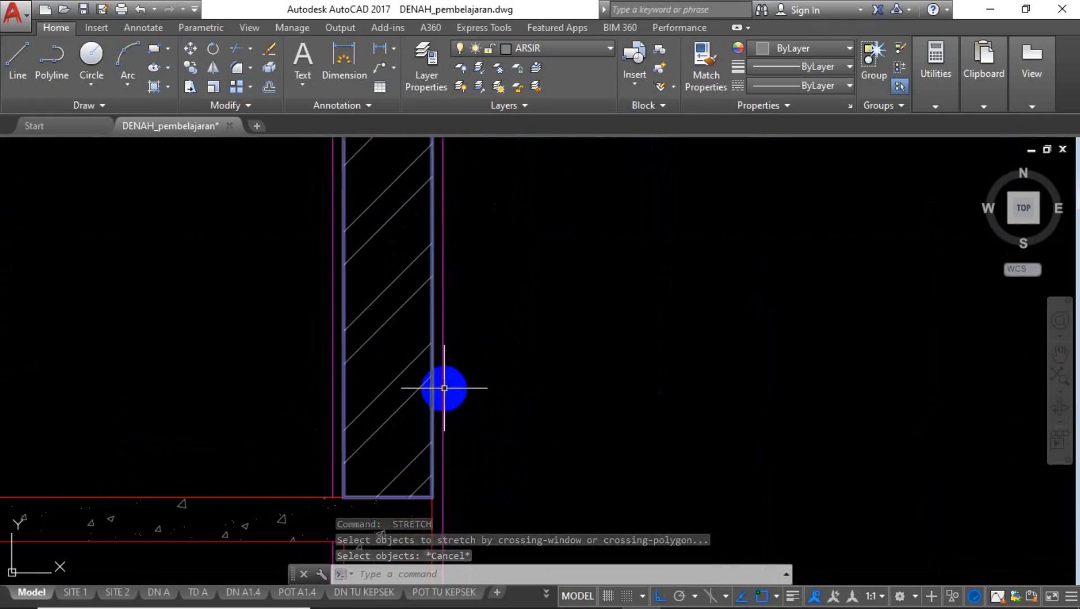
click(435, 386)
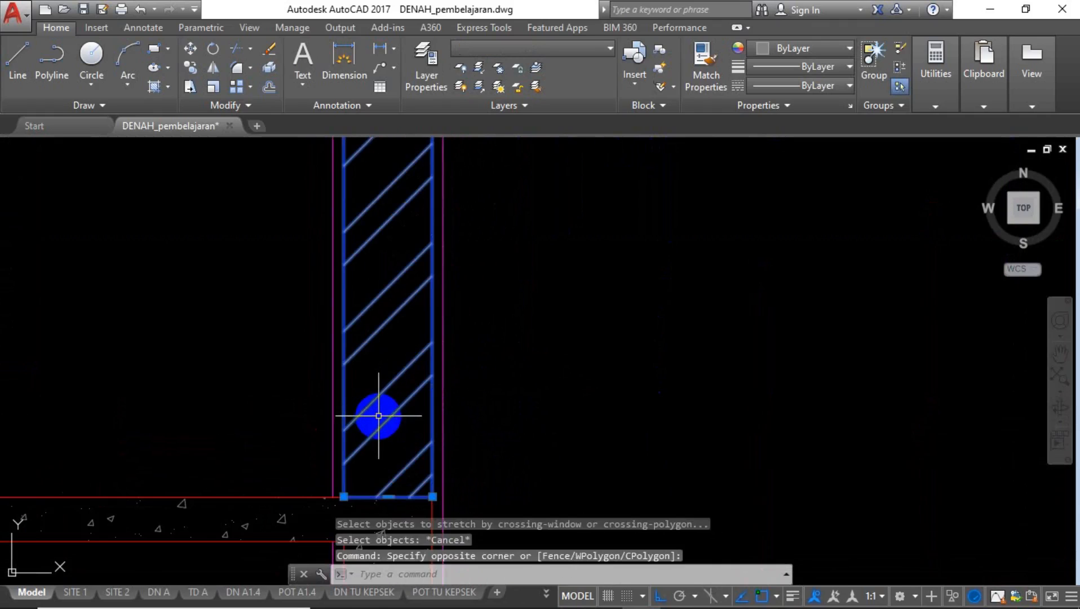
text(co)
key(Return)
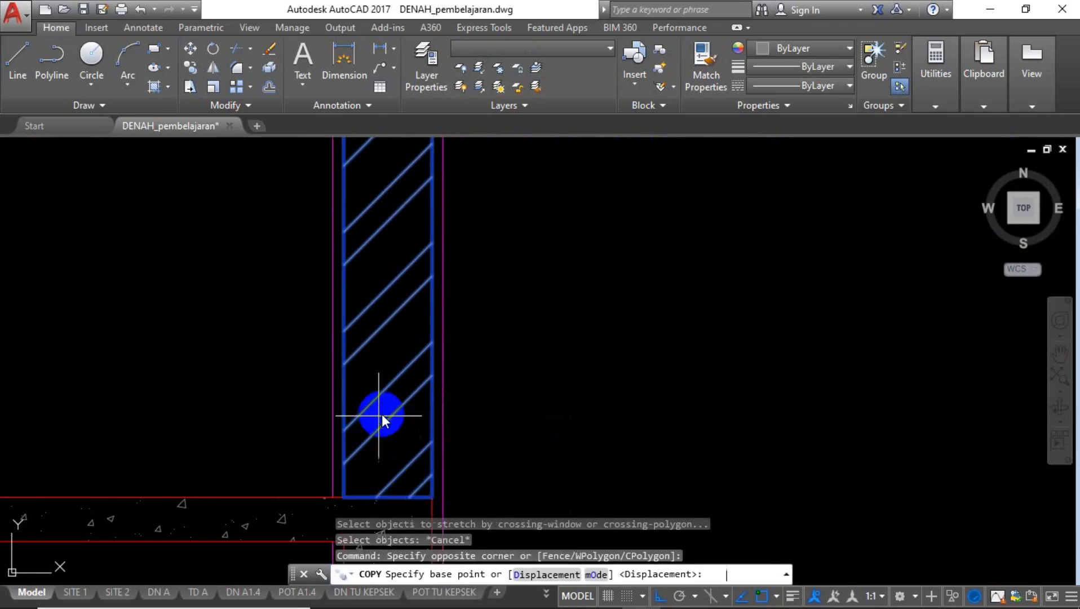
scroll(380, 417, down, 6)
scroll(405, 253, up, 4)
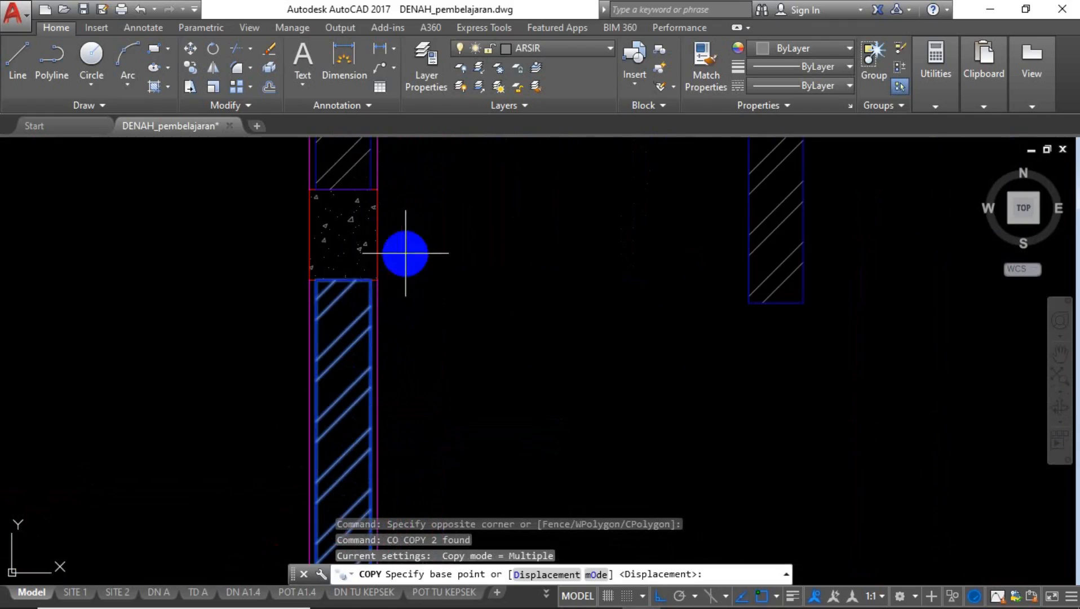
click(378, 279)
scroll(378, 278, down, 6)
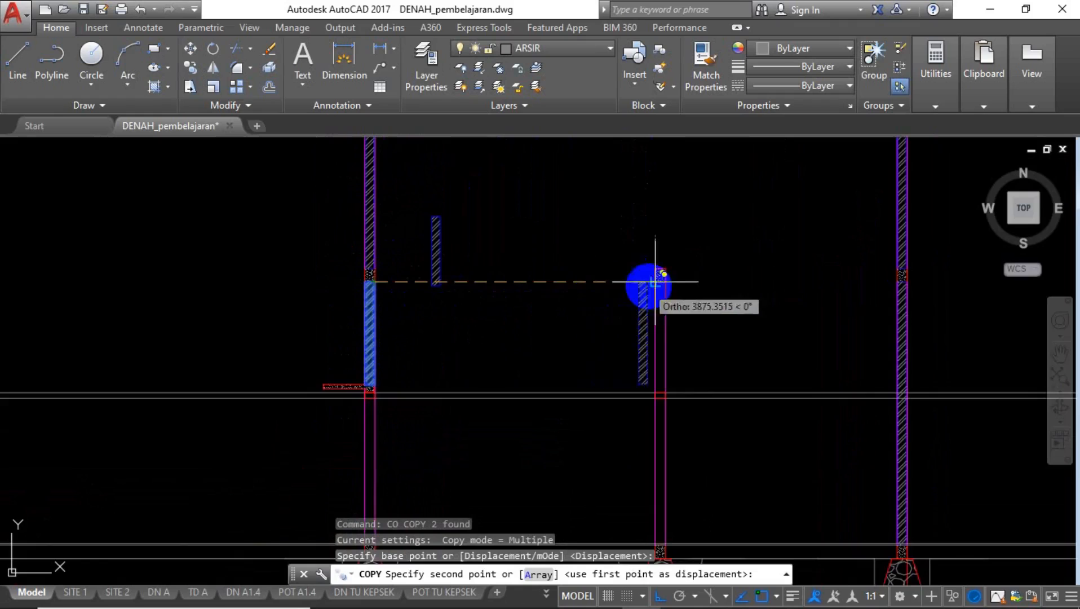
scroll(664, 284, up, 4)
click(632, 279)
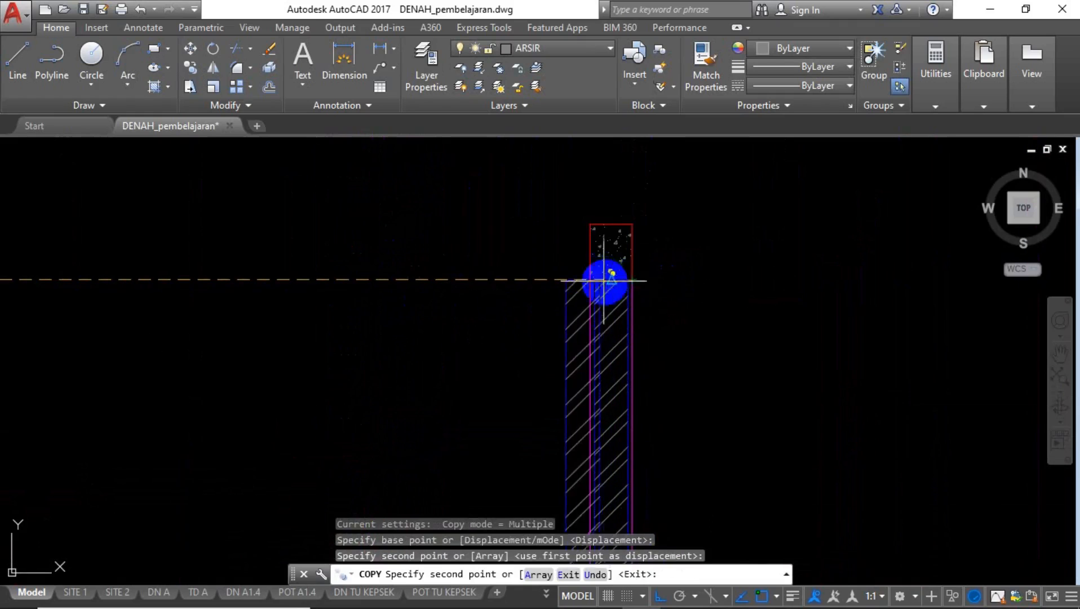
scroll(610, 250, down, 3)
key(Escape)
Copy the left wall's lower beam outline to the middle wall, centred on top of the door frame section.
scroll(569, 340, up, 4)
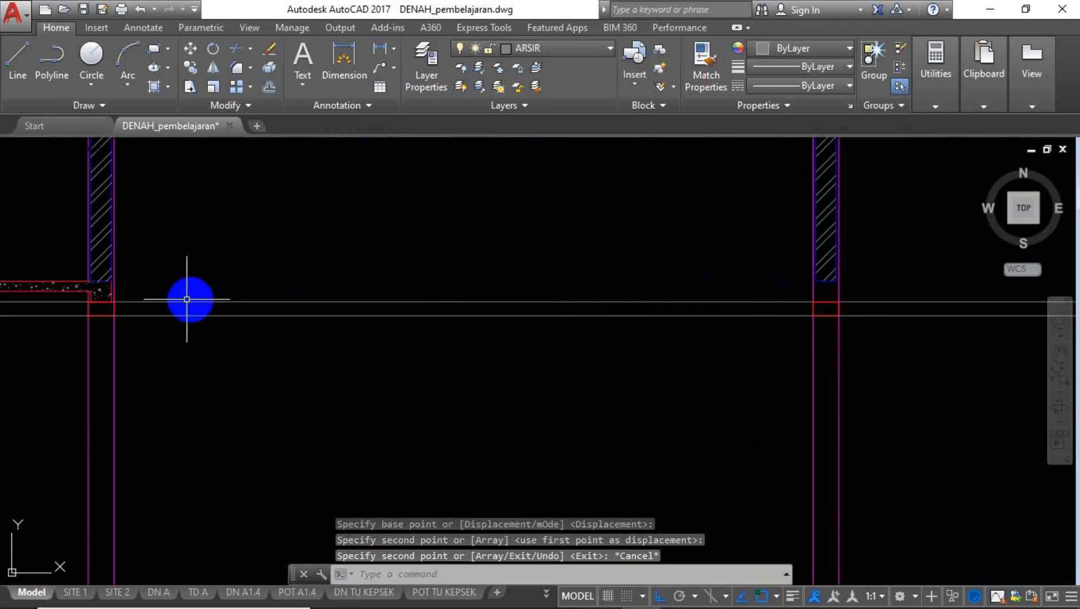
scroll(96, 299, up, 3)
click(105, 294)
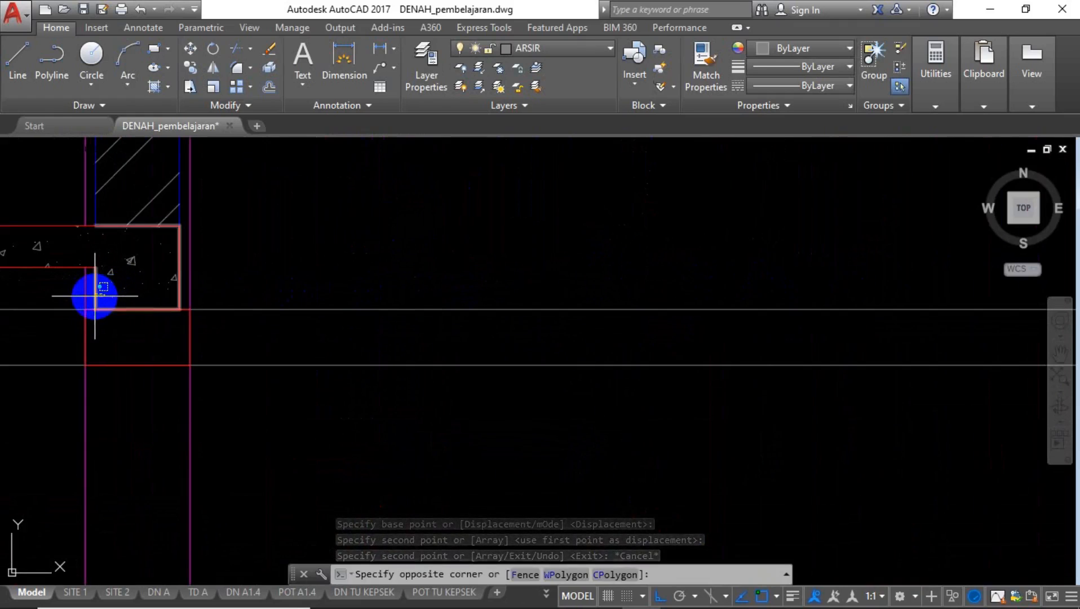
click(91, 294)
text(co)
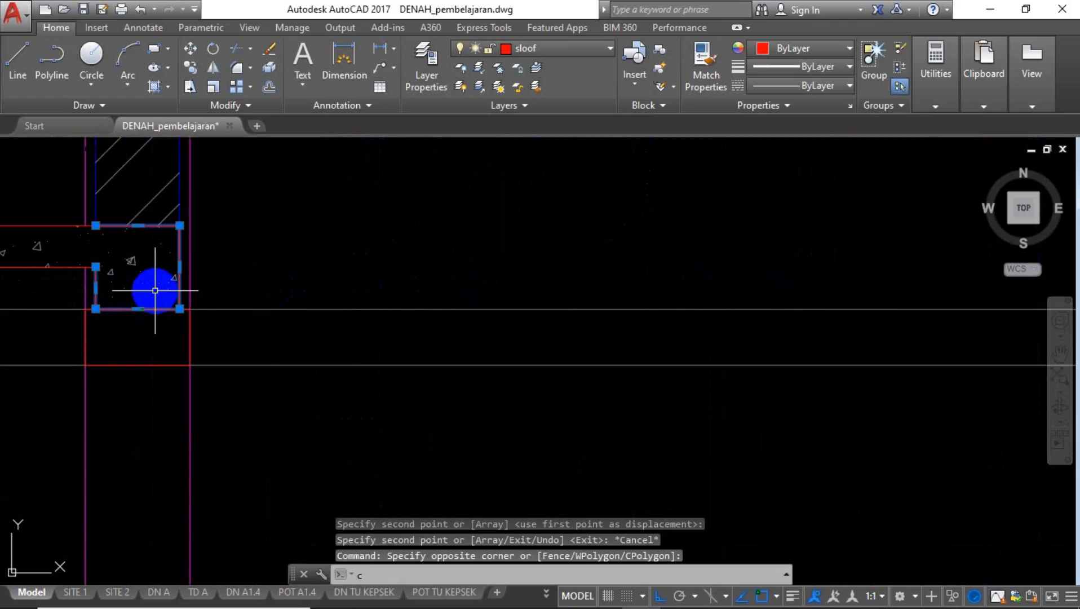
key(Return)
click(137, 309)
scroll(136, 305, down, 3)
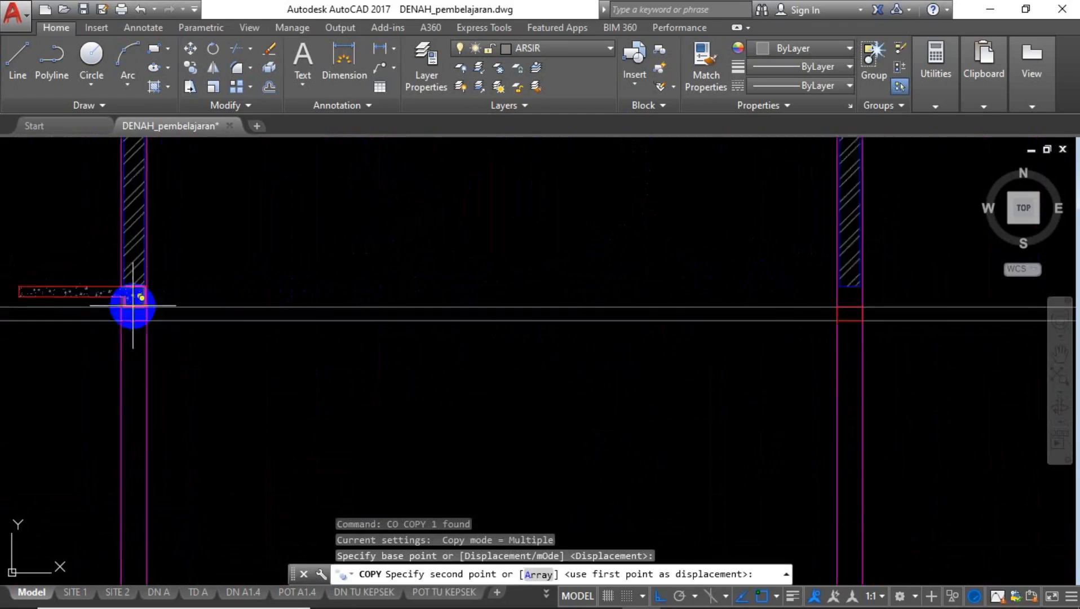
scroll(586, 302, up, 3)
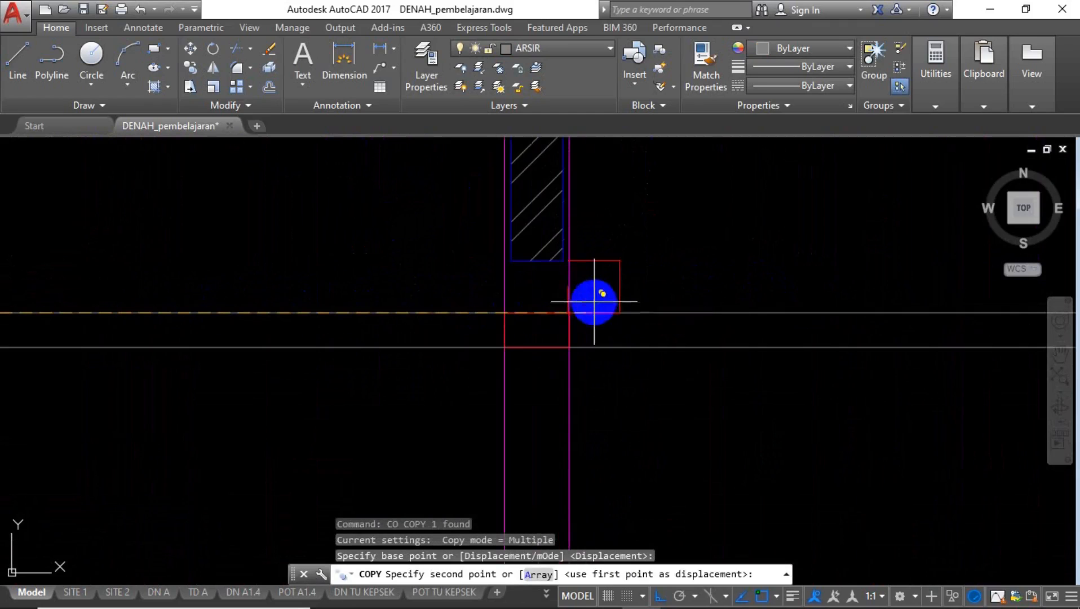
click(537, 312)
key(Return)
Extend the short left edge of the copied beam outline up to its top line to close the square.
scroll(461, 266, up, 3)
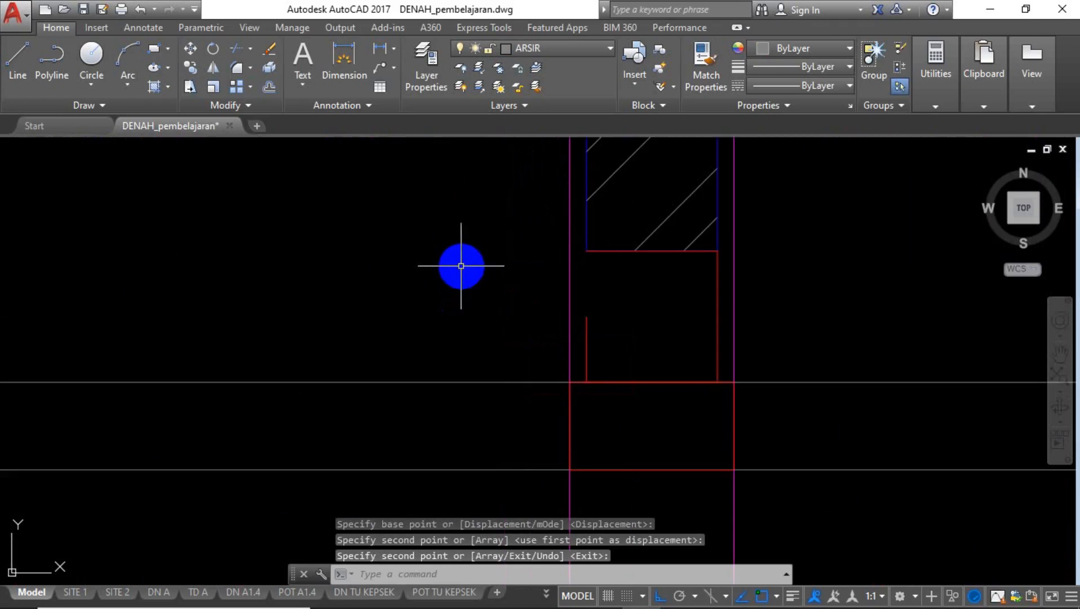
key(Return)
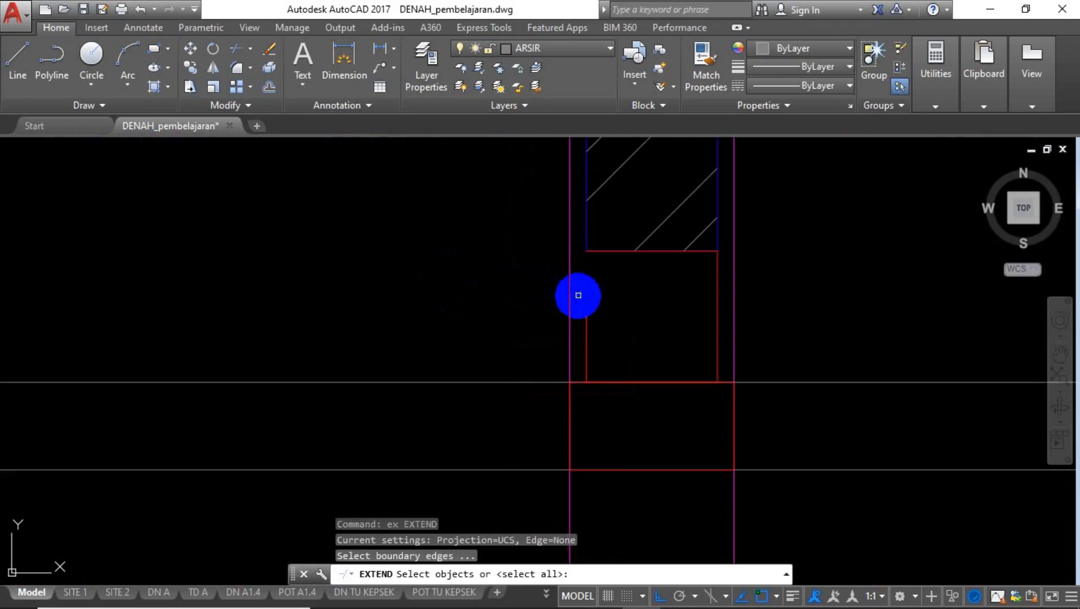
key(Return)
click(597, 300)
click(583, 318)
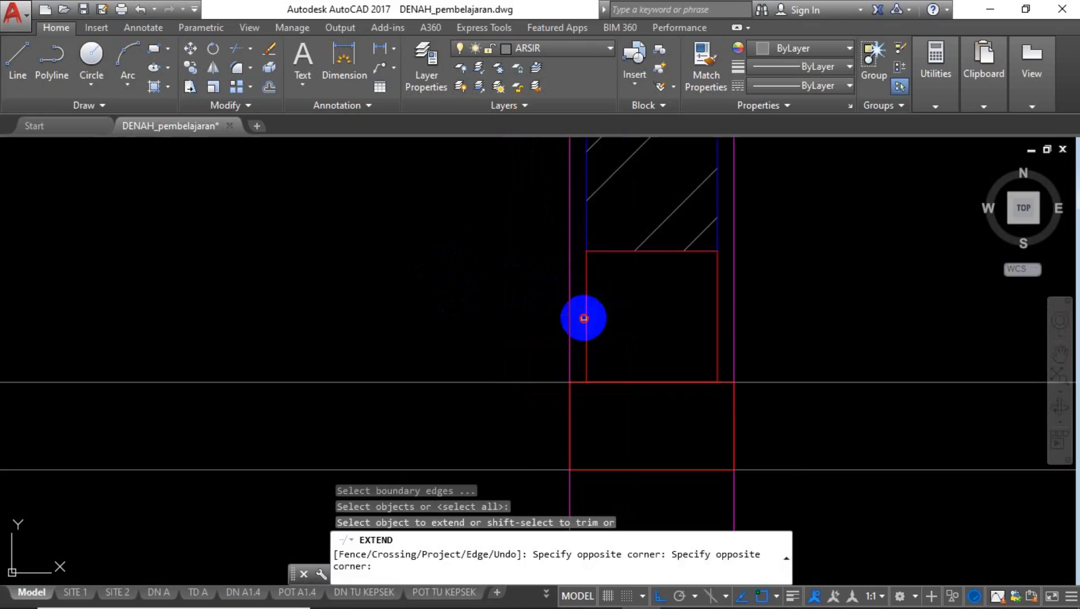
scroll(621, 331, down, 5)
key(Escape)
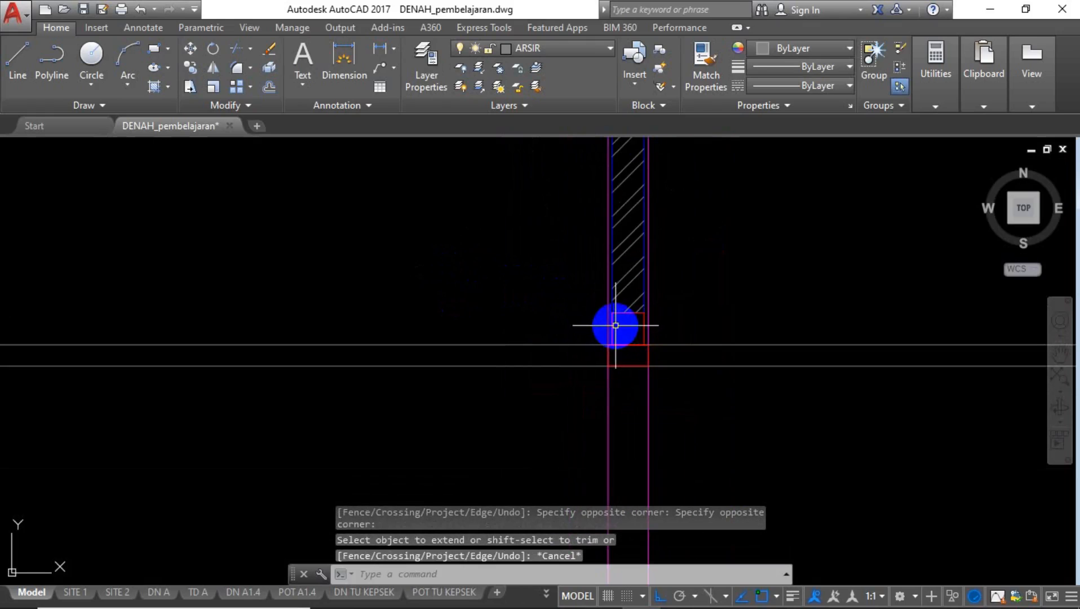
Hatch the closed beam square above the middle wall's door frame section.
text(h)
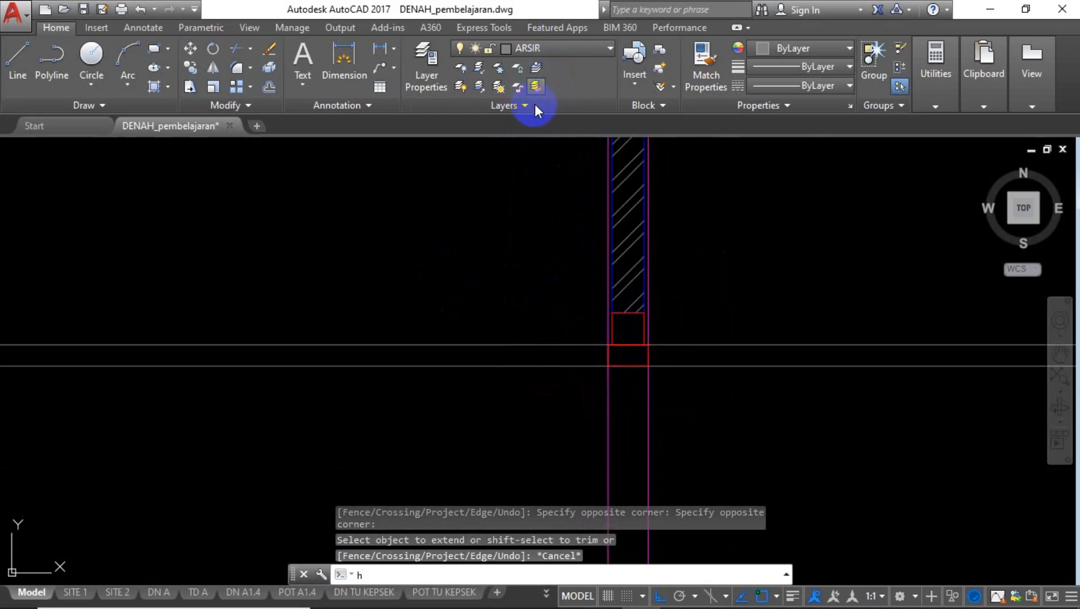
key(Return)
key(Escape)
Match the middle wall's new beam hatch to the concrete hatch of the canopy slab and beam.
scroll(637, 344, down, 2)
text(ma)
key(Return)
scroll(567, 291, down, 5)
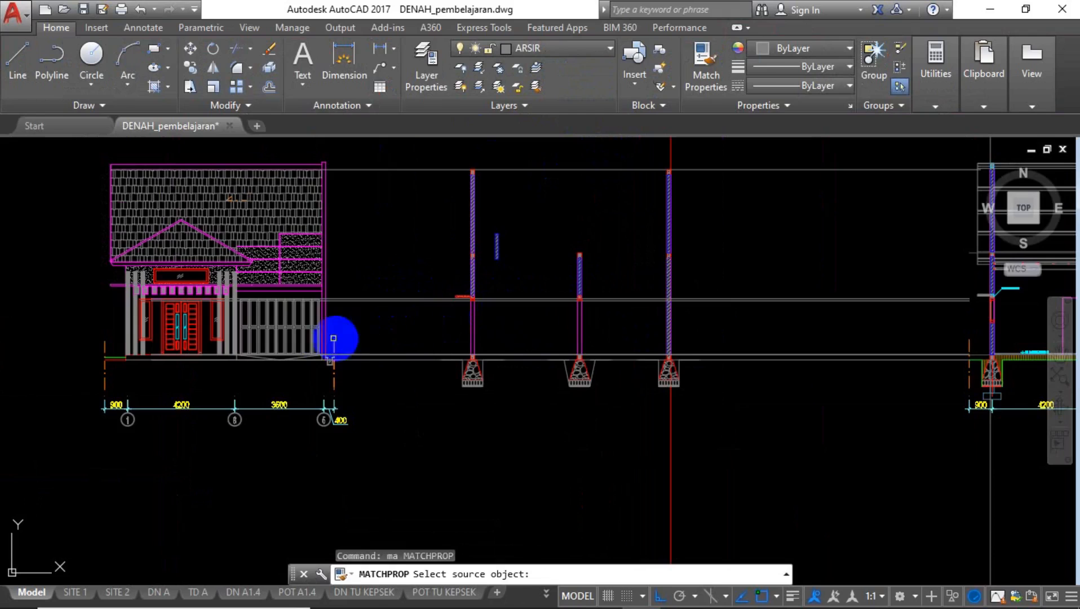
scroll(463, 327, up, 6)
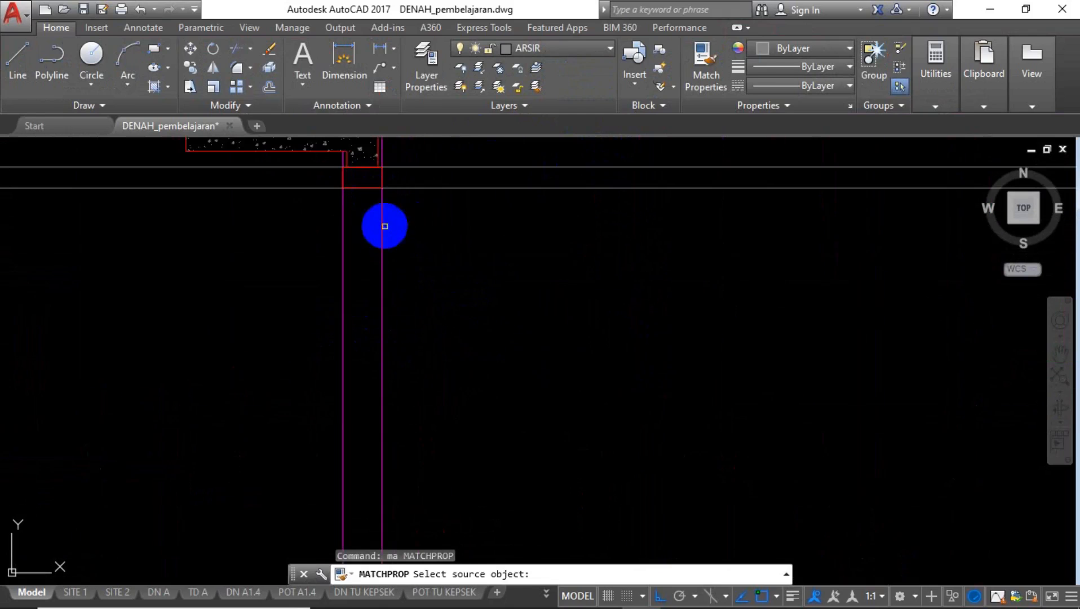
click(364, 153)
scroll(324, 243, down, 4)
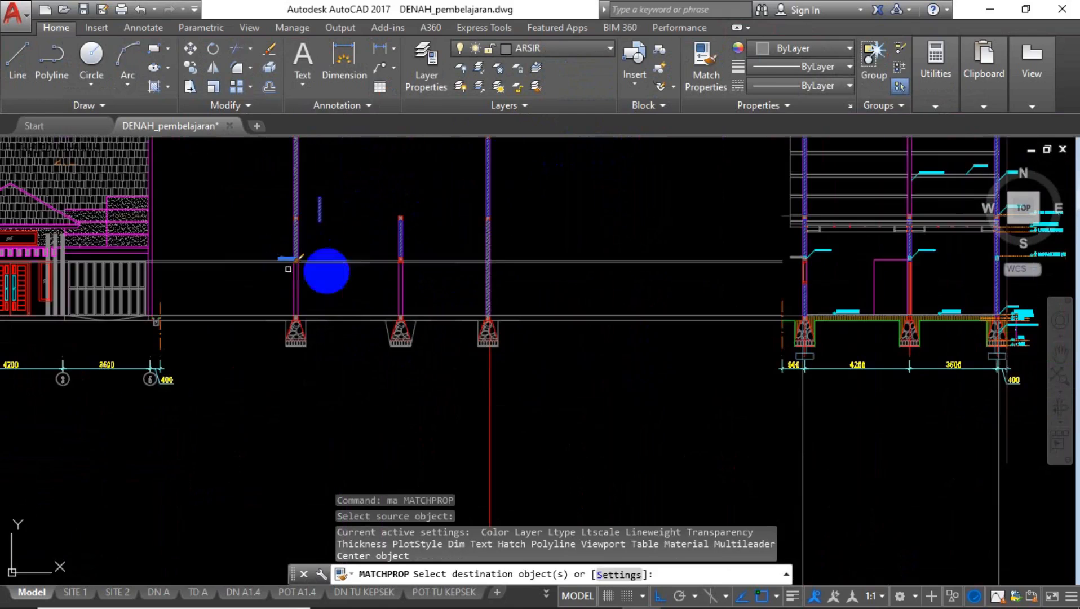
scroll(351, 255, up, 3)
scroll(351, 255, up, 6)
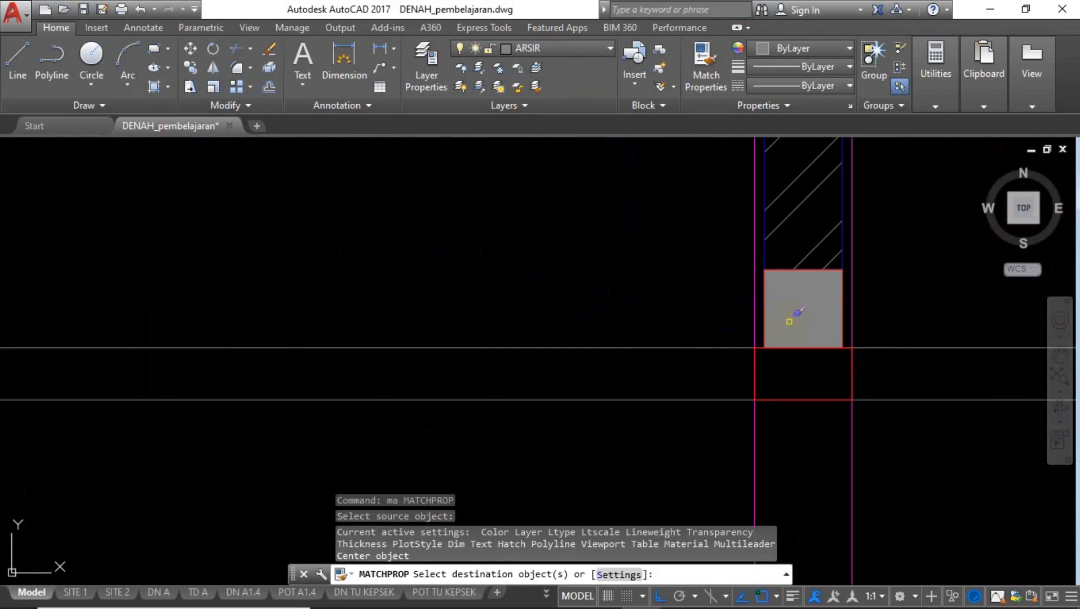
click(789, 322)
right_click(631, 308)
scroll(636, 303, down, 3)
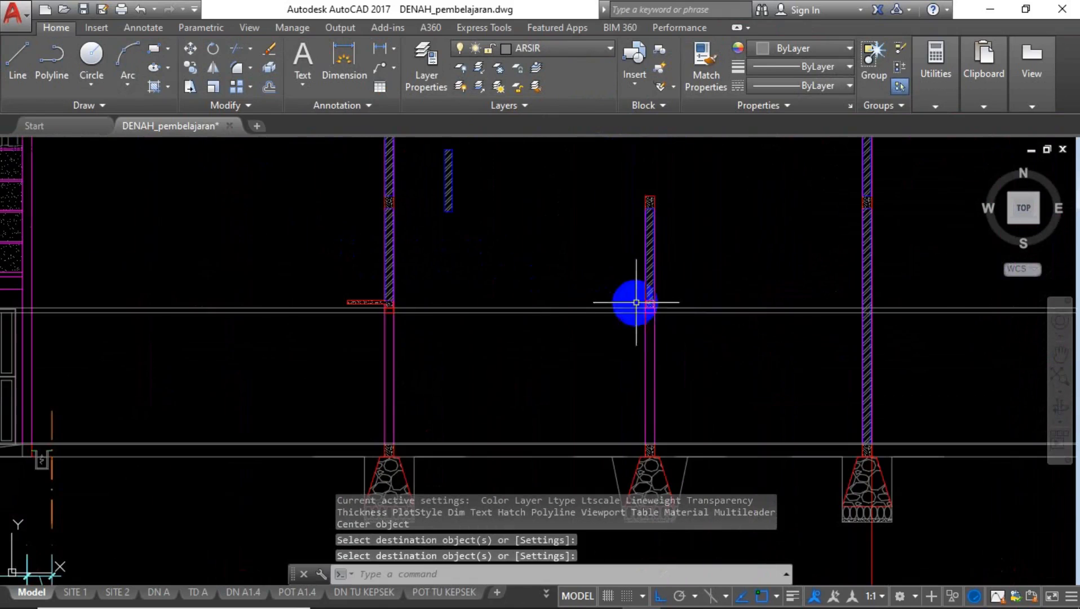
scroll(892, 316, up, 4)
scroll(889, 314, down, 2)
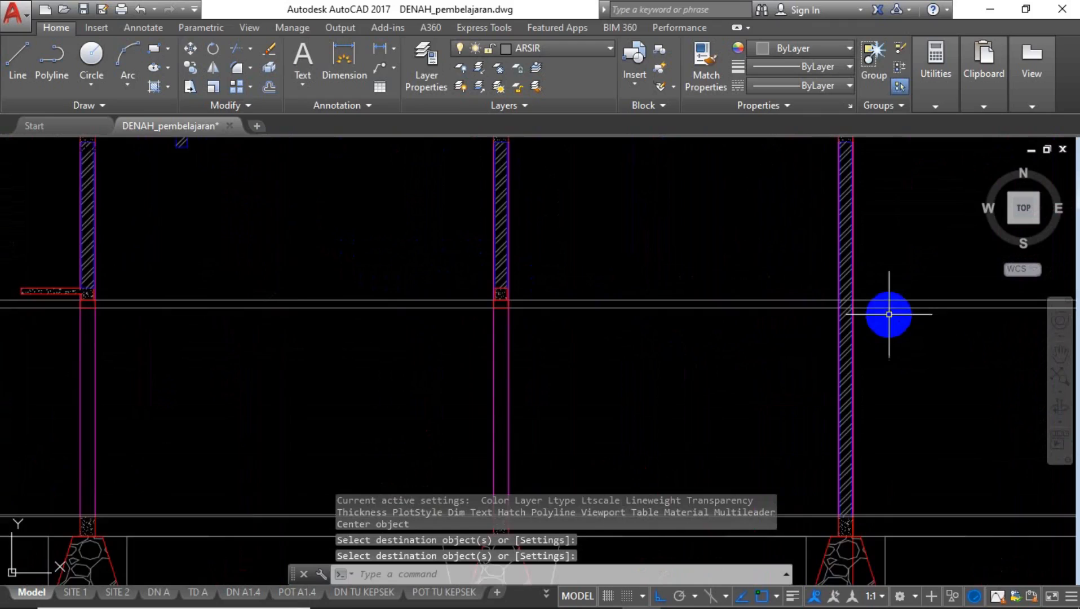
scroll(888, 312, down, 4)
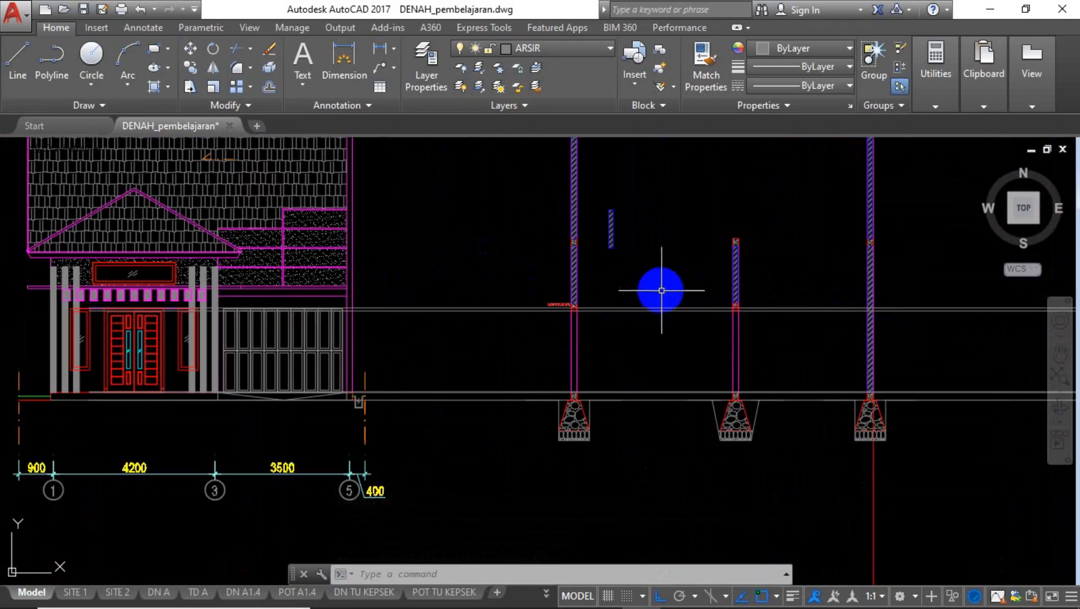
scroll(727, 306, up, 4)
scroll(767, 334, down, 4)
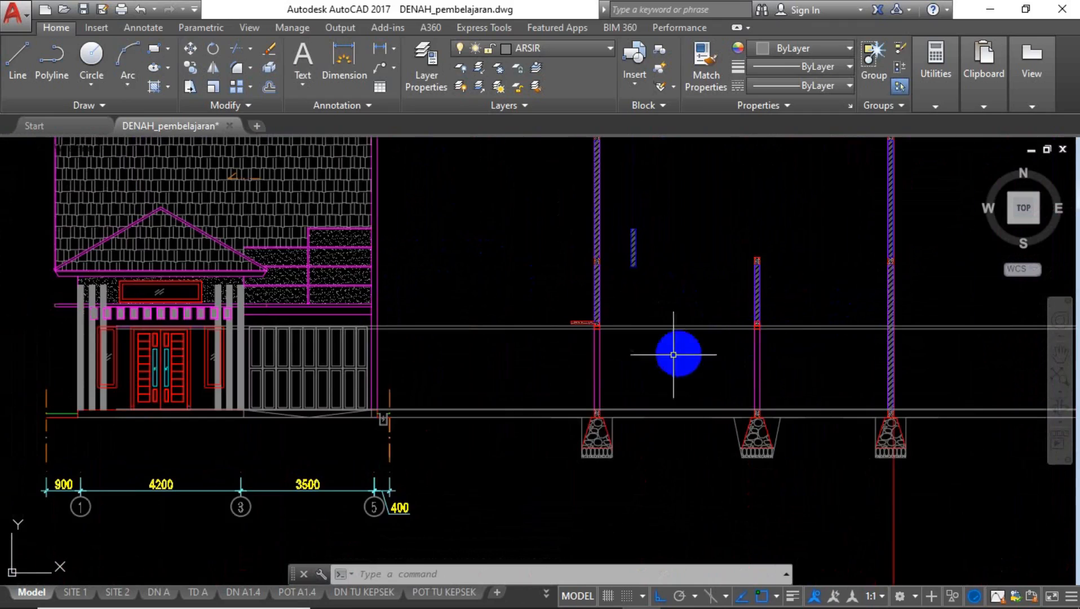
scroll(605, 407, up, 5)
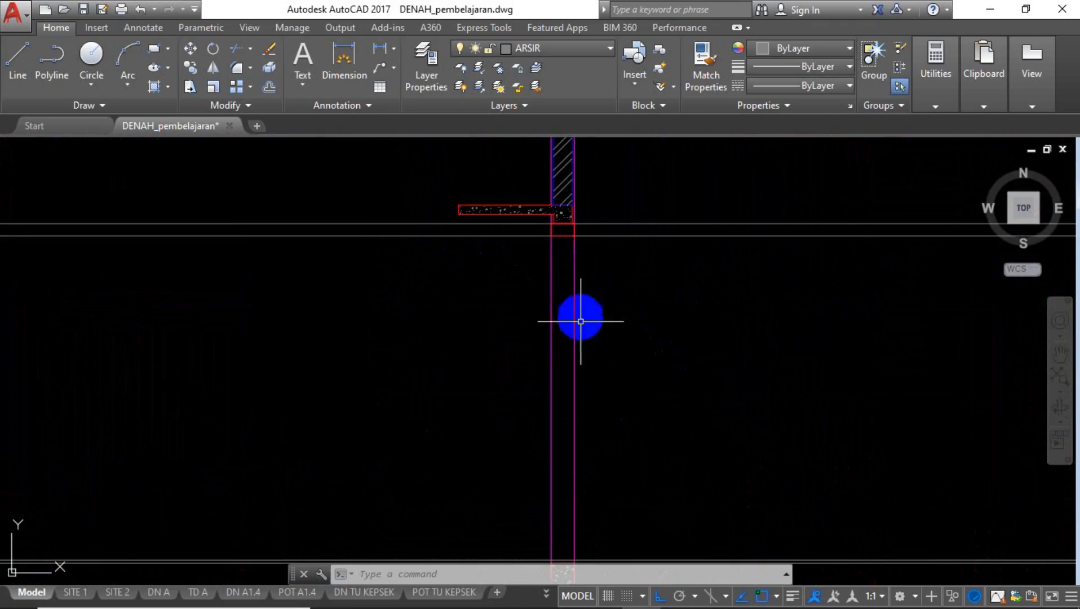
scroll(577, 284, down, 5)
scroll(565, 280, up, 5)
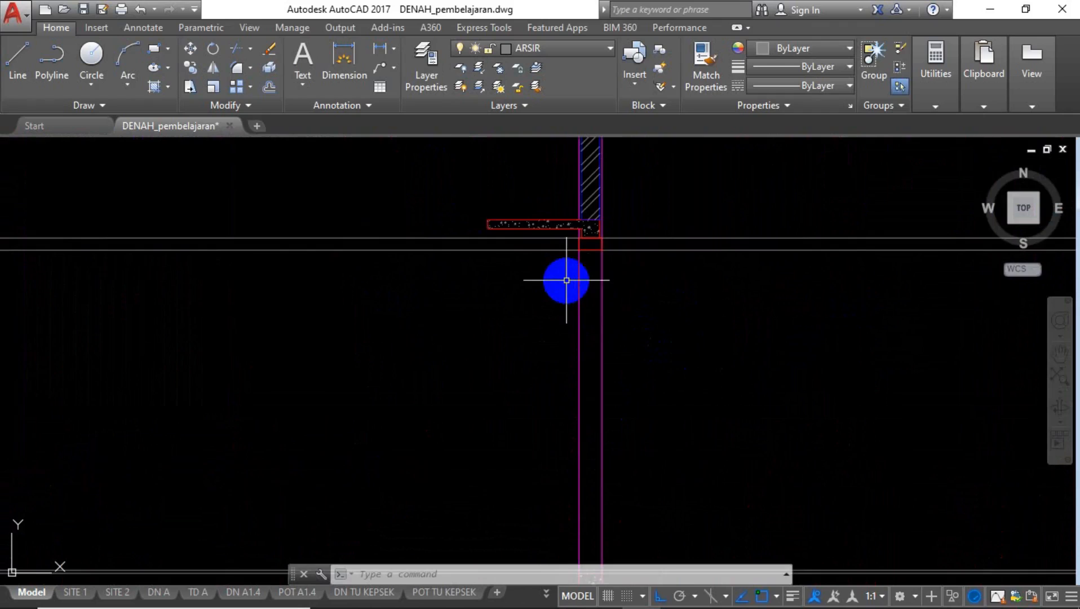
text(rec)
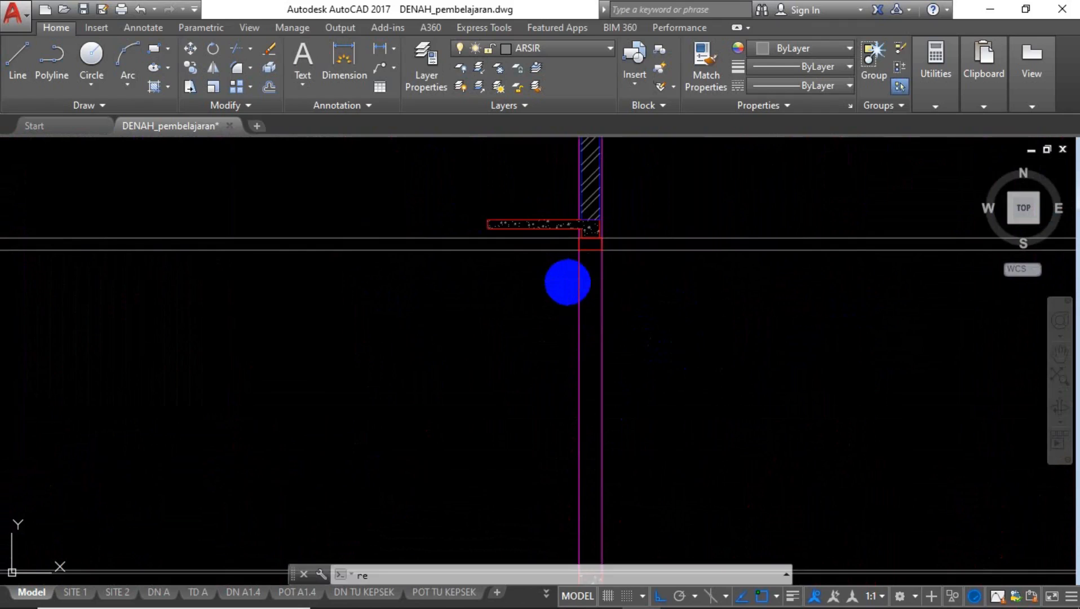
key(Return)
click(678, 466)
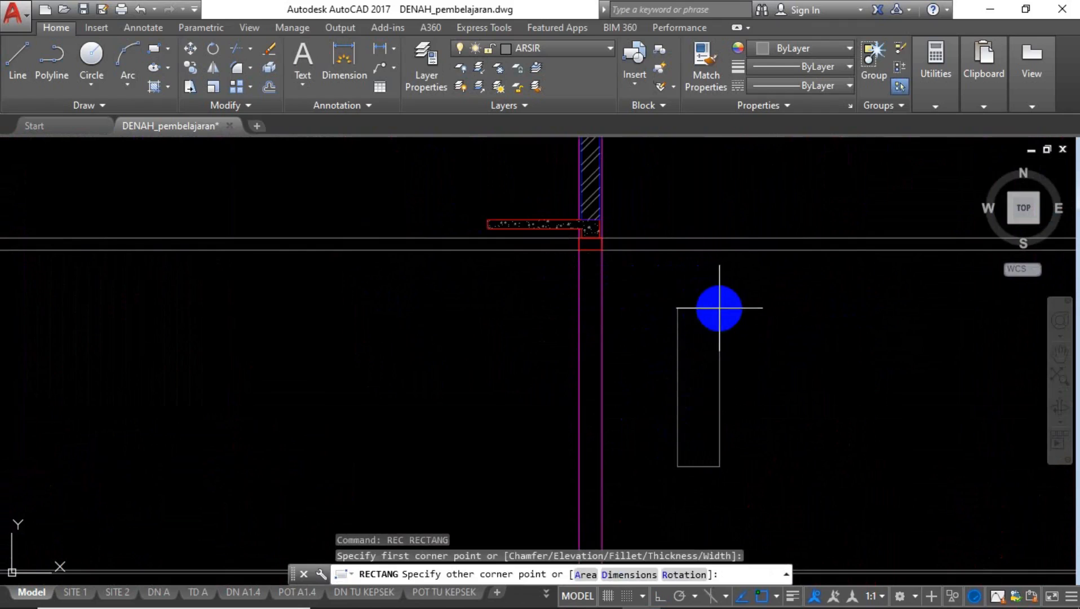
Draw a 40 by 2100 rectangle for the door leaf beside the left wall.
text(rec)
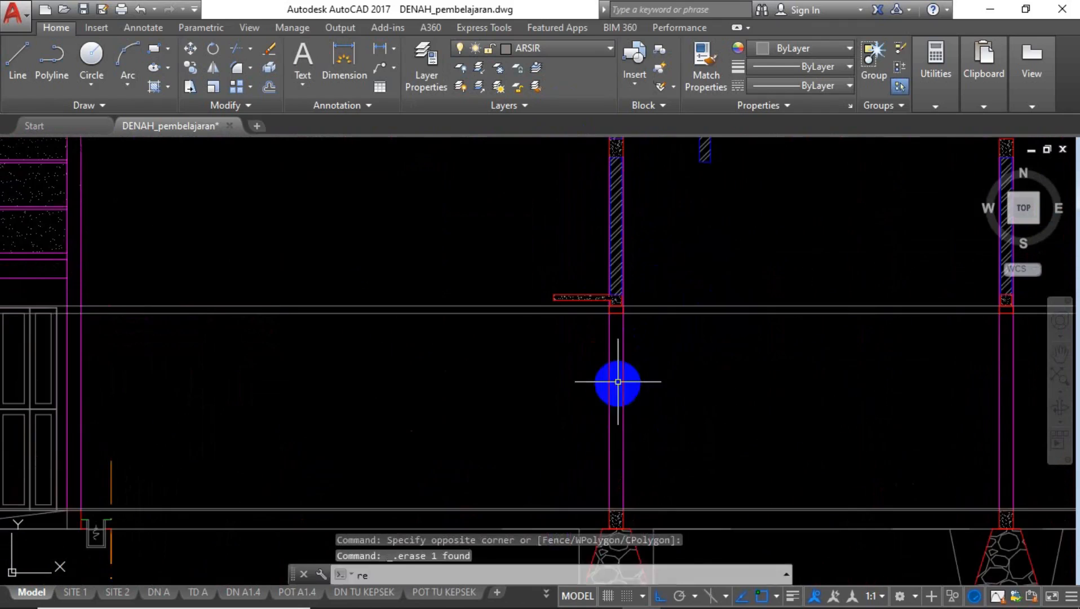
key(Return)
click(666, 452)
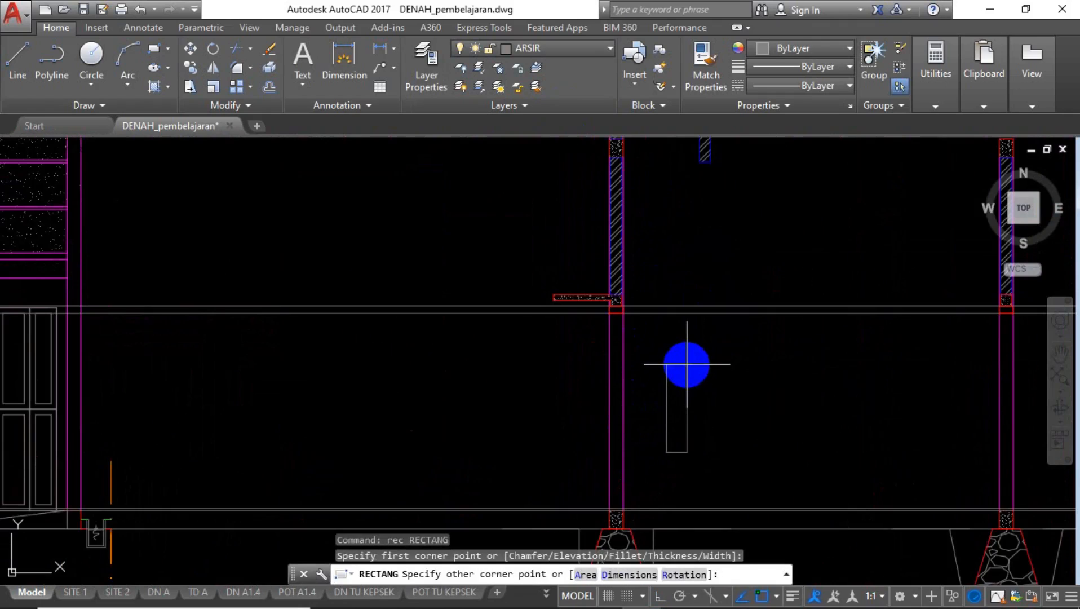
key(Return)
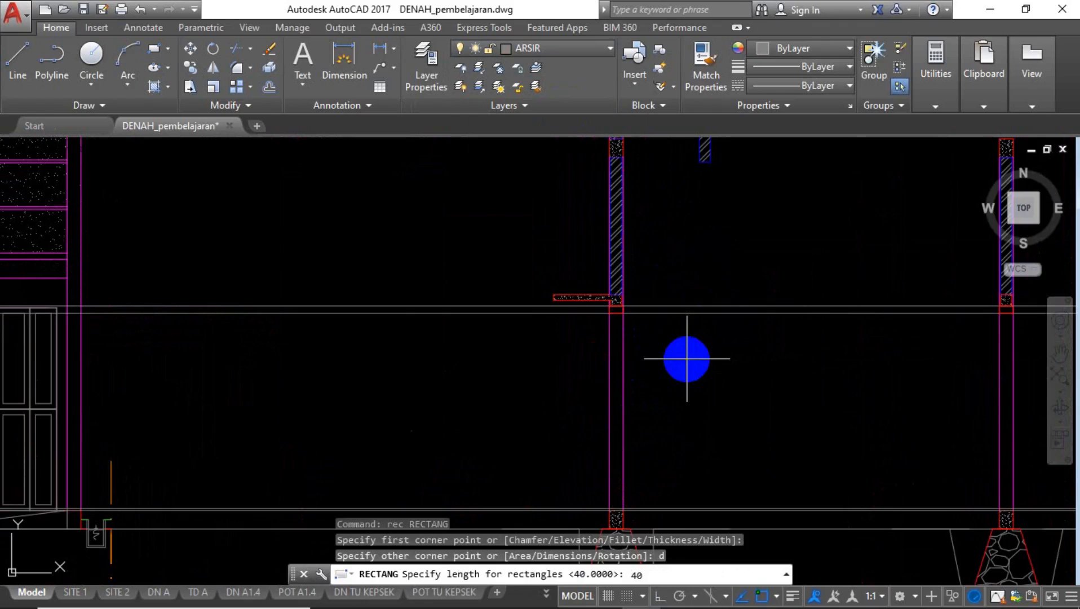
key(Return)
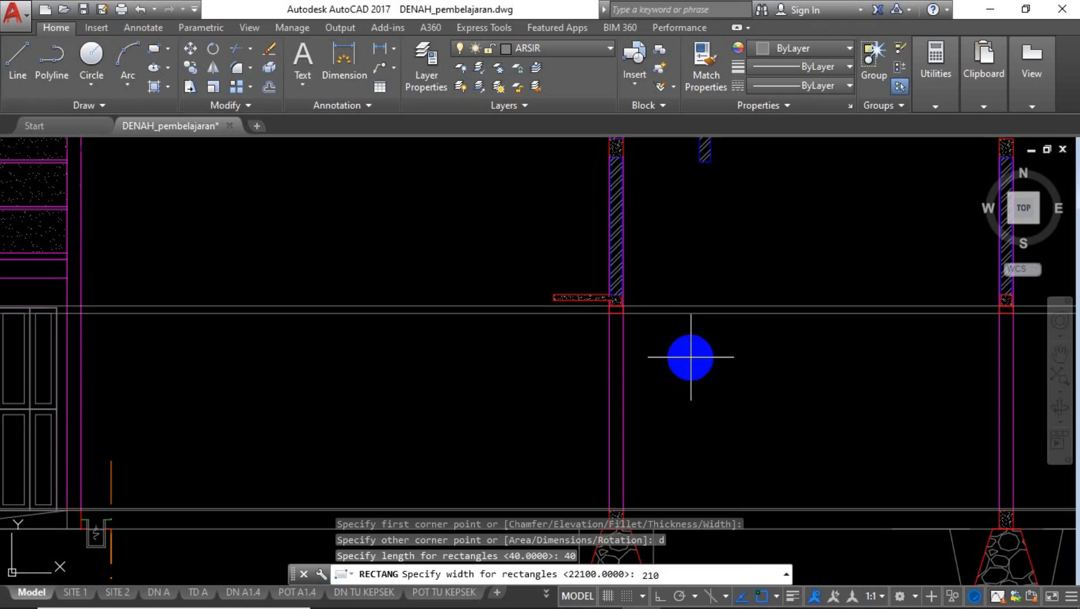
text(0)
key(Return)
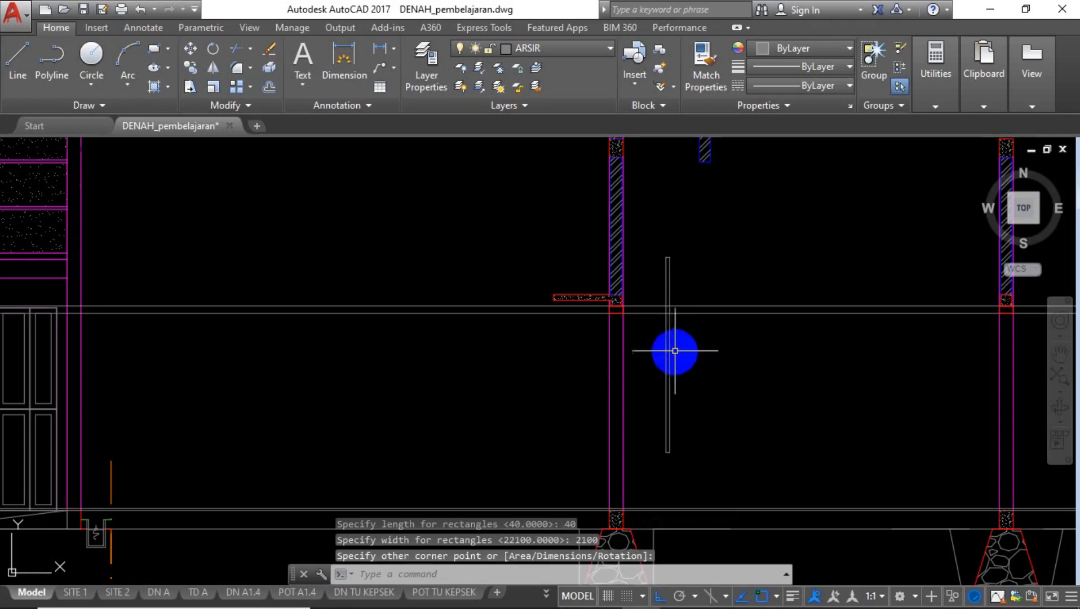
Assign the new door leaf rectangle to the KUSEN layer.
click(690, 250)
click(652, 264)
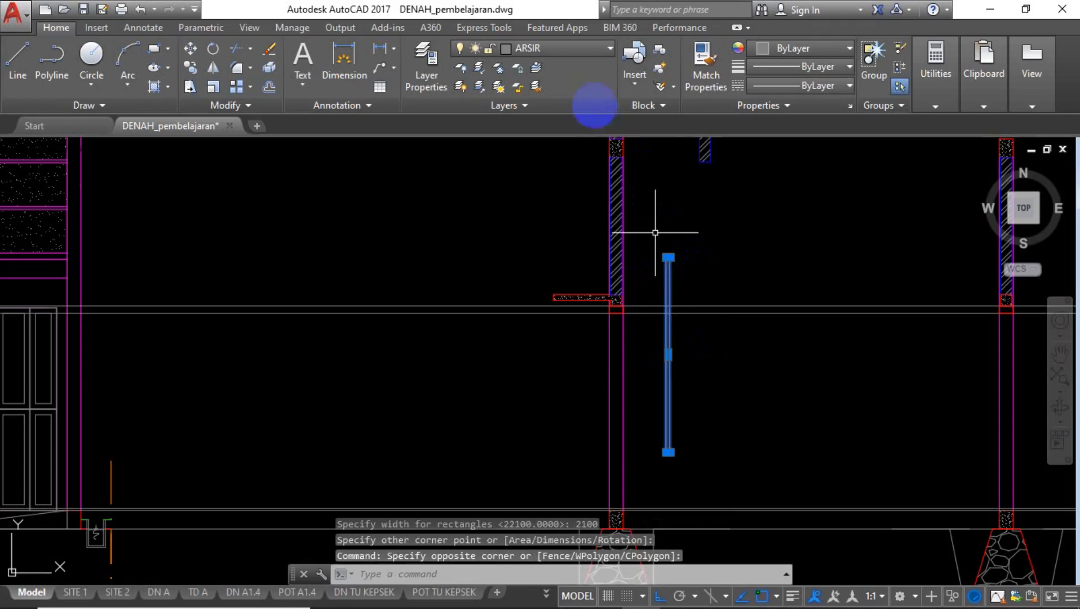
click(525, 48)
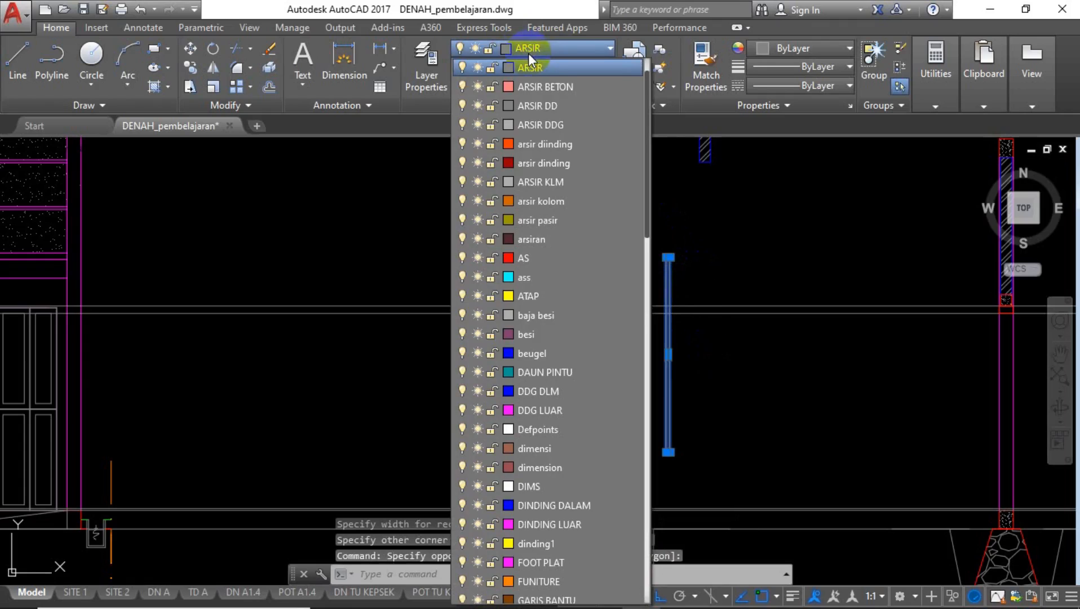
scroll(528, 56, down, 7)
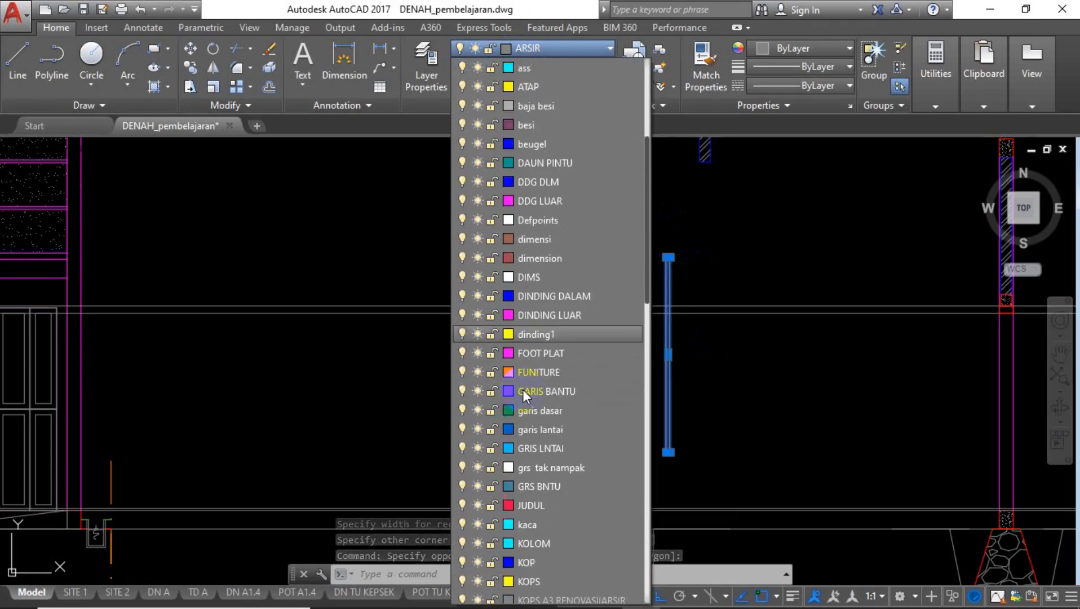
scroll(522, 386, down, 8)
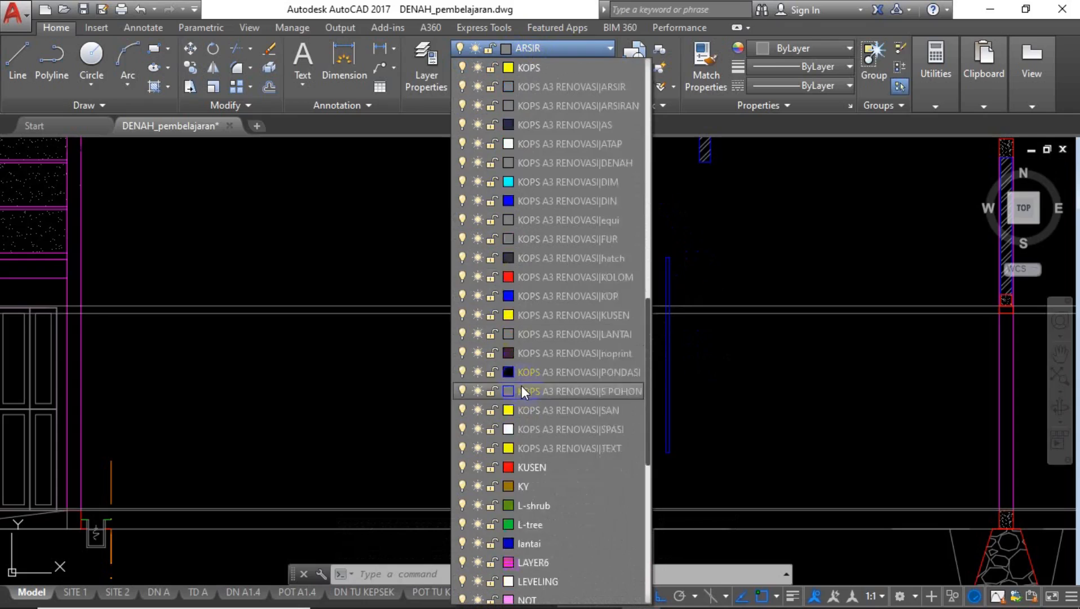
click(549, 353)
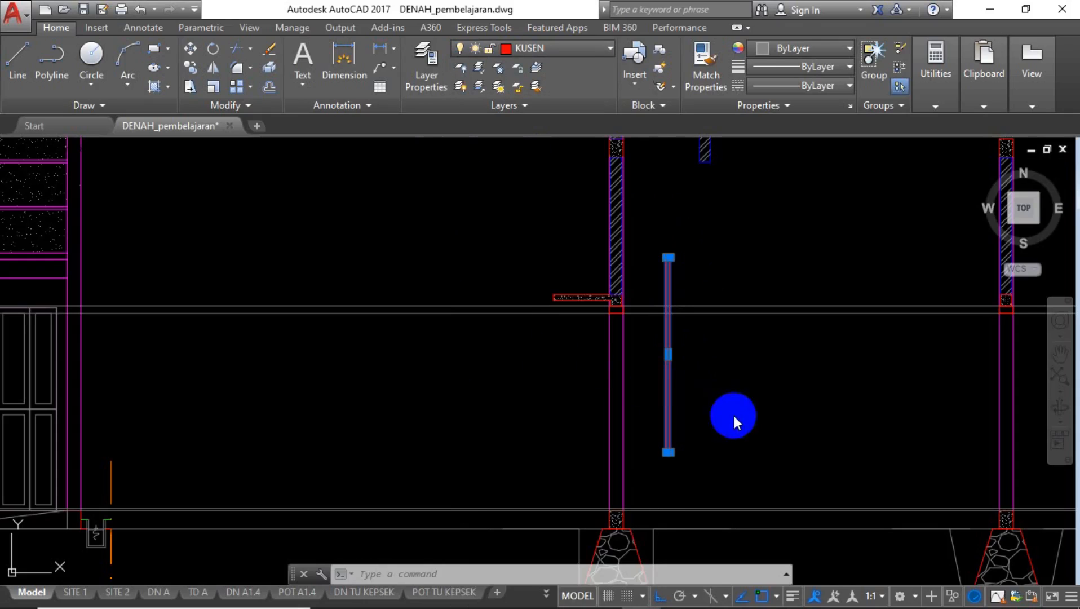
key(Escape)
Move the door leaf by its upper right corner to the lower right corner of the left wall's door frame section.
click(689, 354)
click(655, 374)
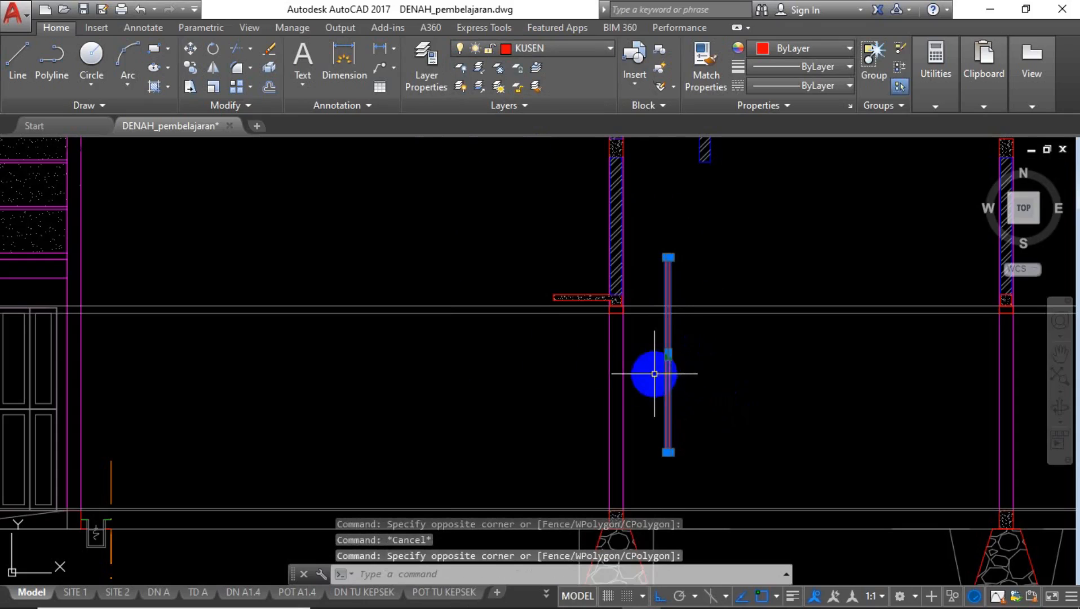
text(m)
key(Return)
scroll(664, 253, up, 4)
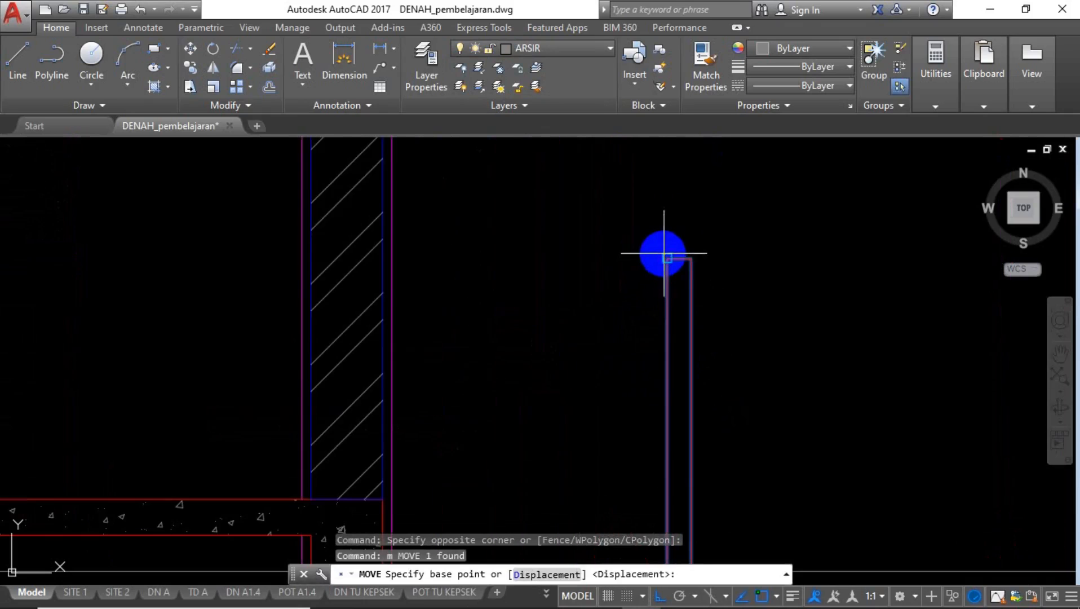
click(691, 258)
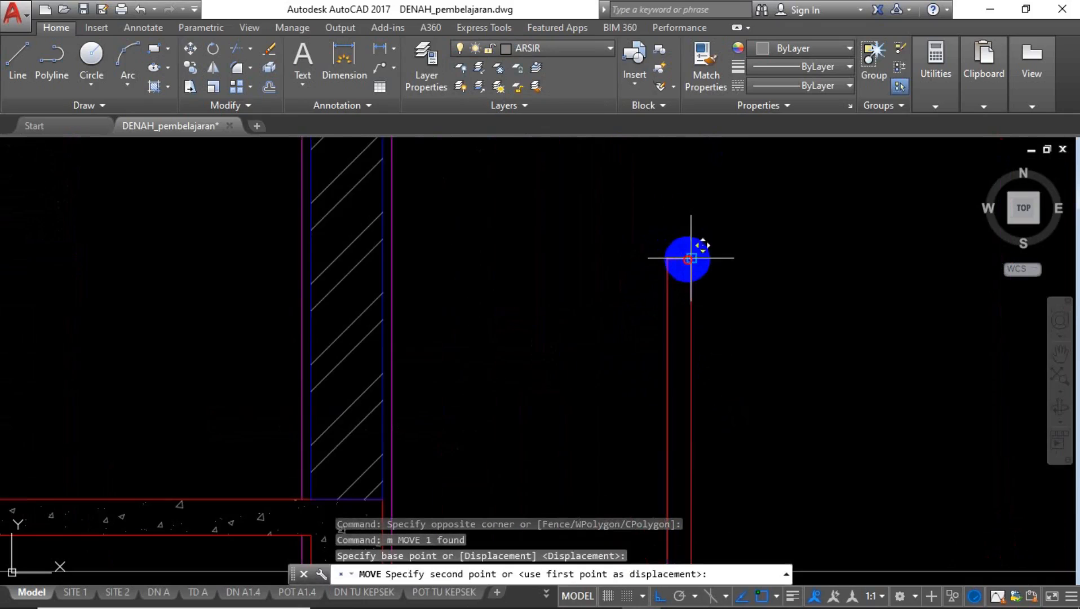
scroll(593, 277, down, 2)
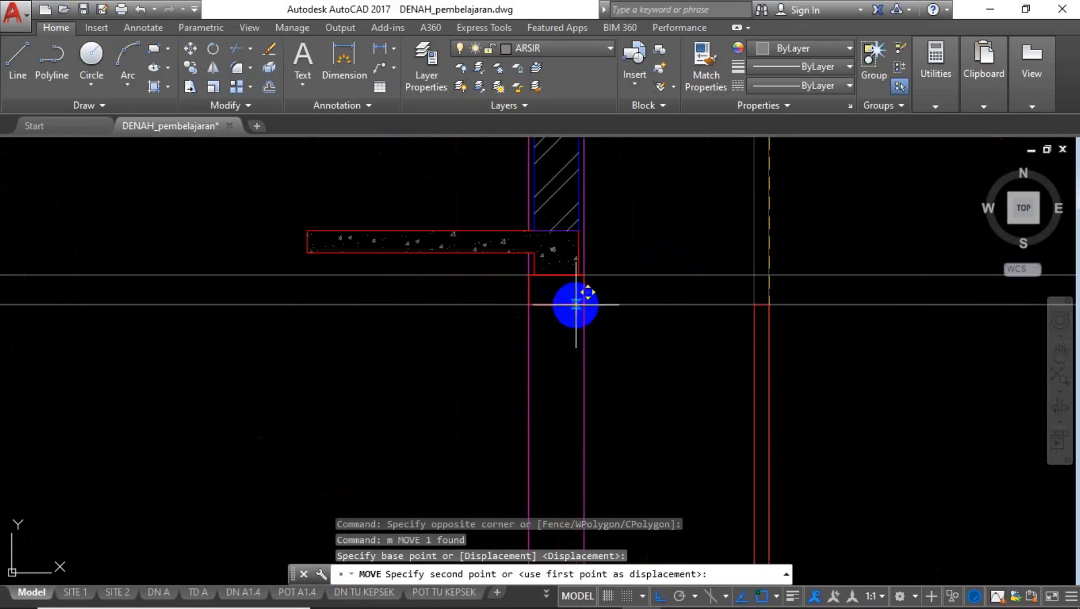
click(557, 265)
Copy the left wall's door leaf to the lower right corner of the middle wall's door frame section.
scroll(557, 265, down, 3)
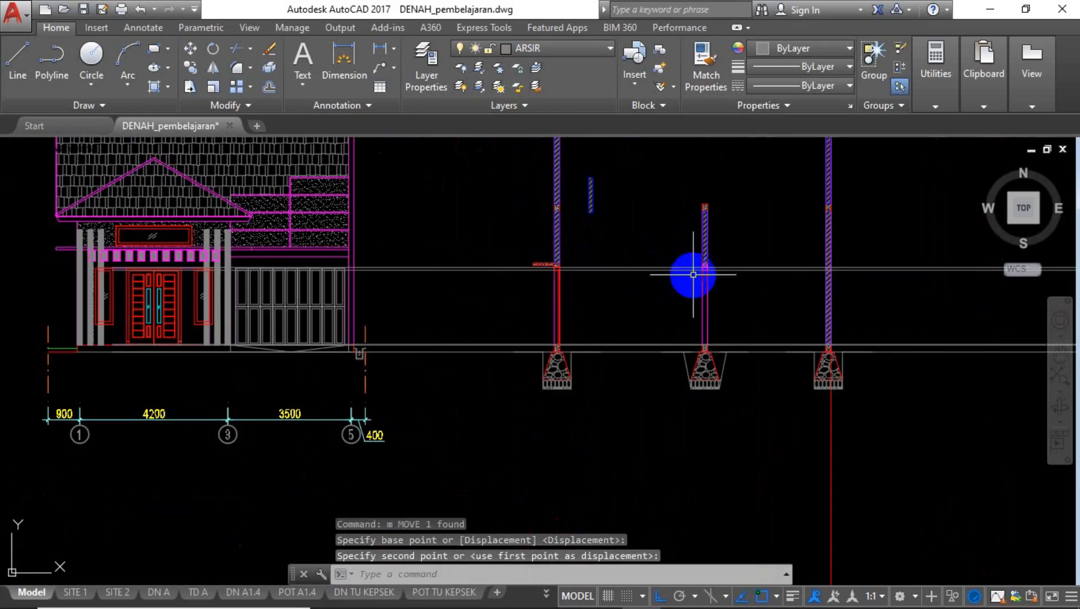
scroll(562, 358, up, 6)
scroll(563, 361, down, 4)
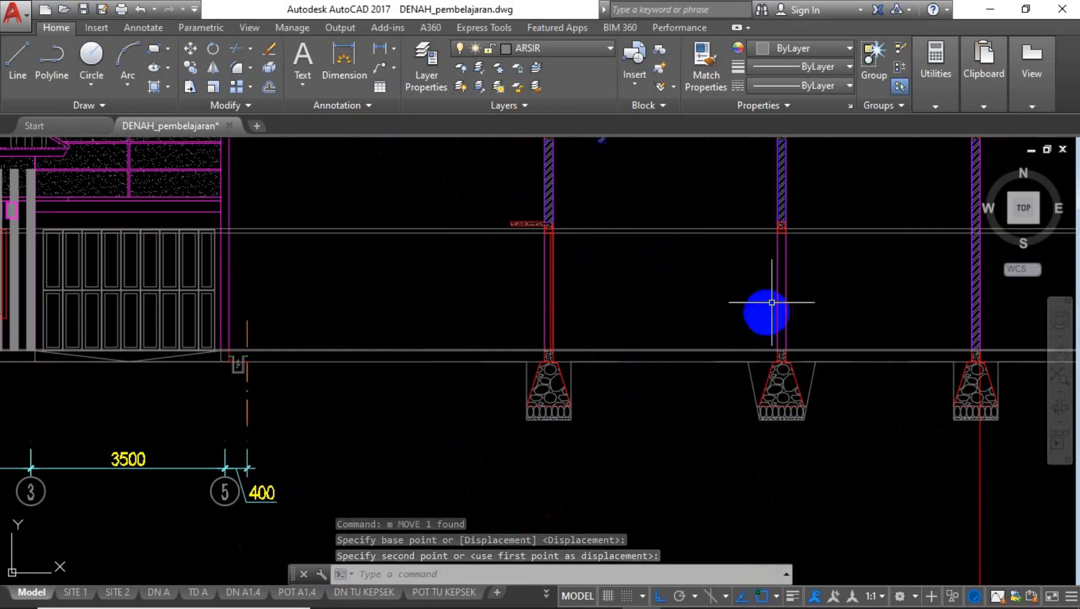
scroll(795, 243, up, 3)
scroll(685, 318, down, 4)
scroll(550, 313, up, 5)
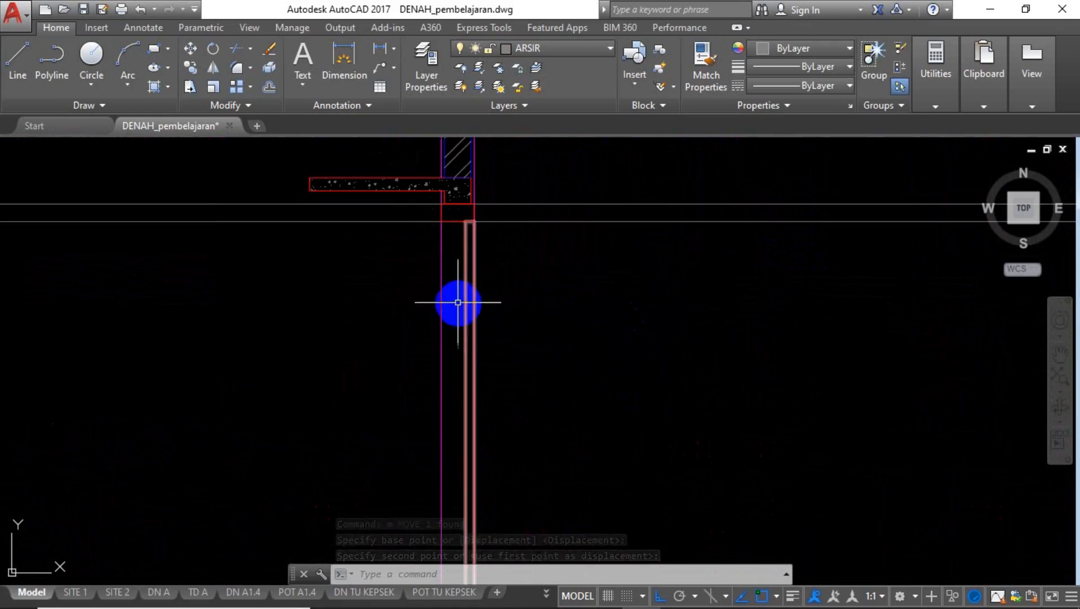
click(466, 286)
text(co)
key(Return)
click(471, 221)
scroll(621, 294, down, 4)
scroll(689, 272, up, 4)
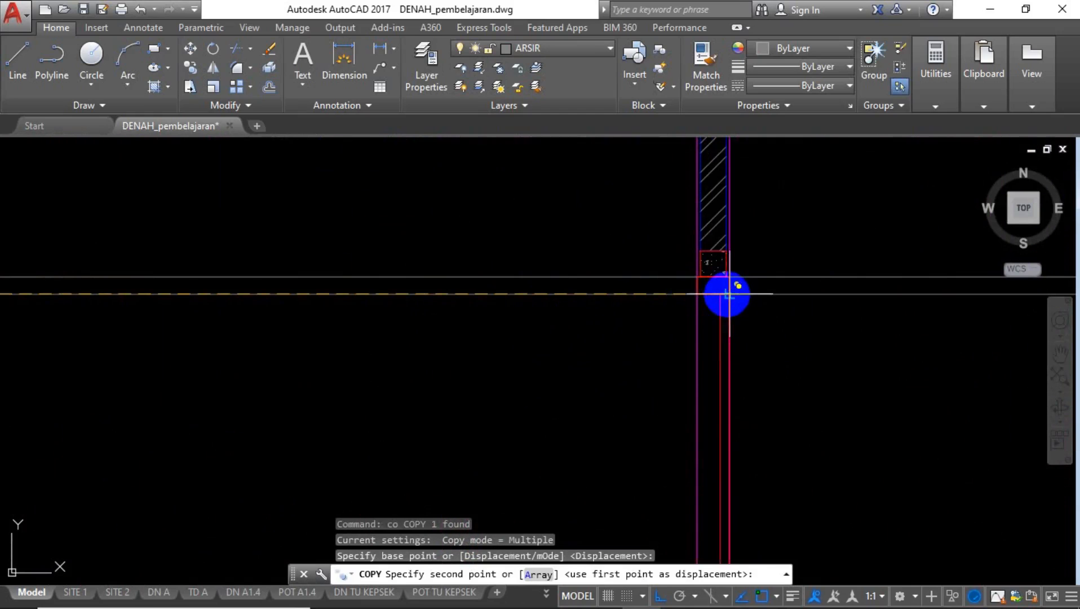
click(729, 294)
scroll(634, 325, down, 2)
key(Escape)
Delete the loose hatched wall piece between the left and middle walls.
scroll(539, 345, down, 5)
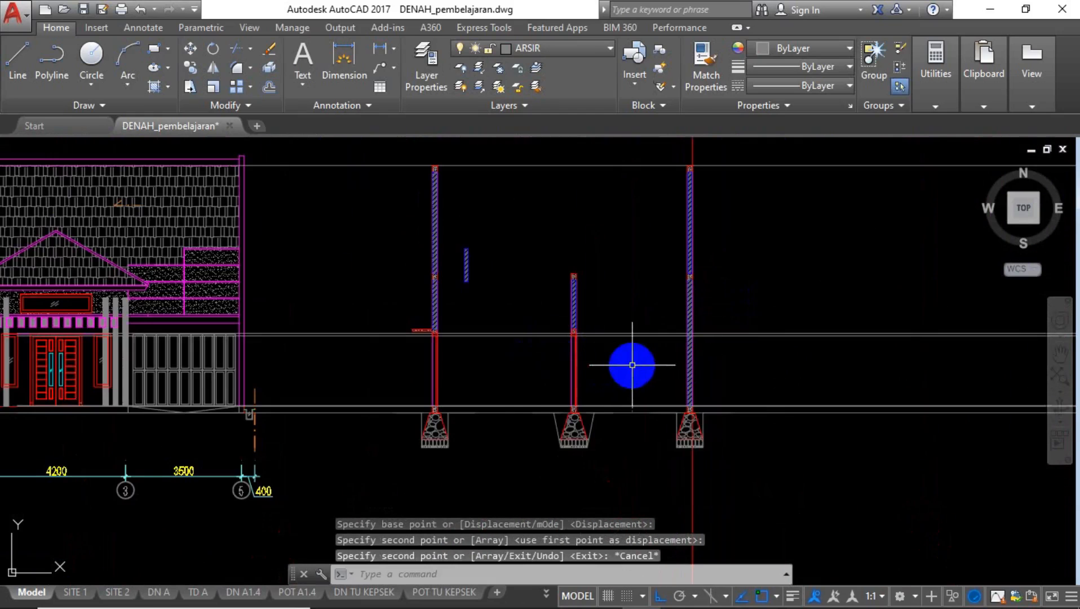
scroll(524, 352, up, 3)
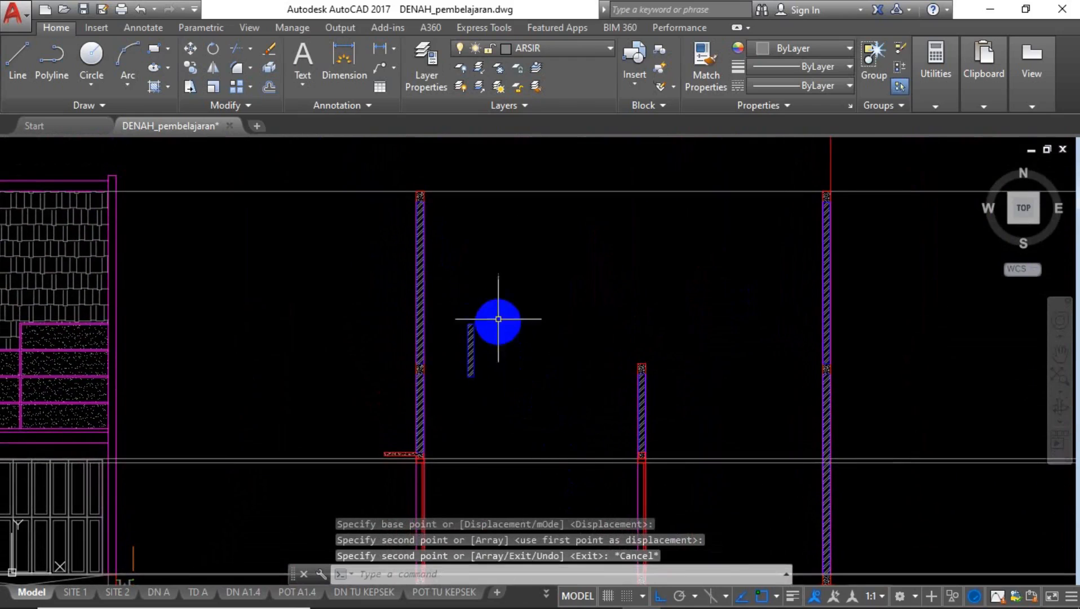
click(499, 288)
click(457, 397)
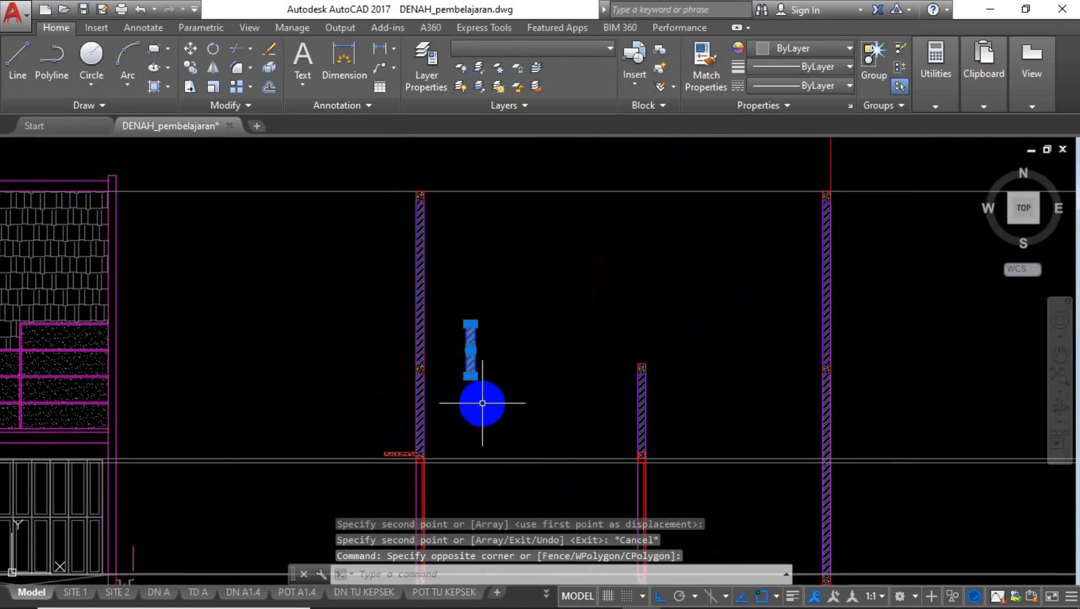
key(Delete)
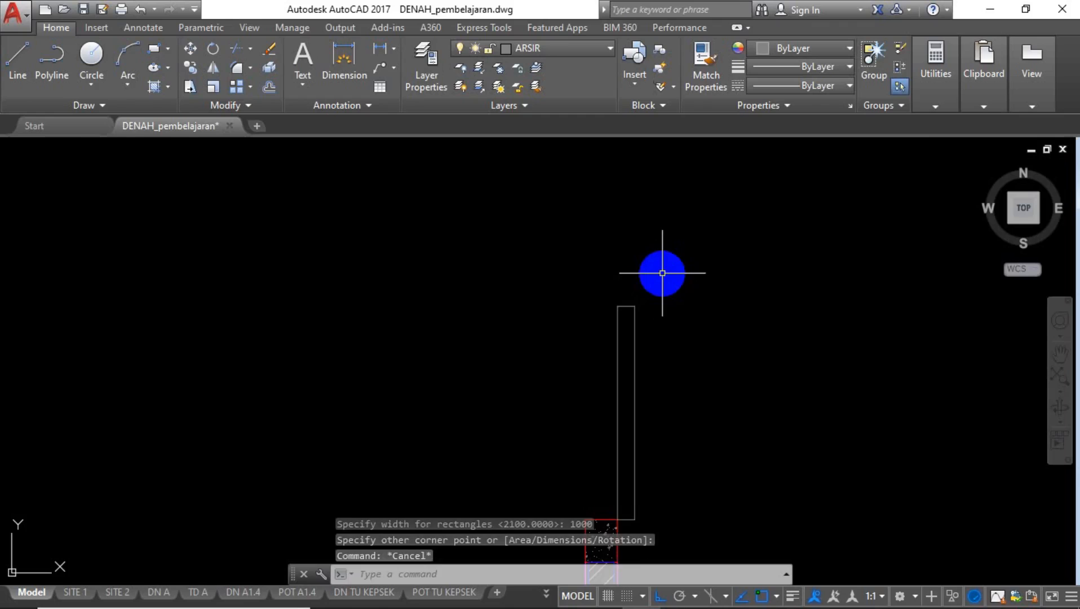
Move the narrow upright rectangle so its base is centred on top of the middle wall's upper beam.
scroll(654, 293, down, 3)
scroll(648, 338, up, 5)
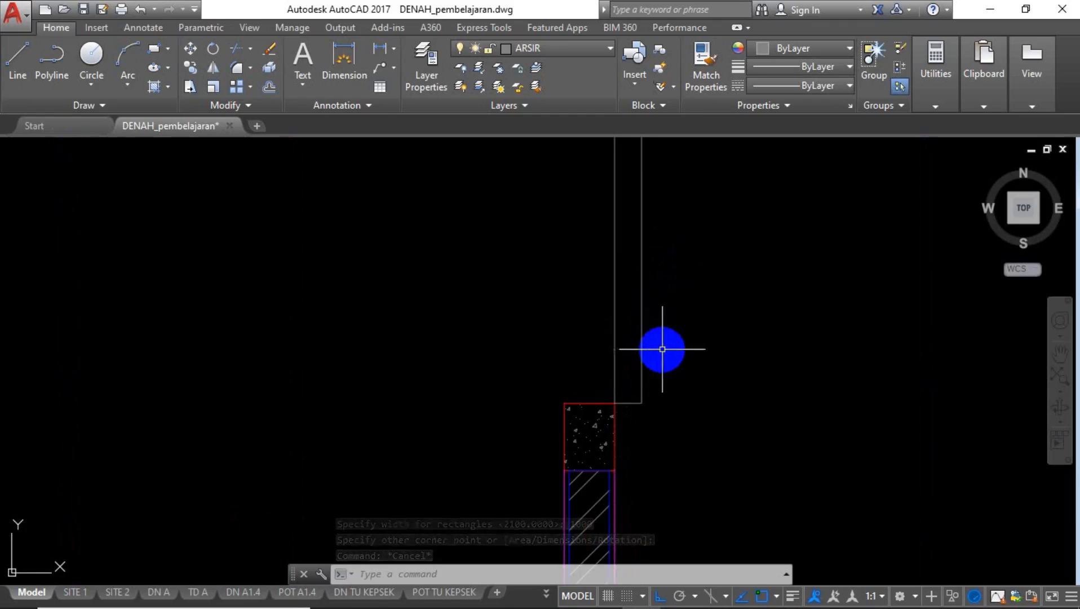
click(673, 334)
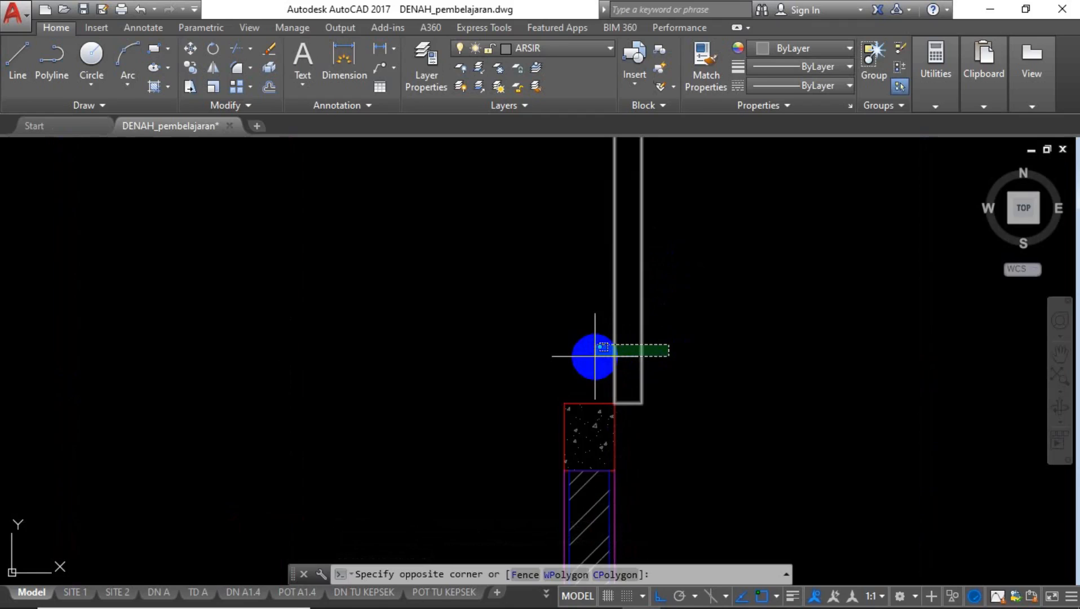
click(595, 356)
text(m)
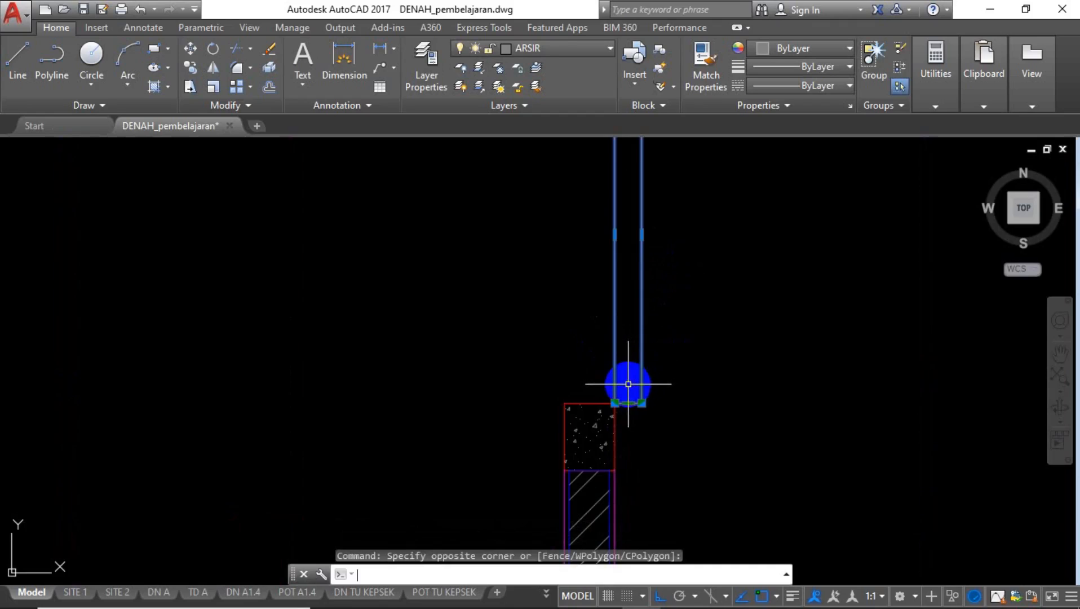
key(Return)
click(629, 408)
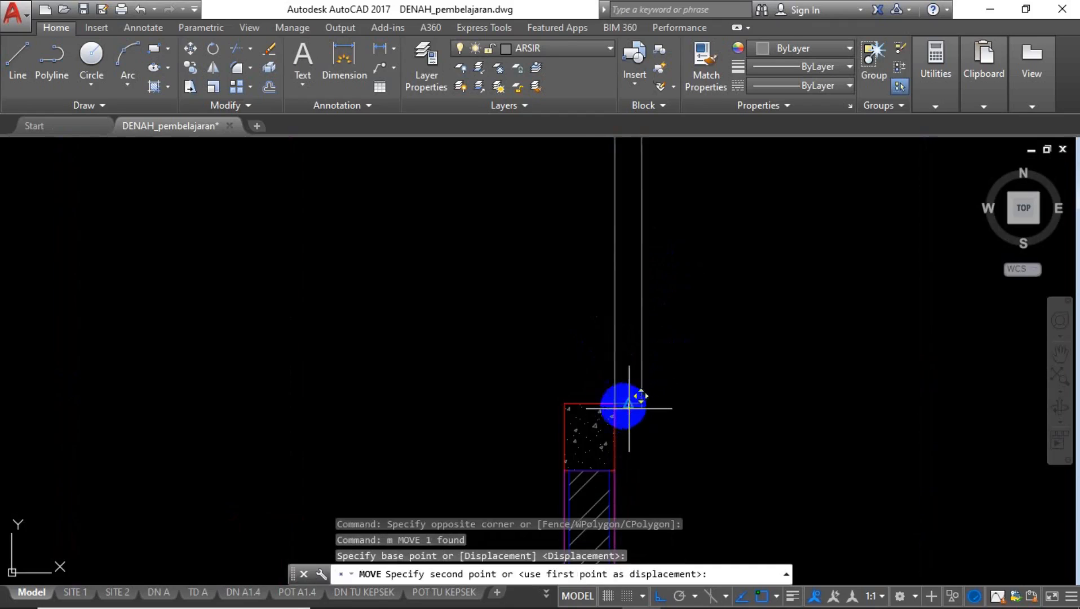
click(590, 403)
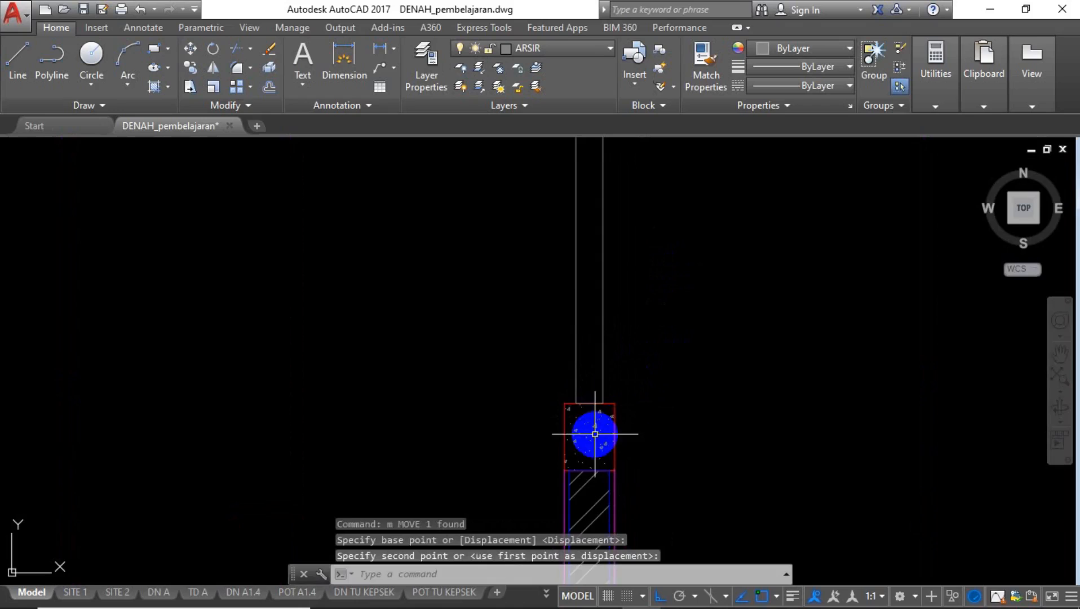
Stretch the top edge of the upright rectangle above the middle wall up to the horizontal line level with the outer walls' tops.
text(s)
key(Return)
scroll(595, 433, down, 4)
click(640, 279)
click(526, 308)
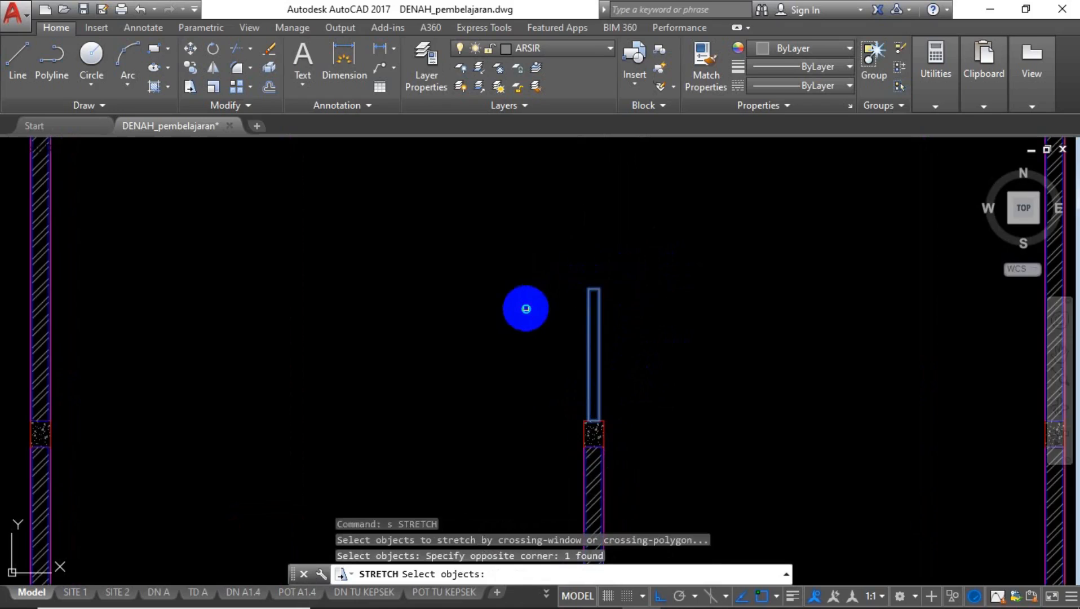
key(Return)
scroll(596, 282, up, 5)
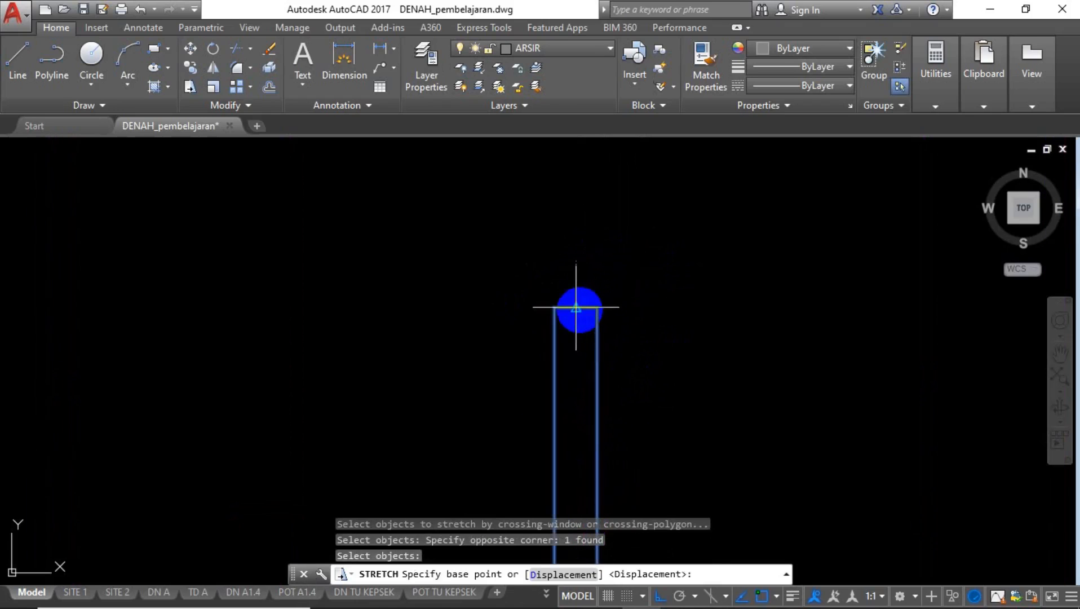
click(576, 307)
scroll(578, 339, down, 4)
scroll(575, 230, up, 4)
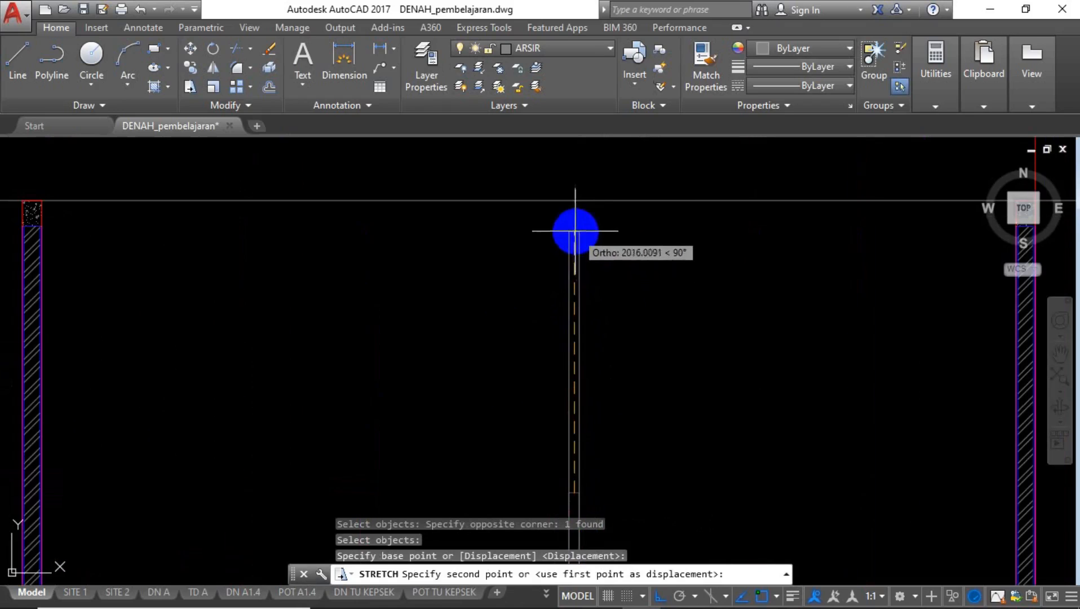
click(576, 202)
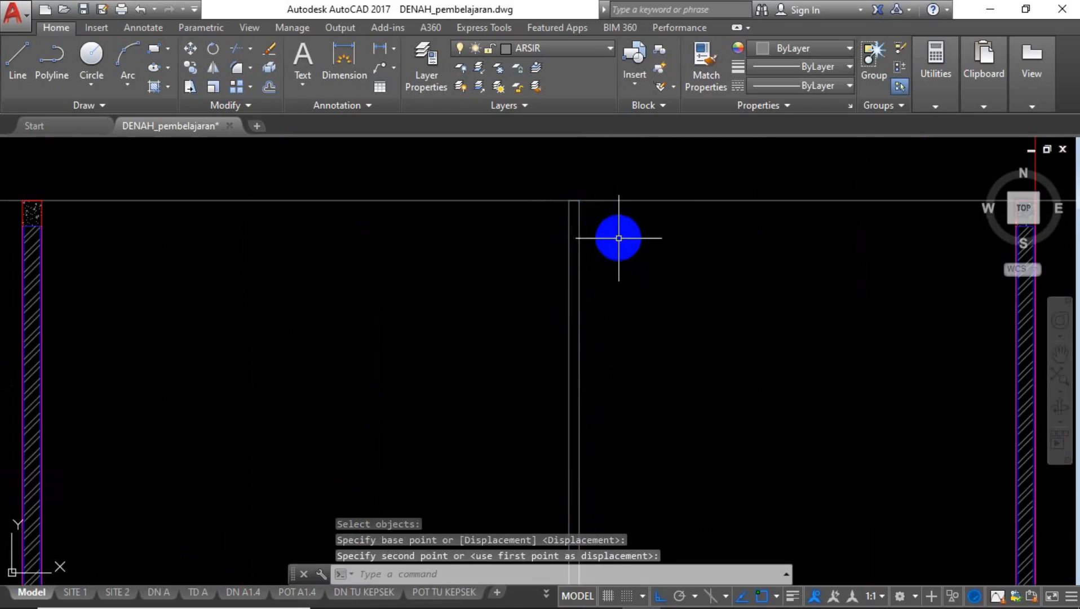
key(Return)
scroll(617, 238, down, 5)
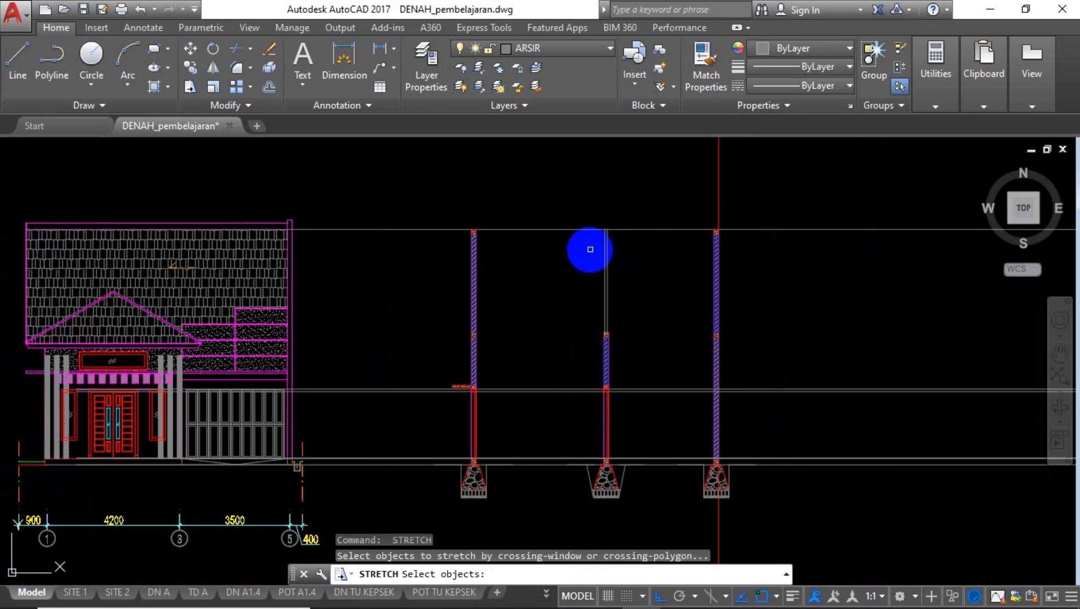
key(Escape)
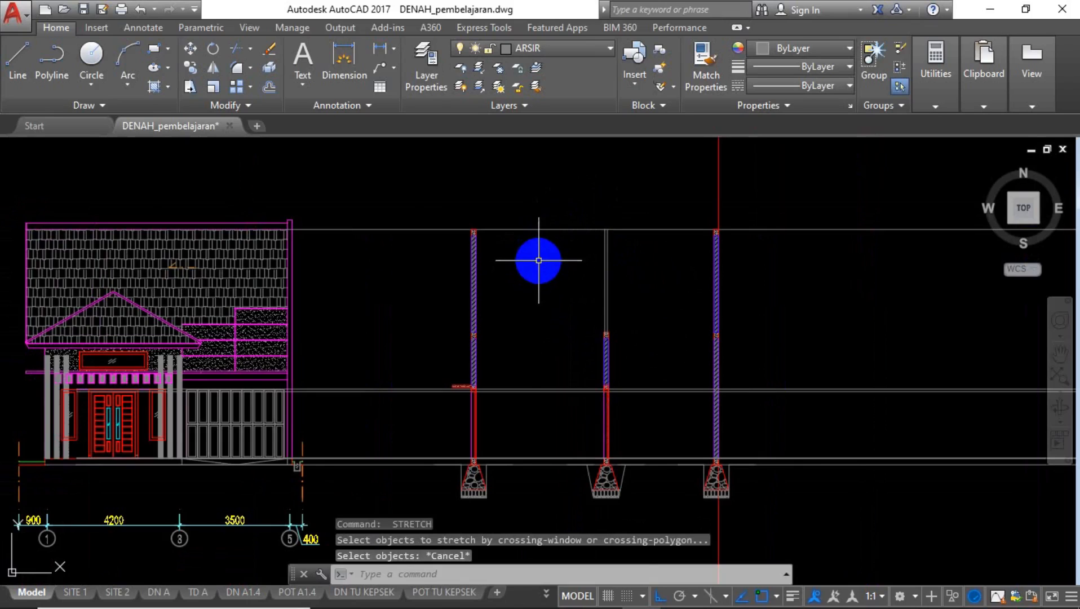
Examine the section's three walls and their projection lines beside the front elevation and the finished reference section.
scroll(538, 260, up, 4)
scroll(537, 259, down, 6)
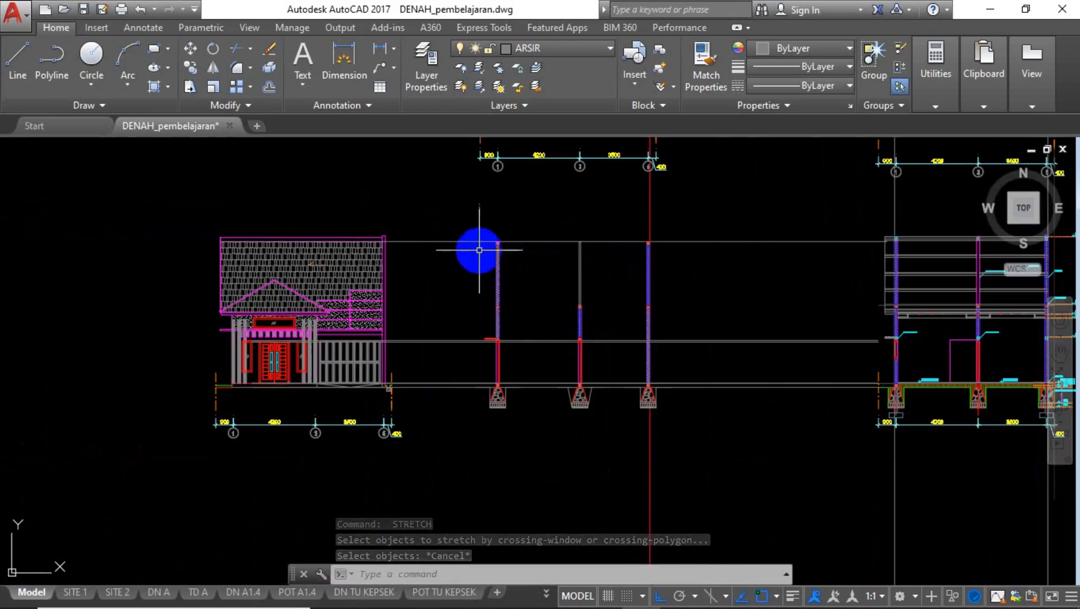
scroll(479, 249, up, 4)
middle_drag(591, 255, 492, 223)
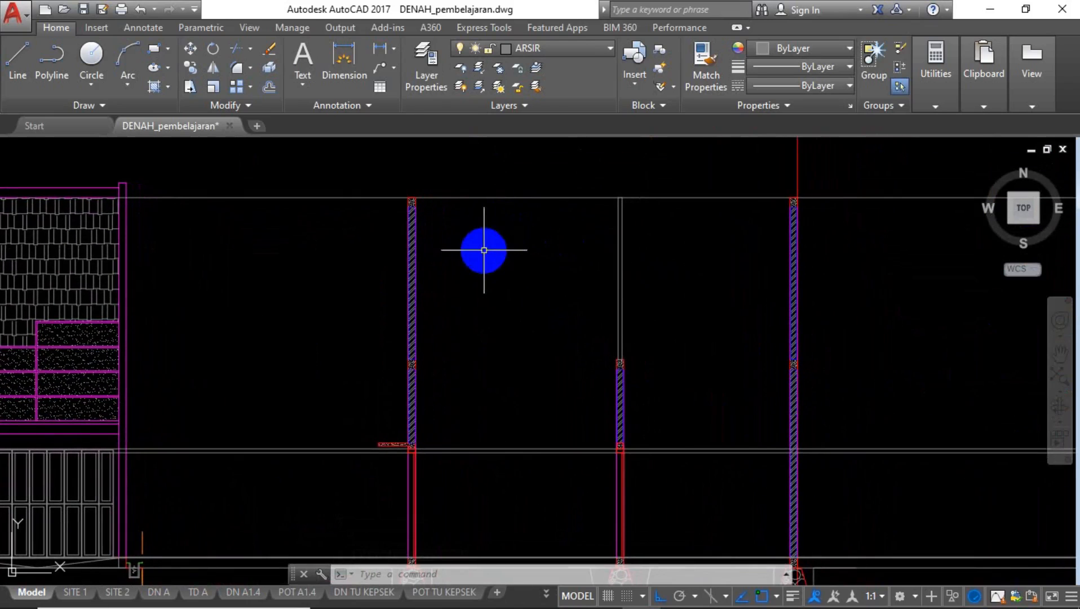
scroll(592, 383, up, 2)
scroll(591, 369, down, 4)
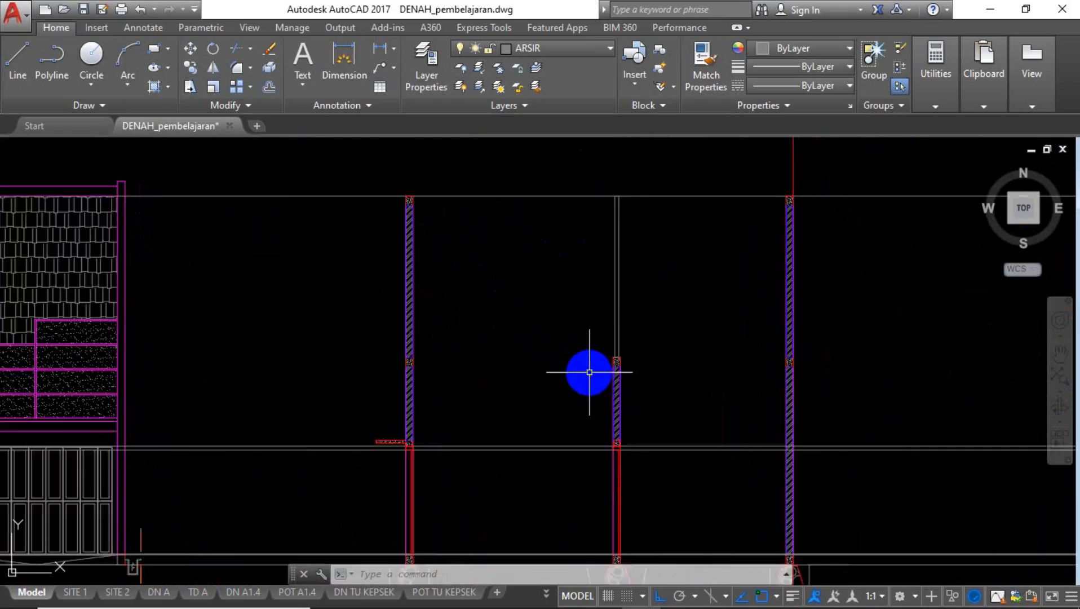
scroll(588, 347, down, 5)
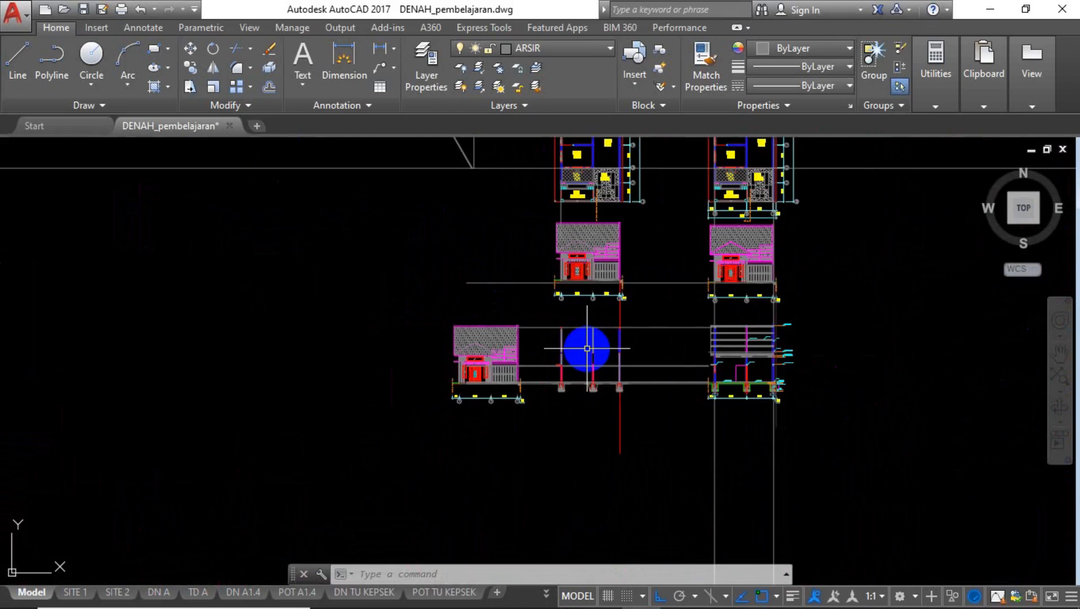
scroll(587, 348, up, 6)
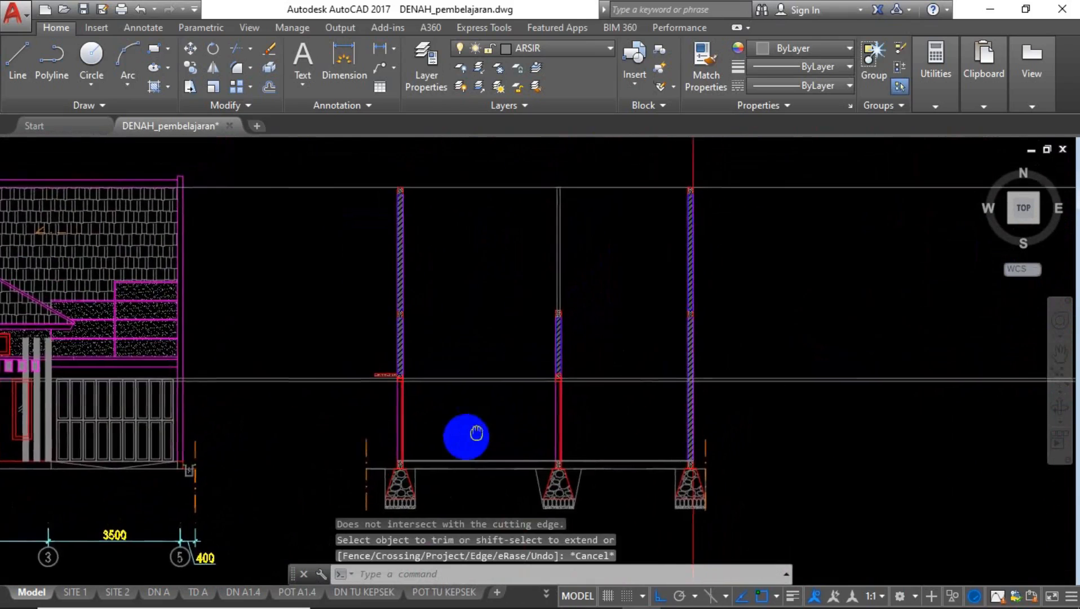
scroll(461, 361, down, 4)
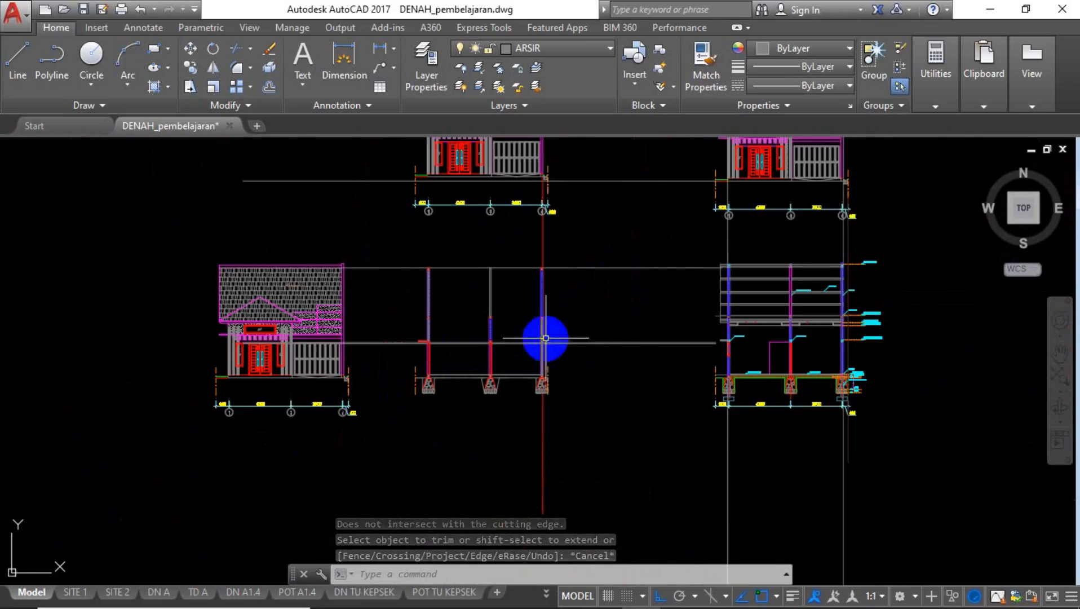
scroll(443, 332, up, 5)
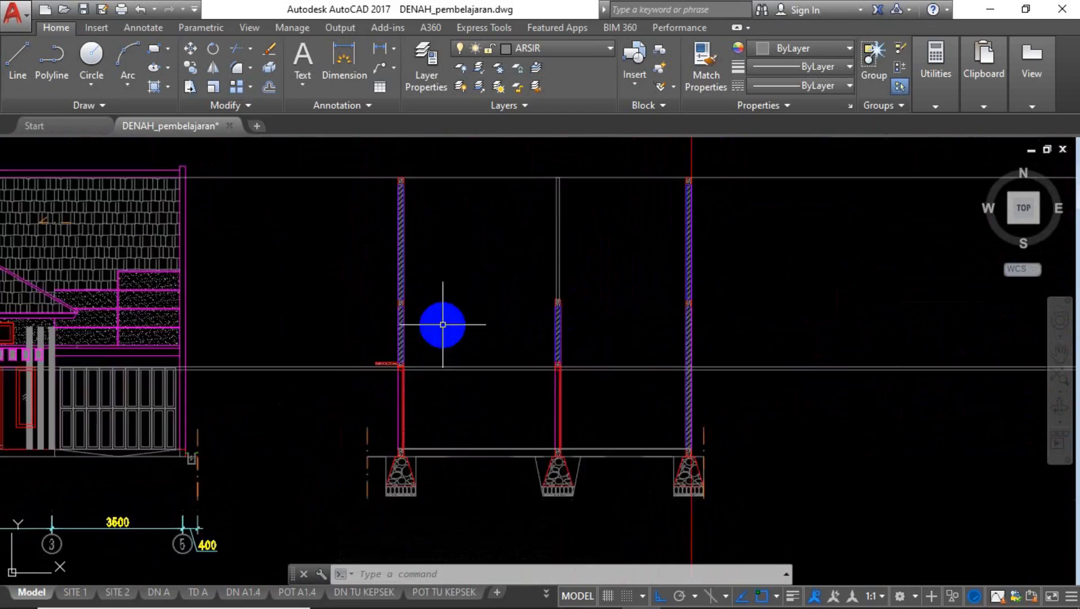
Draw a horizontal line level with the upper beams' tops, from the left wall's inner face to the right wall's inner face.
text(l)
key(Return)
scroll(383, 293, up, 3)
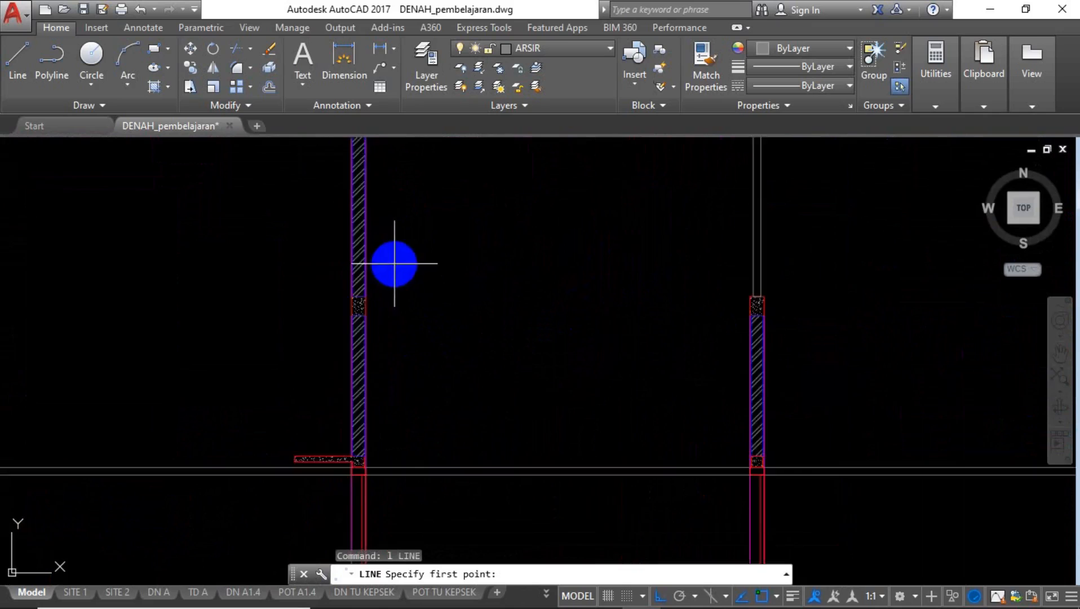
click(349, 314)
scroll(340, 316, down, 4)
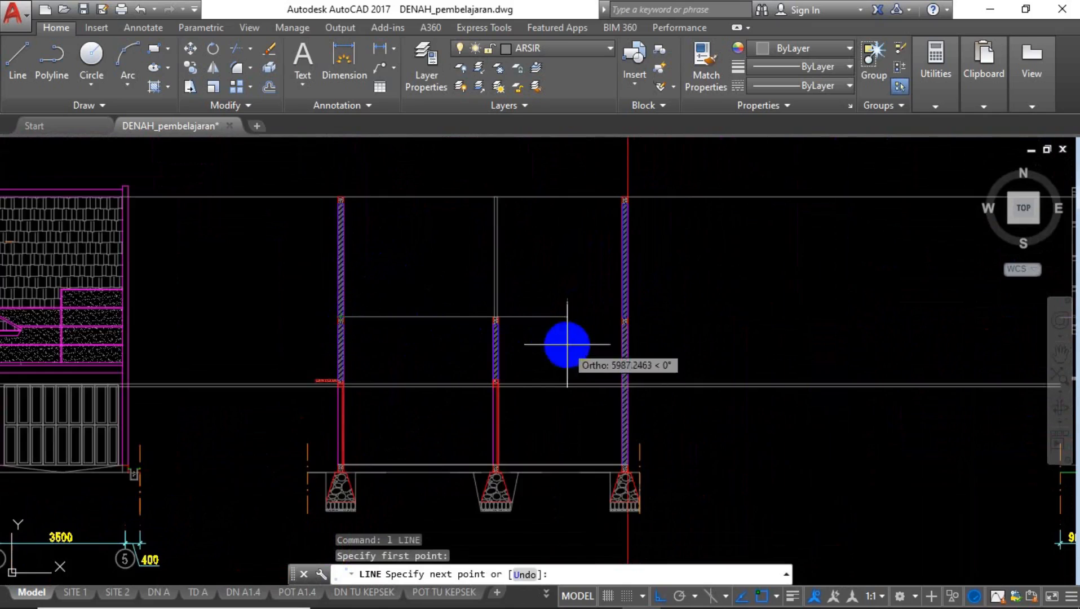
scroll(566, 350, up, 5)
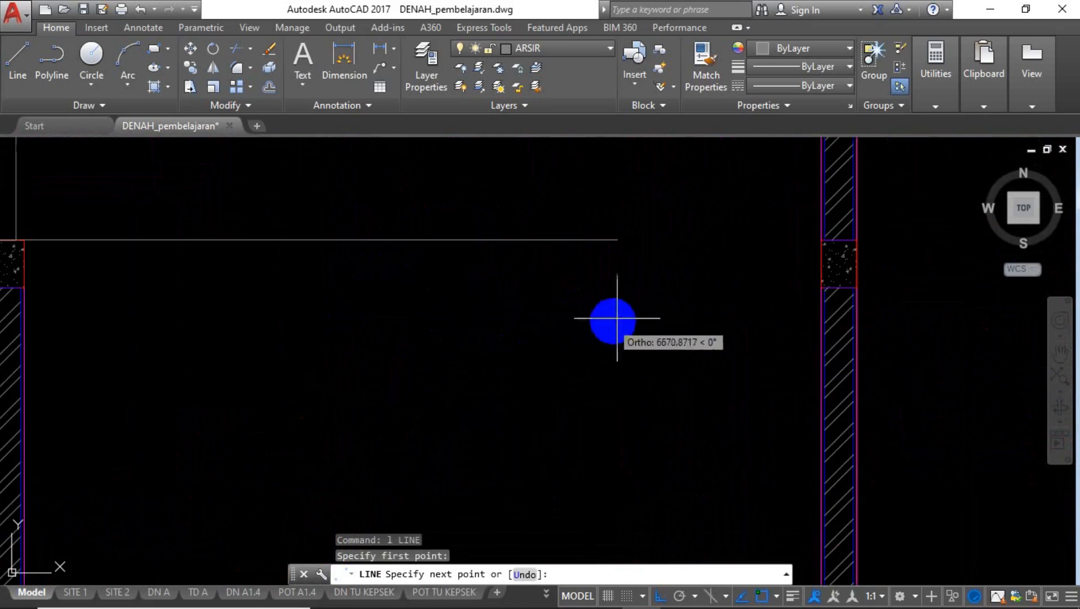
click(821, 241)
scroll(731, 263, down, 5)
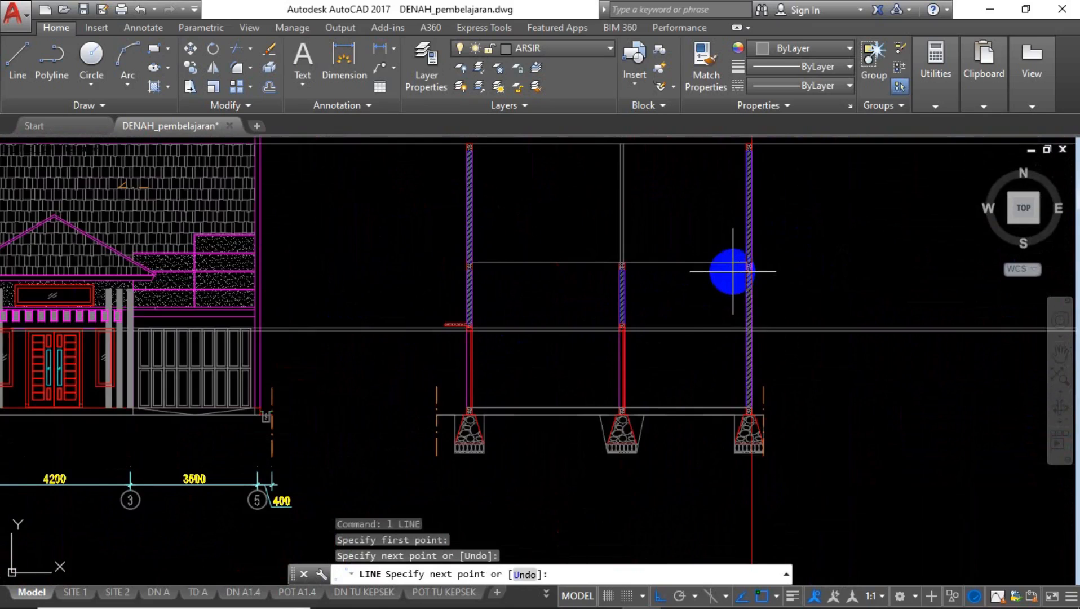
key(Return)
Examine the ceiling framing below the ring beams in the finished reference section, including the lowered parts beside the walls.
scroll(896, 309, down, 4)
scroll(897, 288, up, 7)
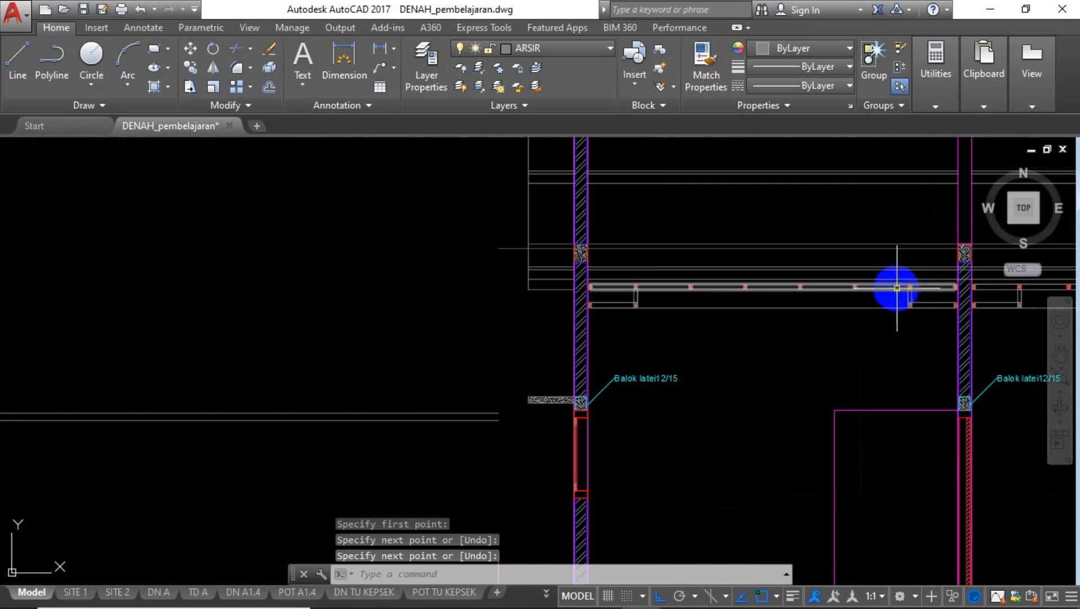
scroll(843, 288, up, 4)
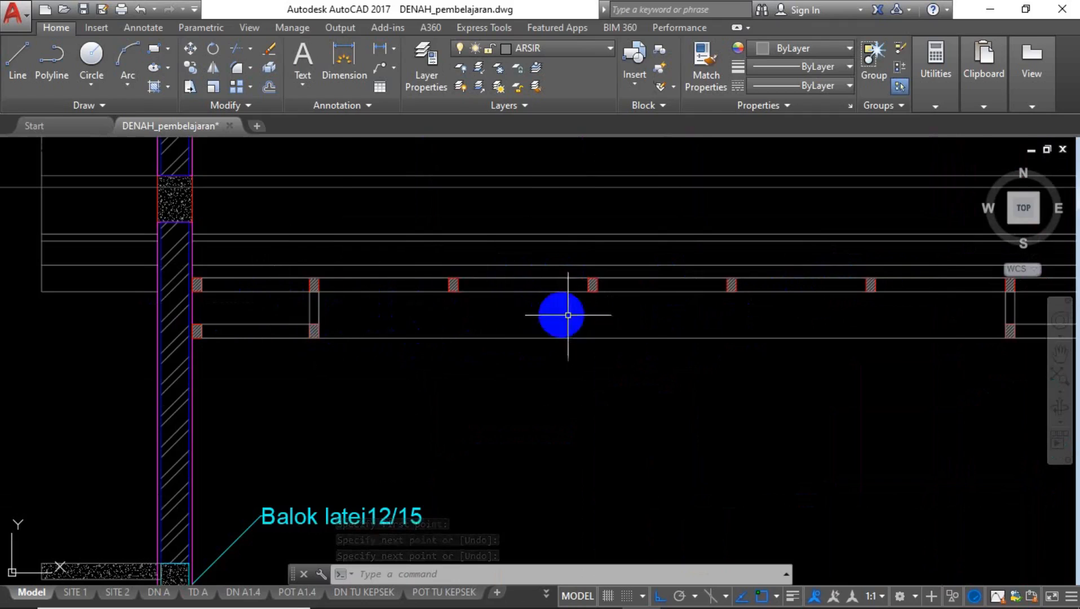
scroll(615, 326, down, 2)
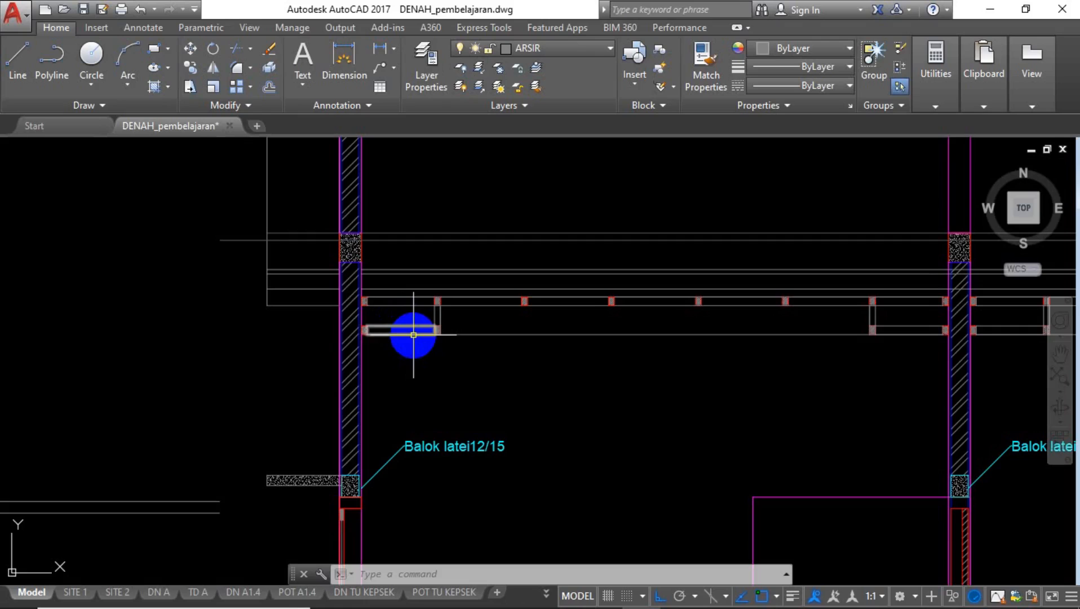
scroll(414, 331, down, 2)
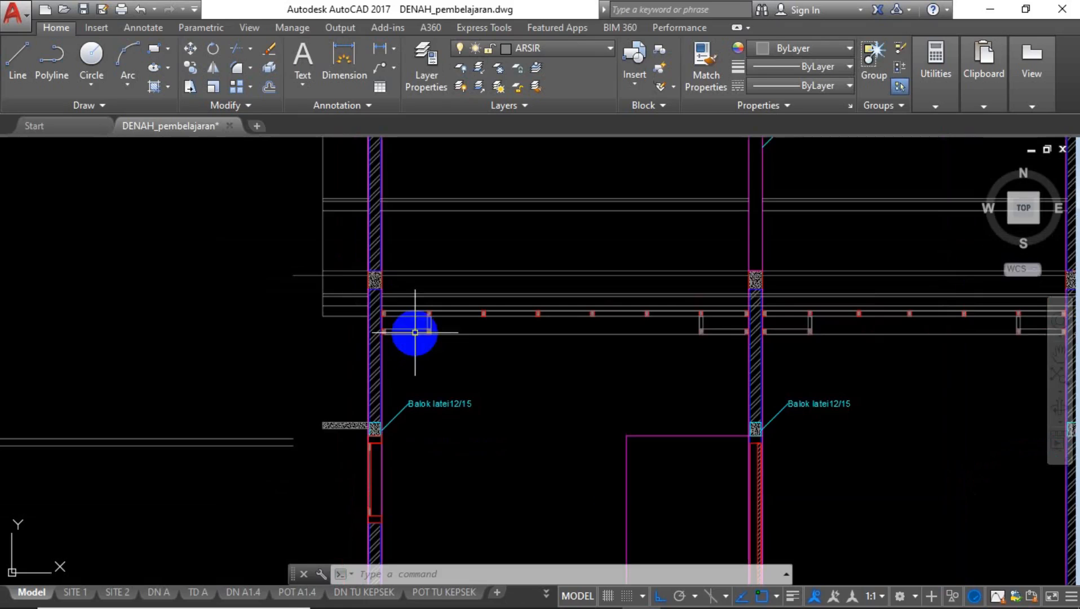
scroll(415, 313, up, 4)
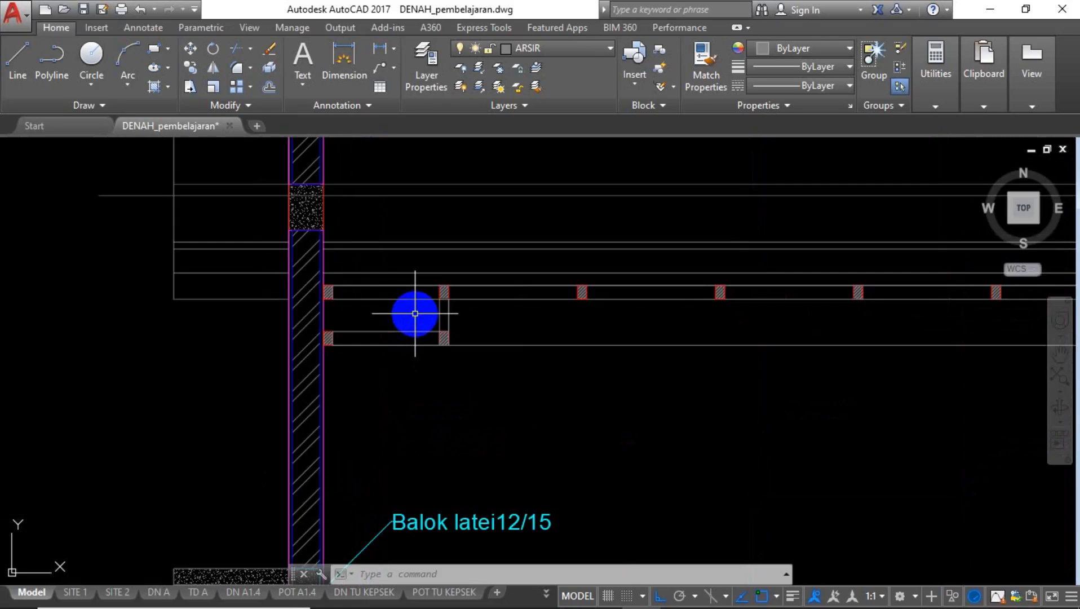
scroll(761, 318, down, 6)
Offset the horizontal line at the upper beams' top level 500 downward.
middle_drag(545, 325, 1022, 337)
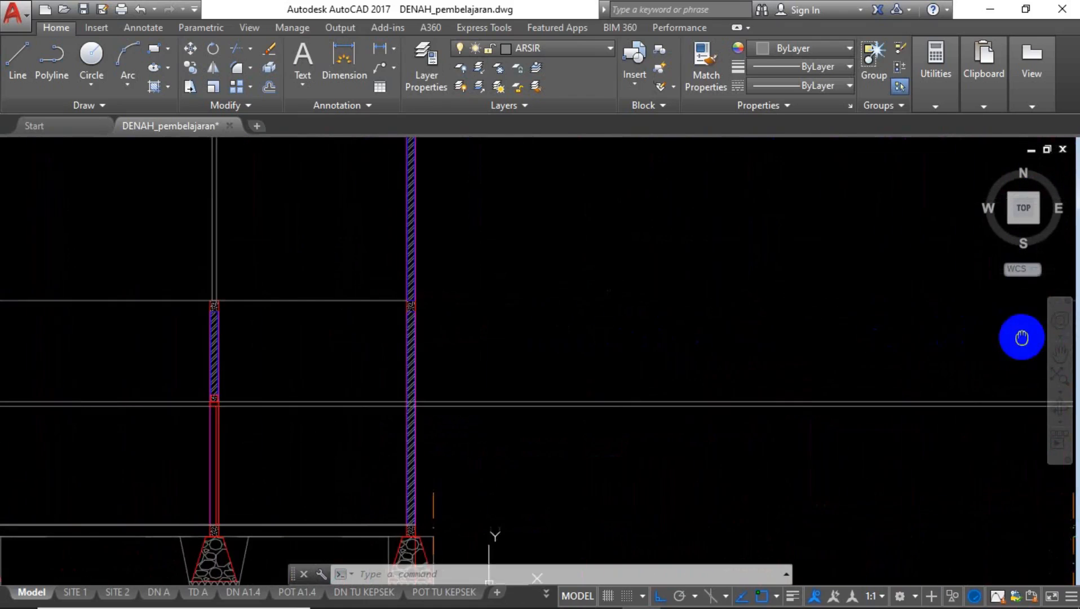
scroll(417, 328, down, 5)
scroll(381, 320, up, 5)
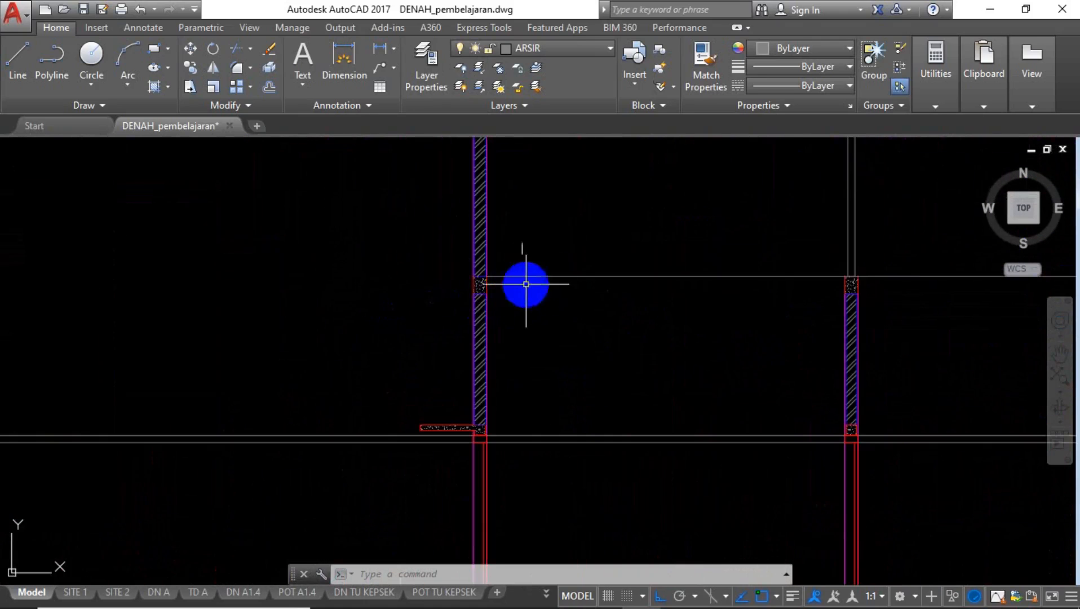
scroll(607, 268, up, 4)
click(570, 289)
click(509, 368)
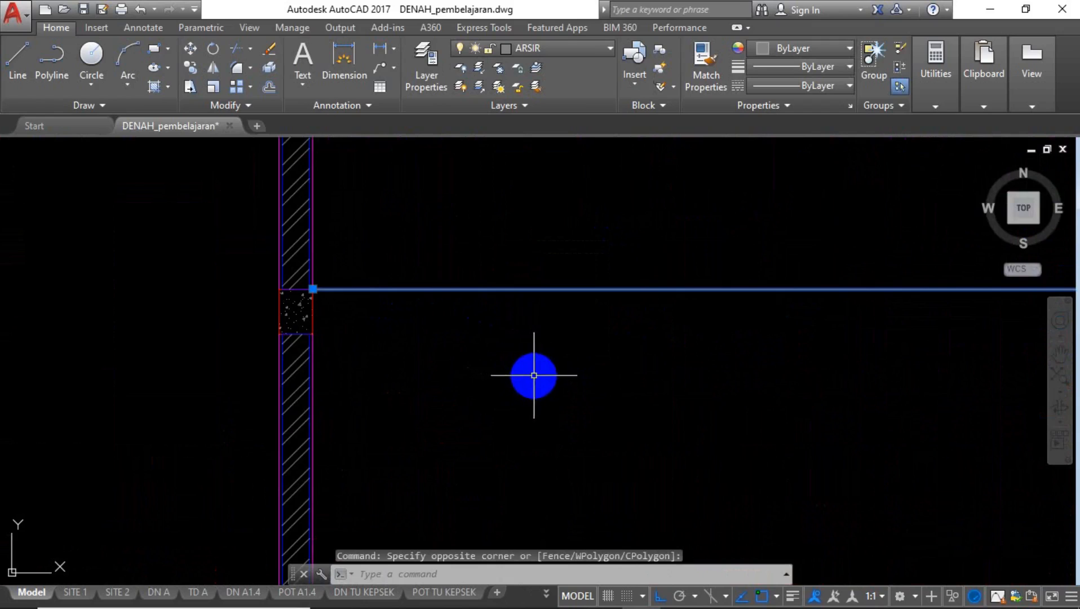
text(o)
key(Return)
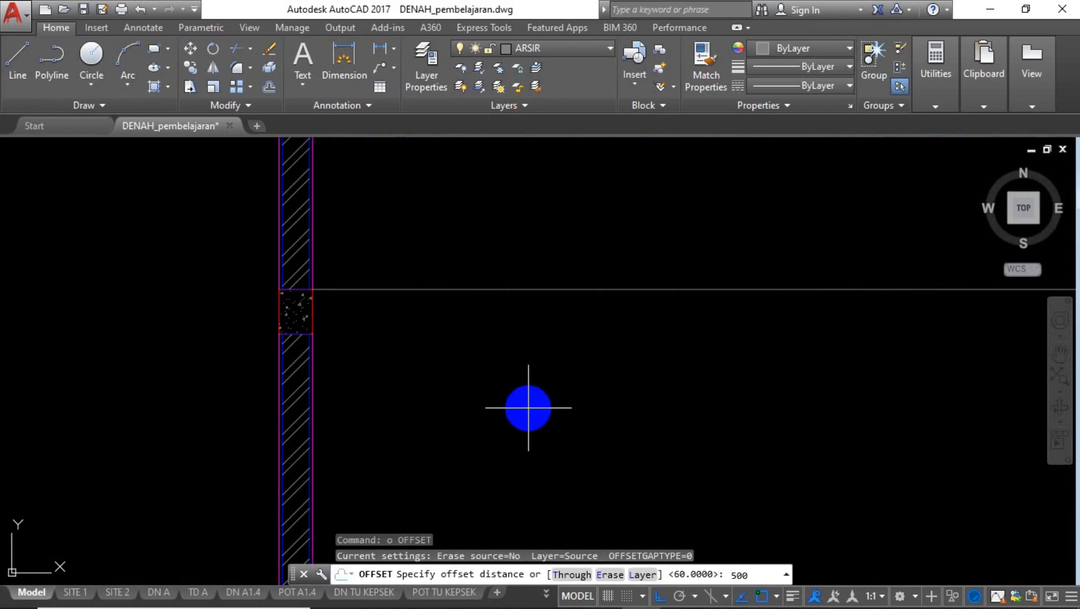
key(Return)
click(335, 387)
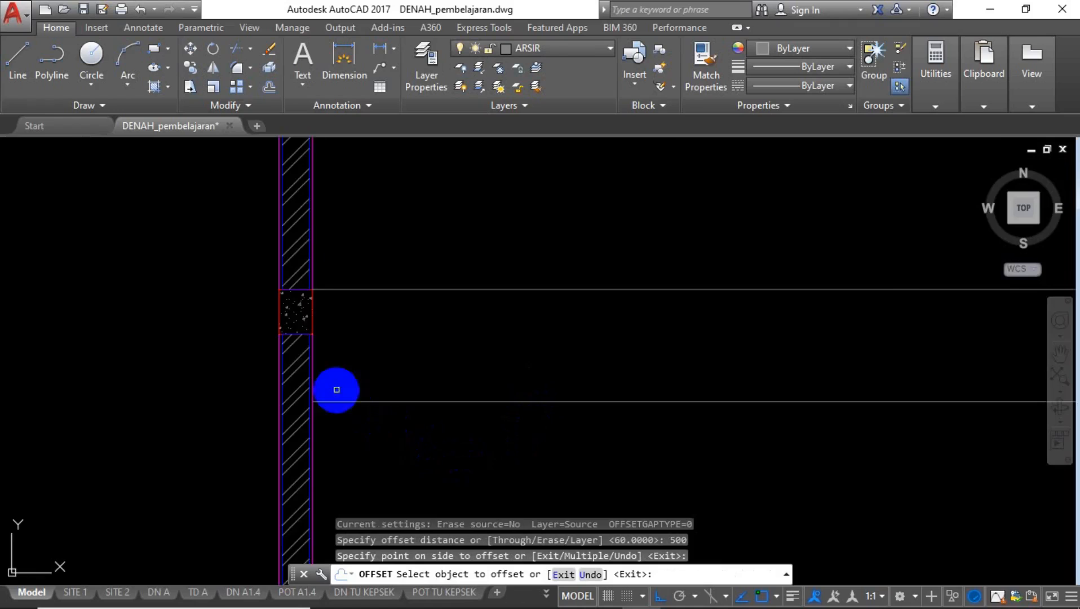
Compare the new ceiling level with the double-level ceiling frame at the reference section's left wall and leave the Offset command.
scroll(339, 395, down, 5)
scroll(639, 407, down, 5)
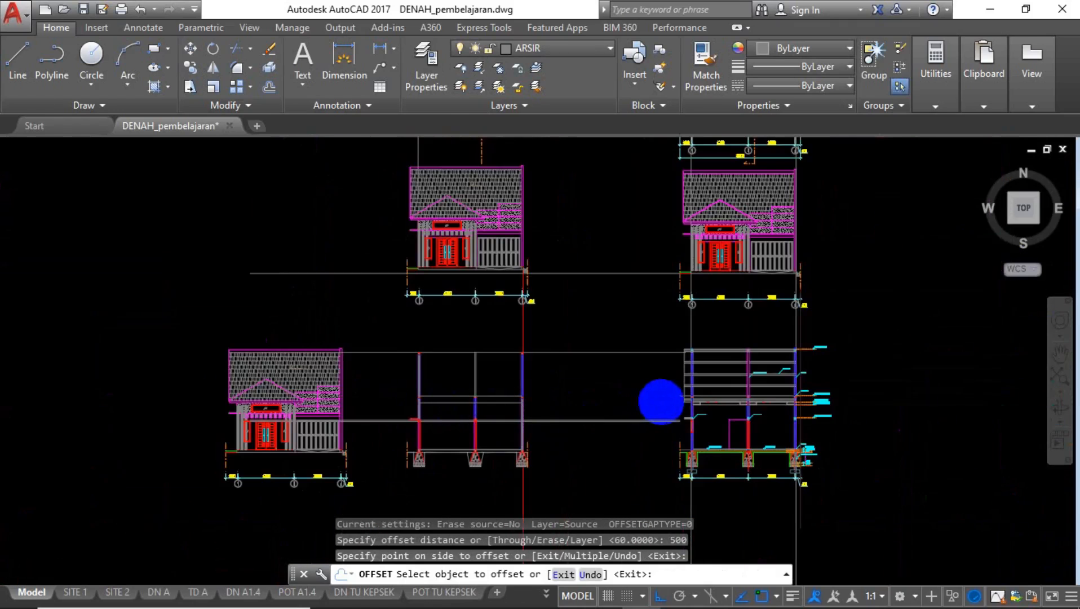
scroll(661, 401, up, 6)
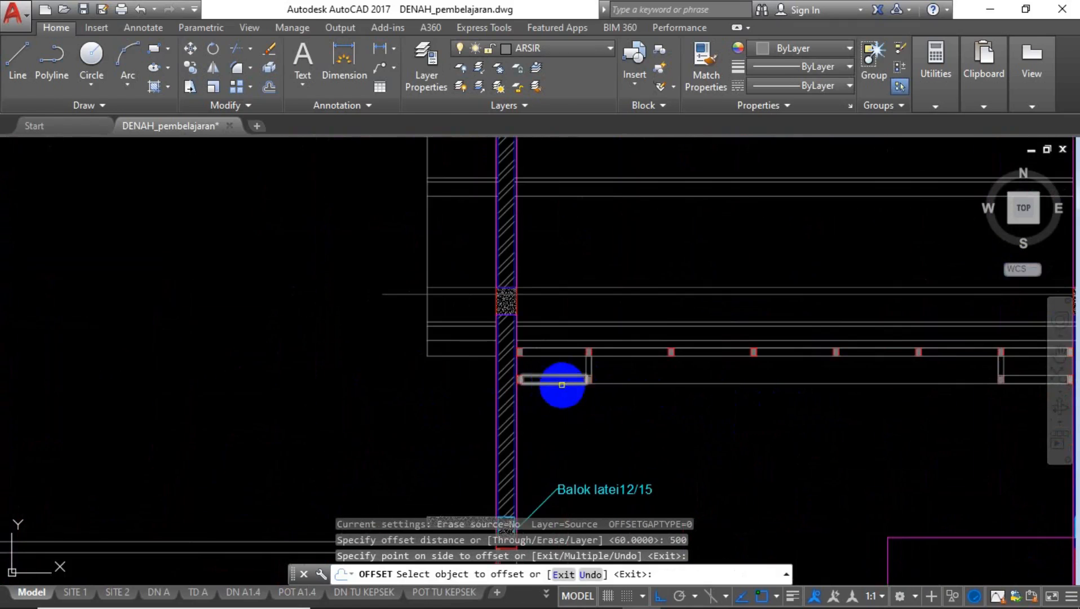
scroll(732, 385, down, 5)
scroll(670, 383, up, 5)
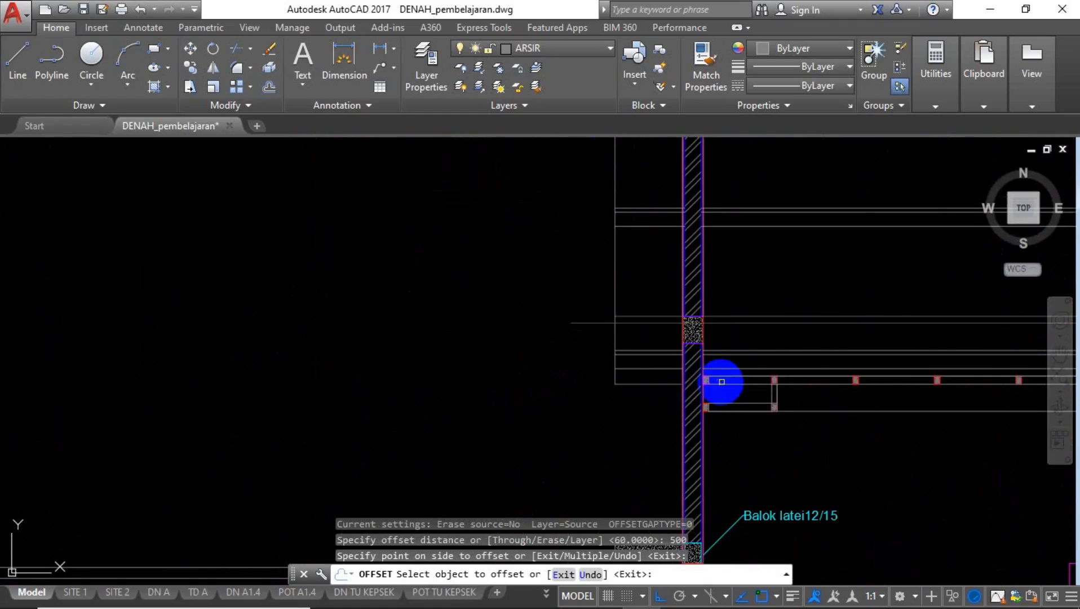
click(731, 381)
key(Escape)
scroll(670, 397, down, 5)
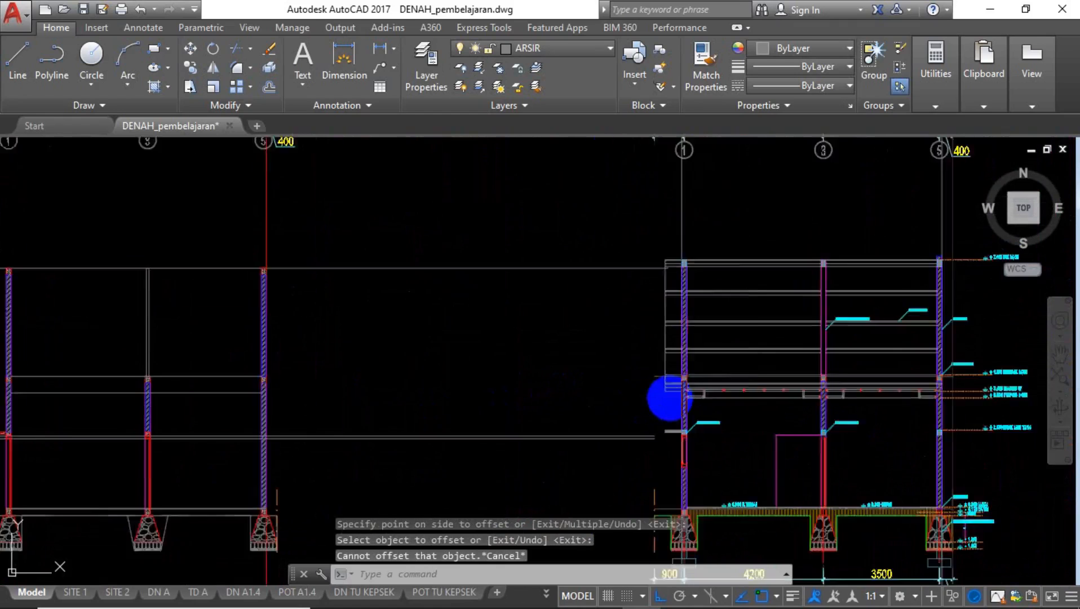
Offset the lower horizontal ceiling line between the section's walls 200 downward.
scroll(824, 344, up, 3)
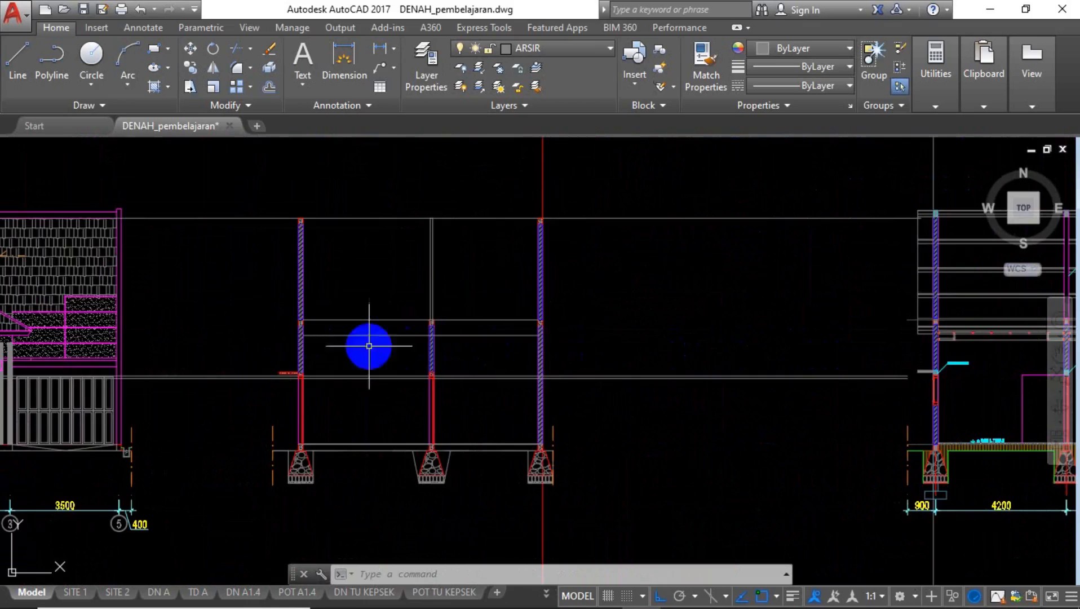
scroll(306, 330, up, 5)
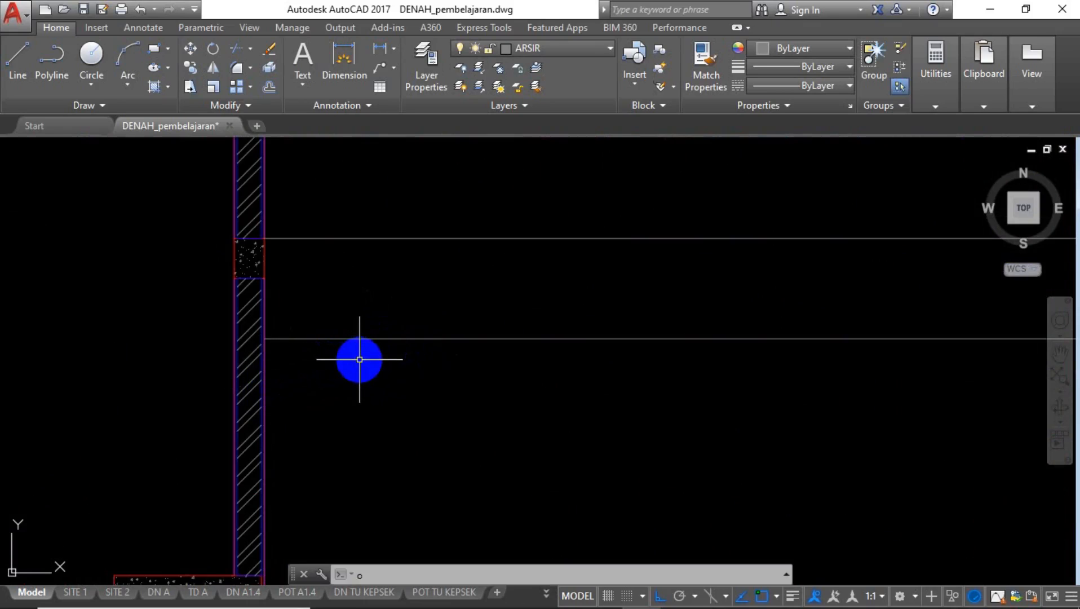
text(o)
key(Return)
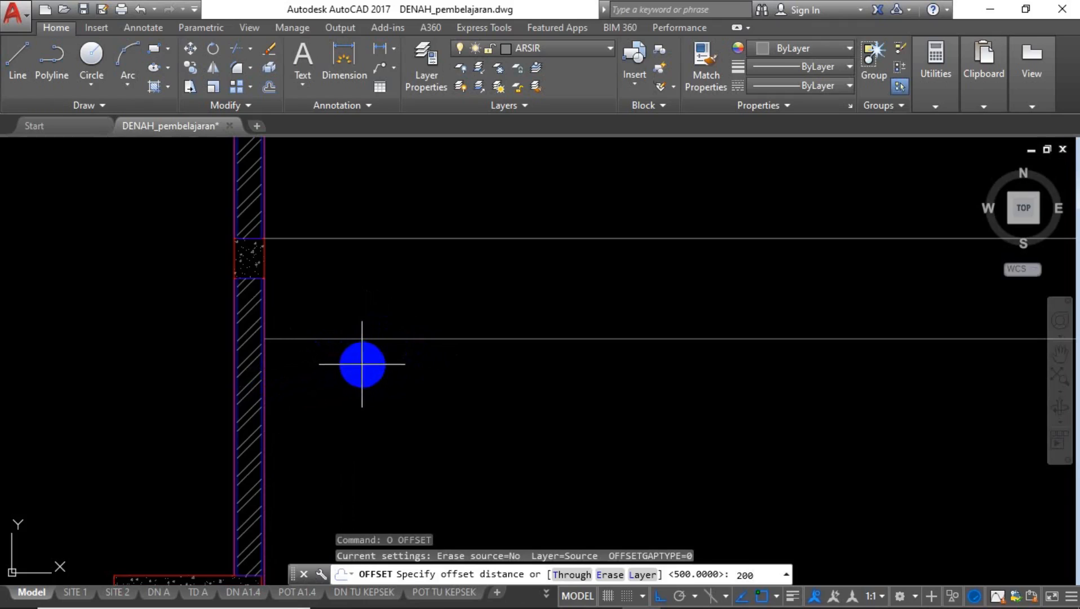
key(Return)
click(369, 339)
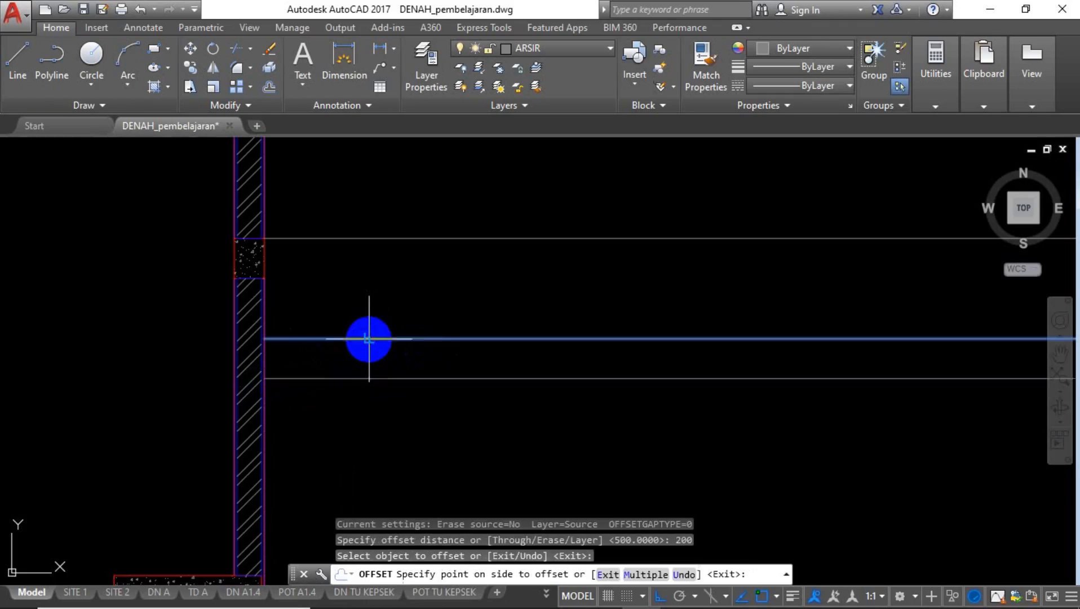
click(350, 419)
scroll(347, 415, down, 5)
middle_drag(365, 427, 319, 341)
key(Escape)
Measure the width of the lowered ceiling part beside the reference section's left wall without placing the dimension.
scroll(271, 347, down, 2)
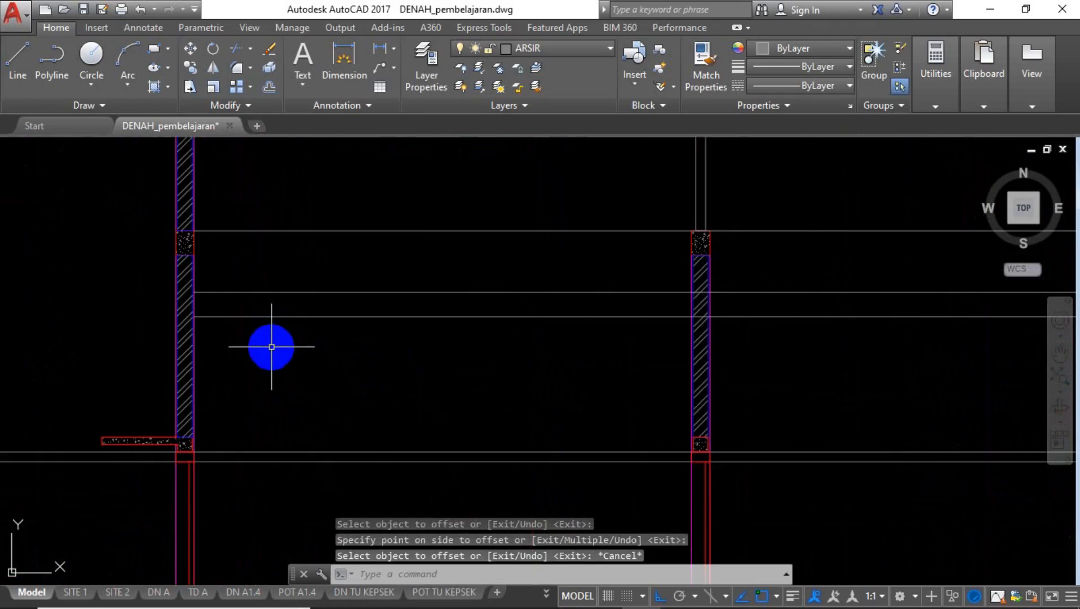
scroll(273, 353, down, 2)
scroll(885, 345, up, 5)
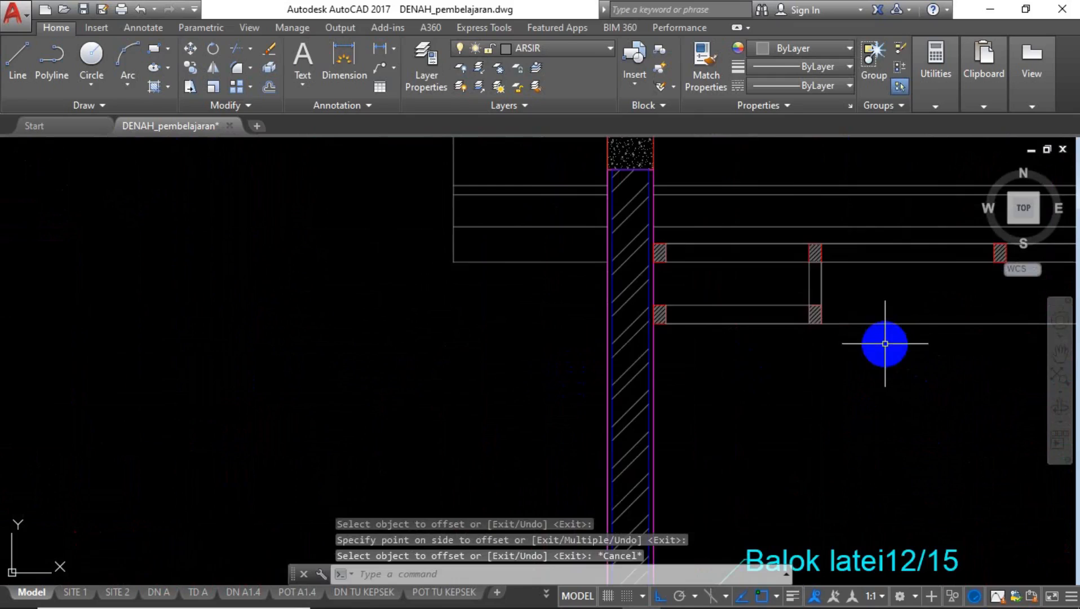
click(381, 49)
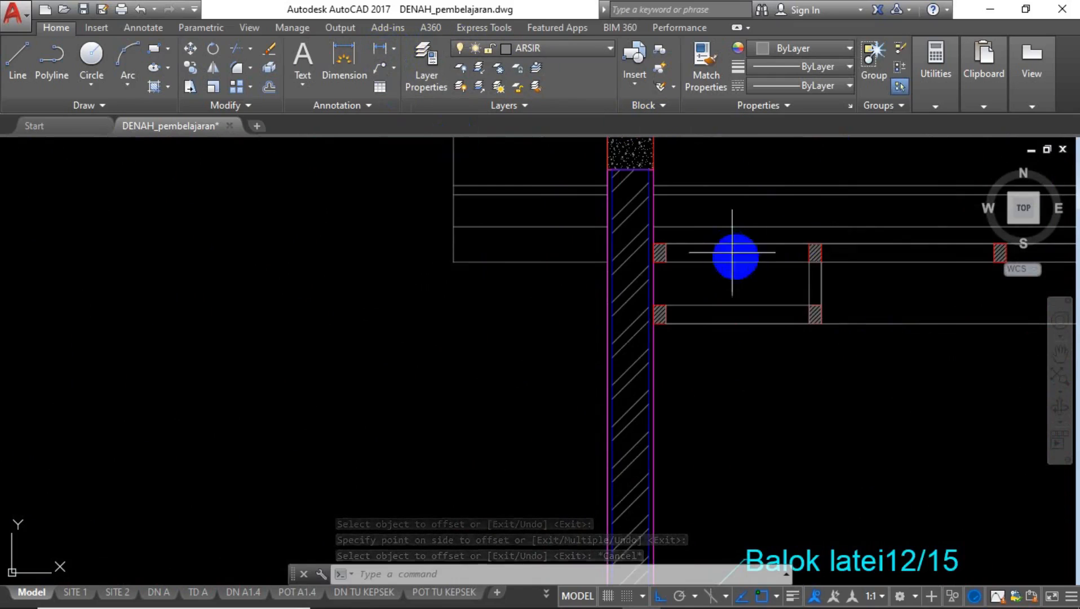
scroll(769, 282, up, 6)
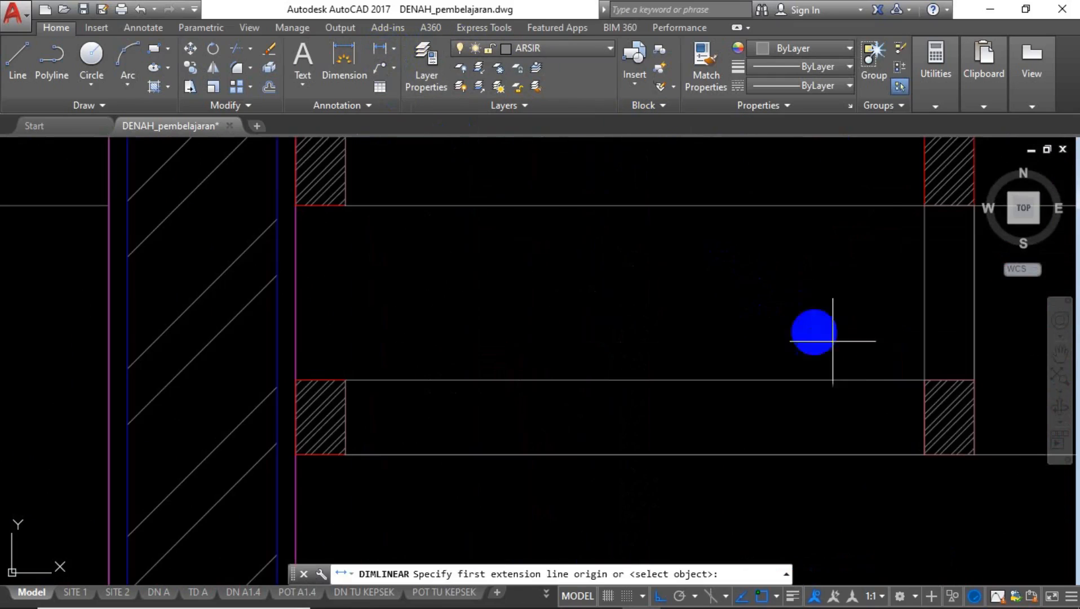
click(975, 455)
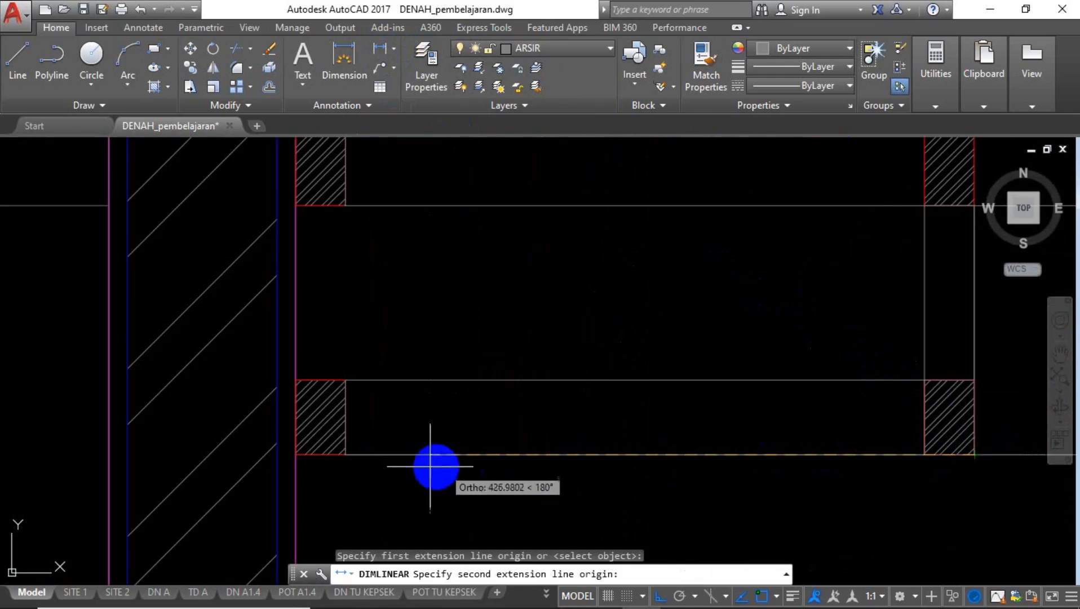
click(295, 455)
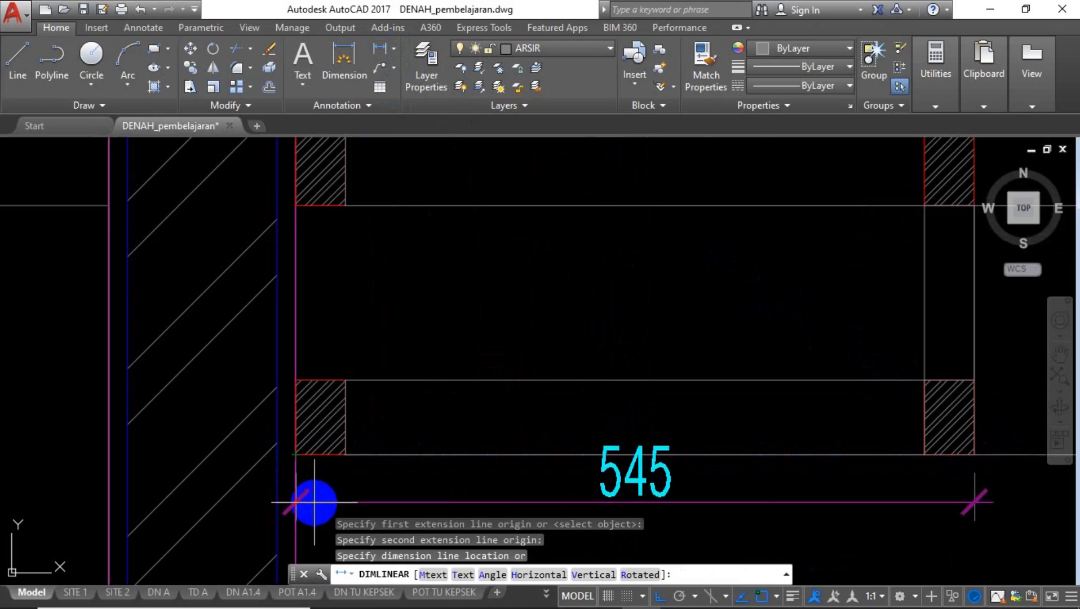
key(Escape)
scroll(595, 377, down, 10)
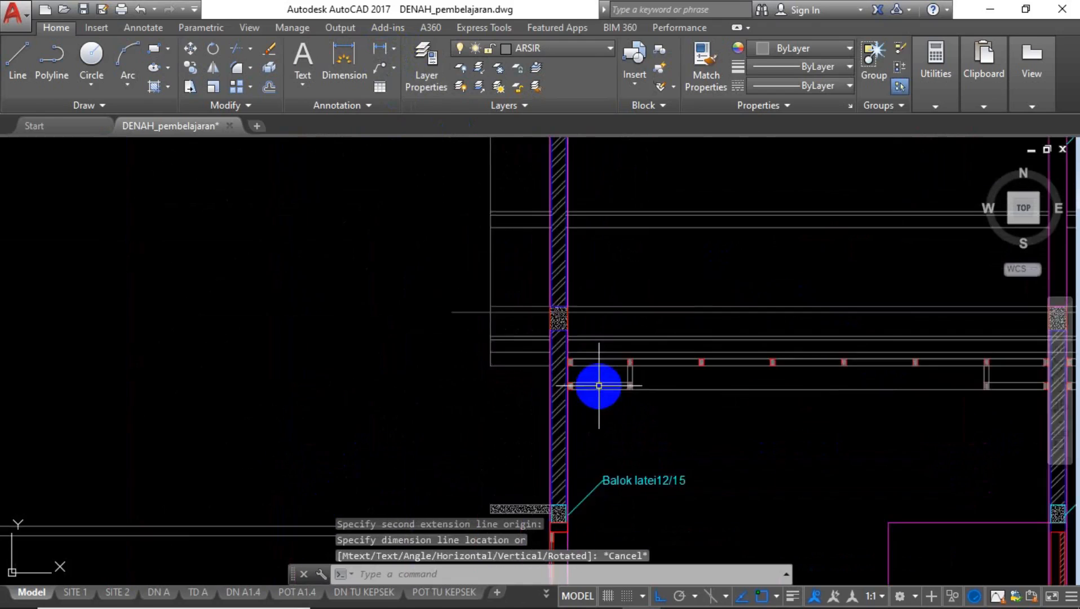
scroll(653, 406, up, 5)
scroll(663, 394, down, 8)
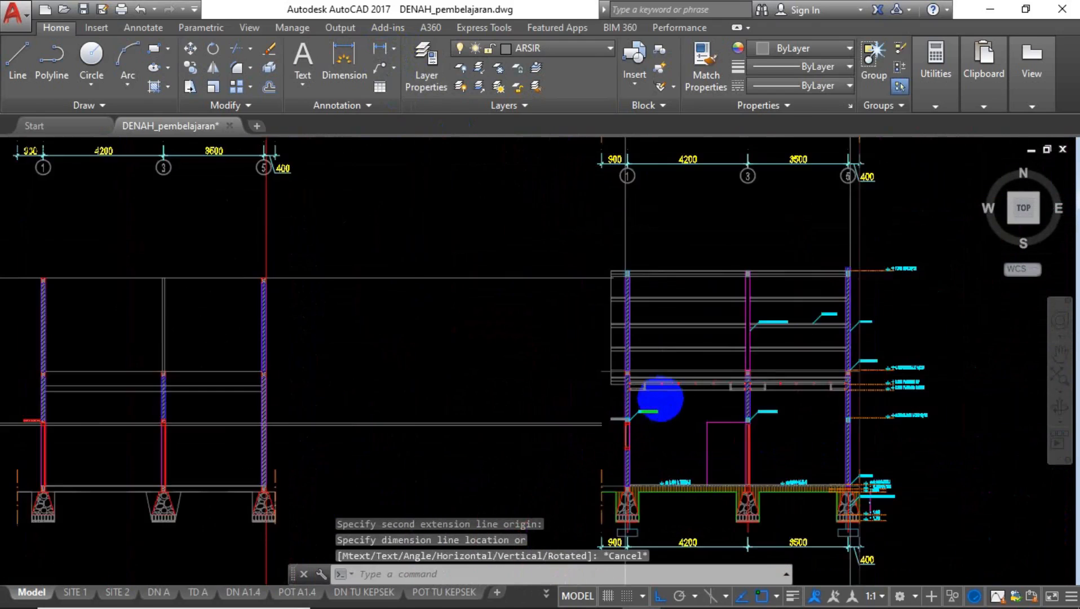
Draw a 40 by 60 rectangle on the upper of the two ceiling lines, against the inner face of the section's left wall.
scroll(319, 404, up, 6)
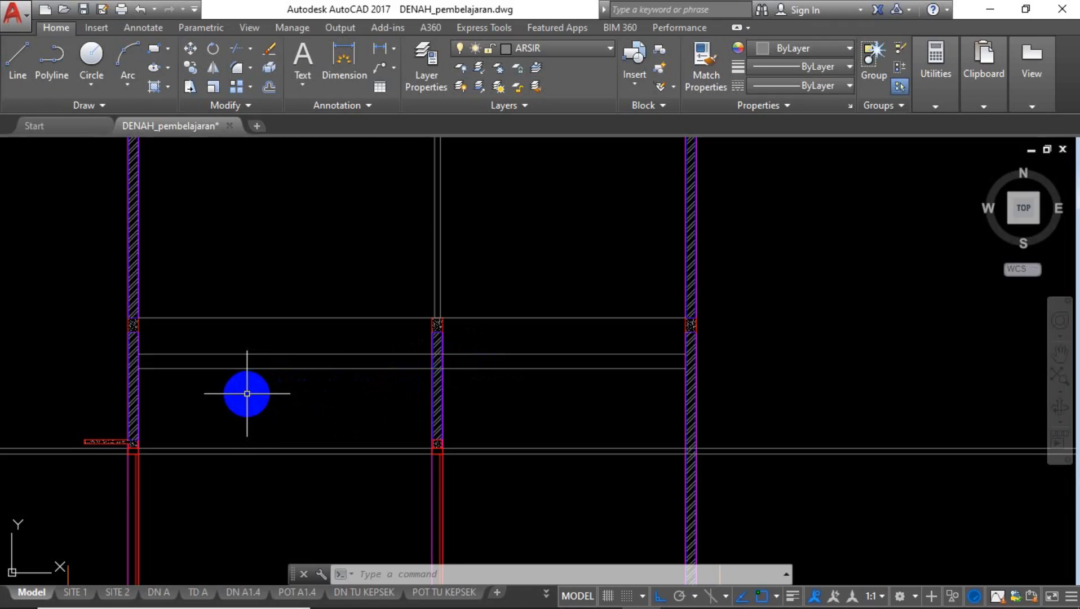
scroll(219, 368, up, 4)
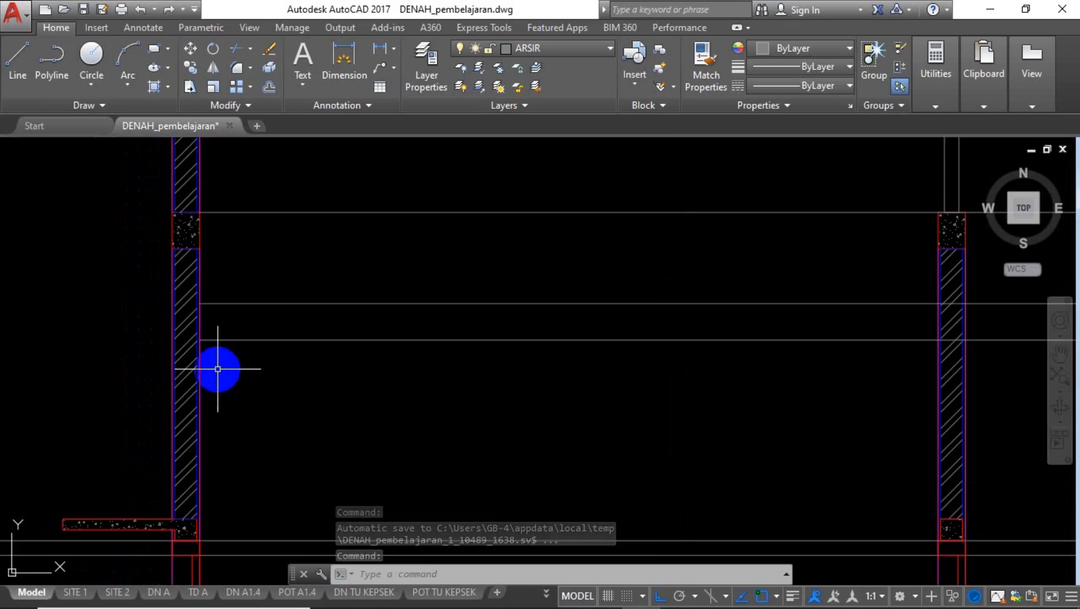
scroll(220, 368, down, 4)
scroll(202, 310, up, 4)
text(rec)
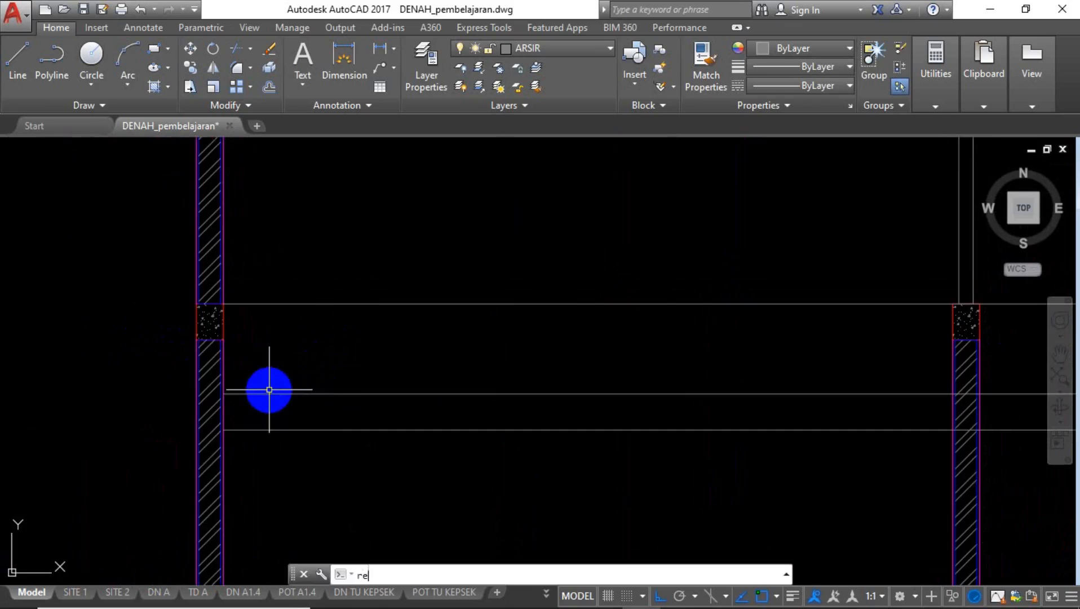
key(Return)
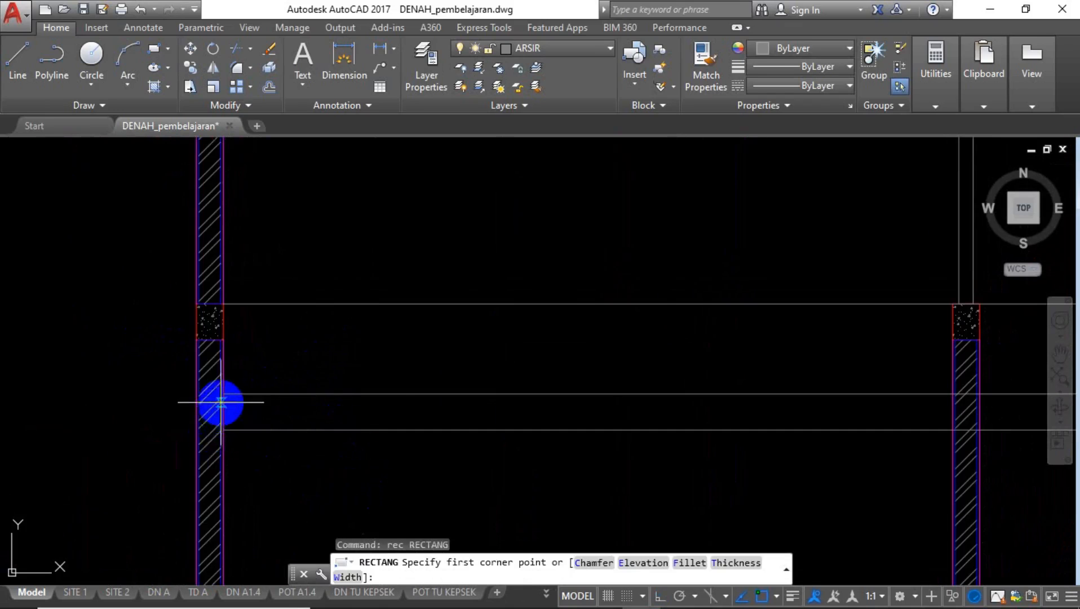
scroll(220, 389, up, 6)
click(224, 371)
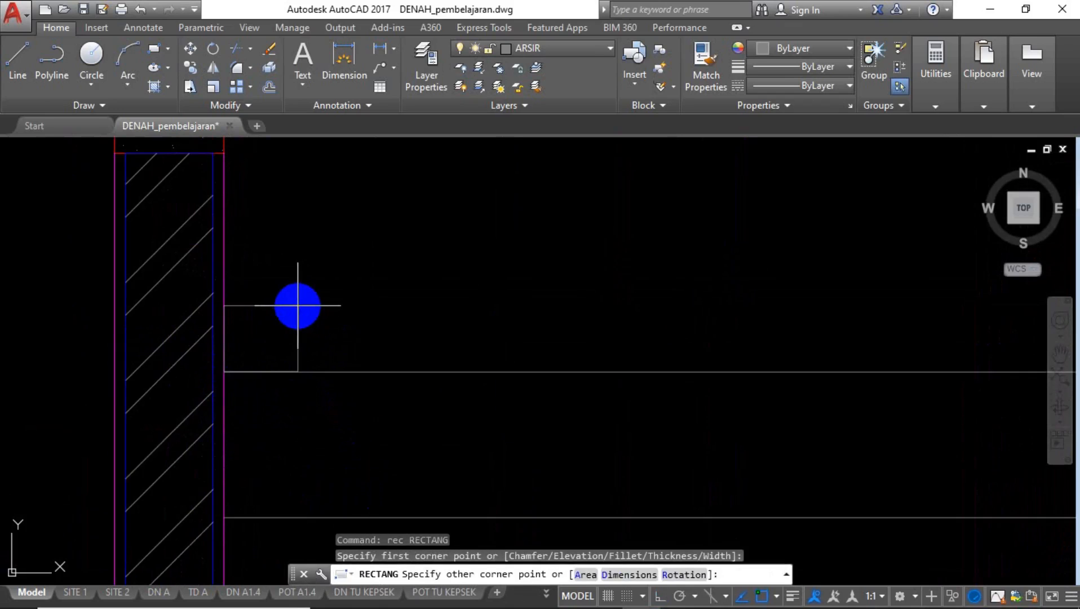
key(Return)
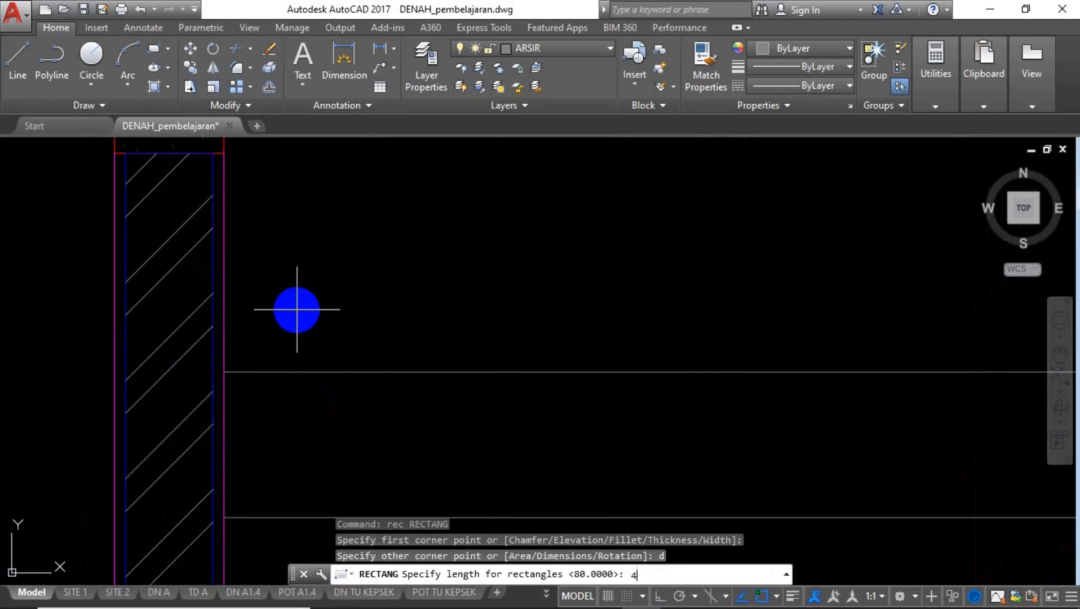
key(Return)
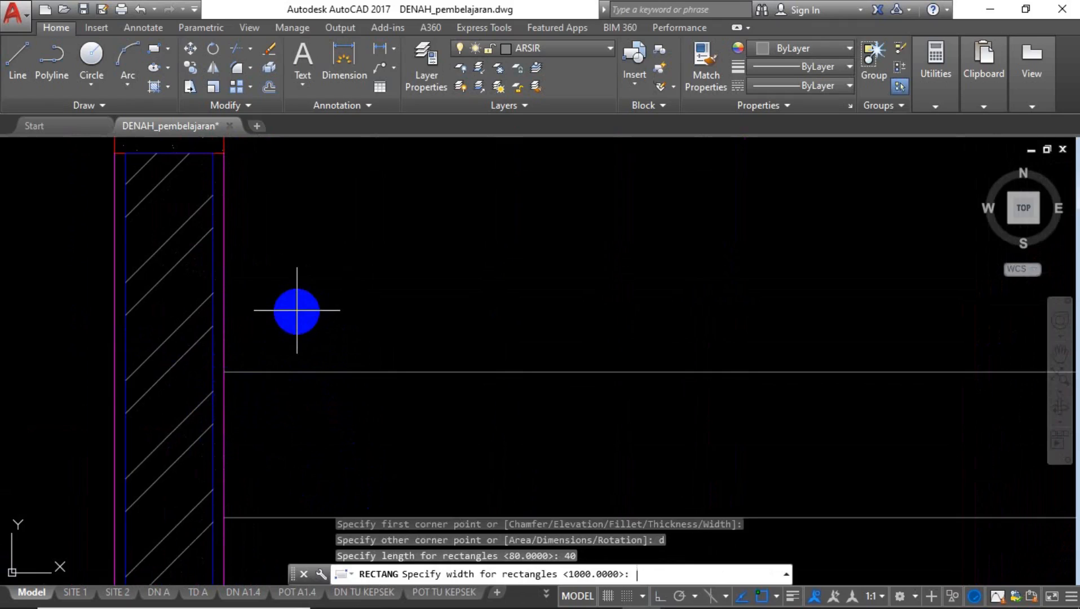
key(Return)
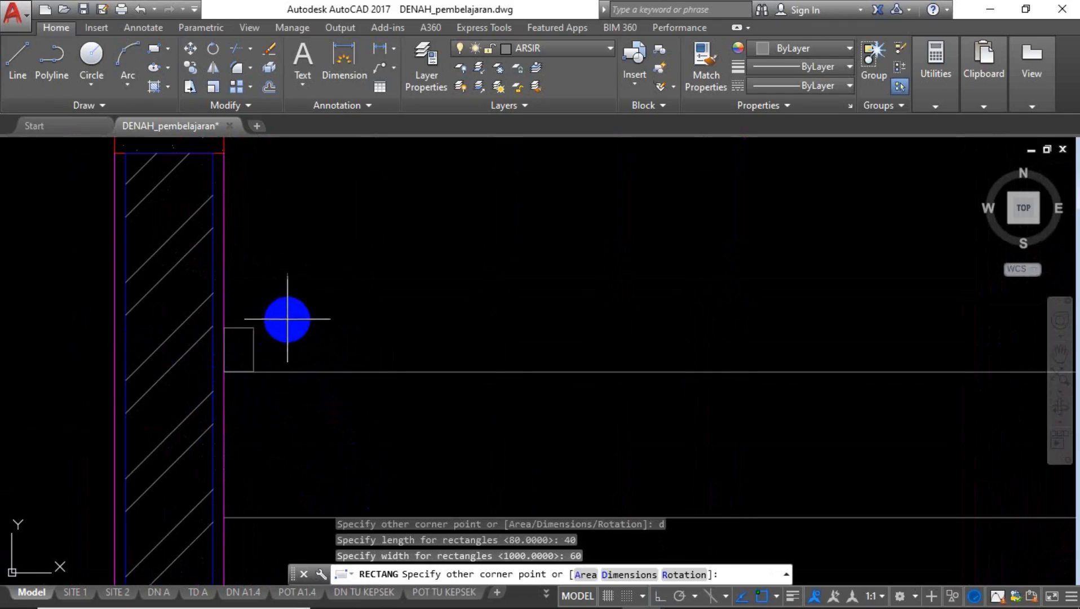
click(242, 350)
click(283, 328)
click(518, 285)
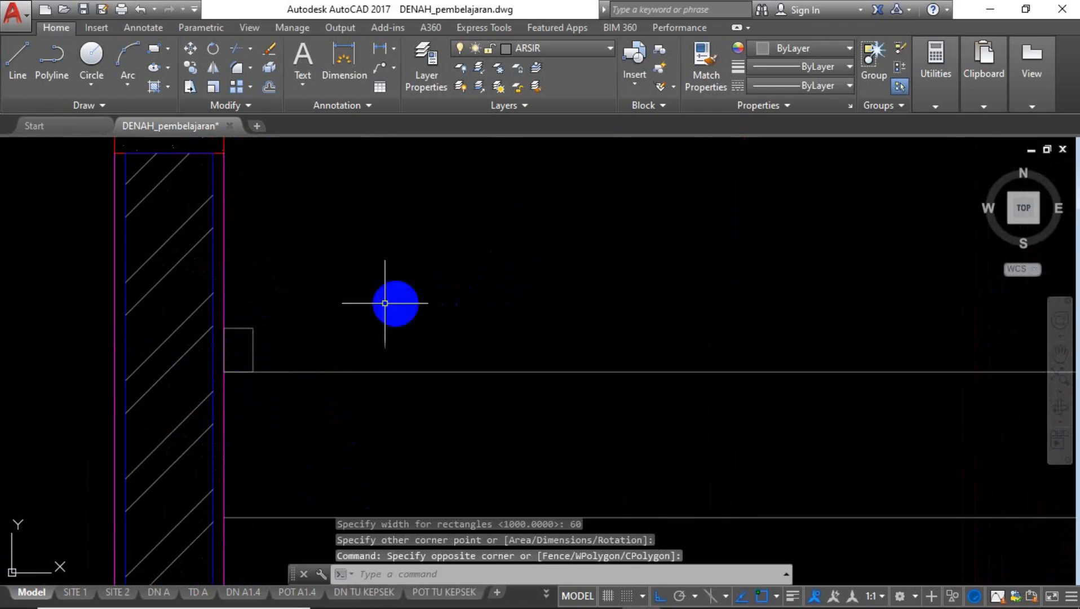
Copy the small ceiling batten rectangle along the upper ceiling line to the left face of the middle wall.
scroll(251, 343, down, 4)
scroll(255, 343, up, 6)
scroll(255, 344, up, 2)
click(265, 295)
click(204, 350)
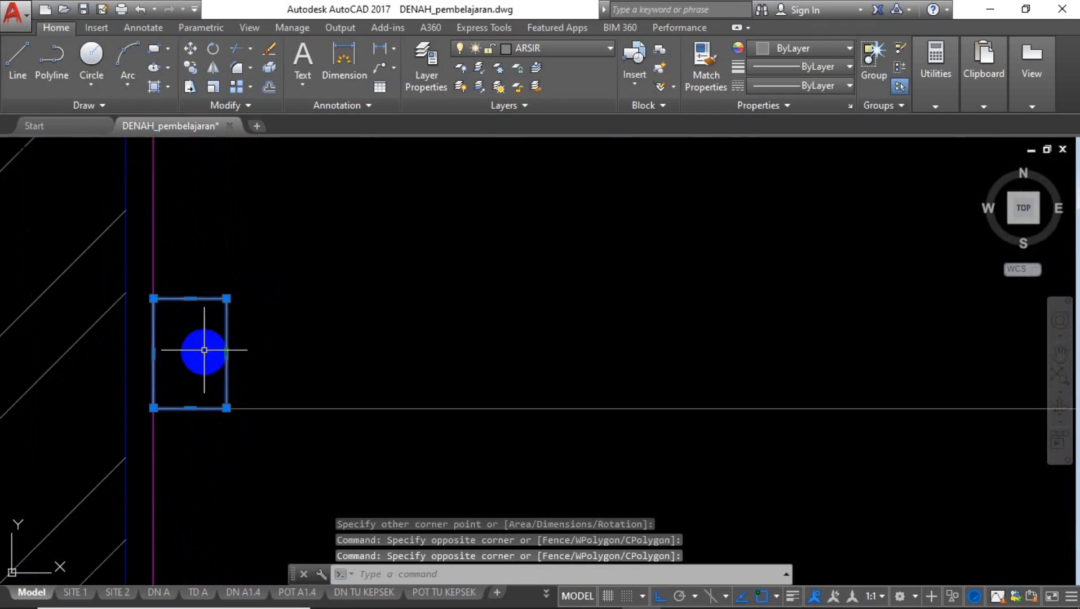
text(co)
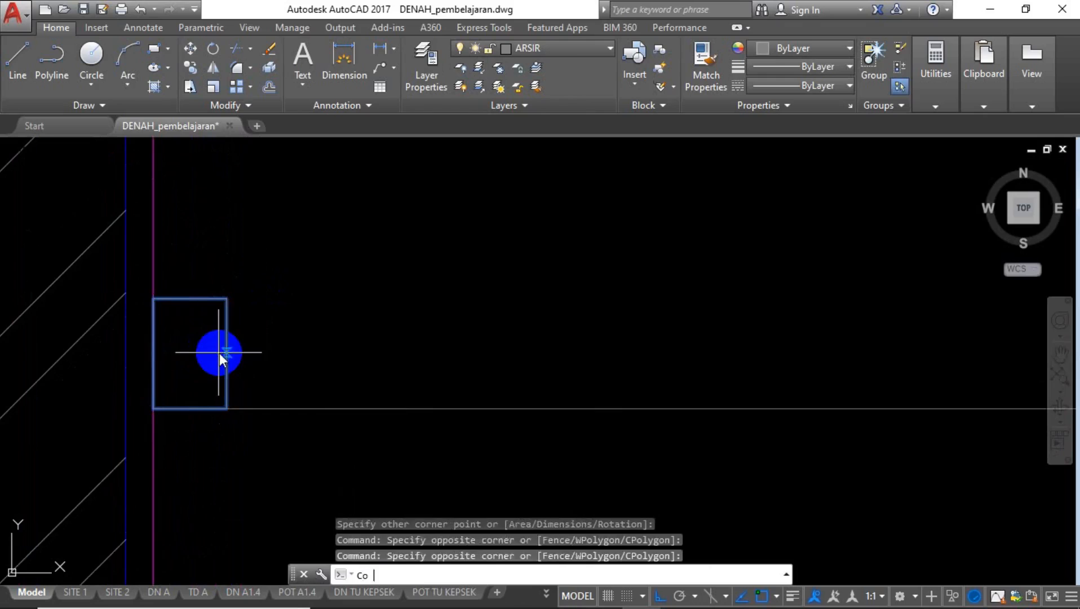
key(Return)
click(226, 408)
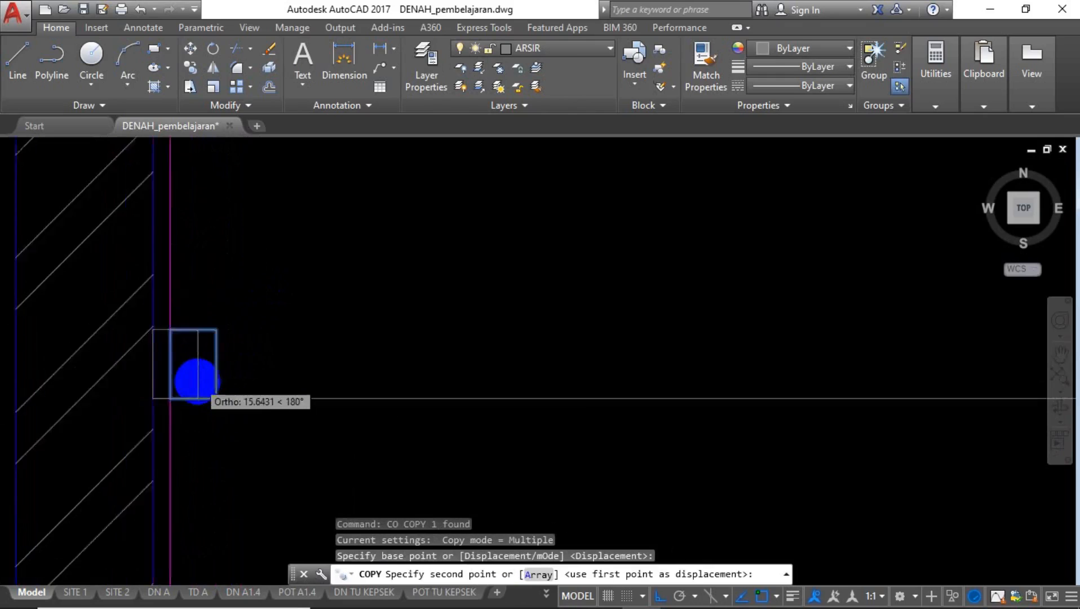
scroll(195, 378, down, 5)
scroll(902, 389, up, 3)
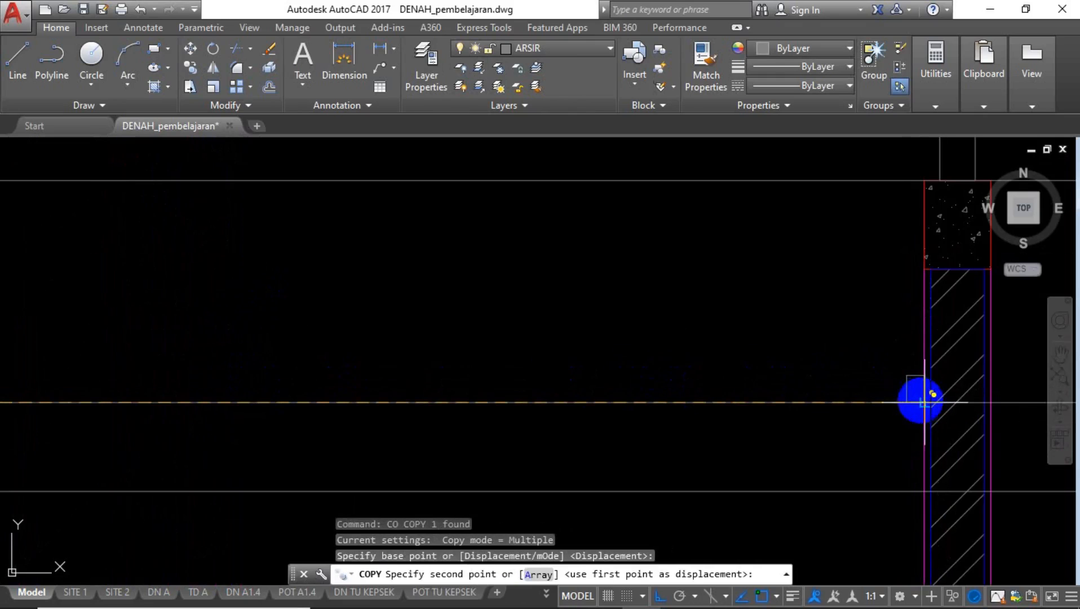
click(924, 401)
key(Return)
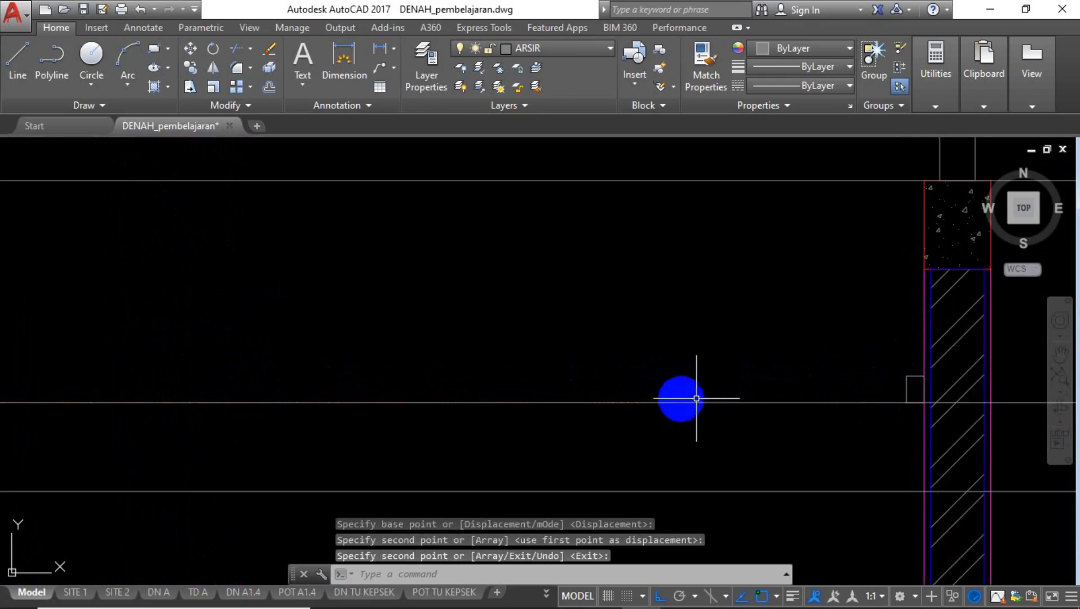
Copy the batten rectangle at the left wall 600 to the right along the ceiling line.
scroll(550, 398, down, 3)
scroll(273, 398, up, 5)
click(349, 352)
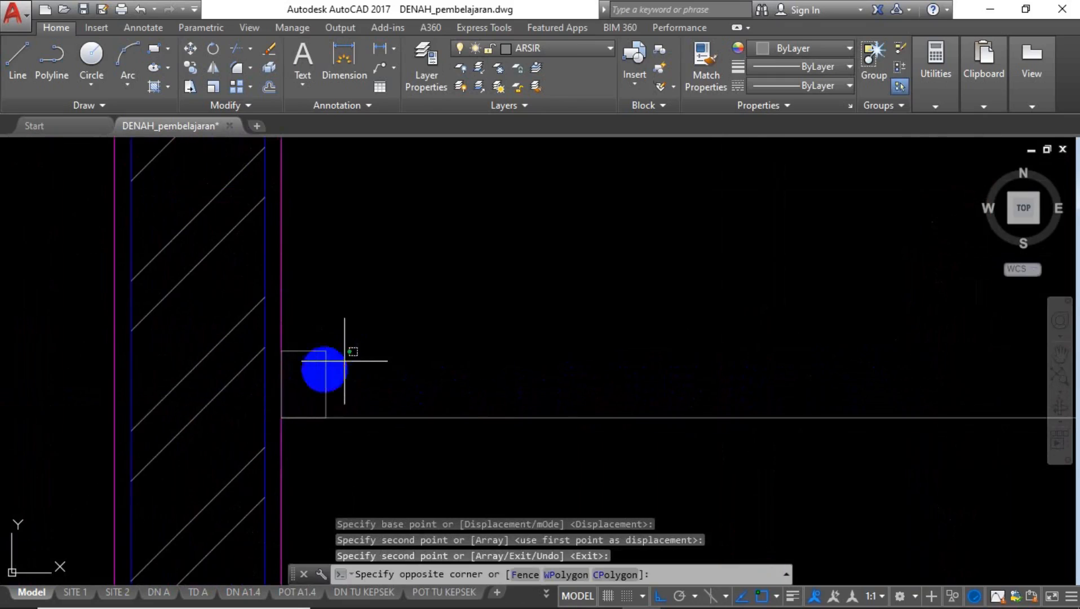
click(303, 386)
text(co)
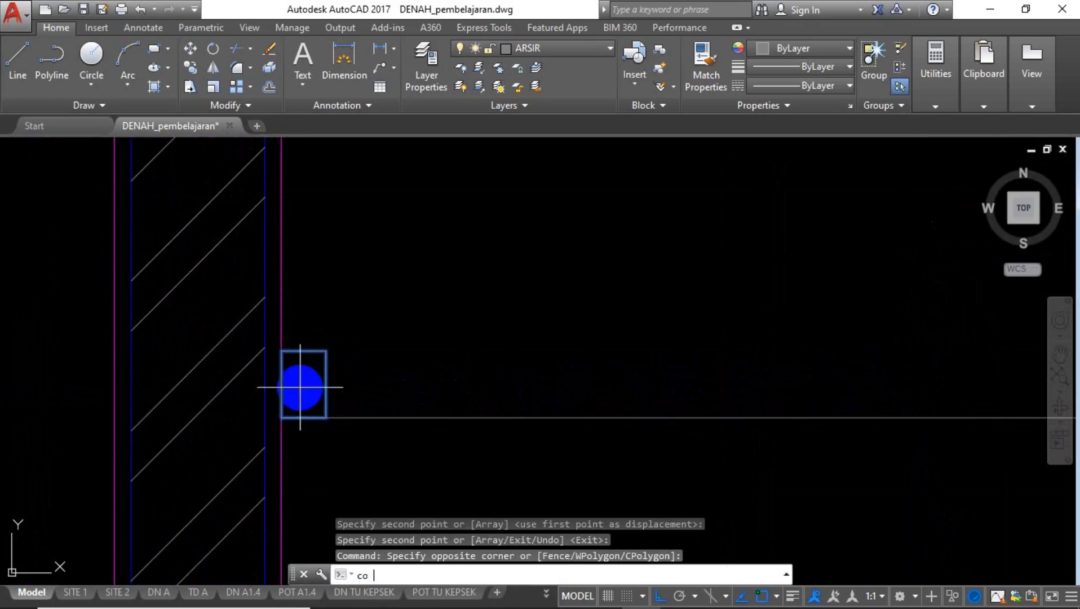
key(Return)
scroll(308, 378, down, 5)
click(411, 355)
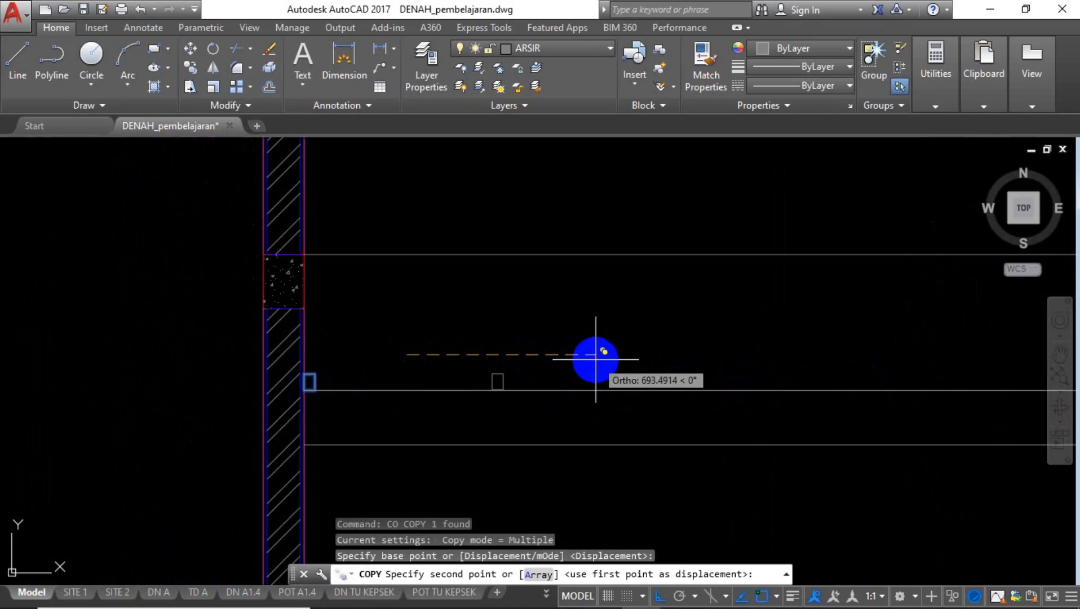
text(60)
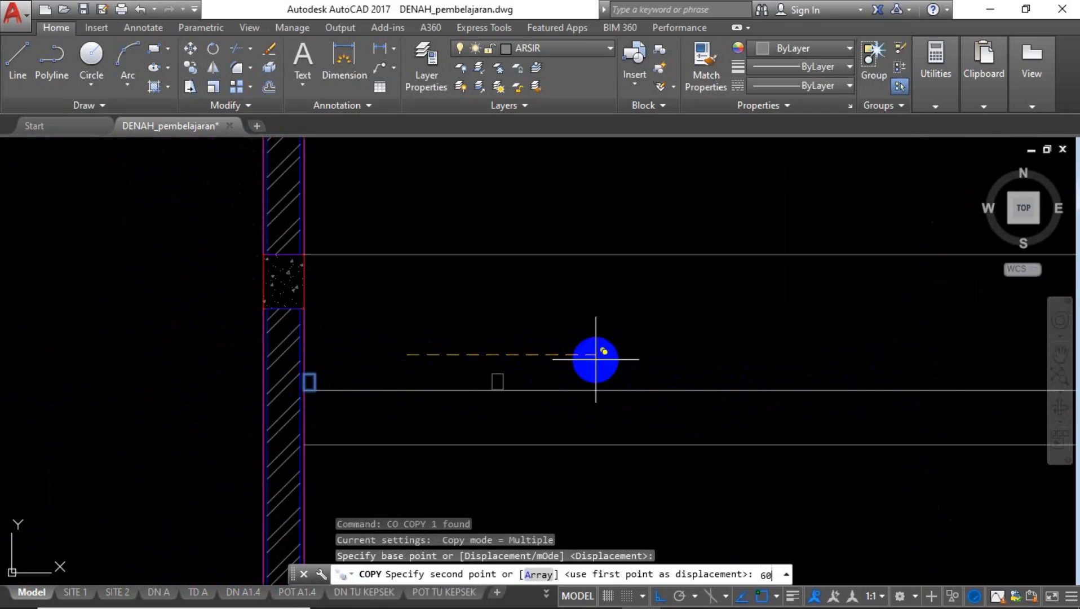
text(0)
key(Return)
key(Escape)
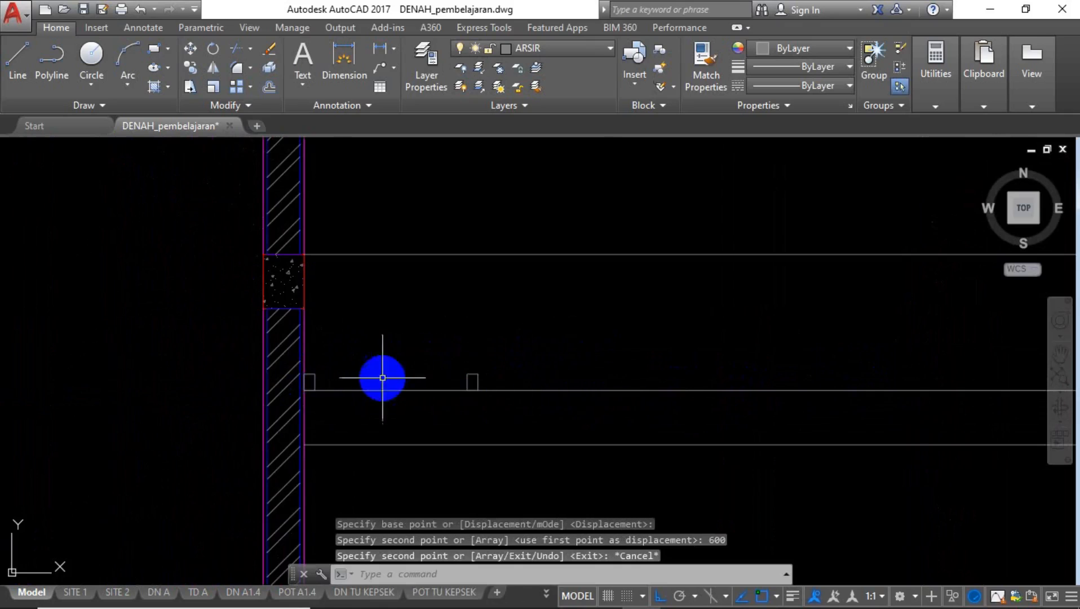
Copy the batten rectangle at the middle wall 600 to the left along the ceiling line.
scroll(531, 379, down, 5)
scroll(608, 379, up, 5)
scroll(501, 374, down, 4)
scroll(424, 379, up, 4)
scroll(559, 376, down, 4)
scroll(551, 370, up, 7)
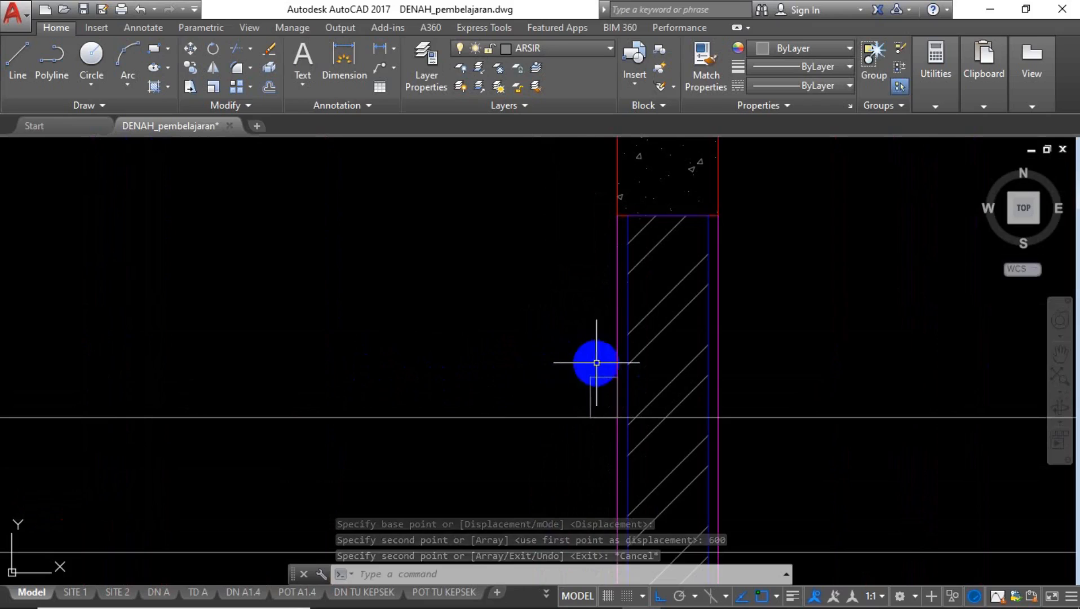
click(595, 361)
click(537, 399)
text(c)
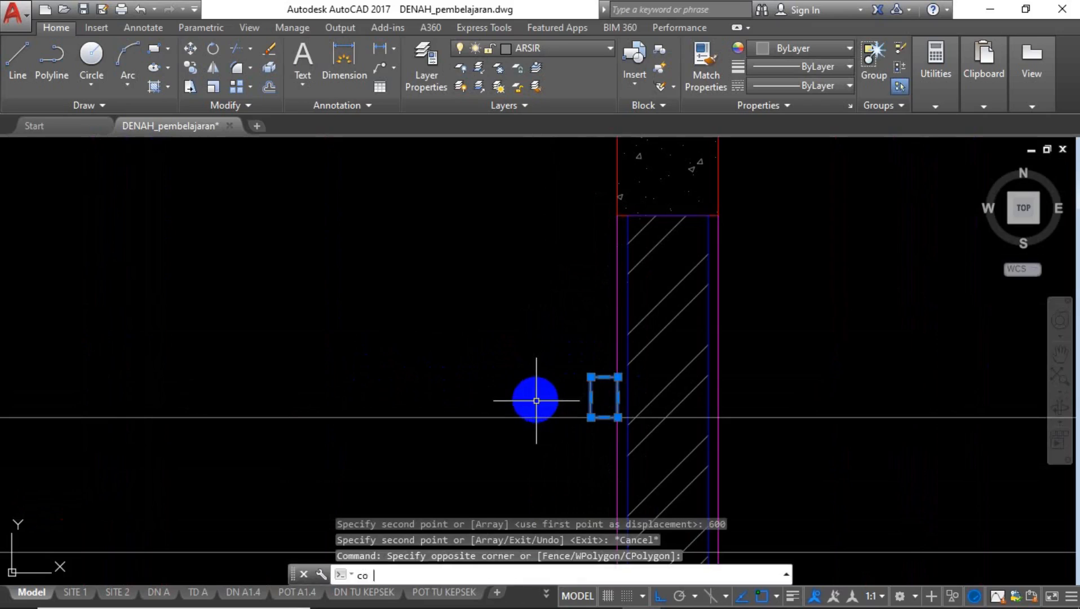
text(o)
key(Return)
click(569, 335)
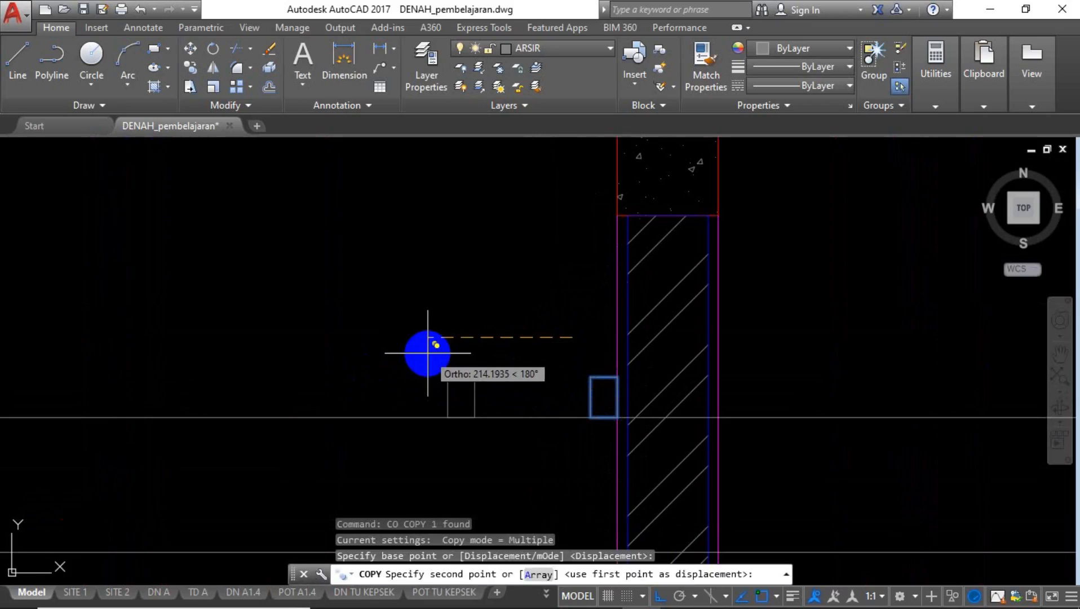
text(600)
key(Return)
scroll(441, 350, down, 3)
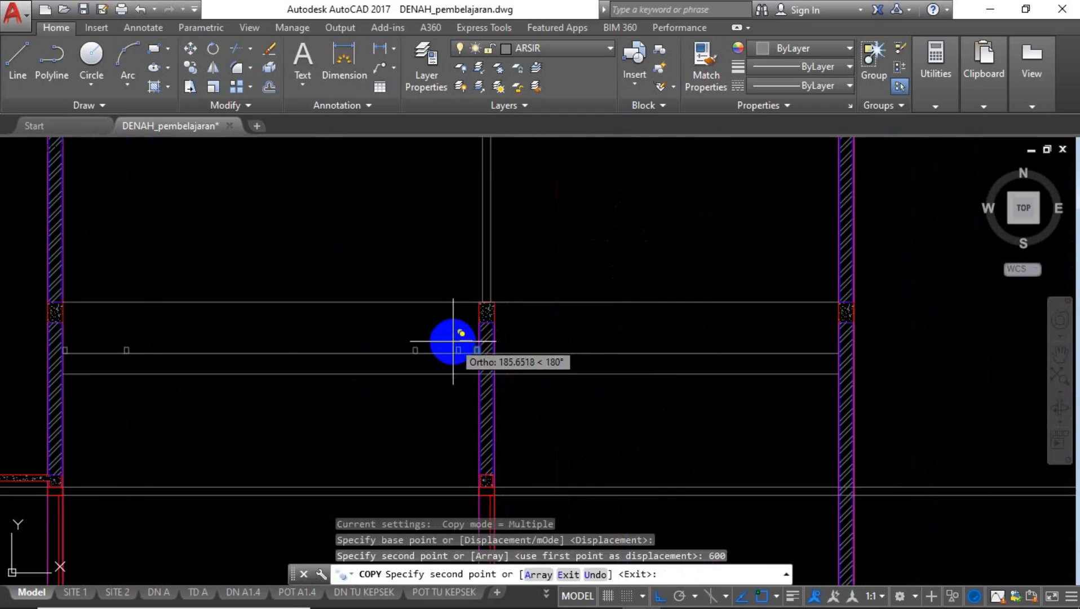
key(Return)
Copy the four battens on the upper ceiling line straight down onto the lower ceiling line.
scroll(60, 364, up, 4)
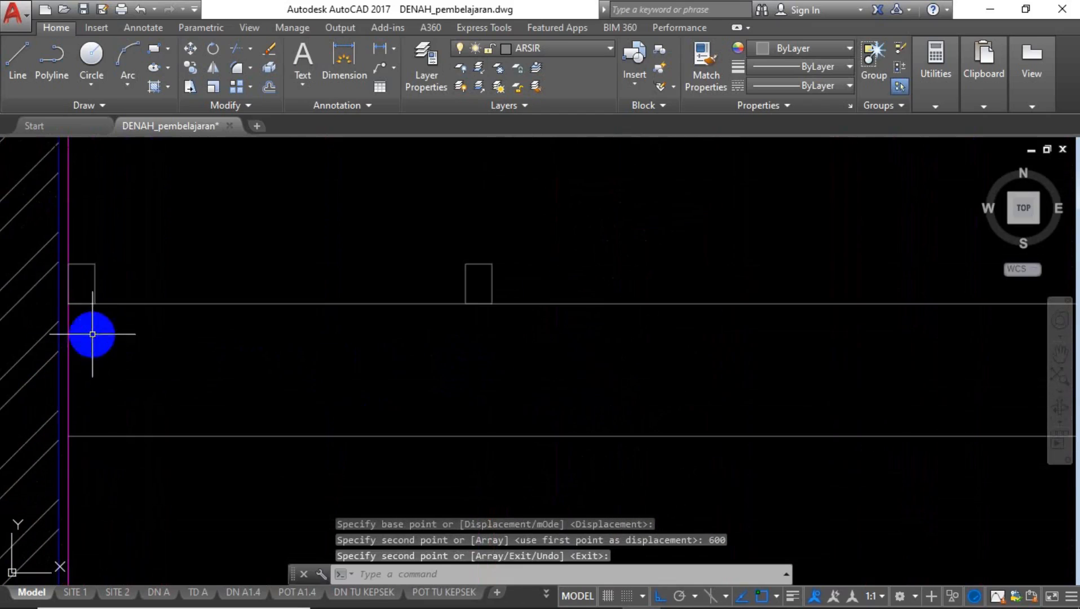
click(114, 258)
click(72, 297)
click(516, 249)
click(475, 276)
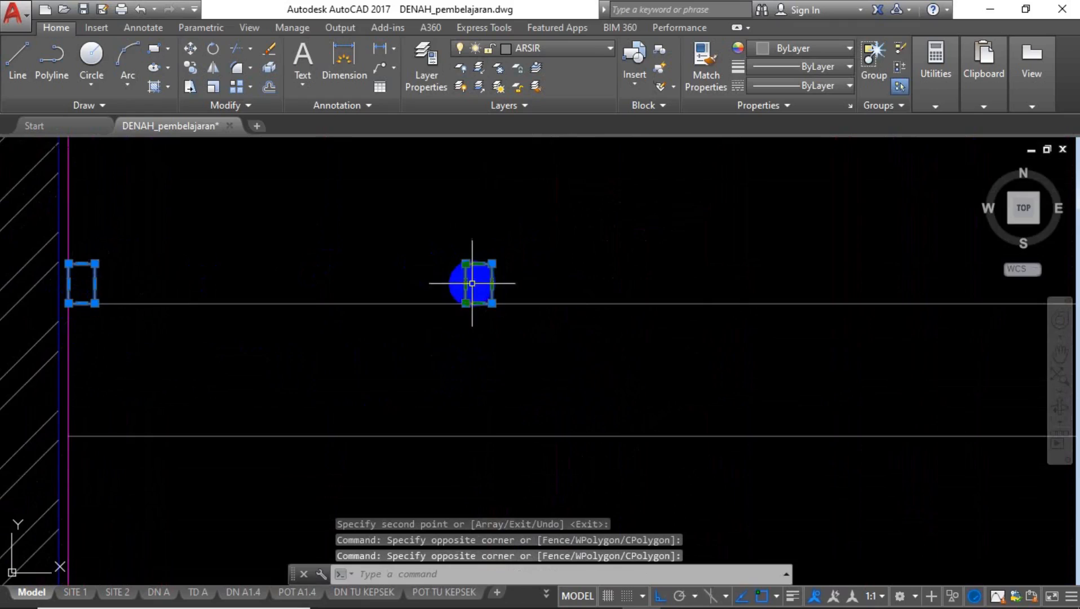
scroll(449, 303, down, 4)
scroll(730, 320, up, 4)
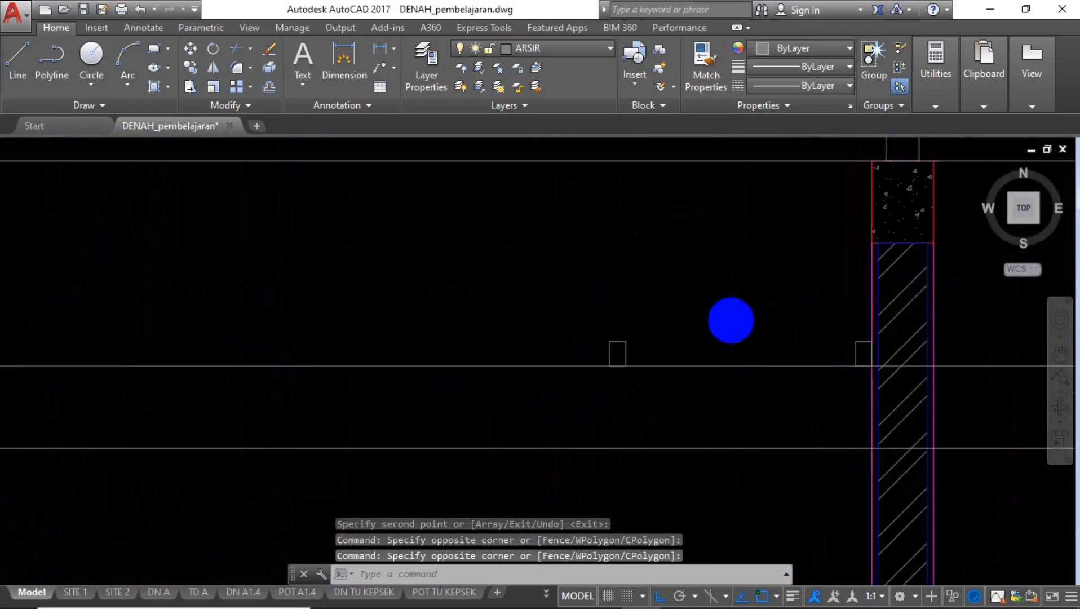
click(930, 333)
click(510, 364)
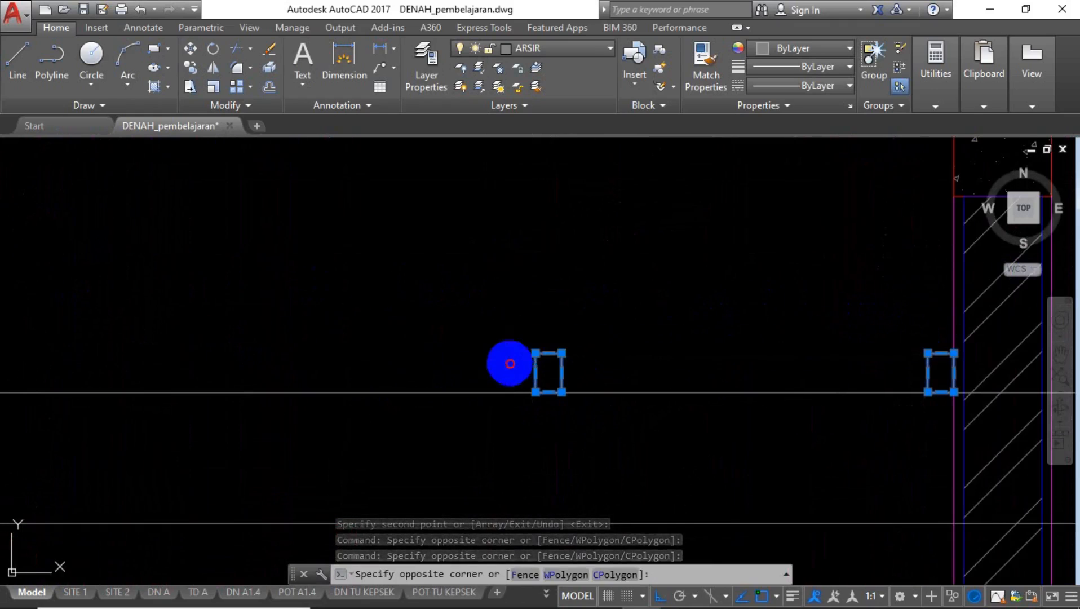
text(co)
key(Return)
scroll(615, 318, down, 4)
scroll(788, 369, up, 4)
scroll(608, 308, up, 2)
click(601, 290)
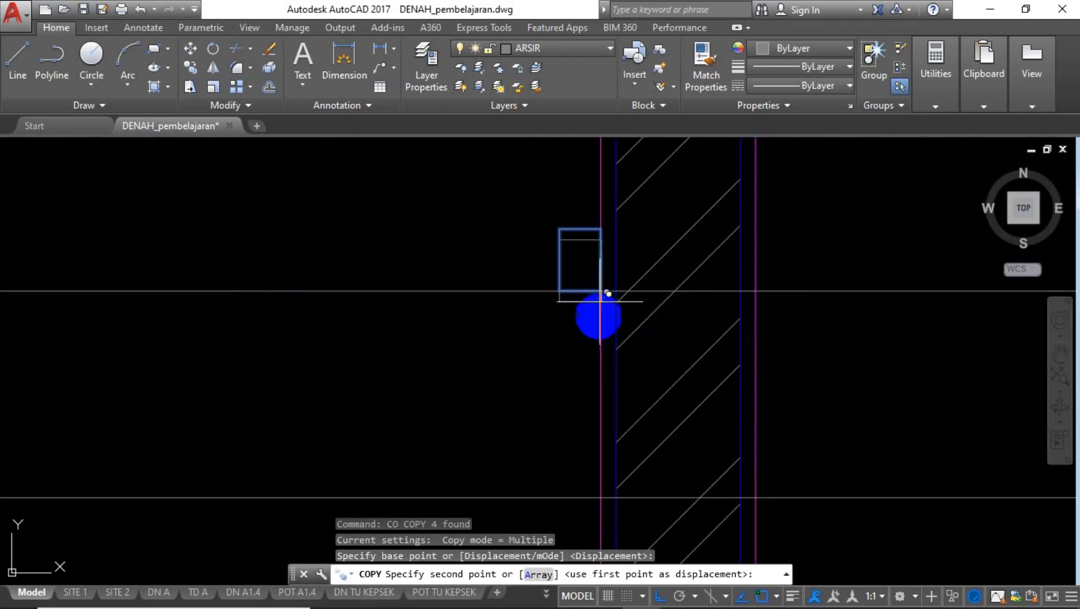
click(596, 492)
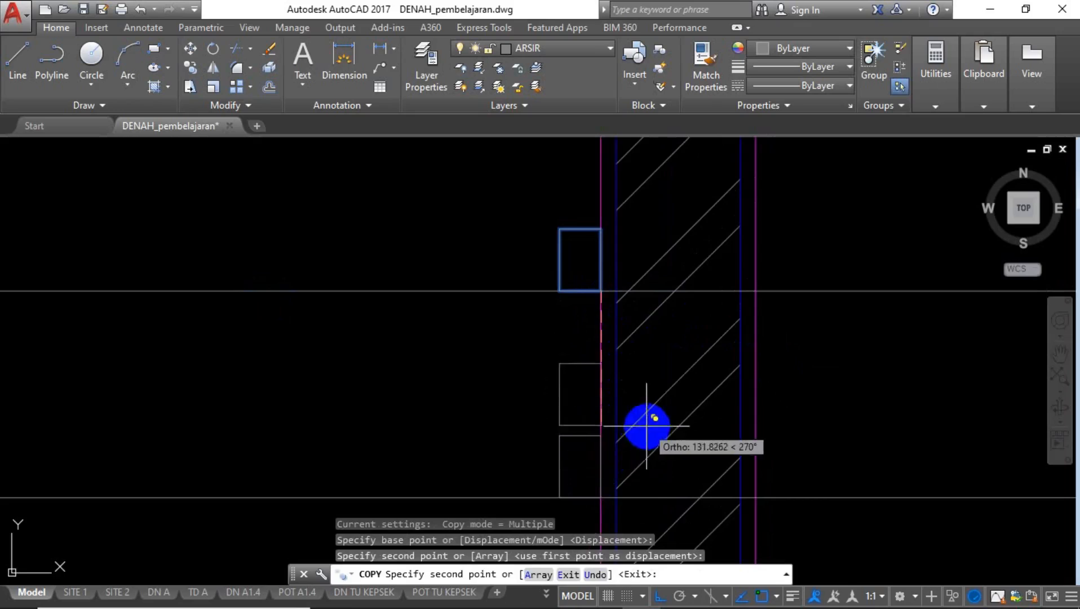
scroll(648, 425, down, 3)
key(Return)
middle_drag(424, 427, 578, 379)
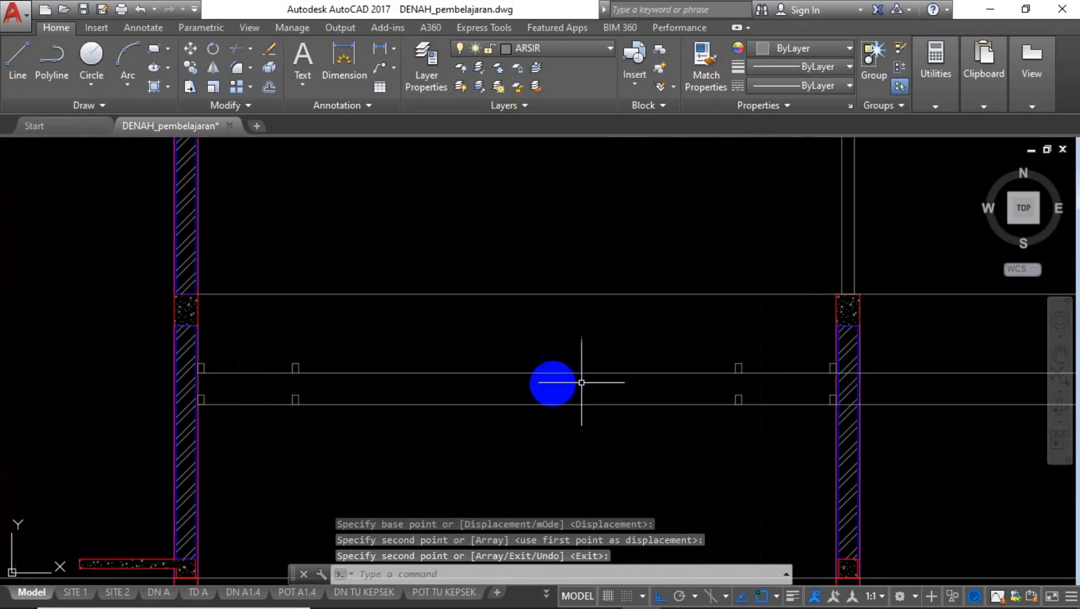
key(Escape)
Draw vertical lines joining the two ceiling lines along the inner edges of the battens offset 600 from the left and middle walls.
scroll(306, 405, up, 3)
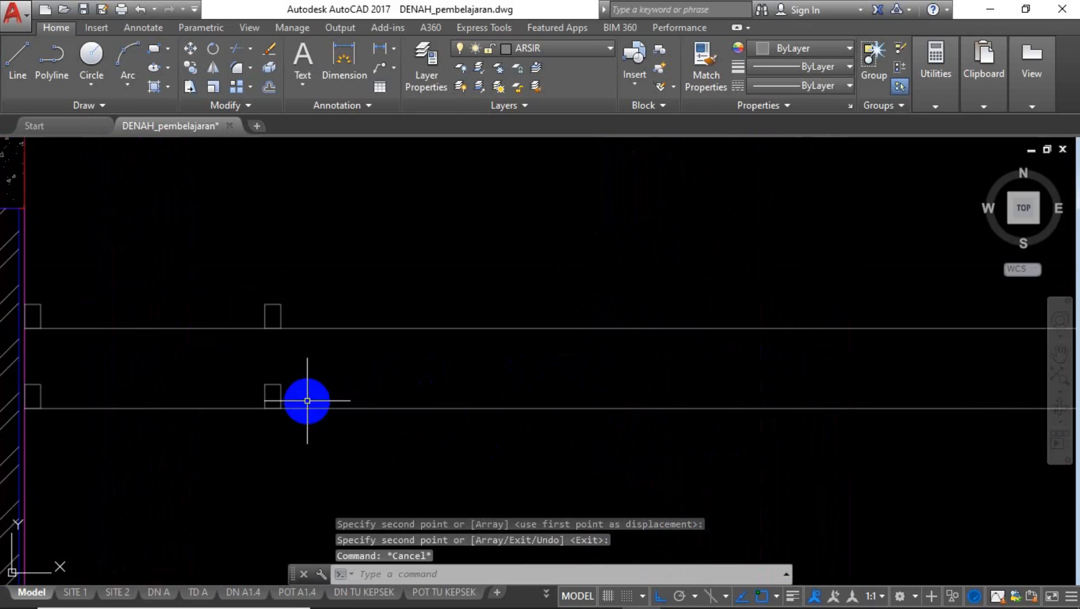
text(l)
key(Return)
click(281, 407)
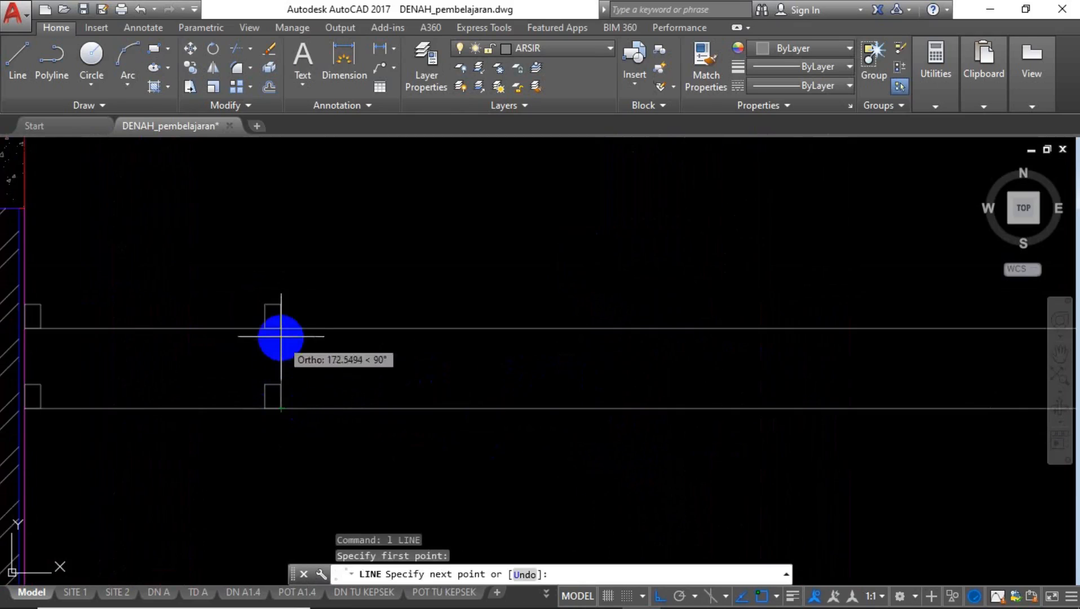
key(Return)
scroll(234, 395, down, 8)
scroll(388, 397, up, 8)
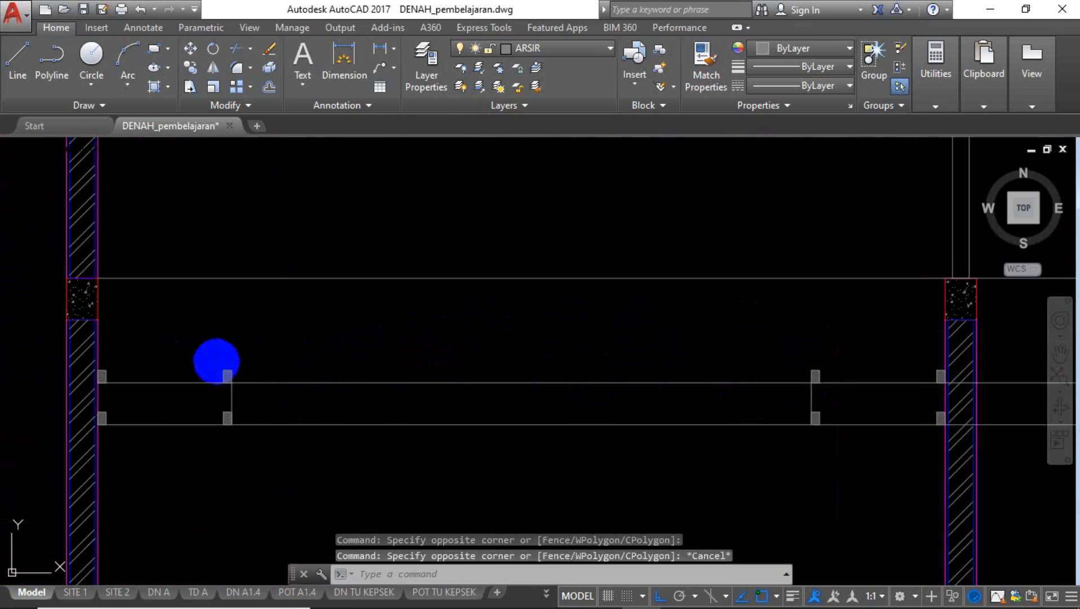
key(Escape)
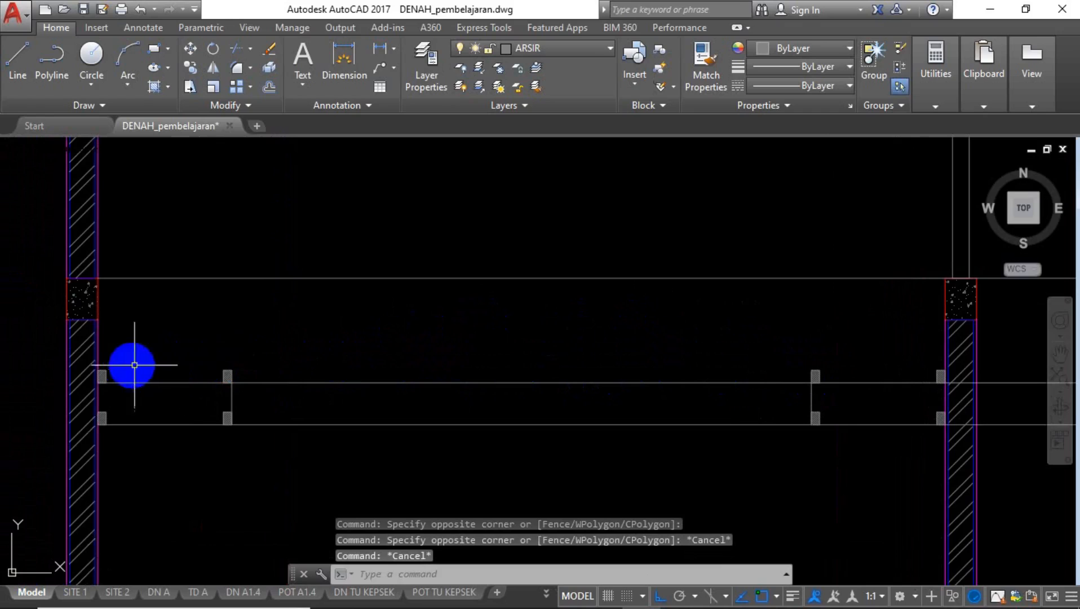
Copy the hatched batten at the upper end of the left ceiling step along the upper line at 600 spacing toward the right step.
click(196, 345)
click(248, 390)
text(co)
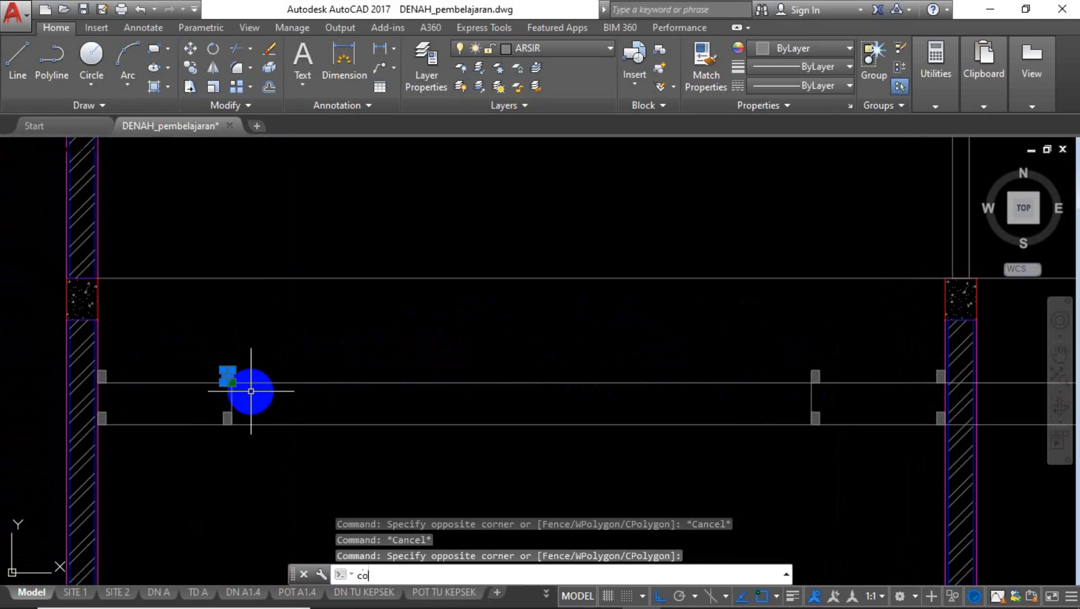
key(Return)
click(301, 344)
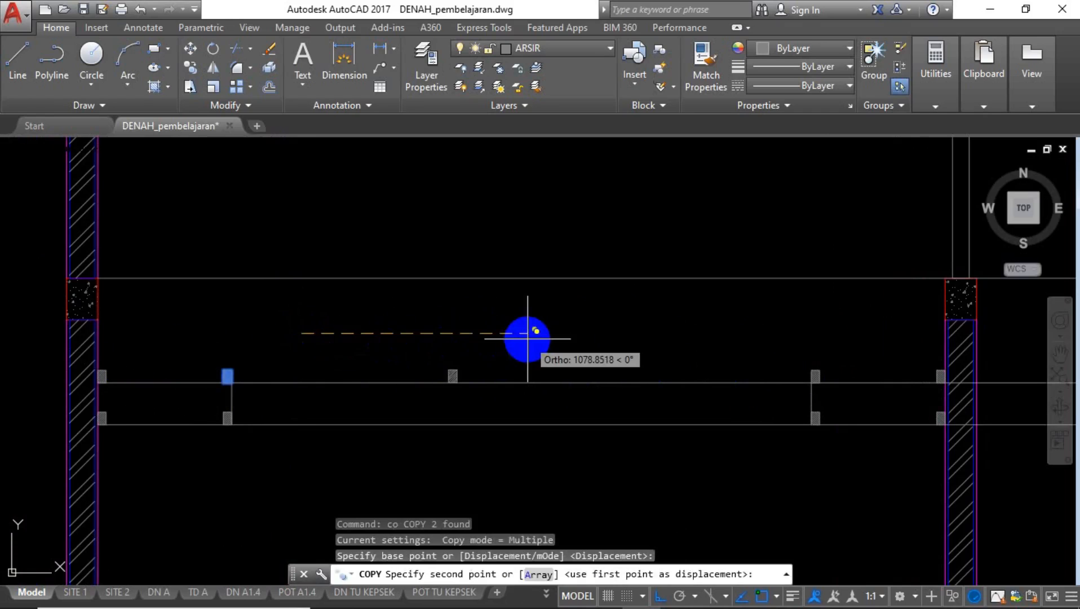
text(600)
key(Return)
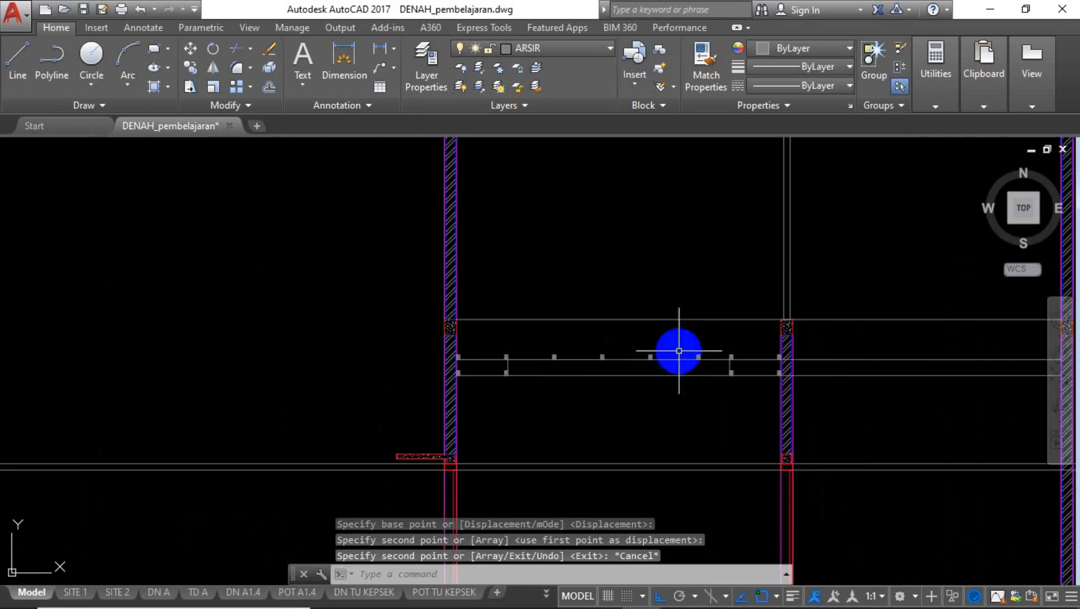
Draw a horizontal line between the facing top corners of the two middle battens on the upper ceiling line.
scroll(527, 355, up, 4)
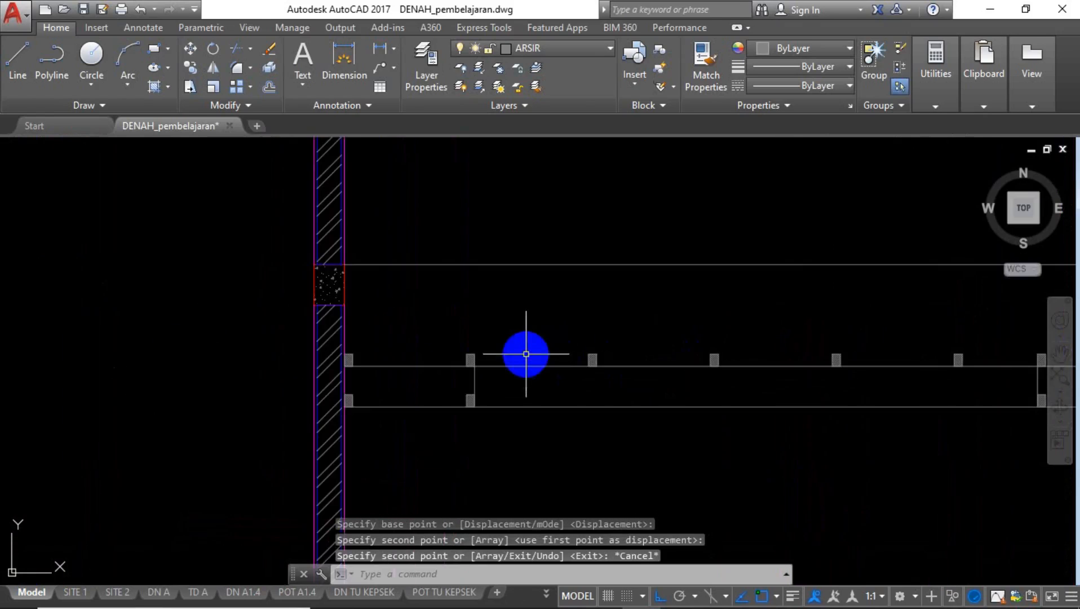
scroll(576, 345, down, 2)
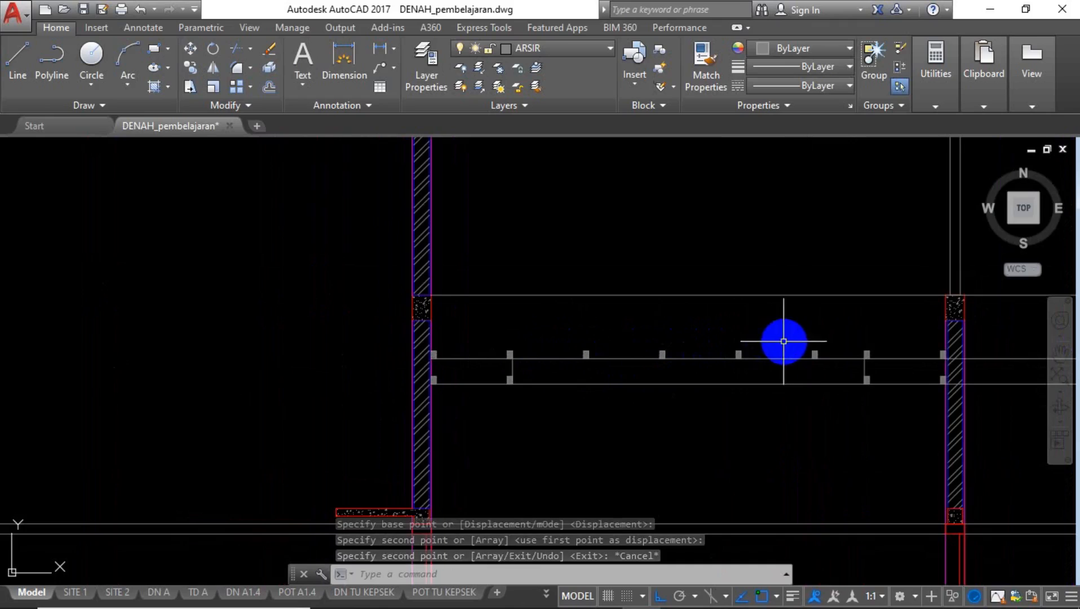
text(l)
key(Return)
scroll(730, 347, up, 5)
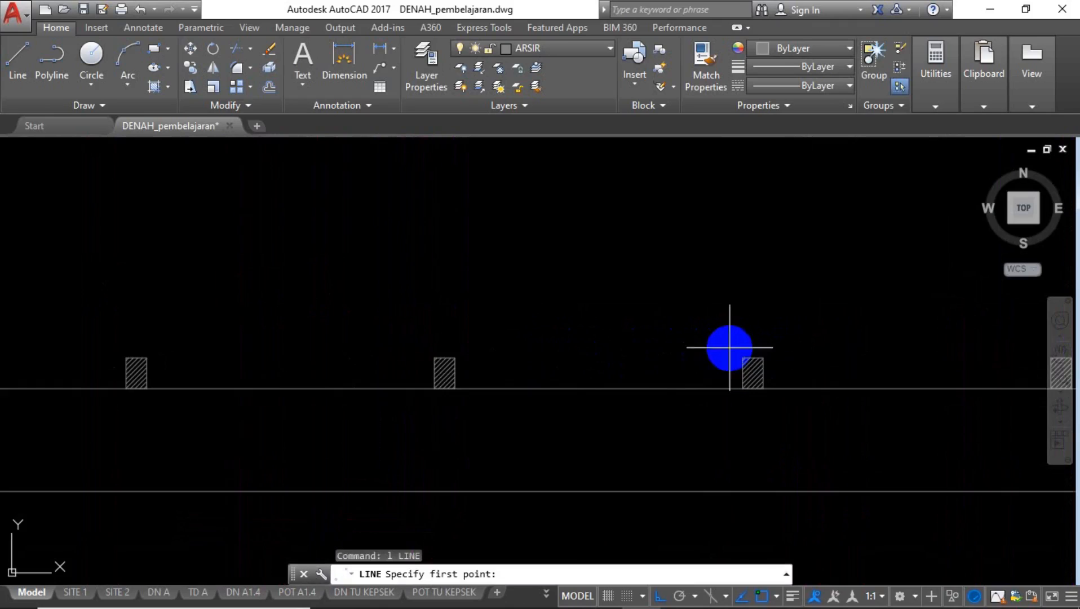
click(742, 356)
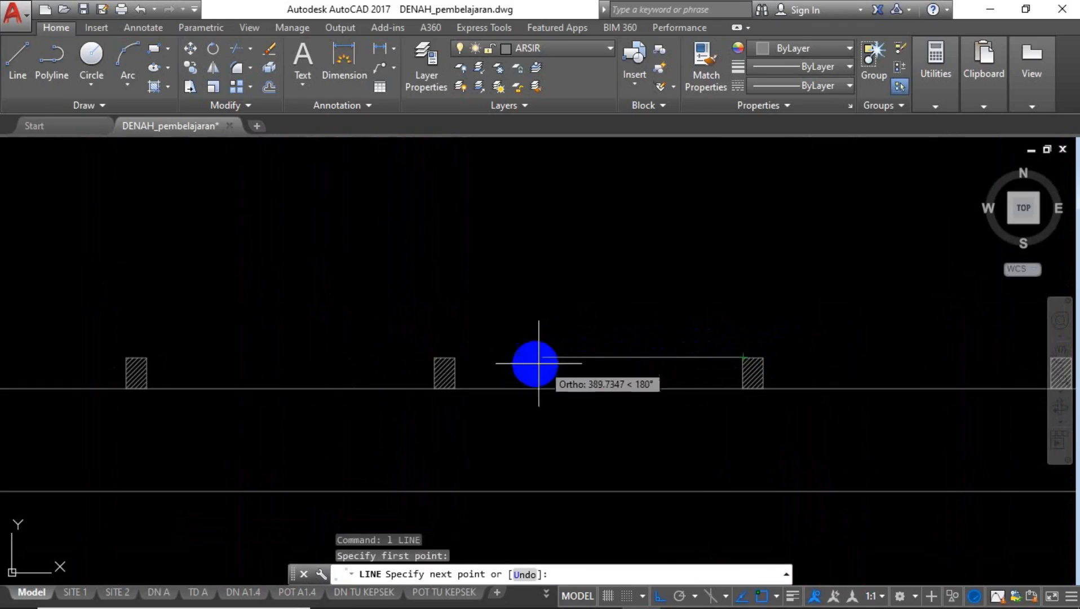
click(455, 357)
scroll(552, 345, down, 4)
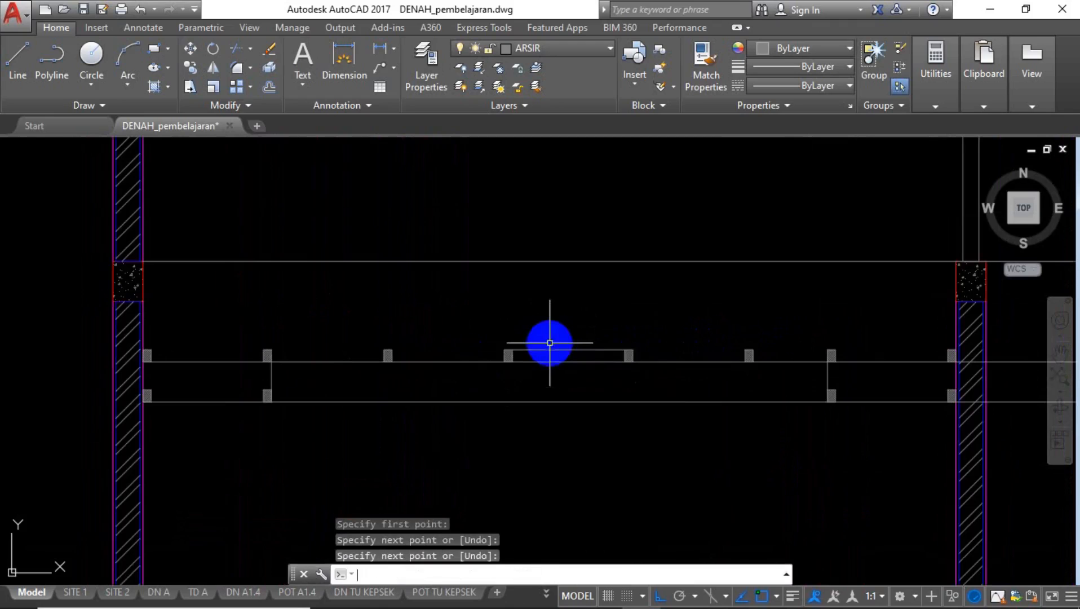
key(Return)
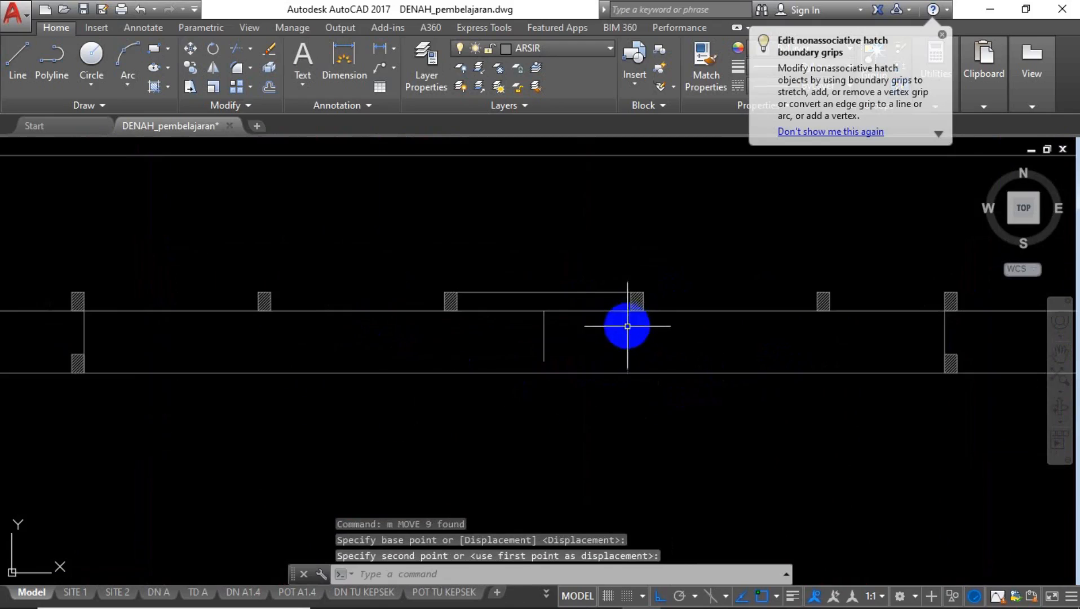
Erase the short vertical line hanging below the upper ceiling line between the two middle battens.
key(Escape)
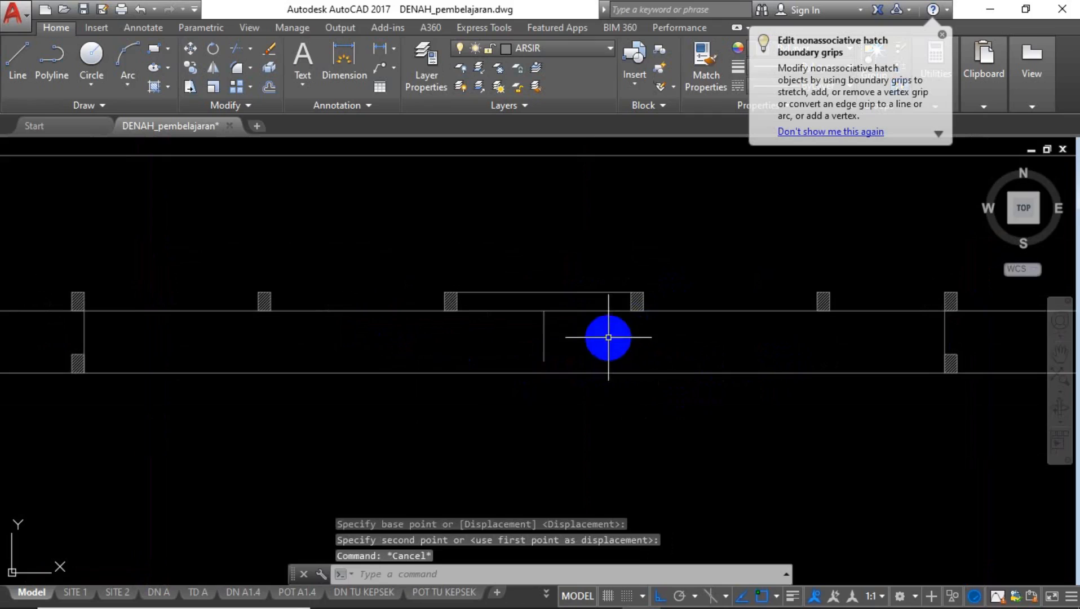
click(524, 343)
key(Delete)
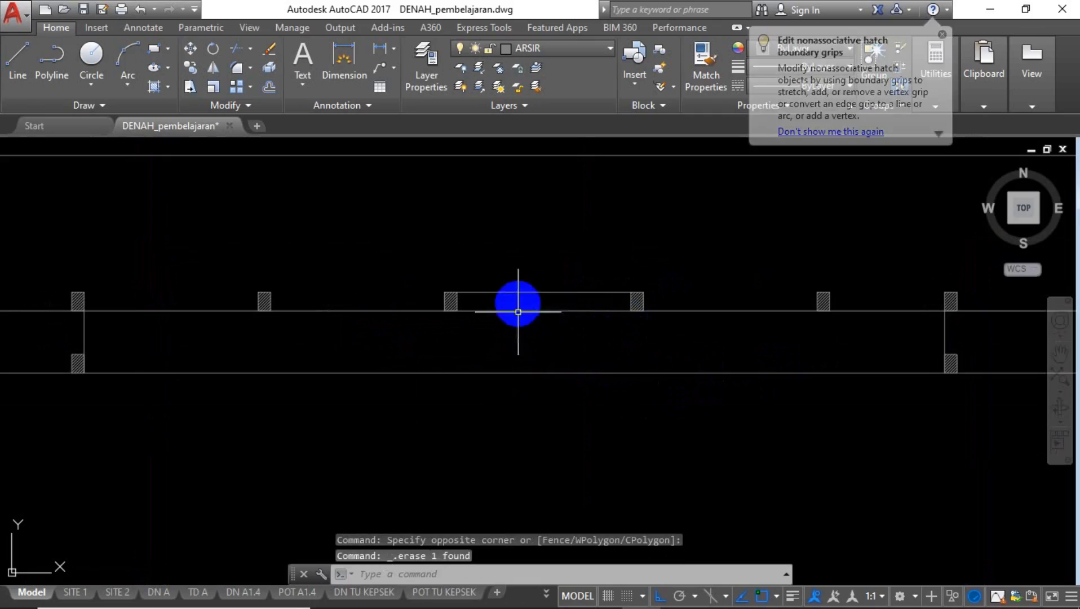
Review the battens in the new section's ceiling and examine the roof framing at the top of the reference section.
scroll(548, 307, down, 4)
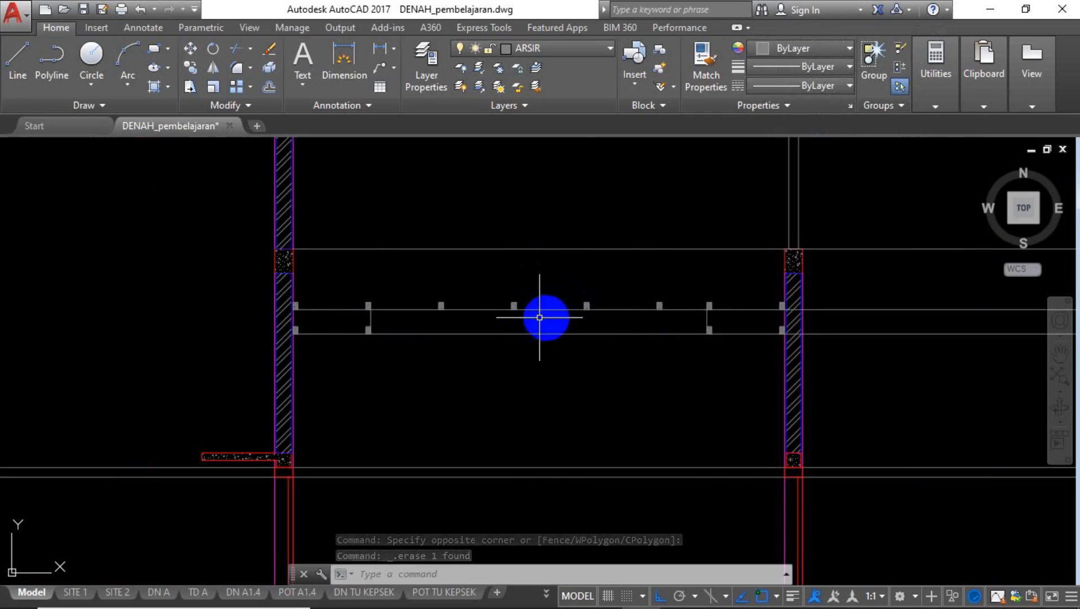
scroll(552, 352, down, 2)
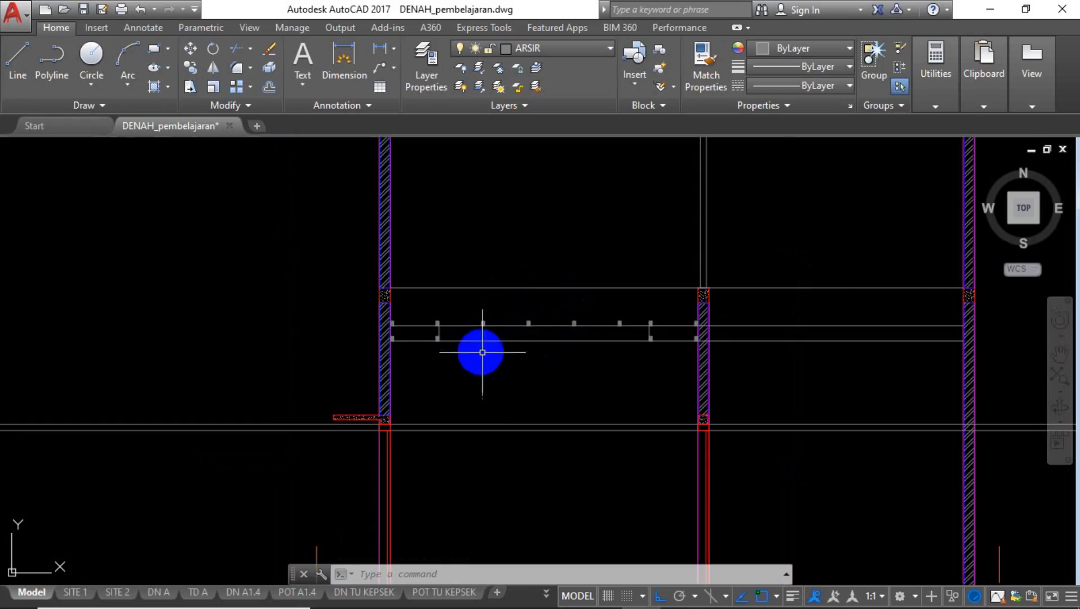
scroll(625, 338, down, 2)
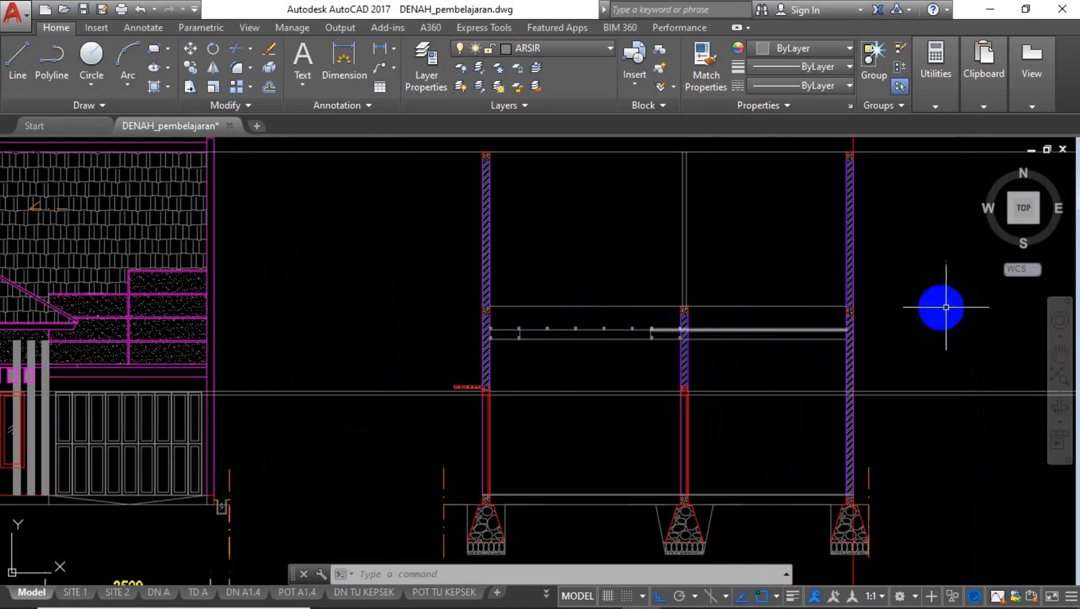
scroll(740, 325, up, 4)
scroll(832, 313, down, 4)
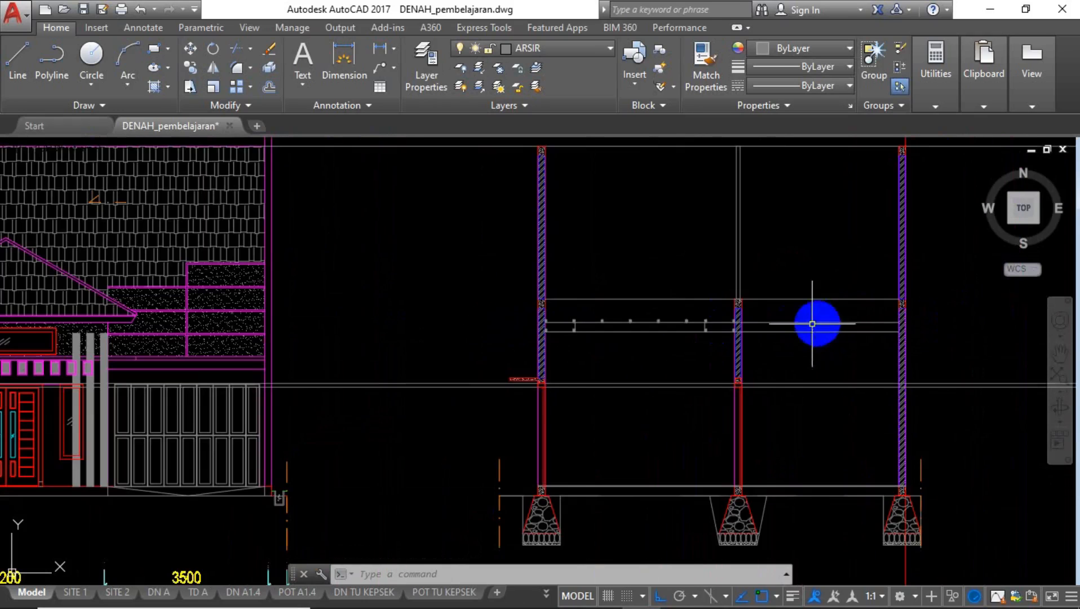
scroll(816, 314, up, 4)
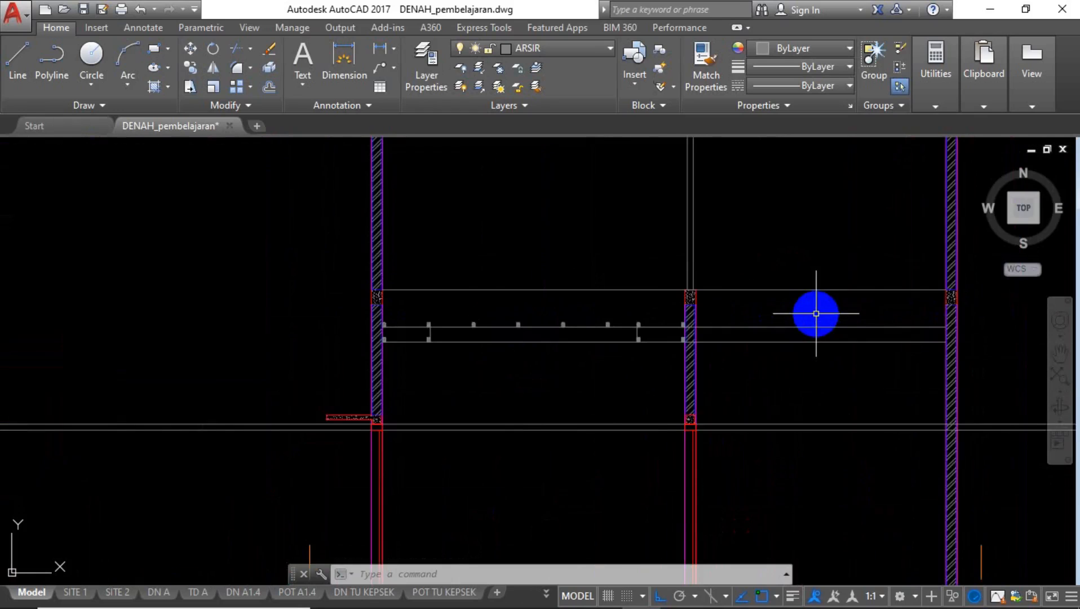
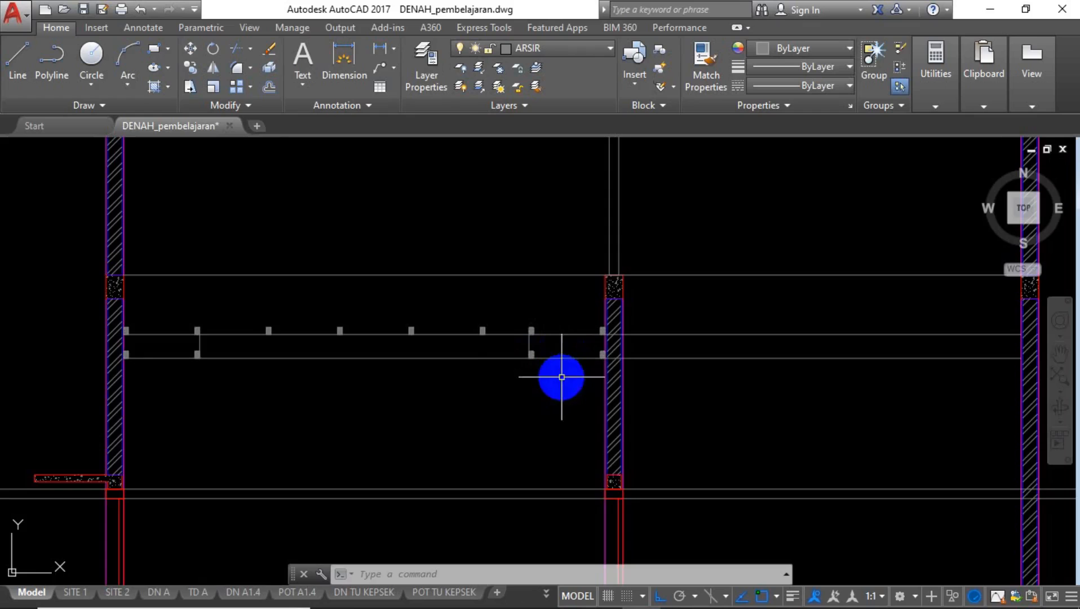
scroll(562, 376, down, 6)
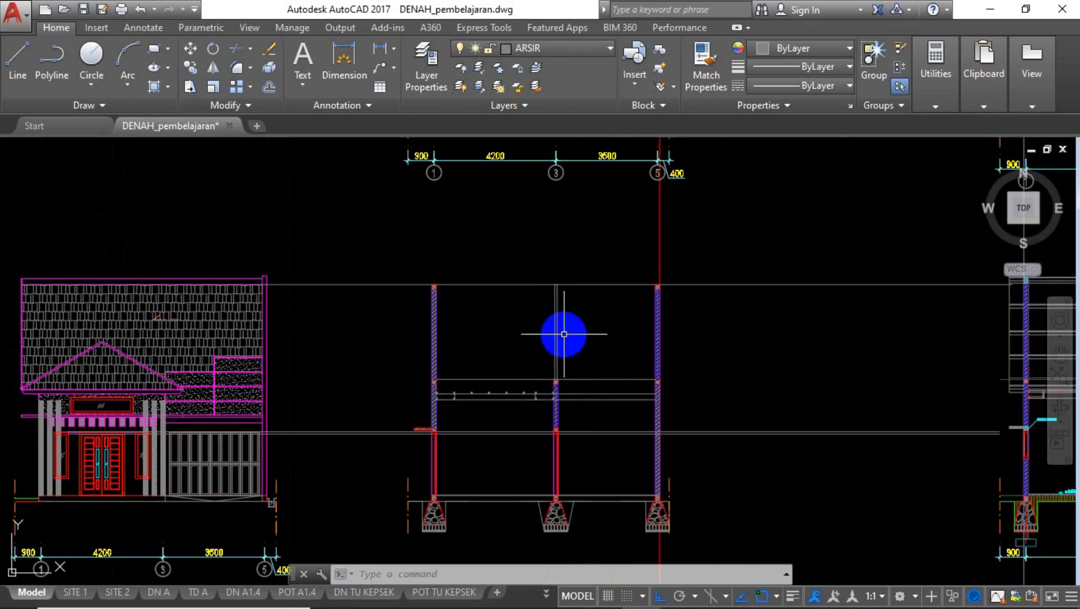
scroll(564, 333, up, 2)
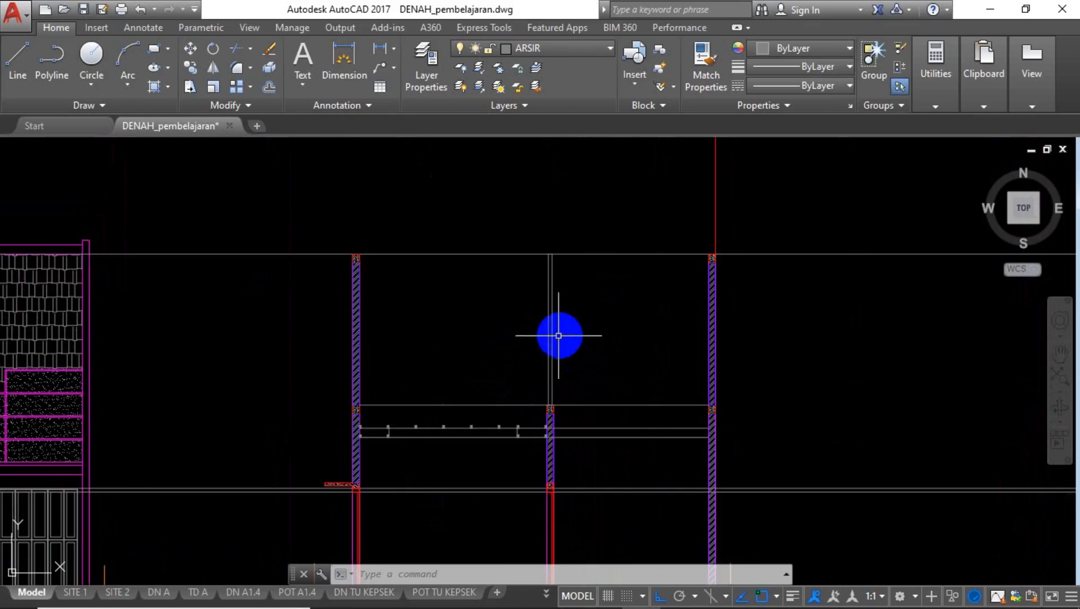
scroll(549, 355, down, 2)
scroll(784, 356, down, 3)
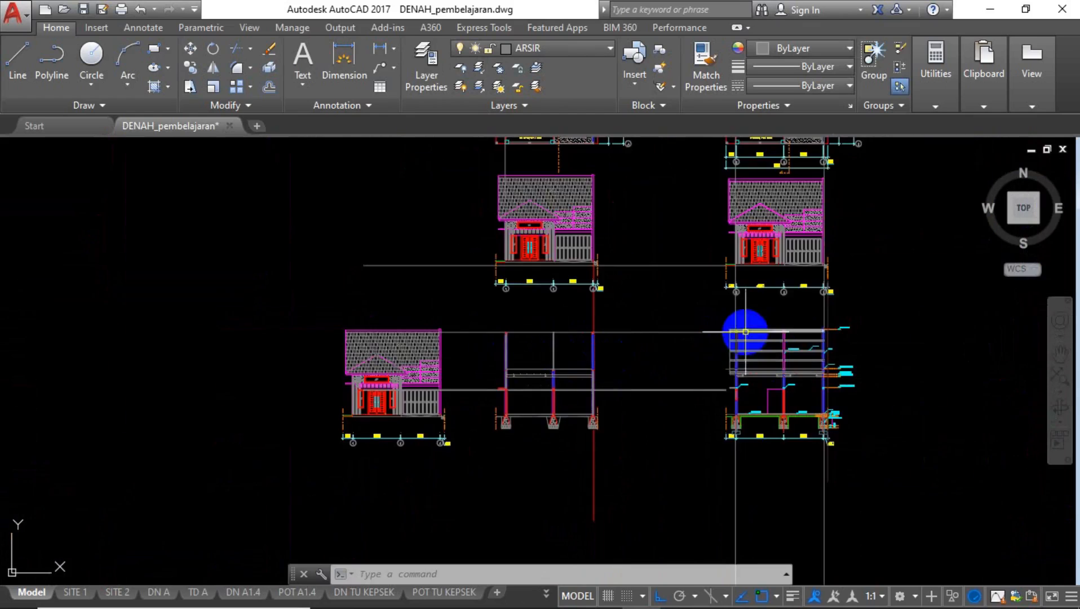
scroll(795, 352, up, 9)
middle_drag(816, 351, 690, 385)
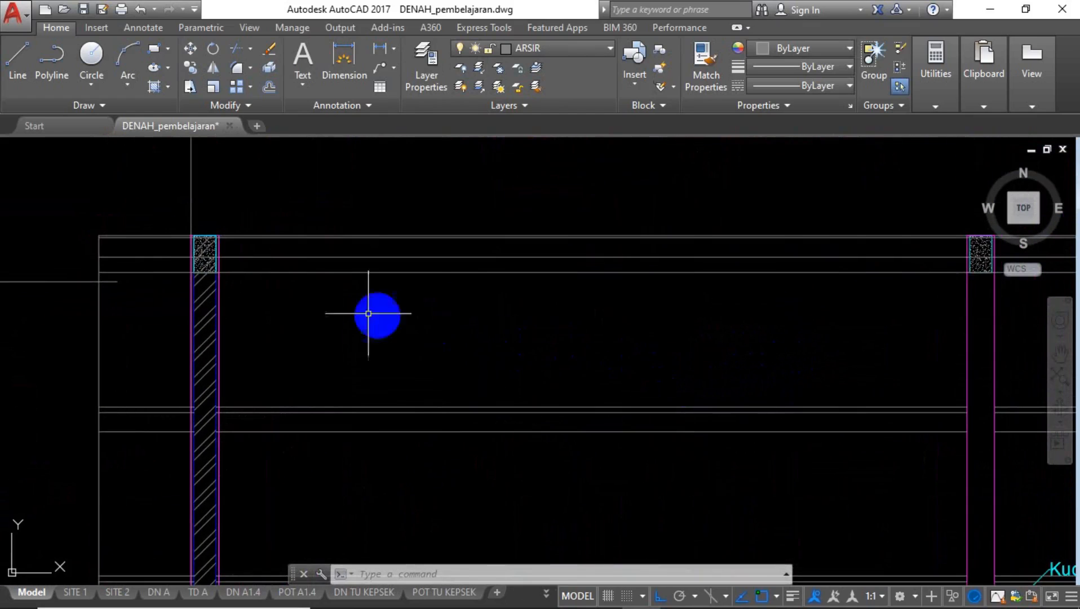
scroll(407, 280, down, 3)
scroll(723, 362, down, 5)
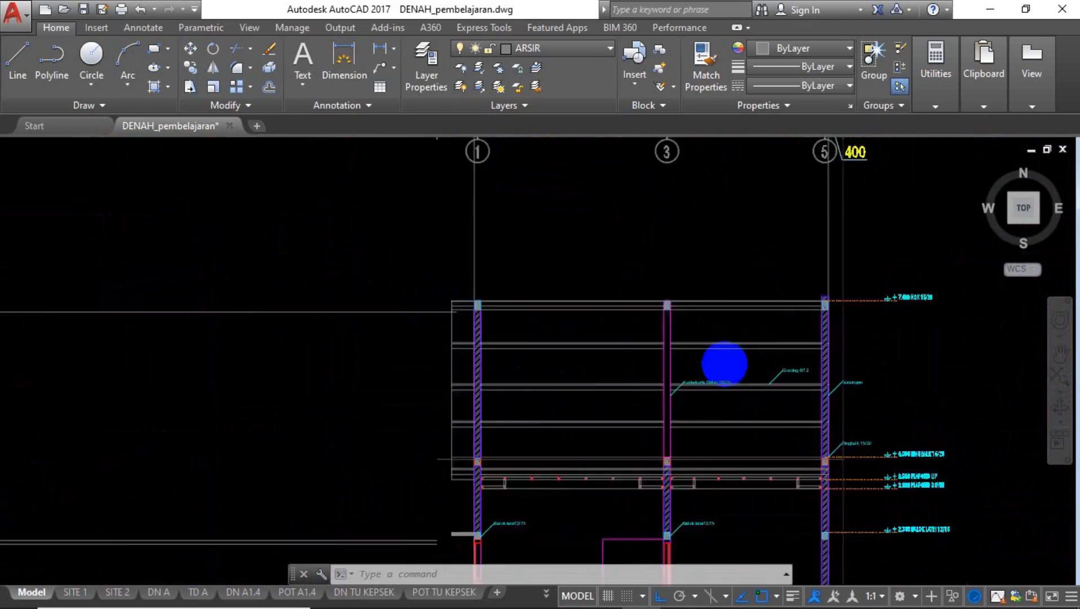
scroll(282, 386, up, 2)
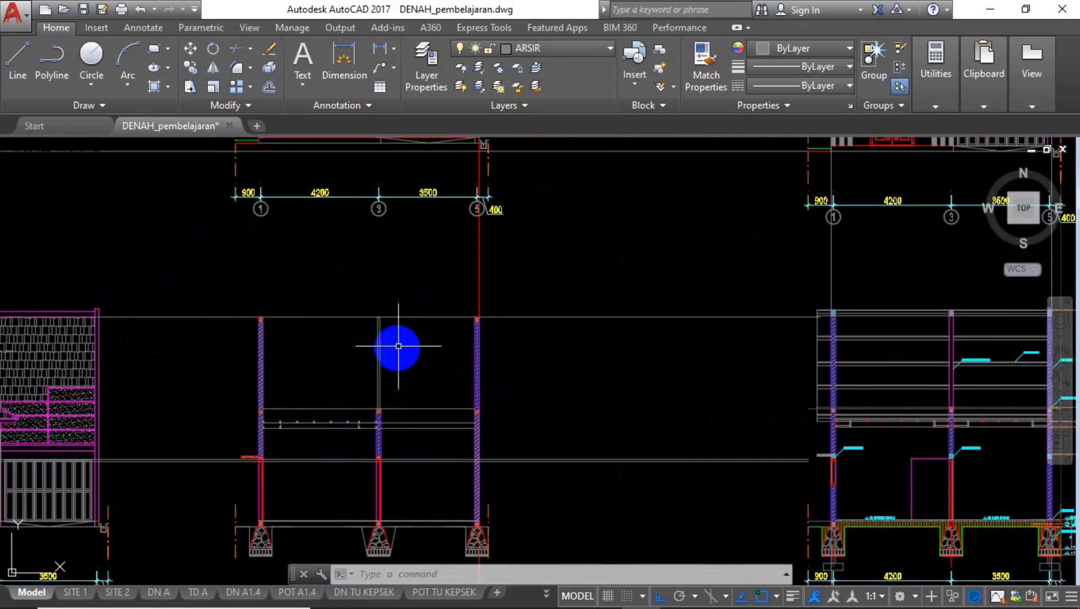
Copy the horizontal line along the top of the new section's walls down to the underside of the top concrete beam.
scroll(253, 323, up, 4)
click(362, 280)
click(340, 331)
scroll(331, 330, down, 3)
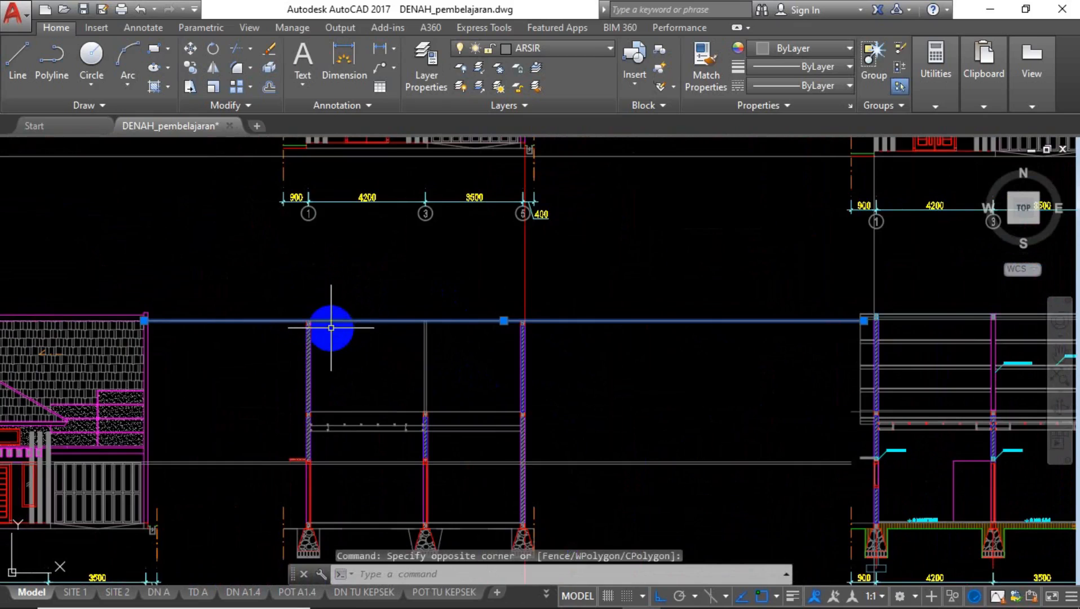
text(o)
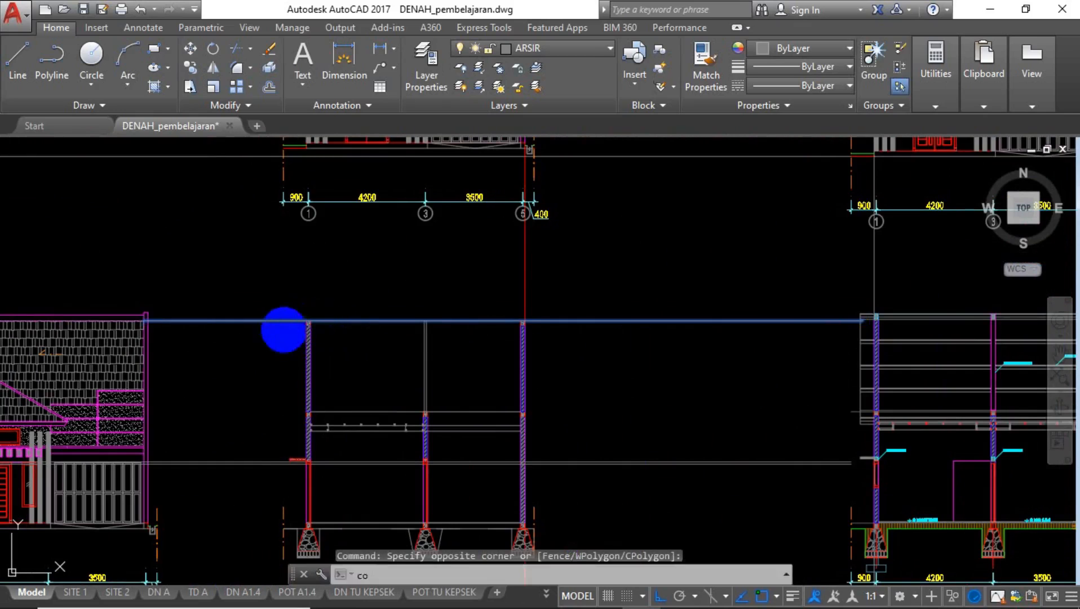
key(Return)
scroll(281, 324, up, 6)
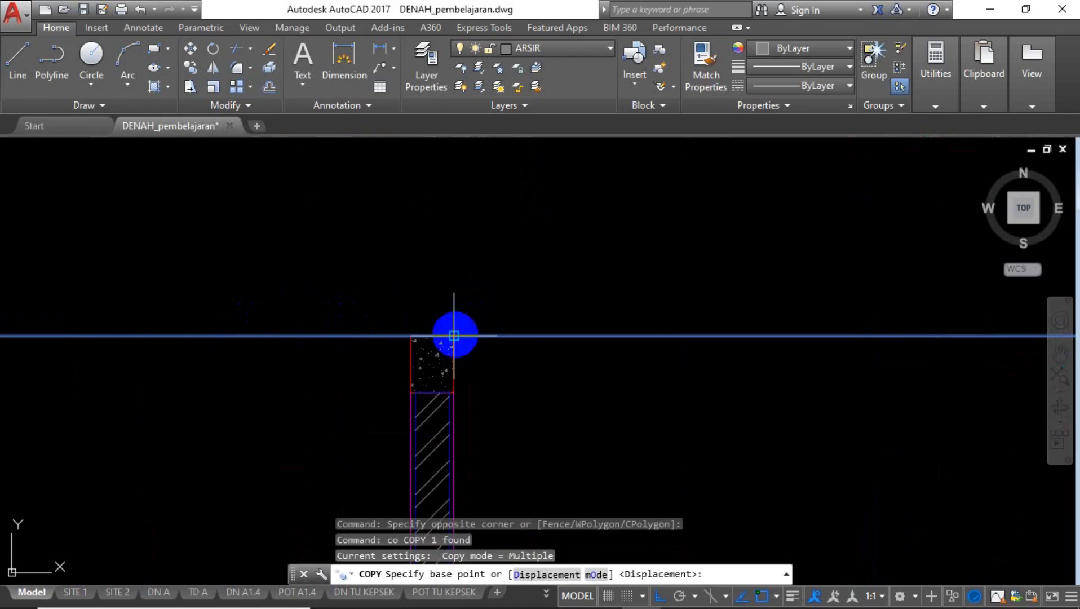
click(454, 336)
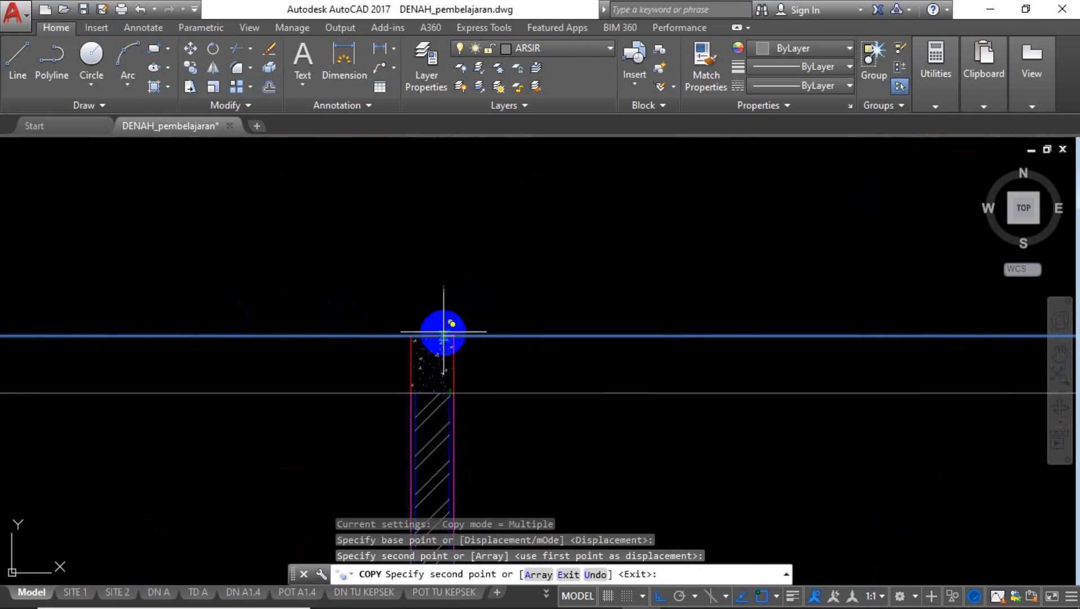
scroll(444, 332, down, 3)
scroll(617, 307, up, 3)
key(Escape)
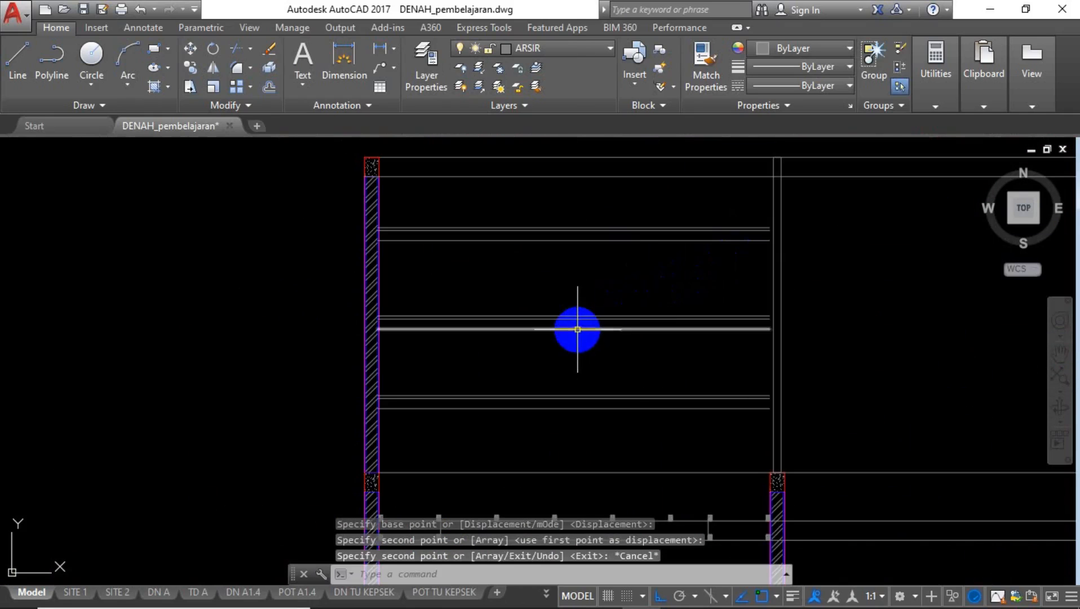
Extend the three sets of horizontal roof purlin lines to the inner face of the wall at axis 5.
text(c)
text(x)
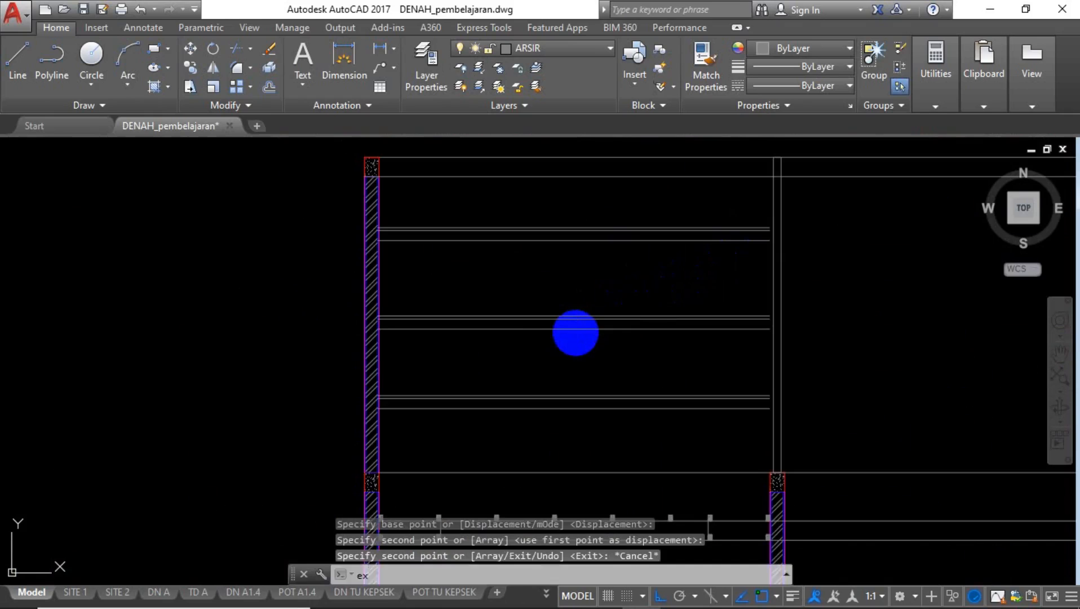
key(Return)
scroll(648, 332, down, 3)
scroll(733, 324, up, 3)
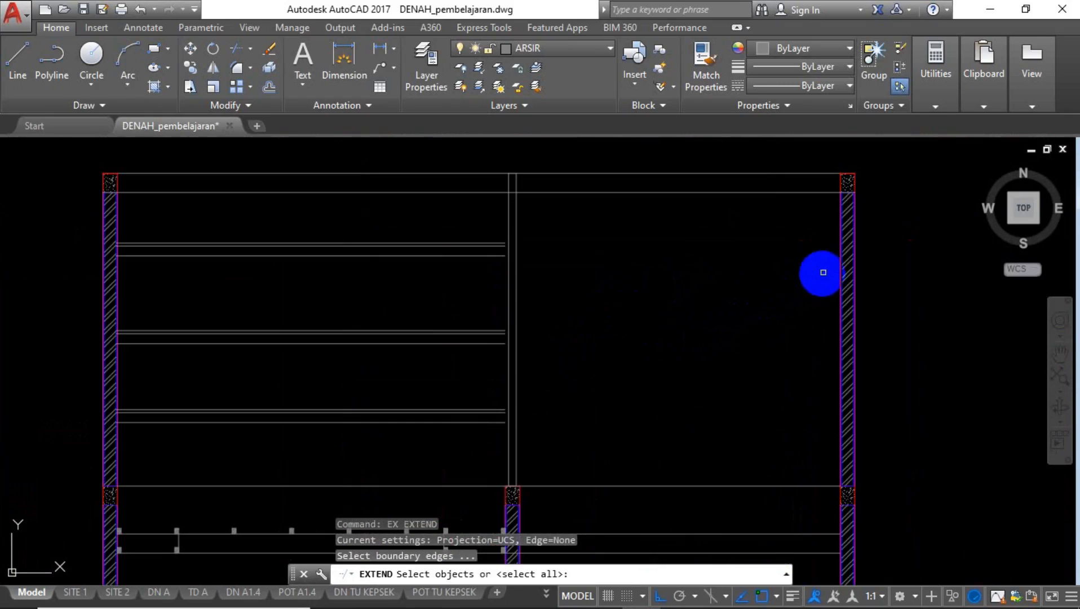
click(838, 222)
key(Return)
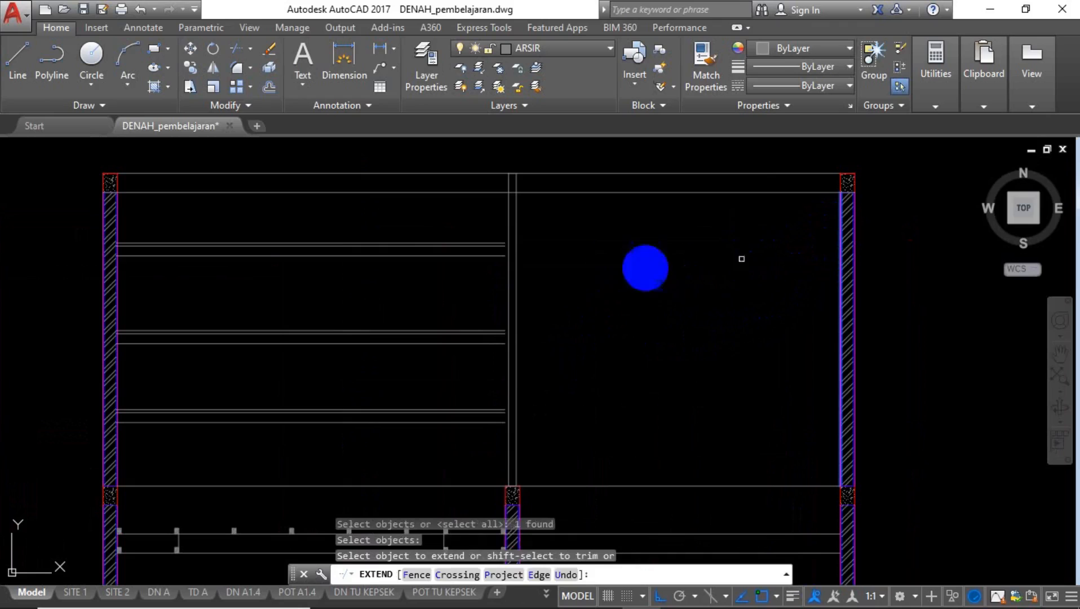
click(484, 226)
click(466, 436)
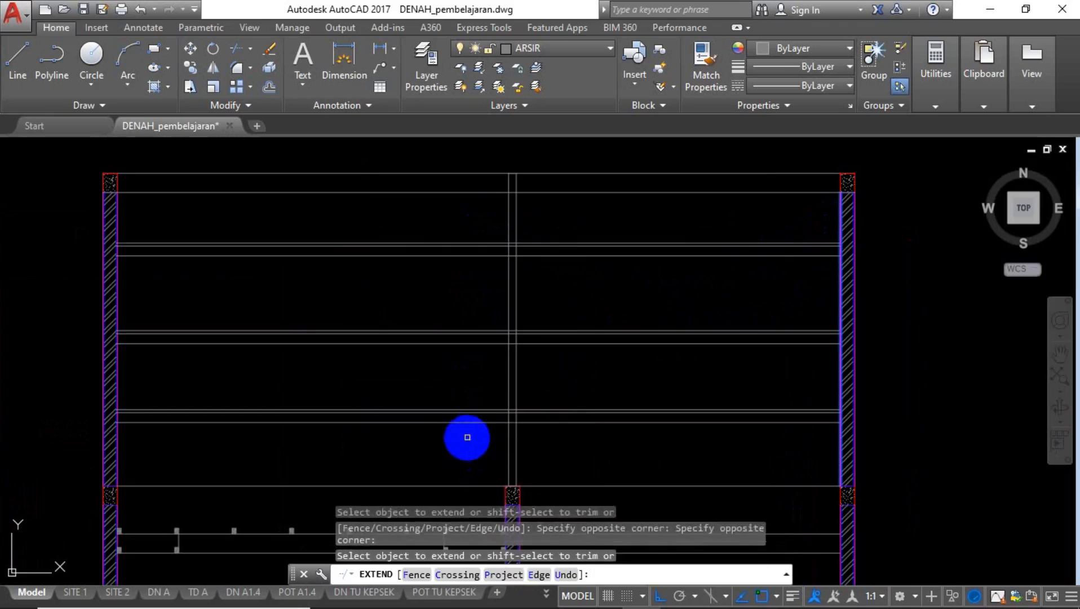
key(Escape)
Trim the purlin lines between the two vertical edges of the middle roof column at all three levels.
scroll(485, 401, up, 4)
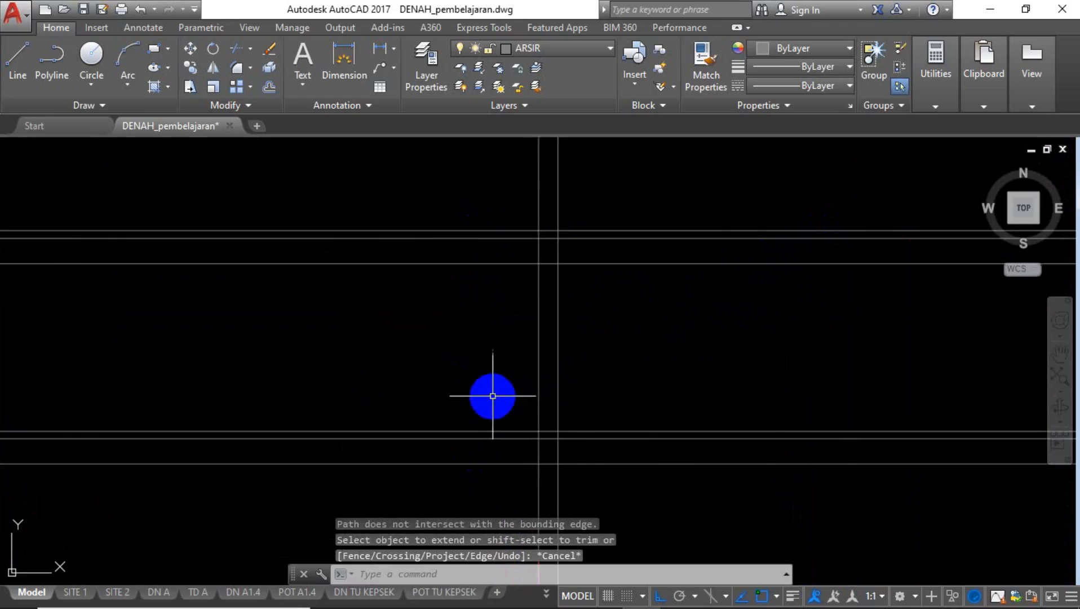
text(tr)
key(Return)
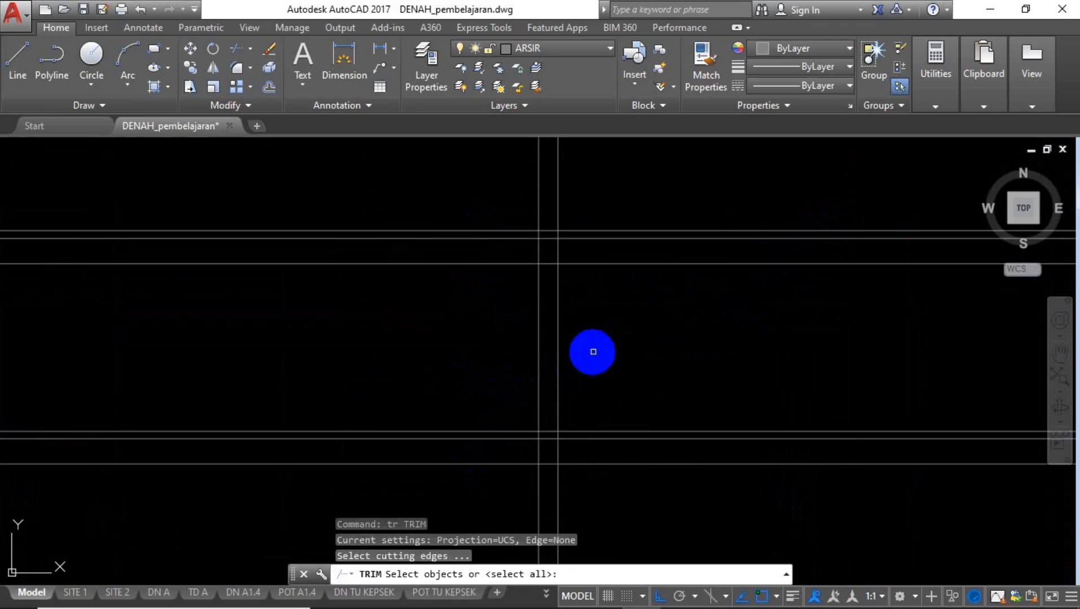
click(637, 366)
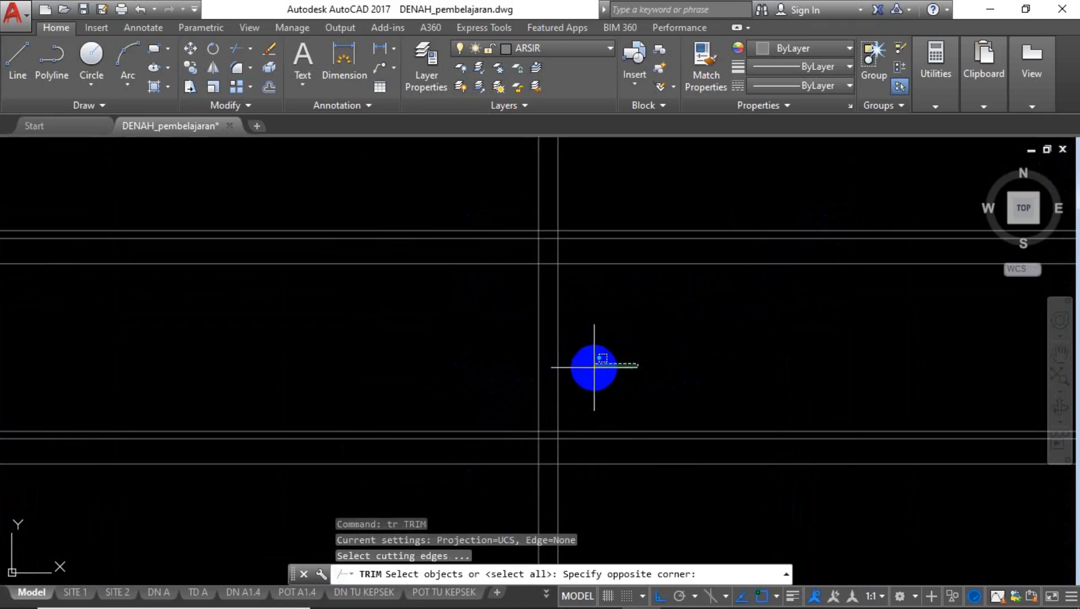
click(525, 378)
key(Return)
scroll(616, 327, down, 3)
scroll(602, 240, up, 4)
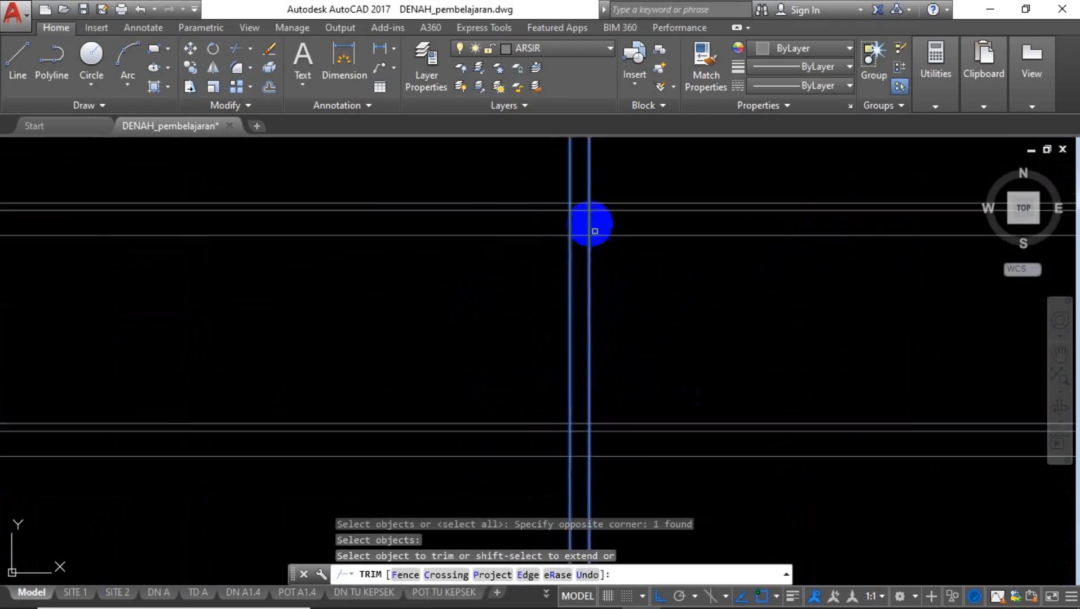
click(576, 178)
click(571, 284)
scroll(620, 214, down, 3)
scroll(603, 265, up, 3)
scroll(617, 265, up, 2)
click(618, 263)
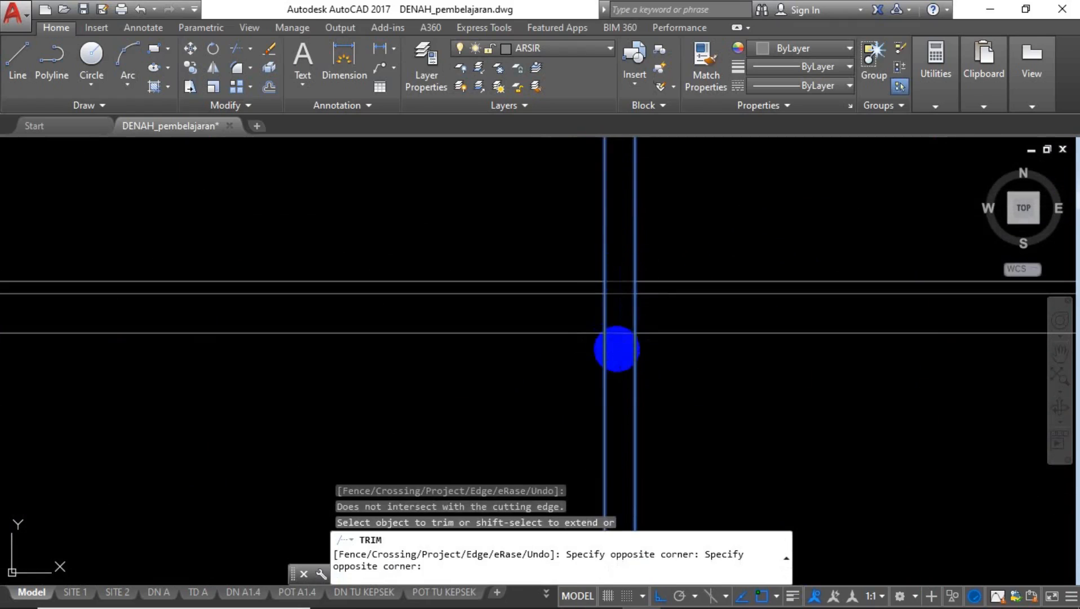
click(617, 347)
scroll(628, 234, down, 4)
scroll(631, 310, up, 4)
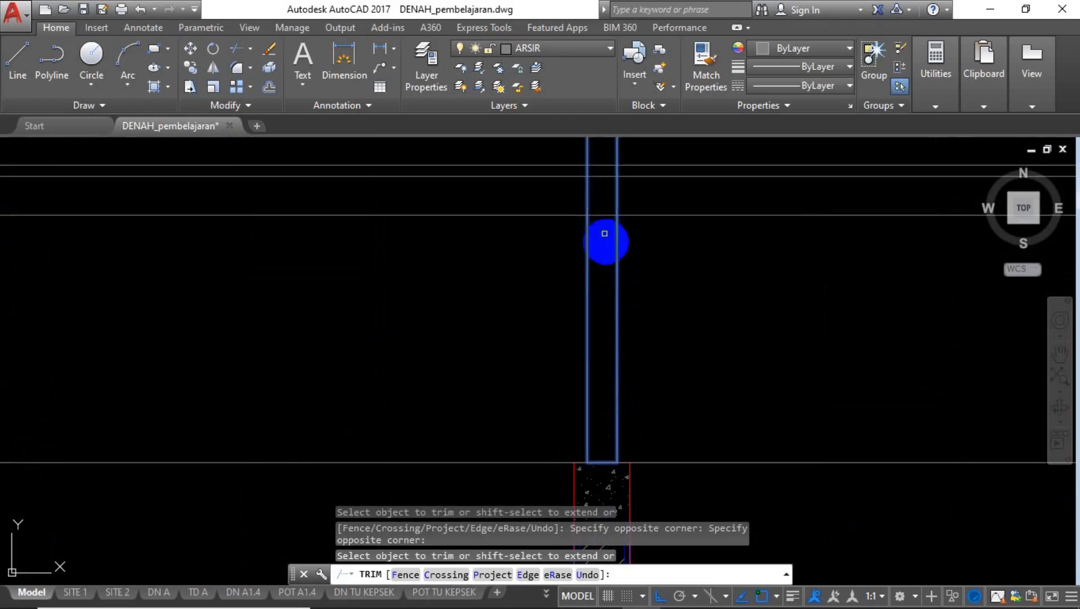
click(605, 170)
scroll(618, 278, down, 5)
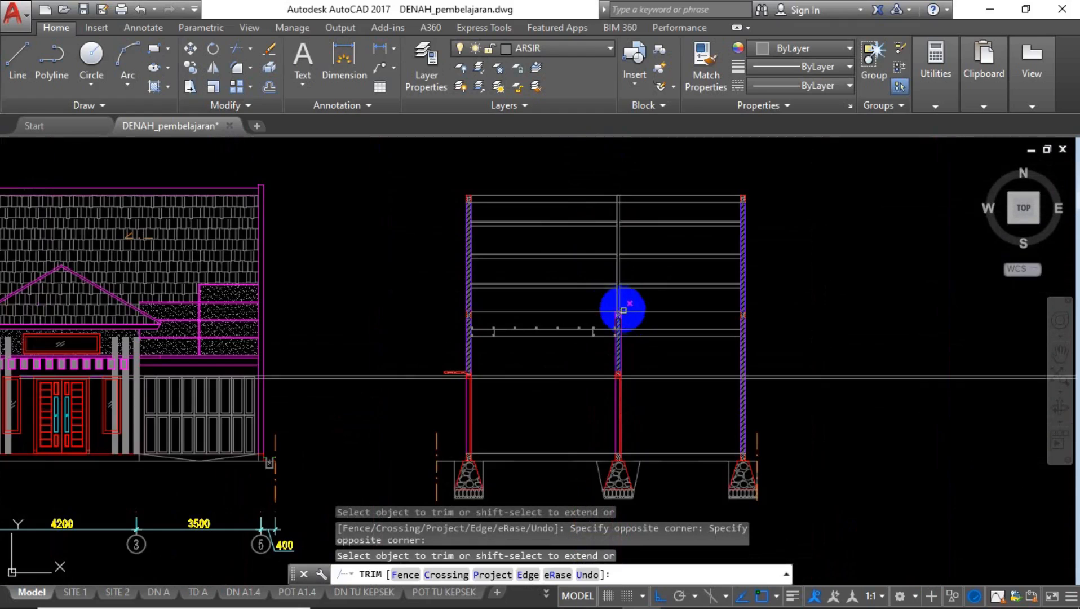
key(Escape)
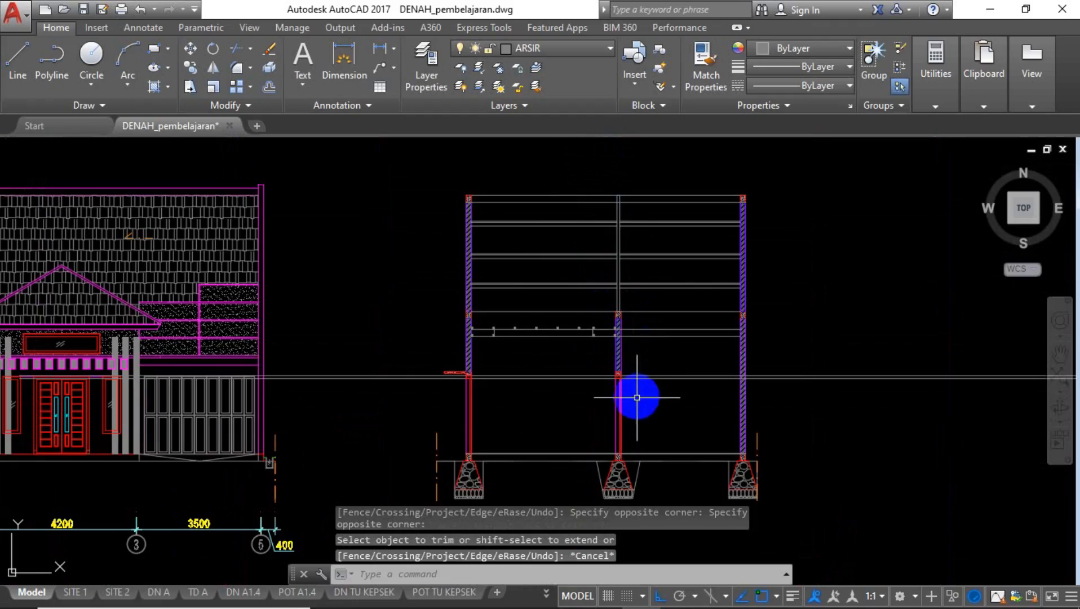
Examine the opening outline beside the middle wall in the reference section and locate the matching opening near R. TIDUR 1 on the floor plan.
scroll(632, 392, up, 2)
scroll(602, 384, down, 3)
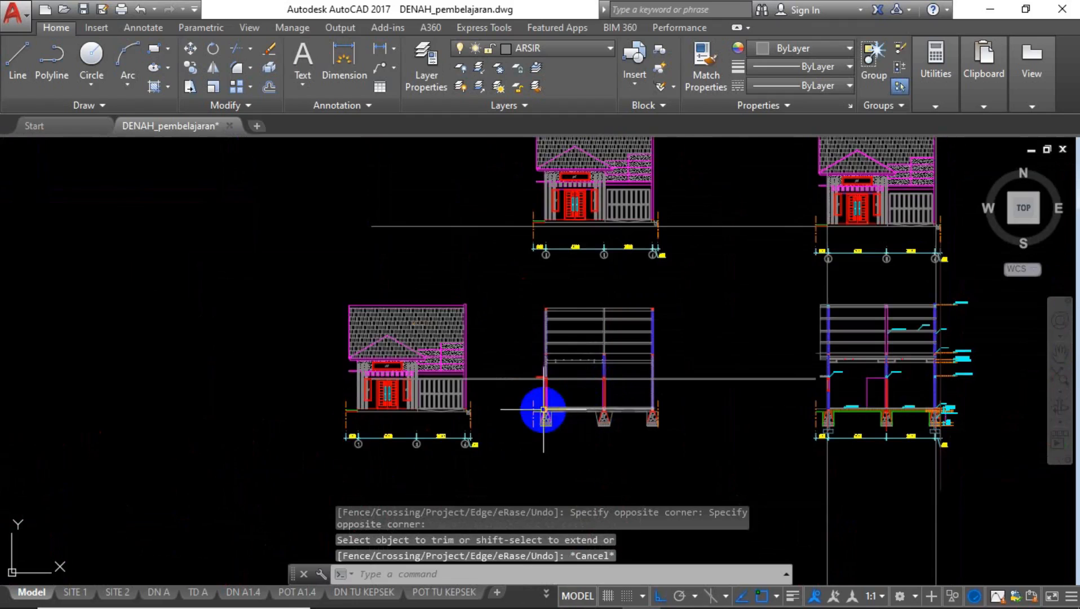
scroll(593, 381, down, 2)
scroll(592, 372, down, 2)
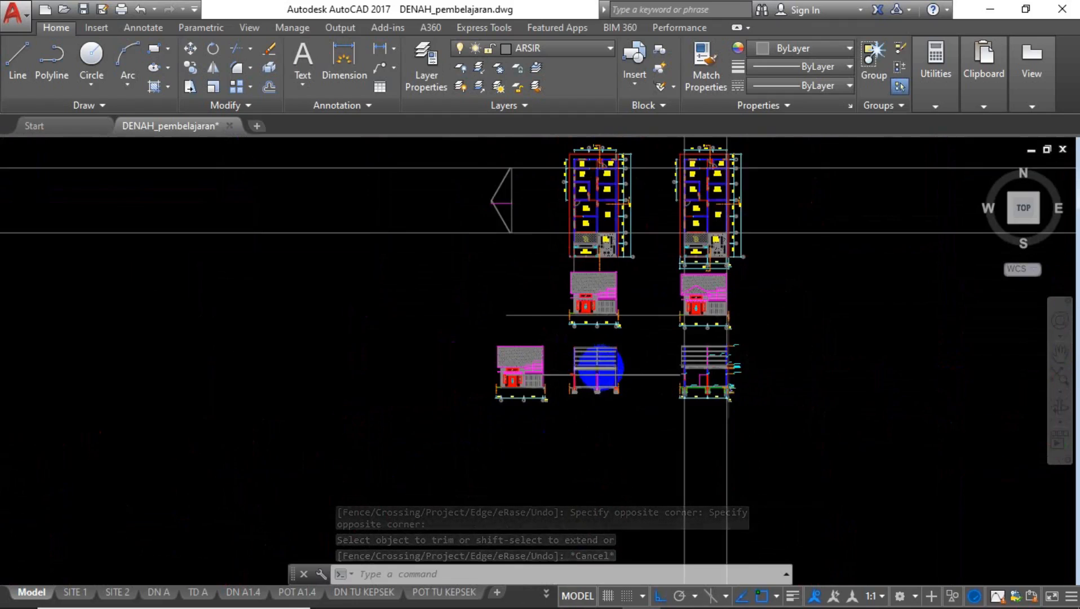
scroll(786, 379, up, 4)
scroll(846, 403, up, 4)
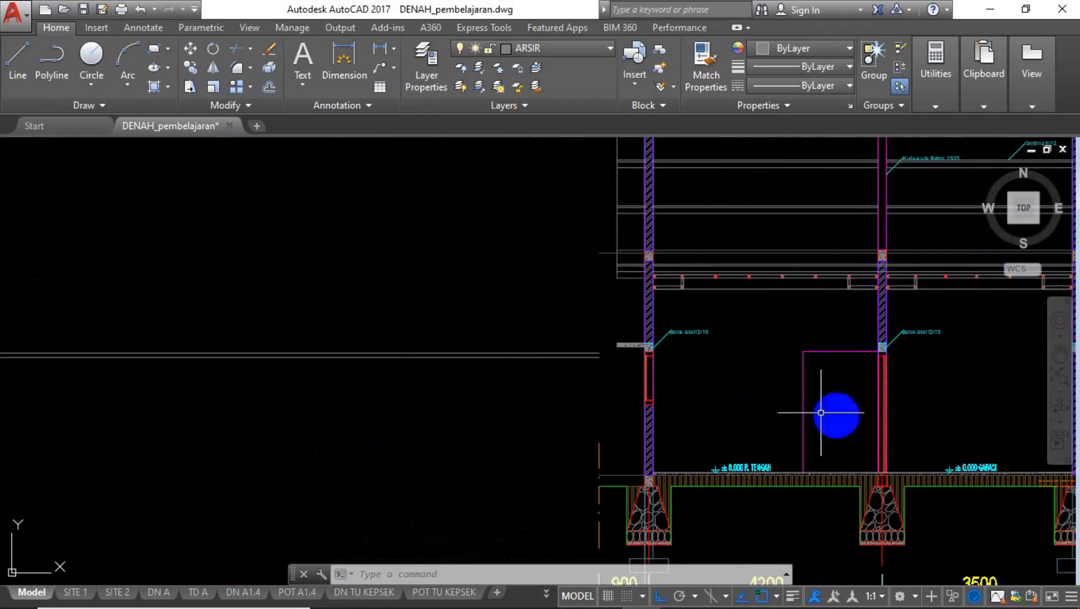
scroll(831, 420, down, 4)
mouse_move(772, 262)
middle_down()
mouse_move(730, 404)
mouse_move(735, 561)
middle_up()
scroll(564, 259, up, 4)
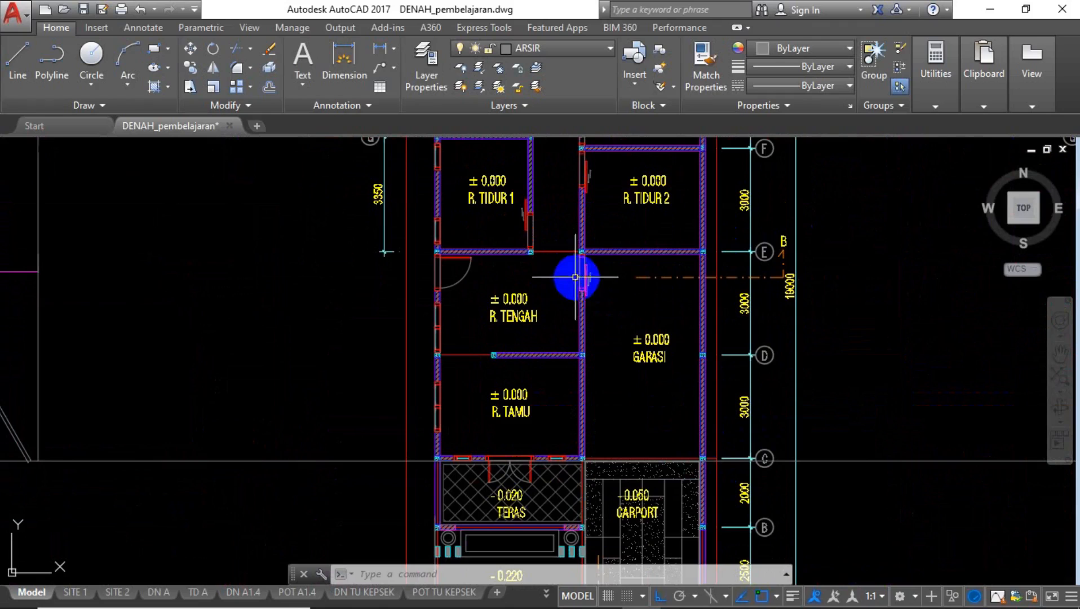
middle_drag(557, 233, 555, 390)
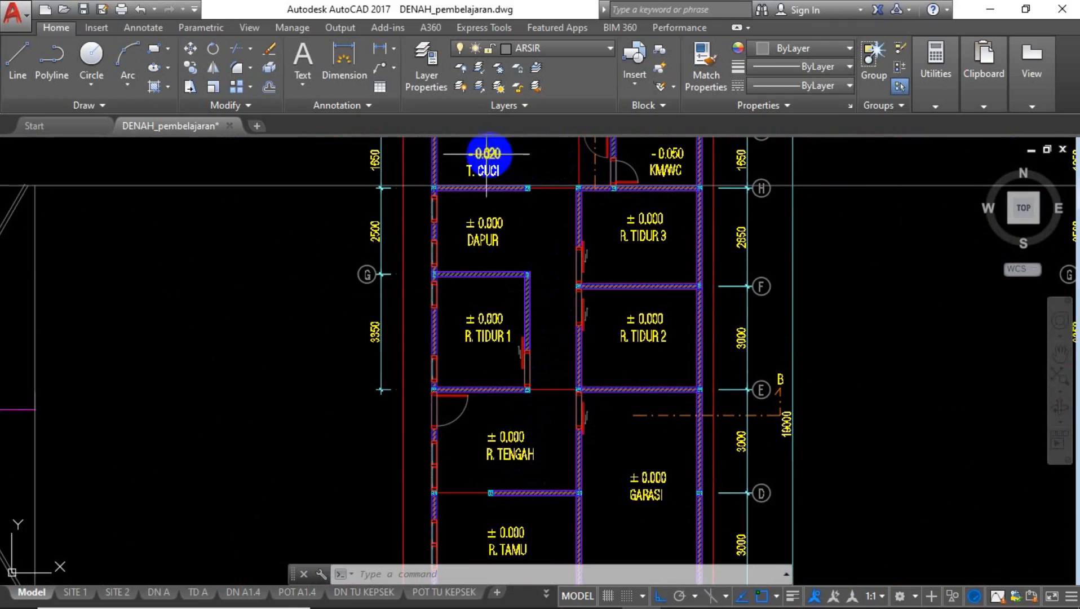
Measure the opening between the R. TIDUR 1 corner column and the R. TIDUR 2 wall on the floor plan.
click(348, 56)
scroll(528, 389, up, 6)
key(Return)
click(518, 403)
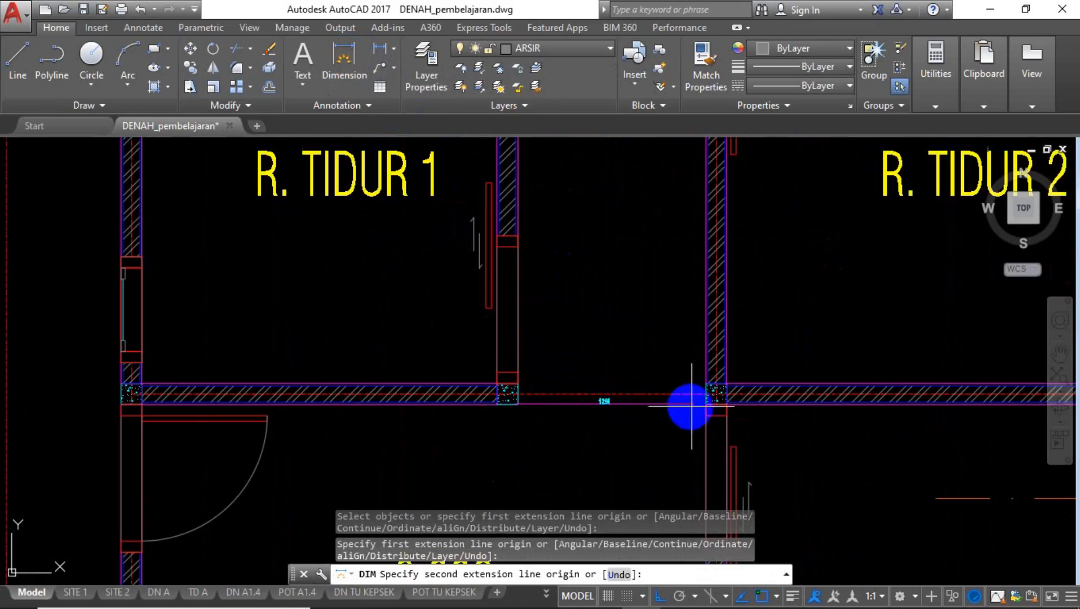
scroll(698, 406, up, 2)
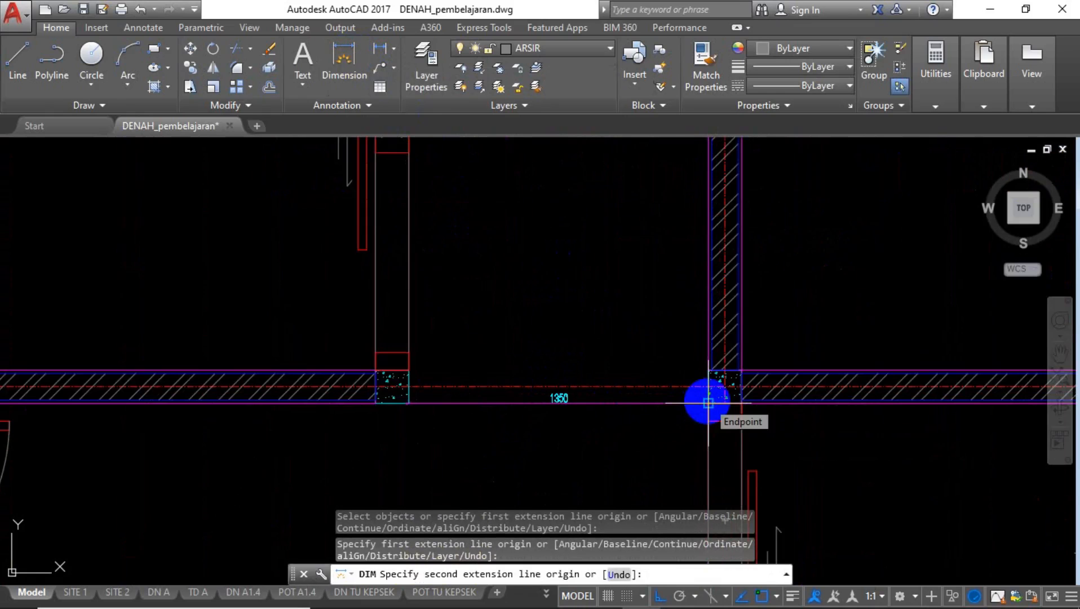
key(Escape)
Offset the left face line of the new section's middle wall 1350 to the left.
scroll(602, 261, down, 8)
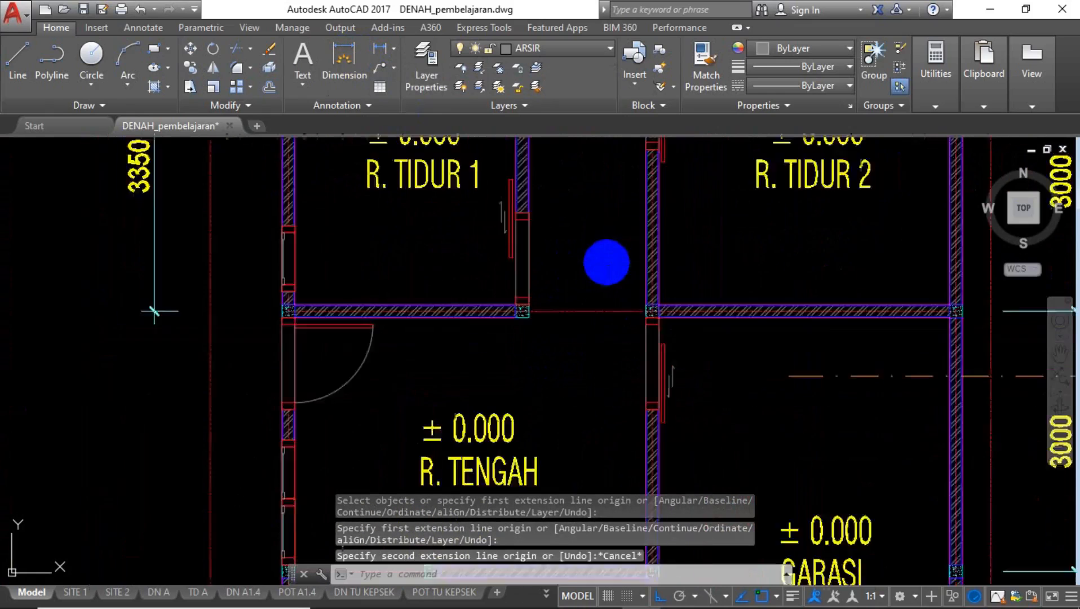
scroll(603, 265, down, 2)
middle_drag(622, 465, 621, 250)
scroll(600, 313, up, 12)
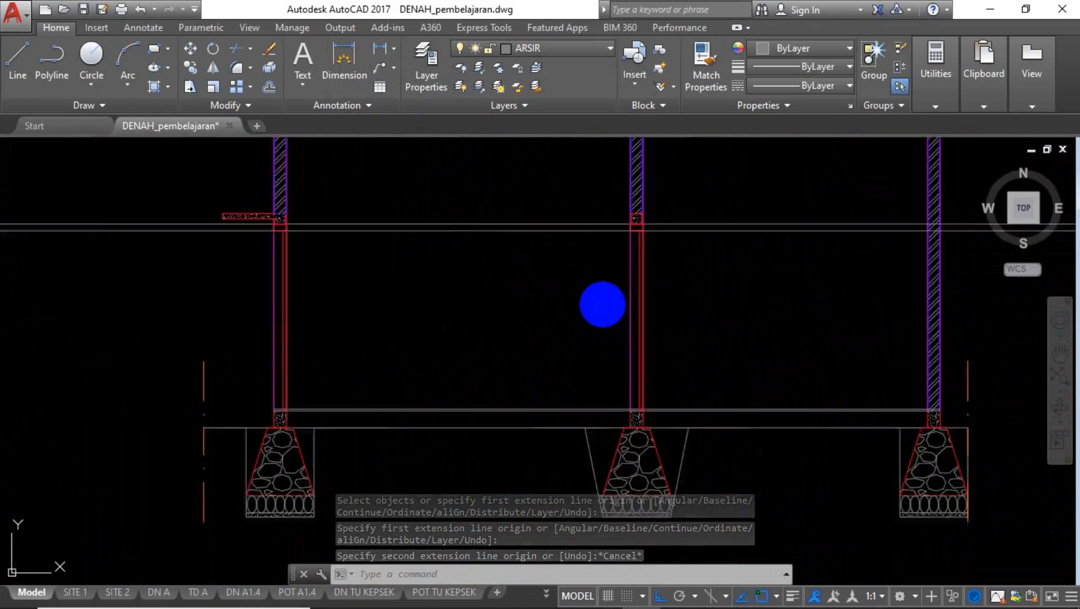
scroll(603, 303, down, 2)
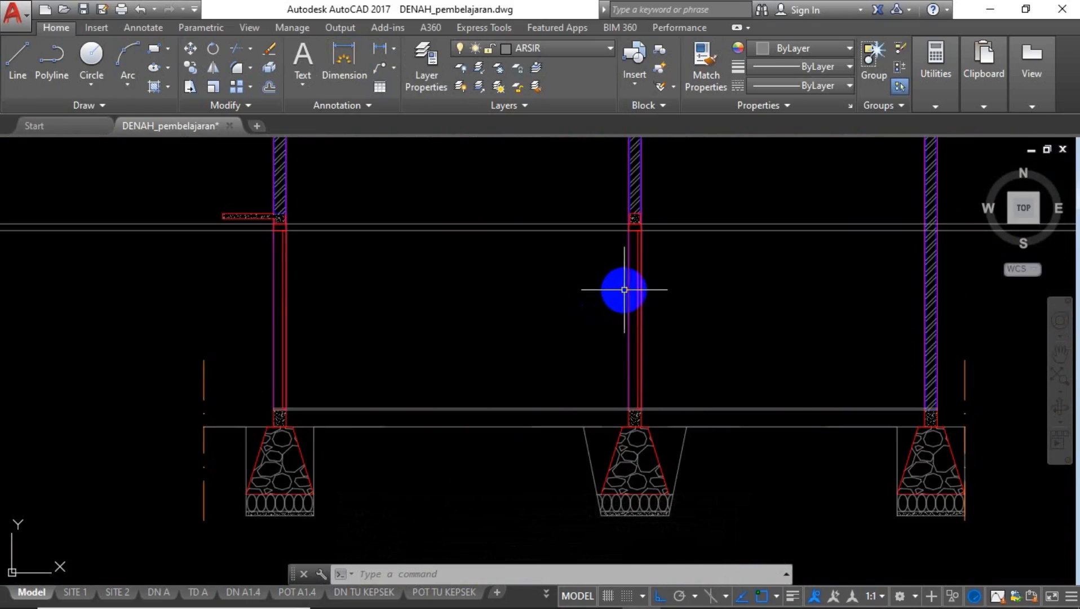
text(o)
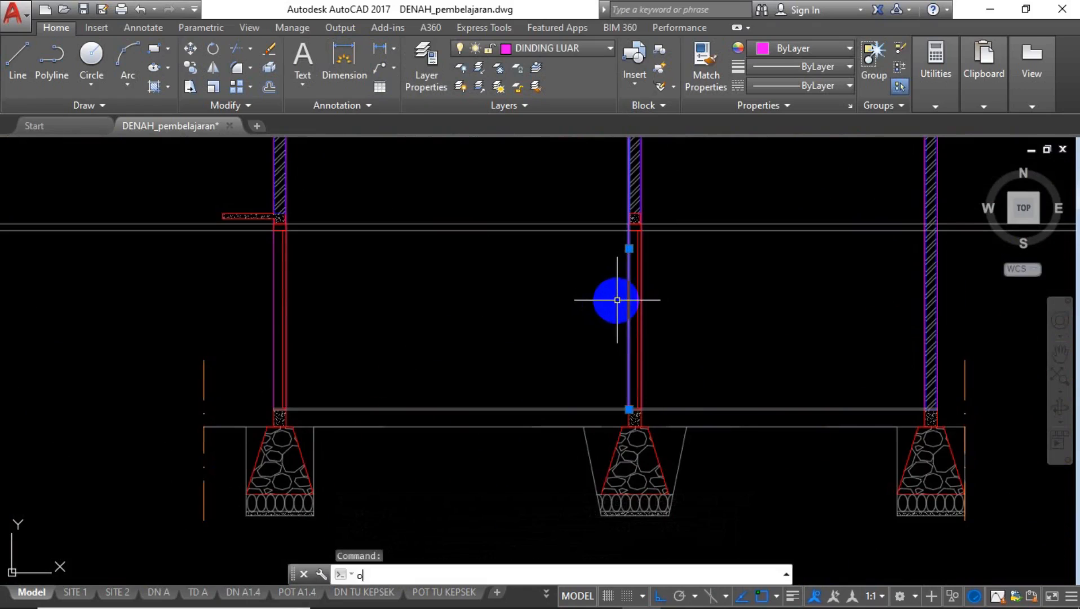
key(Return)
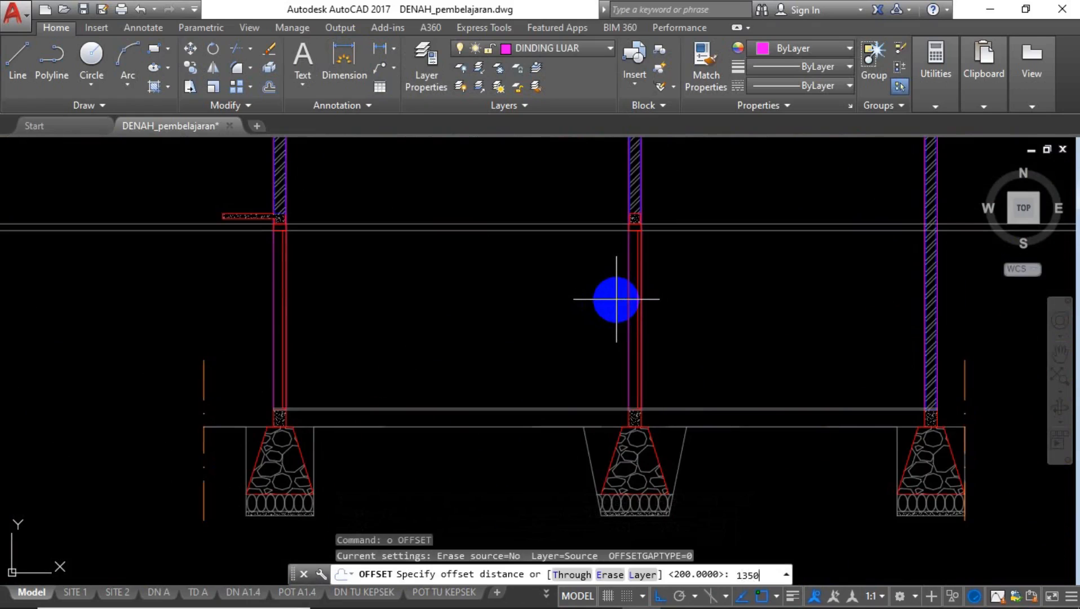
text(1350)
key(Return)
click(515, 351)
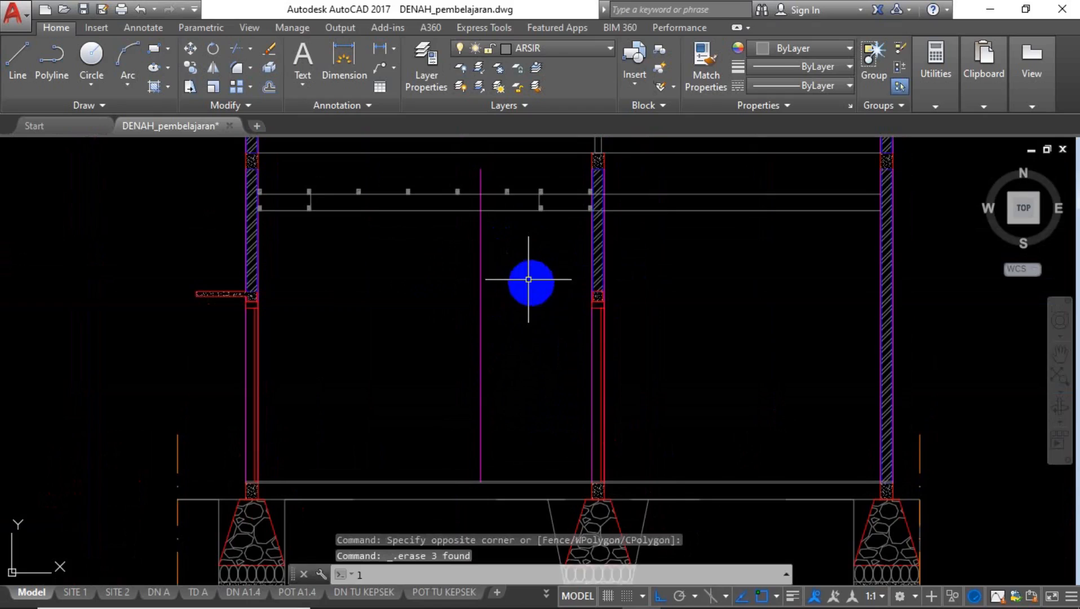
Draw a horizontal line from the lower left corner of the middle wall's lintel beam to the offset vertical line.
key(Return)
scroll(558, 297, up, 4)
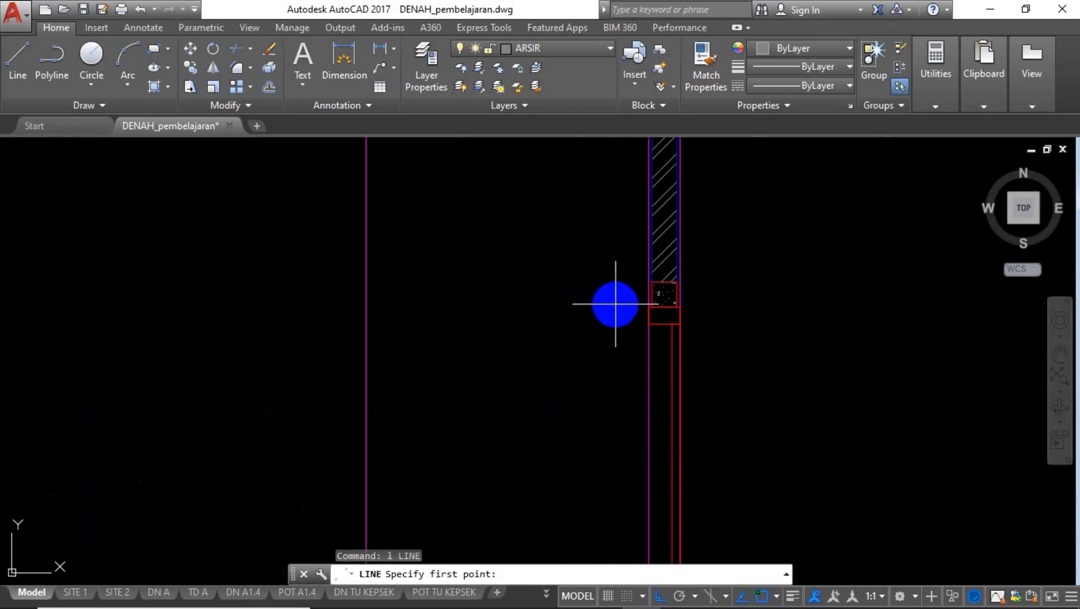
click(649, 308)
click(367, 307)
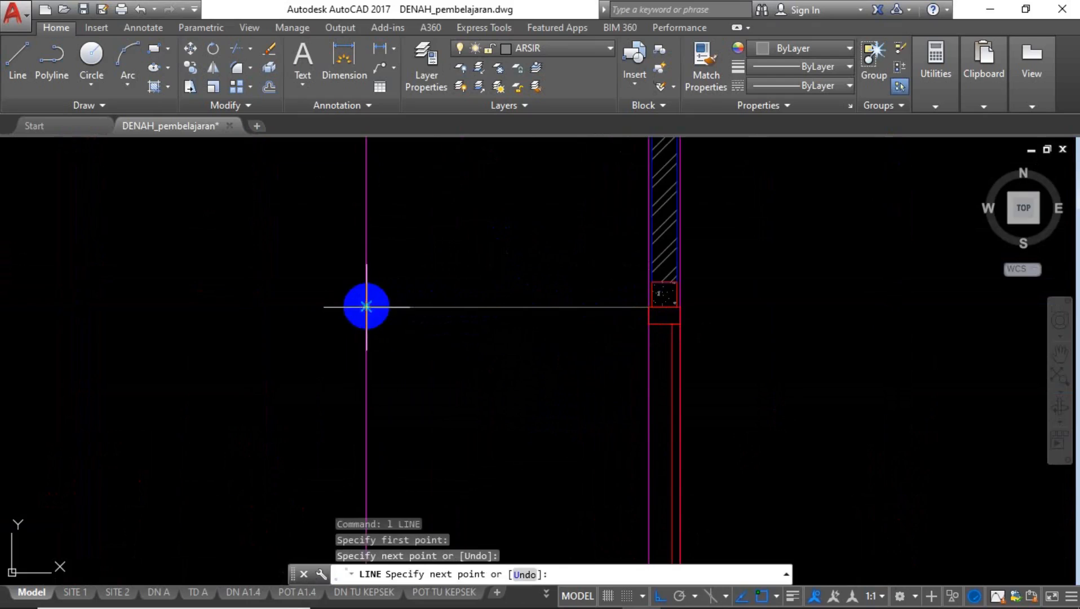
key(Return)
Trim the part of the offset vertical line above the new horizontal line to close the opening outline.
text(tr)
key(Return)
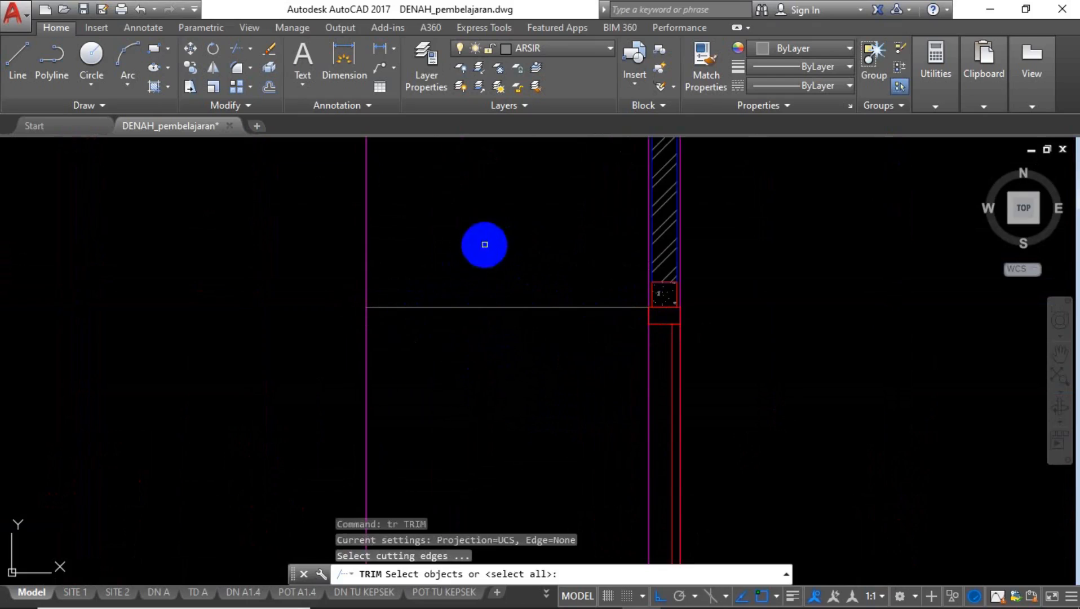
click(485, 243)
click(429, 359)
key(Return)
click(418, 231)
click(366, 289)
scroll(471, 373, down, 8)
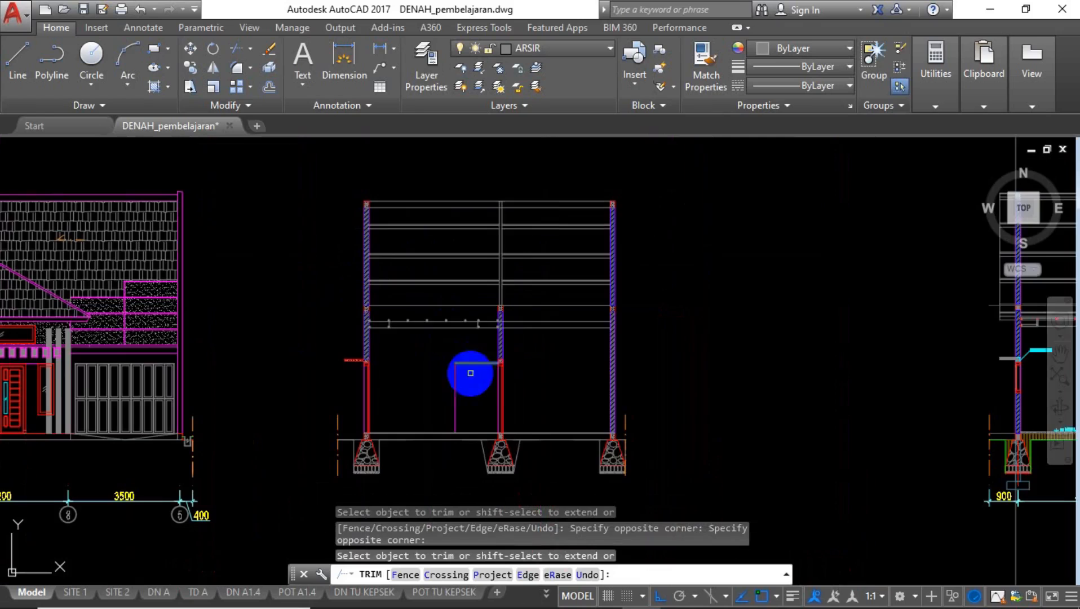
click(458, 384)
key(Escape)
scroll(456, 367, down, 4)
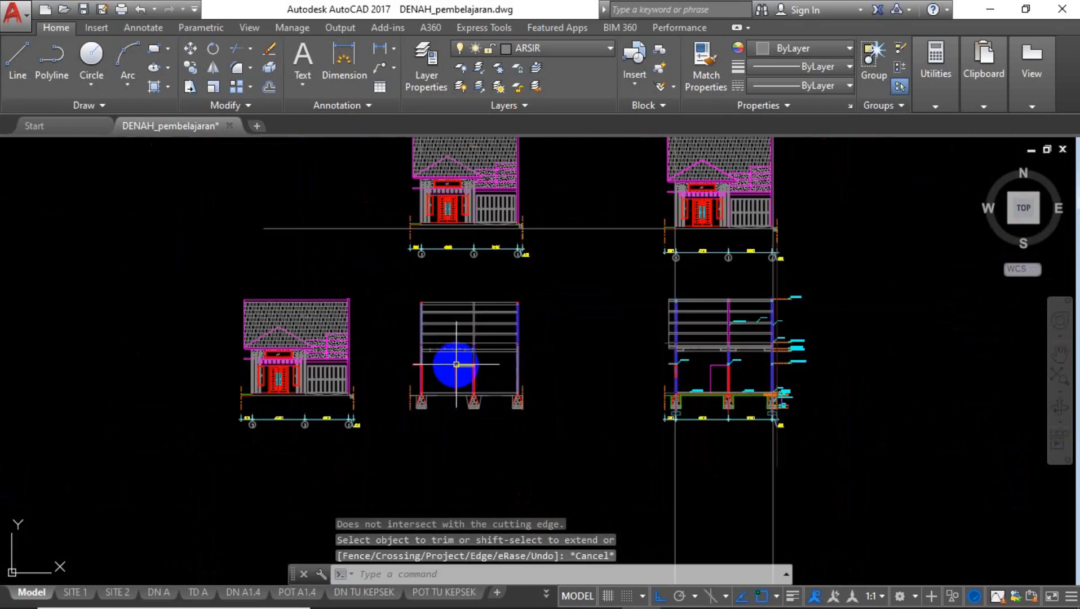
Review the new section against the reference section's level labels for the ring beam, upper and lower ceilings, and lintel beam.
scroll(456, 363, up, 4)
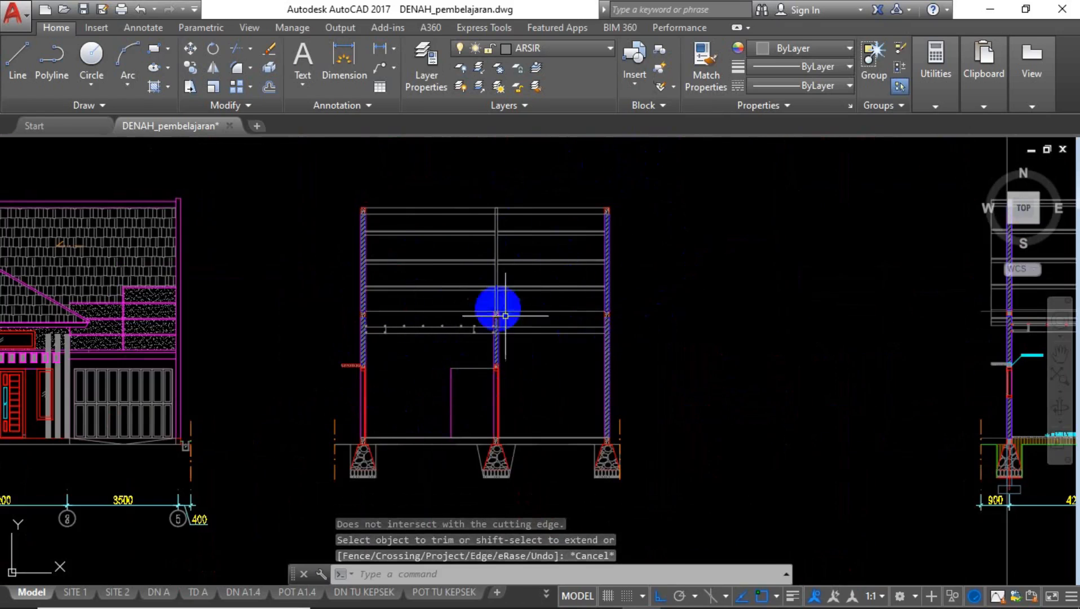
scroll(473, 458, up, 4)
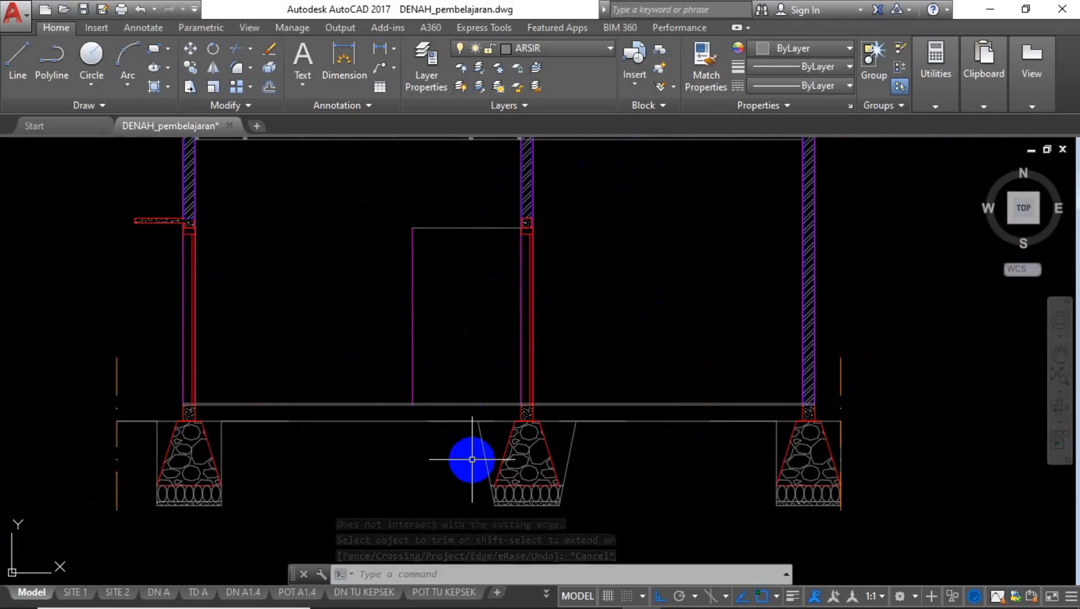
scroll(496, 459, down, 4)
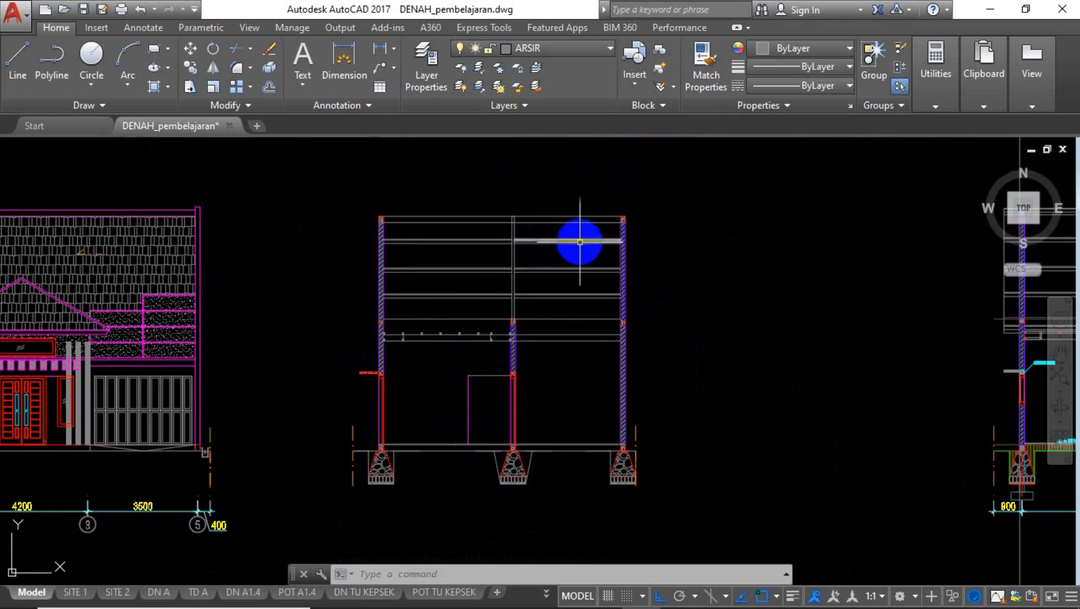
scroll(519, 325, down, 4)
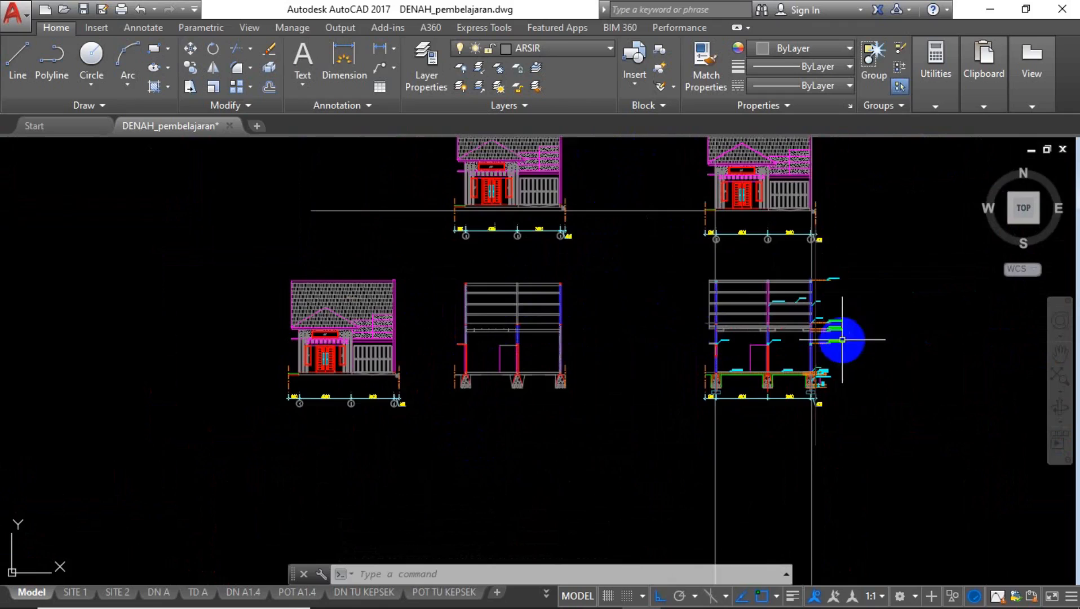
scroll(838, 329, up, 6)
scroll(803, 287, up, 4)
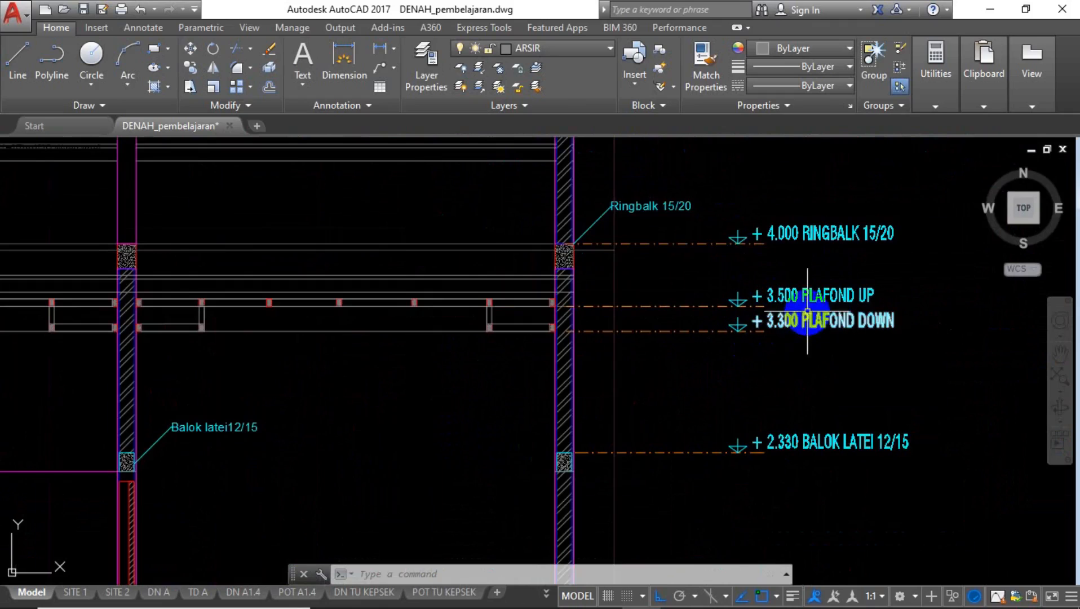
scroll(785, 463, up, 2)
scroll(771, 451, down, 2)
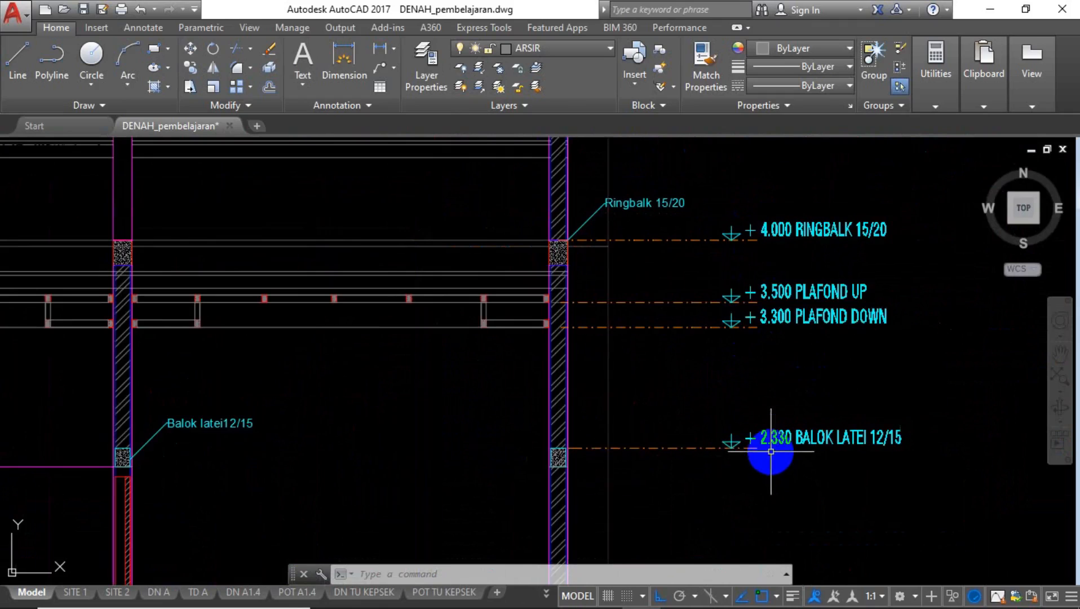
scroll(738, 447, up, 4)
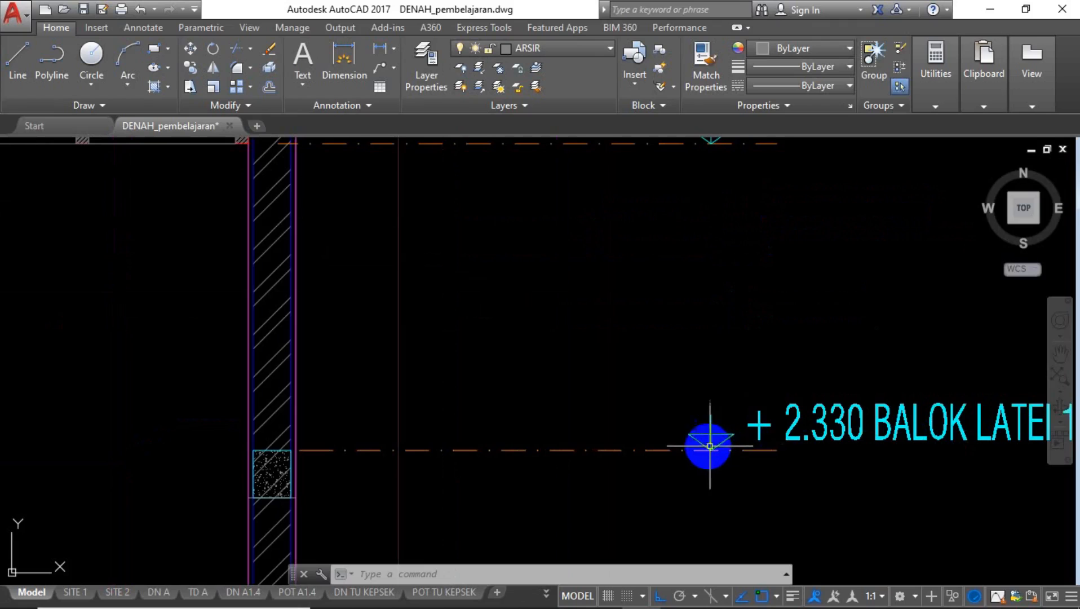
scroll(706, 424, down, 3)
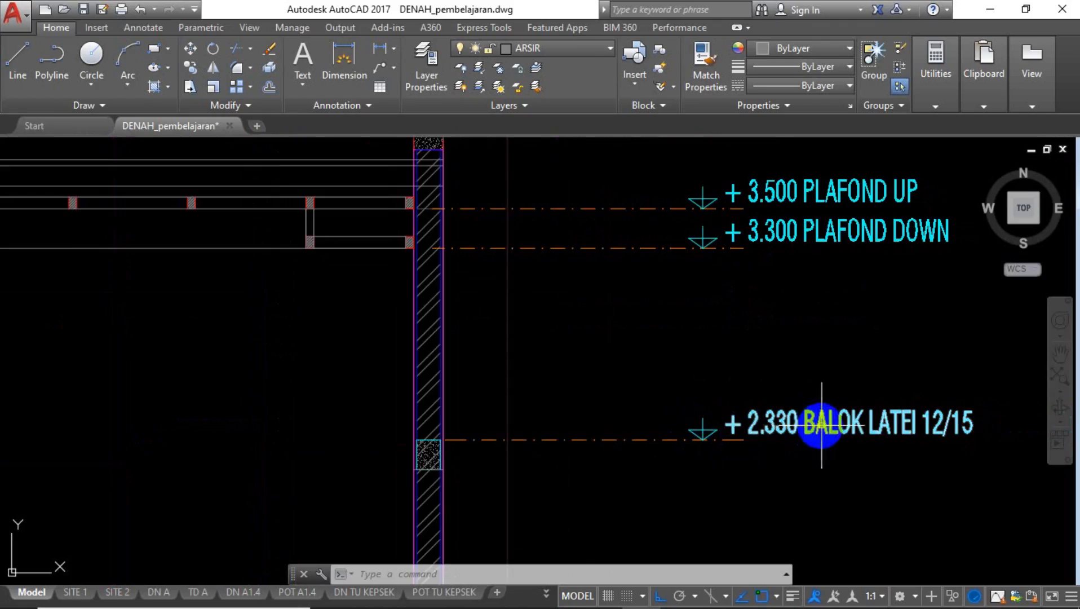
scroll(857, 429, down, 3)
scroll(863, 430, down, 5)
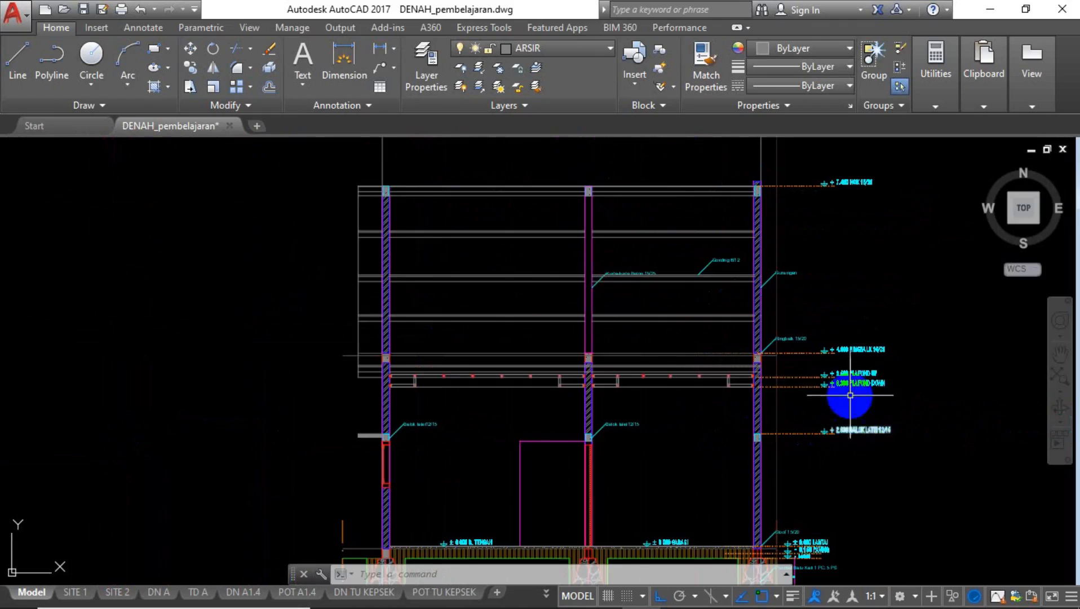
Examine the reference section's level labels and notes for the floor, paving, sloof and stone foundation.
middle_drag(687, 436, 723, 244)
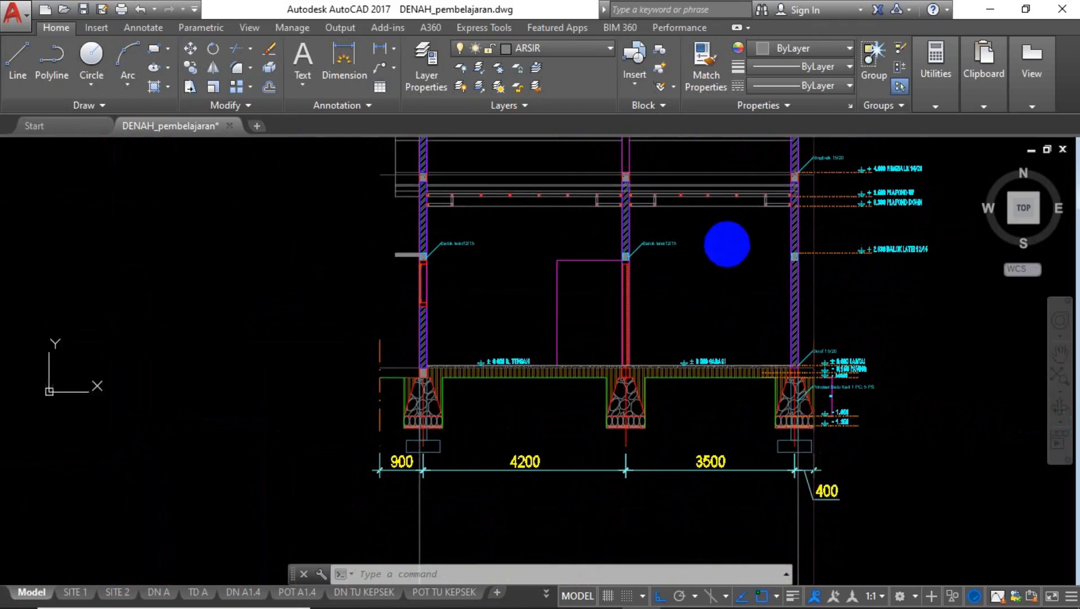
scroll(848, 429, up, 4)
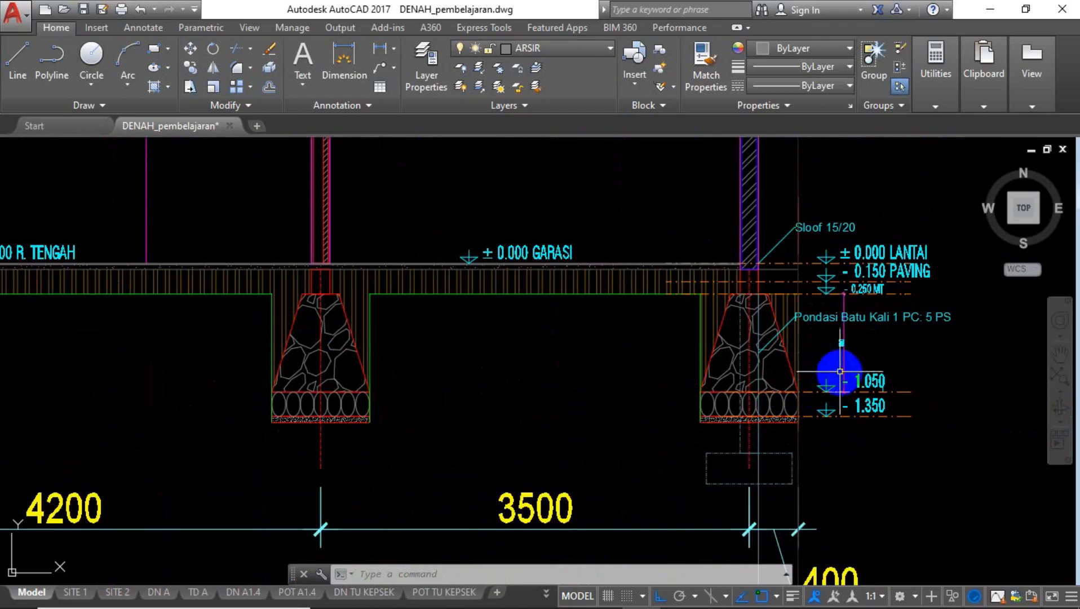
mouse_move(798, 335)
middle_down()
mouse_move(736, 433)
mouse_move(731, 457)
mouse_move(742, 474)
middle_up()
scroll(746, 449, up, 4)
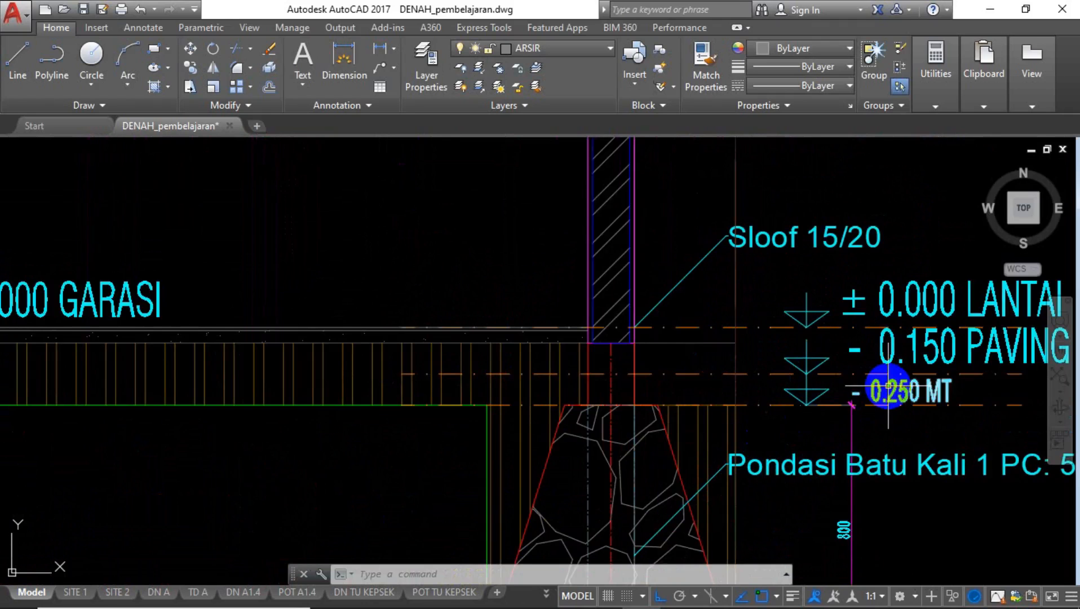
scroll(881, 388, down, 10)
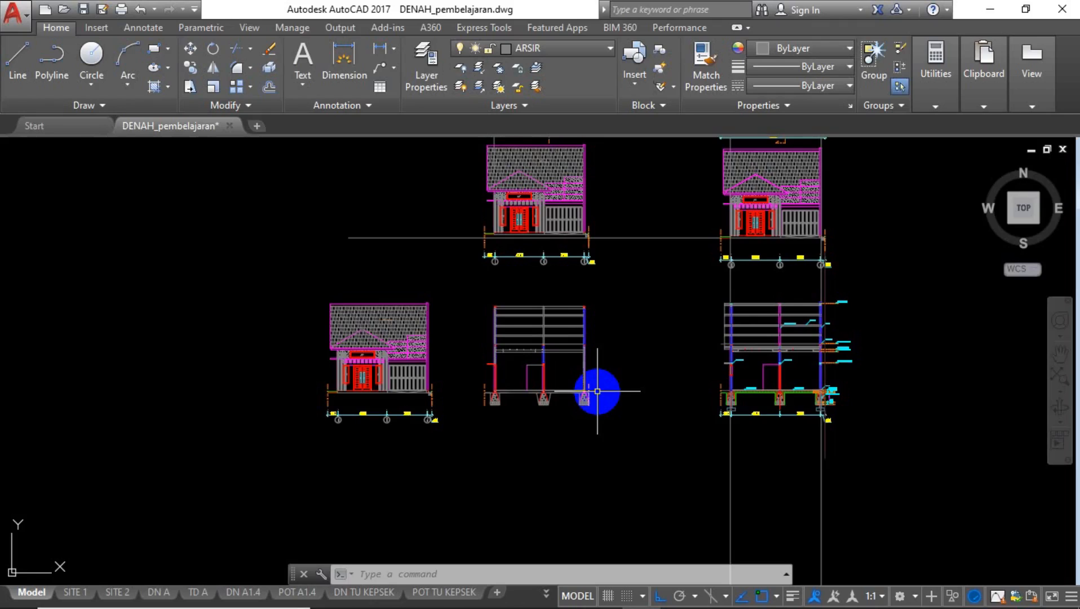
scroll(519, 341, up, 4)
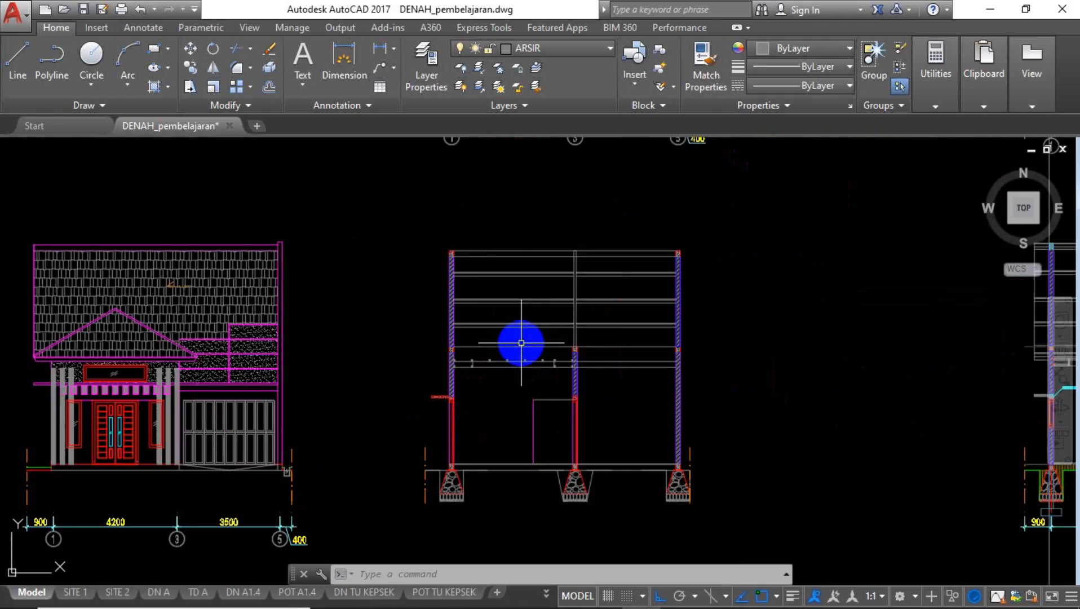
right_click(523, 344)
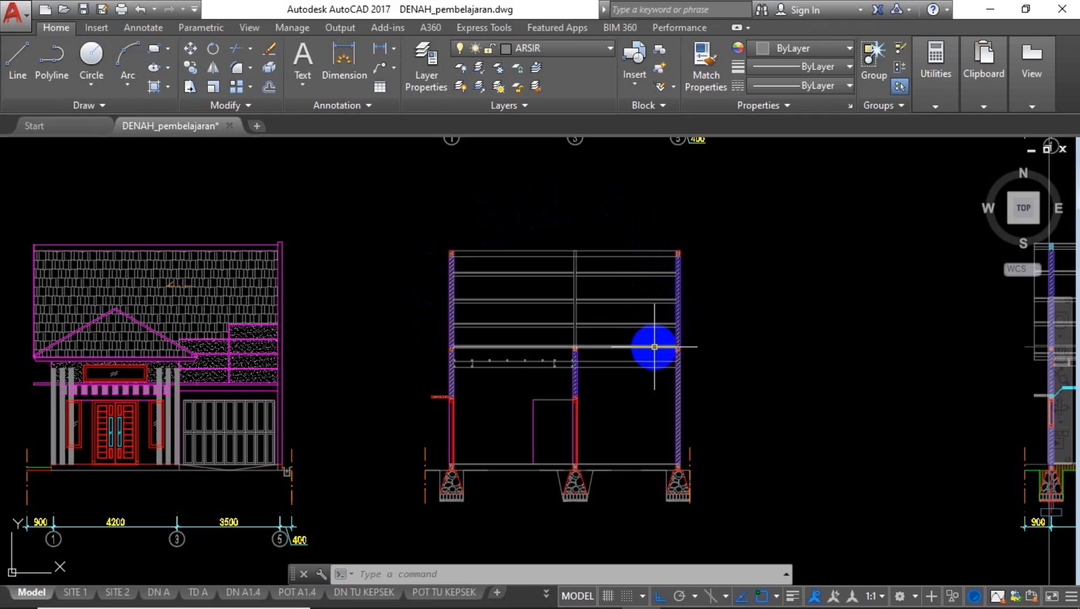
mouse_move(654, 346)
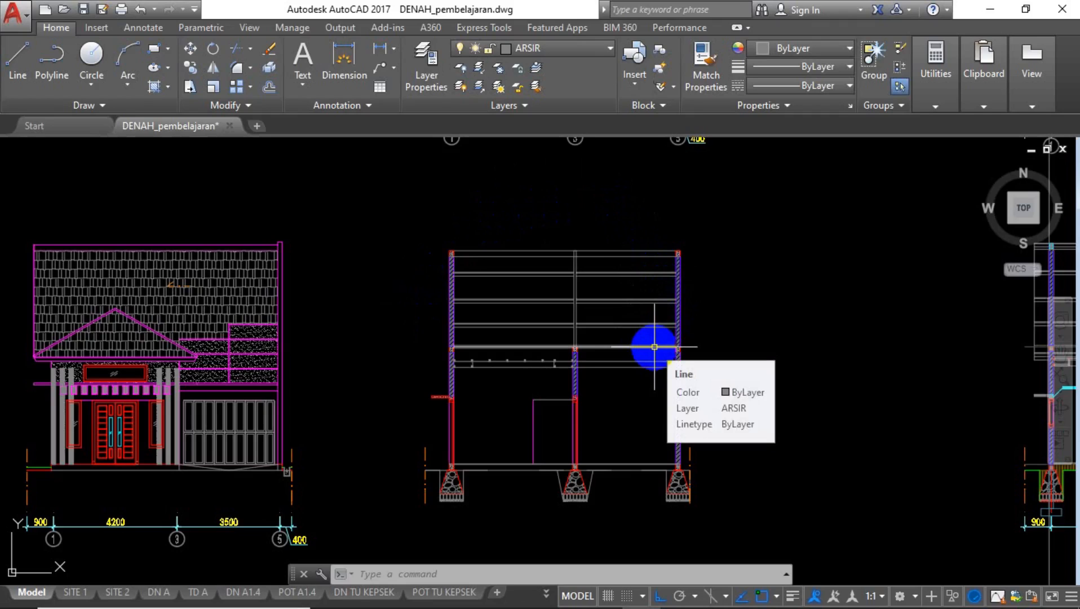